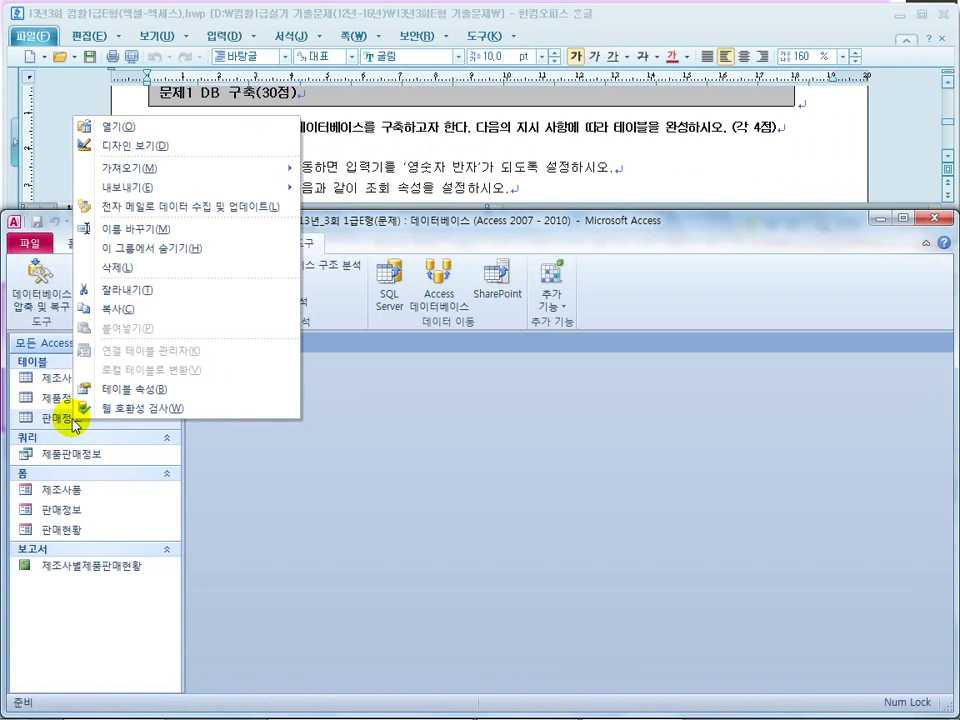
Open the 판매정보 table in Design view and check the 평가 field requirement in the exam document
click(161, 147)
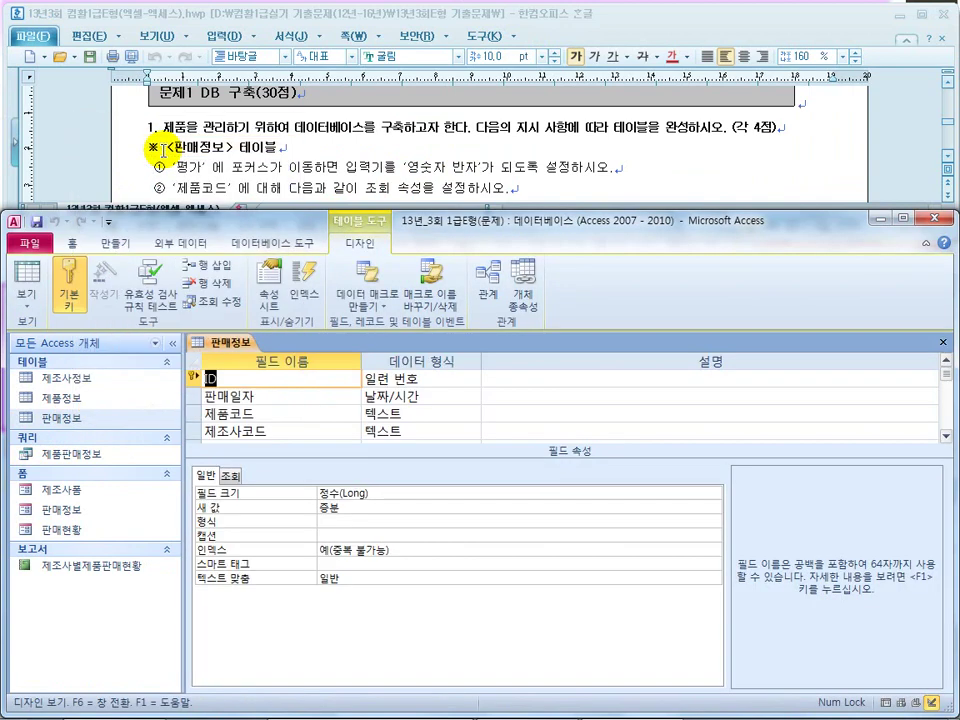
click(254, 170)
drag(254, 170, 314, 169)
click(356, 168)
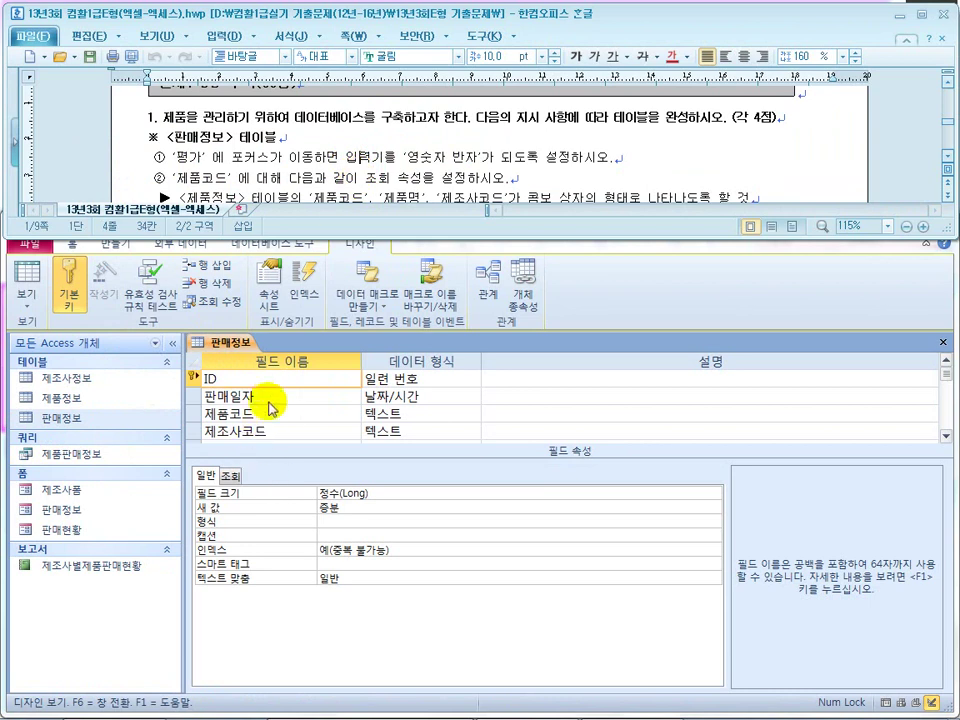
Set the IME mode of the 평가 field to 영숫자 반자, as the exam document asks
click(289, 393)
key(Down)
key(Down)
key(Down)
key(Down)
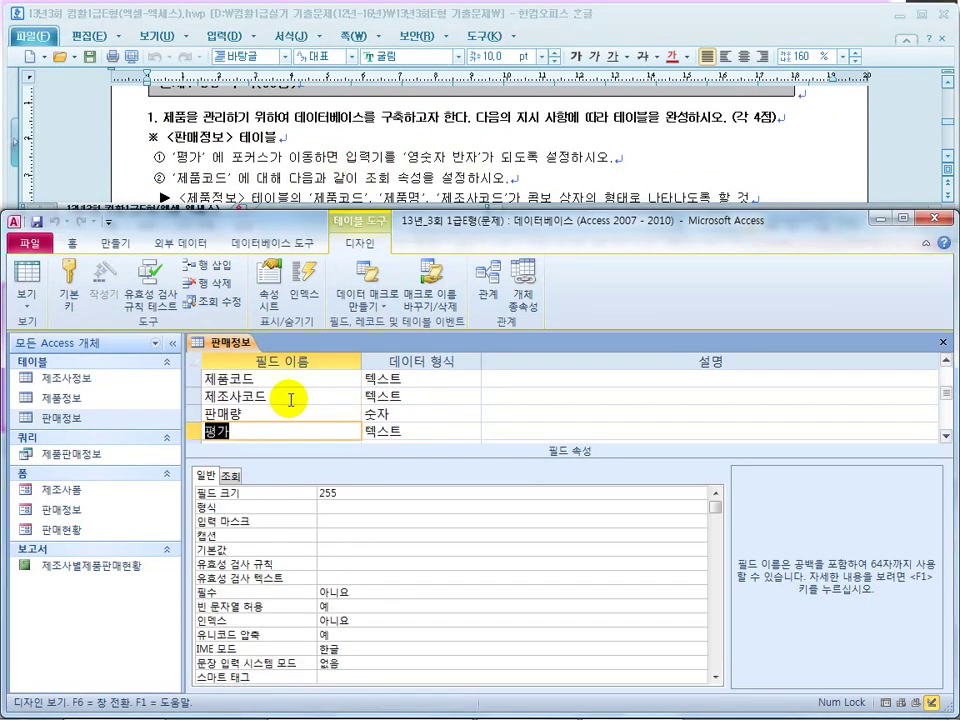
click(268, 428)
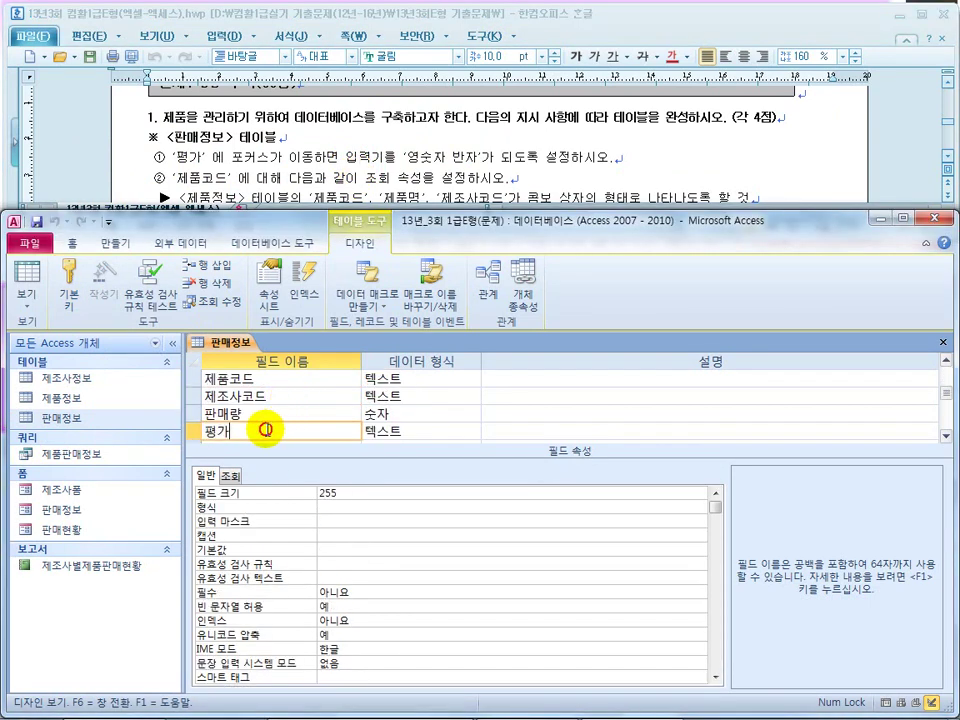
click(351, 158)
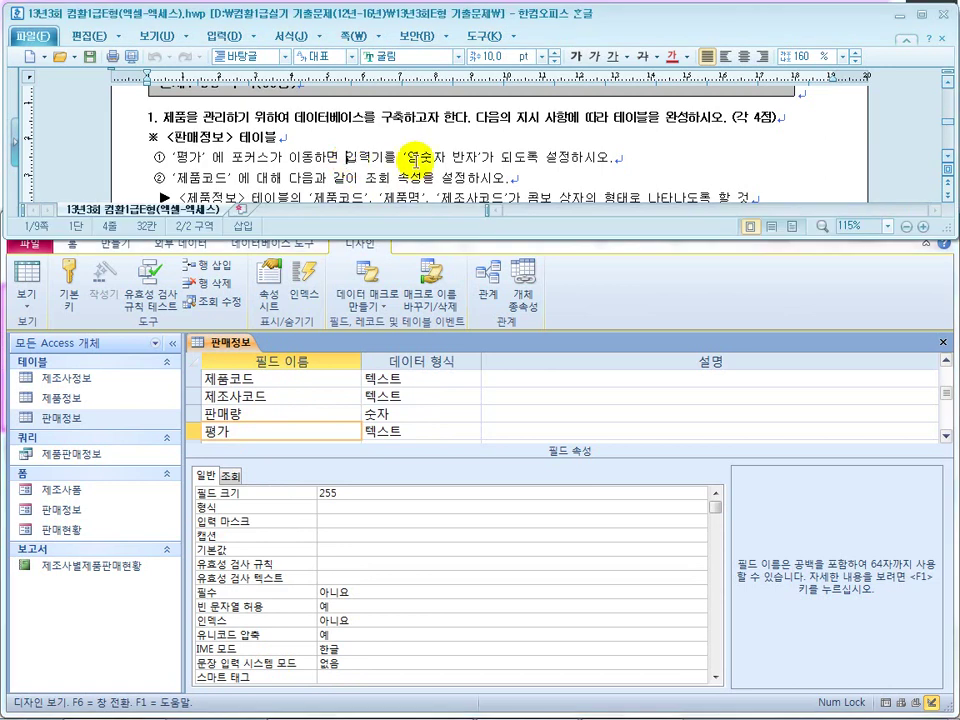
drag(420, 158, 483, 158)
click(266, 424)
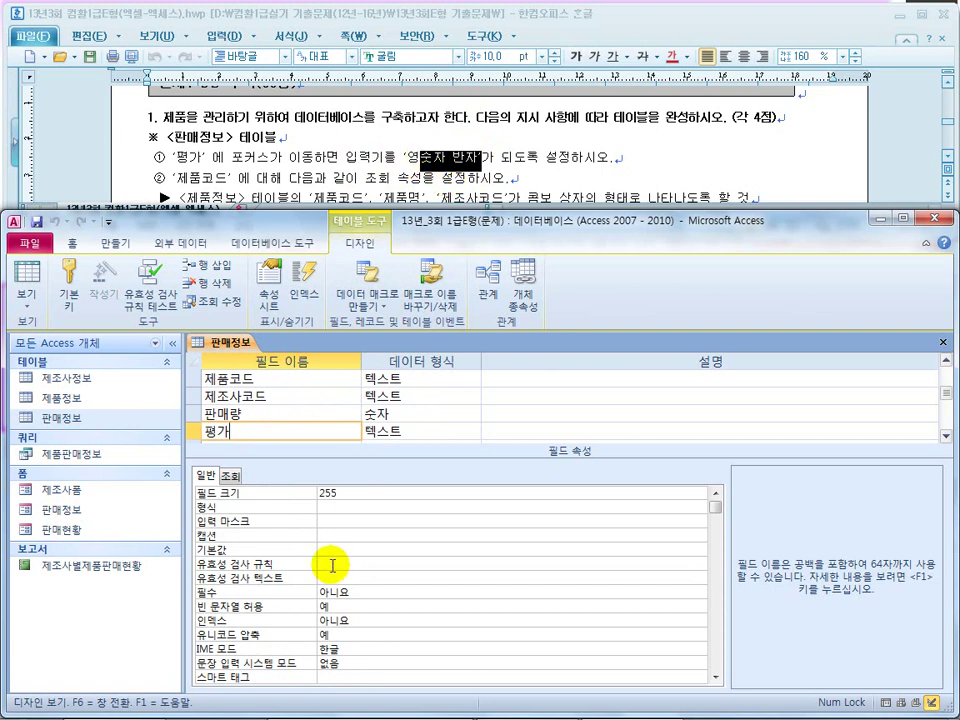
click(364, 646)
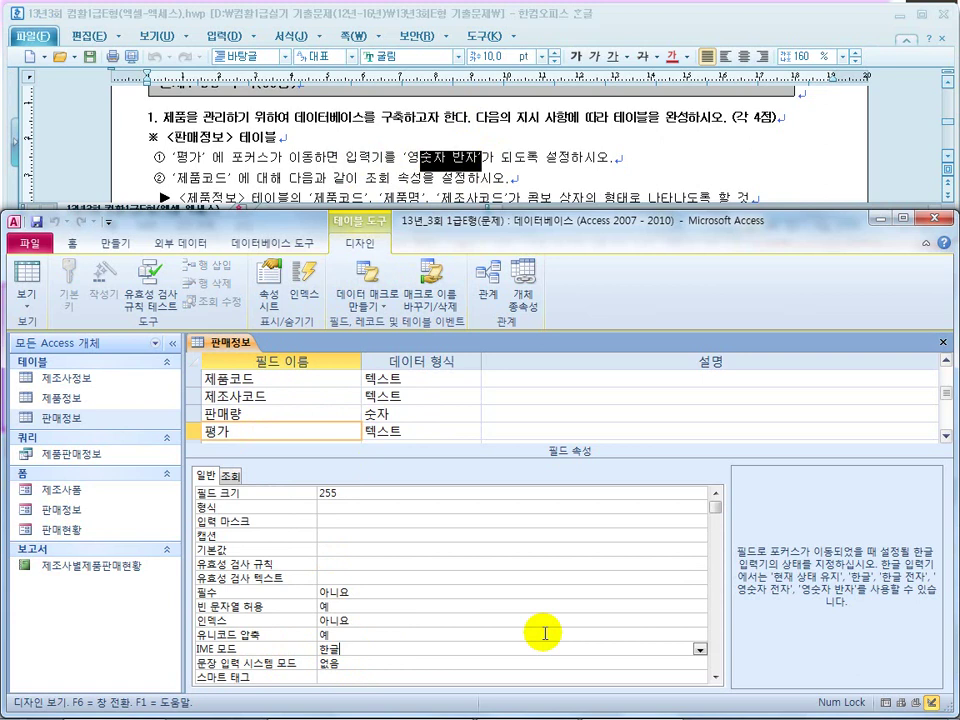
click(699, 650)
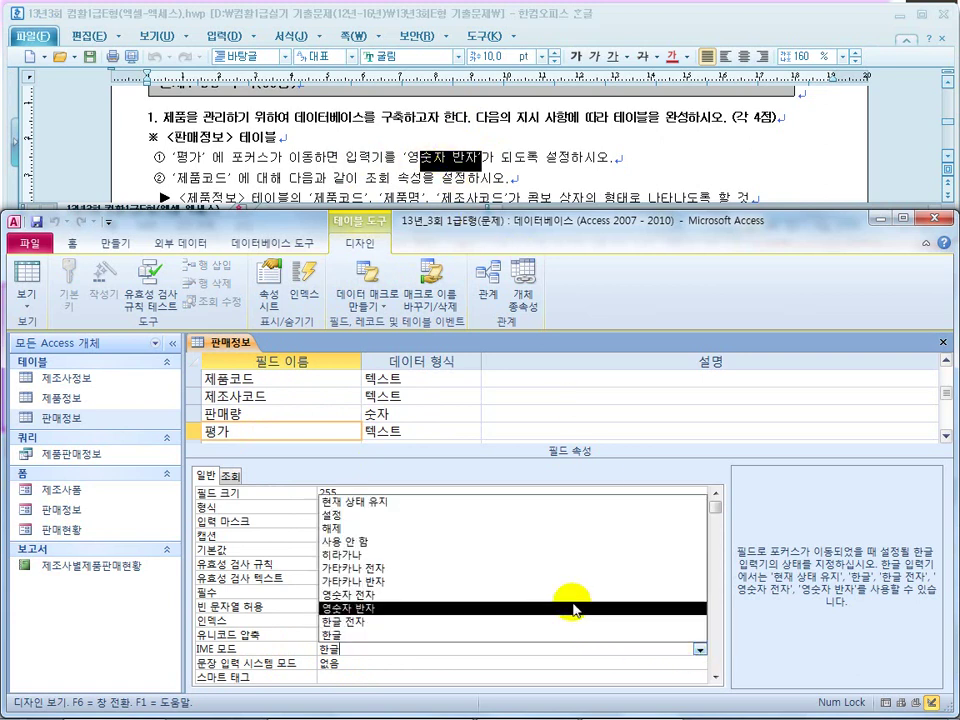
click(574, 609)
click(430, 654)
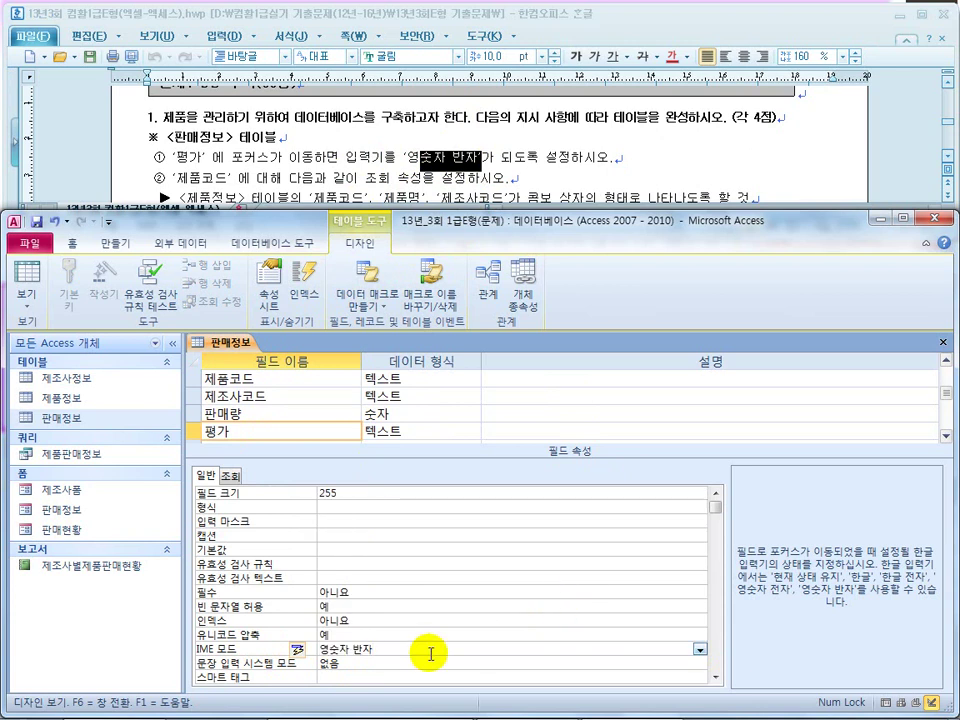
Set the lookup display control of the 제품코드 field to 콤보 상자, following the second exam instruction
click(160, 140)
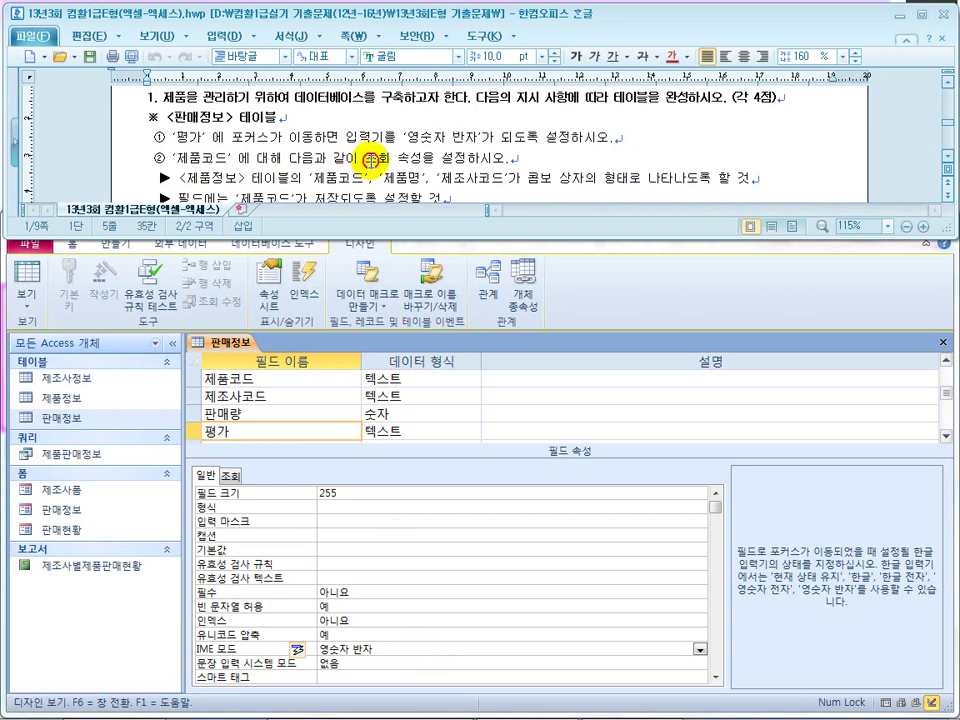
drag(366, 159, 466, 158)
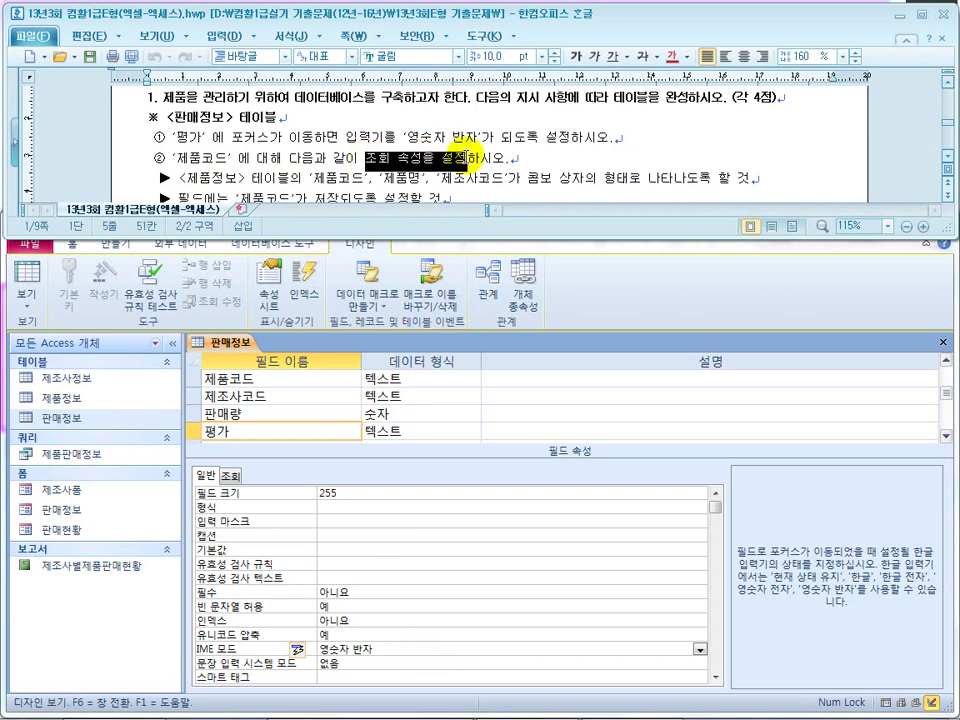
click(265, 378)
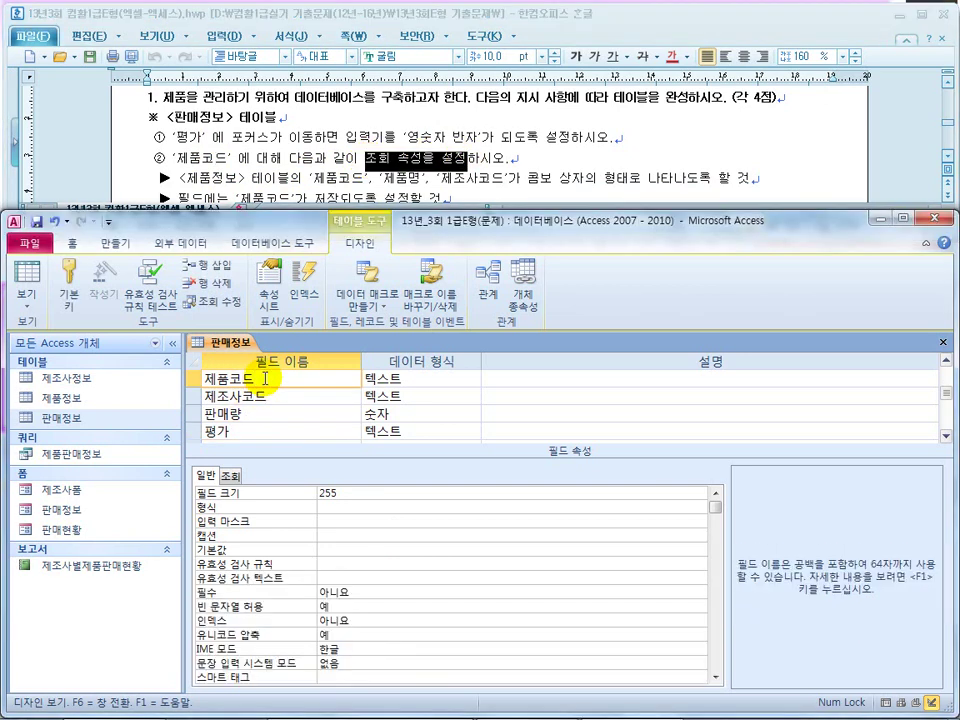
click(231, 476)
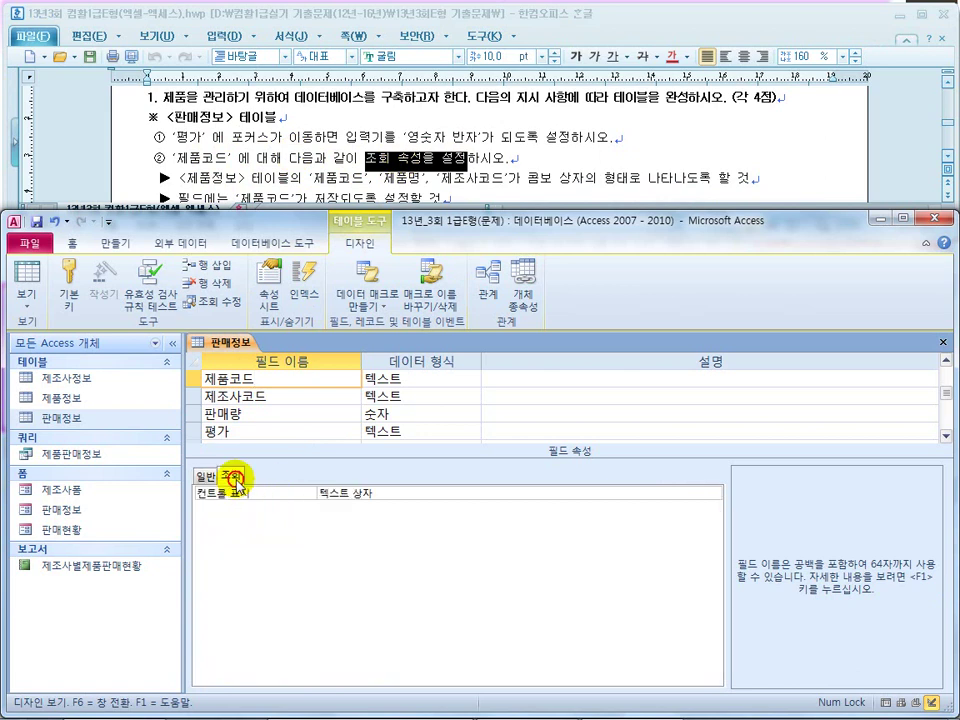
drag(648, 178, 521, 178)
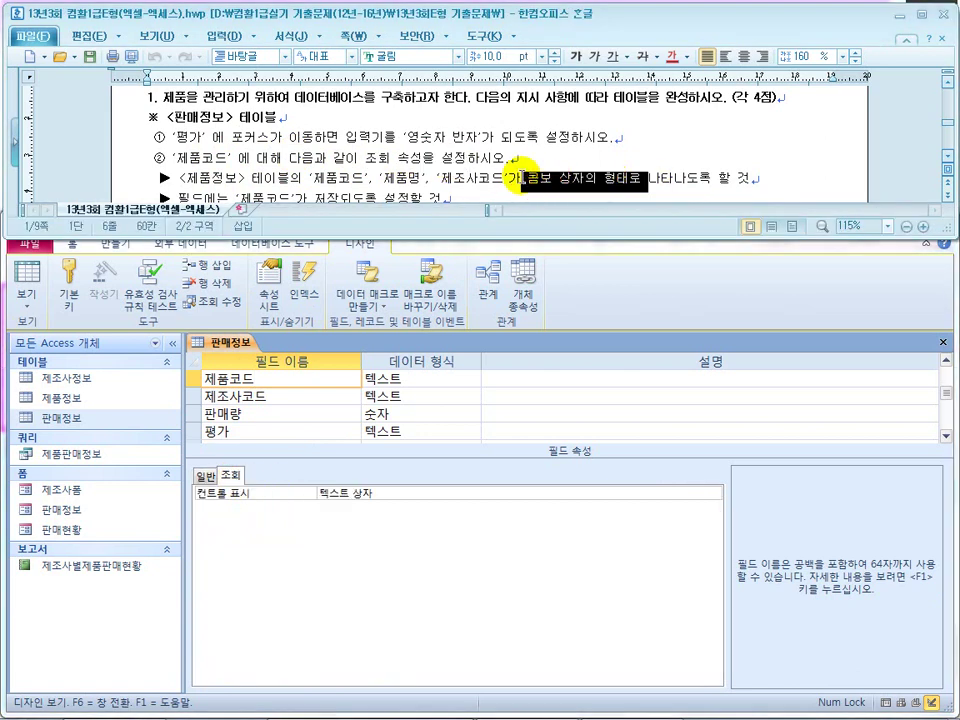
click(395, 494)
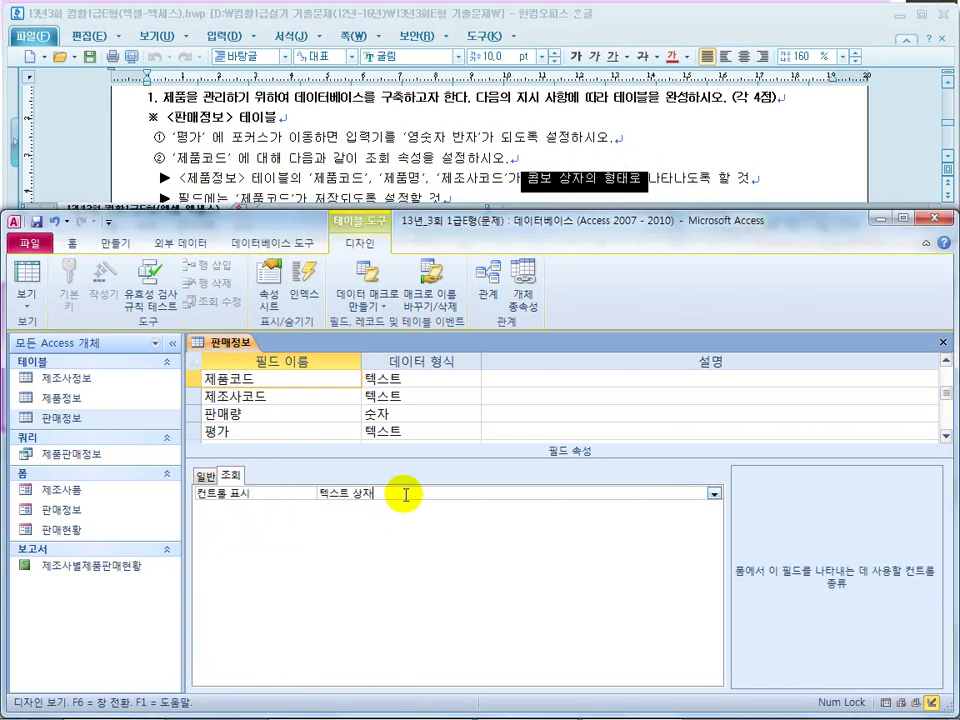
click(712, 494)
click(585, 533)
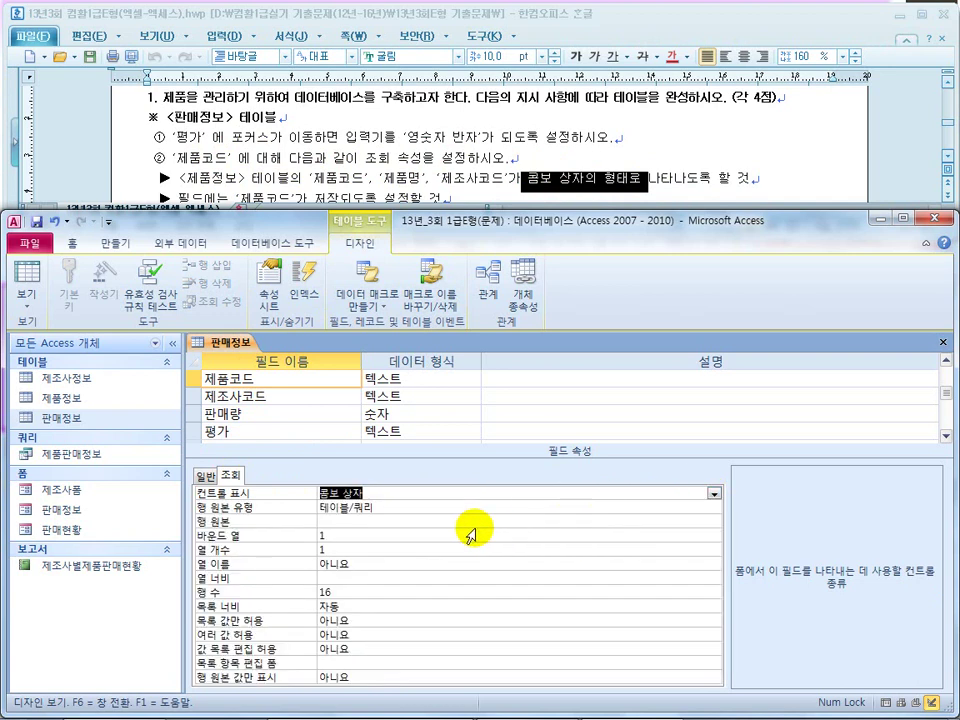
Choose 테이블/쿼리 as the row source type for the 제품코드 lookup
click(413, 508)
click(714, 508)
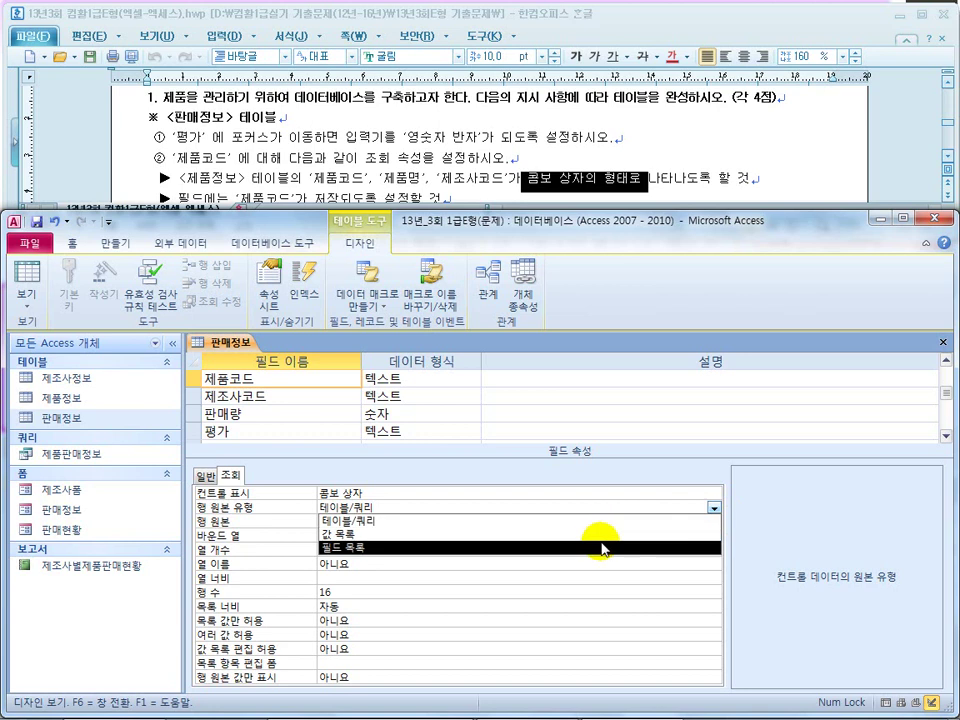
click(579, 520)
click(425, 505)
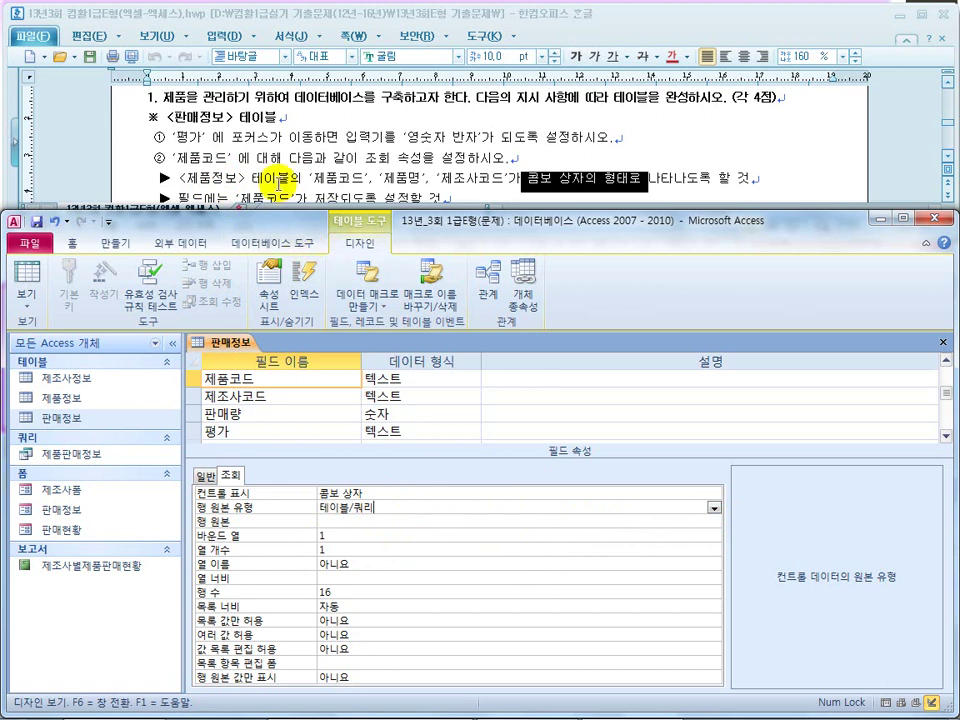
Start building a row source query for the 제품코드 lookup and add the 제품정보 table to it
click(344, 523)
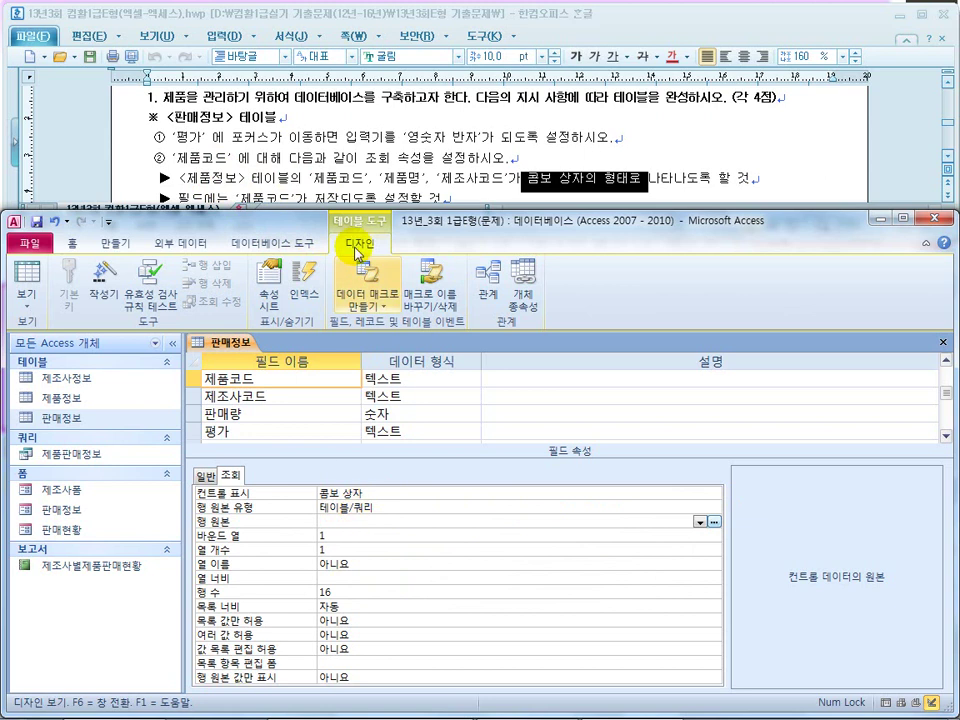
click(714, 521)
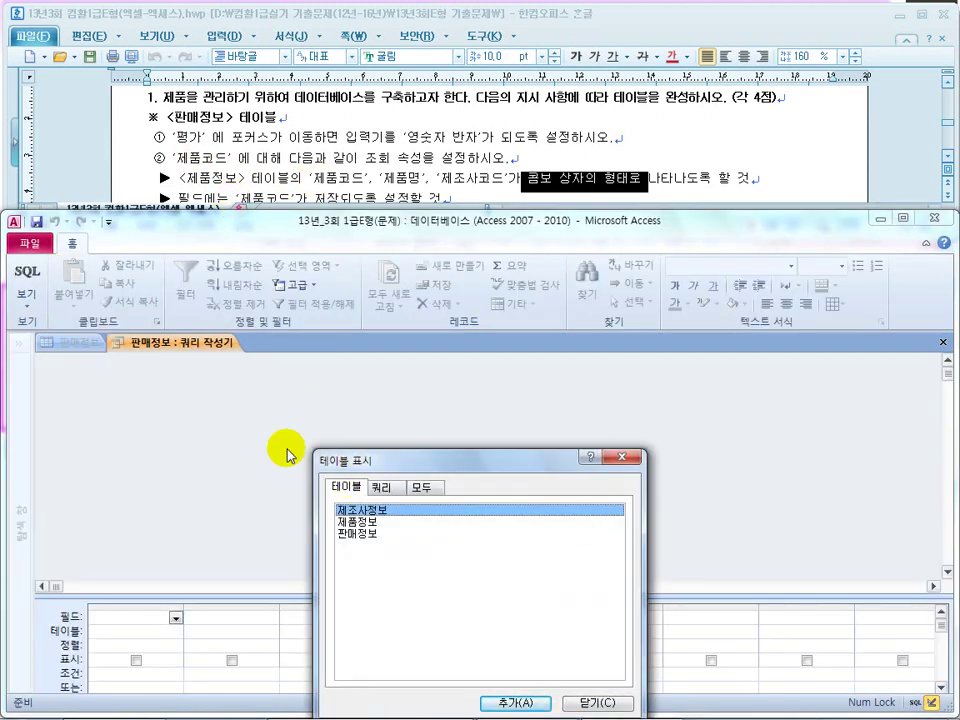
double_click(352, 521)
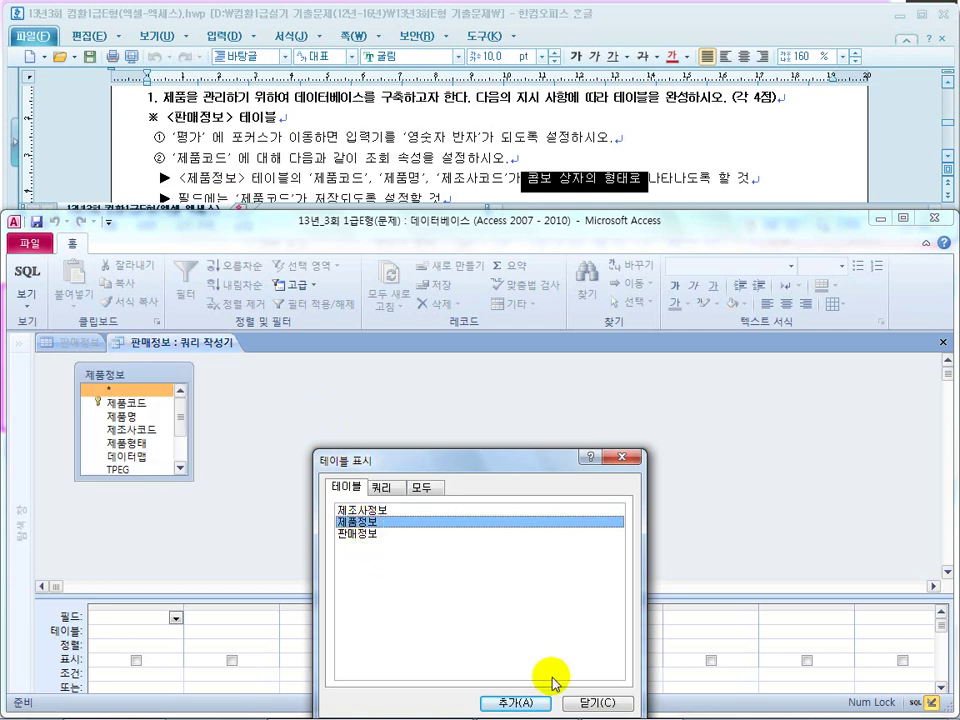
click(592, 702)
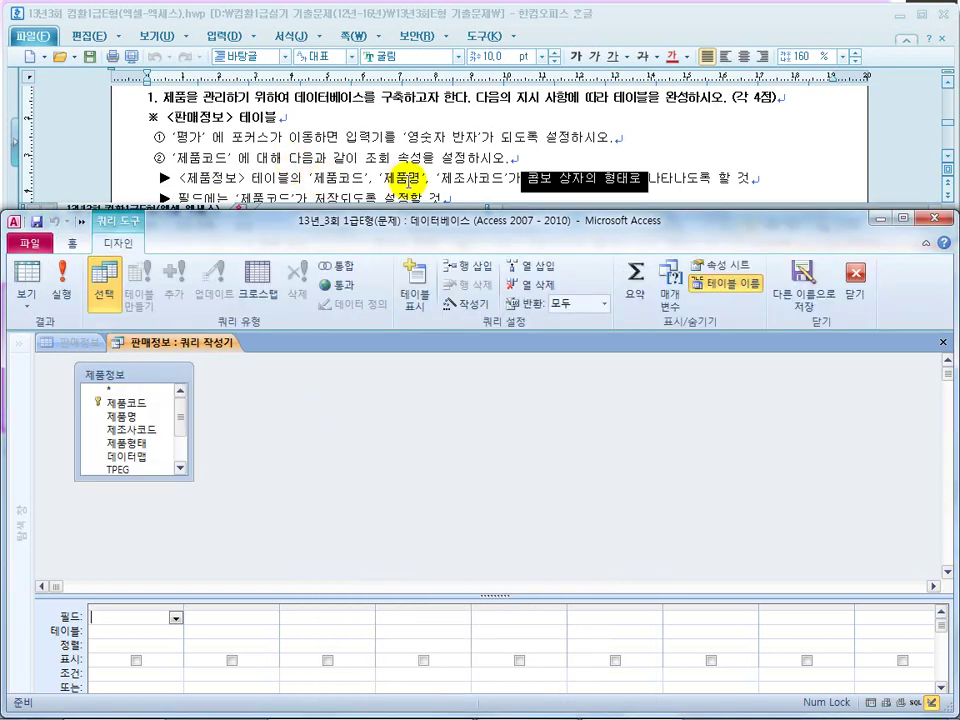
Add the 제품코드, 제품명 and 제조사코드 fields to the query, and close it saving the SQL as the row source
double_click(142, 403)
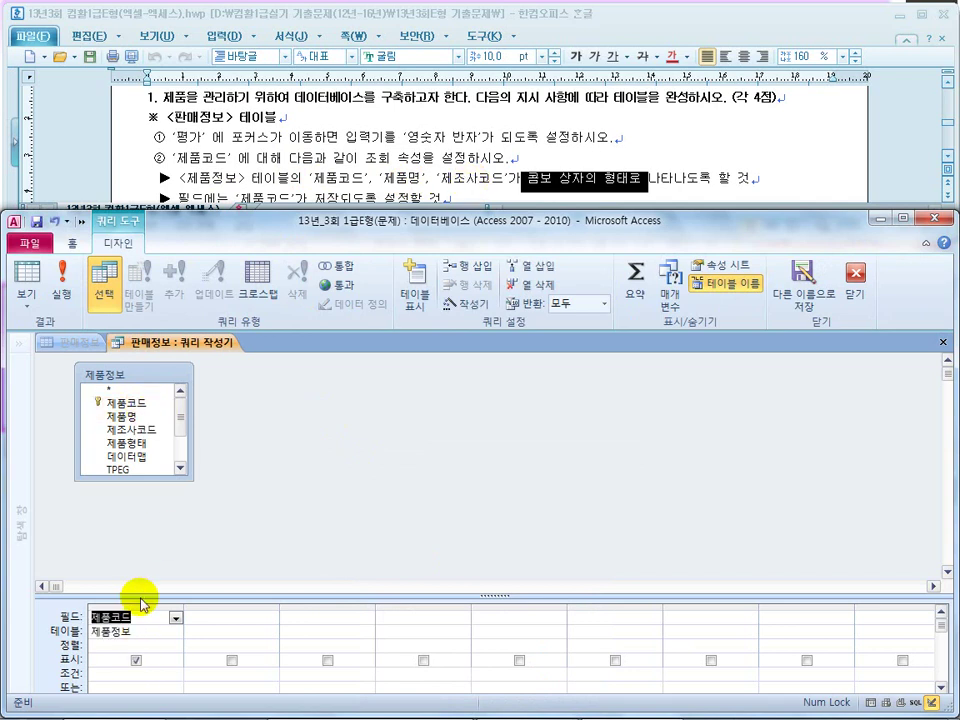
click(138, 430)
double_click(128, 416)
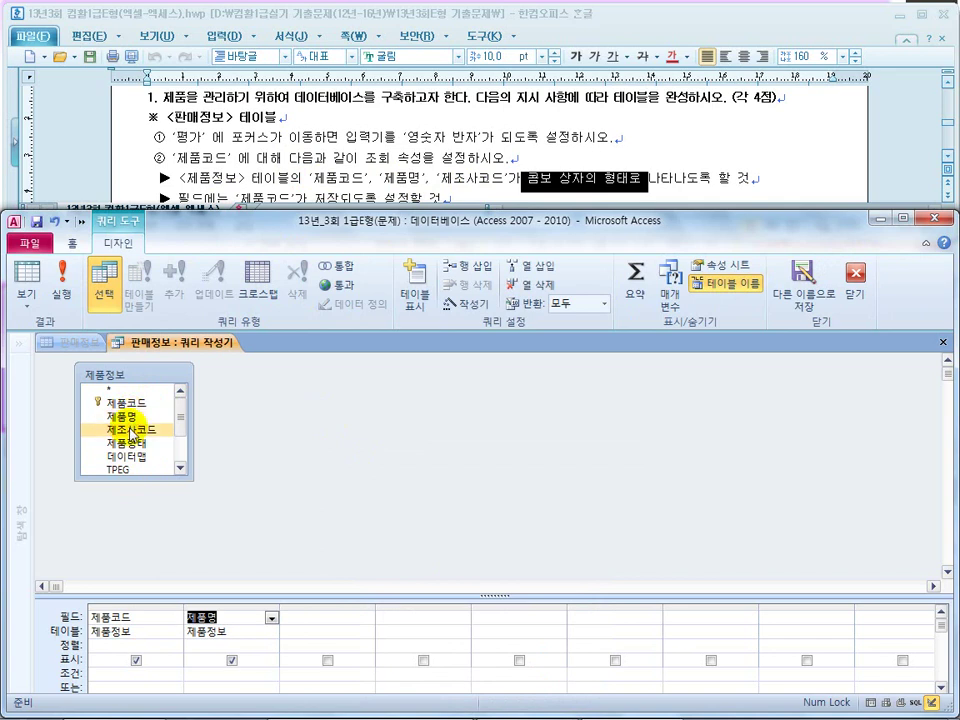
double_click(138, 430)
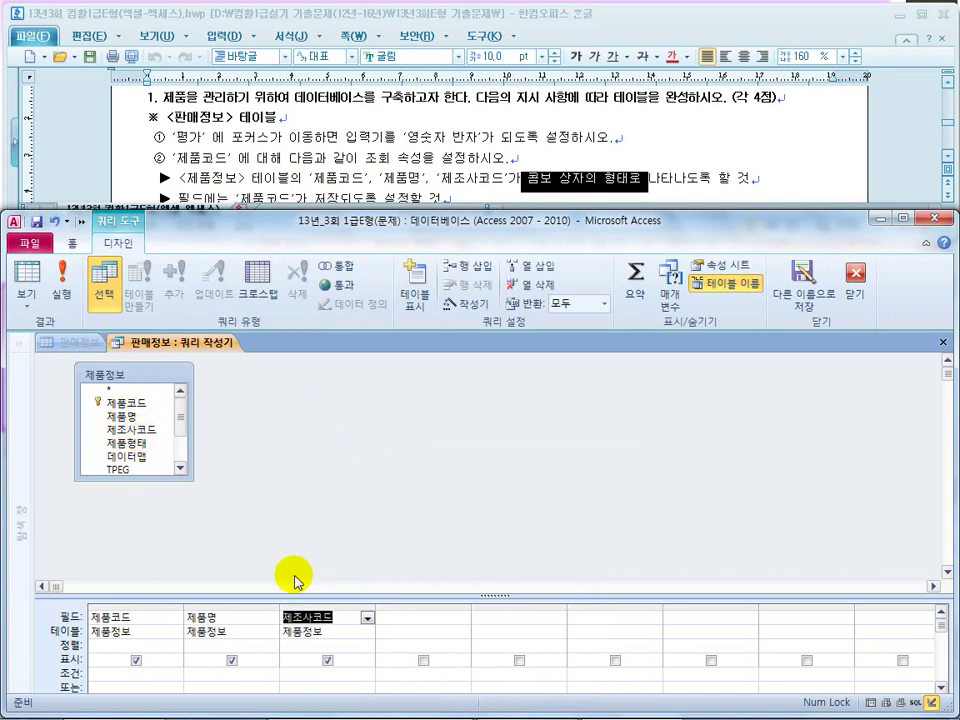
click(941, 343)
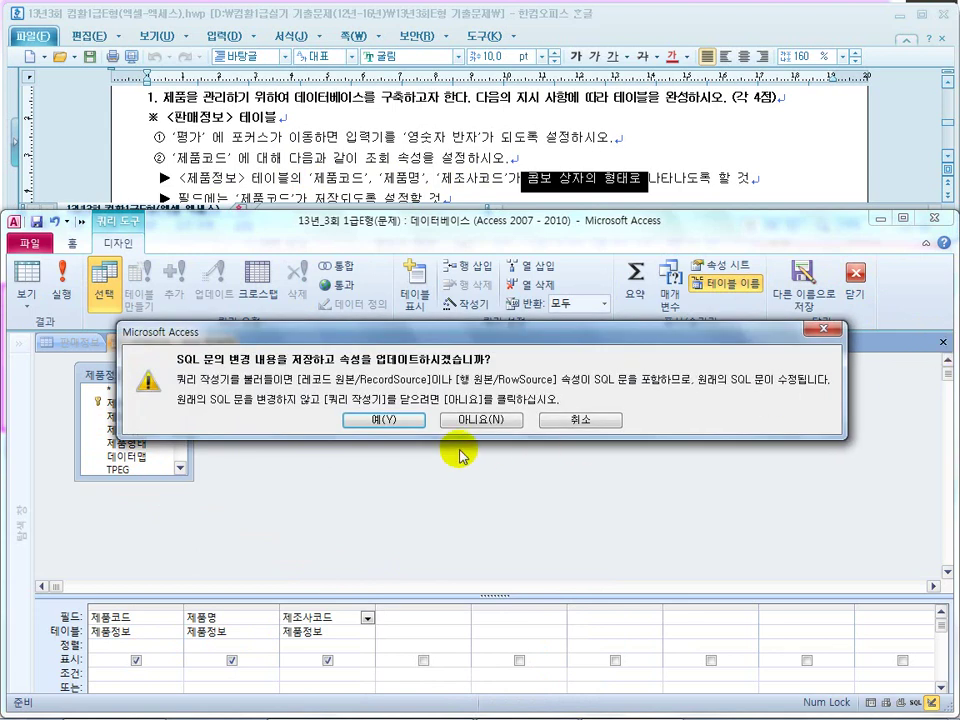
click(383, 419)
click(408, 527)
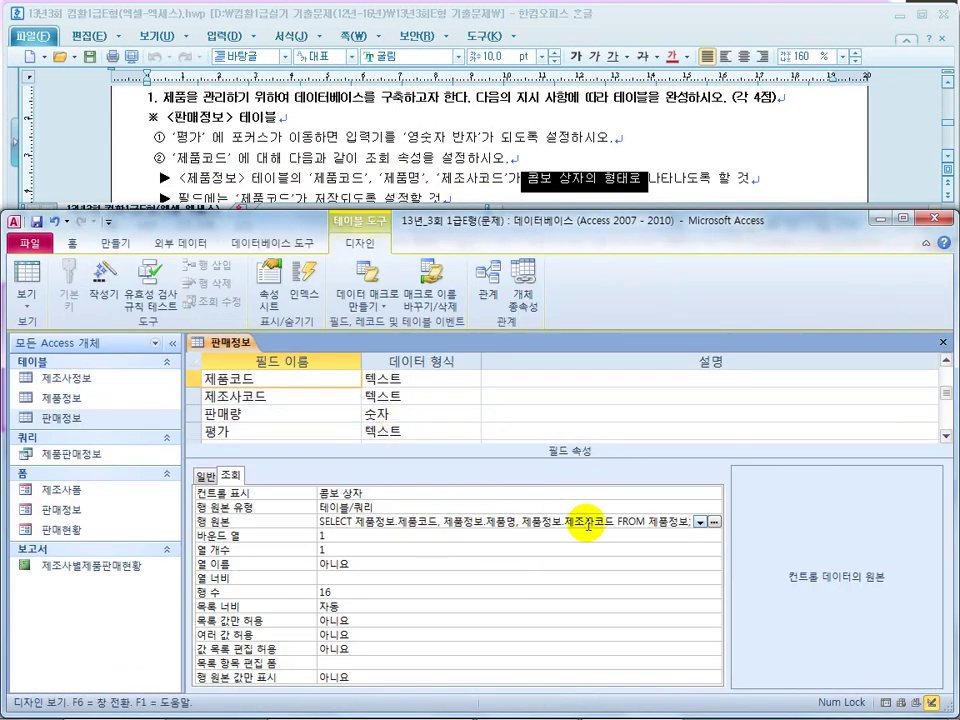
Set the column count of the 제품코드 lookup to 3
click(299, 549)
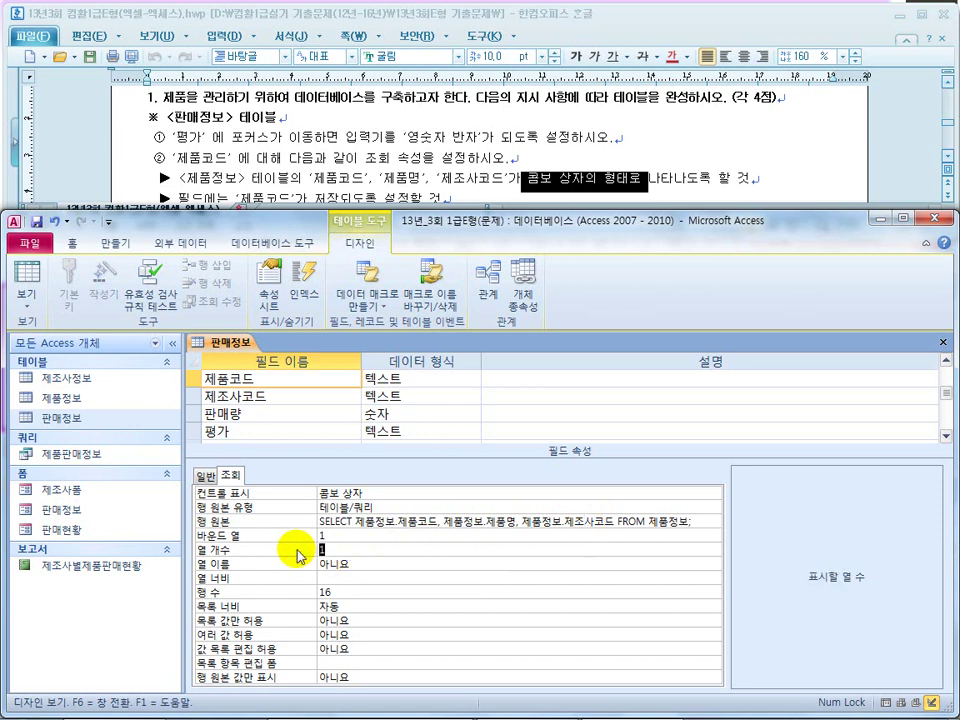
text(3)
key(Return)
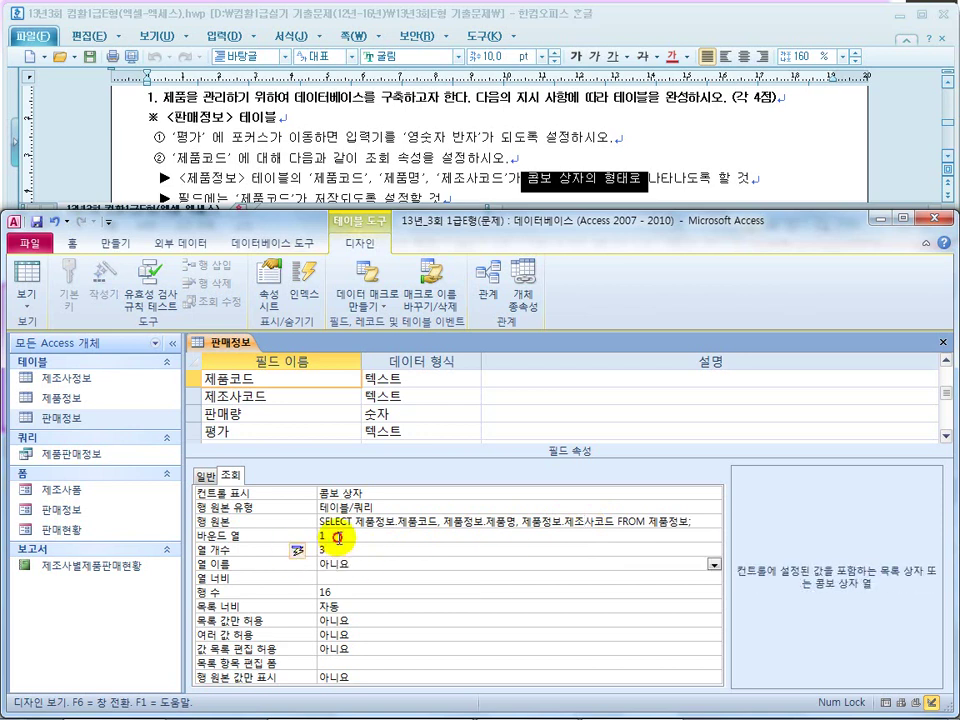
Review in the exam document which lookup columns are required and which field must be stored
click(773, 142)
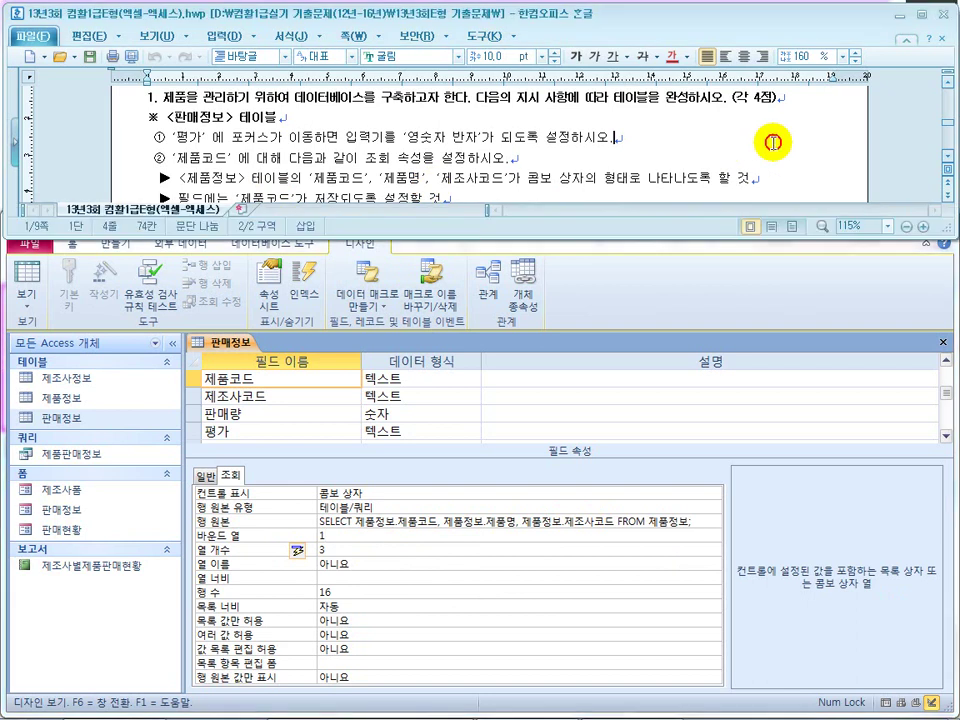
scroll(945, 157, down, 2)
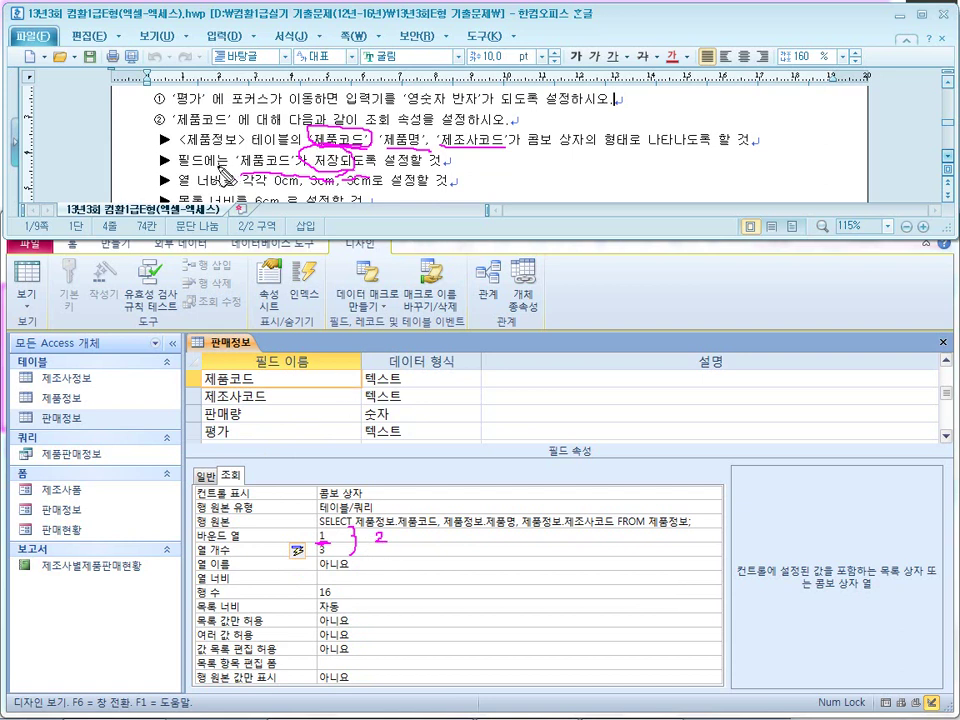
key(Escape)
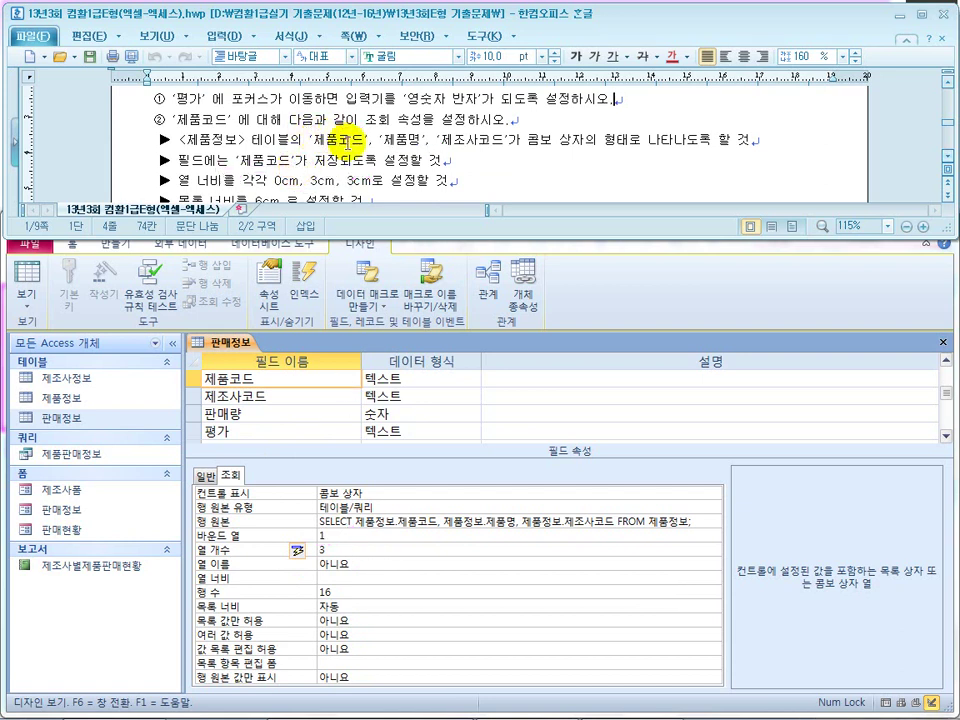
drag(365, 141, 323, 141)
drag(253, 161, 362, 163)
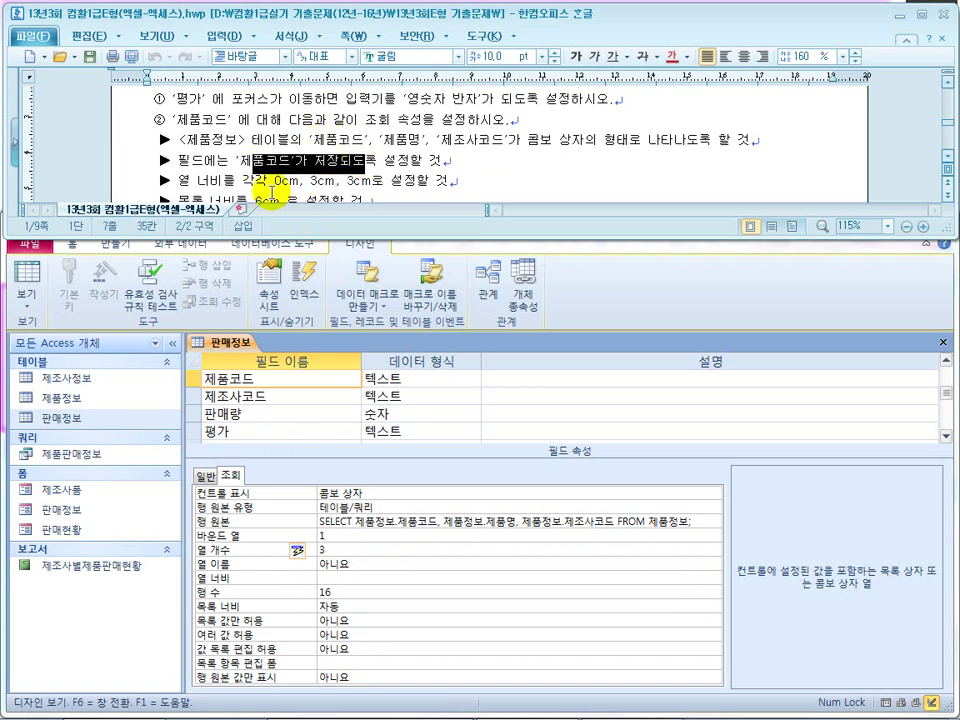
Set the column widths of the 제품코드 lookup to 0cm;3cm;3cm, as the exam document requires
drag(148, 181, 327, 172)
drag(210, 181, 318, 182)
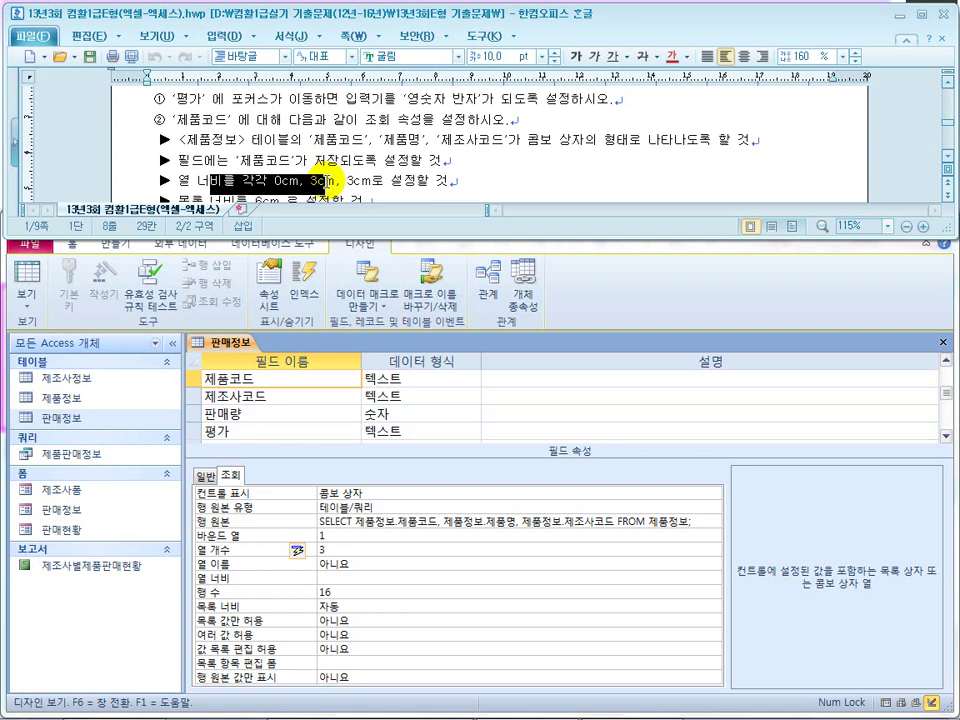
click(326, 576)
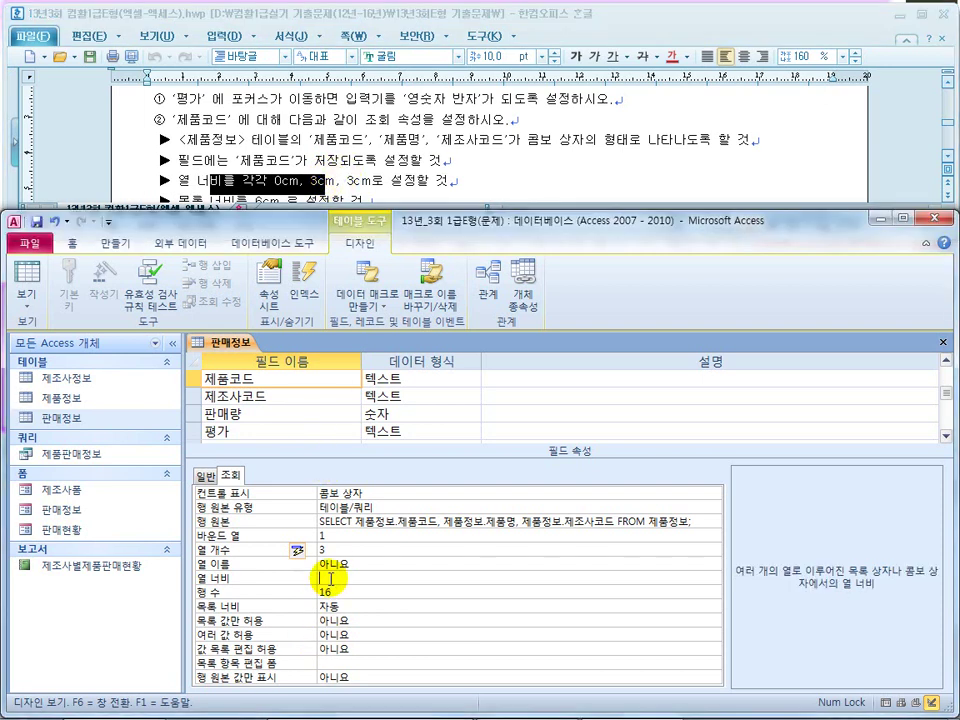
text(0;3;3)
key(Return)
click(400, 578)
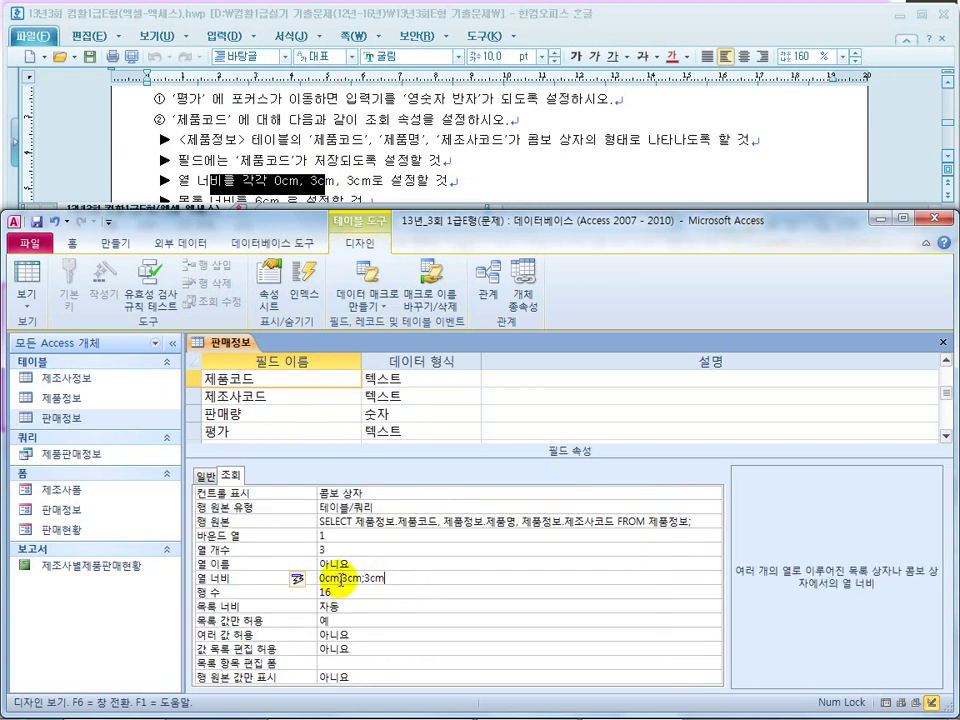
drag(339, 578, 312, 578)
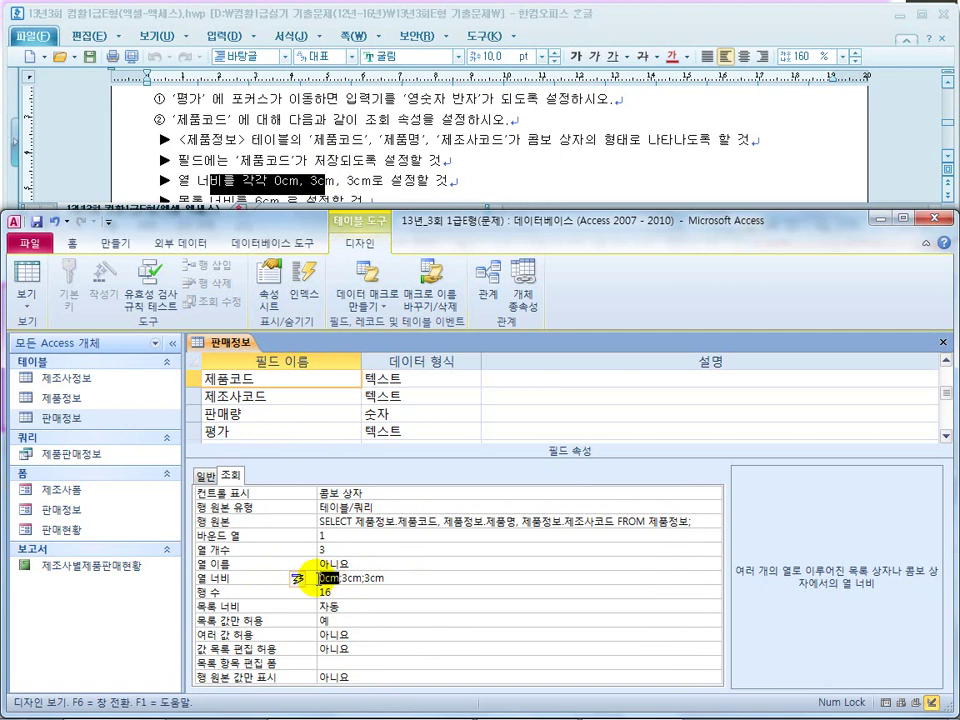
drag(383, 577, 349, 578)
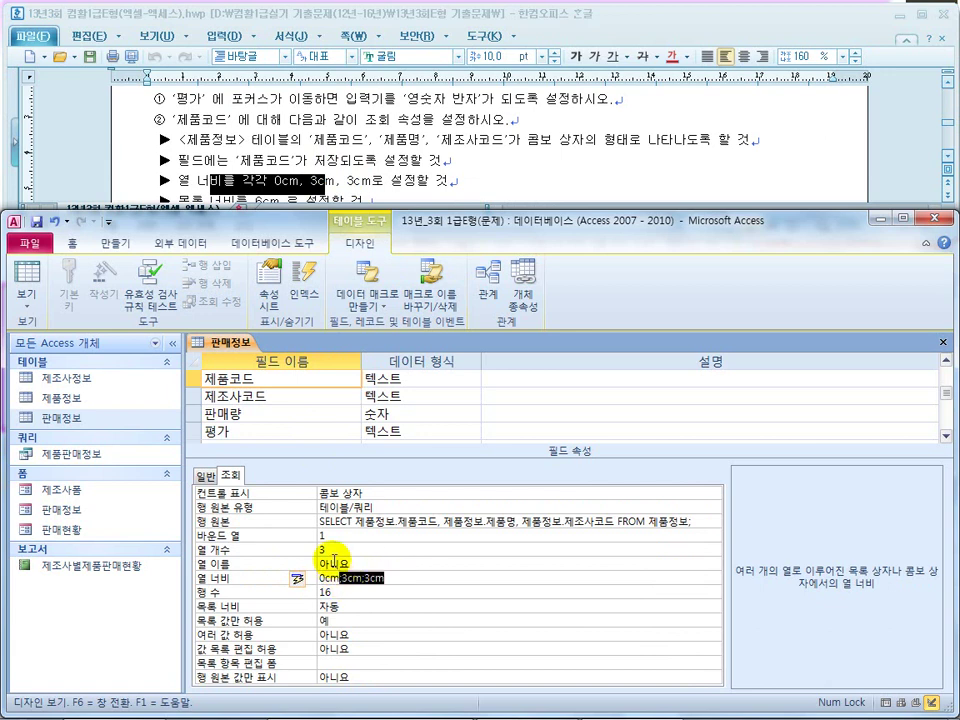
double_click(323, 550)
drag(338, 578, 316, 578)
Save the 판매정보 table and inspect all columns of the 제품코드 drop-down list in the first record of the datasheet
click(26, 278)
click(401, 406)
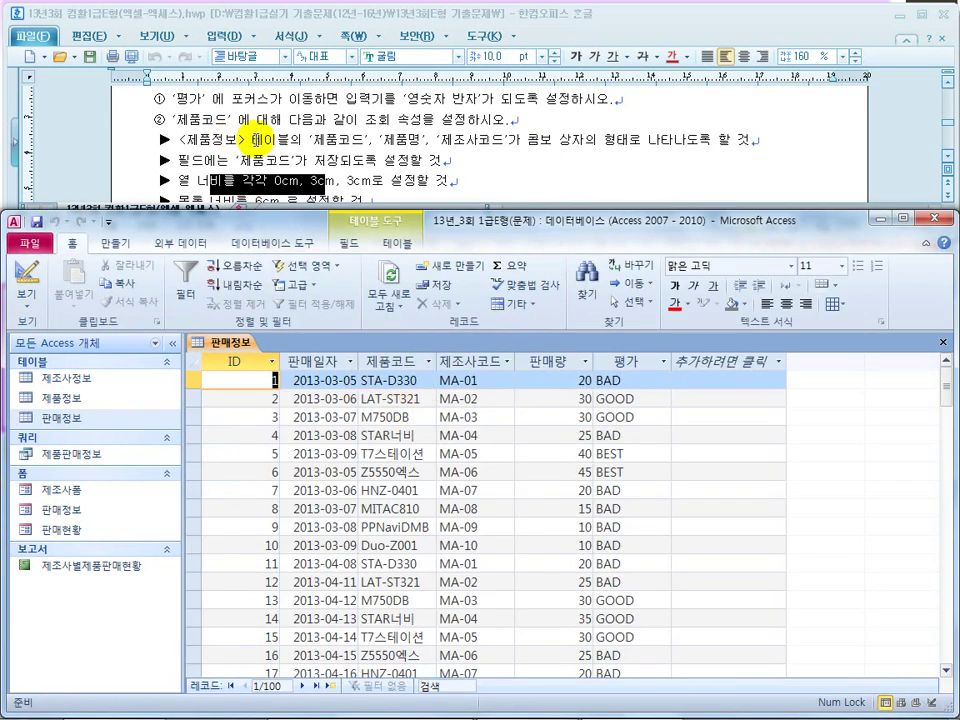
click(424, 382)
click(427, 384)
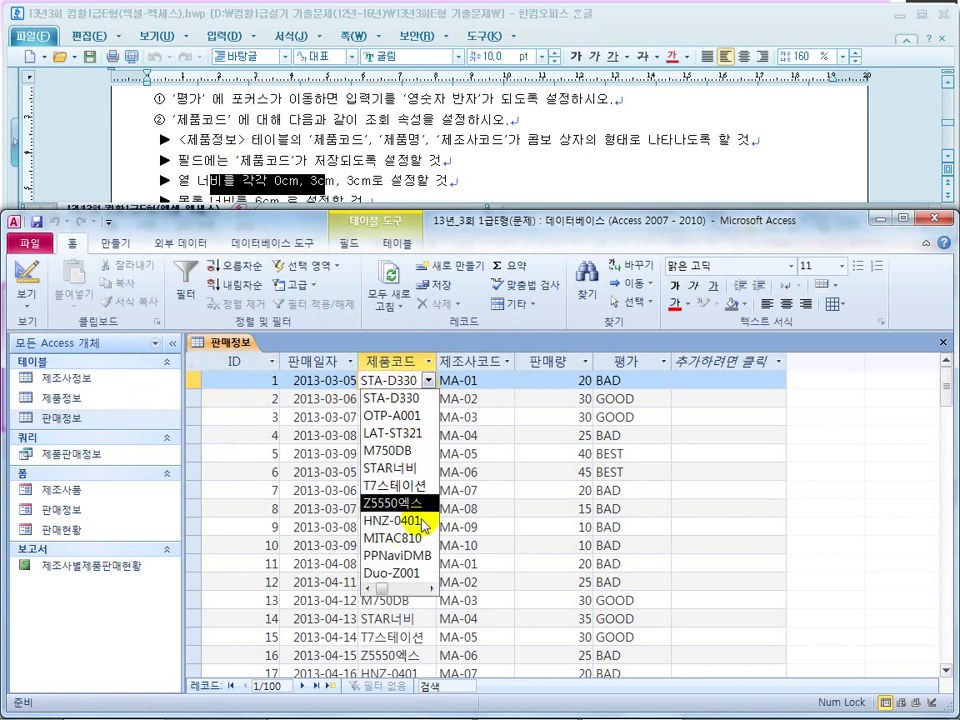
click(432, 590)
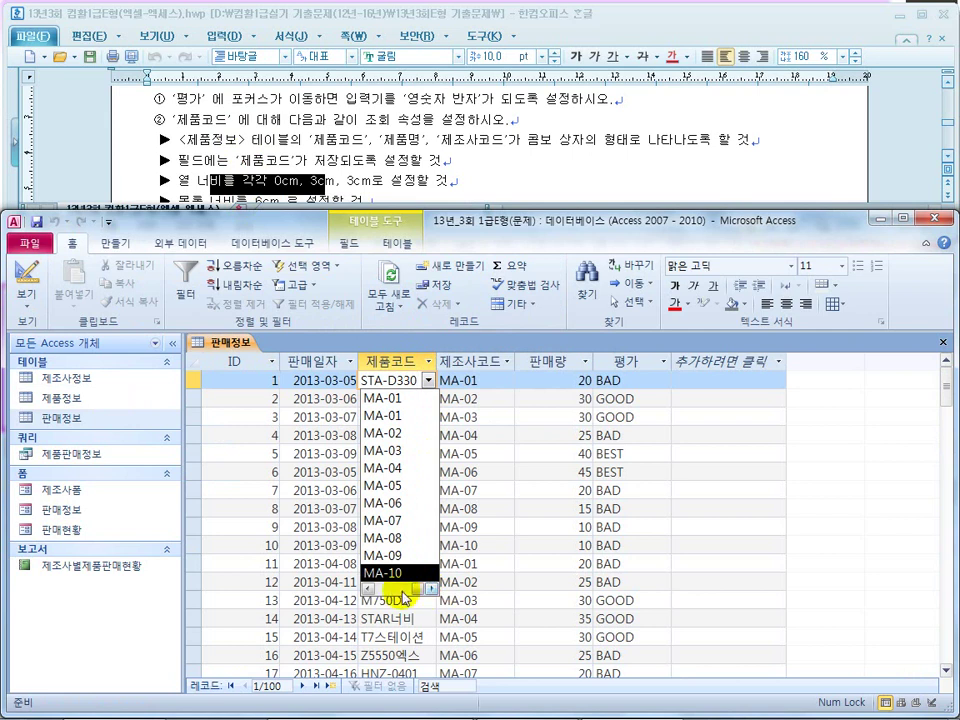
drag(416, 596, 355, 580)
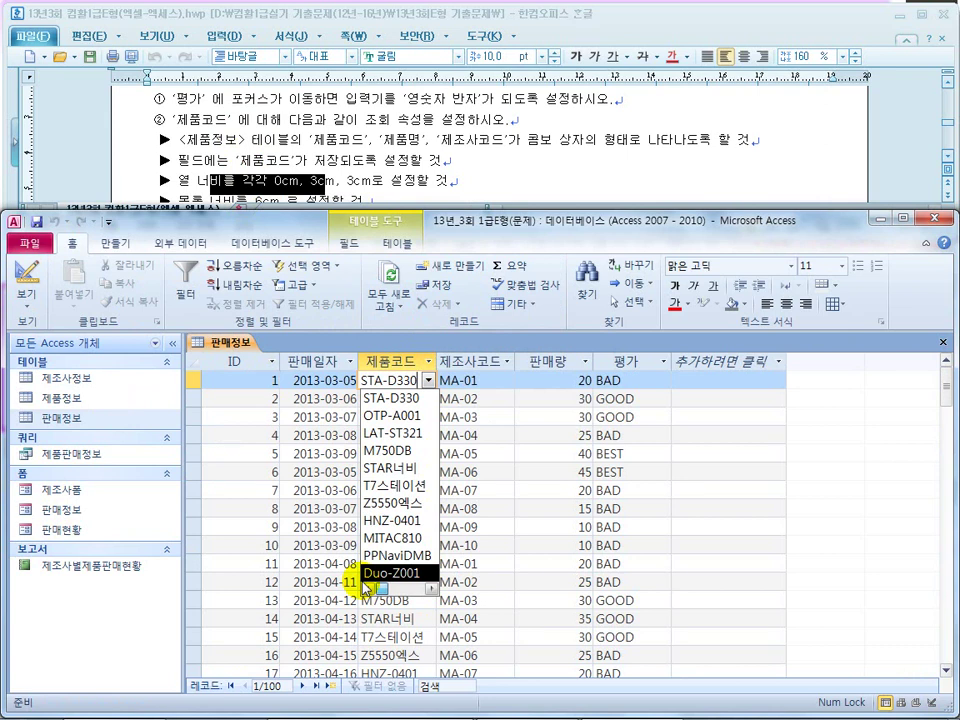
Return to design view and review the column count and column widths of the 제품코드 lookup
click(28, 272)
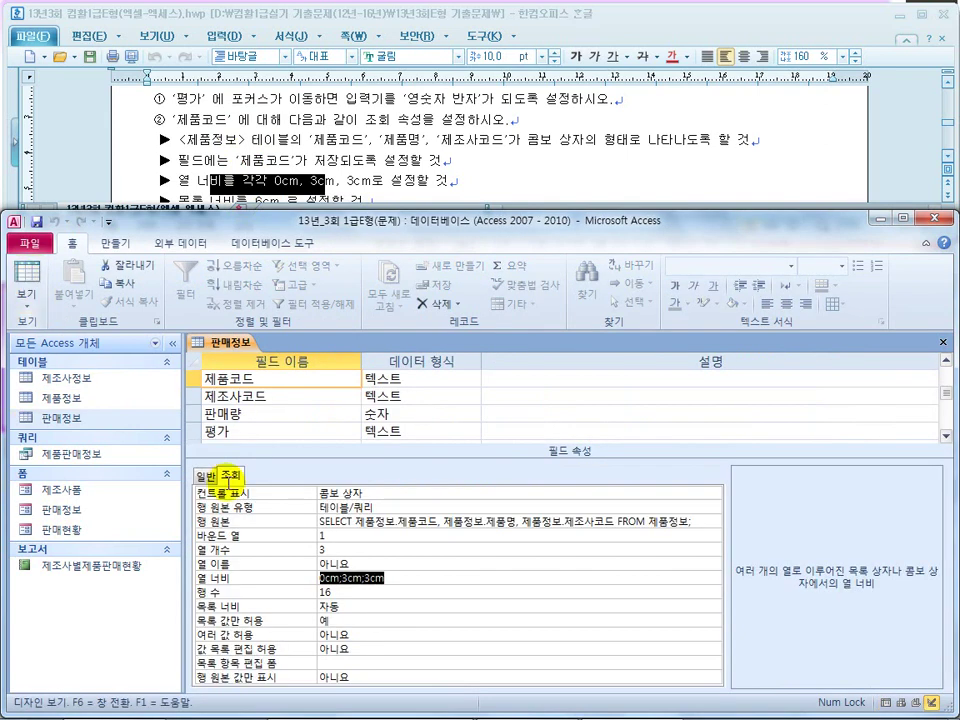
drag(326, 578, 316, 578)
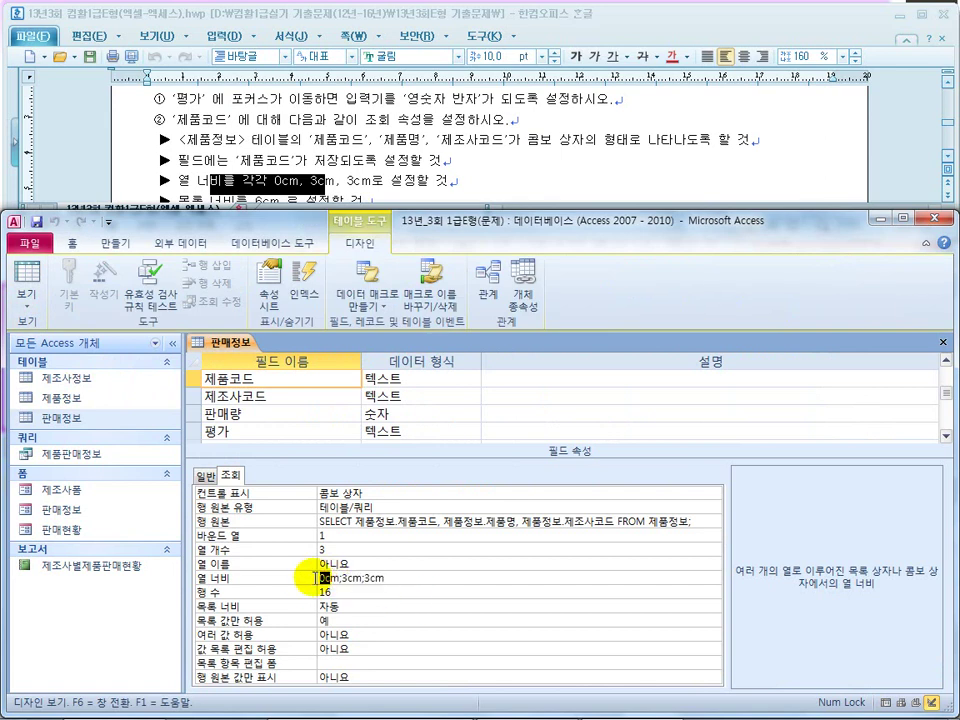
click(312, 548)
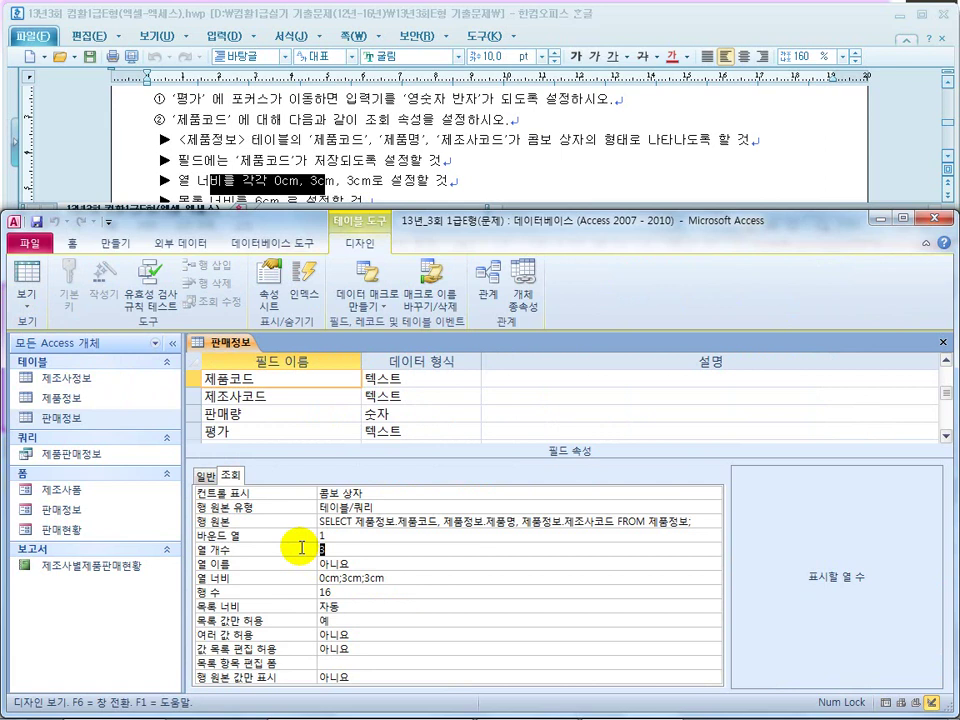
drag(389, 577, 240, 432)
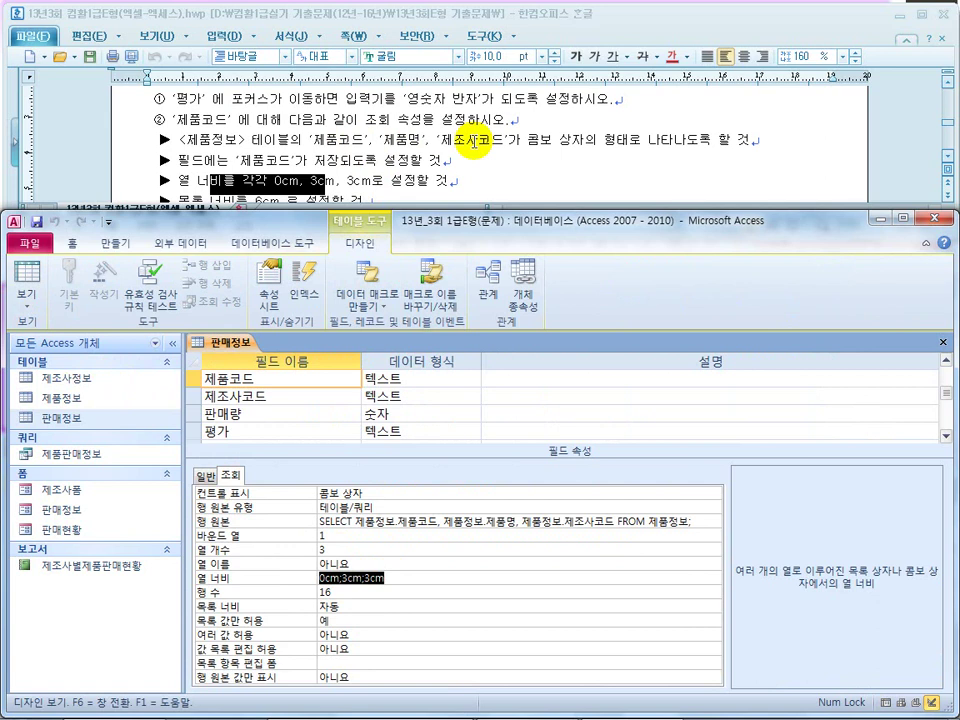
click(306, 549)
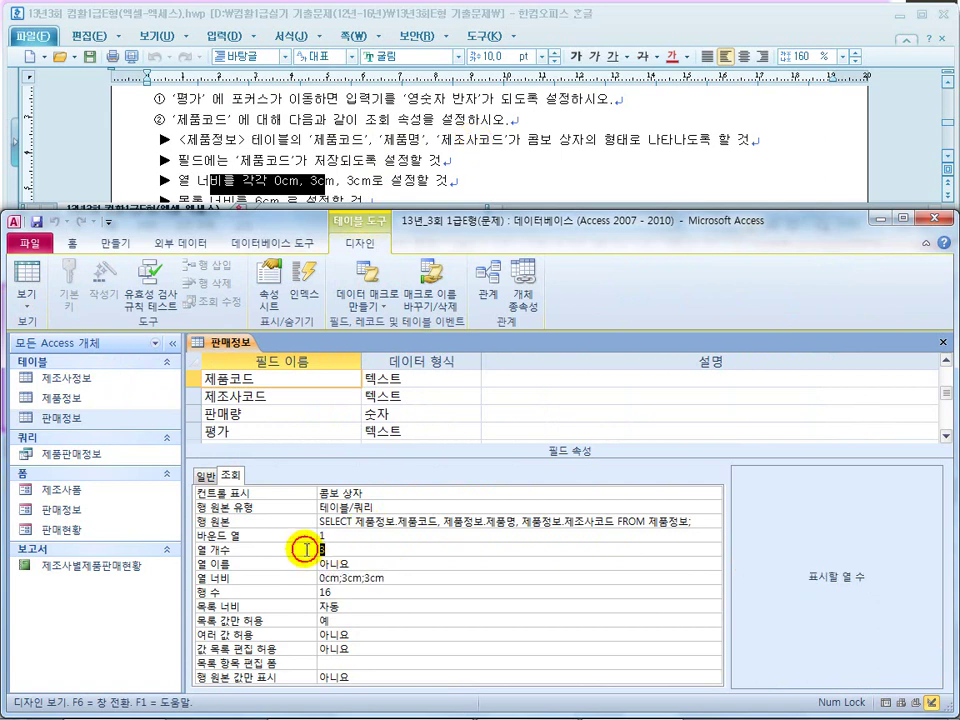
Find the list width requirement in the exam document and set the 제품코드 lookup's list width to 6cm
click(258, 180)
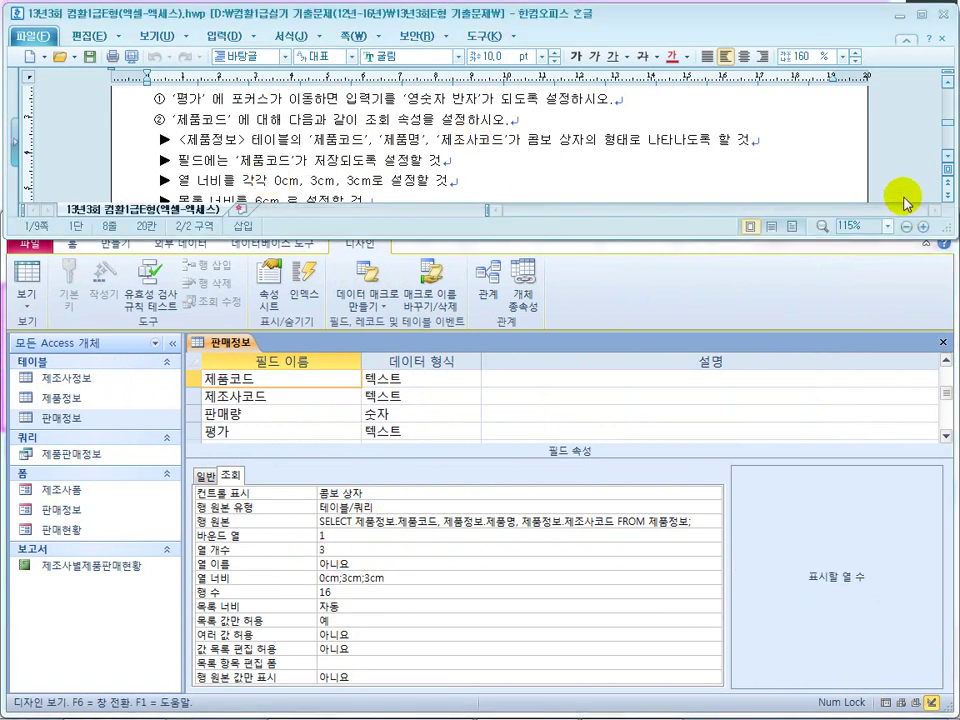
click(948, 163)
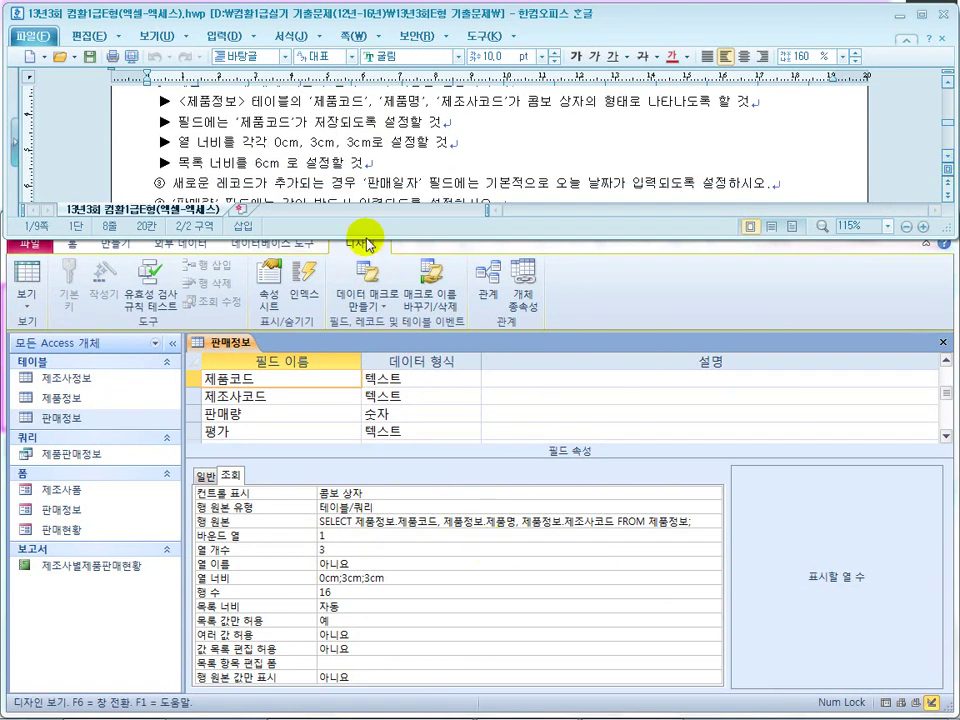
drag(237, 160, 343, 162)
drag(403, 142, 290, 143)
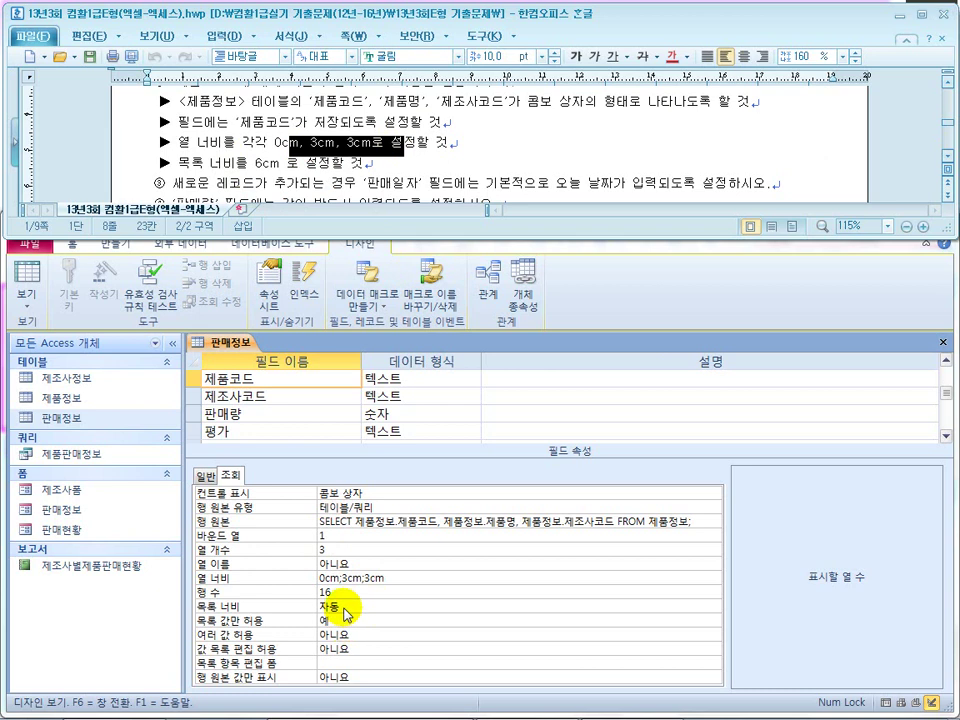
click(352, 607)
click(299, 606)
text(6cm)
key(Return)
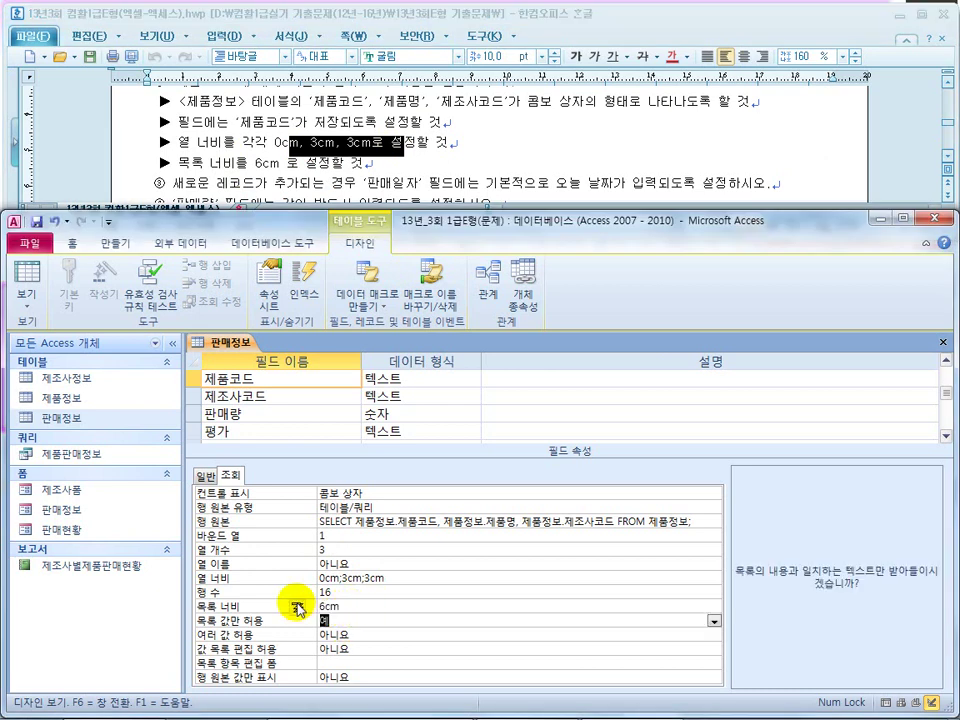
Save the table, check the width of the 제품코드 drop-down list in the datasheet, and return to design view
click(27, 278)
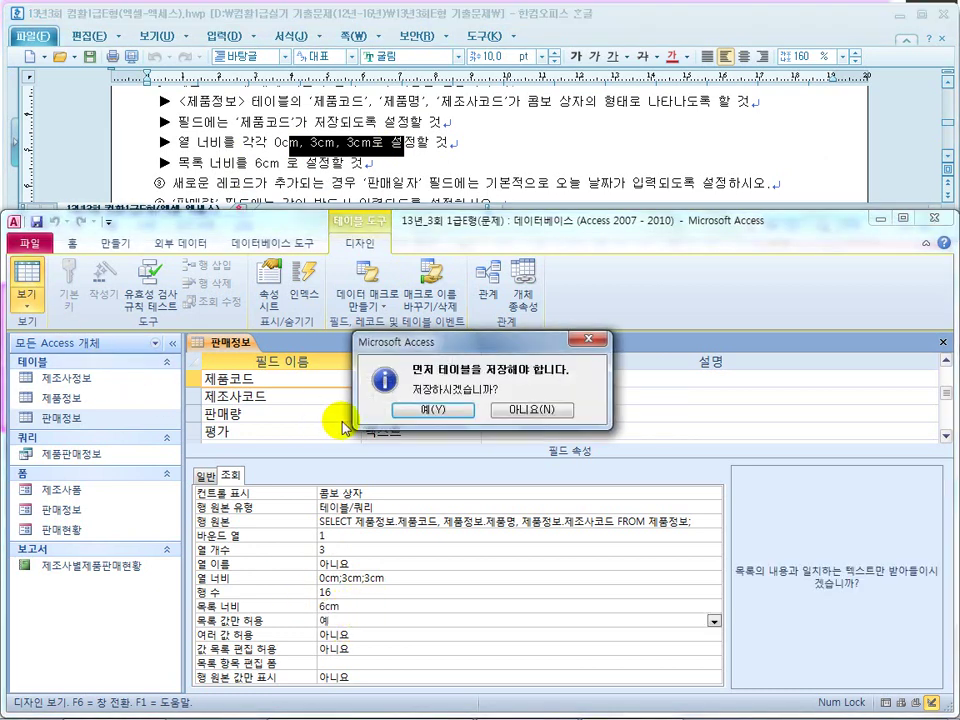
click(433, 410)
click(424, 380)
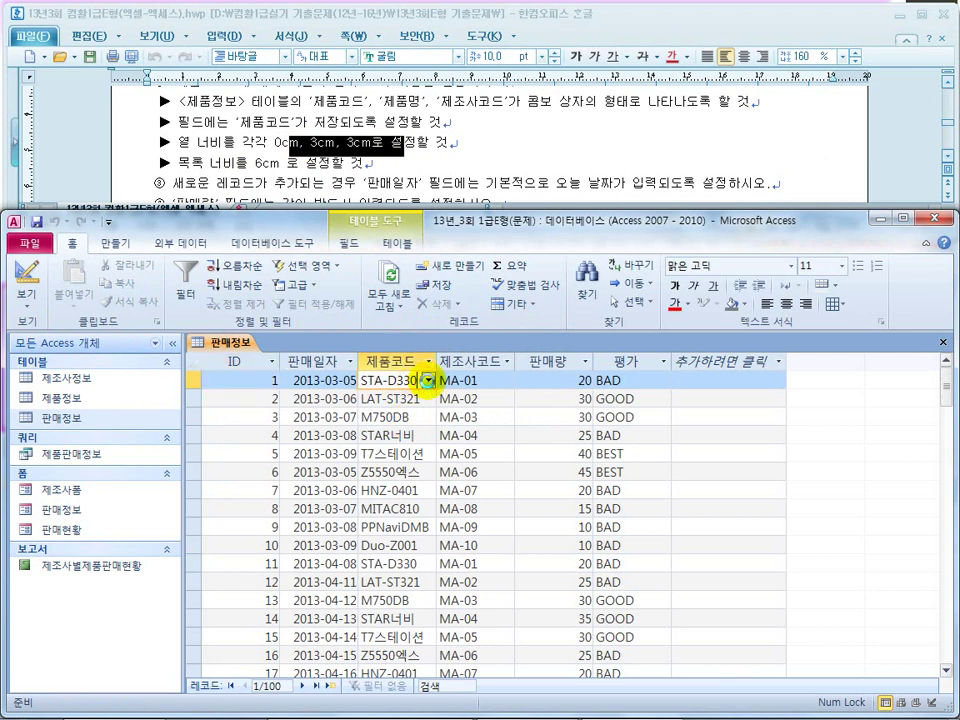
click(428, 380)
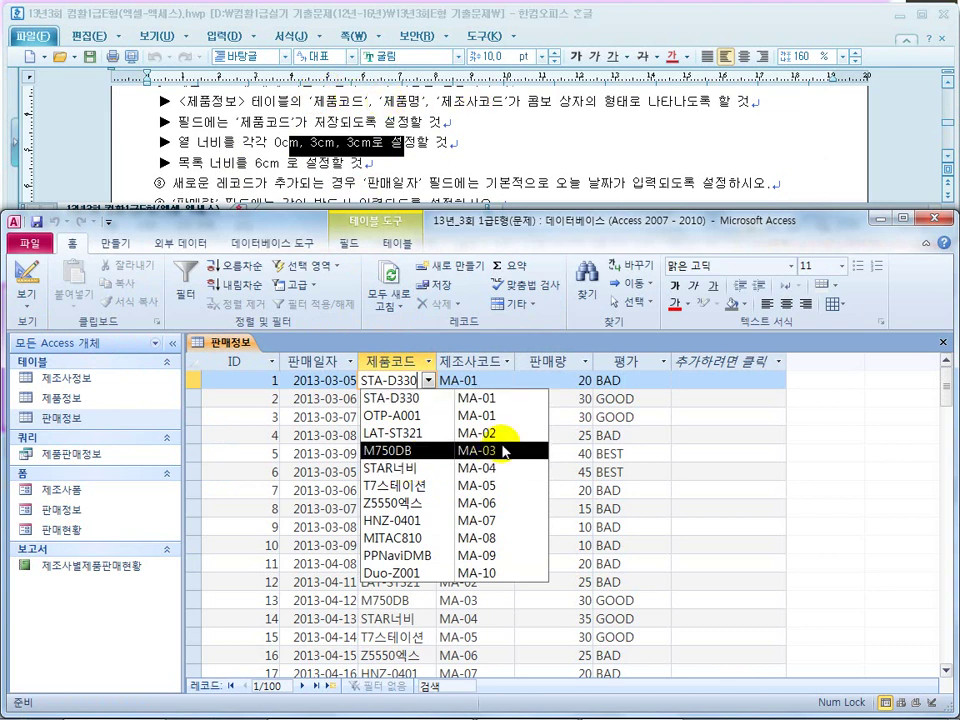
click(27, 275)
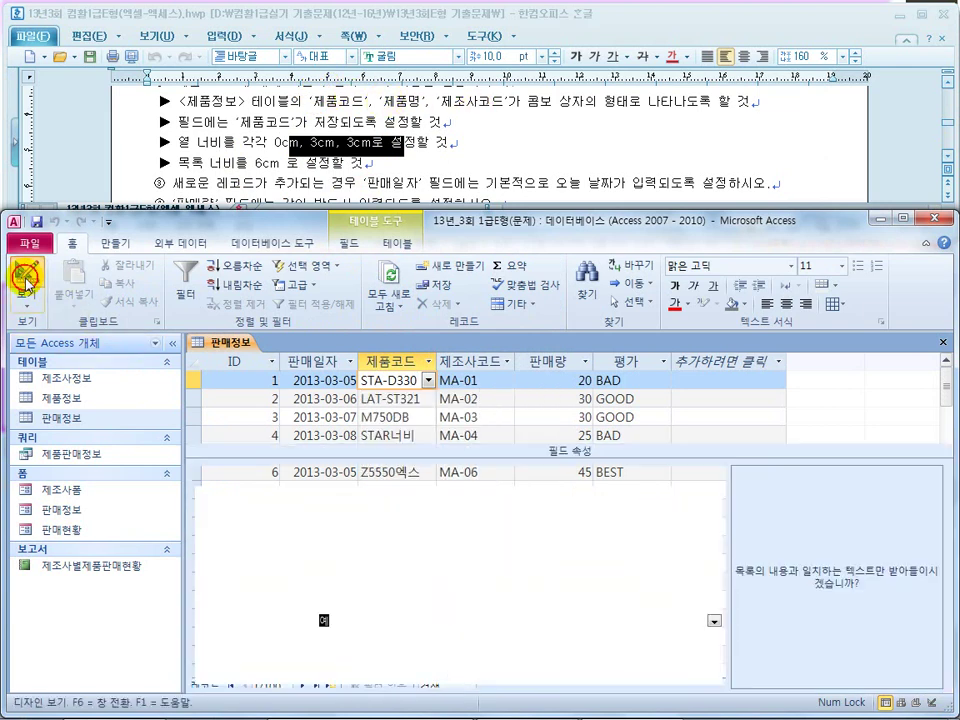
Read the 판매일자 requirement in the exam document and show the general properties of the 판매일자 field
drag(224, 163, 372, 165)
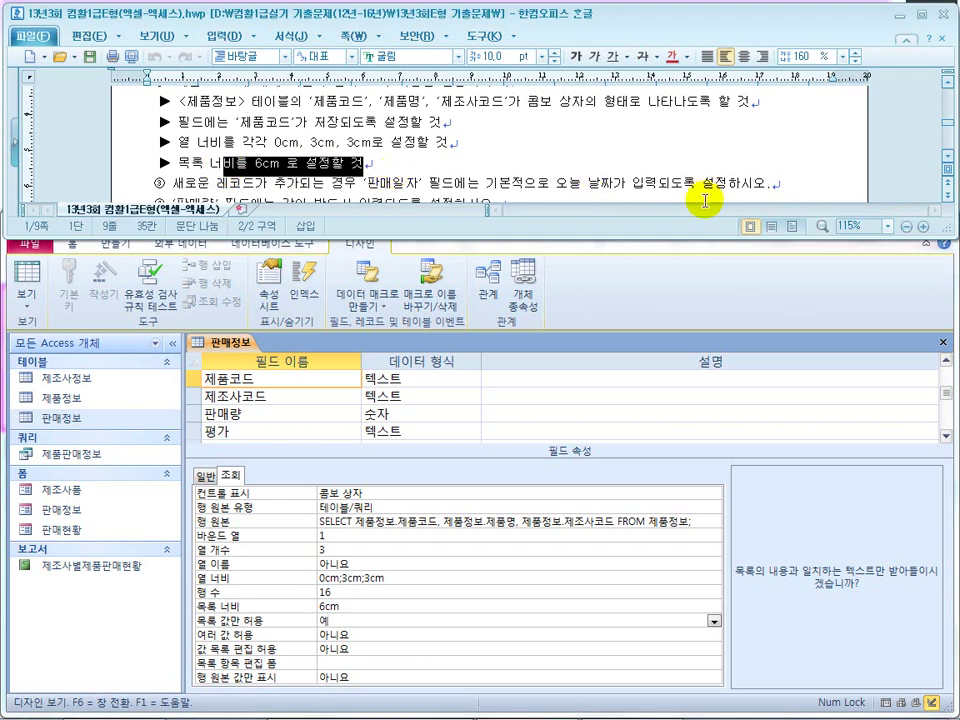
click(947, 160)
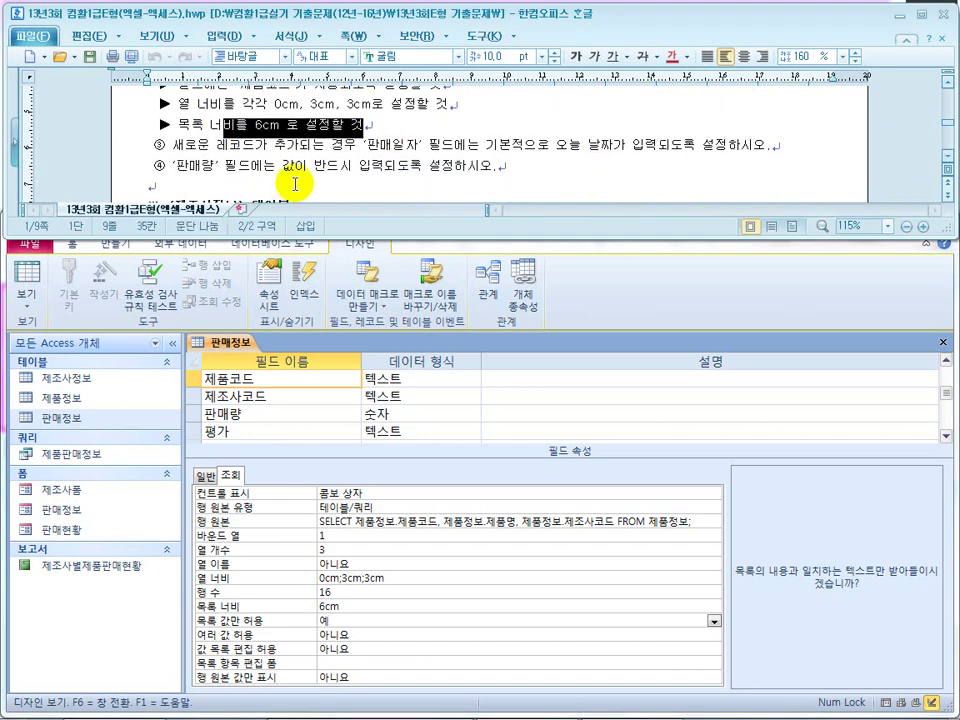
drag(187, 145, 298, 150)
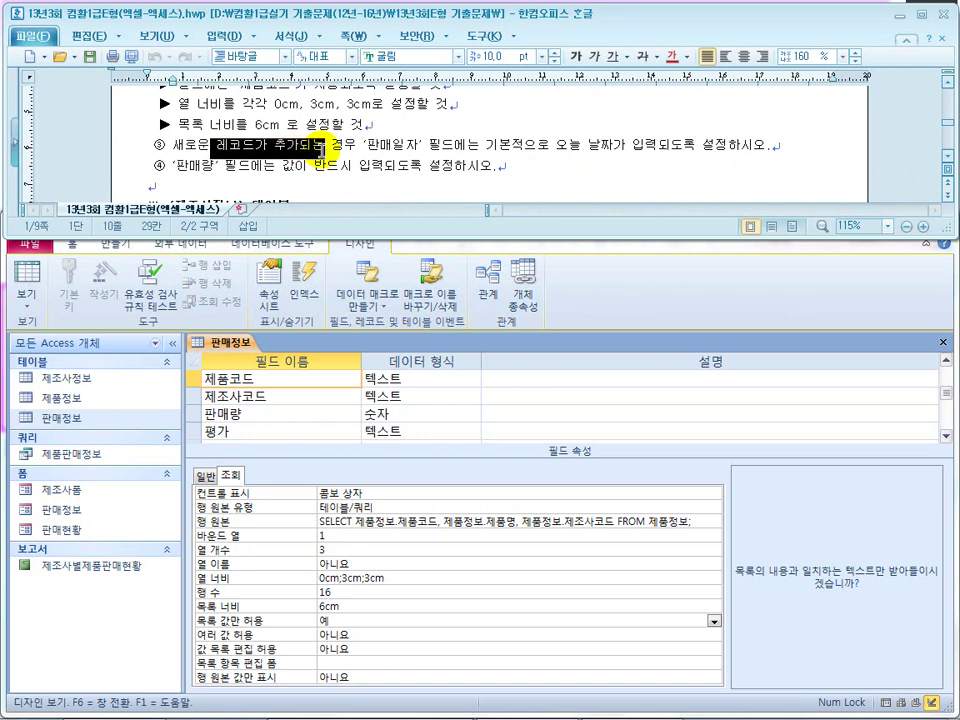
click(295, 145)
click(262, 428)
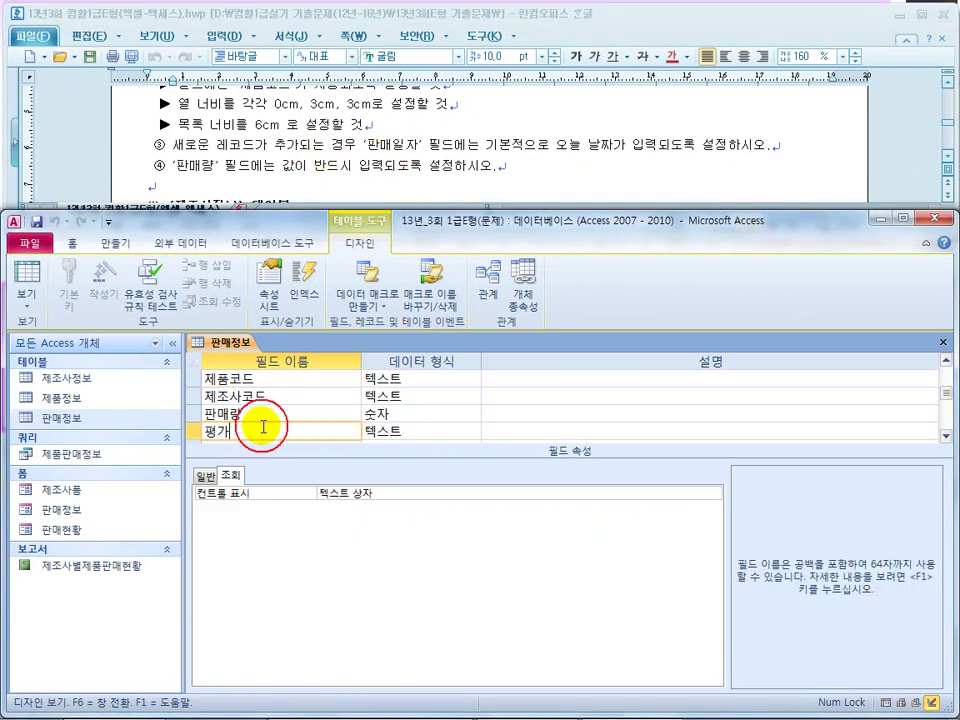
key(Up)
key(Up)
key(Up)
key(Up)
key(Up)
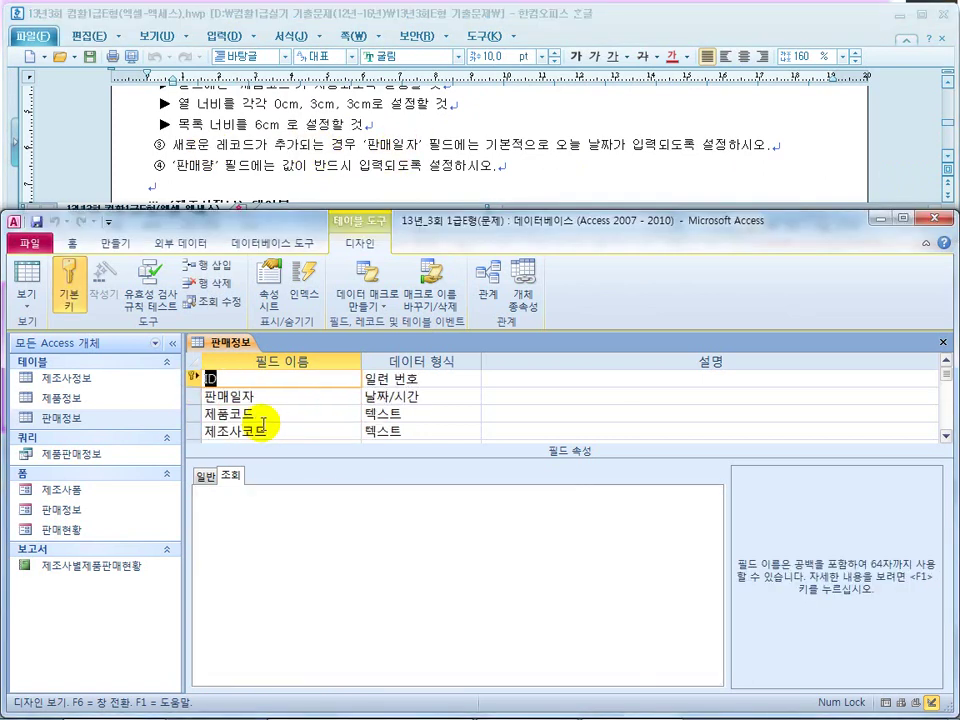
click(265, 397)
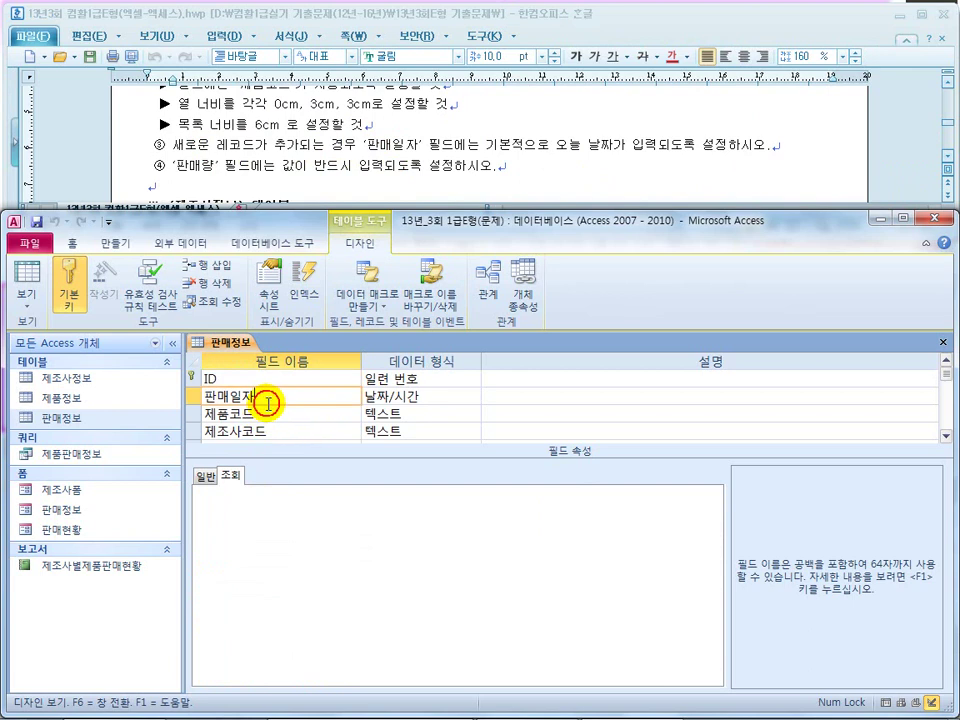
click(207, 479)
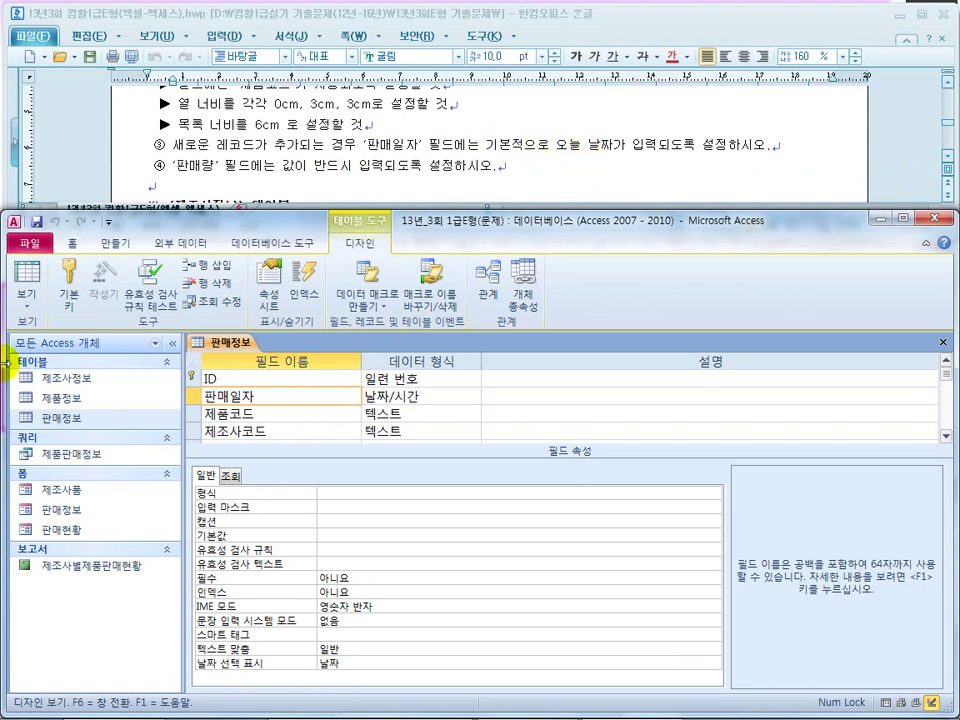
Examine the 판매일자 cell of the new record at the end of the 판매정보 datasheet
click(26, 274)
scroll(301, 502, down, 3)
scroll(301, 502, down, 20)
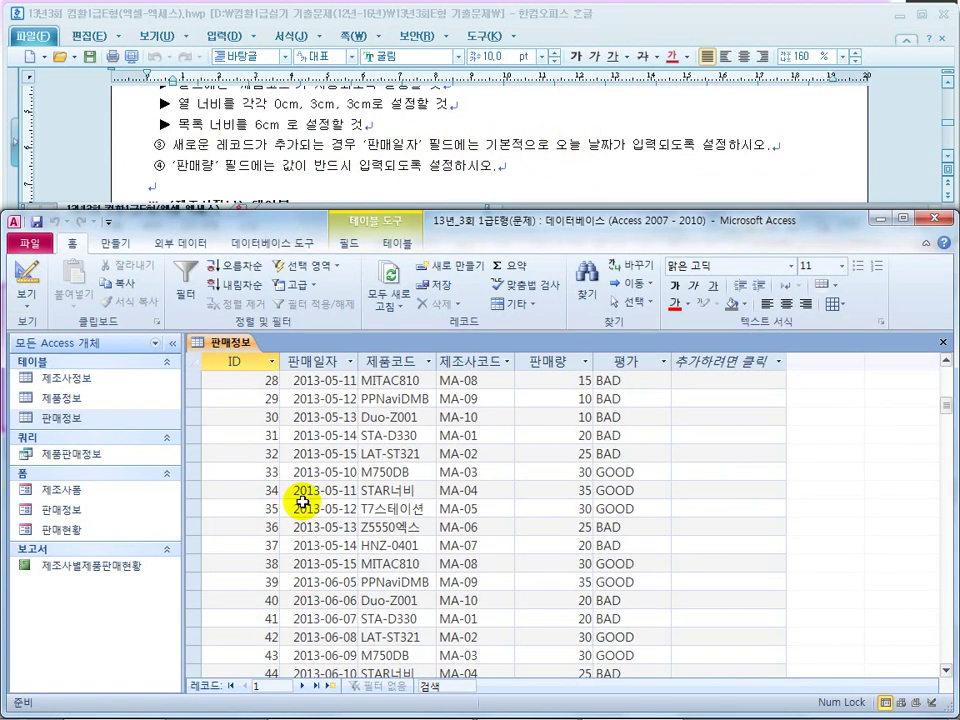
scroll(301, 502, down, 7)
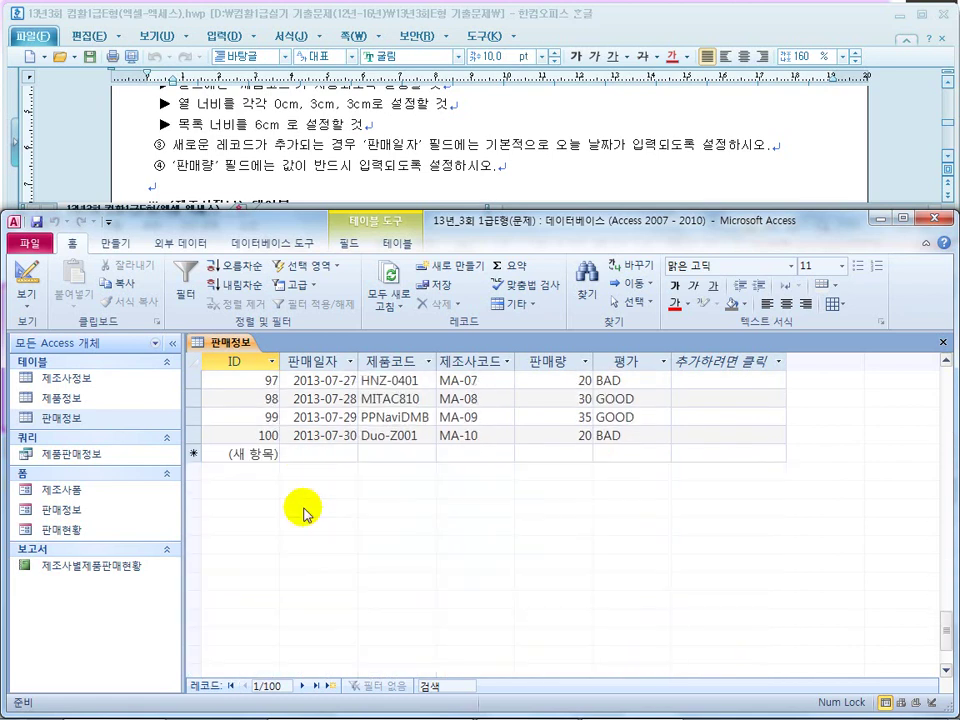
click(327, 455)
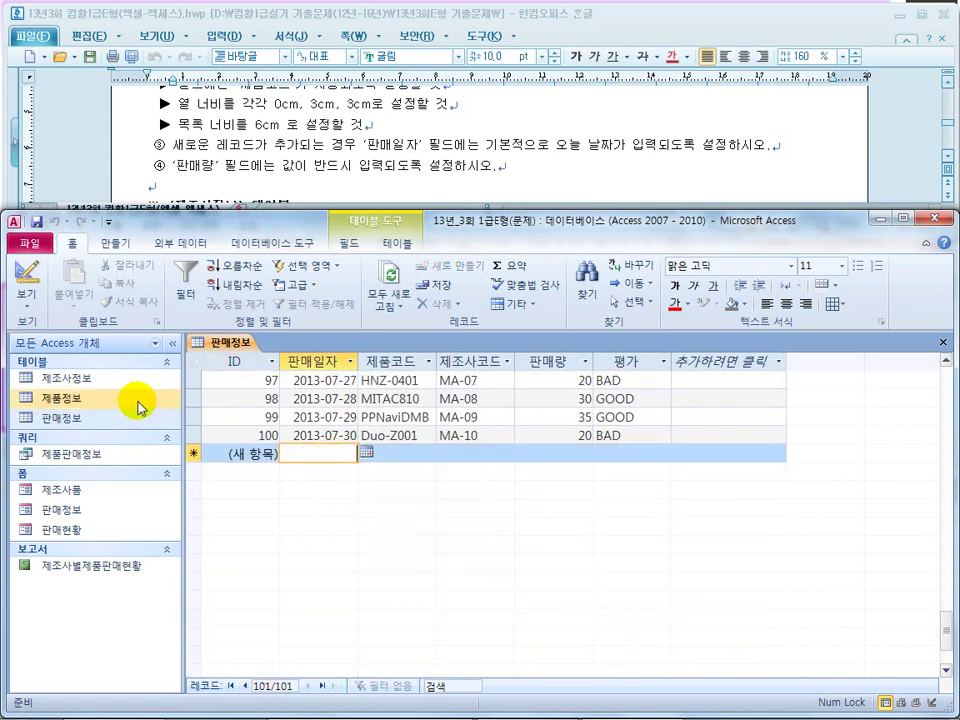
Return to design view and set the default value of the 판매일자 field to Date()
click(23, 278)
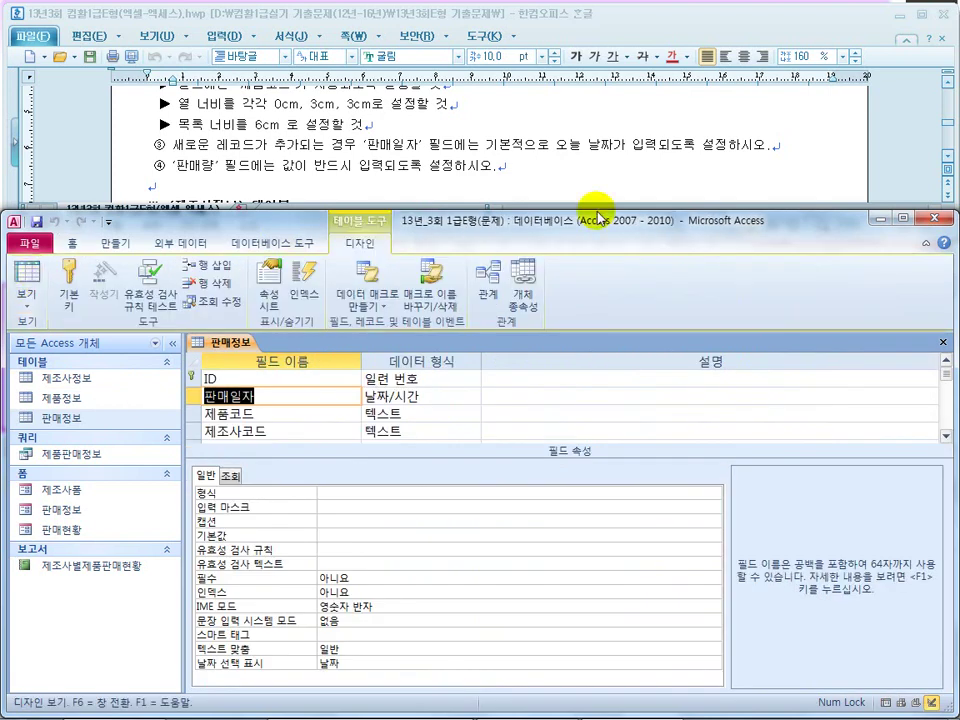
click(330, 536)
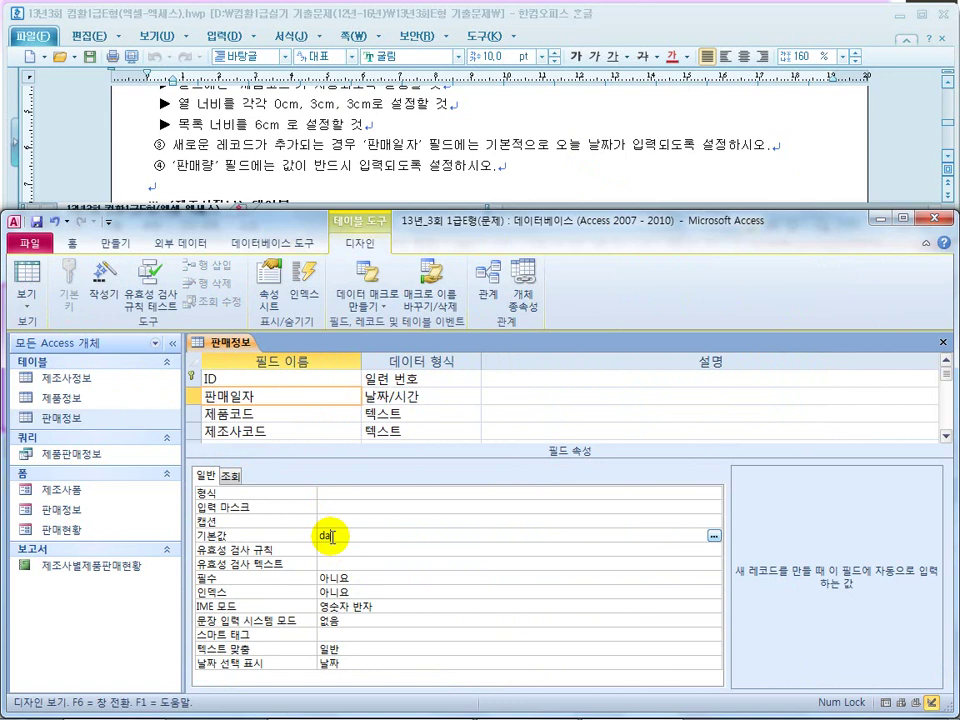
key(Return)
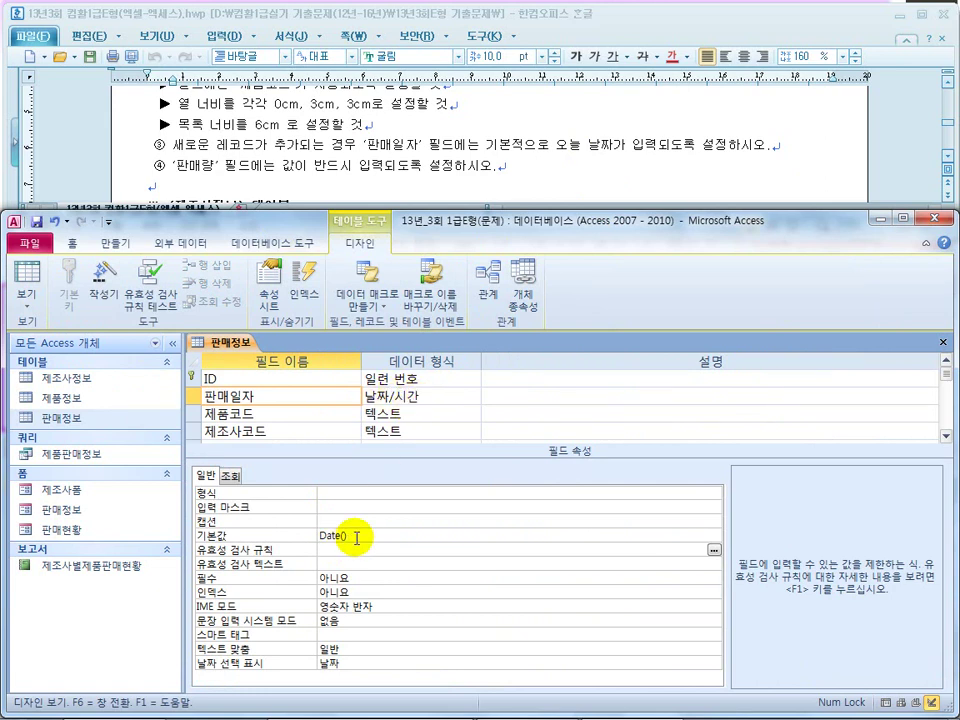
Try entering the default value of the 판매일자 field with a leading equals sign, as =Date()
click(326, 536)
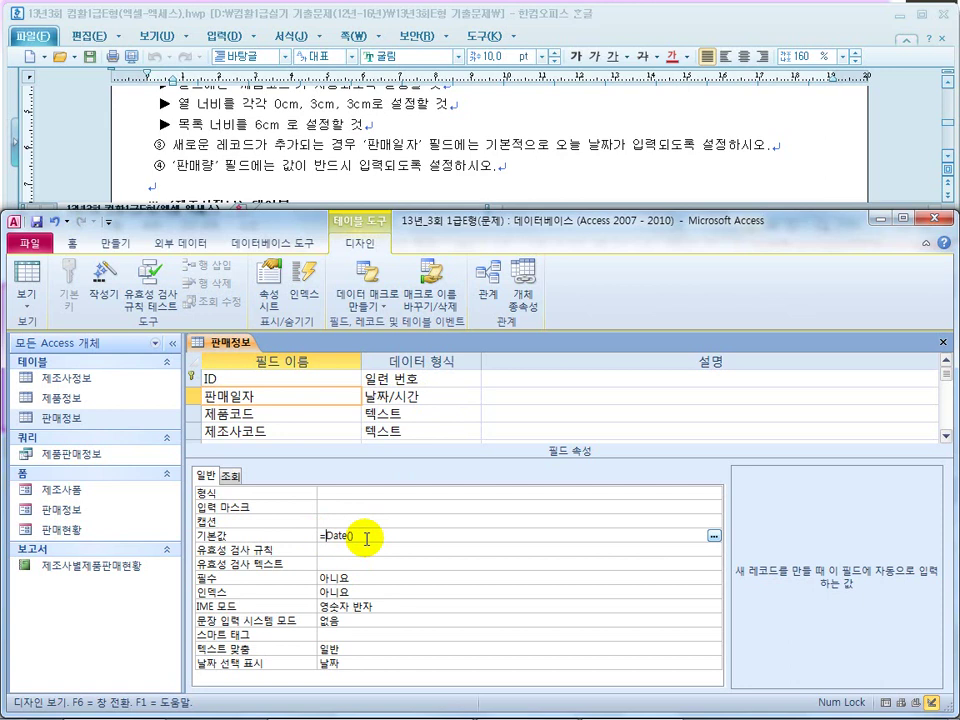
key(Return)
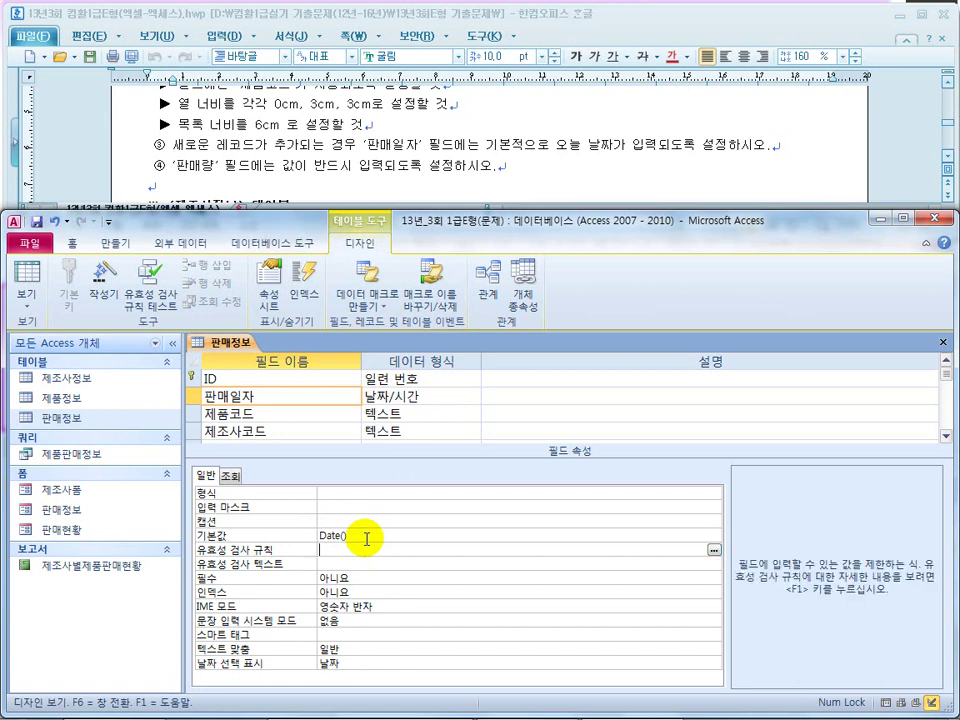
Read the 판매량 requirement in the exam document and show the general properties of the 판매량 field
drag(203, 166, 400, 170)
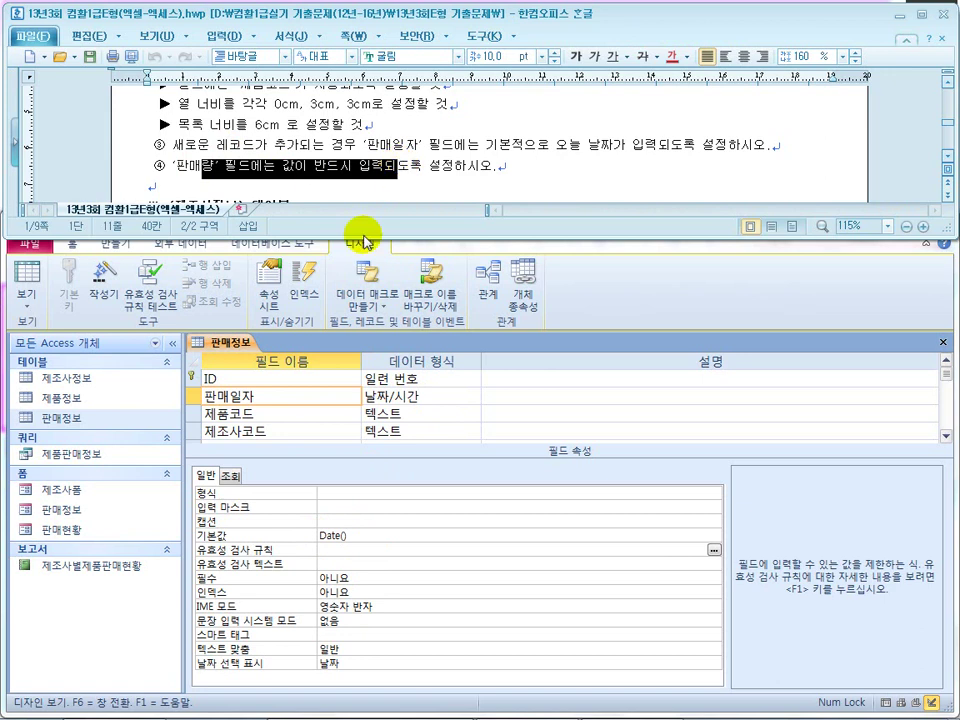
click(300, 394)
key(Down)
key(Down)
key(Down)
key(Down)
click(274, 411)
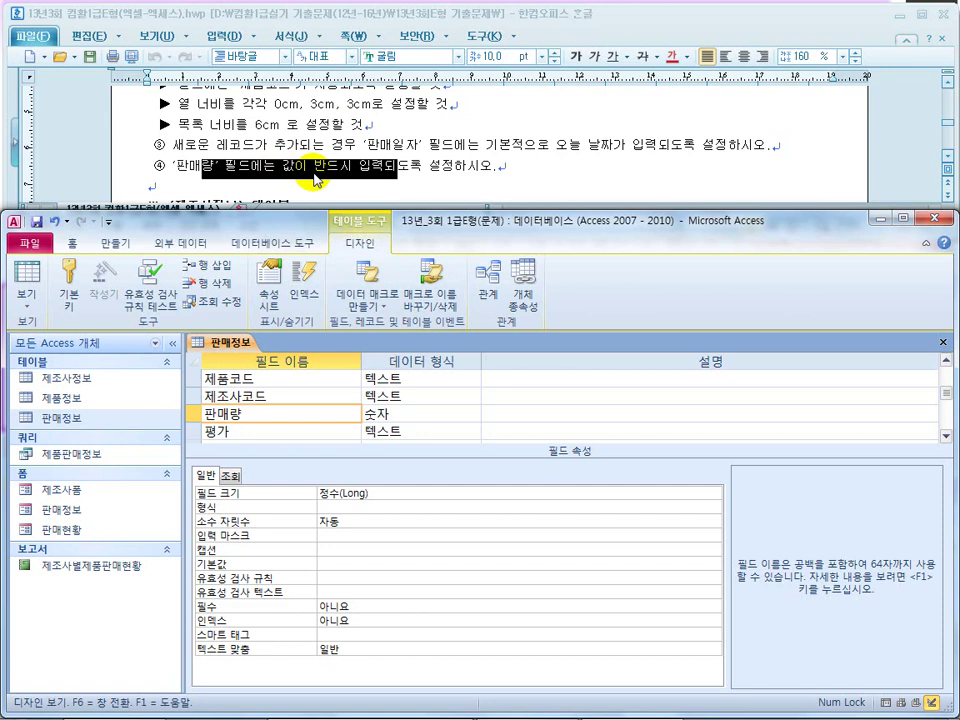
Recheck the mandatory-entry wording in the exam document and set the 필수 property of the 판매량 field to 예
click(350, 538)
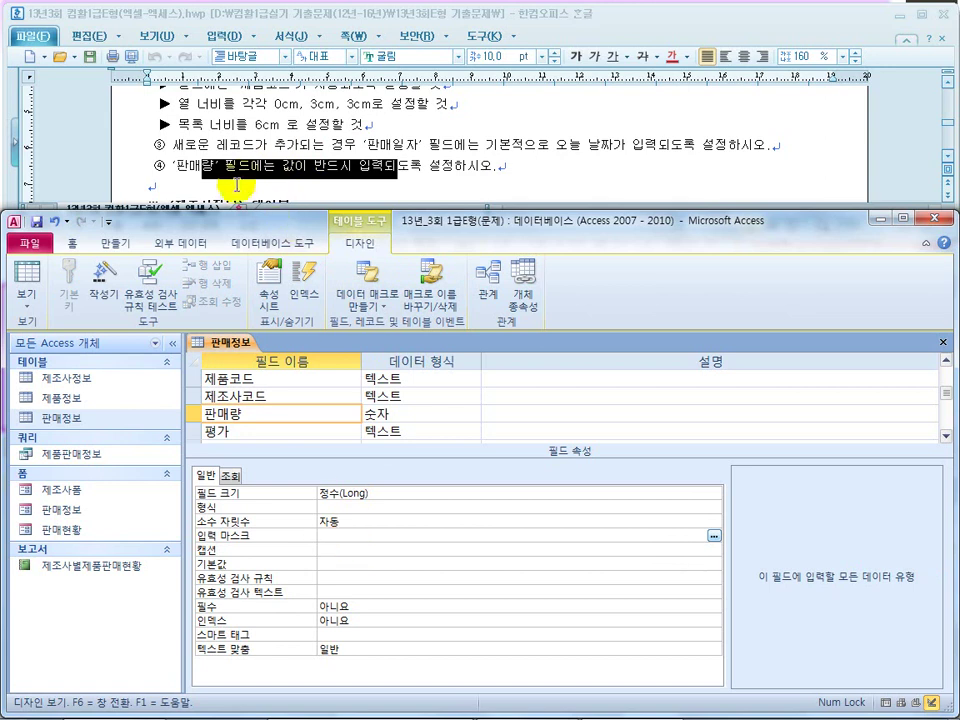
click(242, 167)
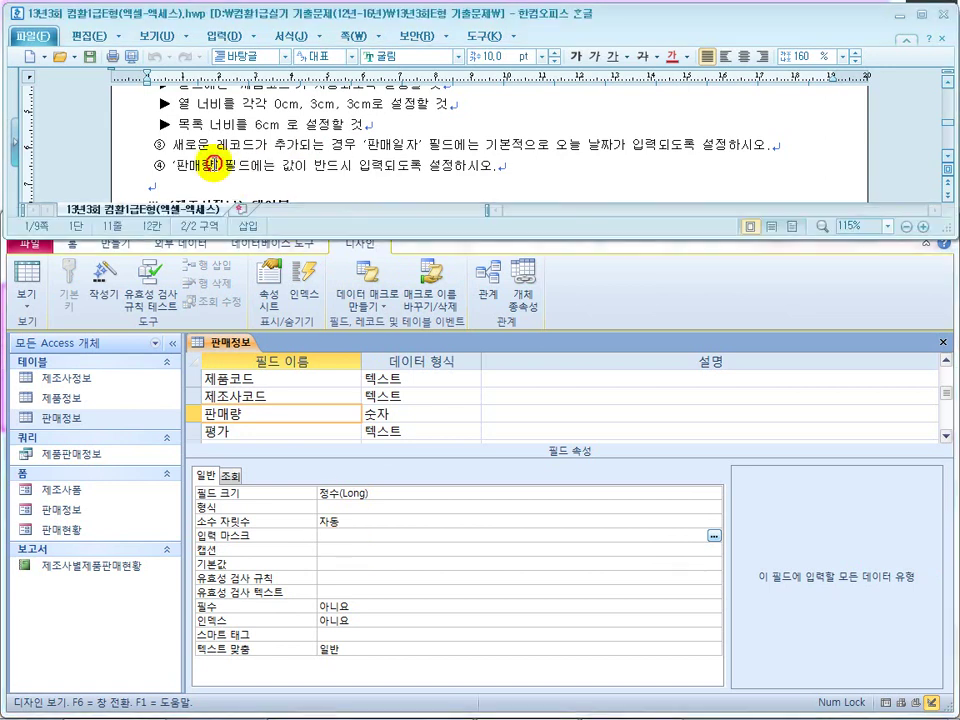
drag(352, 166, 310, 165)
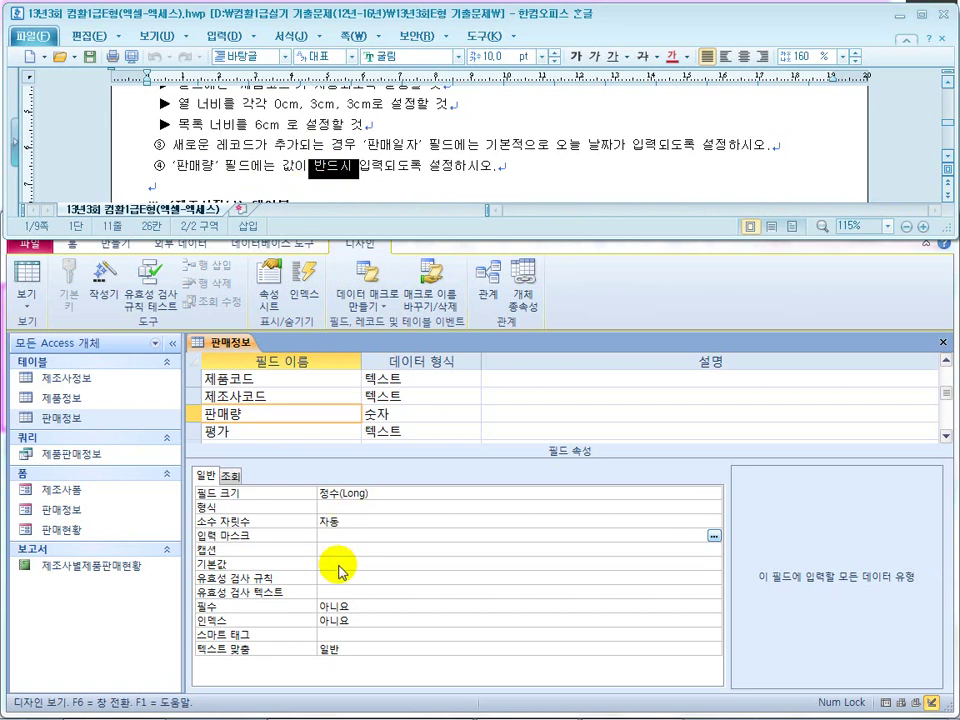
click(347, 606)
double_click(357, 604)
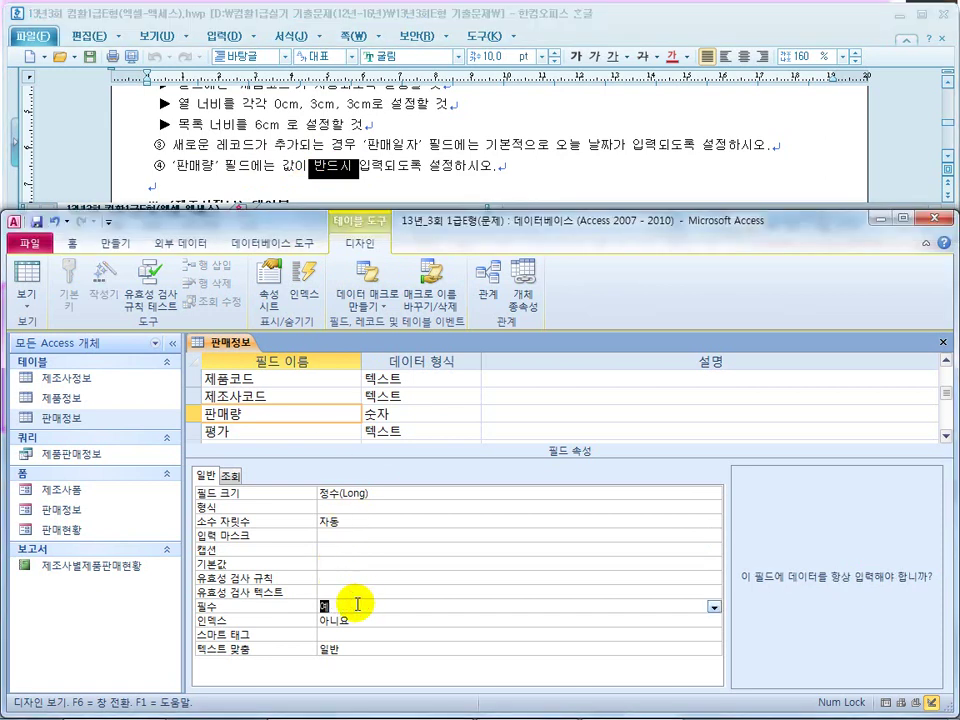
click(357, 604)
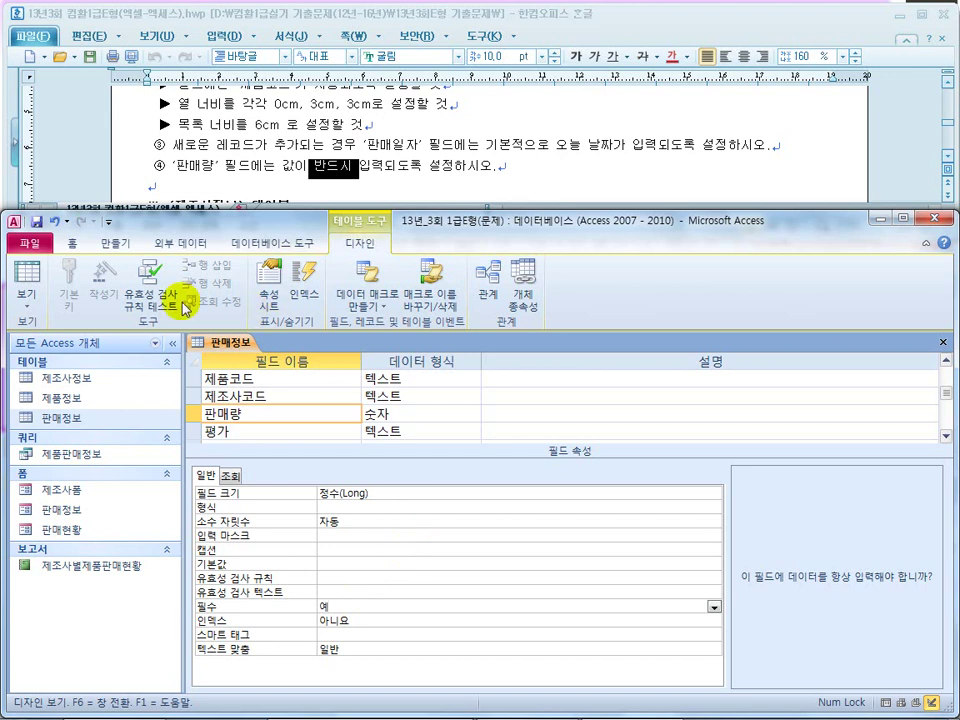
Save the 판매정보 table, testing the existing data against the new rules, and close it
click(36, 221)
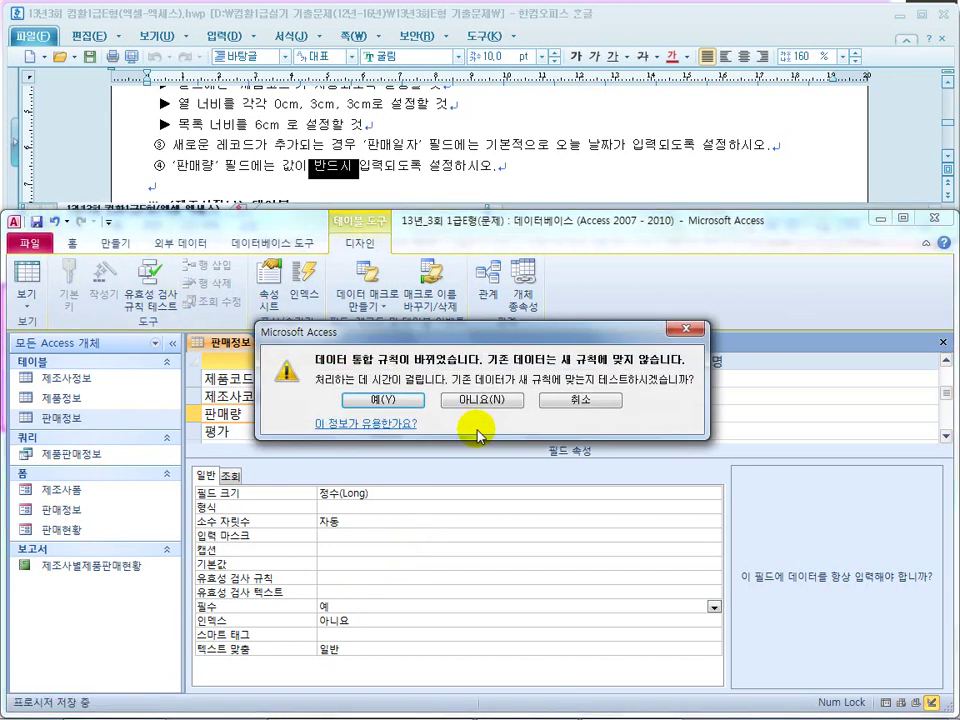
click(412, 400)
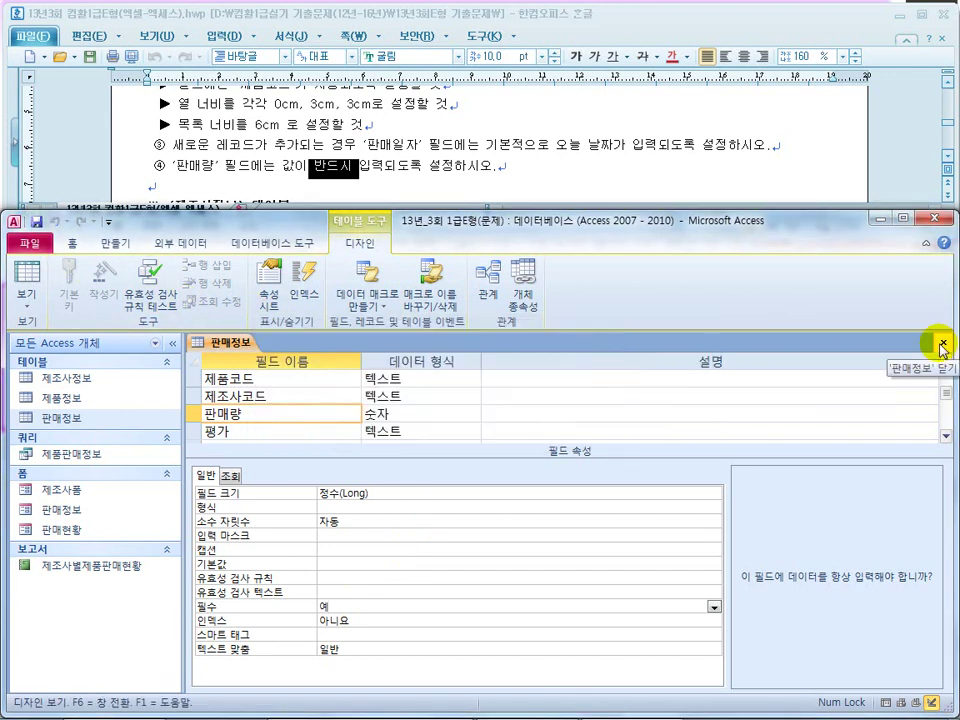
click(942, 344)
Find the 제조사정보 table section in the exam document and open the 제조사정보 table in design view
click(352, 180)
scroll(352, 180, down, 1)
click(234, 148)
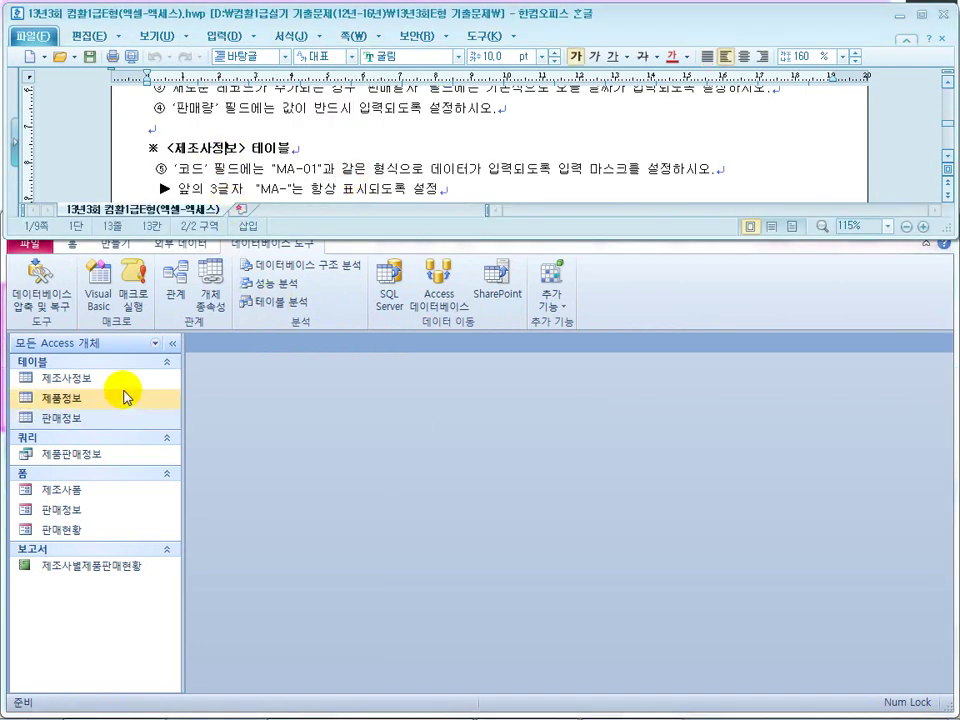
click(79, 384)
right_click(80, 382)
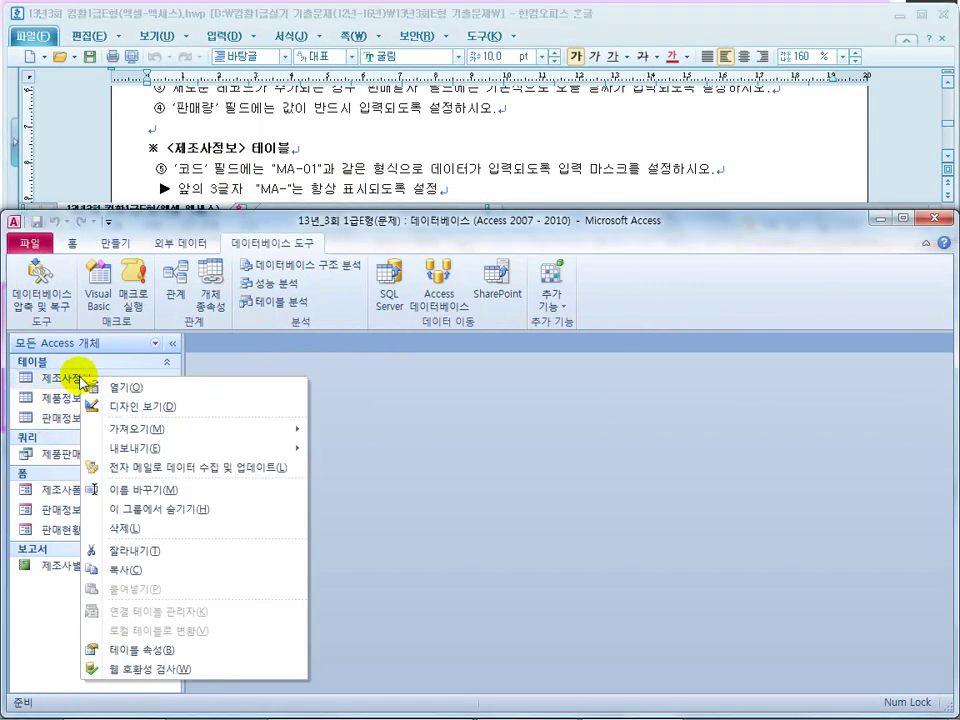
click(132, 407)
Read the exam document's input mask requirement for the 코드 field, with the example MA-01
click(310, 167)
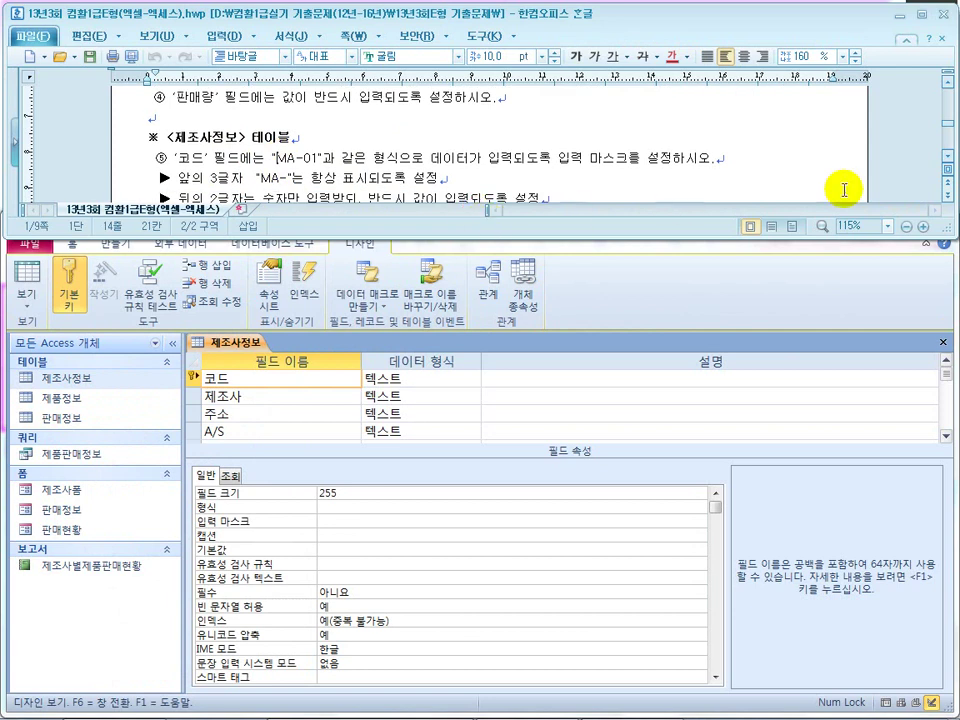
click(946, 156)
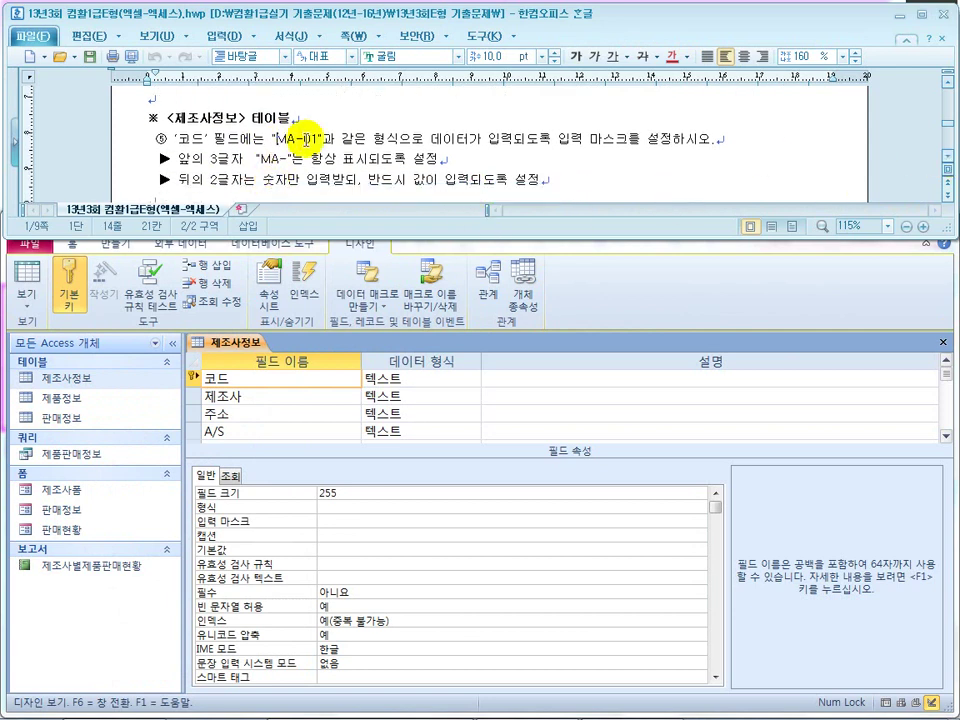
drag(318, 139, 278, 141)
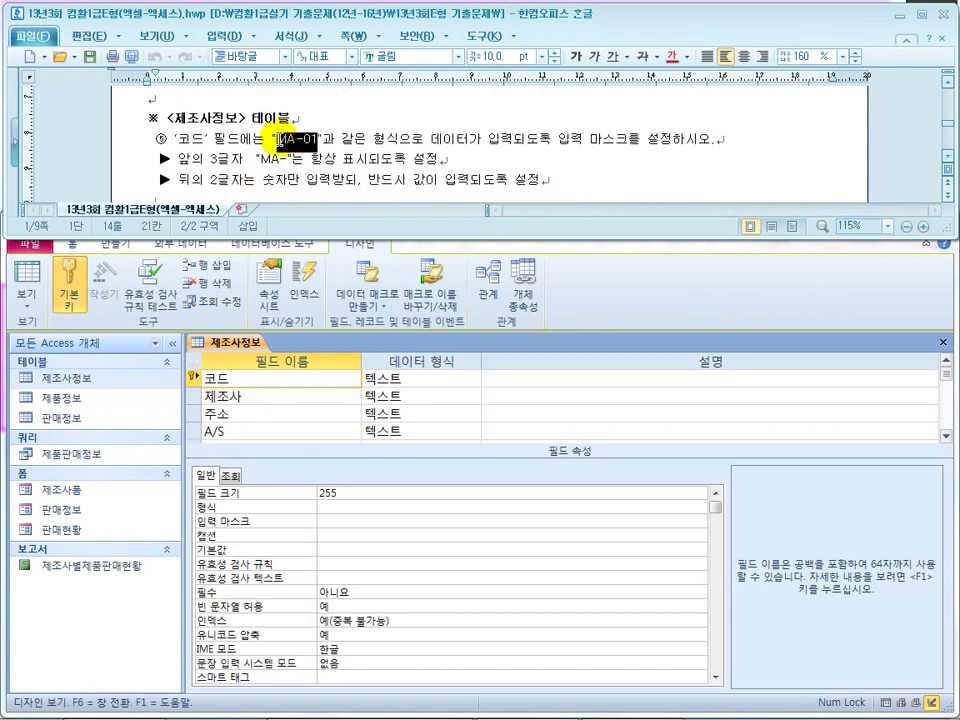
drag(336, 139, 552, 143)
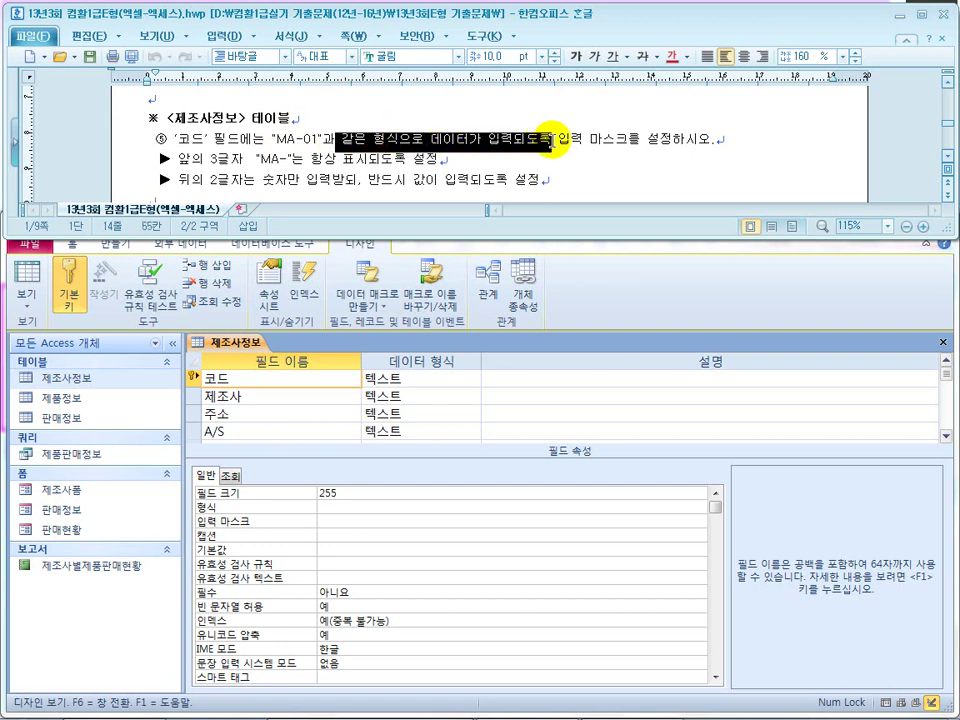
drag(628, 139, 560, 141)
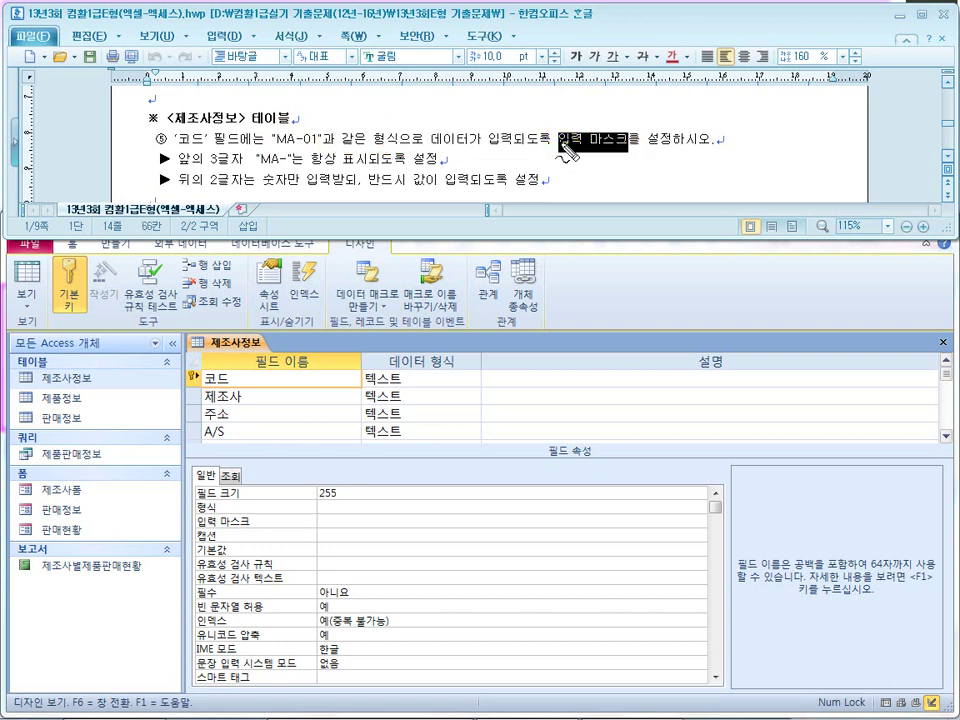
drag(275, 147, 301, 149)
mouse_move(589, 175)
mouse_down()
mouse_move(590, 192)
mouse_move(643, 183)
mouse_up()
drag(304, 147, 325, 145)
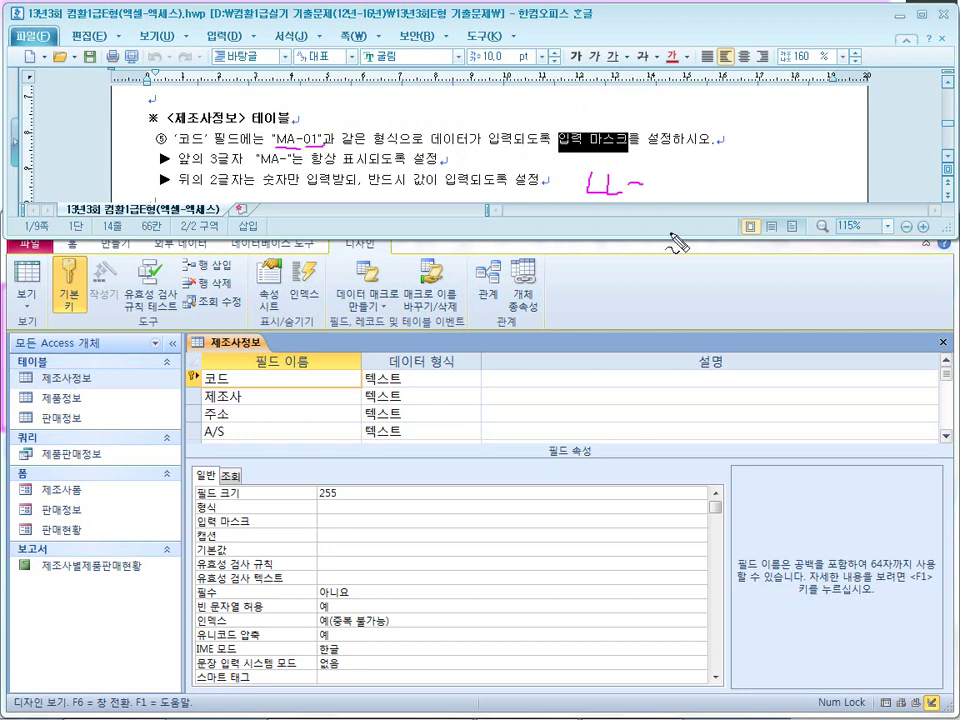
drag(664, 175, 685, 196)
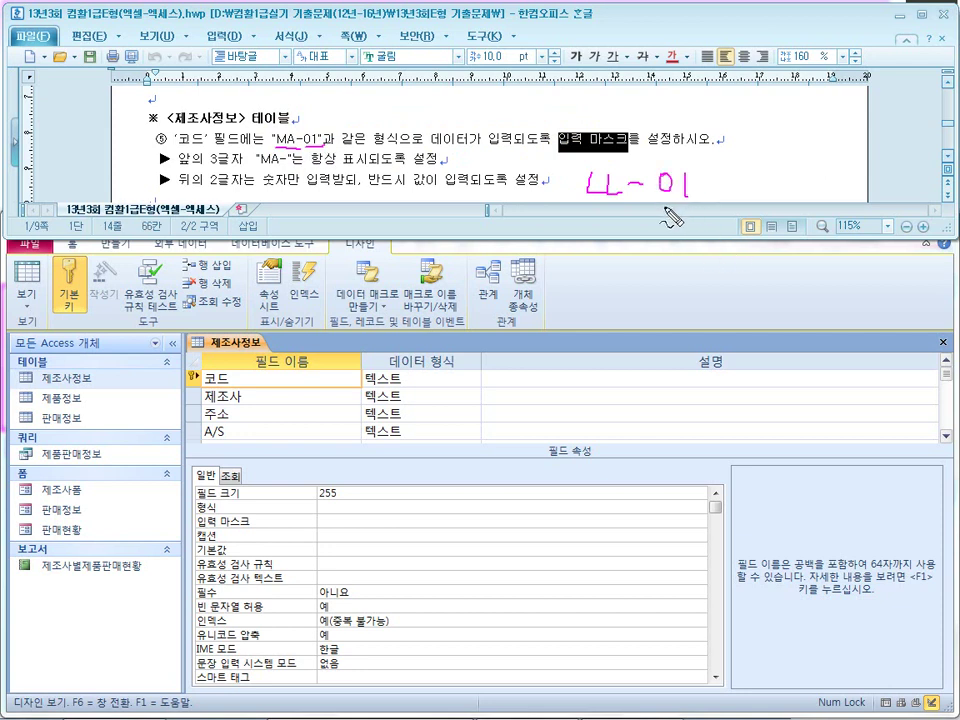
mouse_move(181, 166)
mouse_down()
mouse_move(244, 170)
mouse_move(270, 150)
mouse_up()
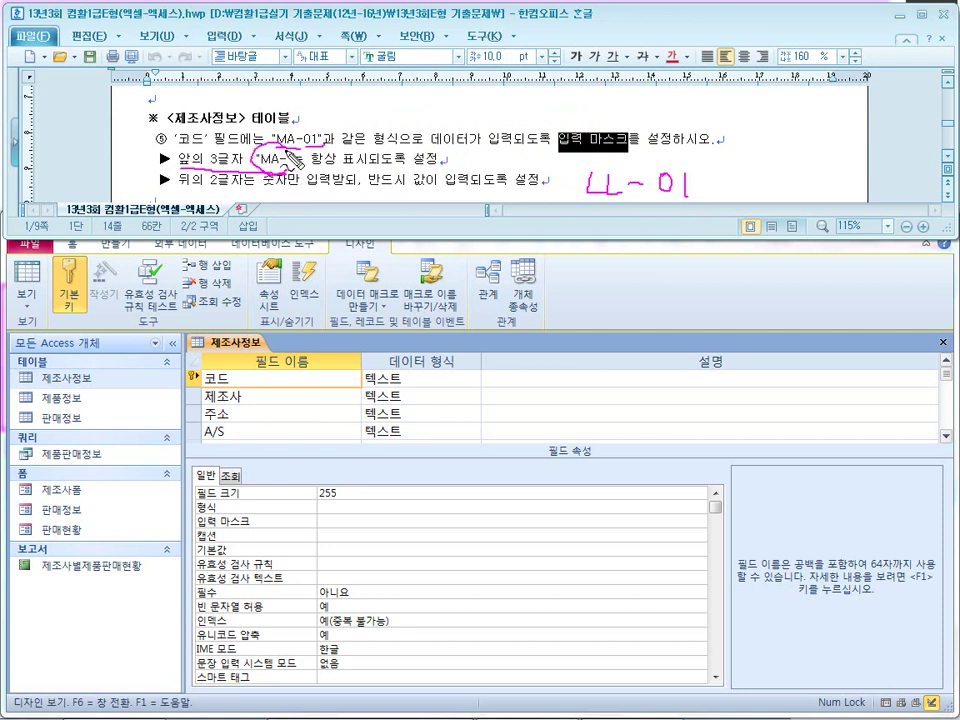
drag(330, 172, 392, 170)
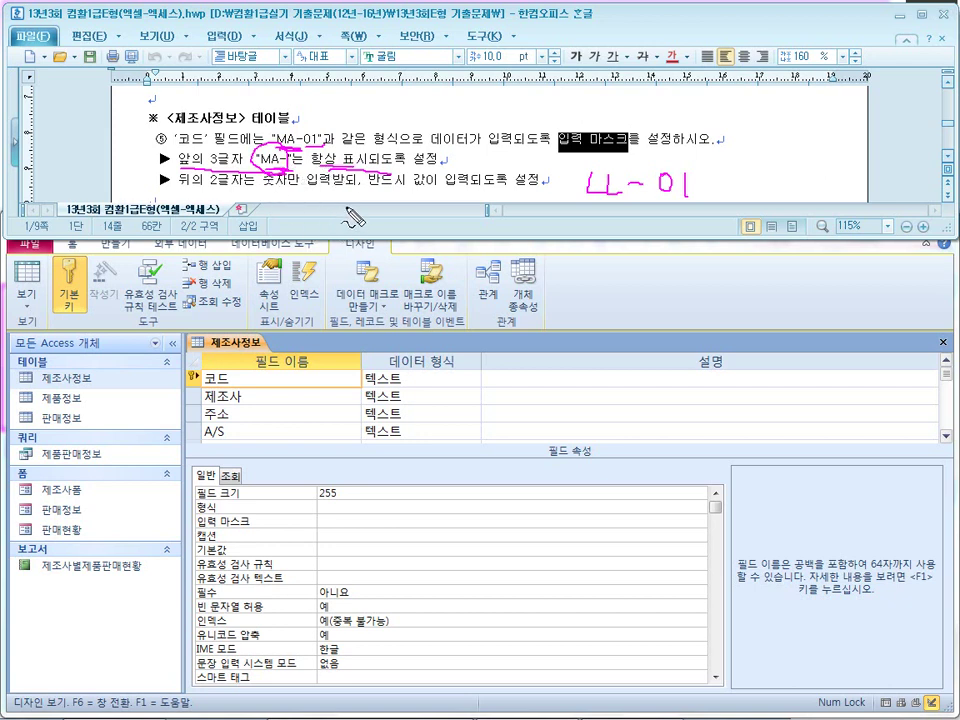
mouse_move(387, 222)
mouse_down()
mouse_move(405, 213)
mouse_move(385, 212)
mouse_move(370, 226)
mouse_up()
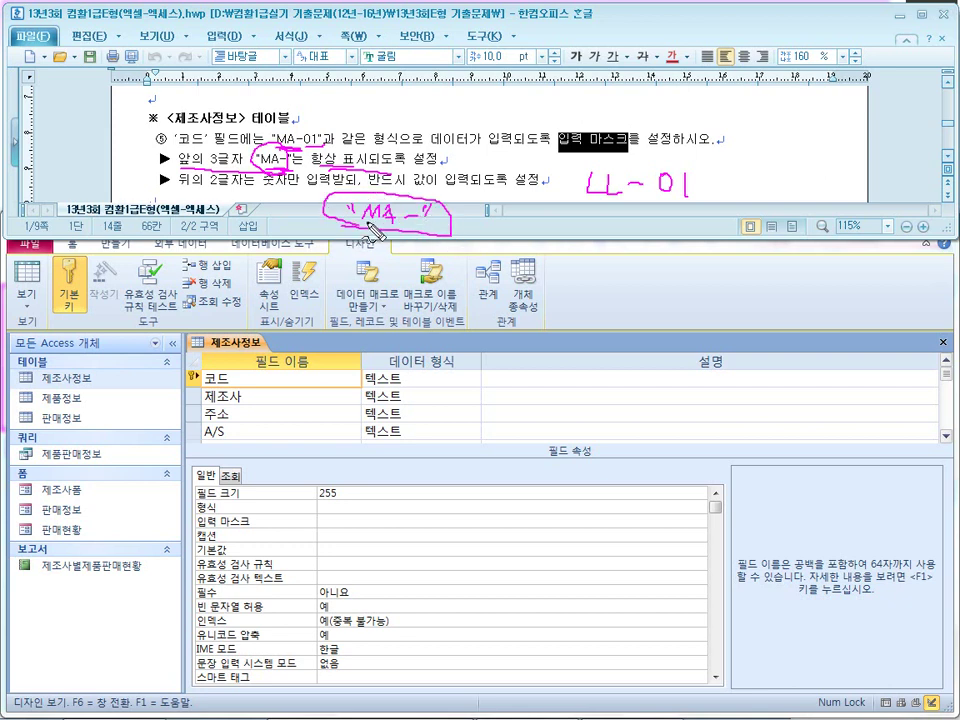
mouse_move(318, 129)
mouse_down()
mouse_move(302, 142)
mouse_move(320, 131)
mouse_up()
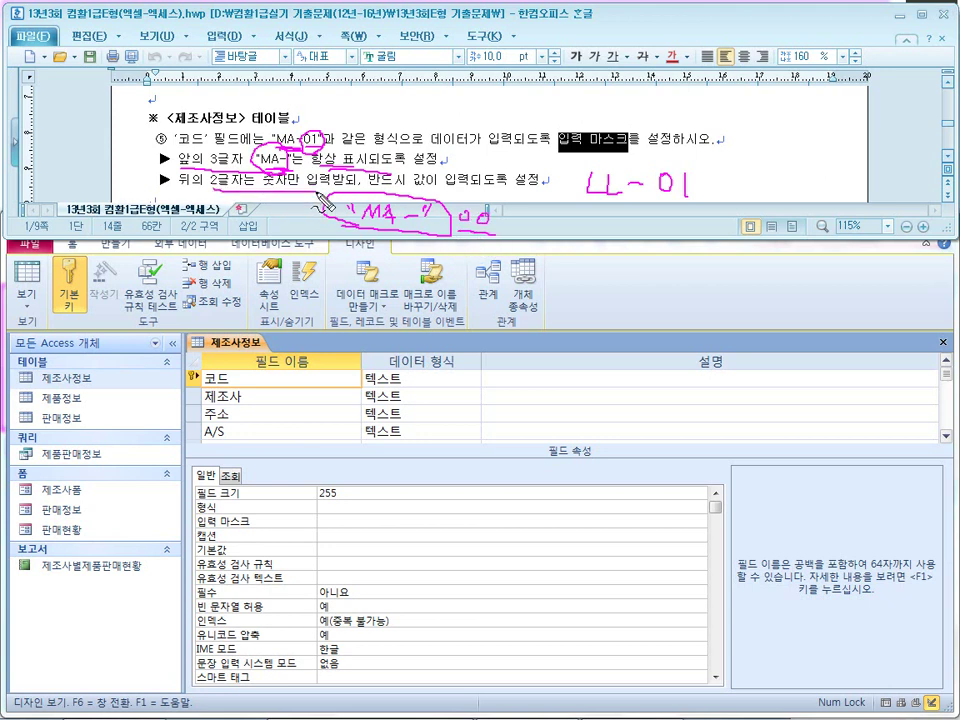
drag(352, 203, 347, 212)
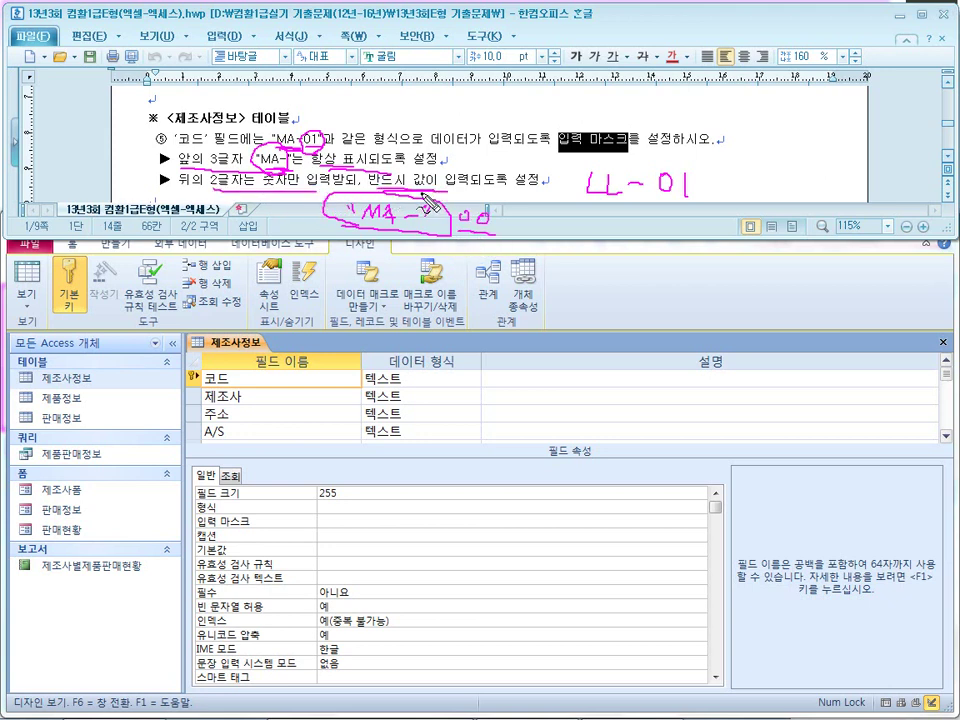
drag(453, 230, 480, 241)
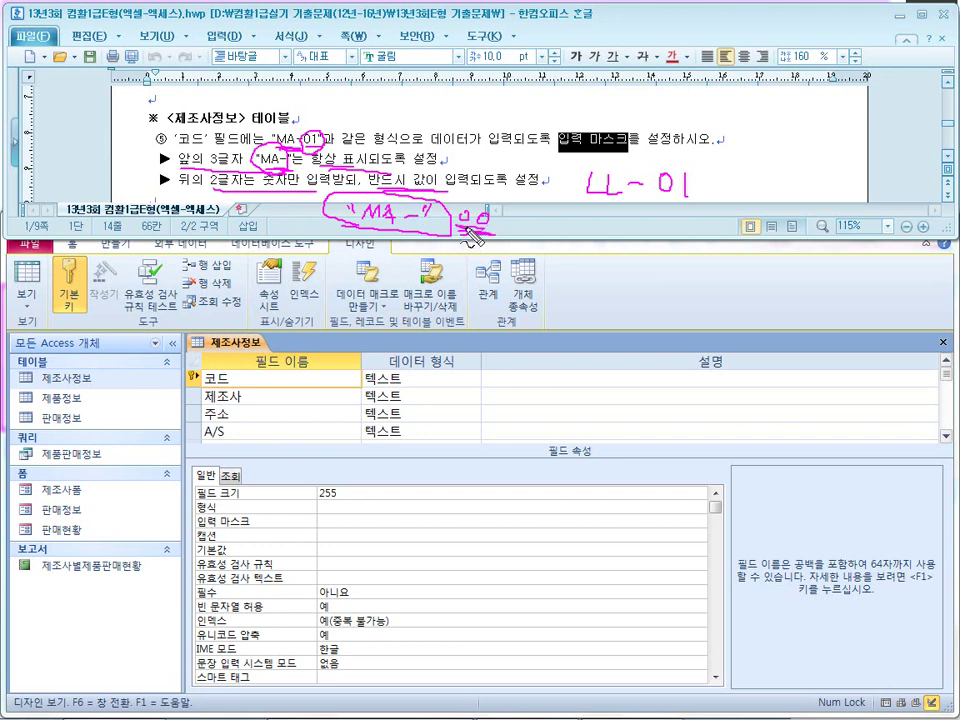
key(Escape)
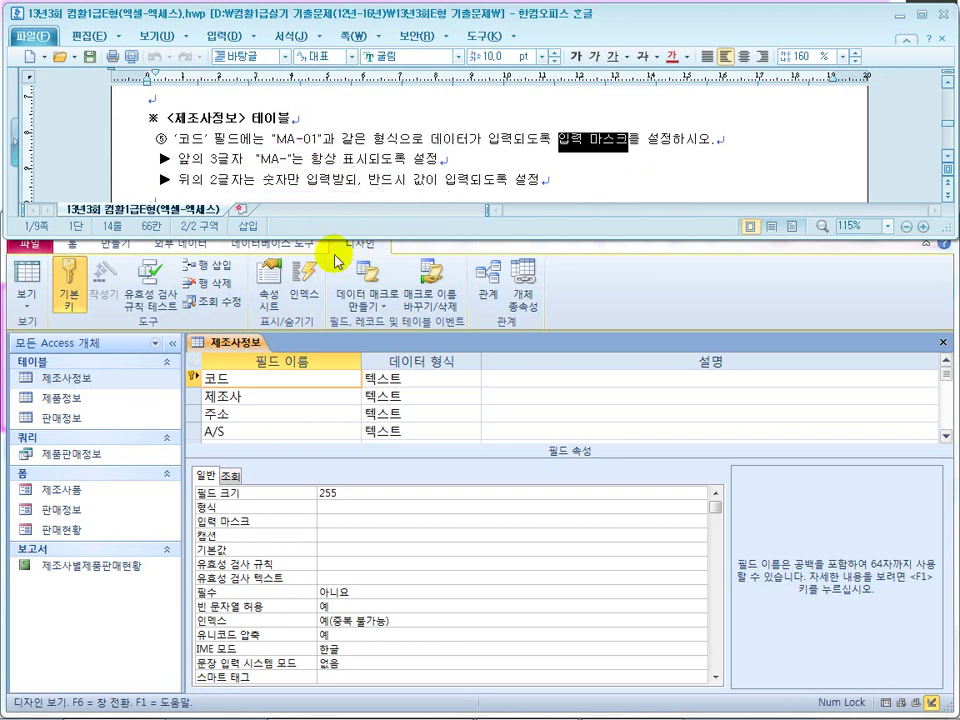
Set the input mask of the 코드 field in the 제조사정보 table to "MA-"00
click(256, 393)
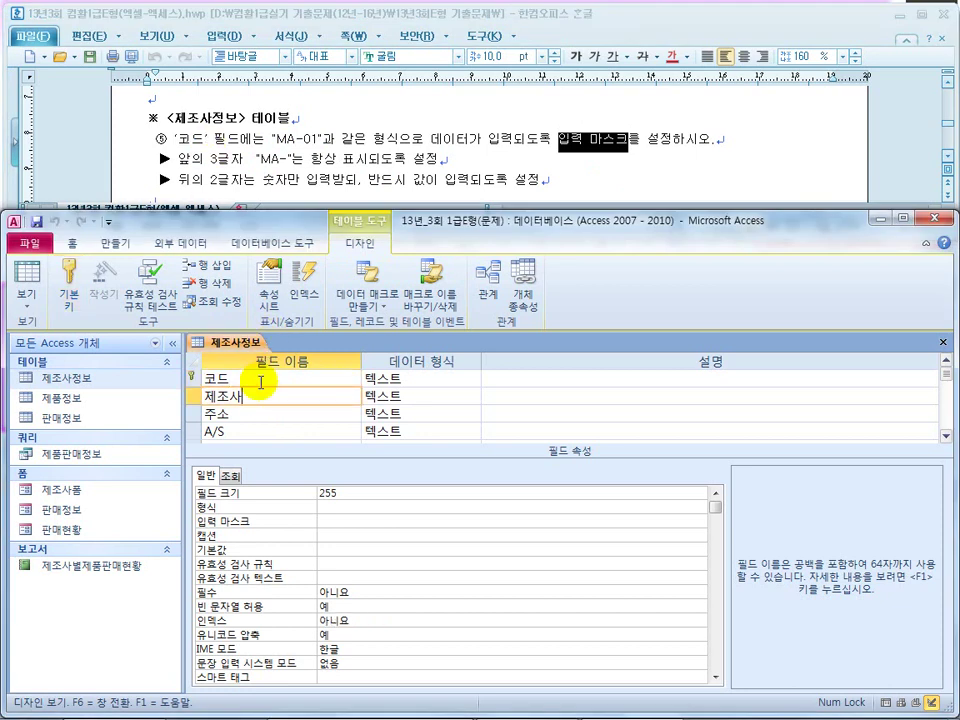
click(260, 382)
click(450, 527)
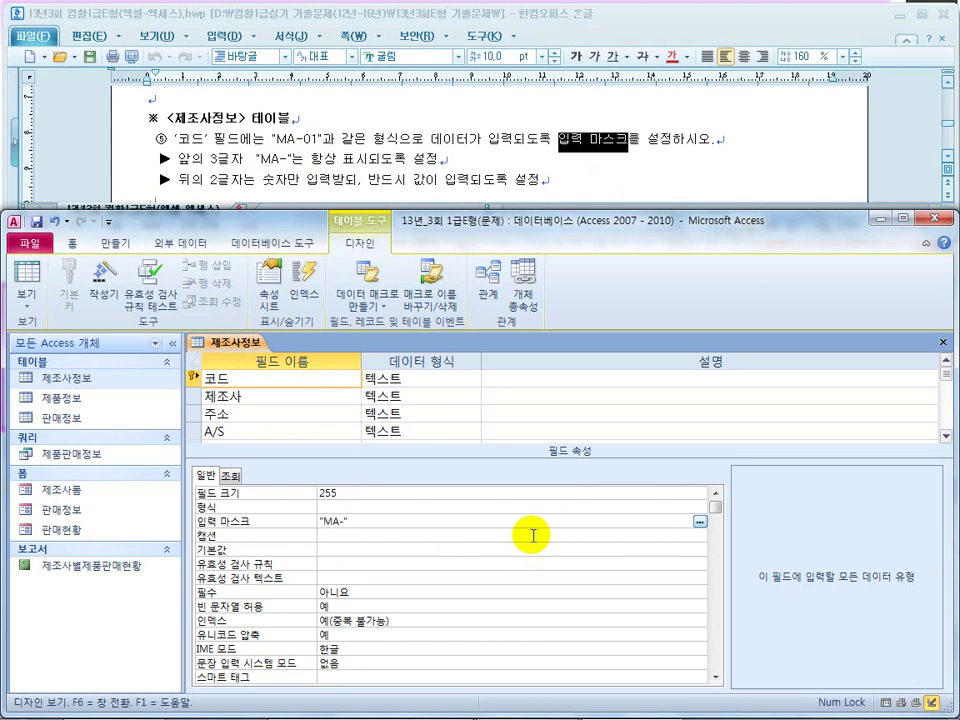
drag(356, 520, 306, 520)
click(382, 521)
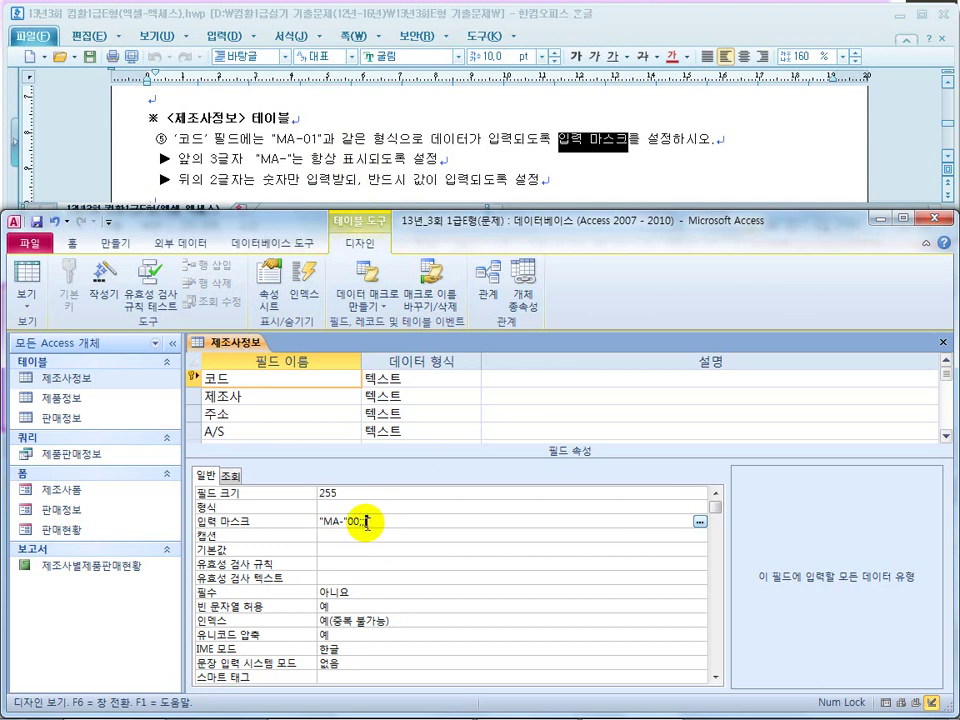
click(405, 521)
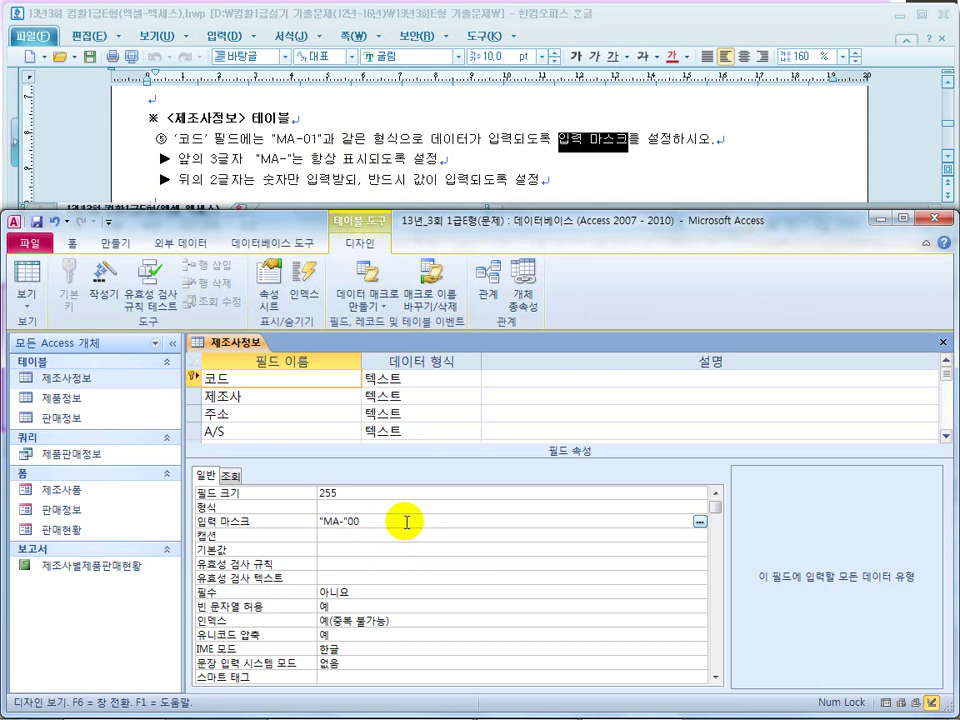
key(Return)
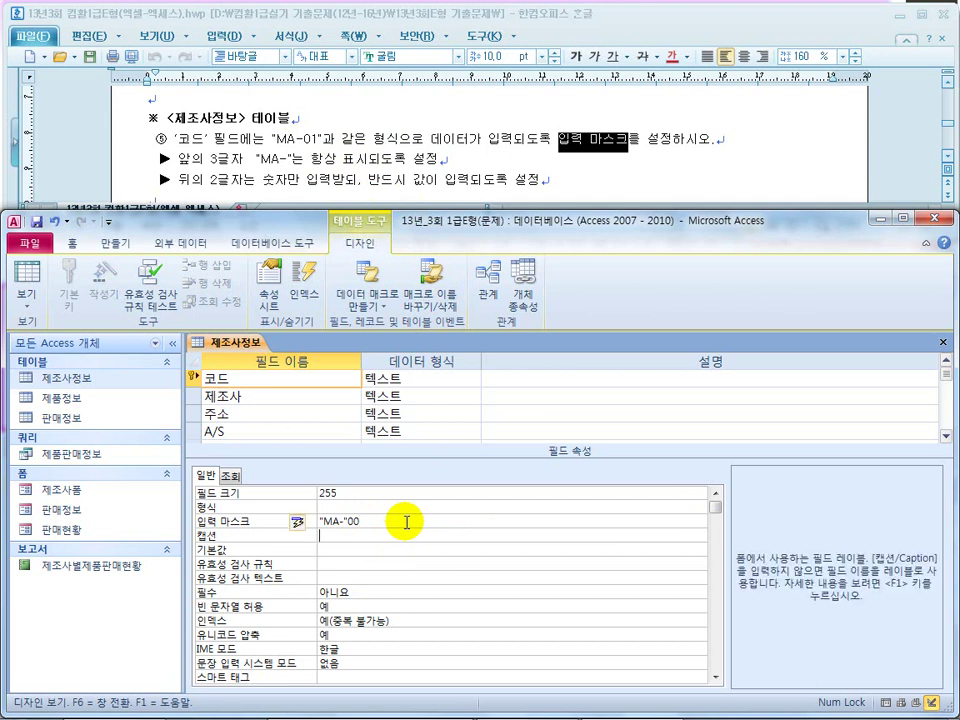
Recheck the 코드 input mask requirement in the exam document, and close the 제조사정보 table, saving its design changes
click(287, 158)
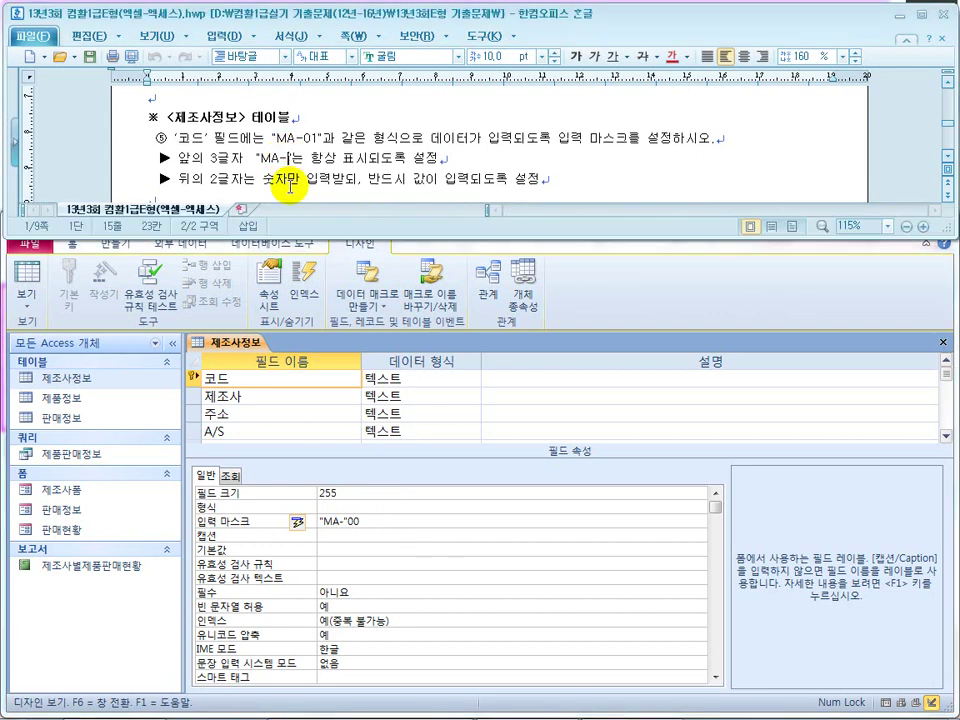
click(194, 142)
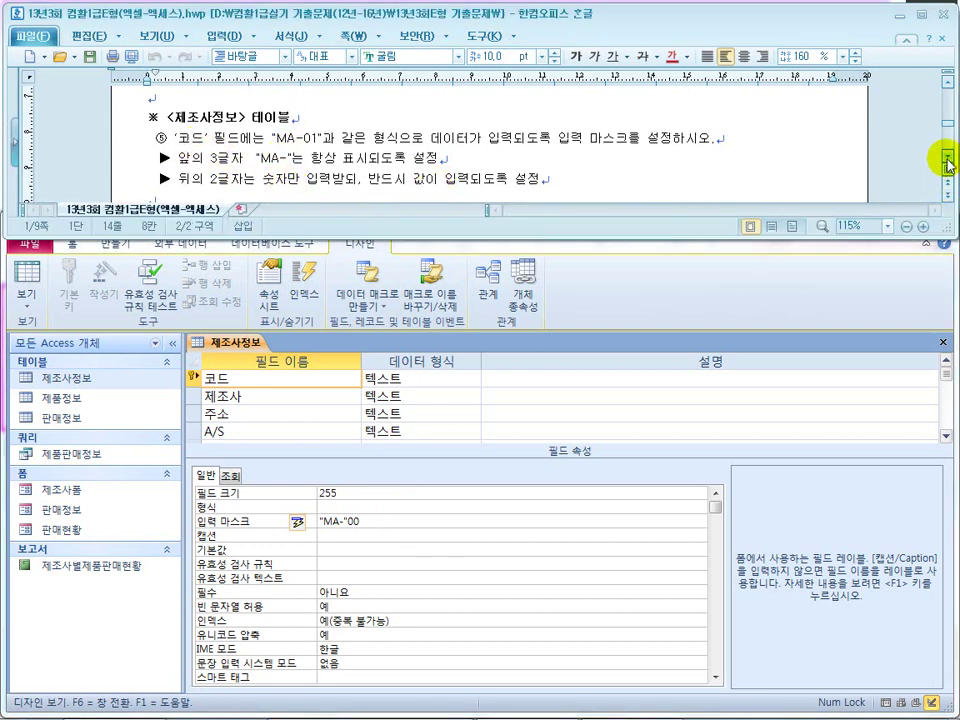
scroll(943, 156, down, 2)
click(942, 342)
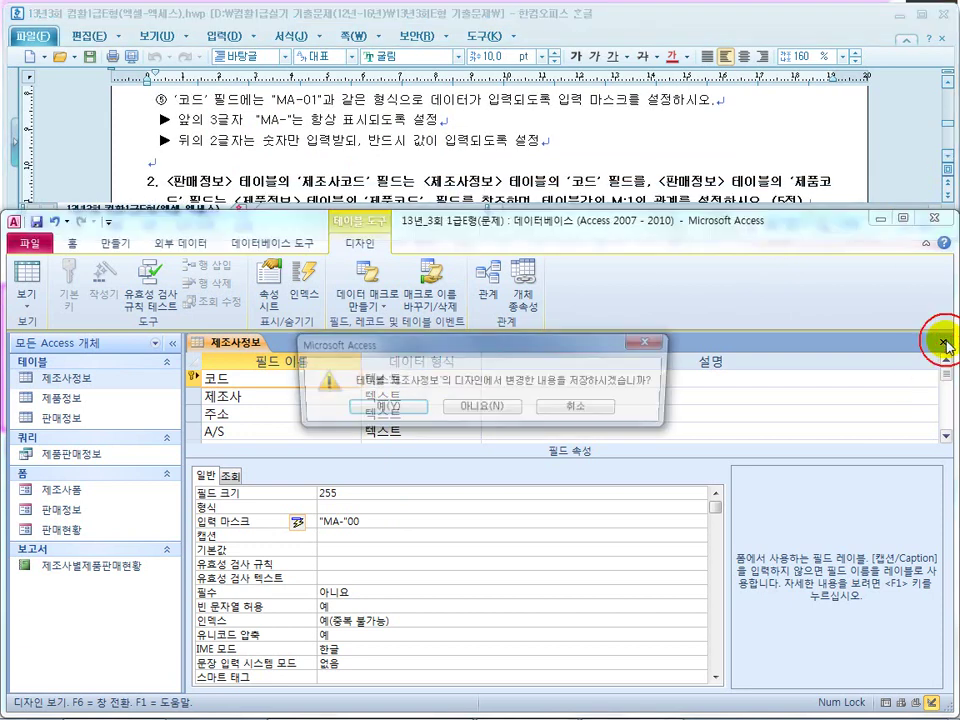
click(407, 410)
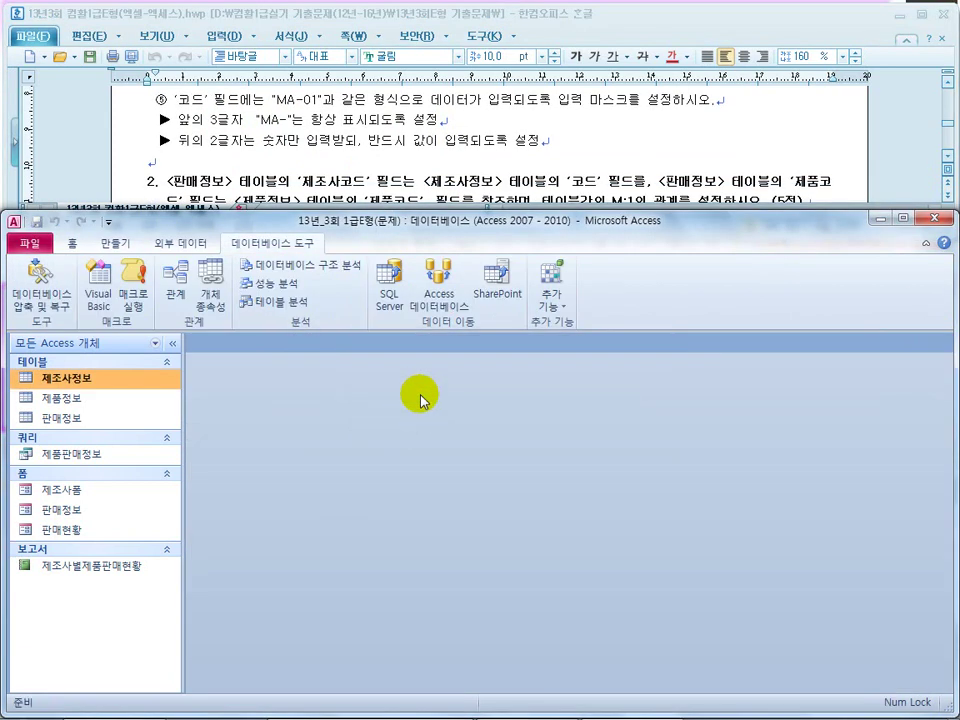
Find relationship task 2 in the exam document, and add the 판매정보, 제조사정보 and 제품정보 tables to the relationships window
click(317, 167)
key(Down)
key(Down)
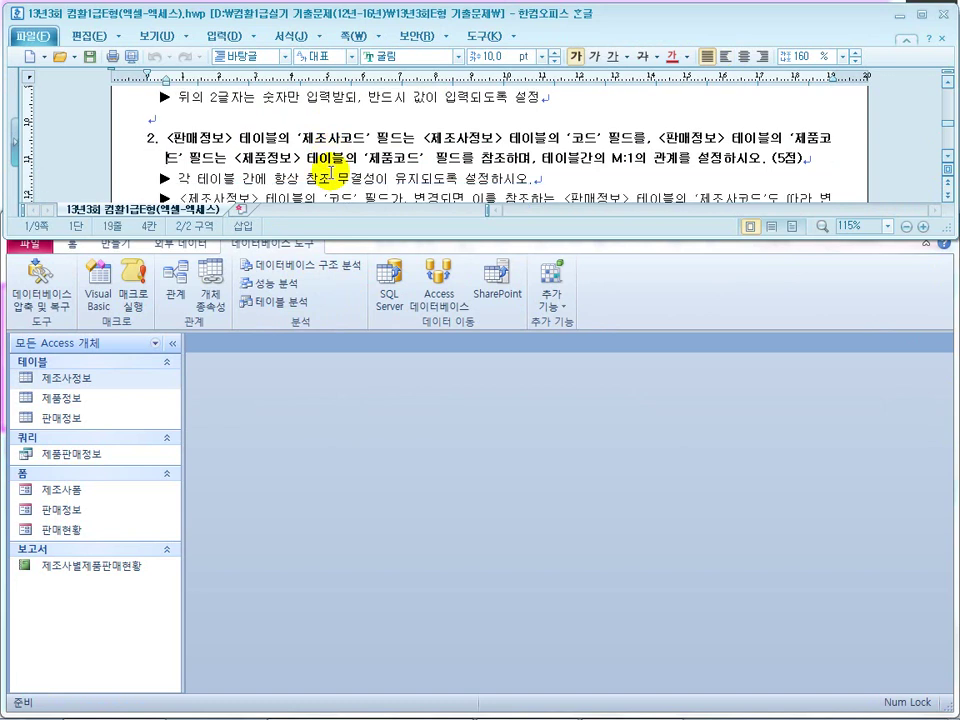
key(Down)
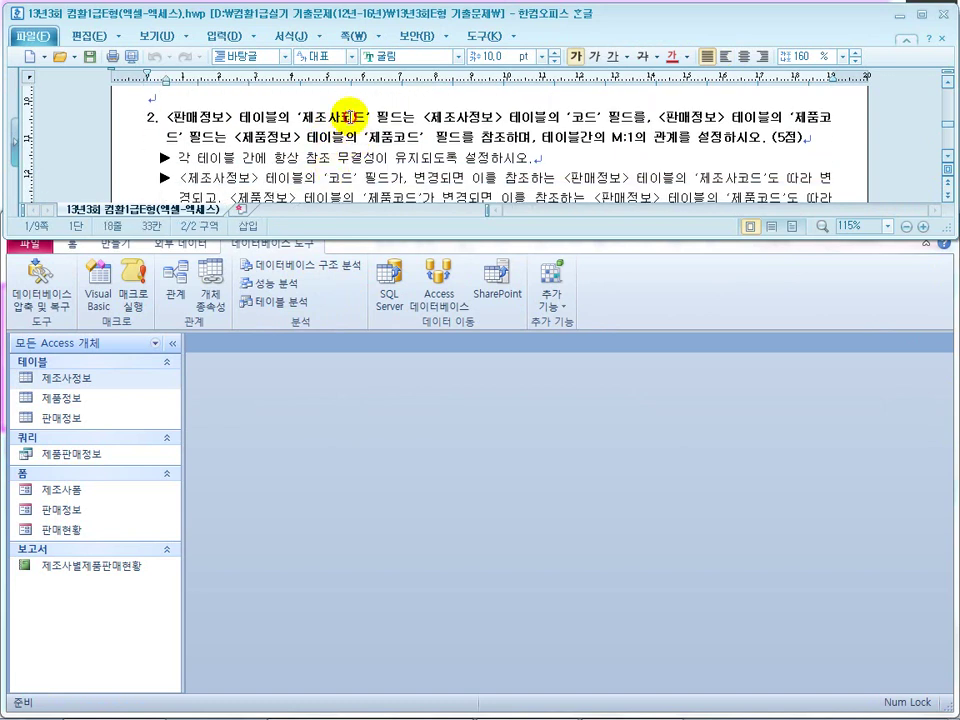
click(462, 130)
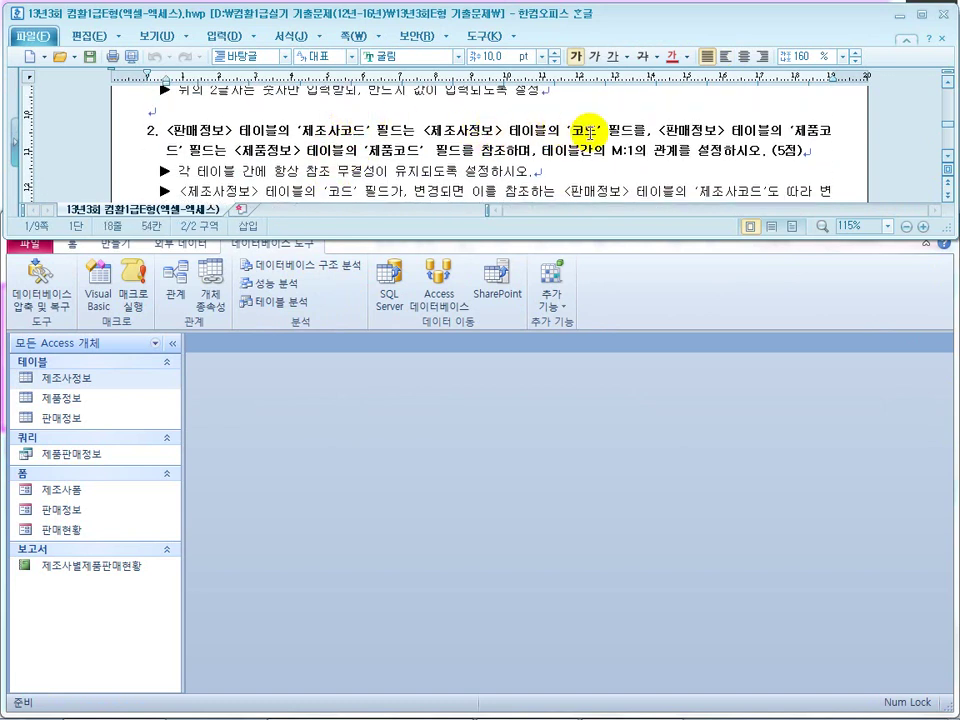
click(392, 381)
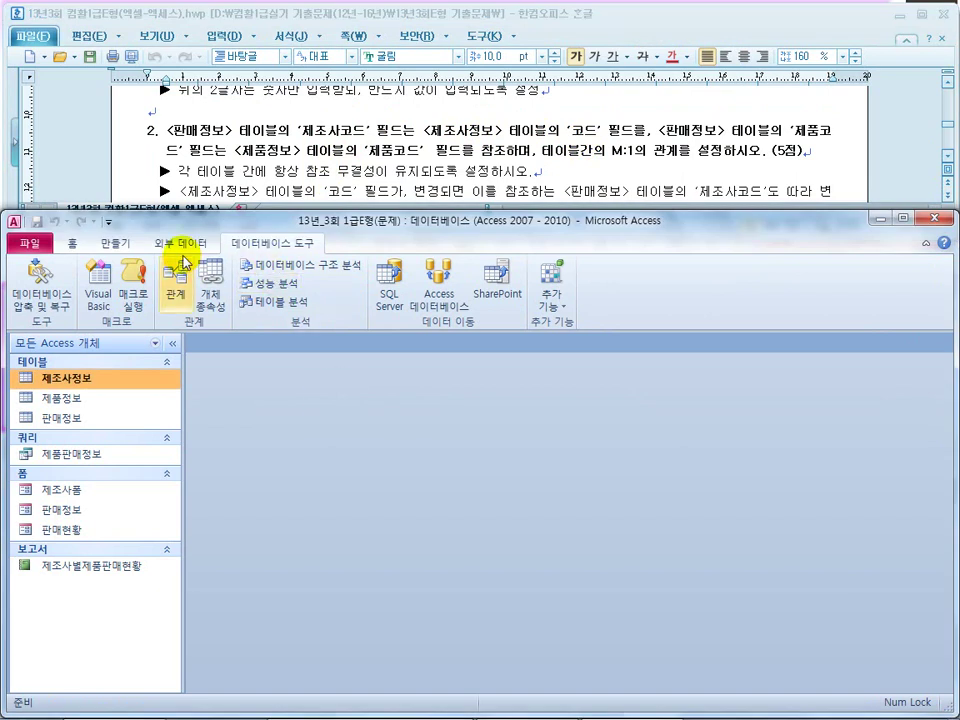
click(176, 292)
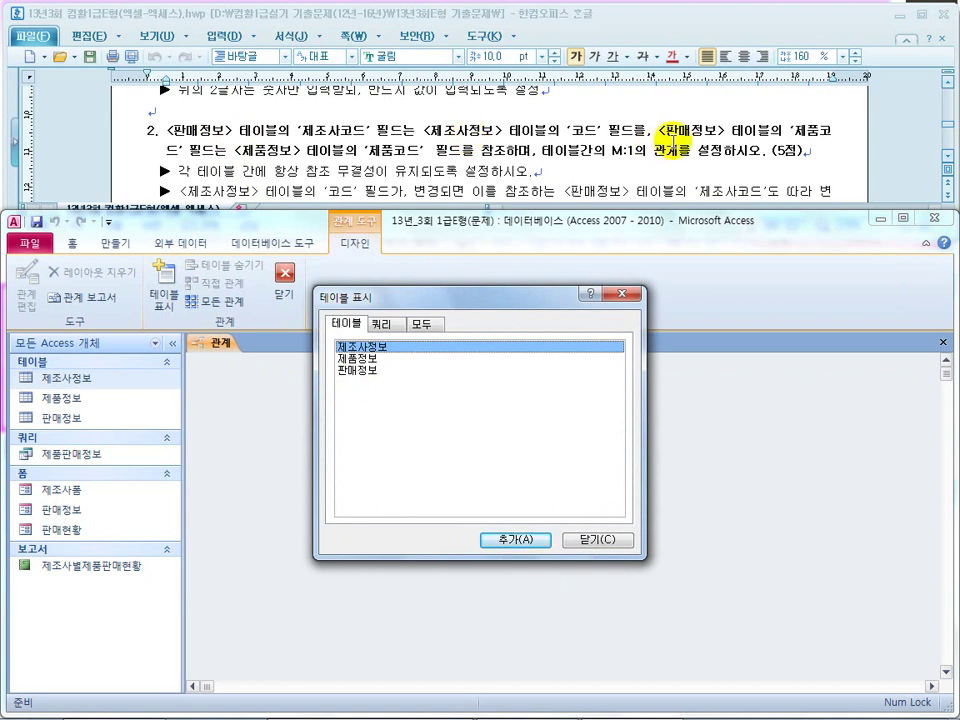
double_click(368, 371)
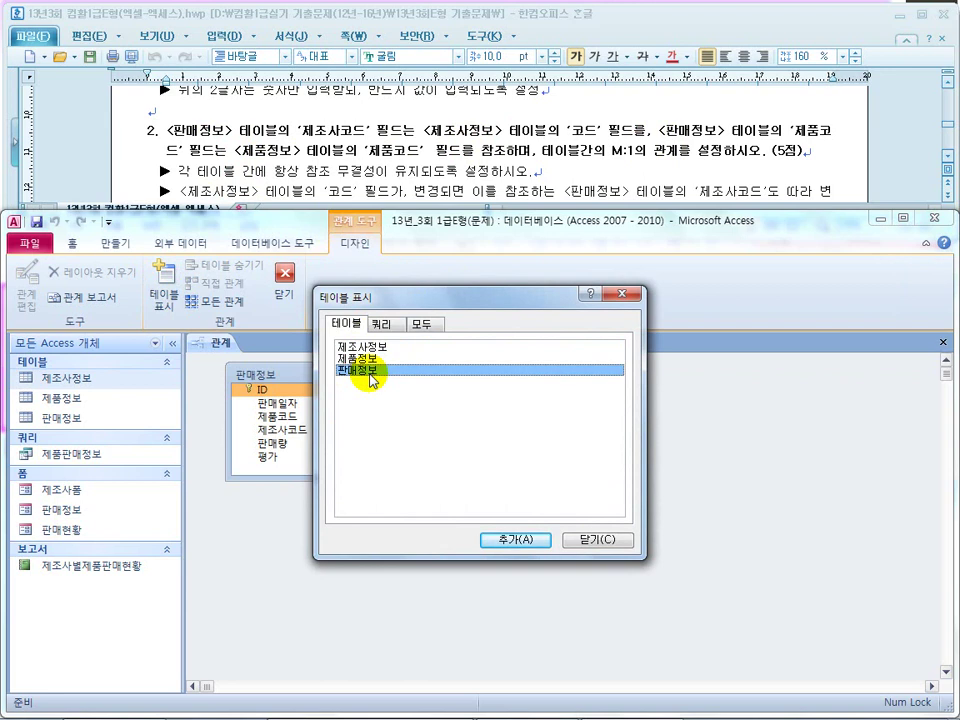
click(373, 347)
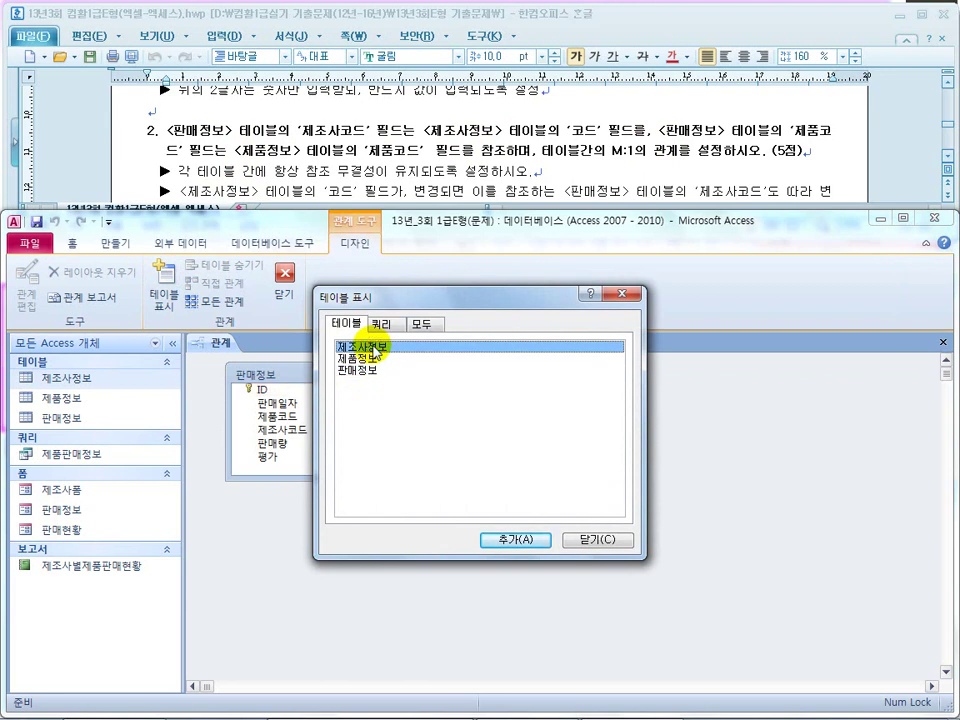
double_click(366, 358)
click(588, 540)
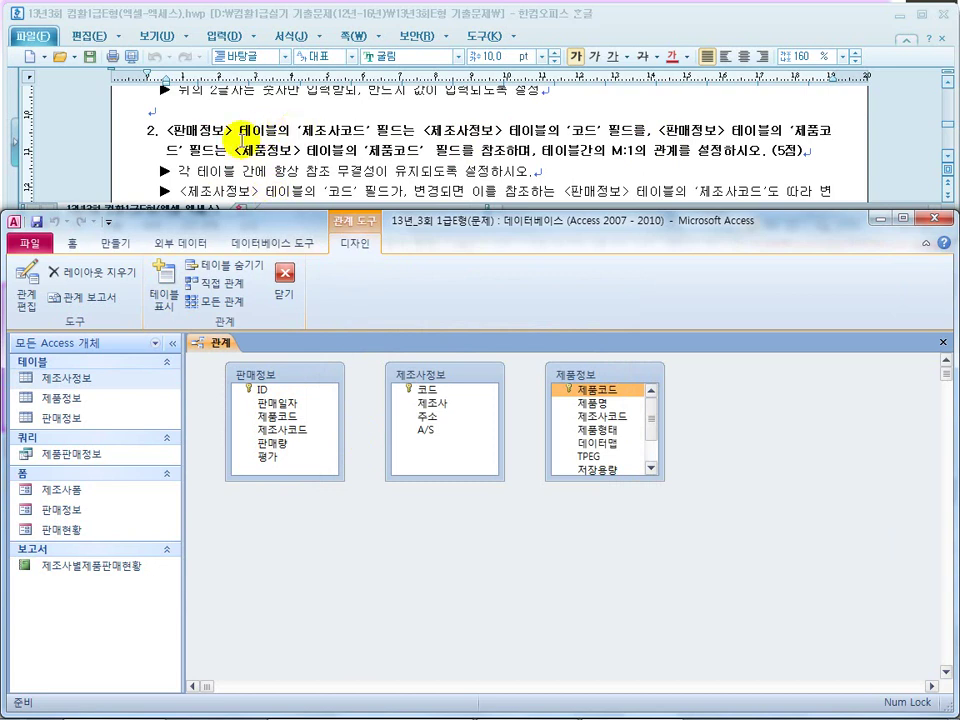
Relate 코드 of the 제조사정보 table to 제조사코드 of the 판매정보 table and enforce referential integrity (항상 참조 무결성 유지)
click(289, 431)
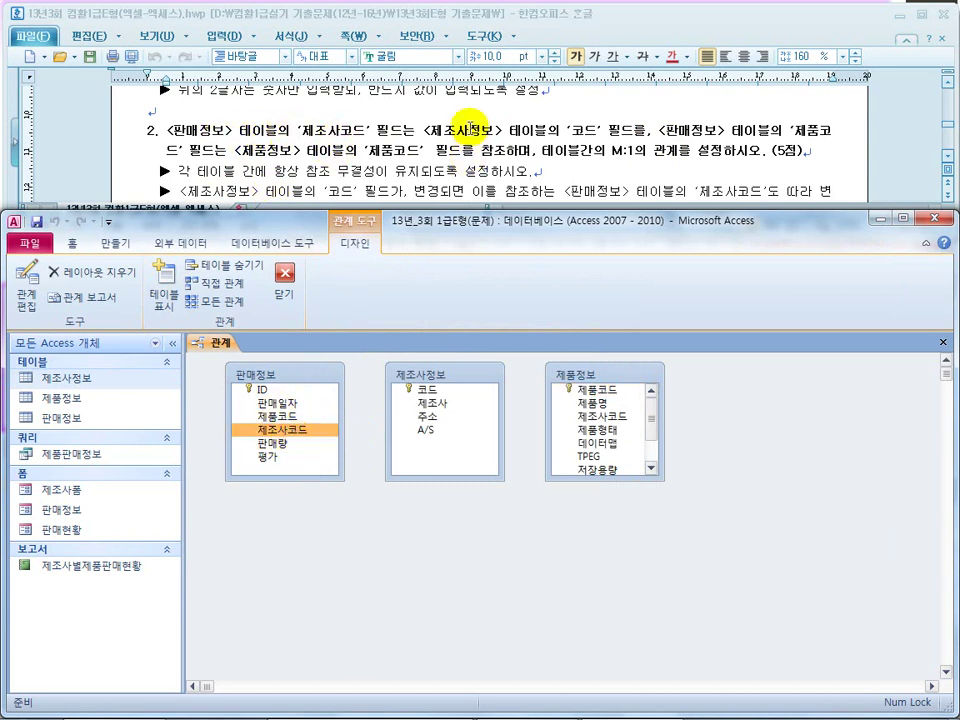
click(425, 390)
click(300, 429)
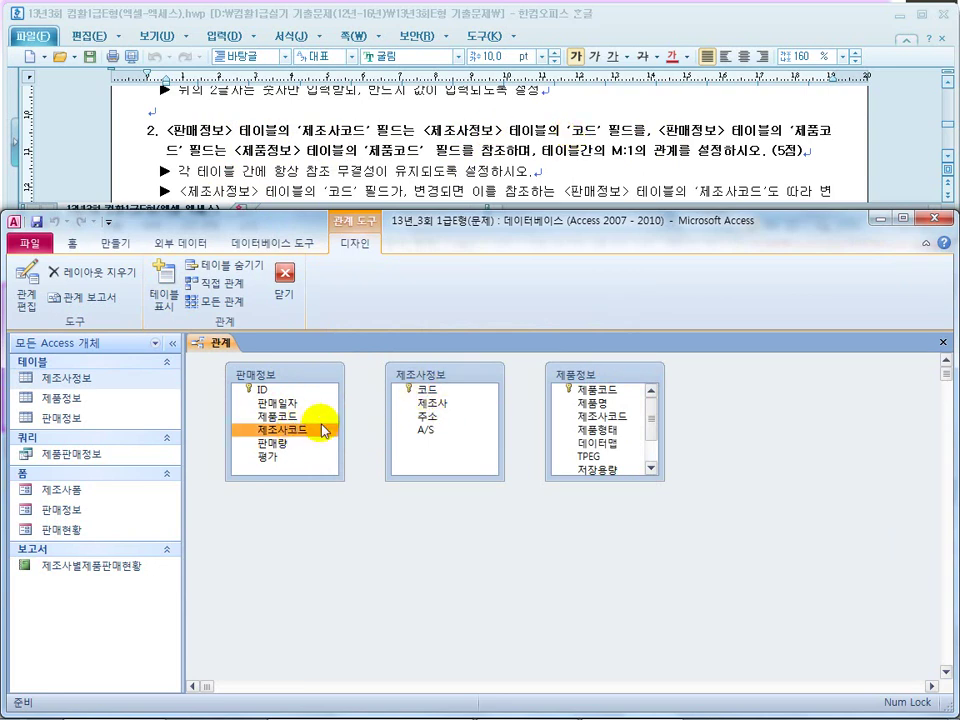
drag(426, 395, 314, 434)
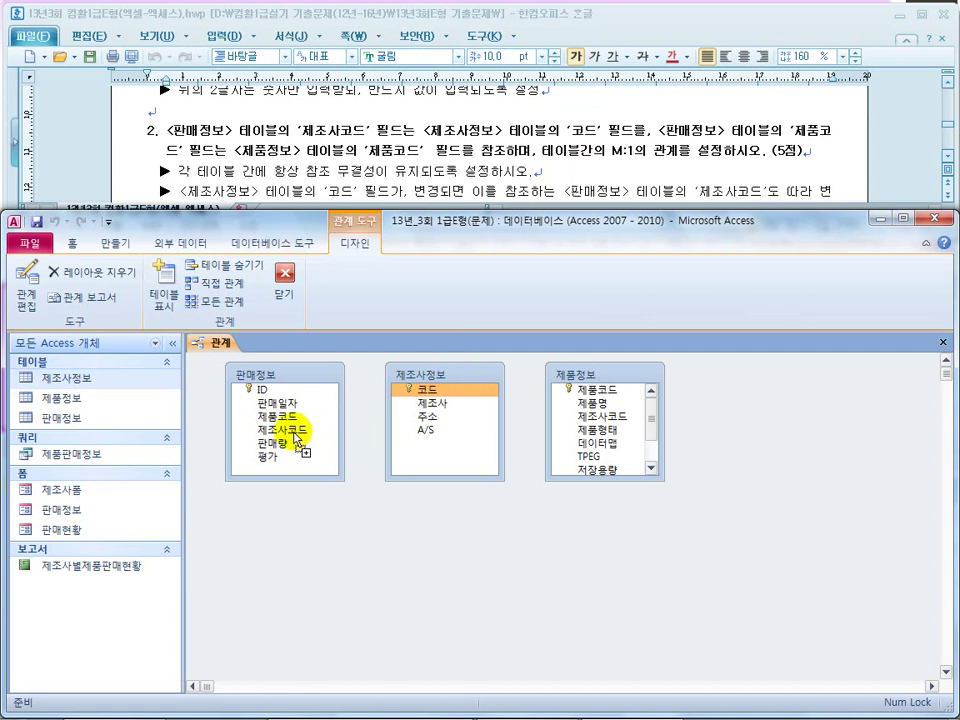
drag(297, 438, 294, 436)
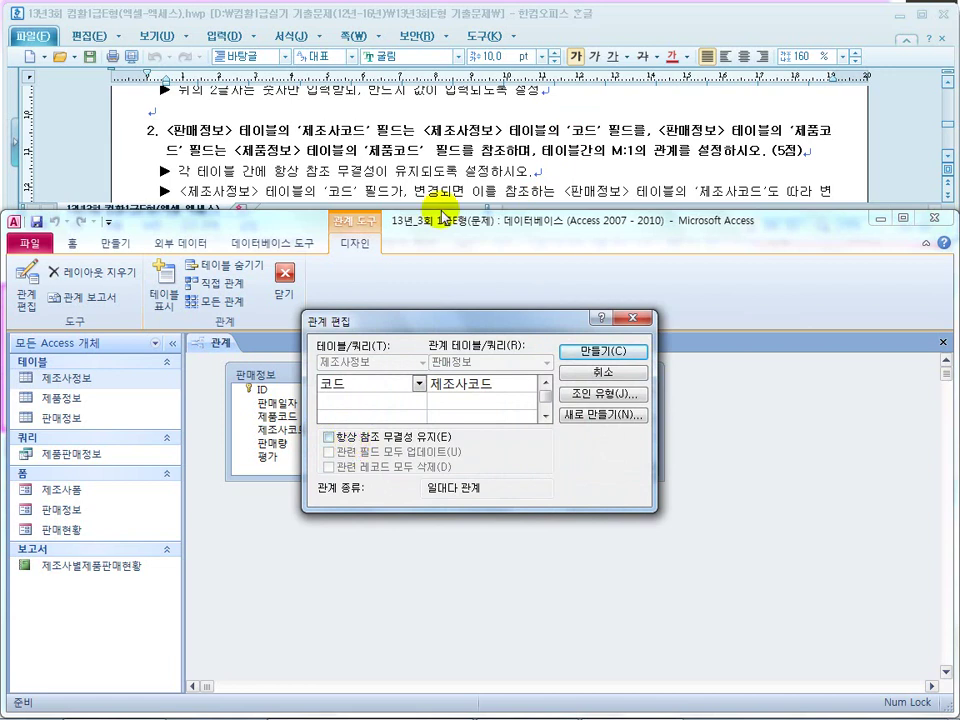
click(390, 437)
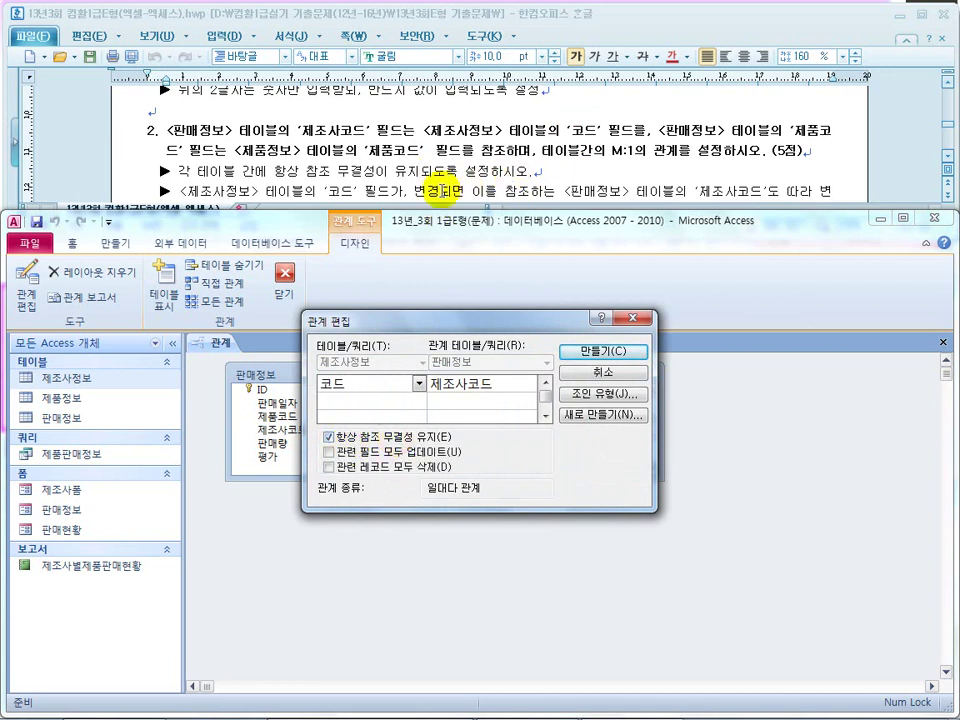
Check the update requirement in the exam document, enable 관련 필드 모두 업데이트 for the 코드–제조사코드 relationship, and create it
click(331, 142)
scroll(600, 140, down, 1)
scroll(480, 160, down, 1)
drag(442, 160, 746, 157)
drag(206, 181, 317, 178)
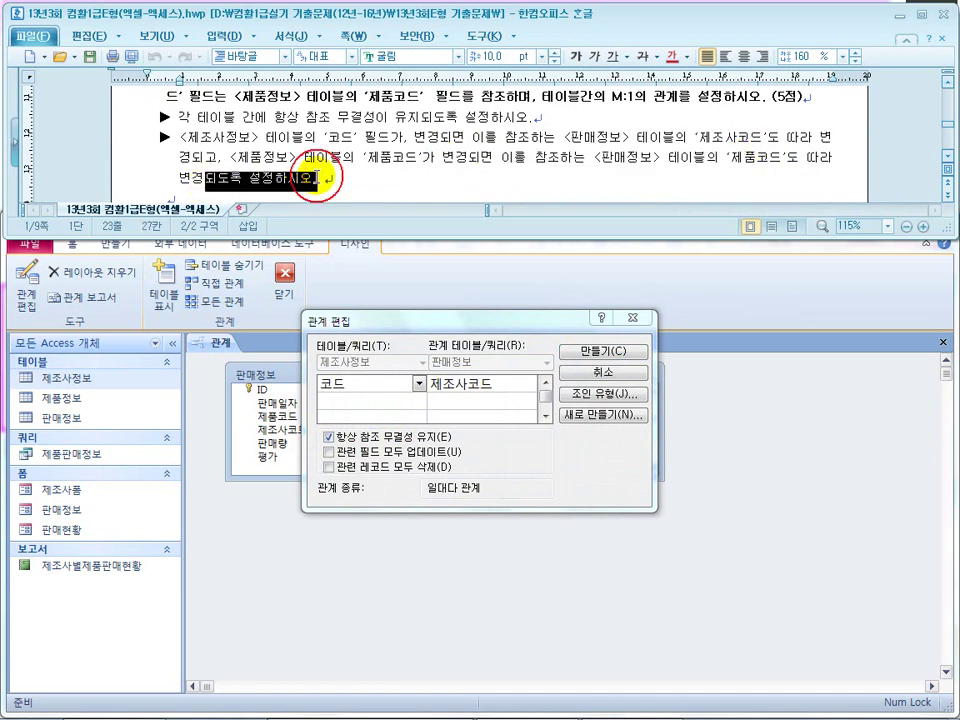
click(360, 452)
click(380, 168)
scroll(380, 165, down, 3)
scroll(380, 168, up, 3)
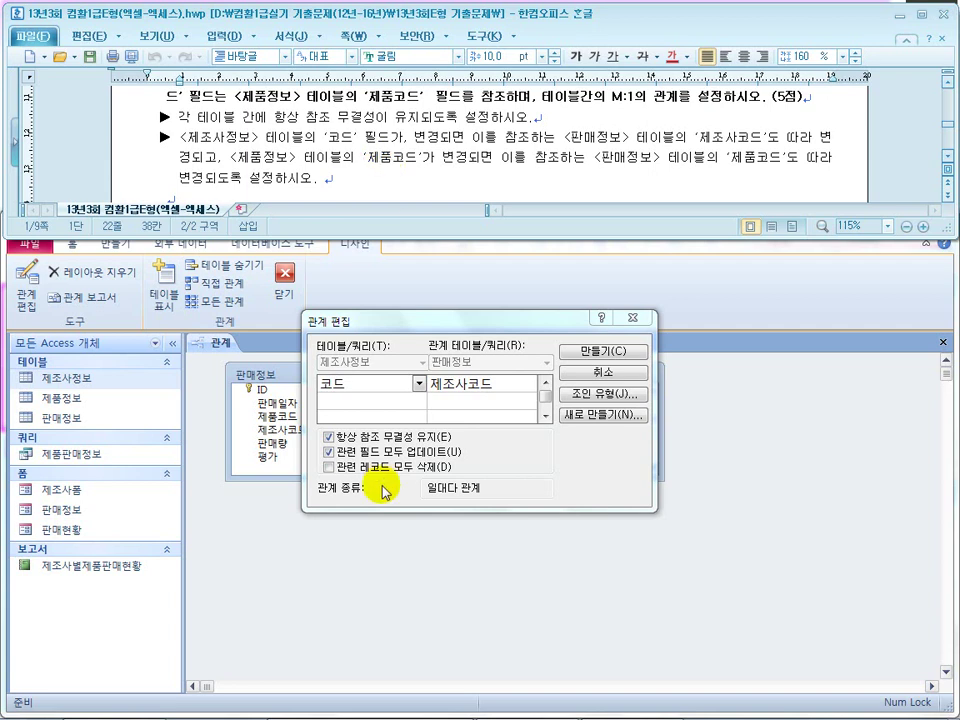
click(590, 360)
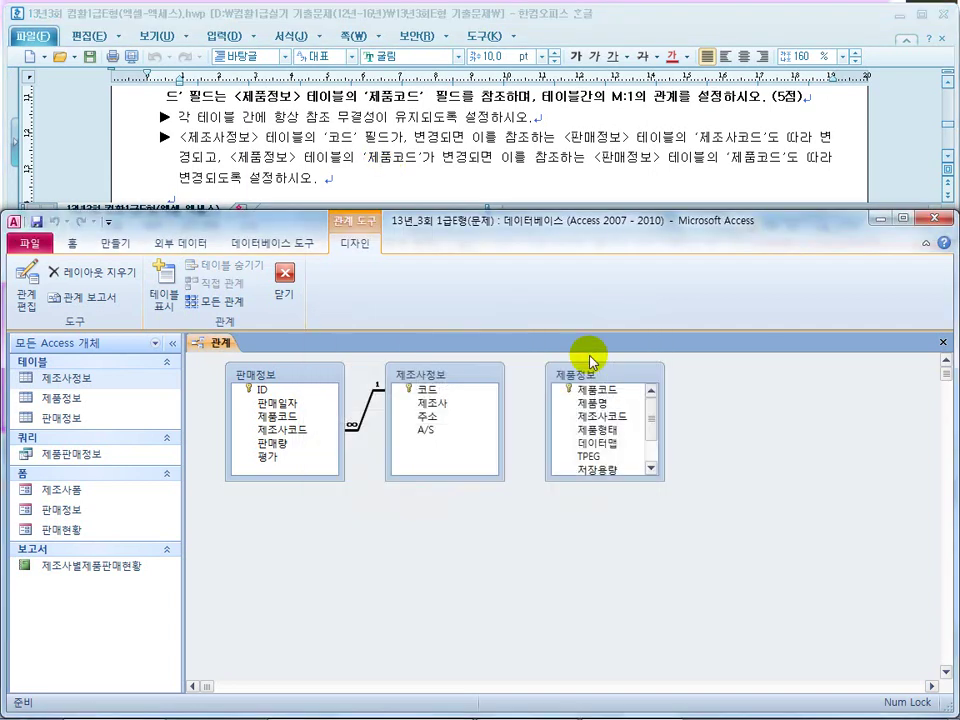
Create a relationship from 제품코드 of the 제품정보 table to 제품코드 of the 판매정보 table with referential integrity enforced
click(424, 155)
scroll(424, 157, up, 3)
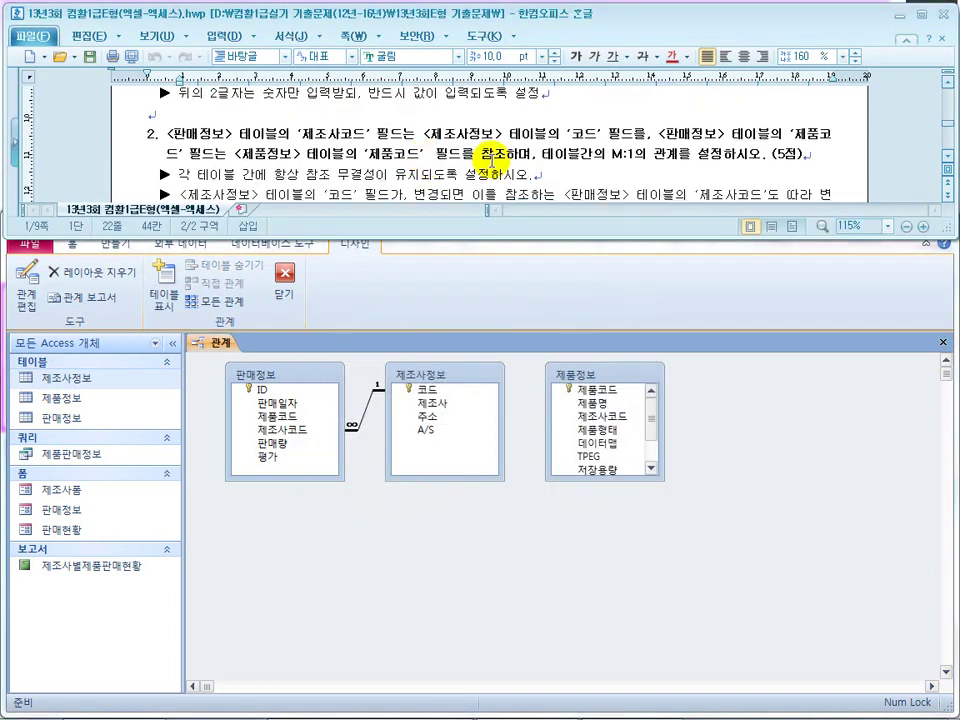
click(284, 422)
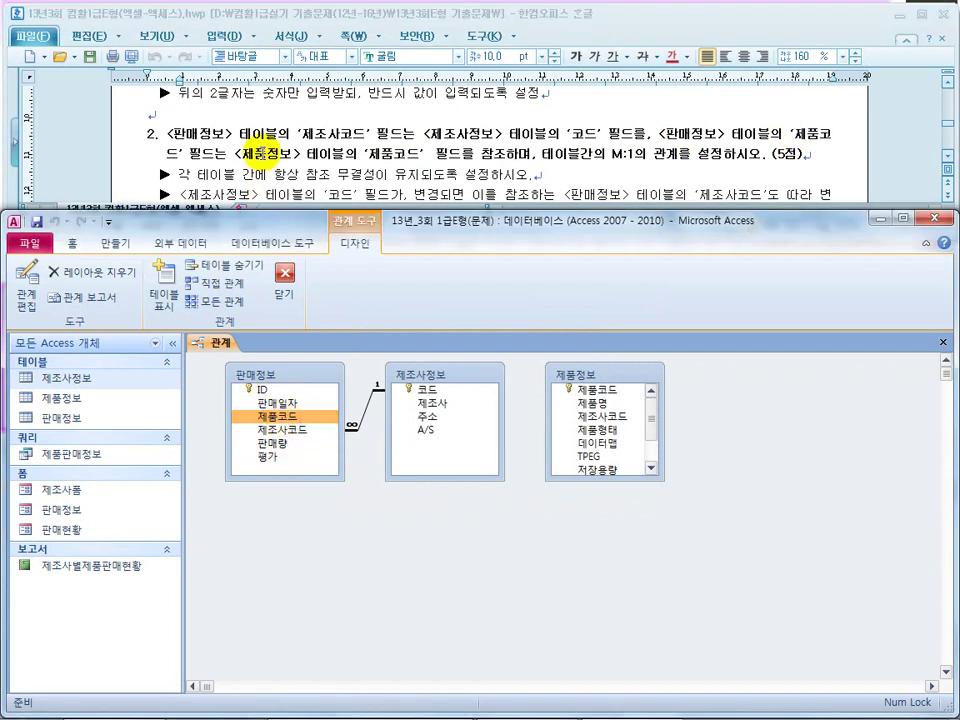
drag(592, 392, 290, 423)
click(378, 437)
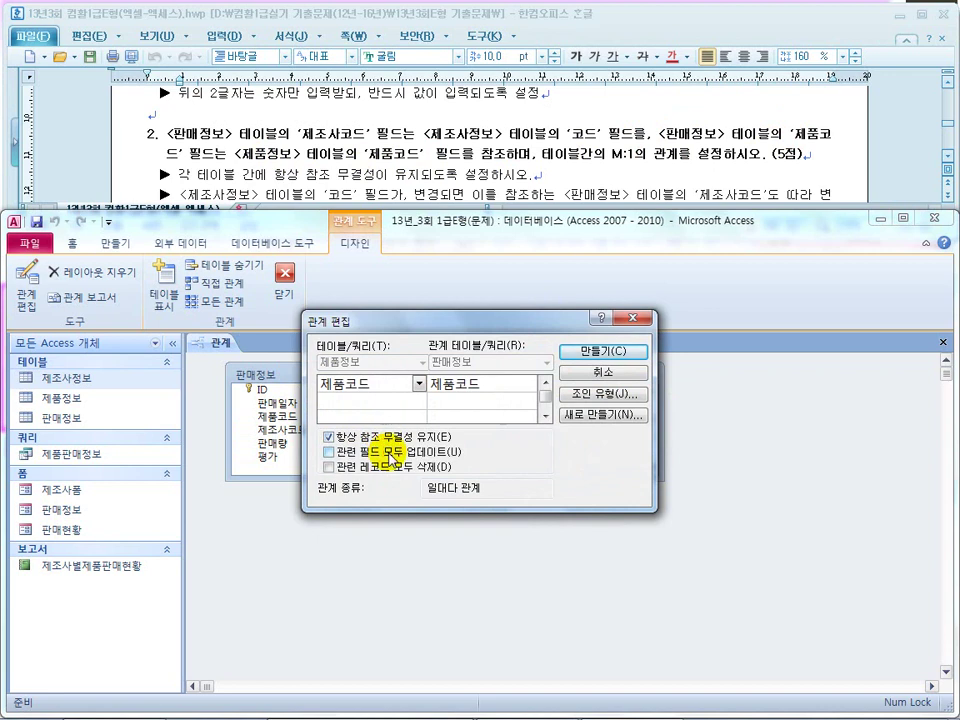
click(604, 353)
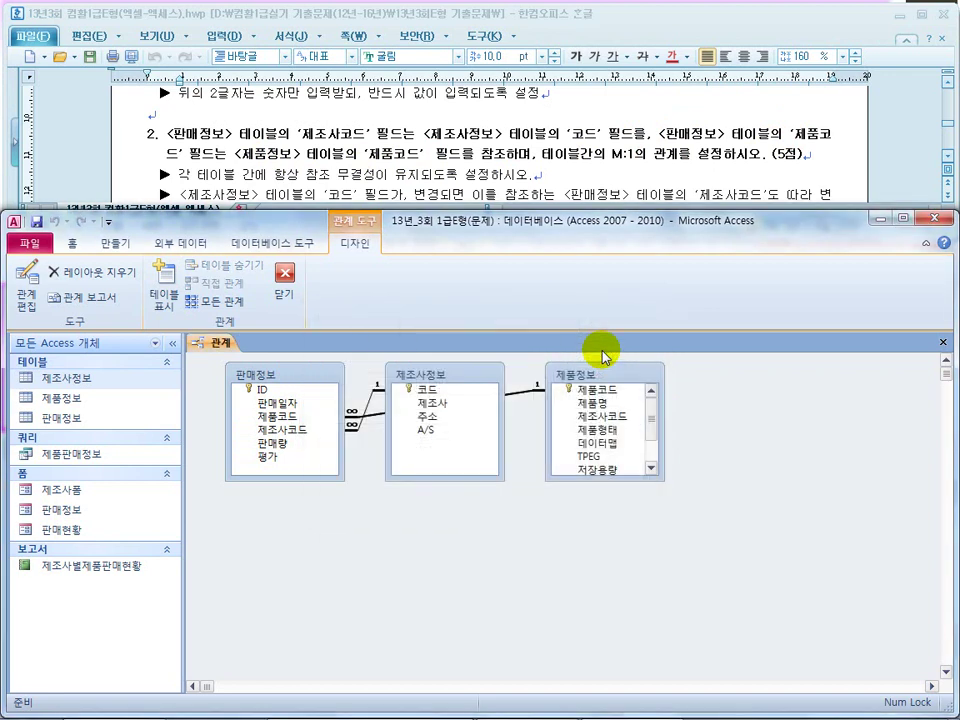
Arrange the tables in a row with 판매정보 between 제품정보 and 제조사정보, and save and close the relationships layout
drag(611, 371, 304, 522)
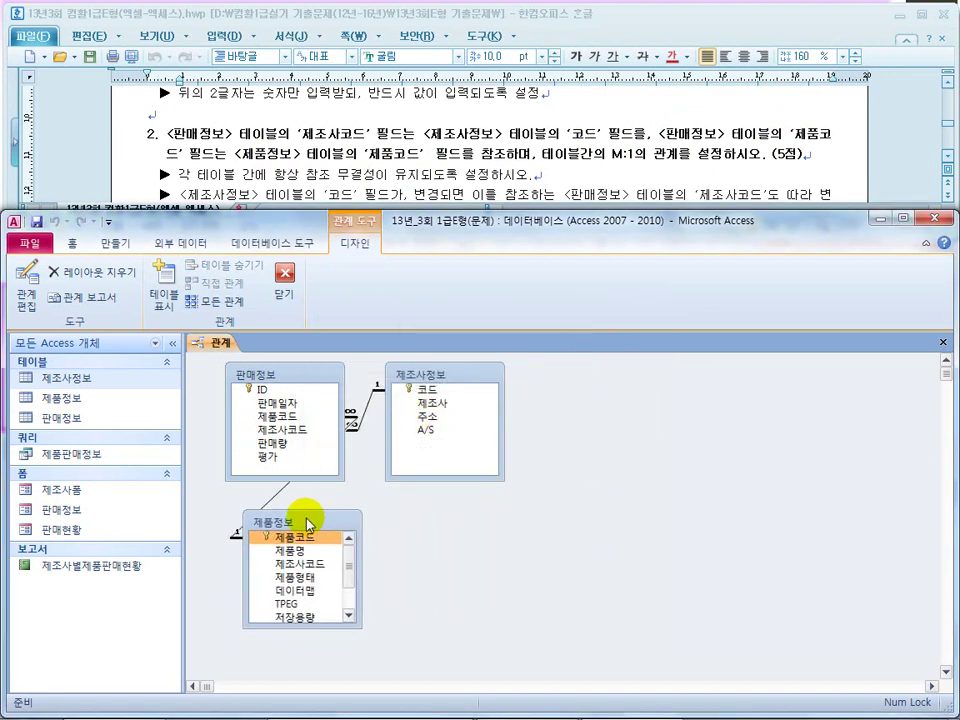
drag(456, 370, 549, 377)
drag(297, 372, 395, 372)
drag(290, 522, 245, 388)
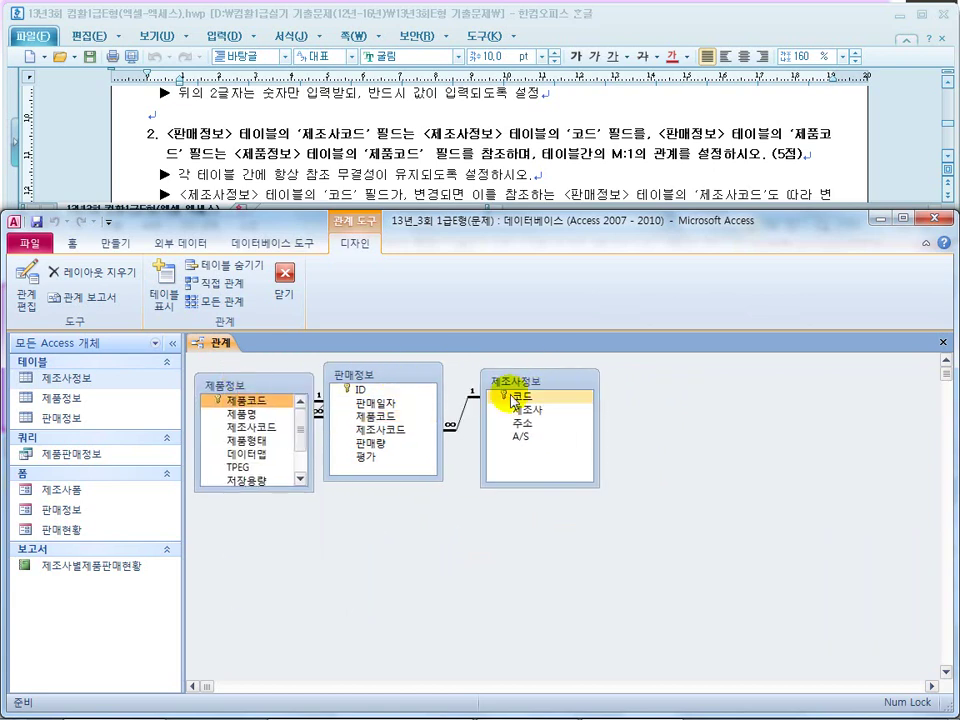
drag(512, 382, 550, 378)
drag(379, 372, 416, 392)
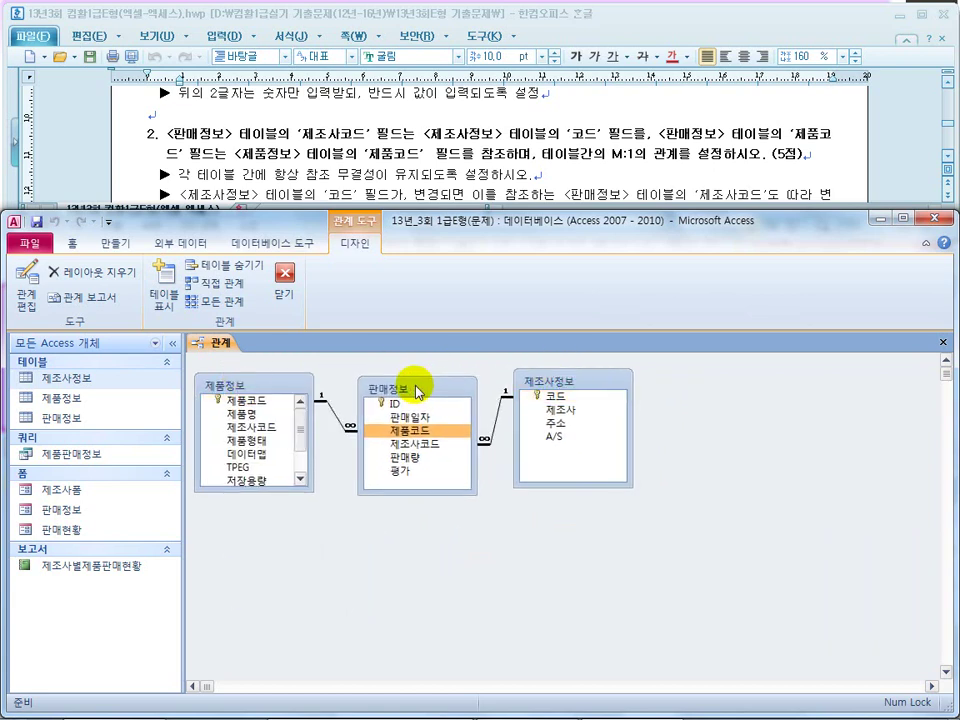
drag(280, 389, 290, 393)
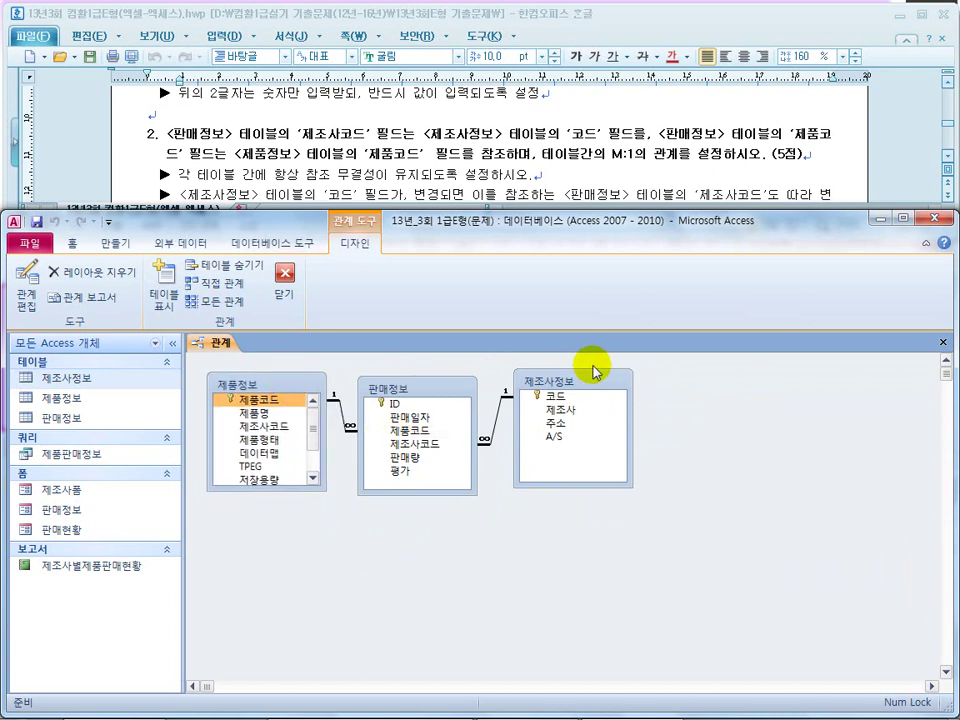
click(285, 274)
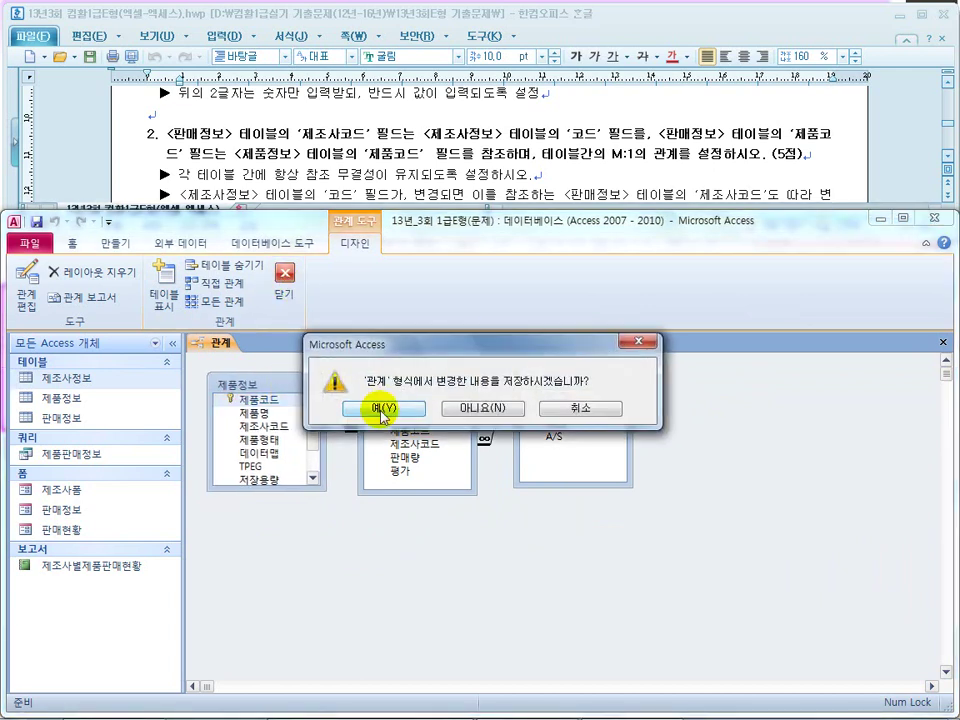
click(380, 410)
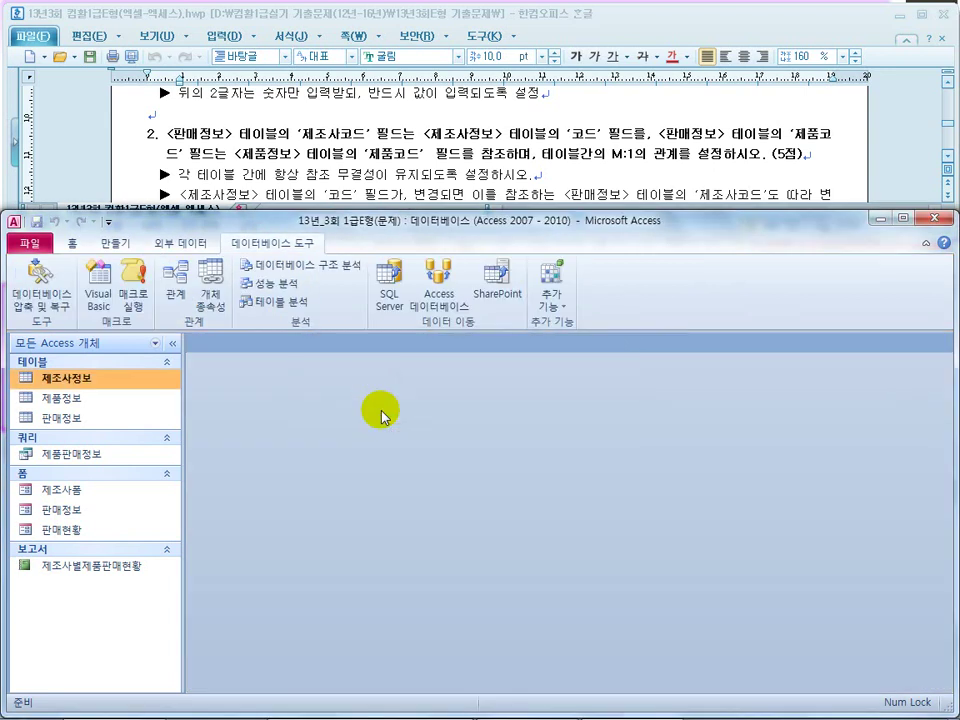
Find and read task 3 in the exam document about importing the 제품주문현황.xlsx file as a table
click(432, 157)
scroll(432, 157, down, 2)
scroll(432, 157, down, 5)
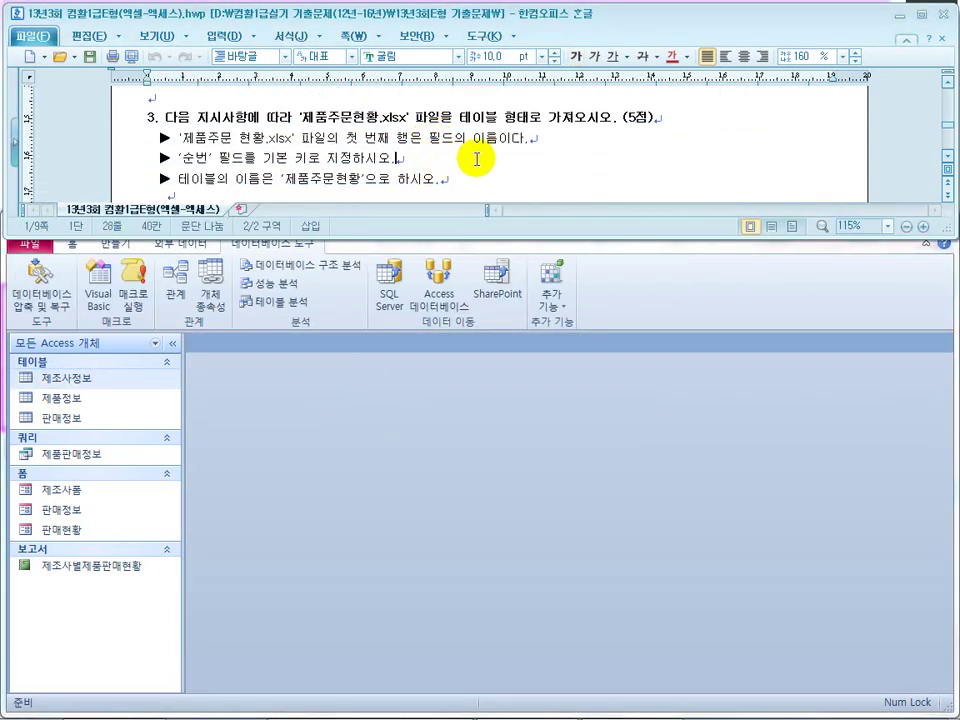
drag(528, 118, 410, 117)
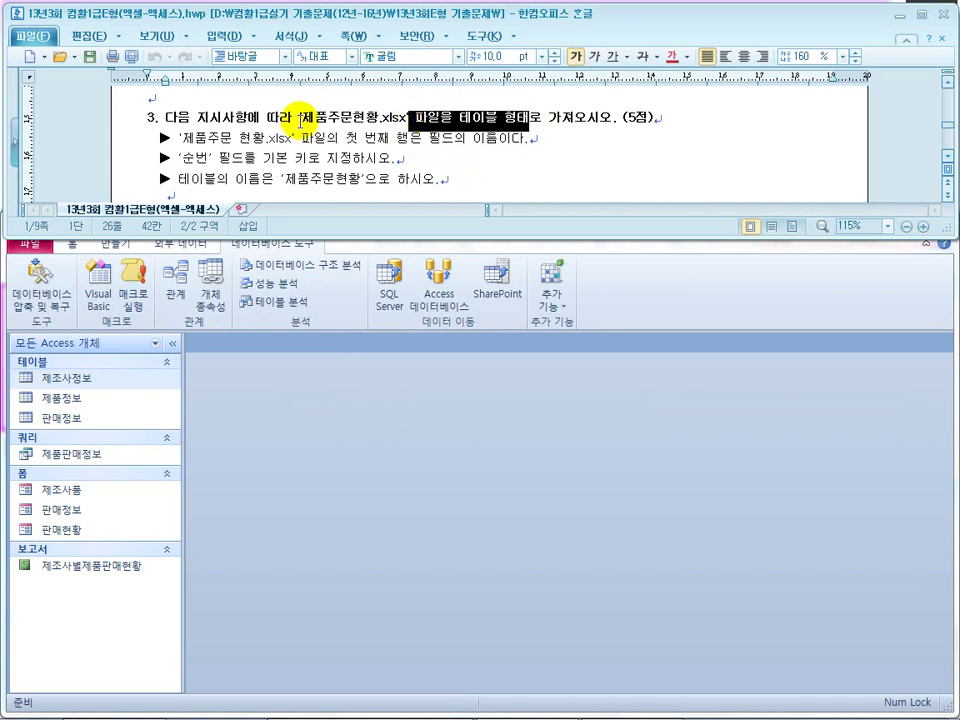
drag(301, 117, 388, 117)
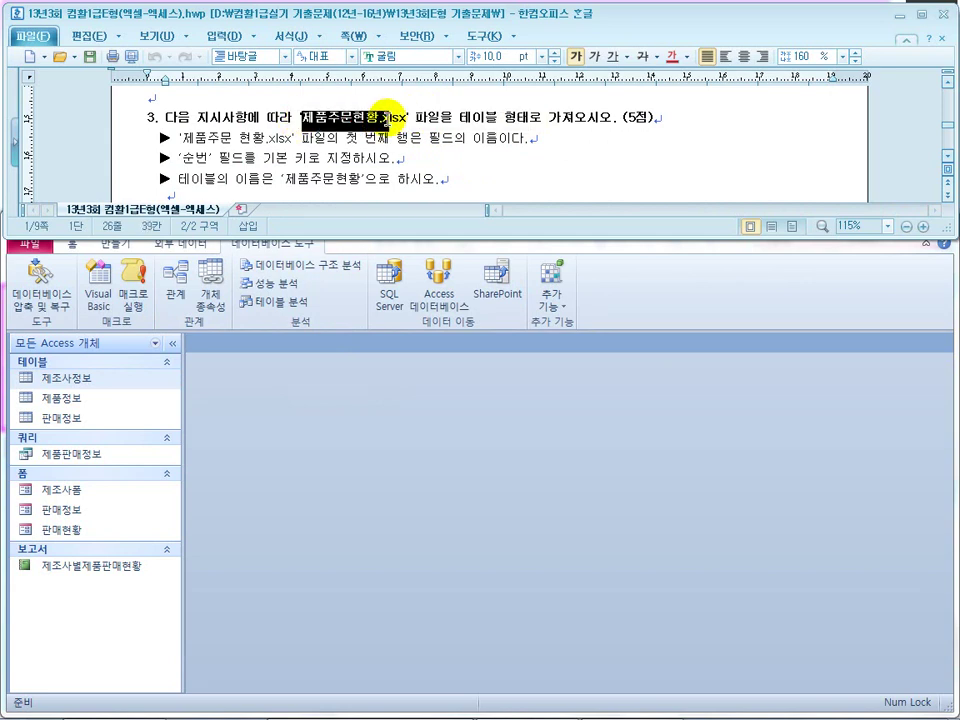
click(506, 118)
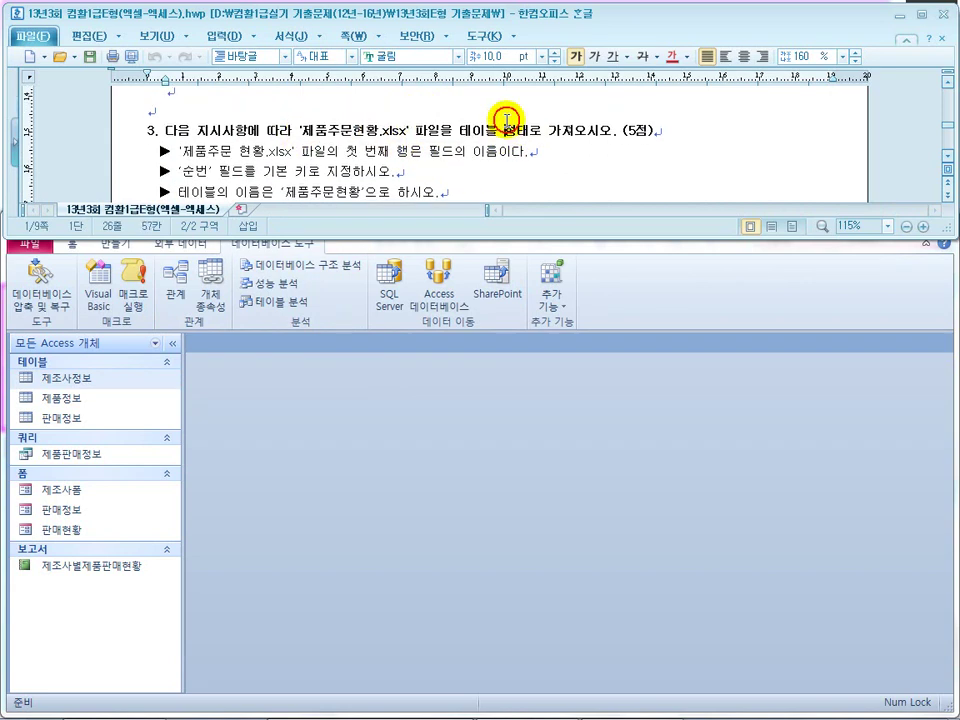
drag(510, 120, 573, 130)
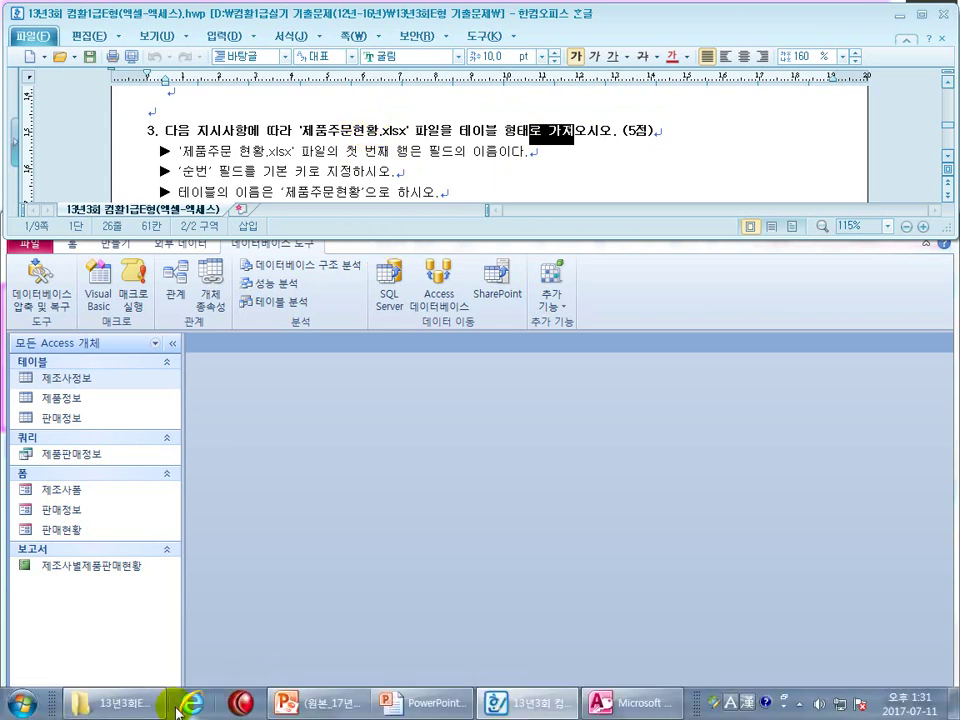
Switch to File Explorer, locate 제품주문현황.xlsx in the exam folder, and return to the Access database
click(134, 684)
click(262, 267)
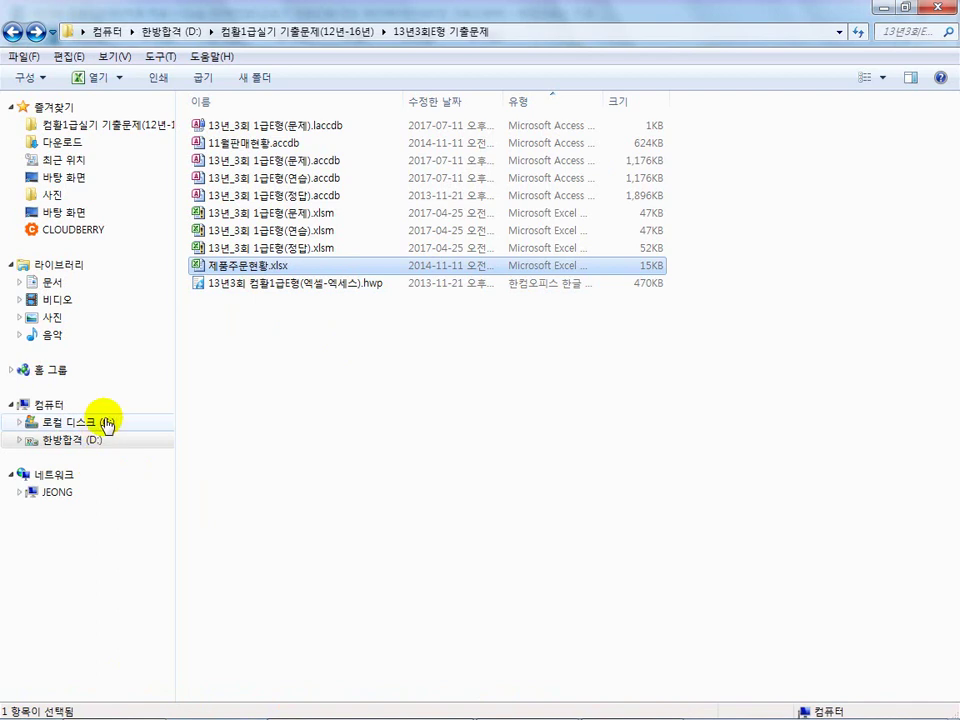
key(super)
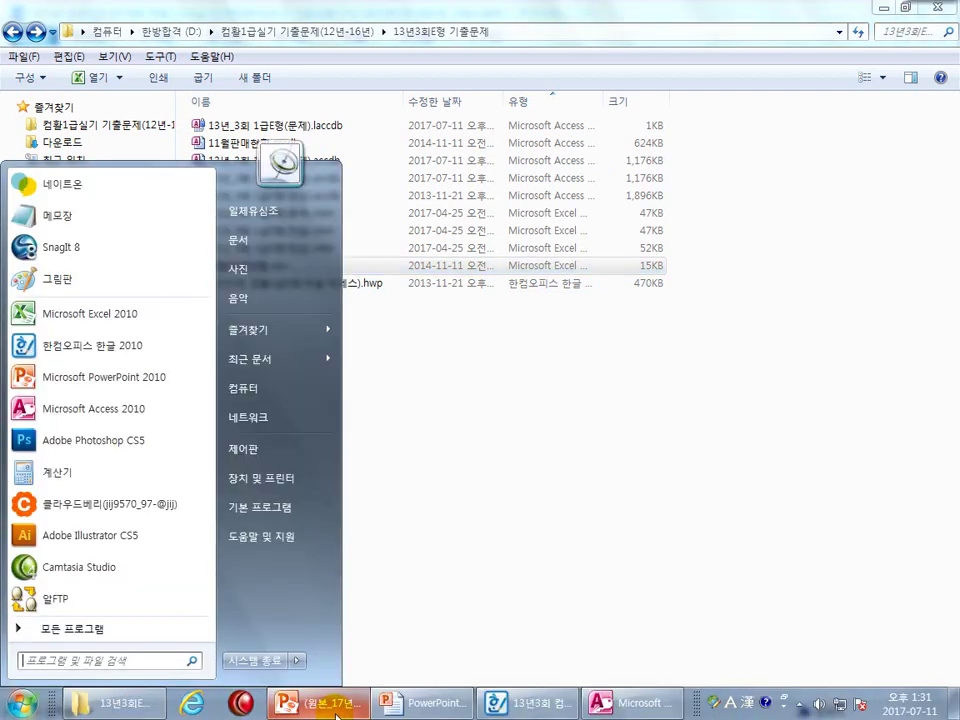
click(530, 705)
click(625, 703)
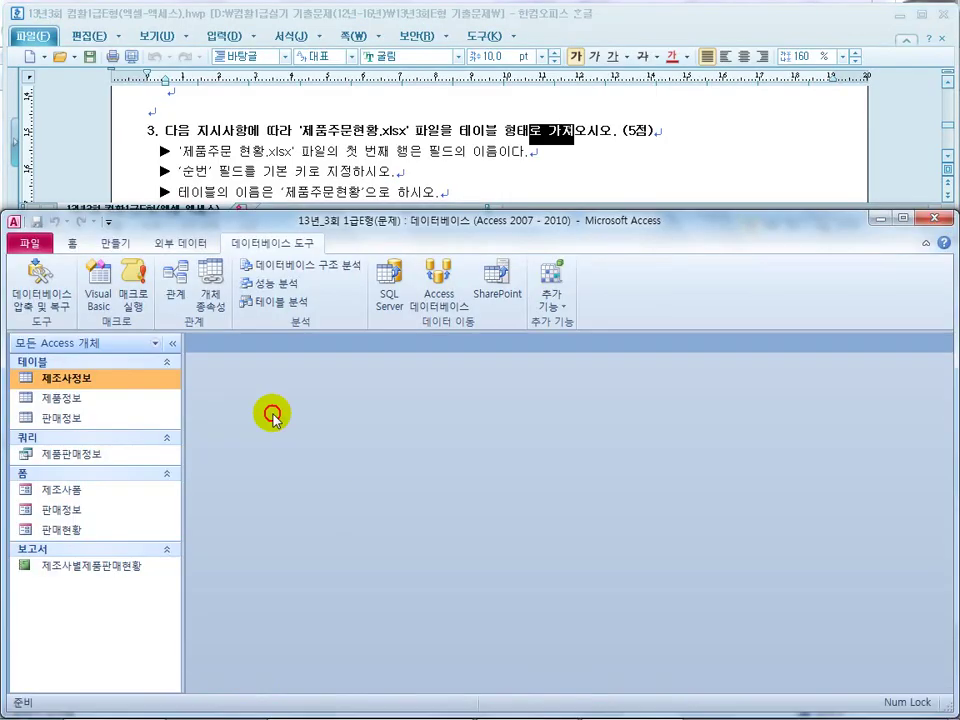
Start an Excel import of C:\DB\제품주문현황.xlsx, bringing the source data into a new table in the current database
click(180, 244)
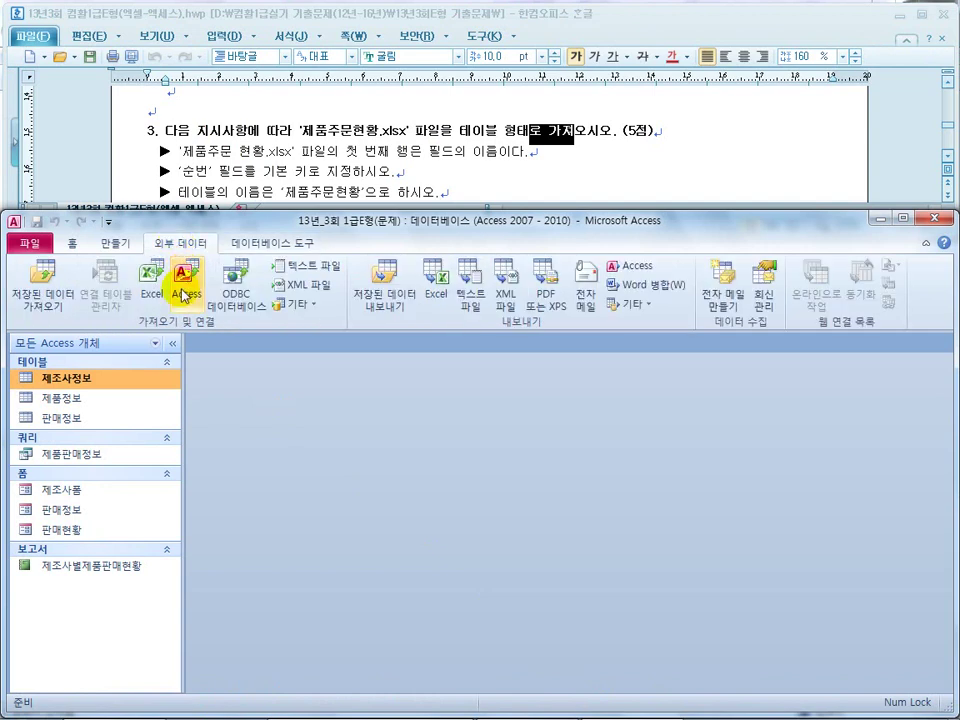
click(152, 283)
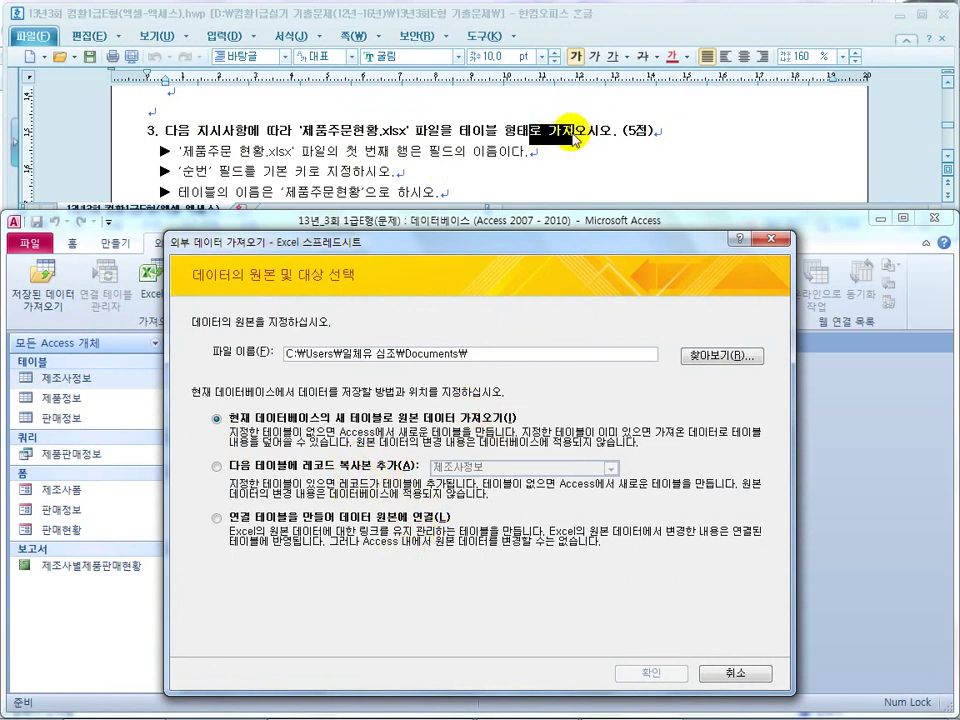
click(726, 357)
scroll(313, 467, down, 2)
drag(313, 467, 311, 521)
click(258, 519)
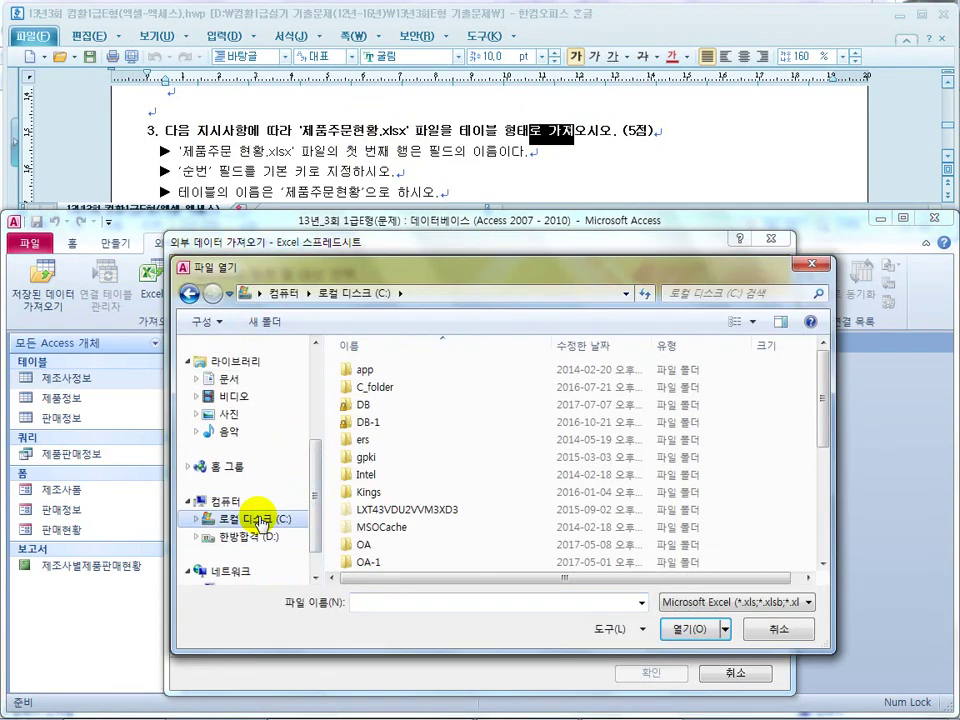
double_click(352, 404)
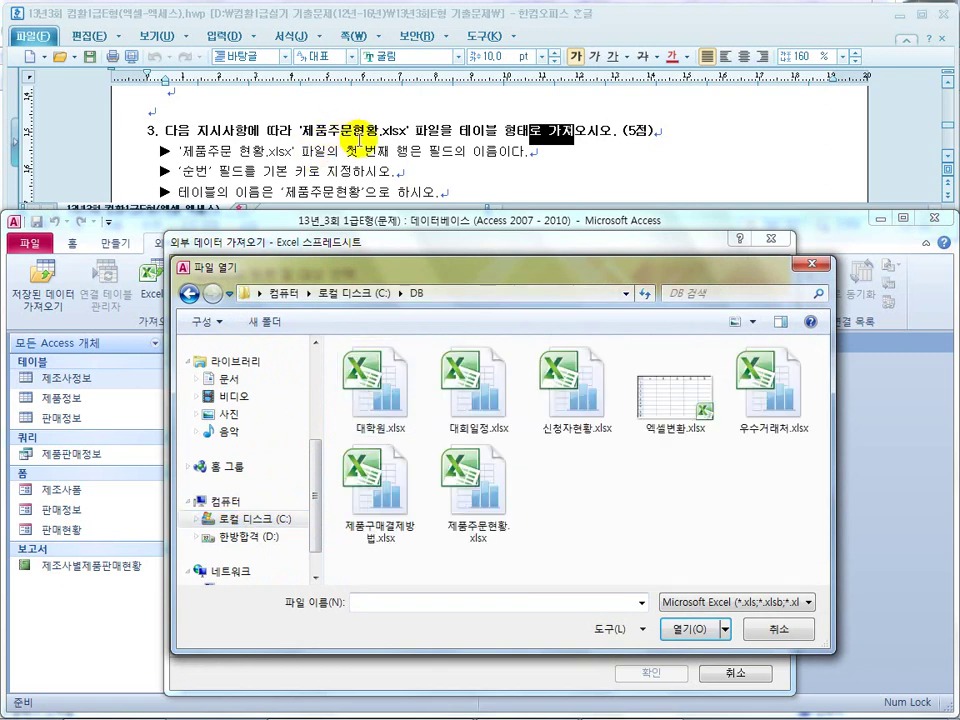
double_click(472, 505)
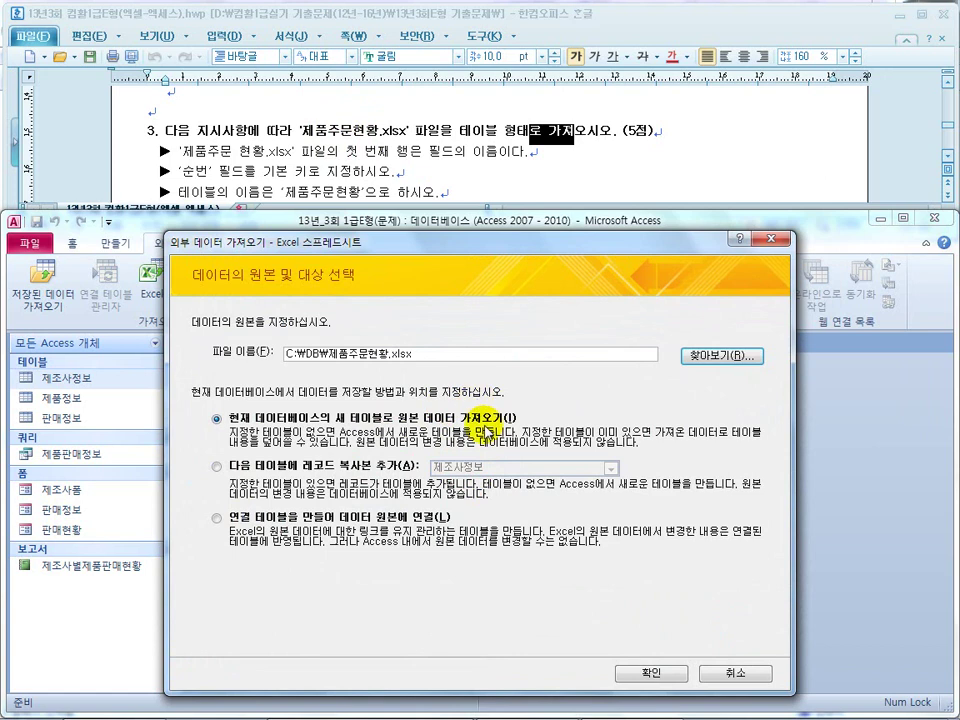
click(643, 674)
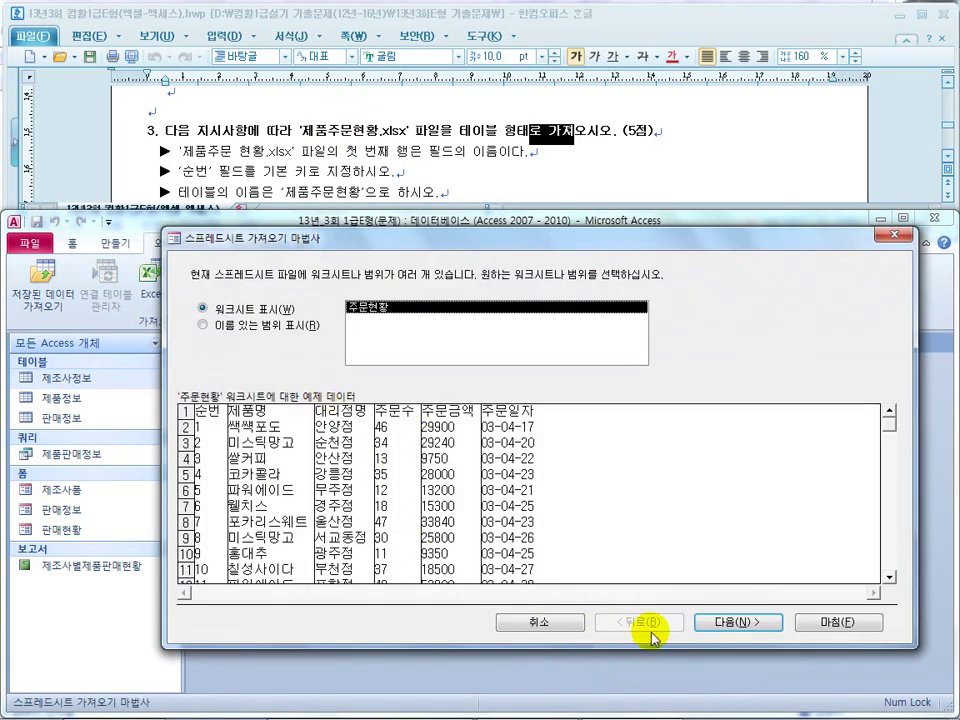
Import the 주문현황 worksheet with first-row column headings as field names and 순번 as the primary key
click(737, 622)
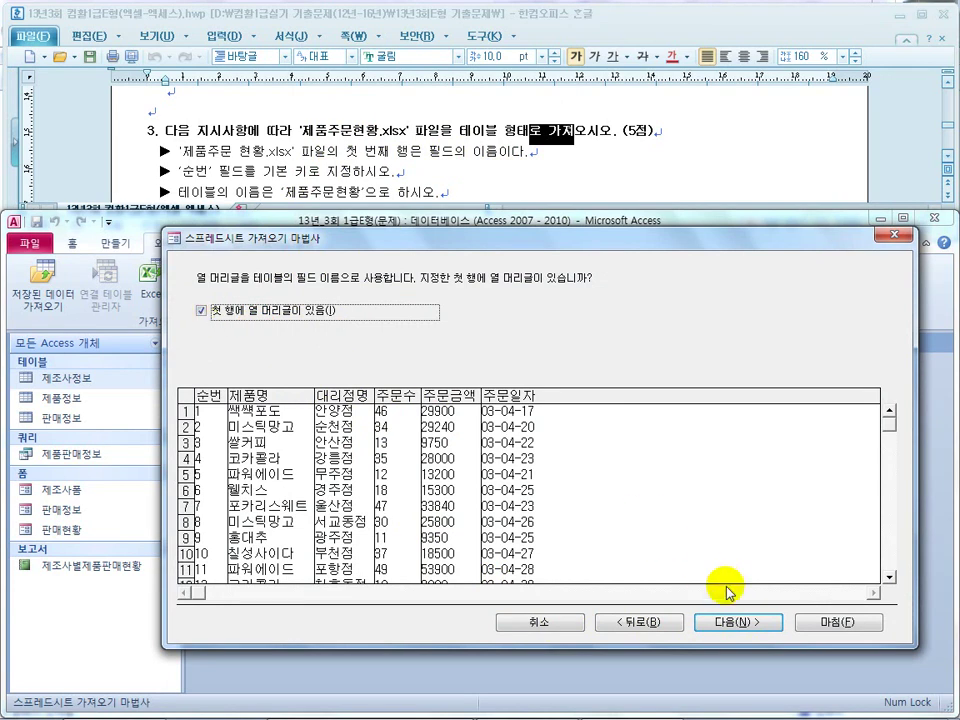
click(730, 622)
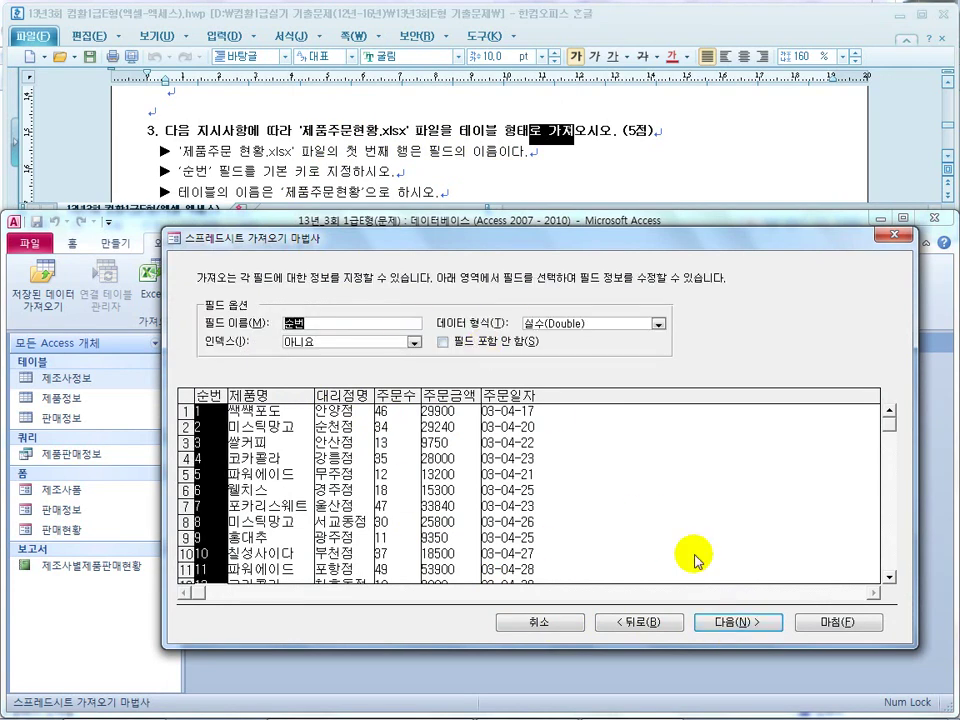
click(736, 622)
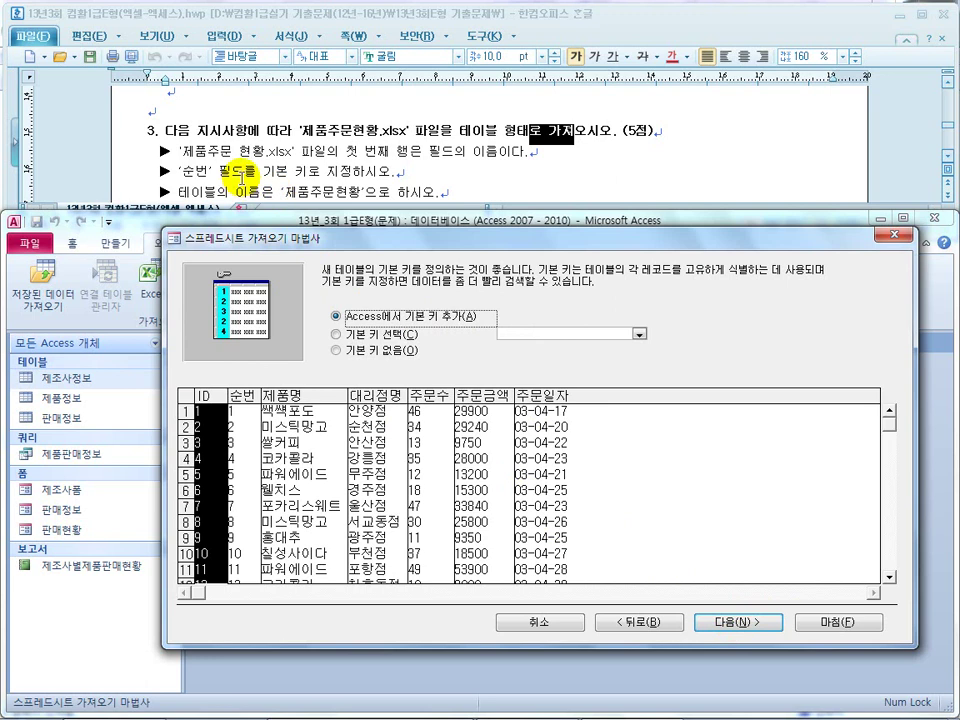
click(370, 334)
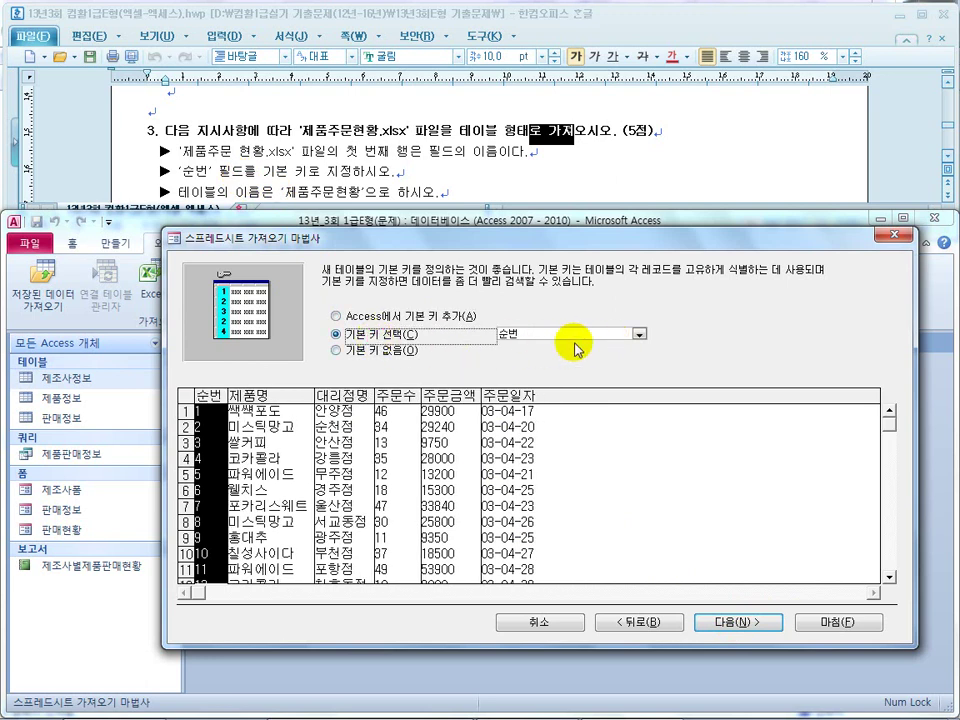
click(638, 334)
click(614, 346)
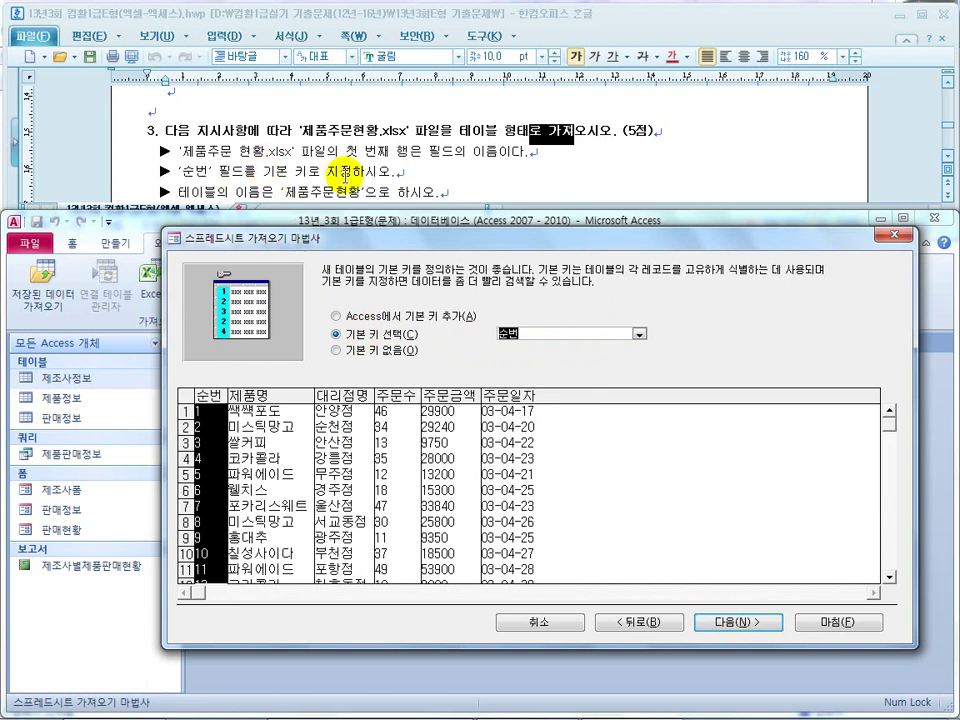
click(718, 624)
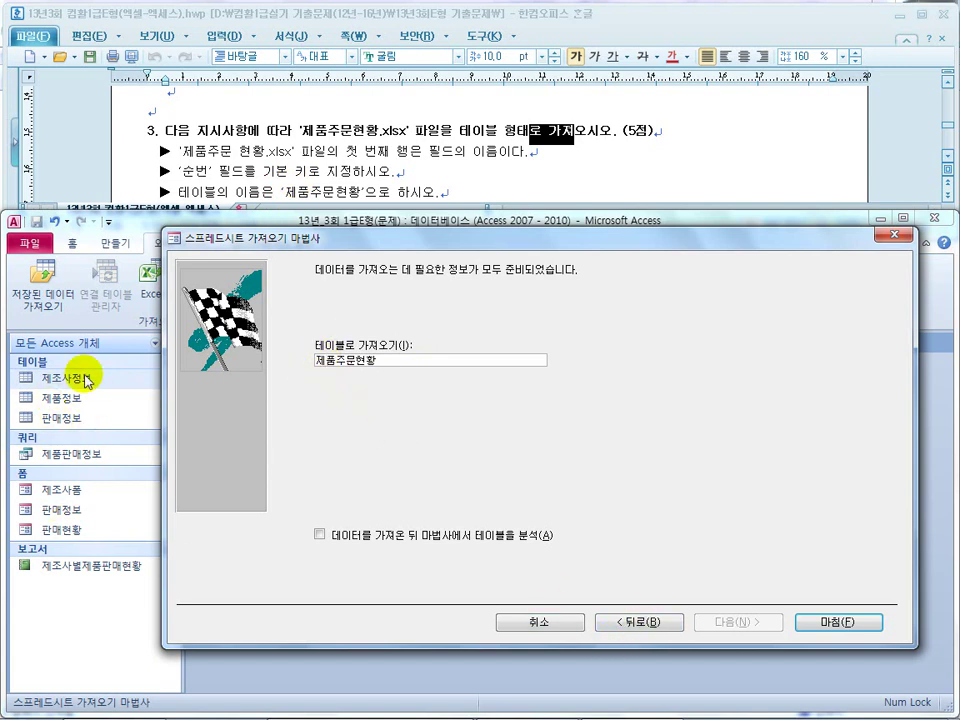
Finish the import under the table name 제품주문현황 without saving the import steps, and select the new table
click(833, 622)
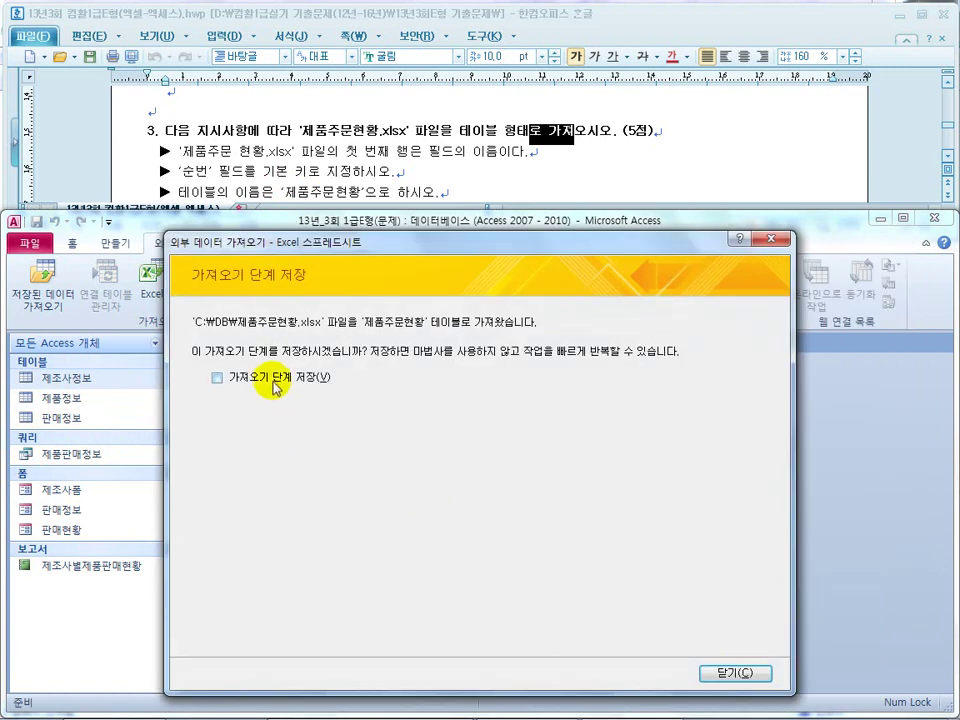
click(724, 671)
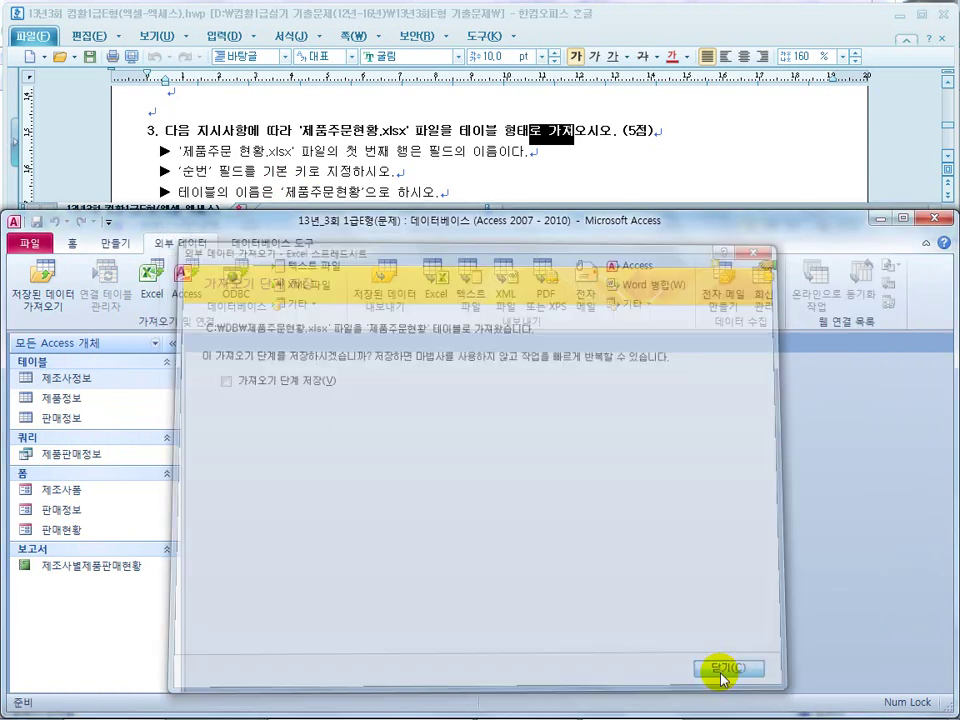
click(125, 418)
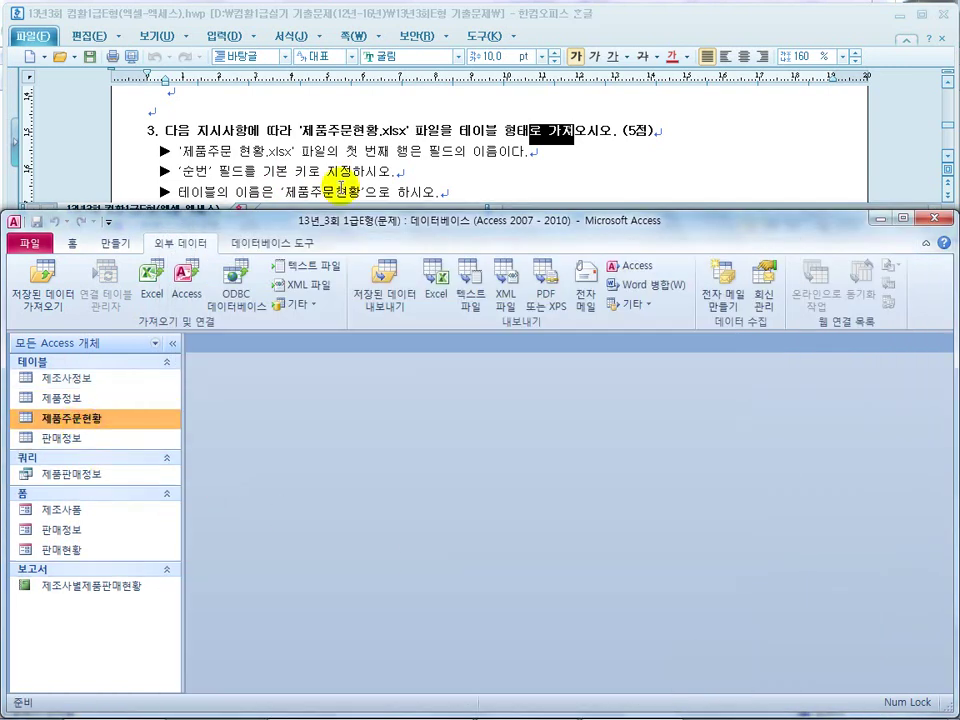
Recheck task 3 in the exam document, and find and read 문제2 task 1 about completing the 판매정보 form
click(352, 152)
scroll(354, 154, down, 1)
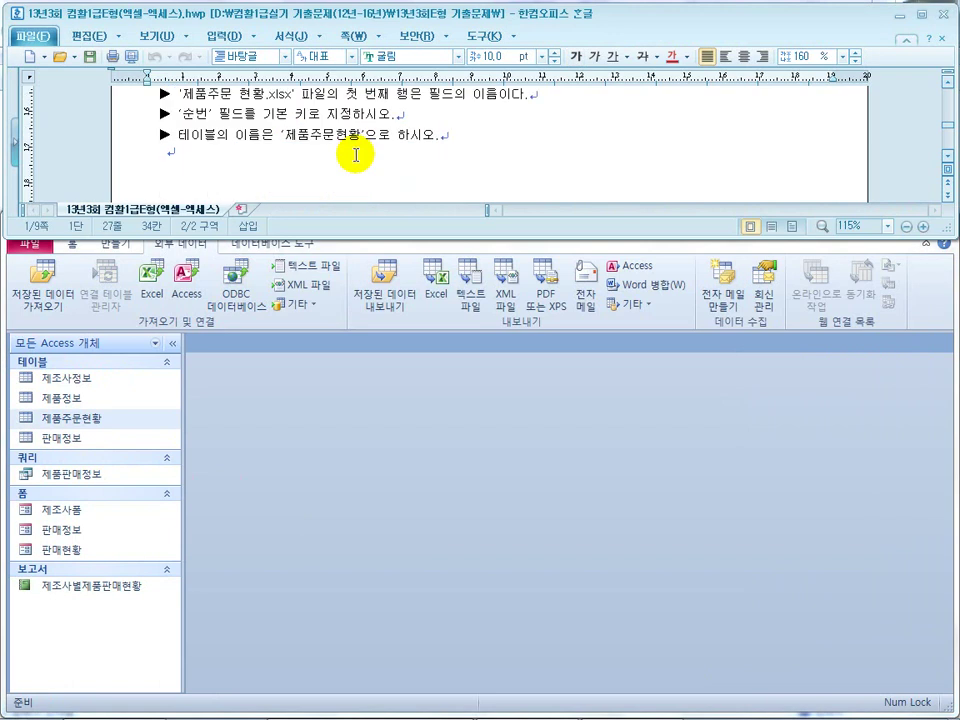
scroll(330, 153, up, 1)
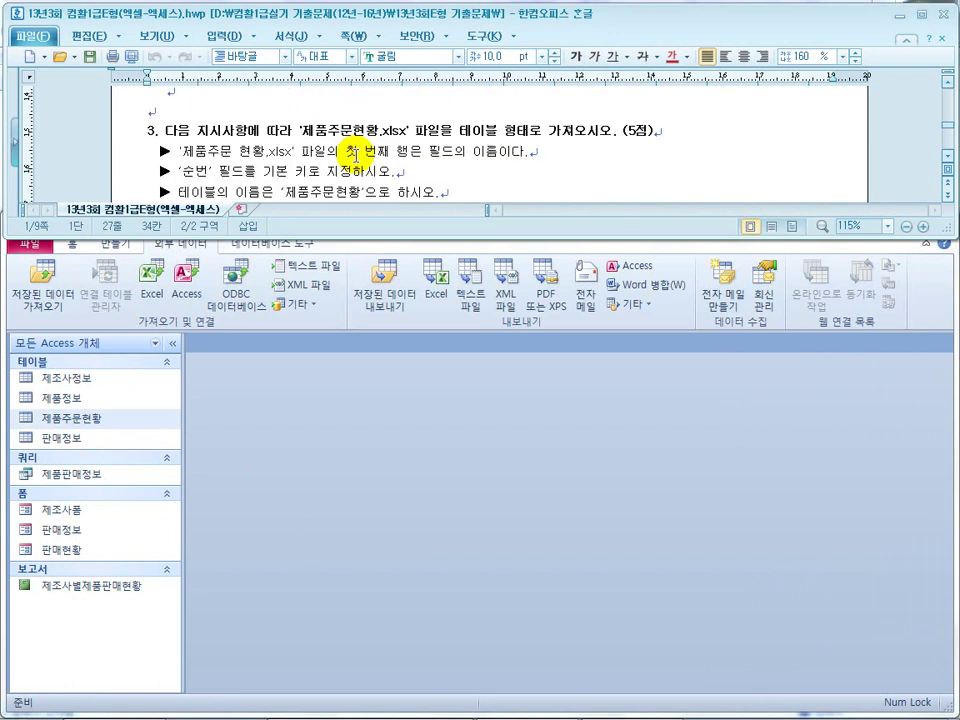
click(270, 152)
click(947, 160)
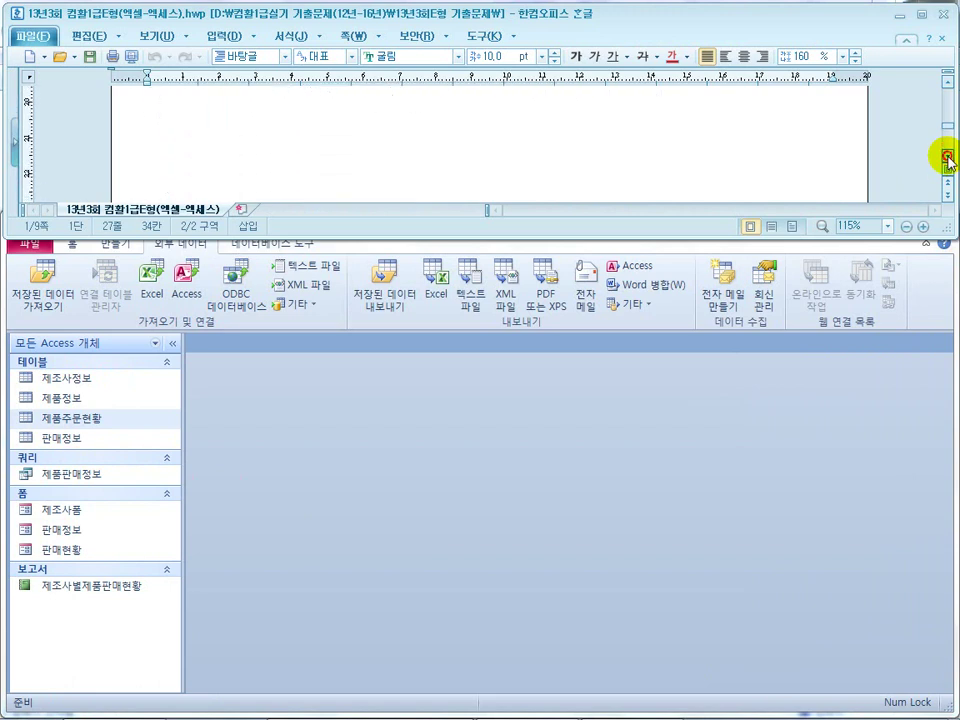
scroll(448, 118, down, 3)
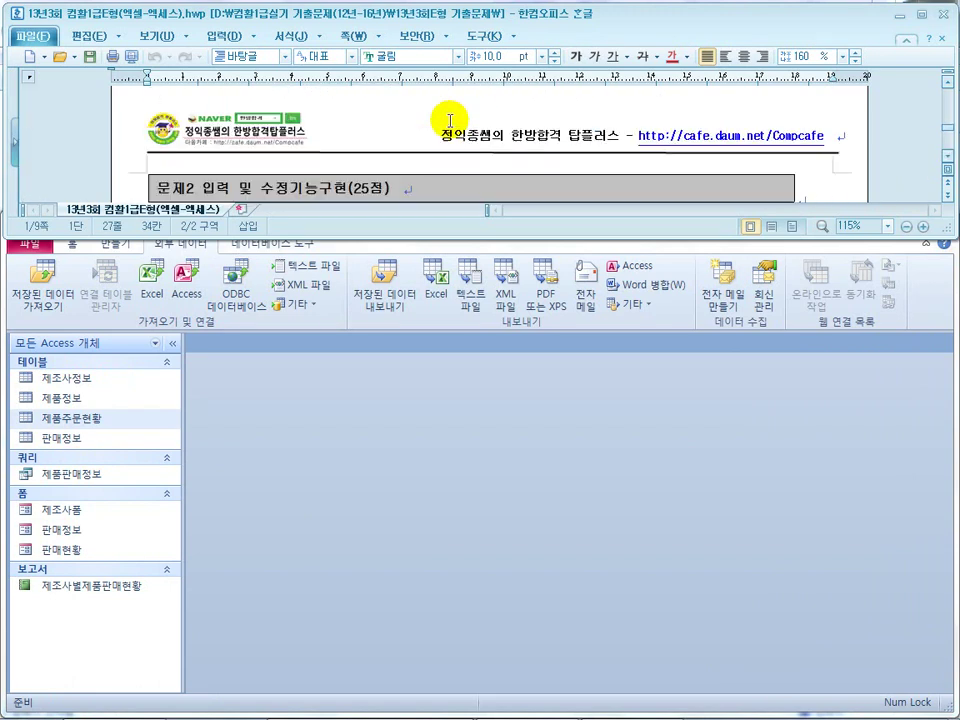
click(326, 135)
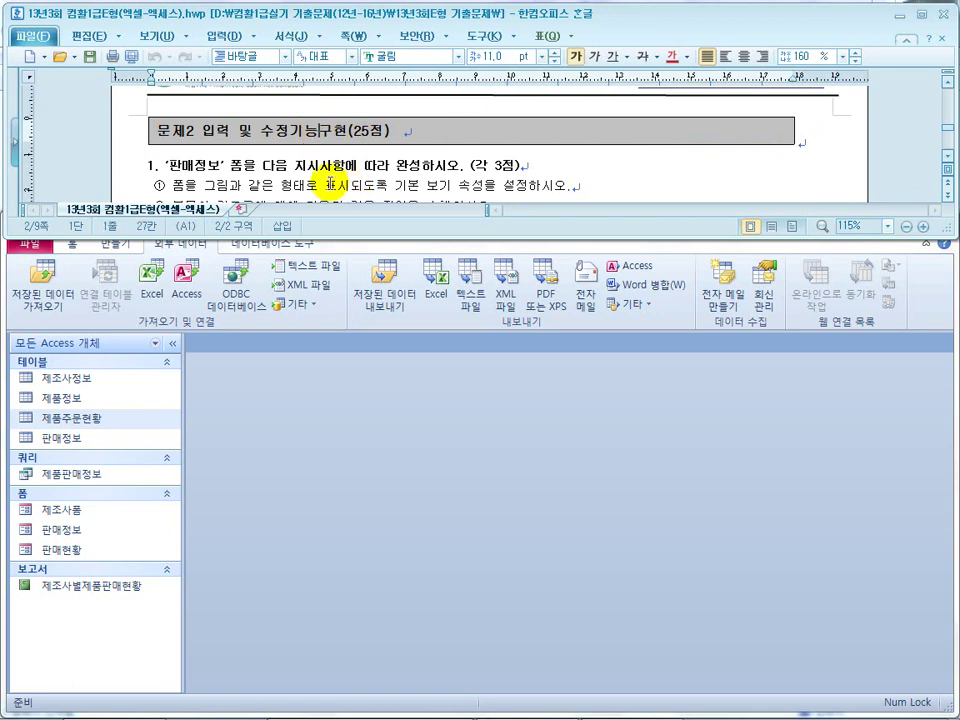
double_click(202, 164)
click(362, 162)
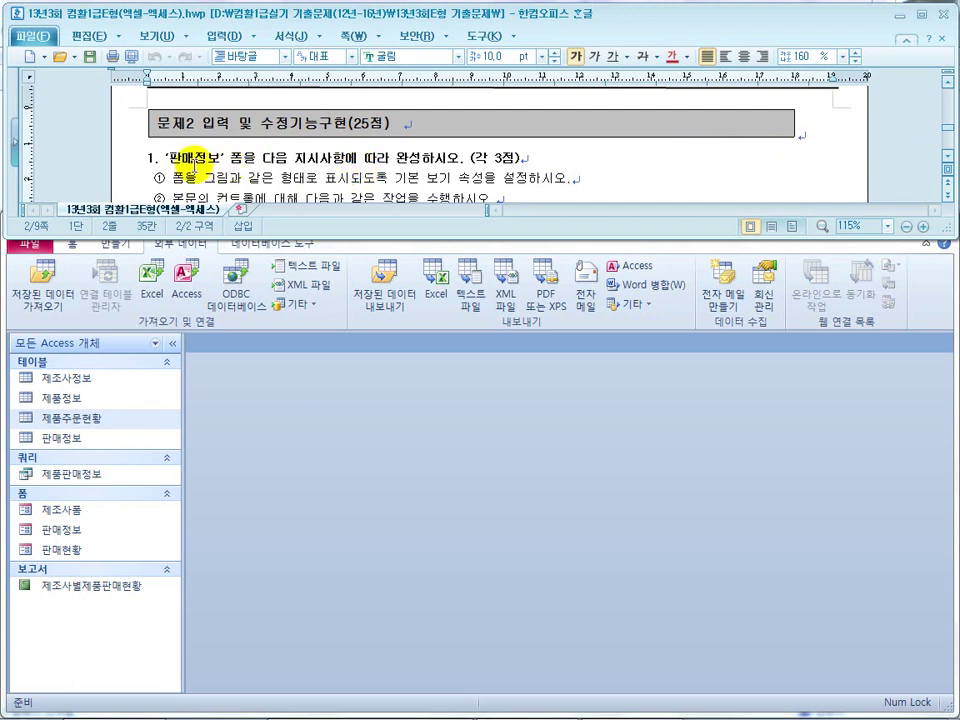
drag(262, 160, 408, 157)
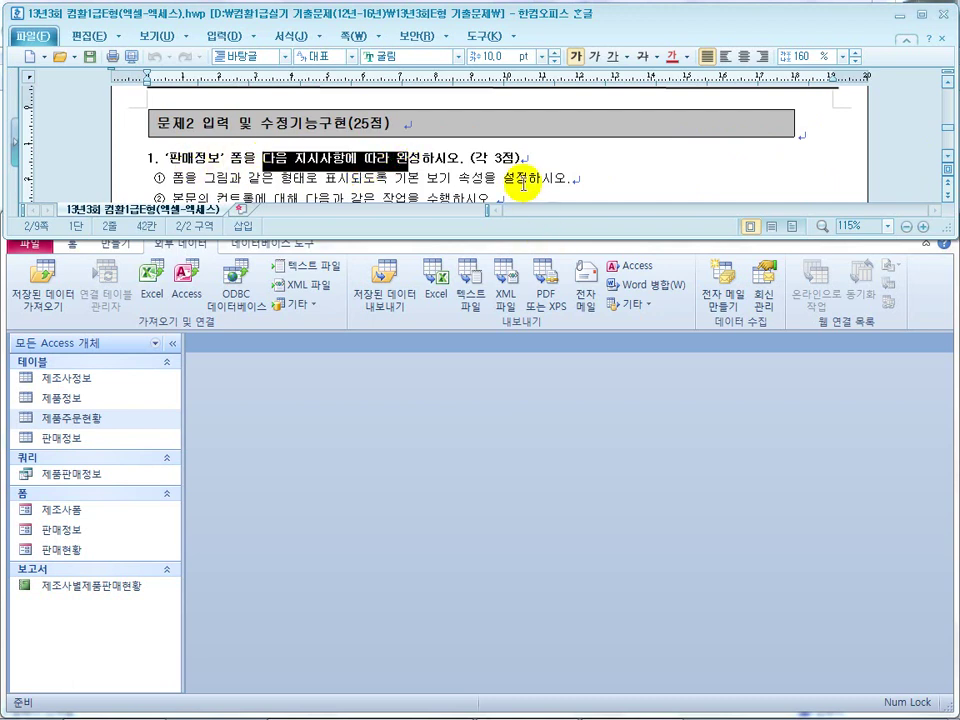
key(End)
click(948, 160)
click(948, 160)
Open the 판매정보 form in the Access database in design view
click(305, 440)
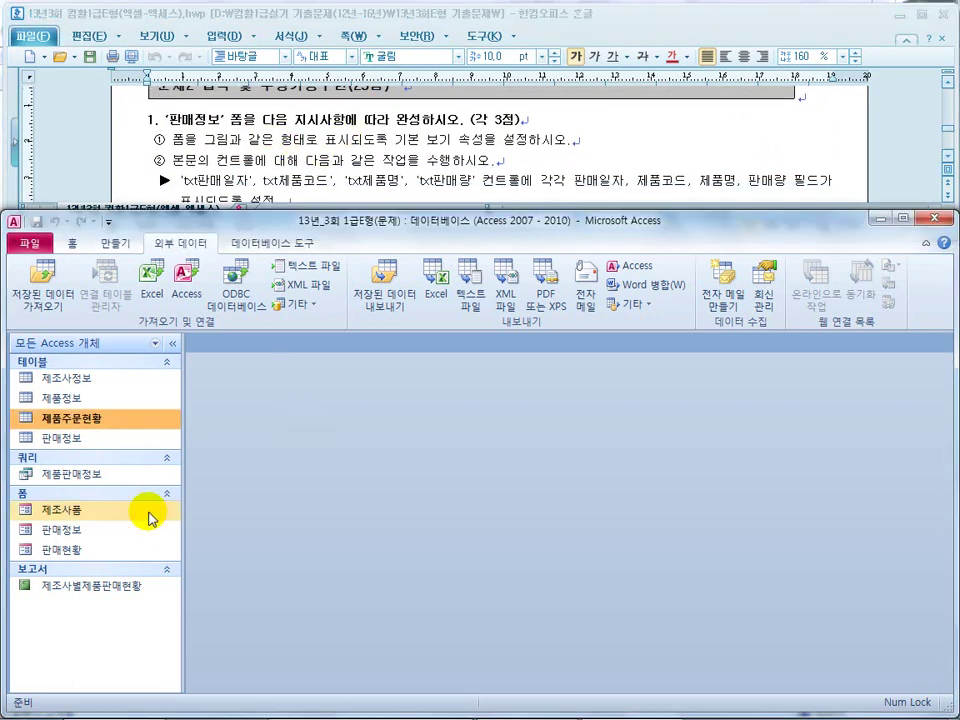
right_click(79, 537)
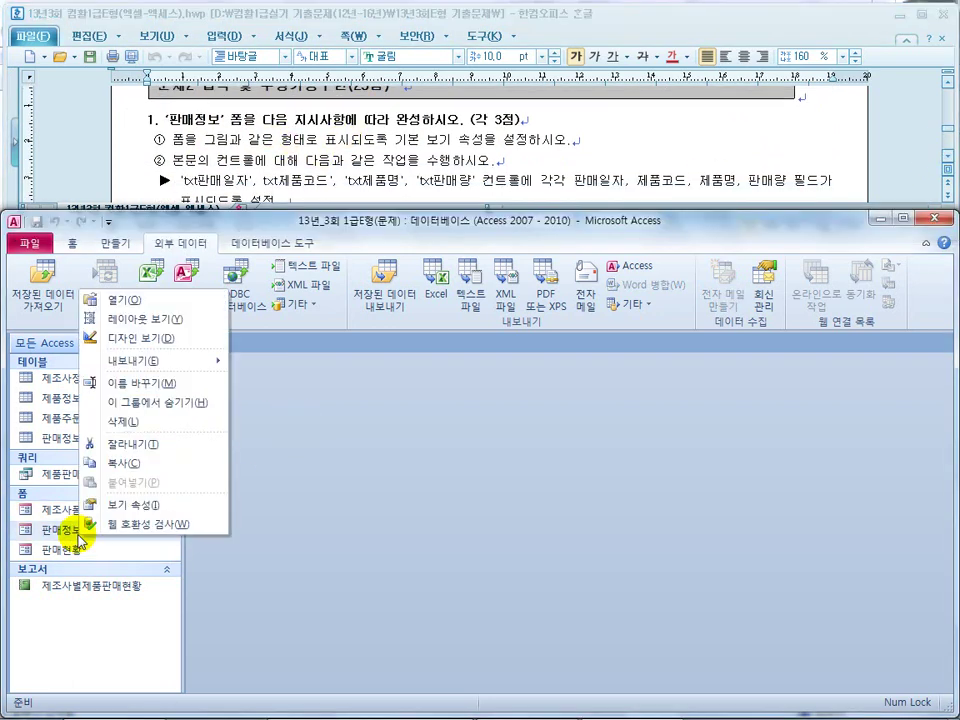
click(147, 340)
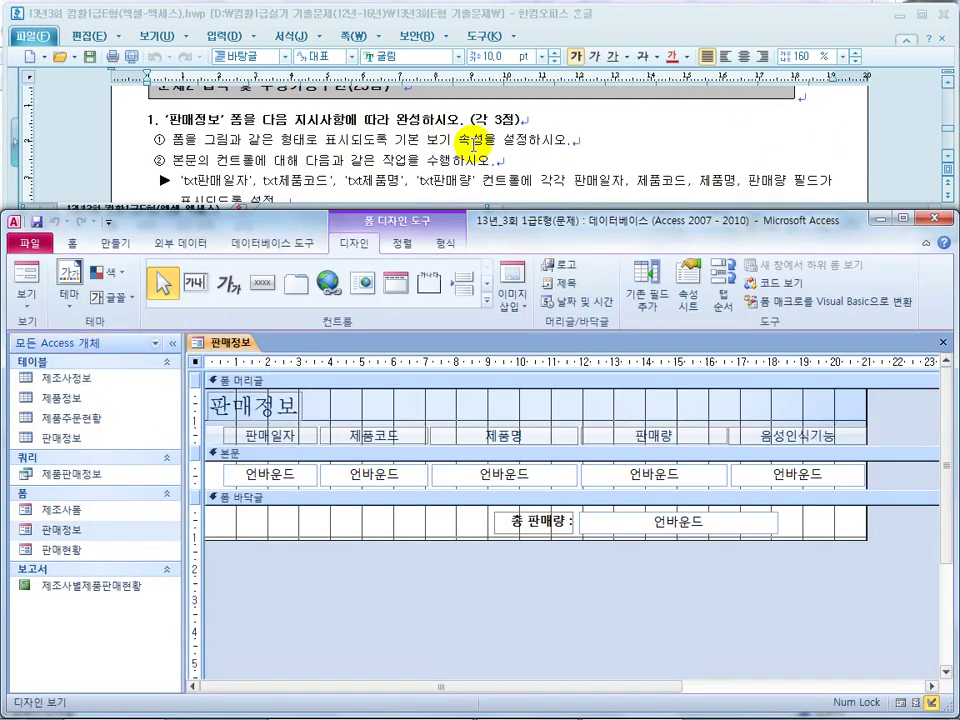
View the 판매정보 form in form view, compare it with the exam document's sample picture, and return to design view
click(25, 272)
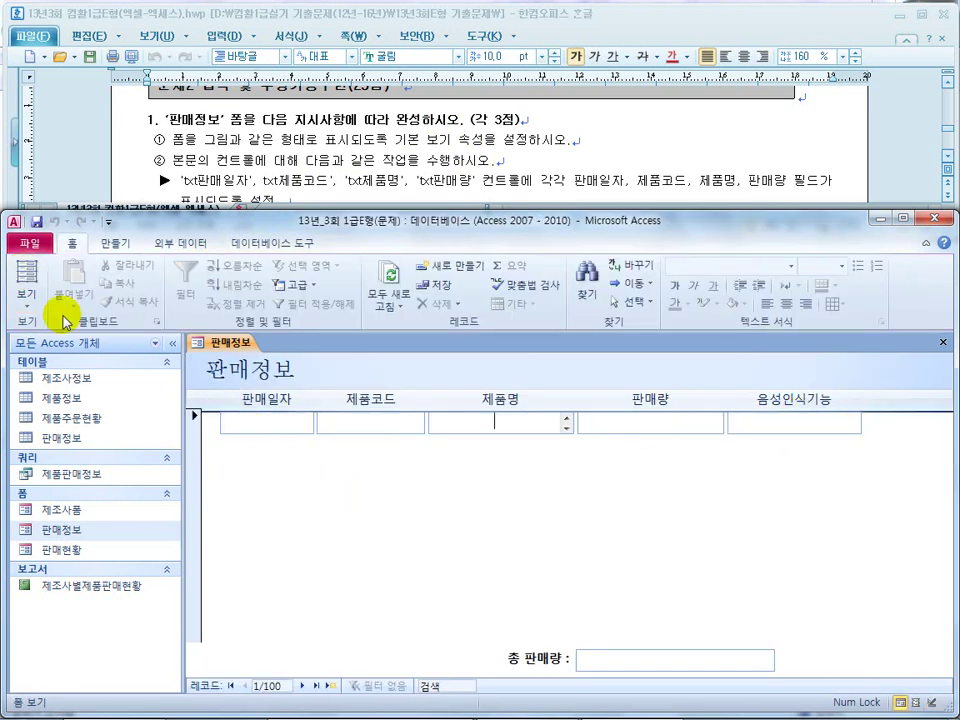
click(590, 18)
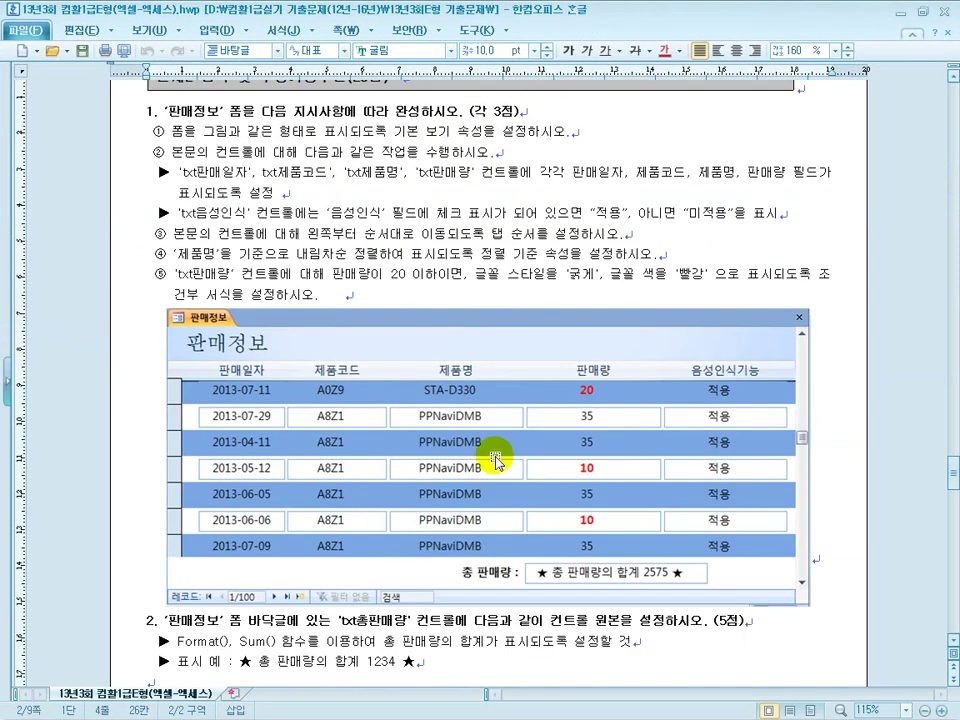
double_click(657, 12)
click(335, 365)
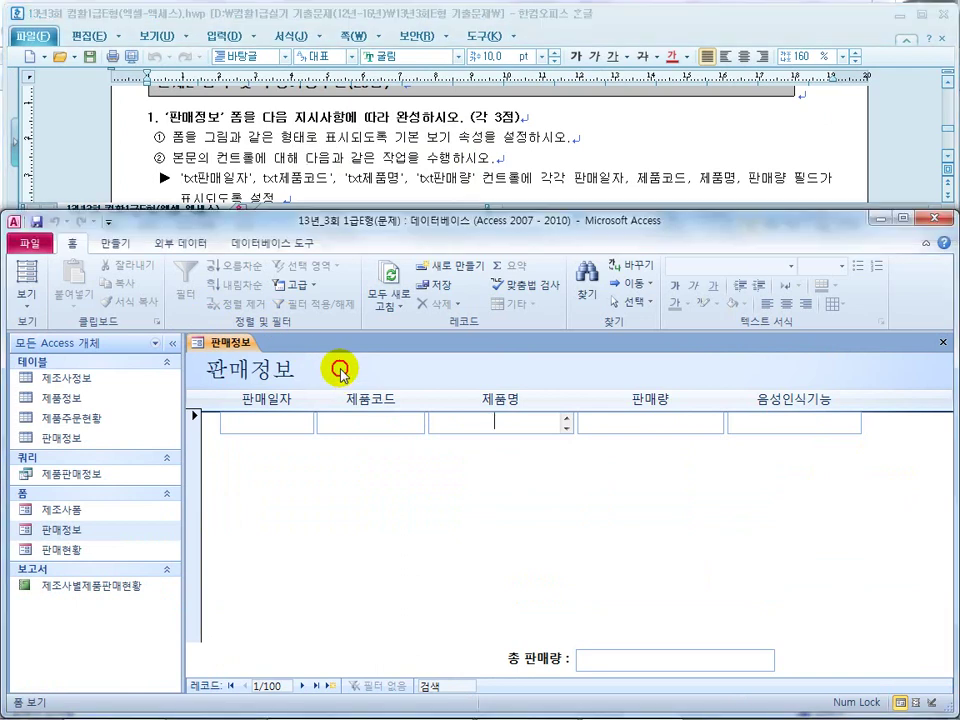
click(32, 318)
click(38, 408)
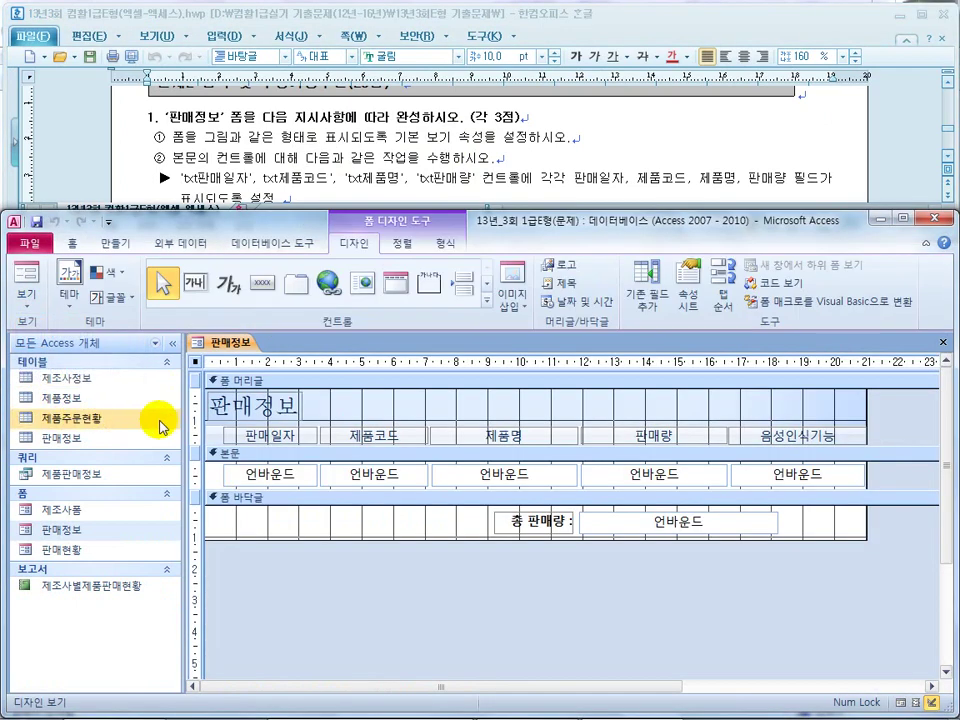
Set the 판매정보 form's default view property to 연속 폼
double_click(195, 371)
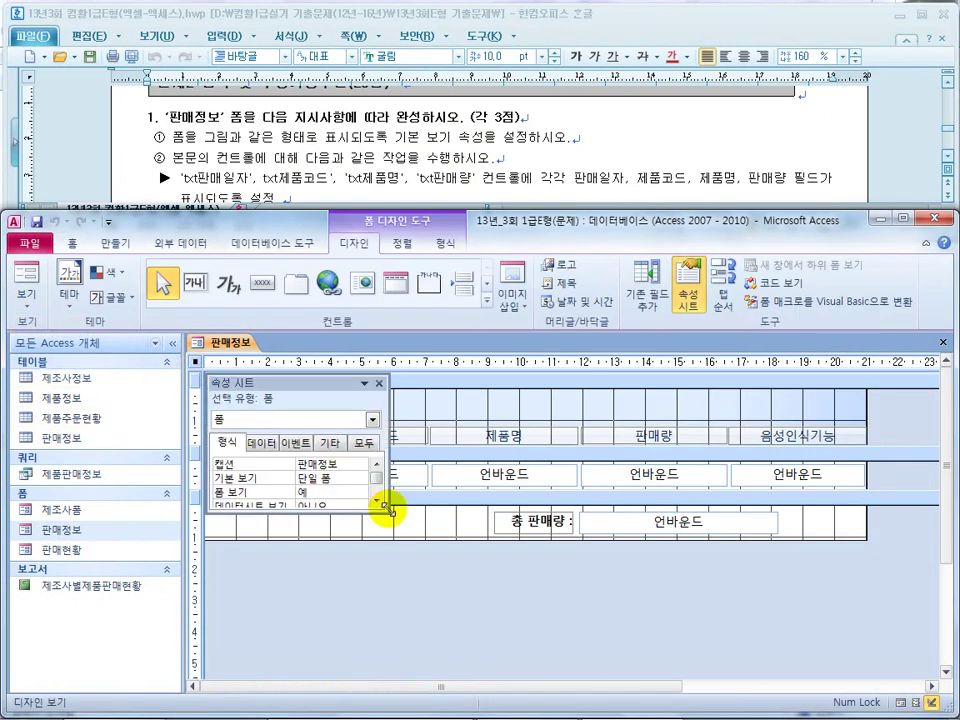
drag(386, 562, 525, 618)
click(369, 443)
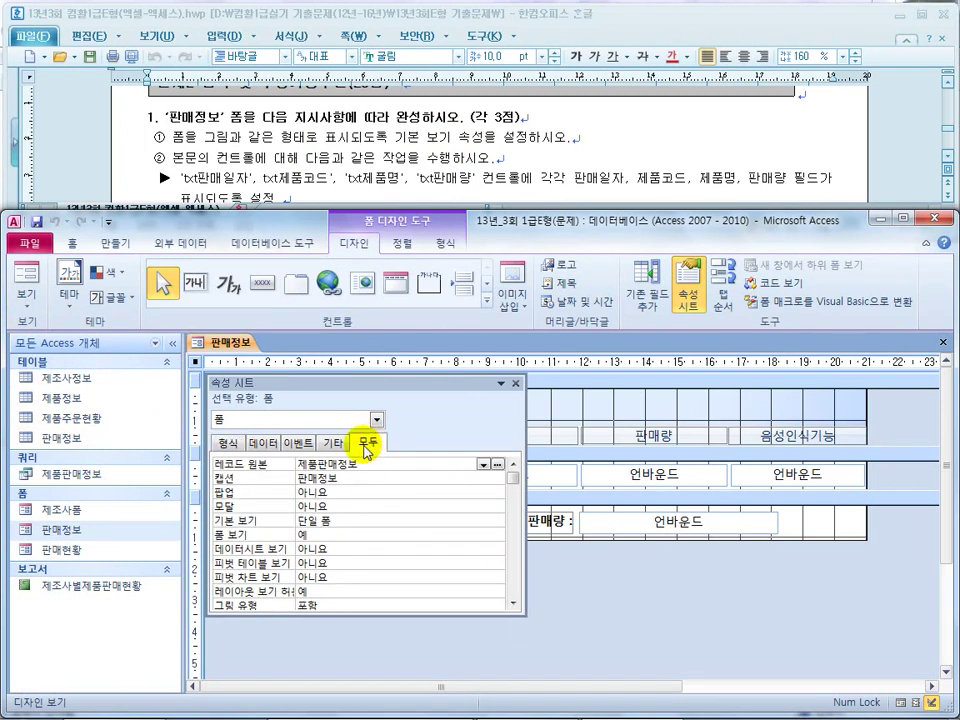
click(318, 521)
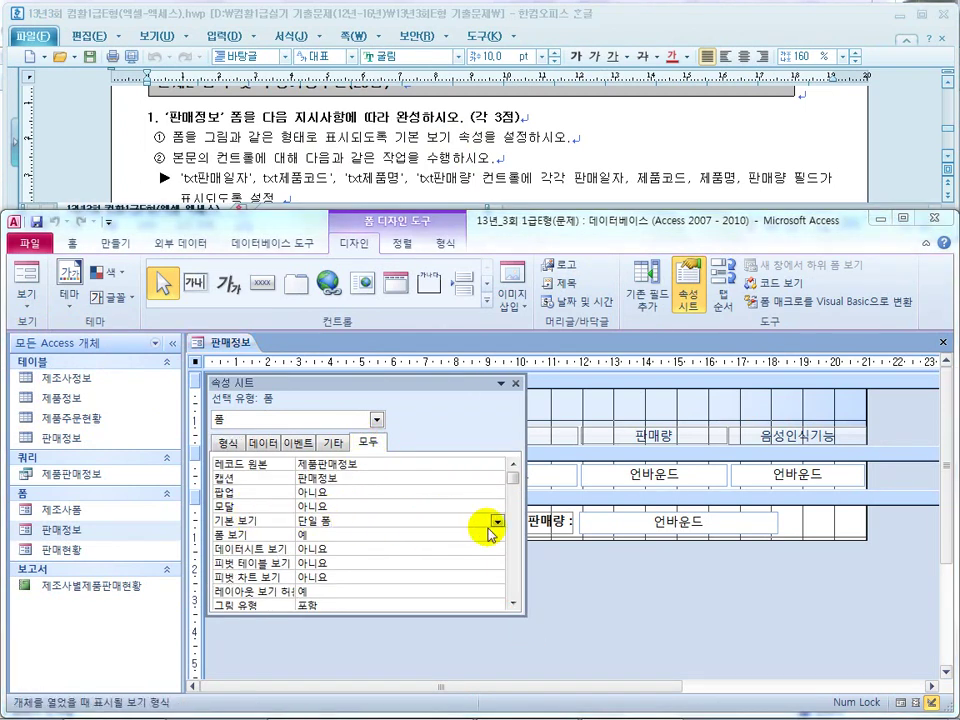
click(498, 523)
click(471, 549)
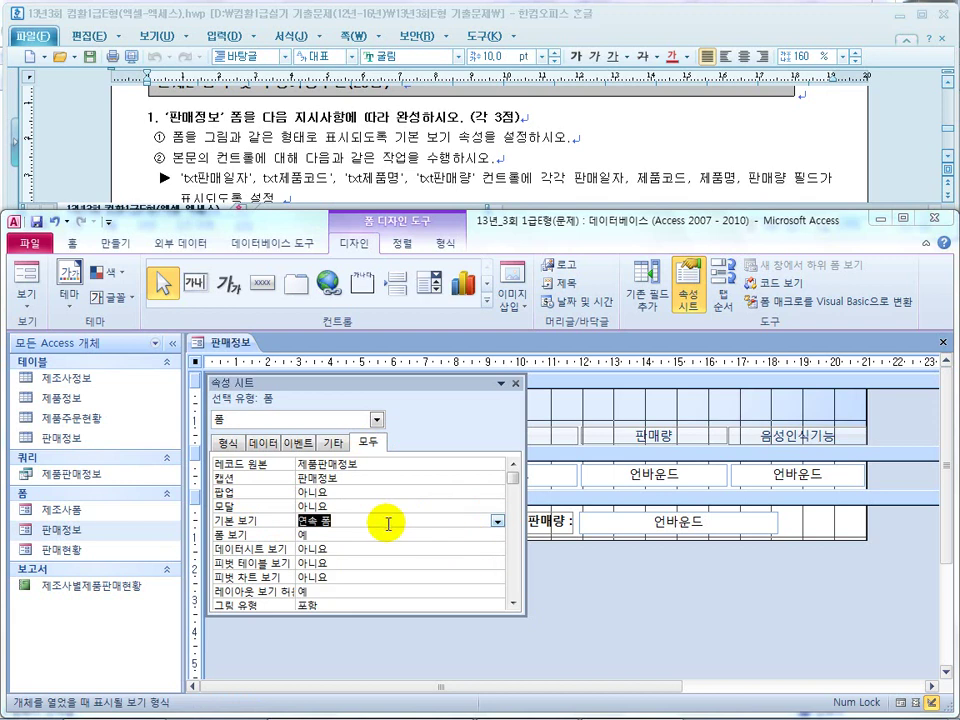
Check the record layout of the 판매정보 form in form view and return to design view
click(26, 272)
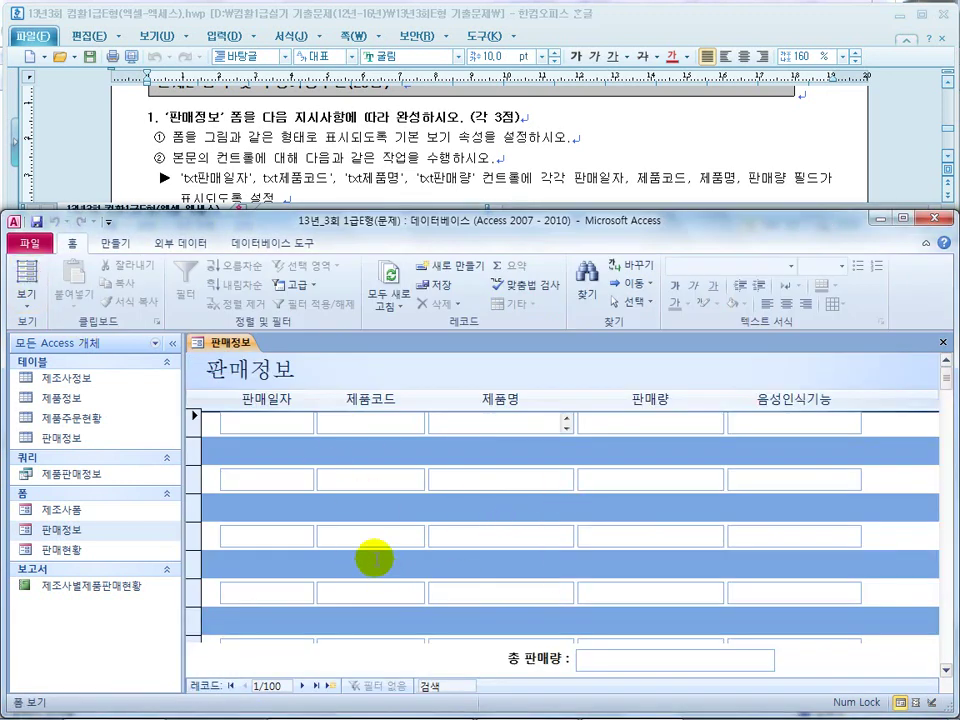
click(26, 300)
click(38, 406)
Read item ② in the exam document on the fields for the 본문 controls and the 적용/미적용 condition for txt음성인식
click(198, 145)
scroll(198, 145, down, 2)
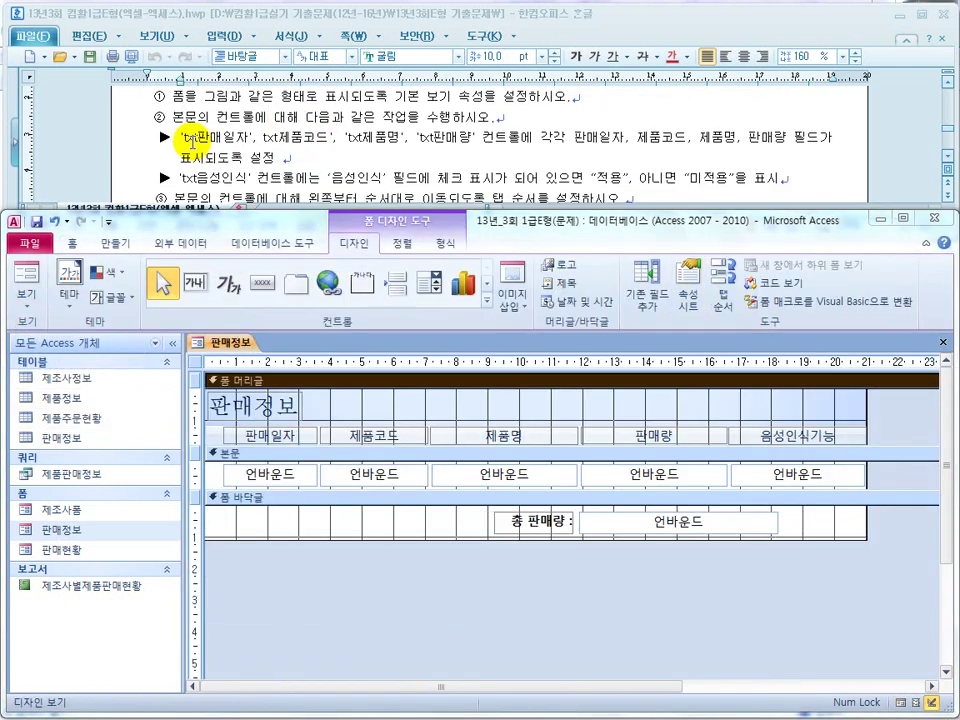
click(320, 137)
click(387, 137)
drag(567, 137, 648, 140)
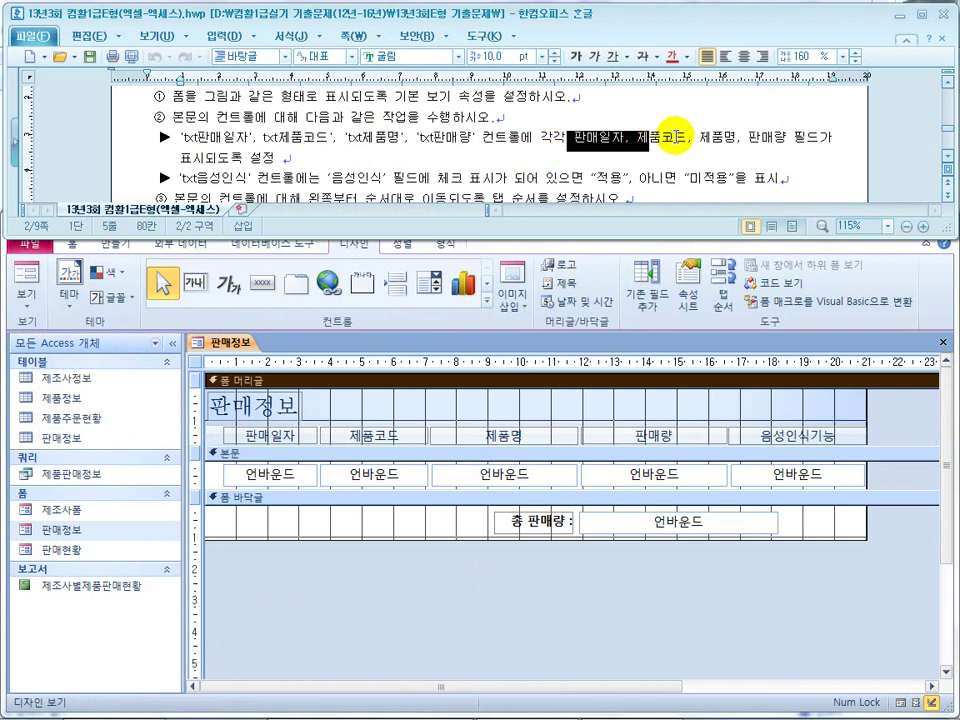
click(762, 143)
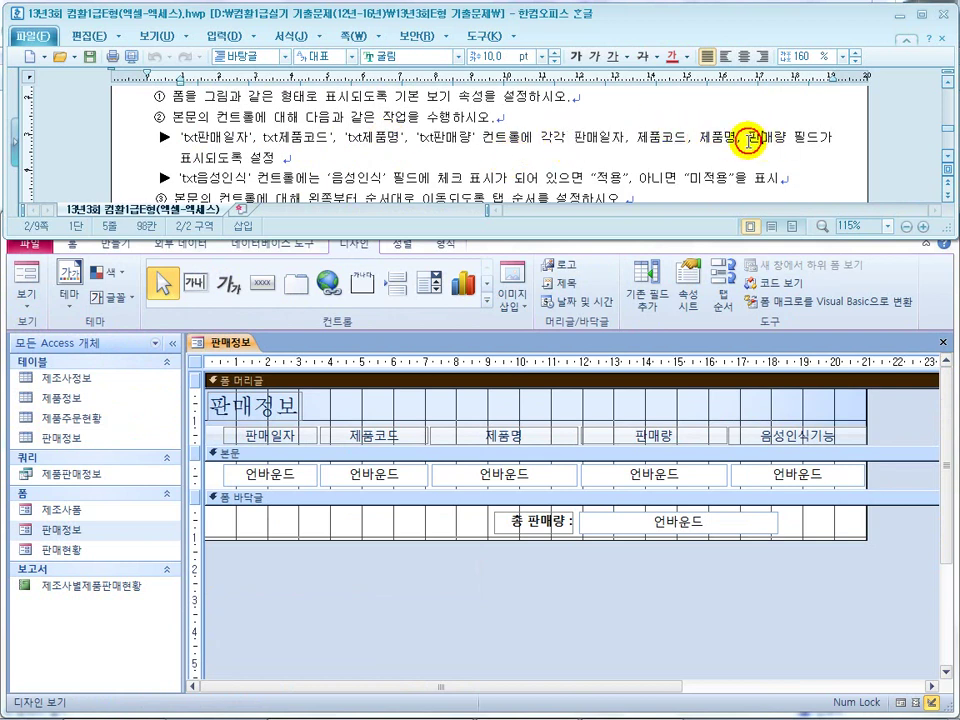
drag(218, 158, 285, 157)
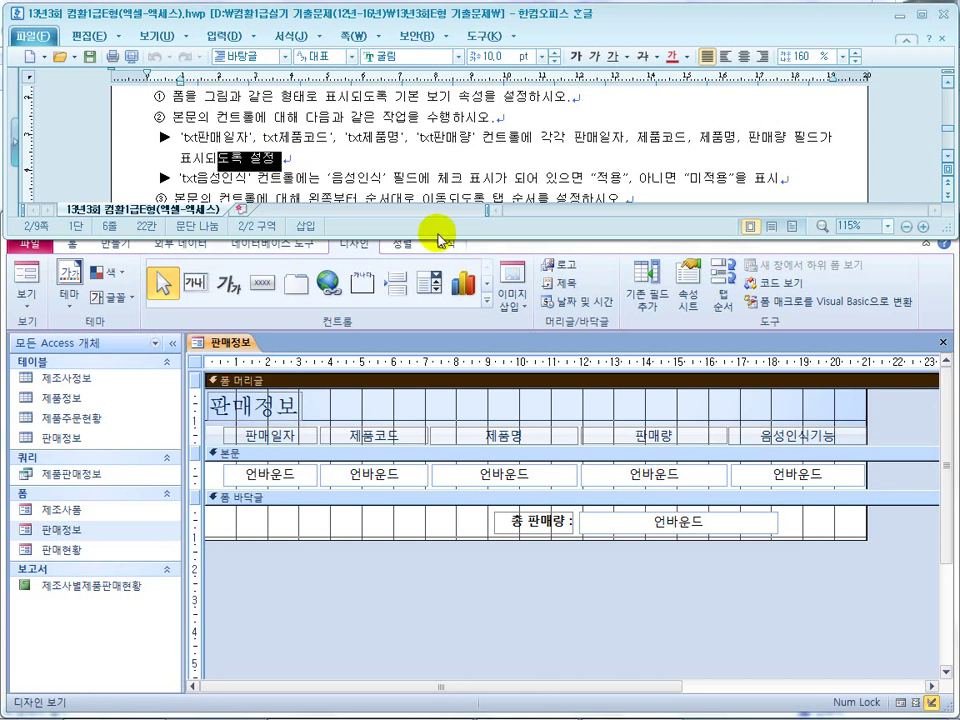
click(191, 179)
drag(191, 179, 254, 182)
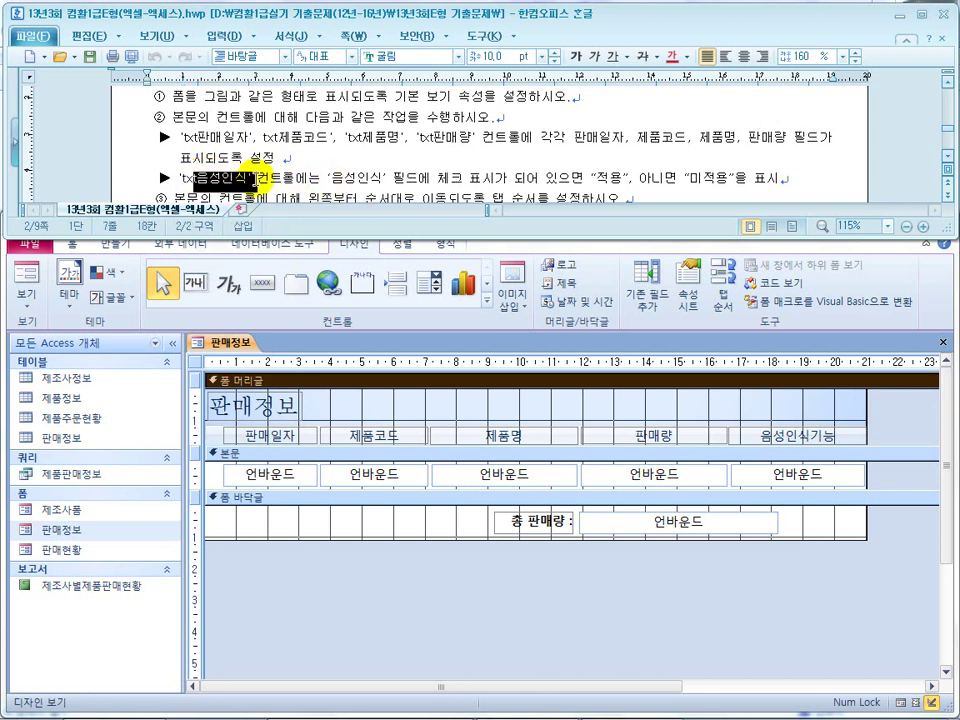
click(346, 179)
scroll(400, 180, down, 1)
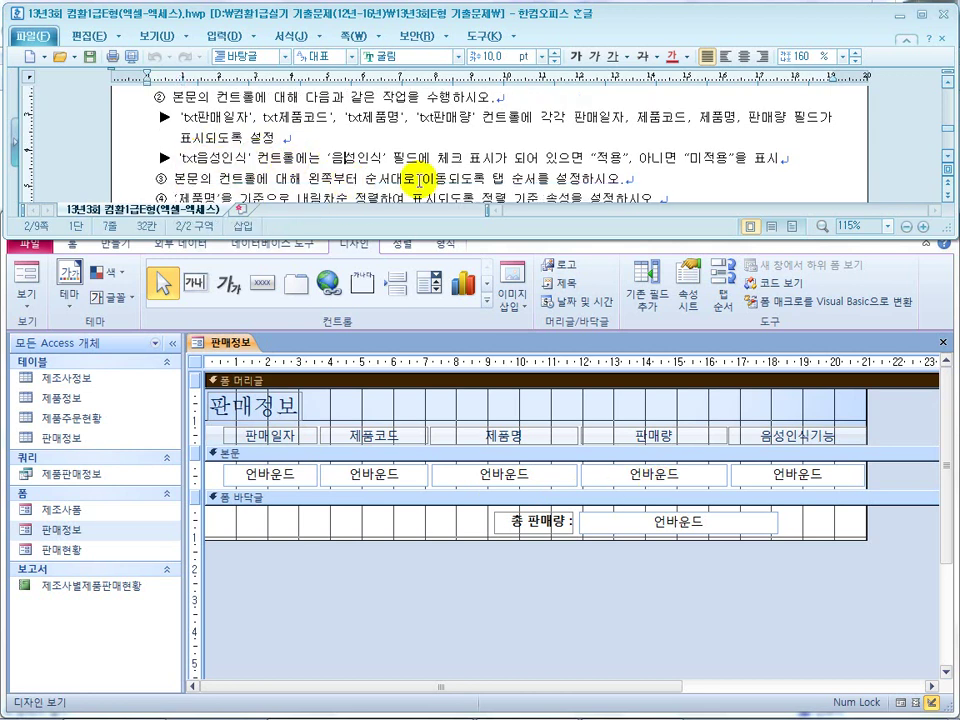
drag(489, 160, 392, 158)
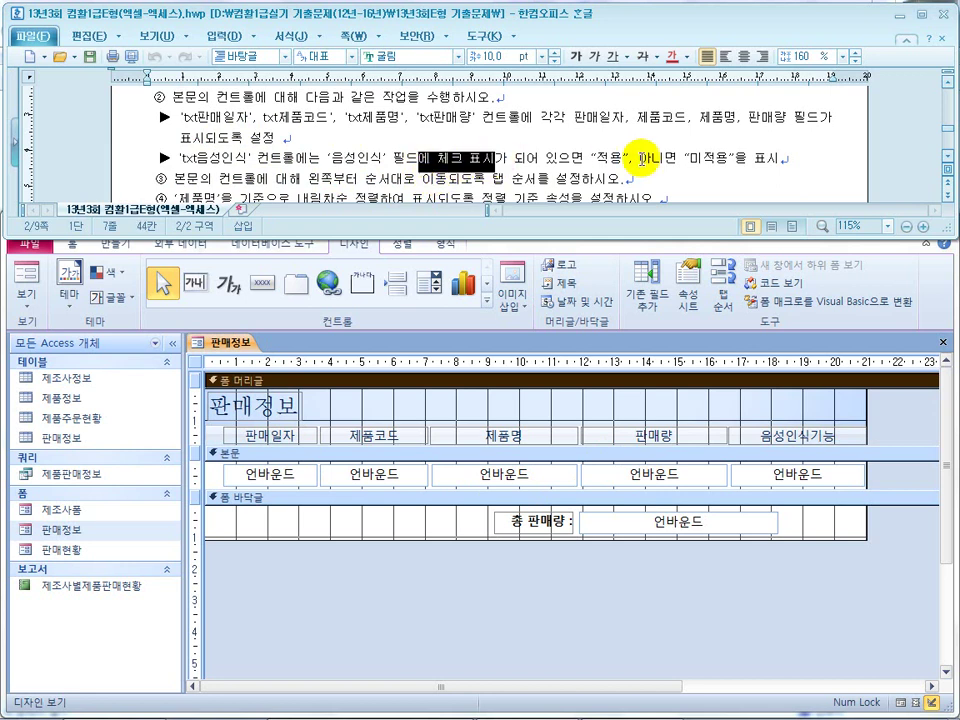
drag(622, 157, 580, 157)
double_click(677, 158)
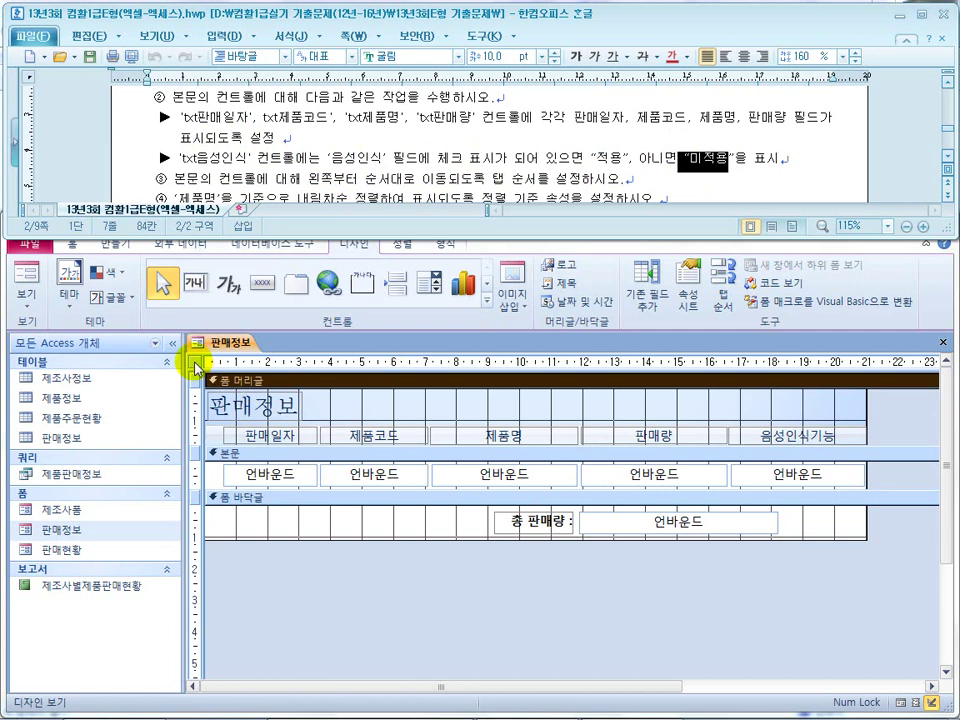
Look over the body text boxes of the 판매정보 form in form view, and go back to design view
click(24, 276)
click(24, 276)
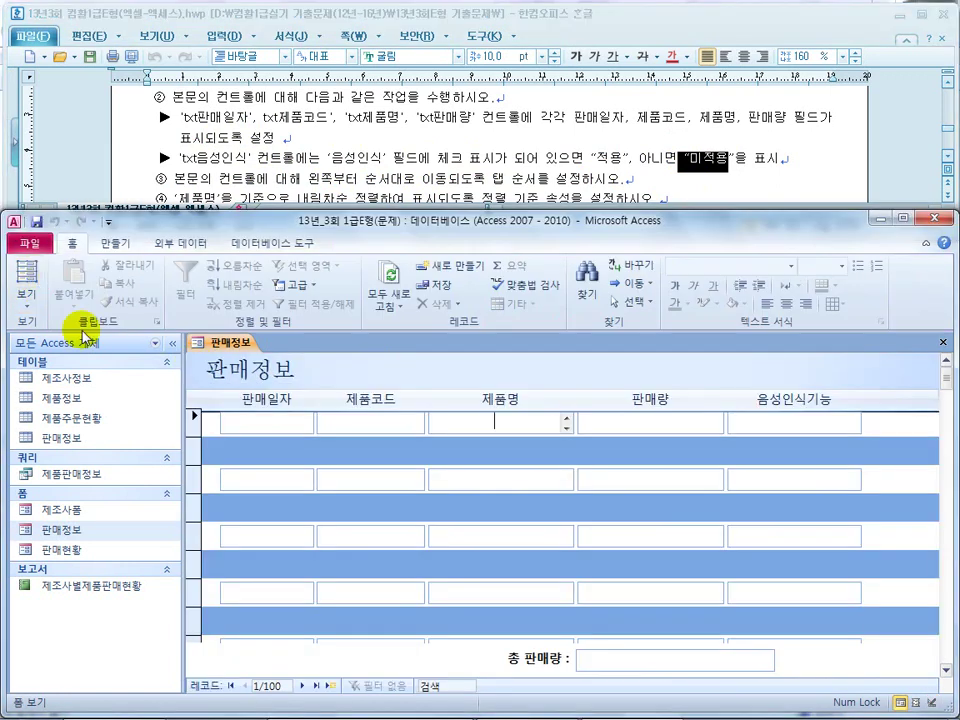
click(26, 298)
click(57, 403)
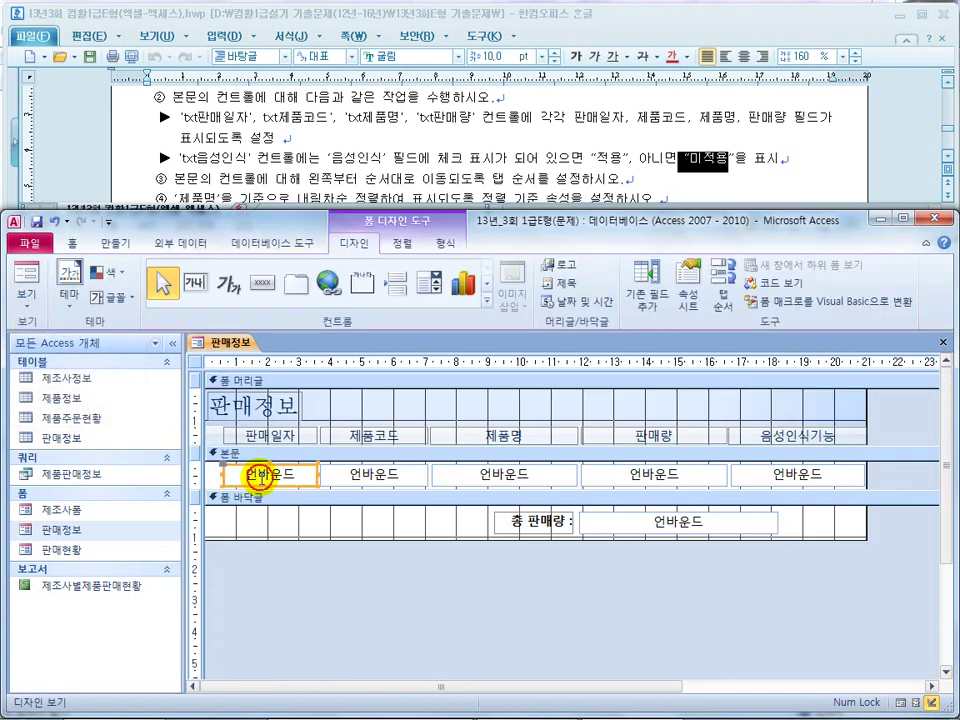
Open the properties of the txt판매일자 text box in the form's body and set its control source to 판매일자
right_click(262, 477)
click(343, 708)
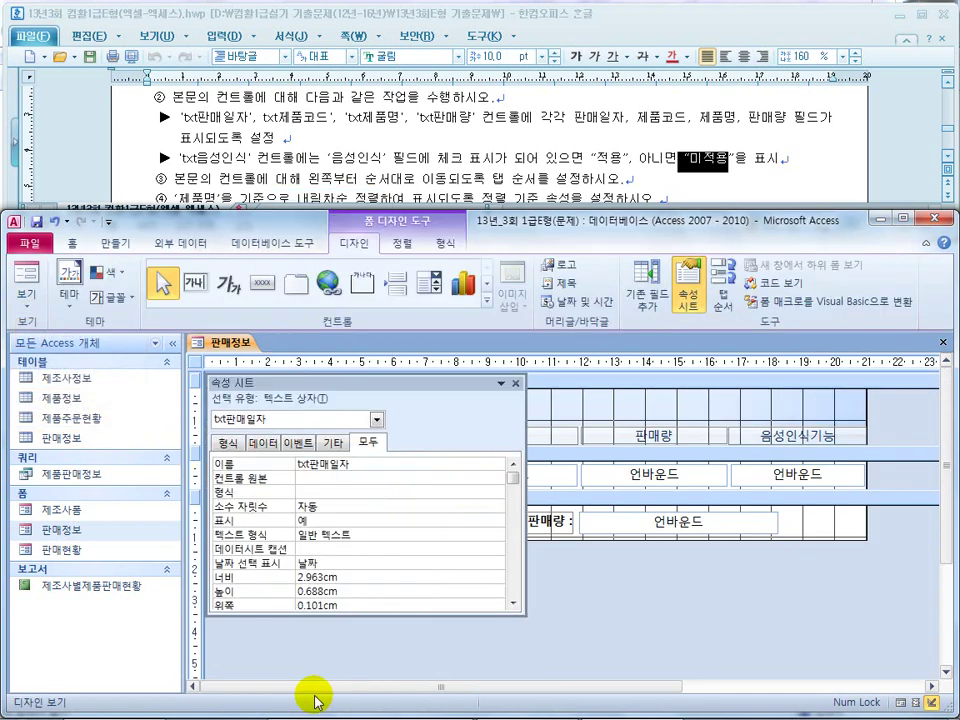
drag(328, 384, 440, 240)
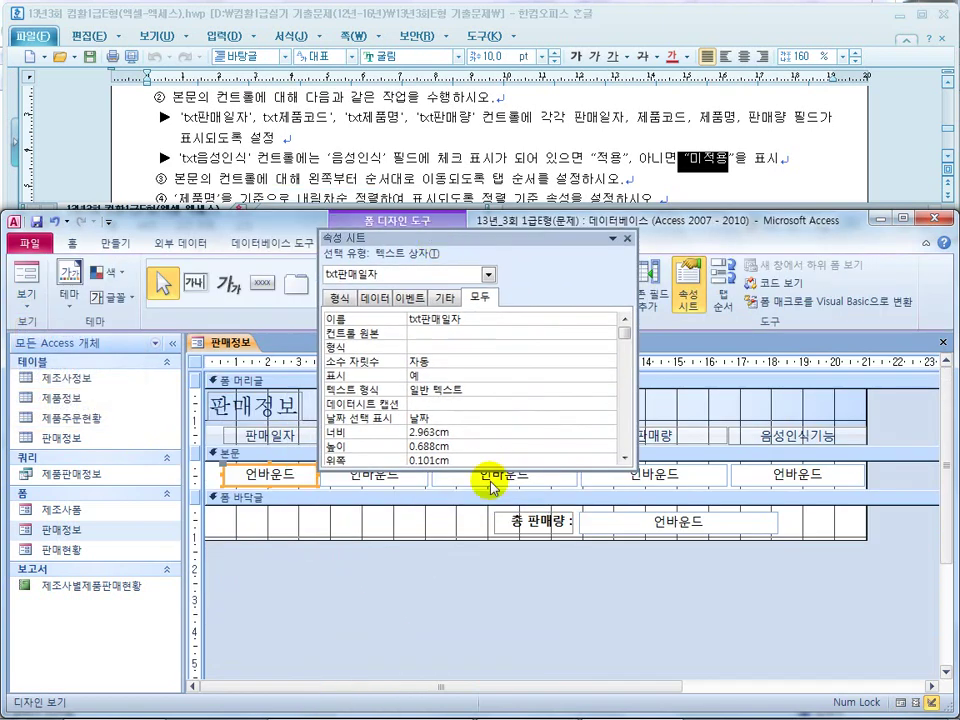
drag(492, 465, 493, 395)
click(430, 333)
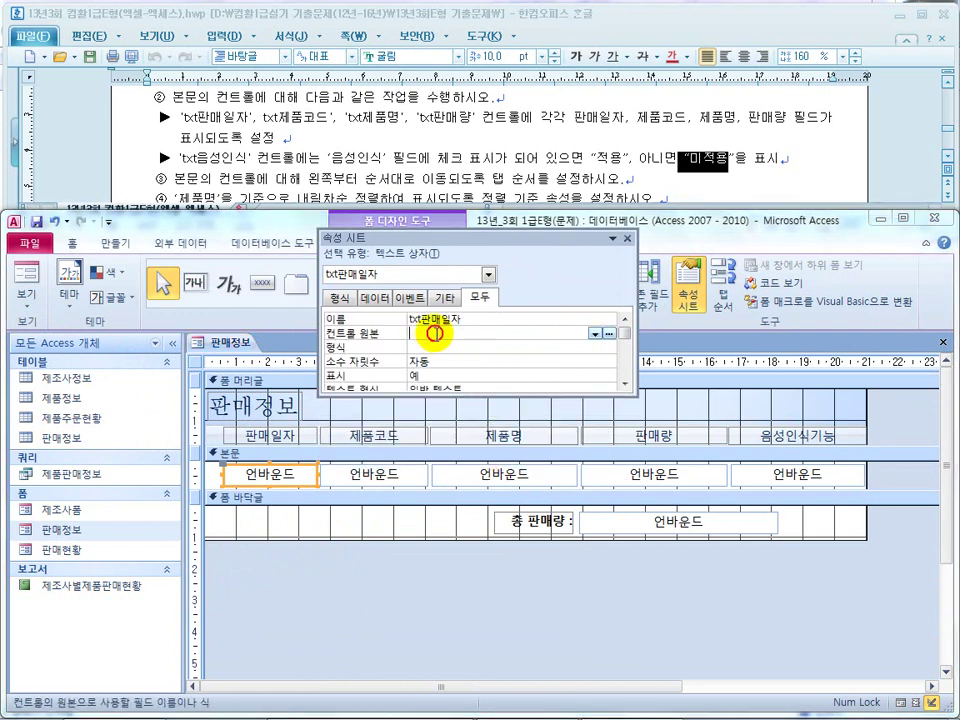
click(595, 335)
click(558, 347)
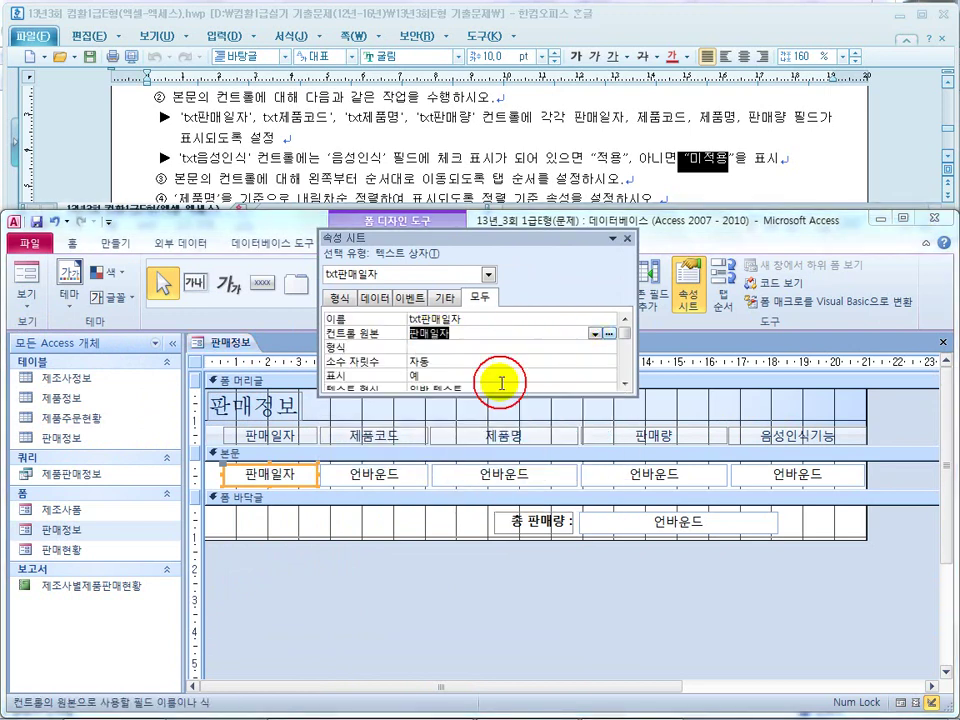
Set the control source of txt제품코드 to 제품코드 and that of txt제품명 to 제품명
click(421, 458)
click(595, 333)
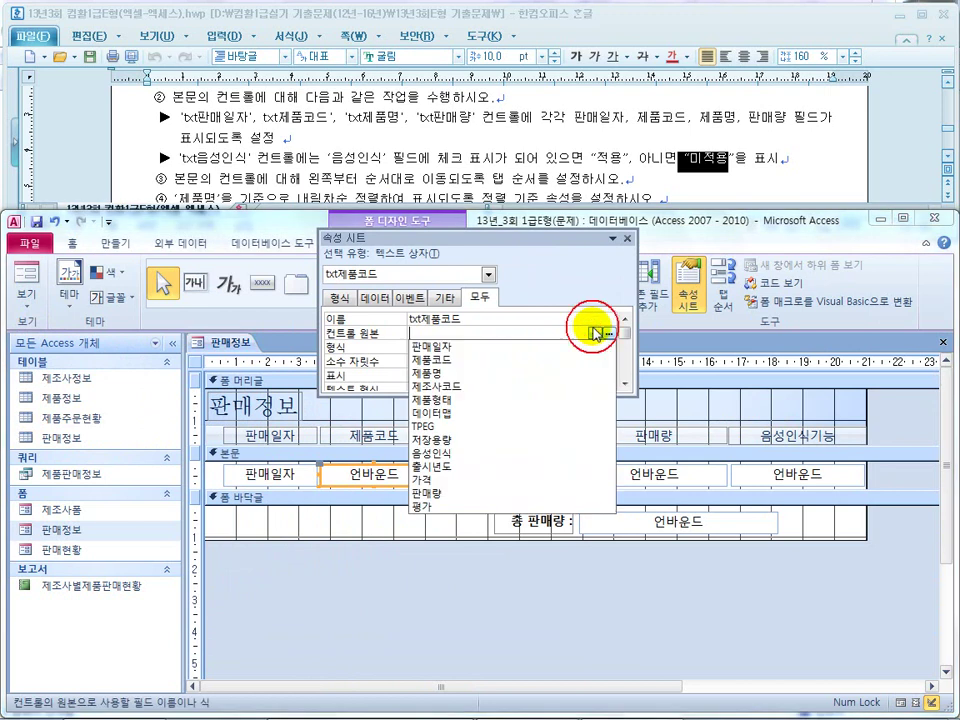
click(567, 358)
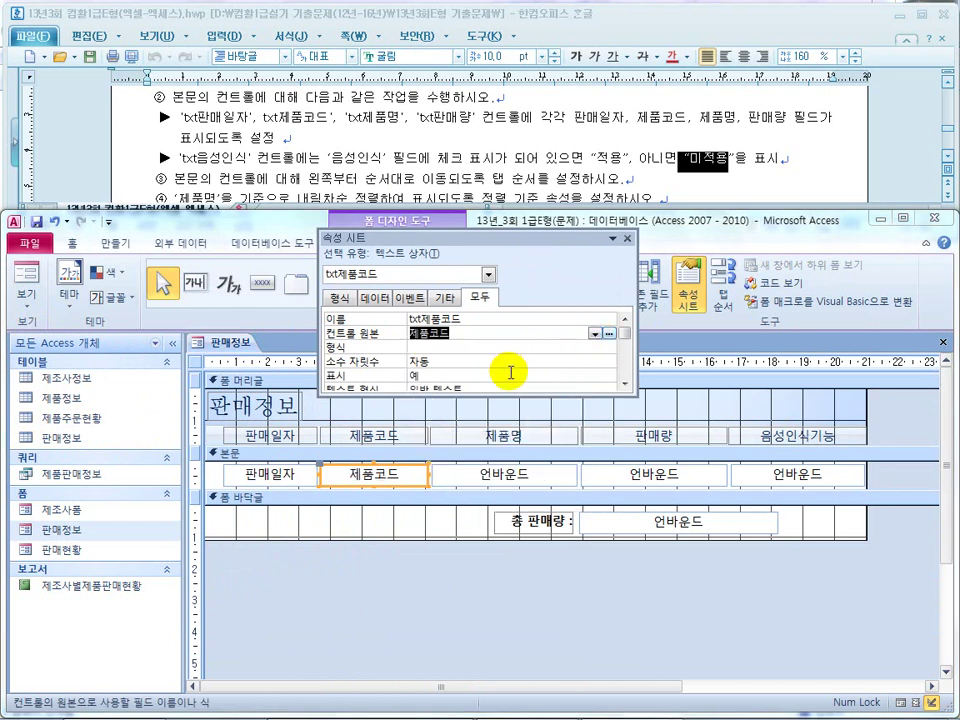
click(478, 475)
click(597, 336)
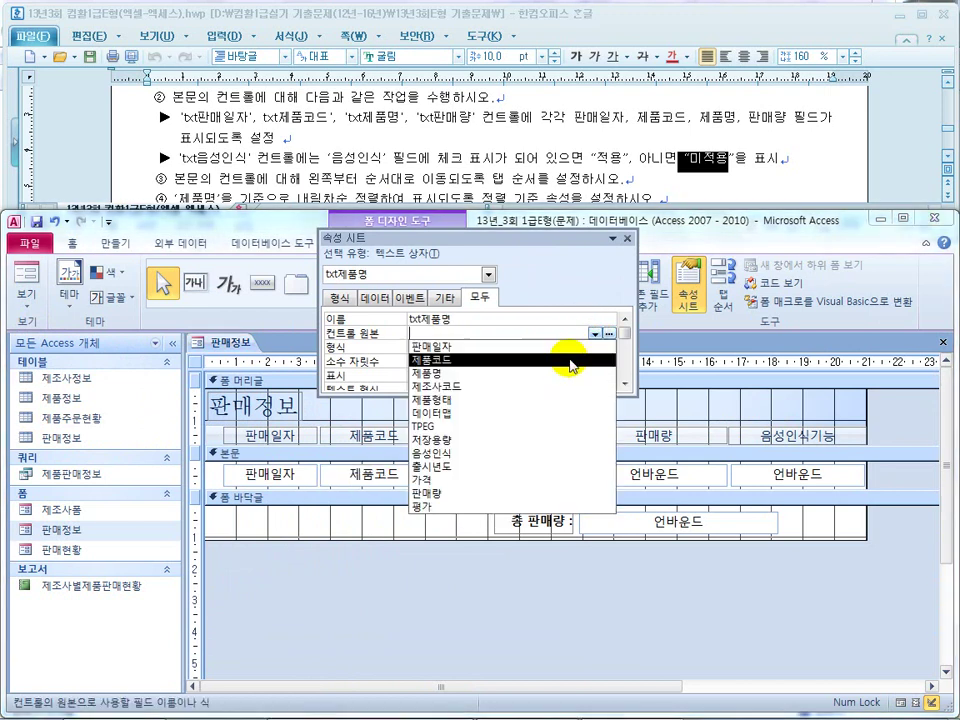
click(562, 371)
Set the control source of the txt판매량 text box to 판매량
click(606, 474)
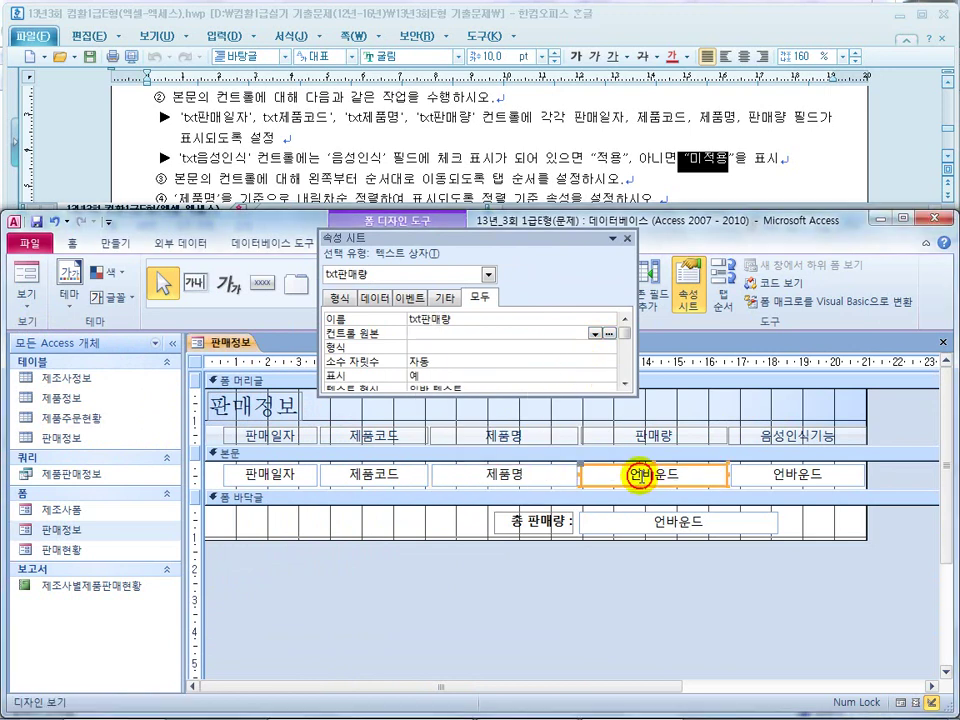
click(596, 333)
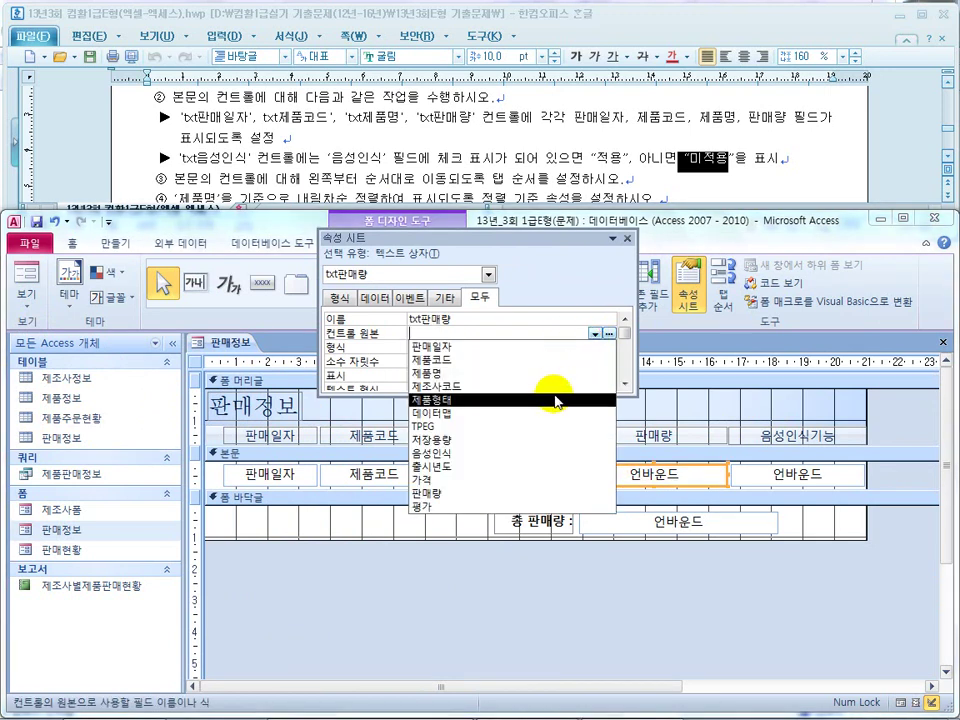
click(547, 493)
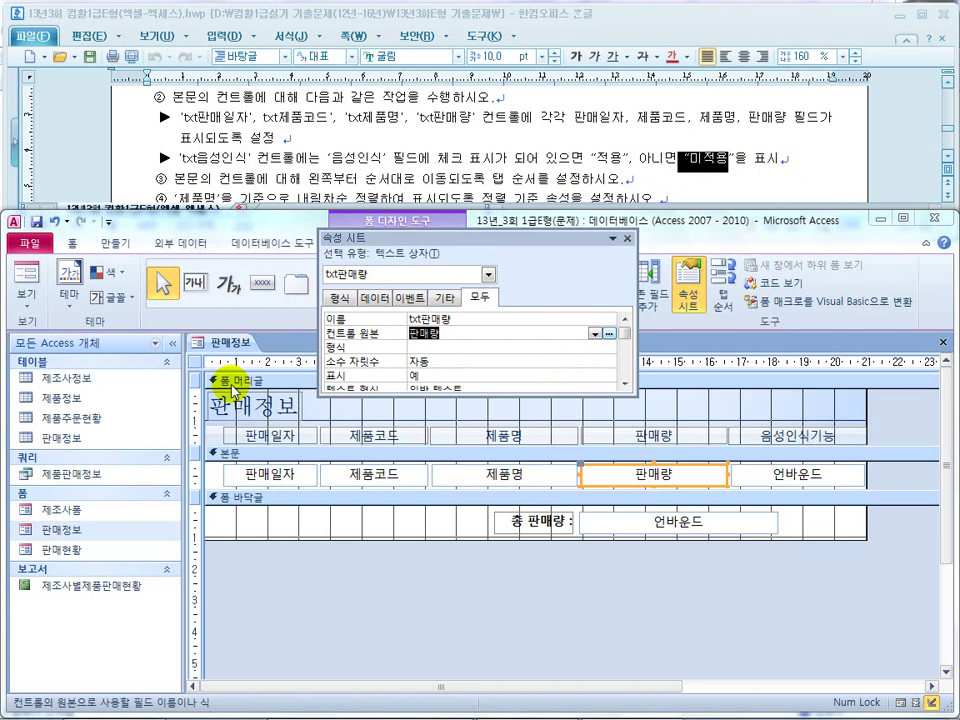
Check the form's record source, open the 제품판매정보 query to examine its 음성인식 checkbox values, and close the query
click(757, 478)
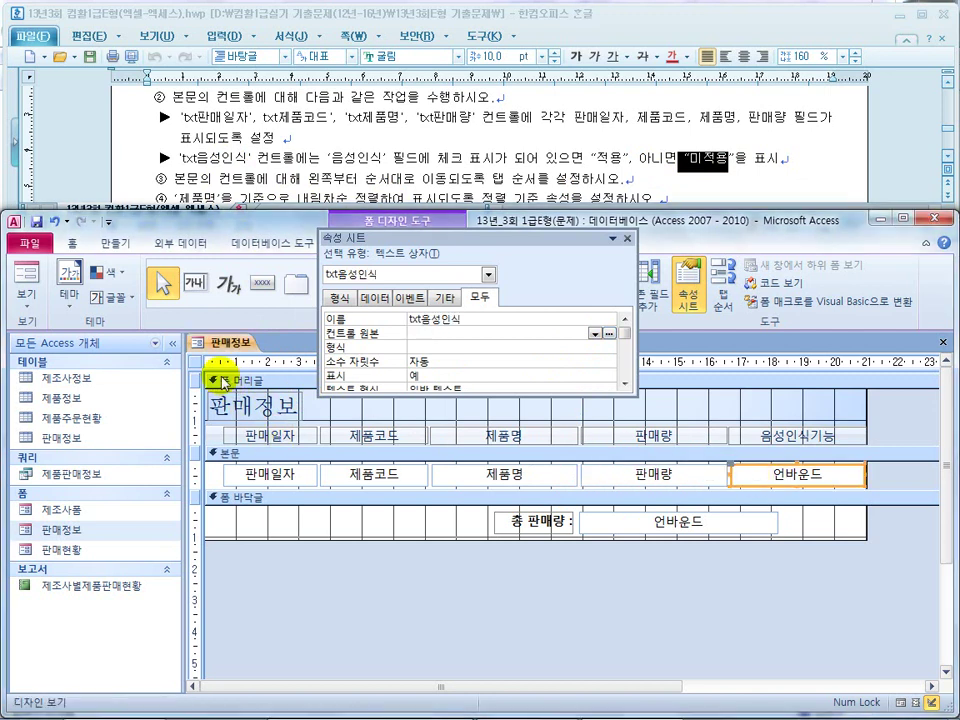
click(195, 364)
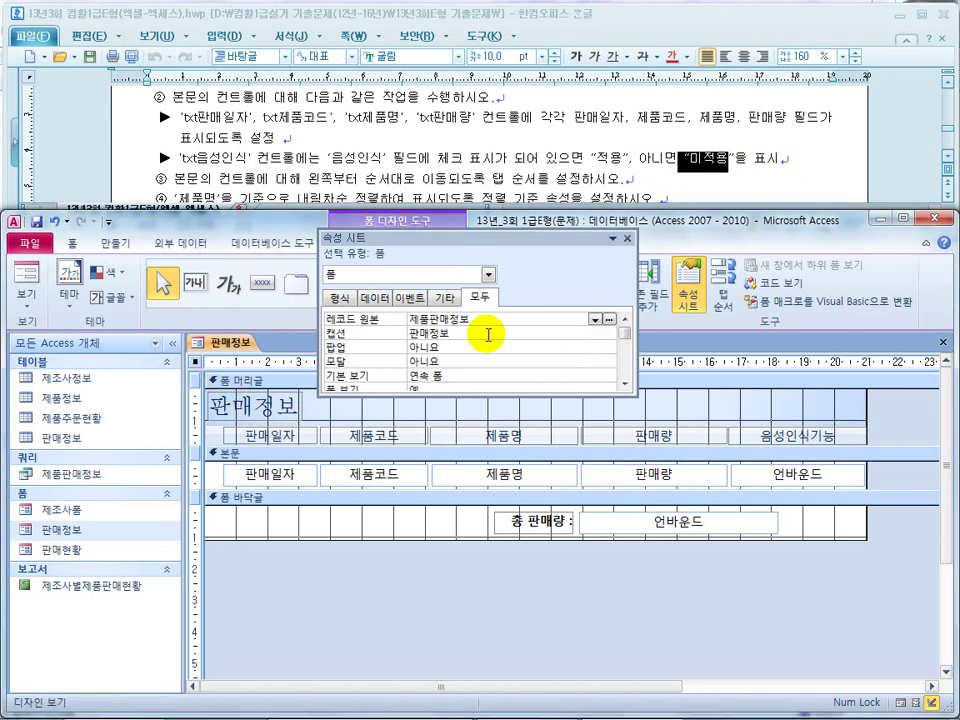
double_click(87, 478)
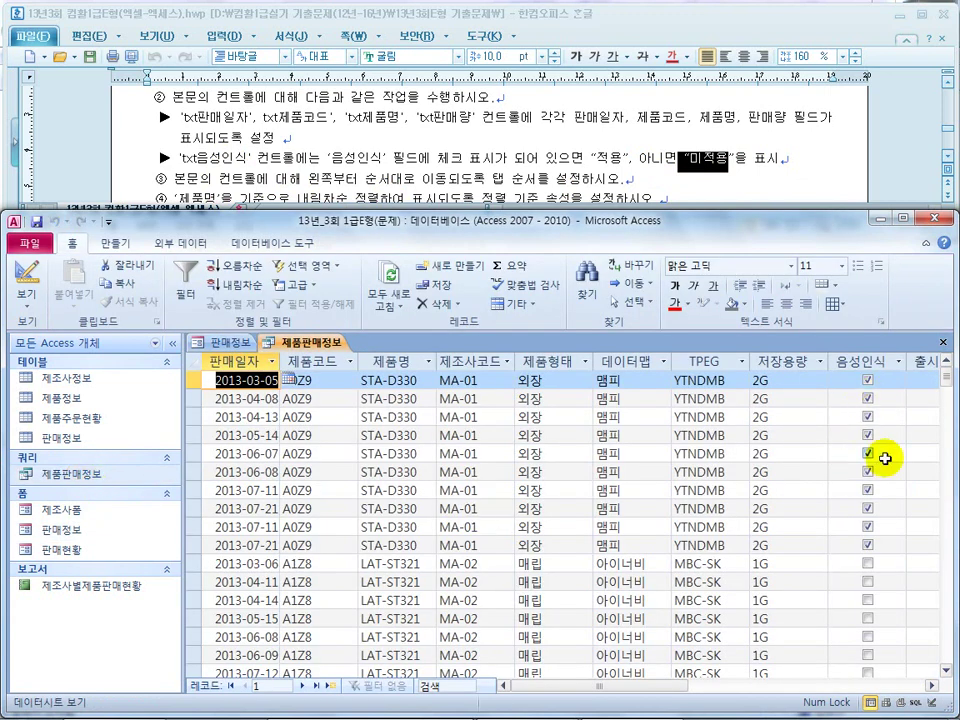
scroll(876, 428, down, 1)
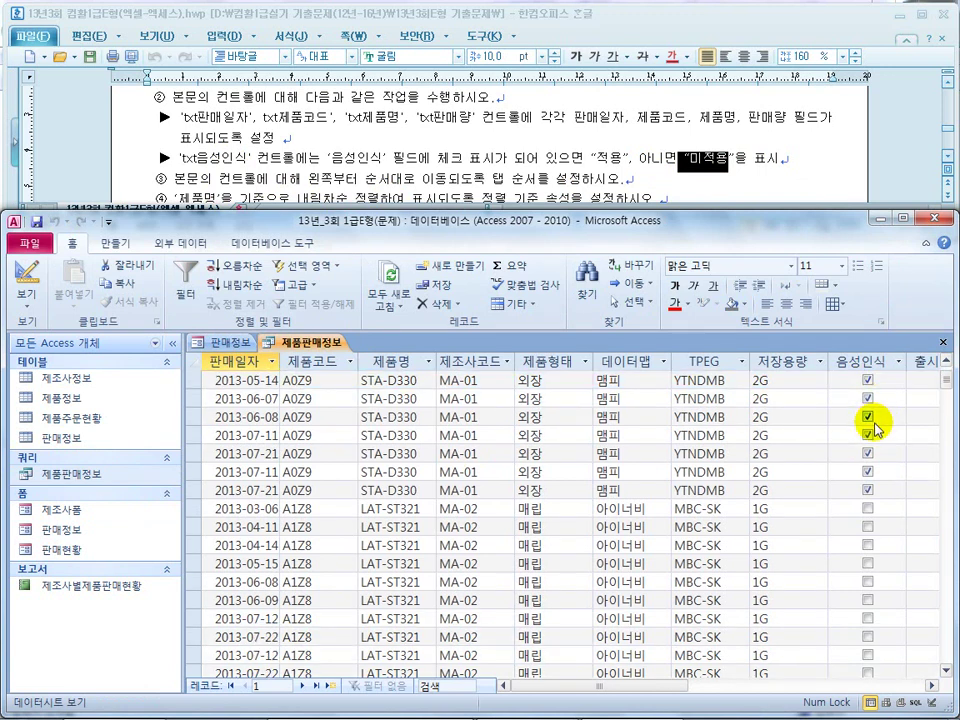
scroll(885, 570, down, 1)
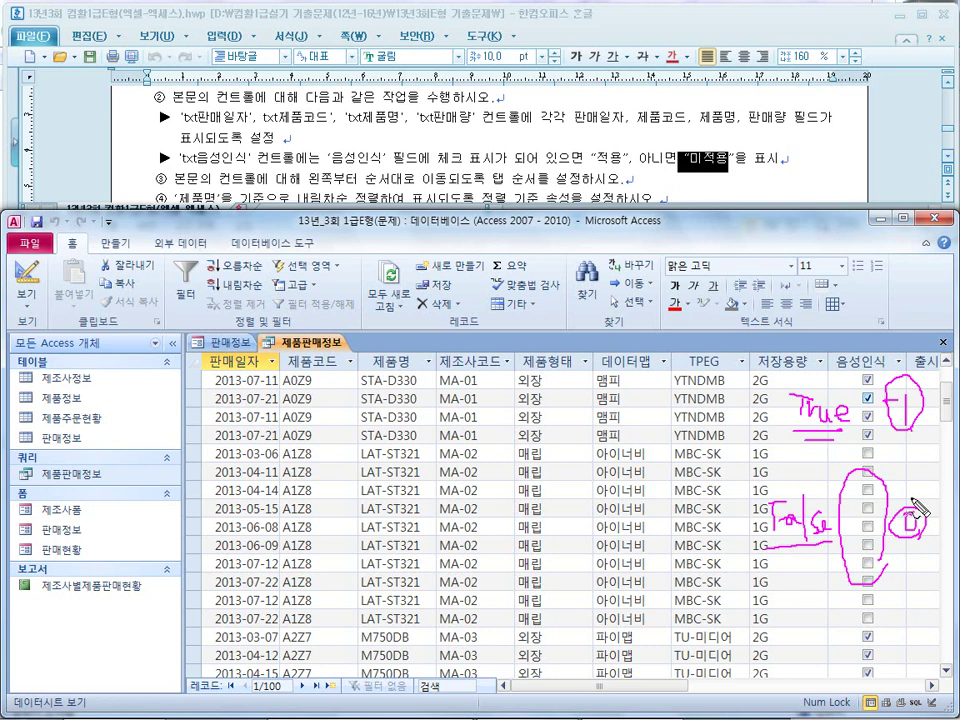
key(Escape)
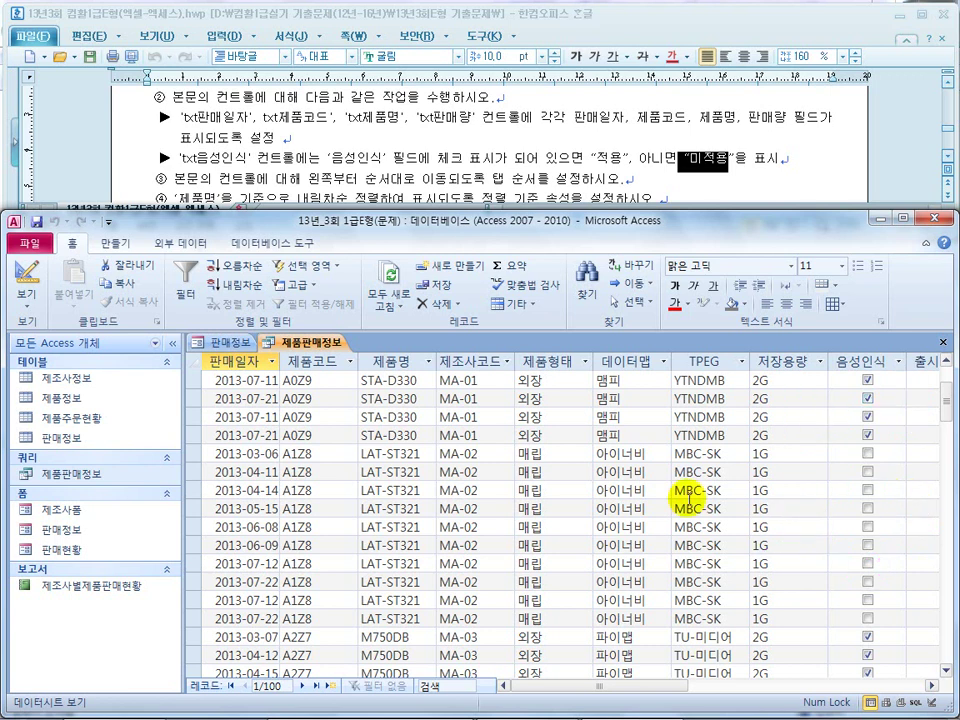
click(941, 342)
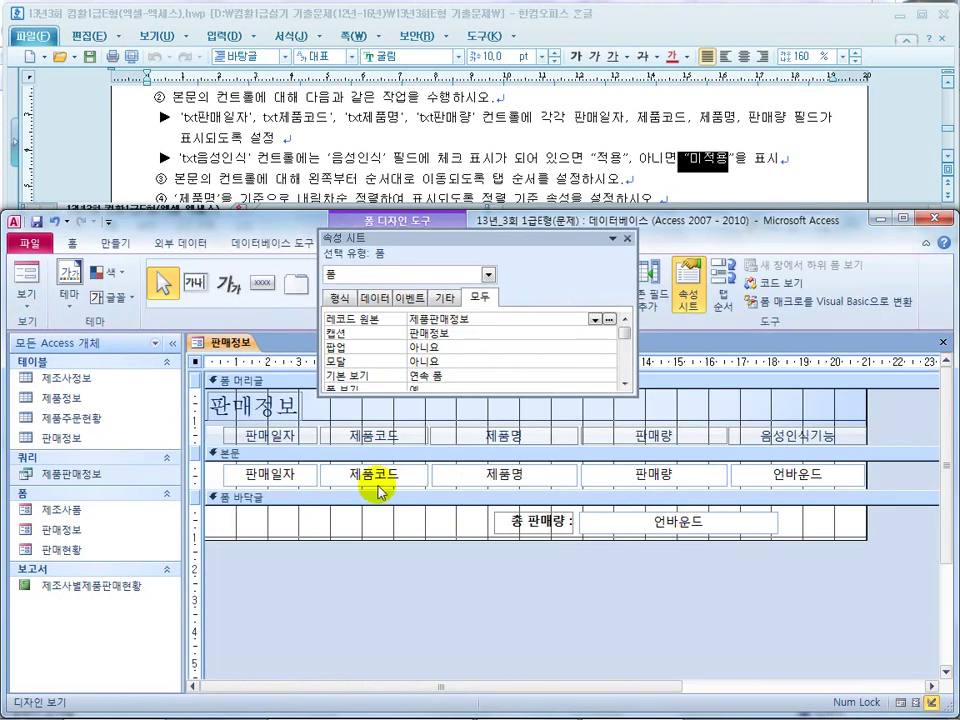
Set the control source of the txt음성인식 text box to =IIf([음성인식]=-1,"적용","미적용") and close its properties
click(754, 481)
click(437, 337)
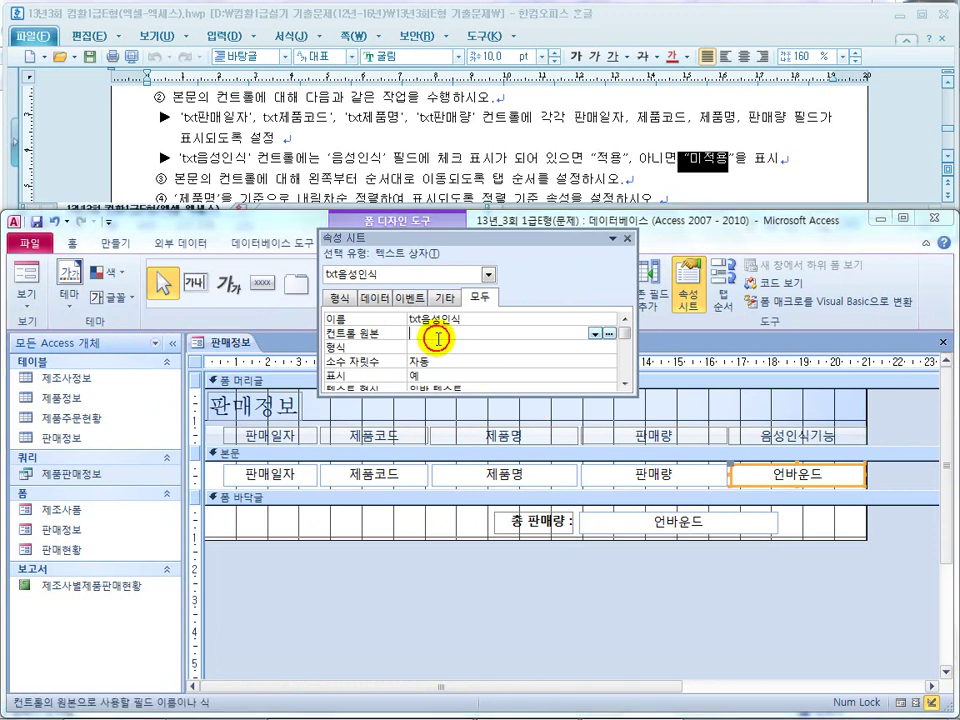
text(=iif)
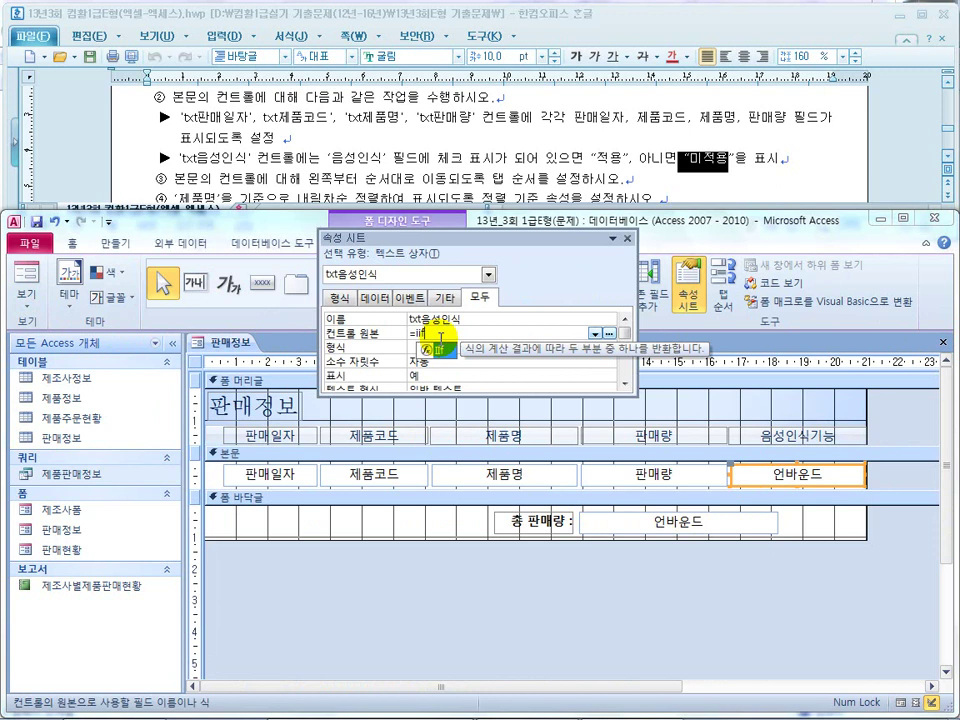
text(()
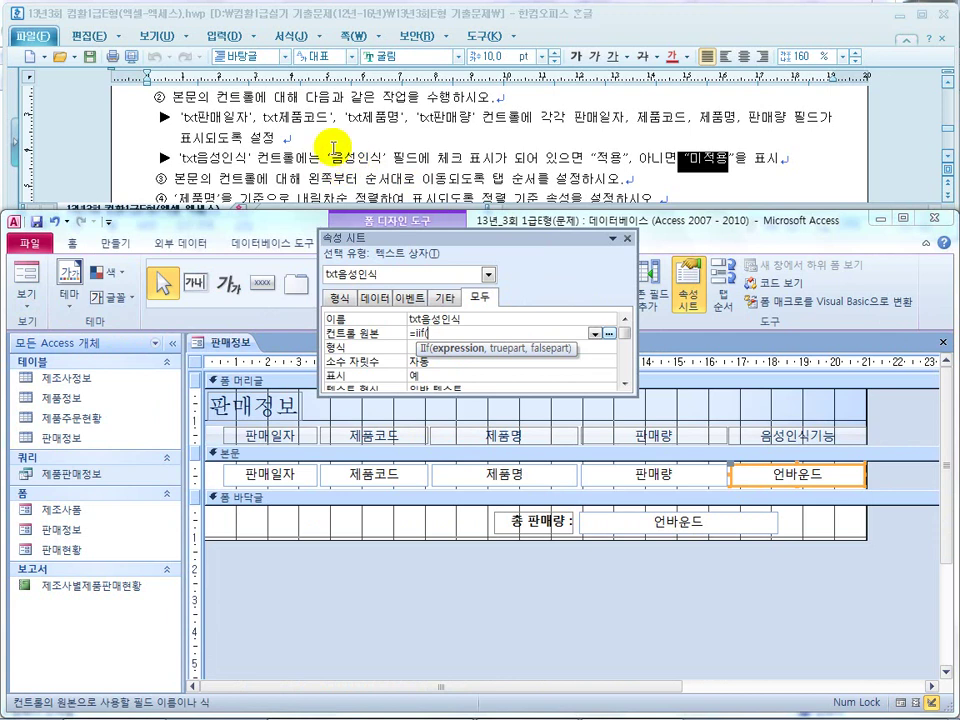
click(165, 477)
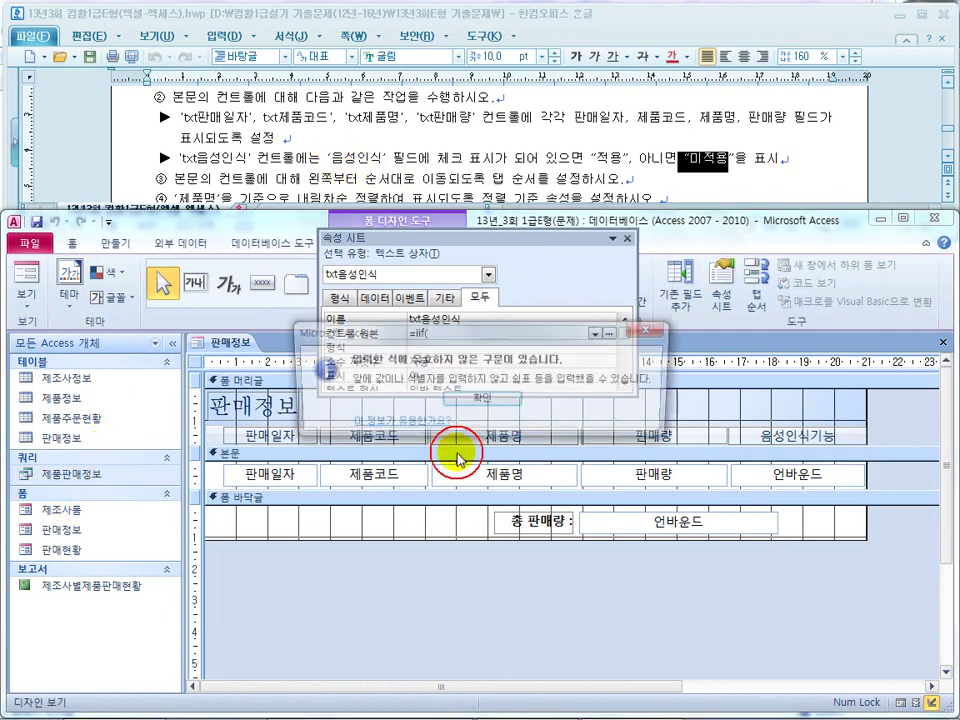
click(654, 332)
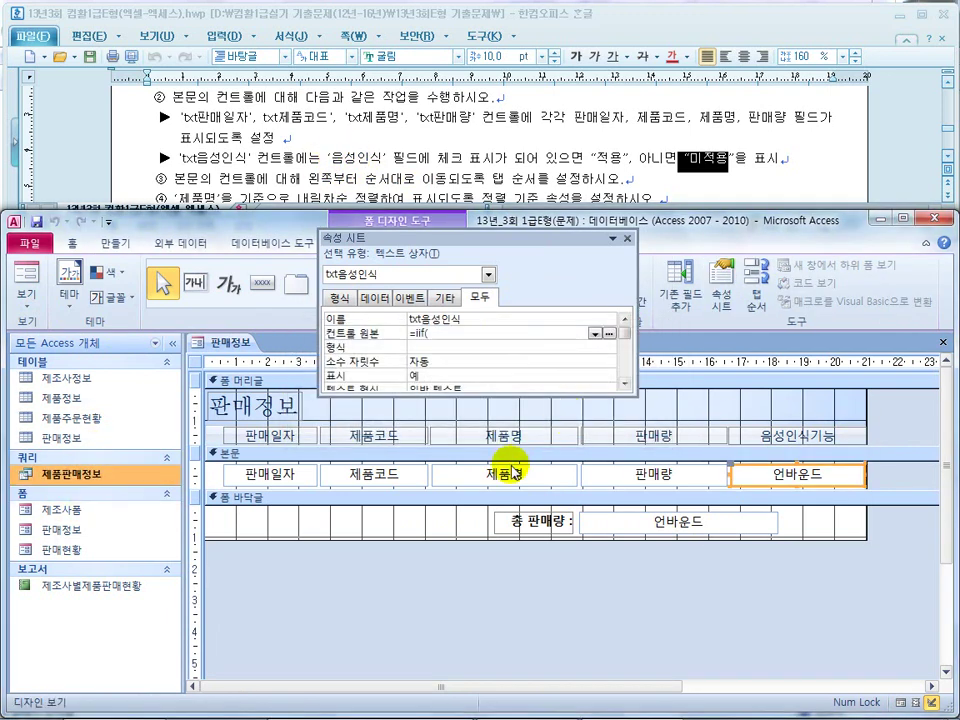
click(453, 338)
text(ㅇ으)
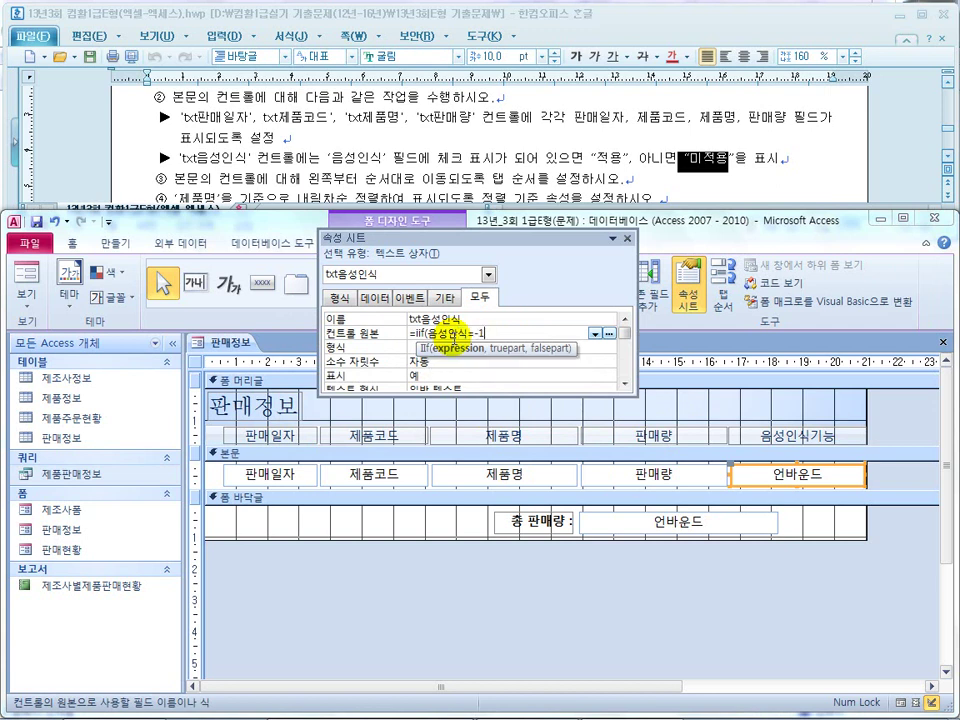
text(,"적용","미적용)
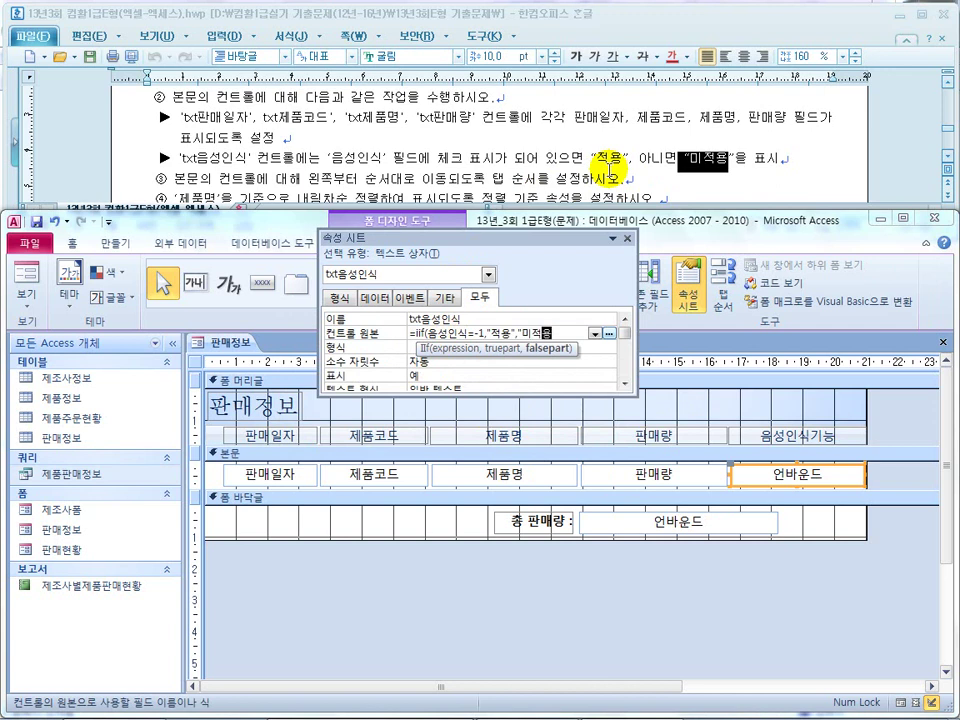
text())
key(Return)
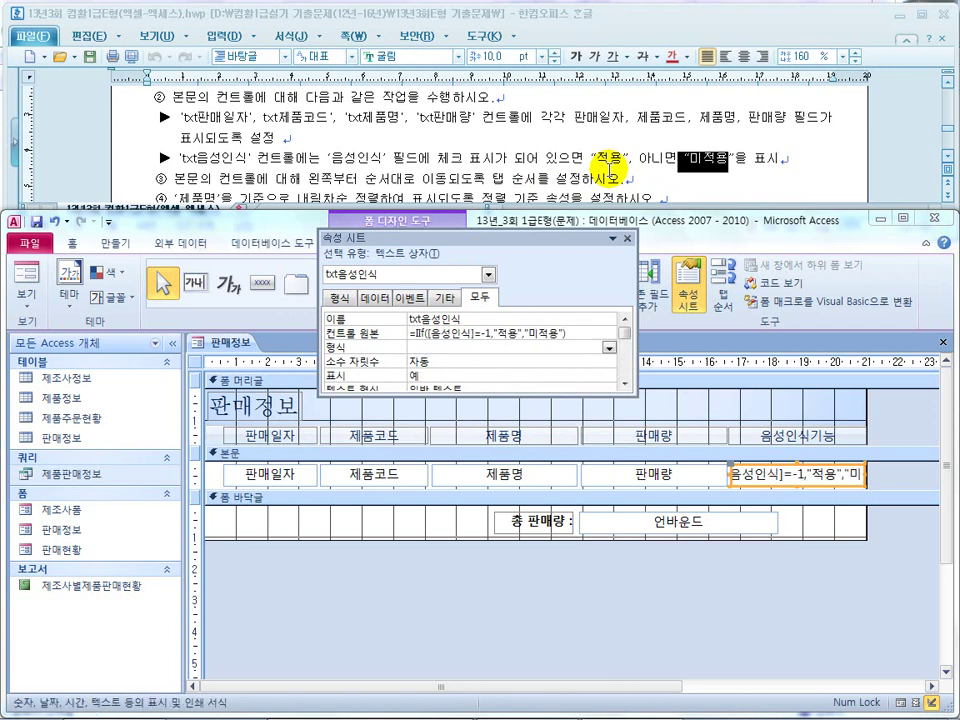
drag(470, 334, 446, 335)
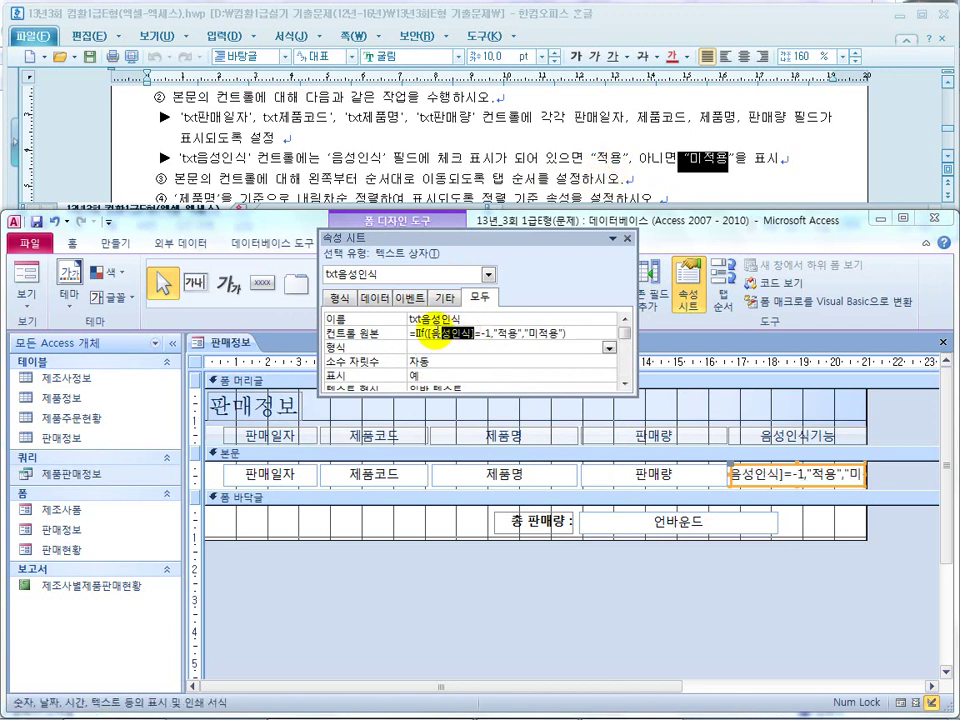
click(486, 339)
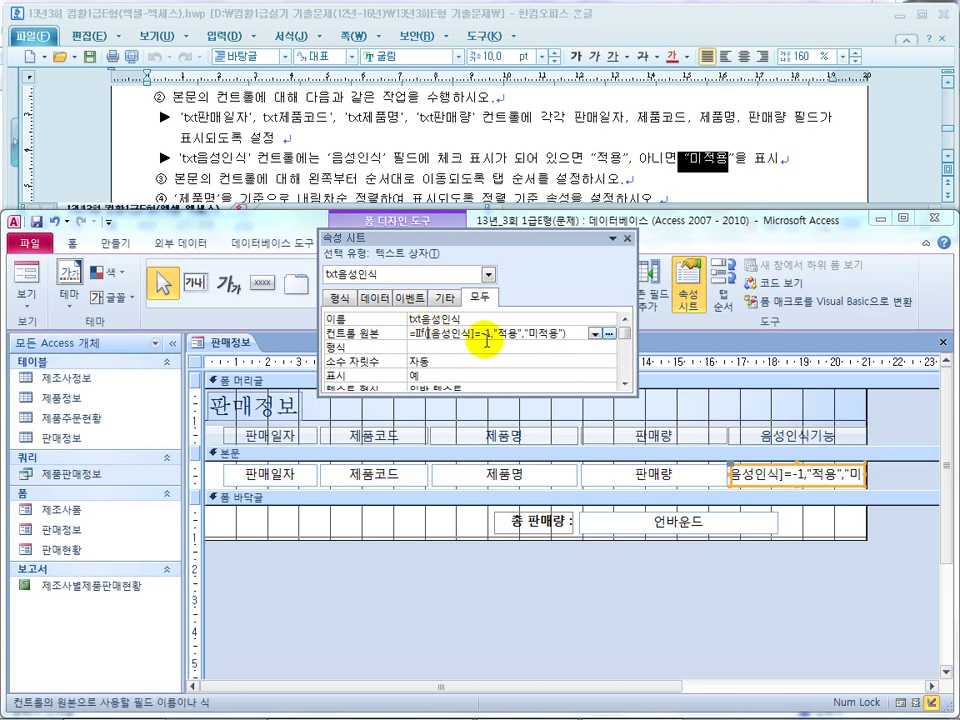
click(627, 239)
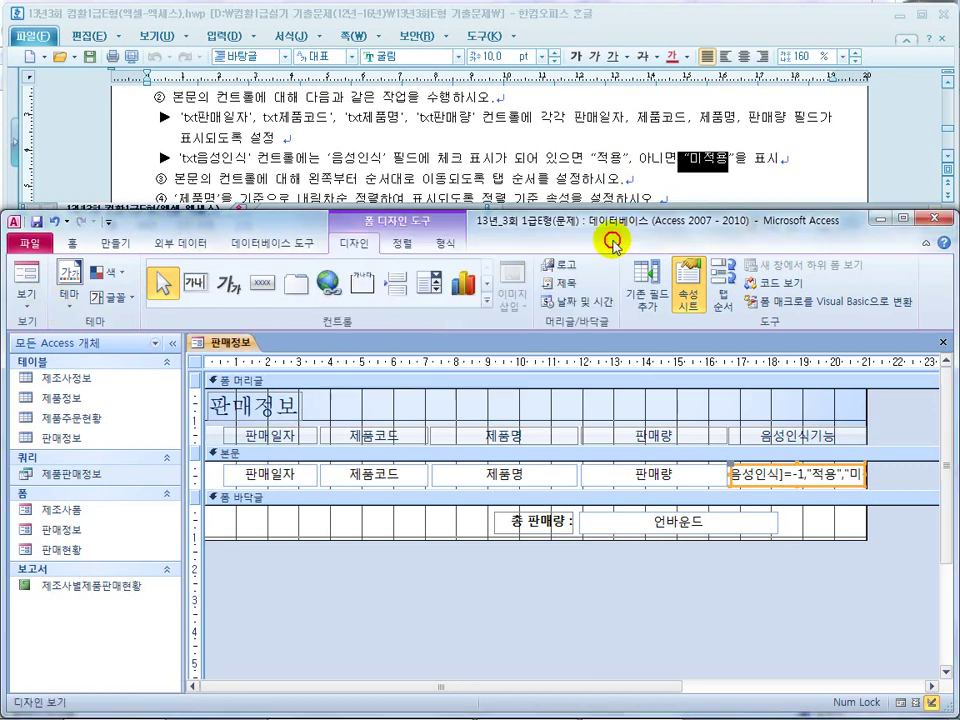
View the 판매정보 form's records, compare the 음성인식기능 column with the 제품판매정보 query's checkboxes, and return to the form's design
click(24, 272)
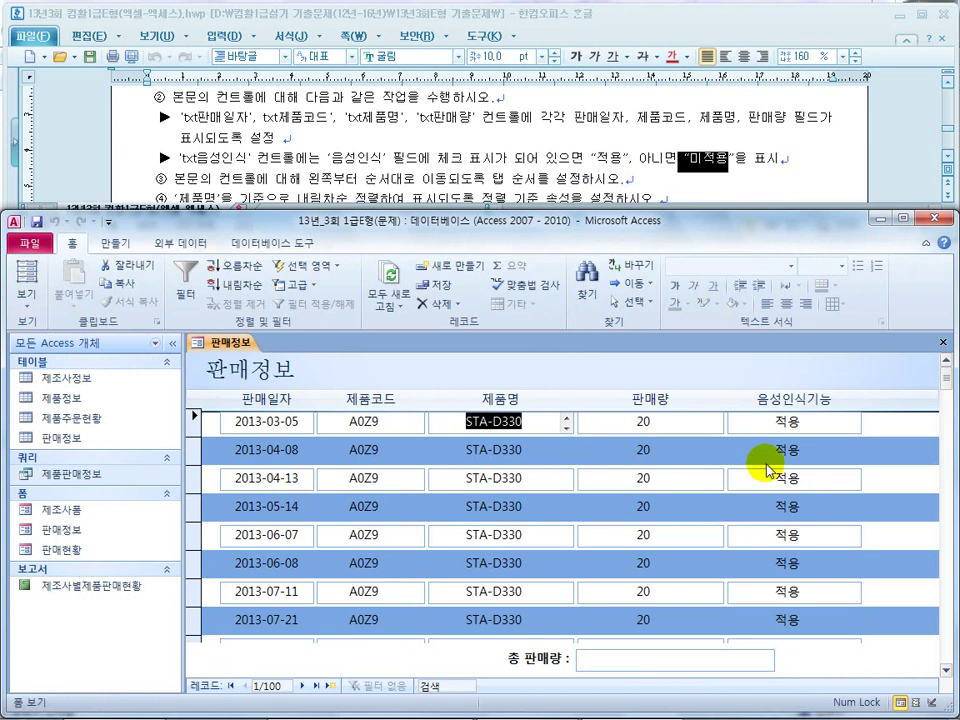
scroll(825, 574, down, 3)
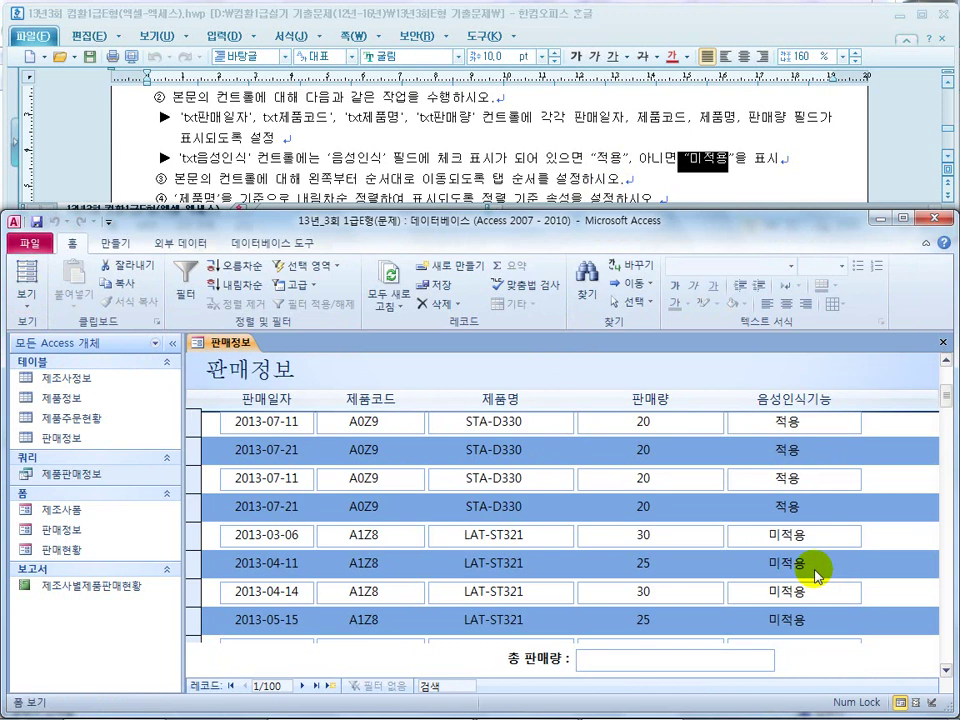
double_click(70, 476)
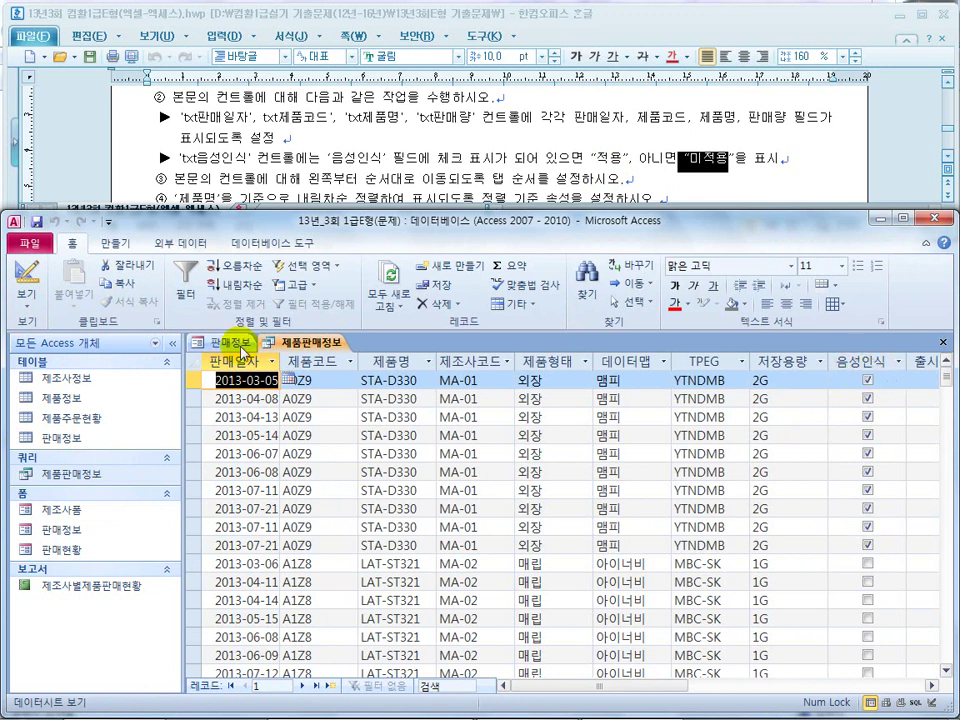
click(943, 345)
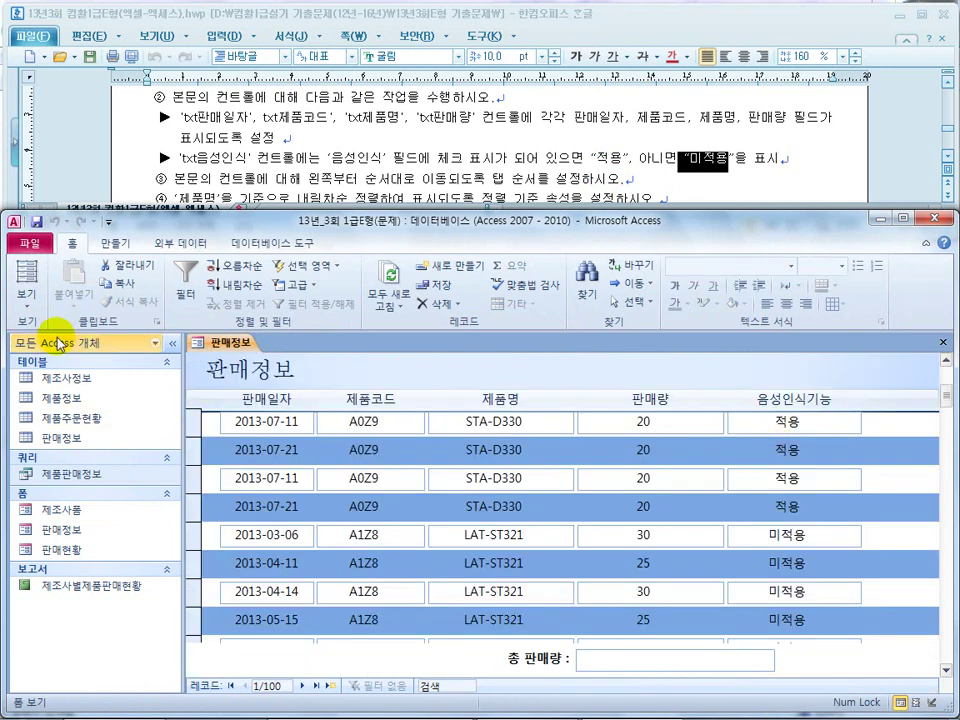
click(26, 295)
click(40, 410)
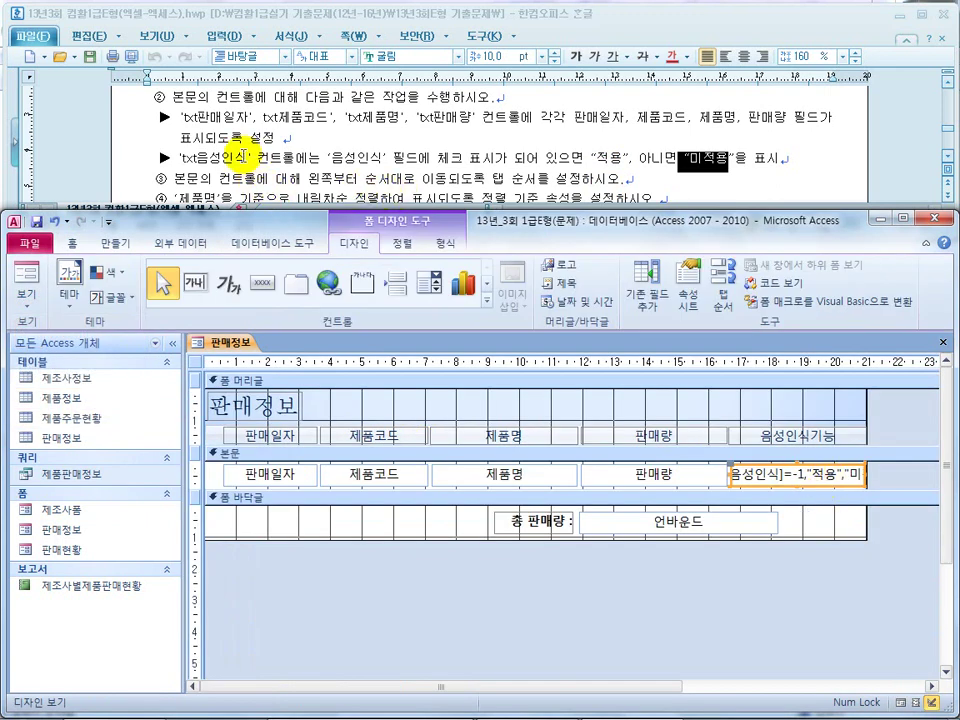
Check the tab order requirement in the exam document and apply the automatic tab order to the form's 본문 section
click(213, 175)
scroll(213, 175, down, 1)
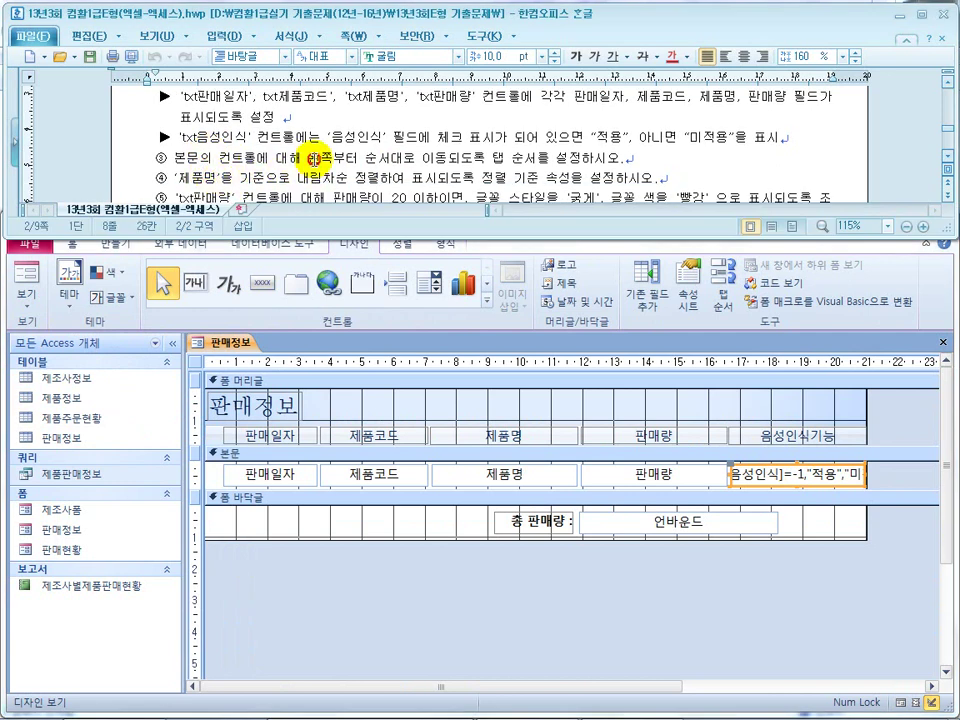
drag(310, 158, 462, 160)
click(520, 160)
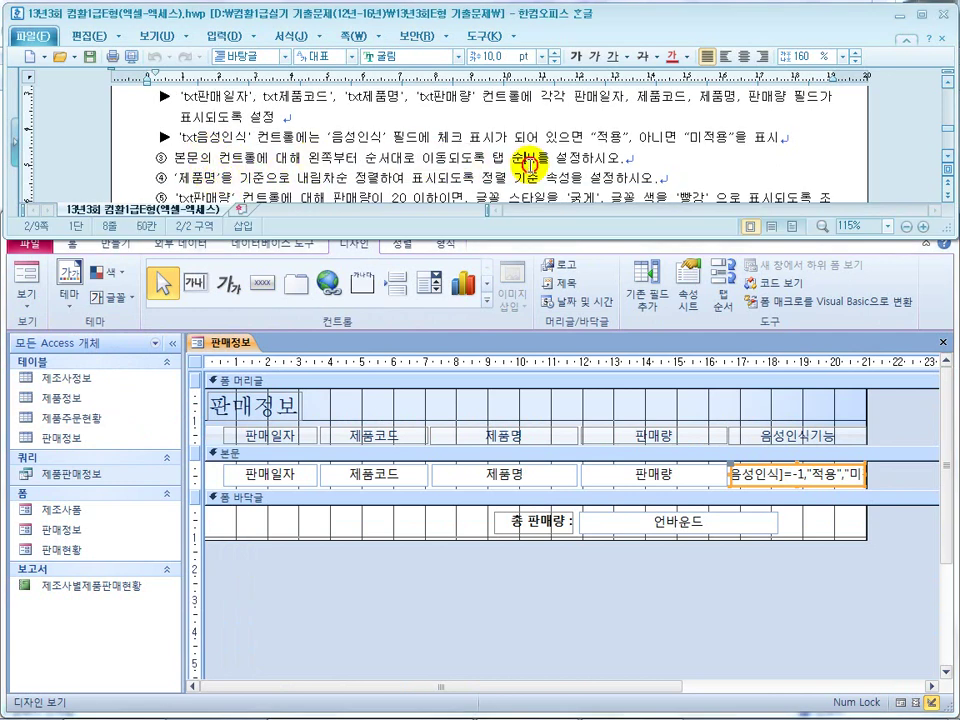
click(525, 247)
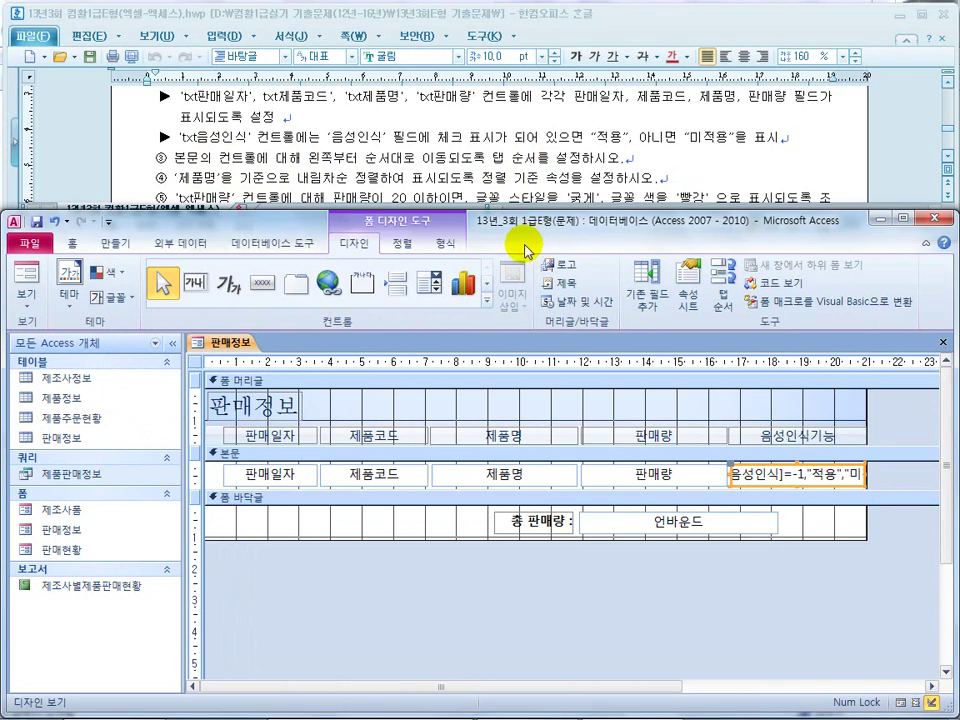
click(725, 296)
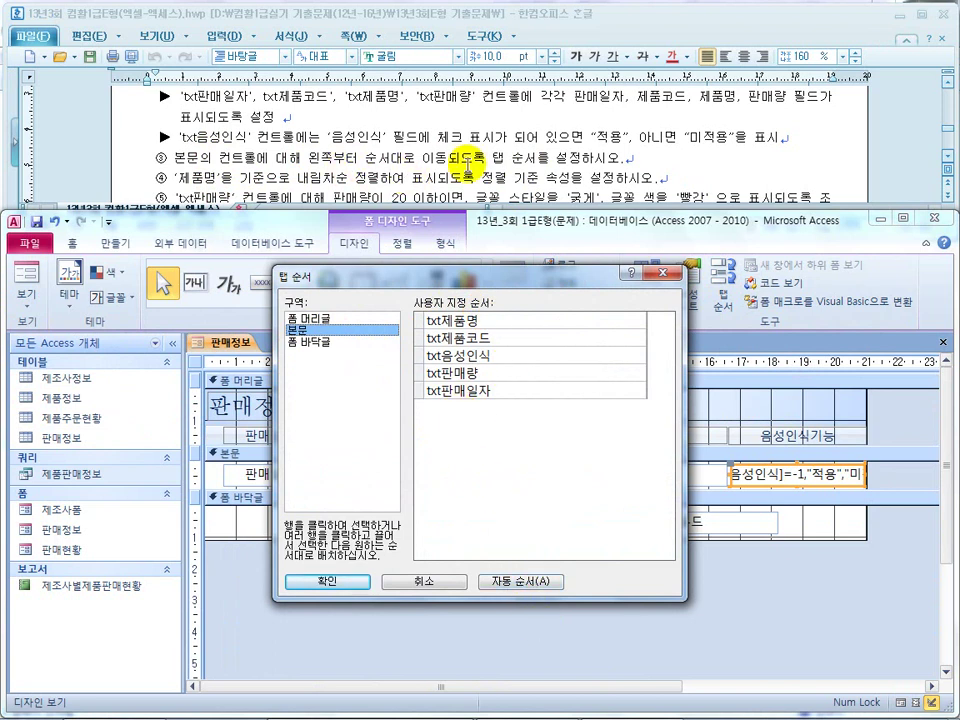
click(510, 582)
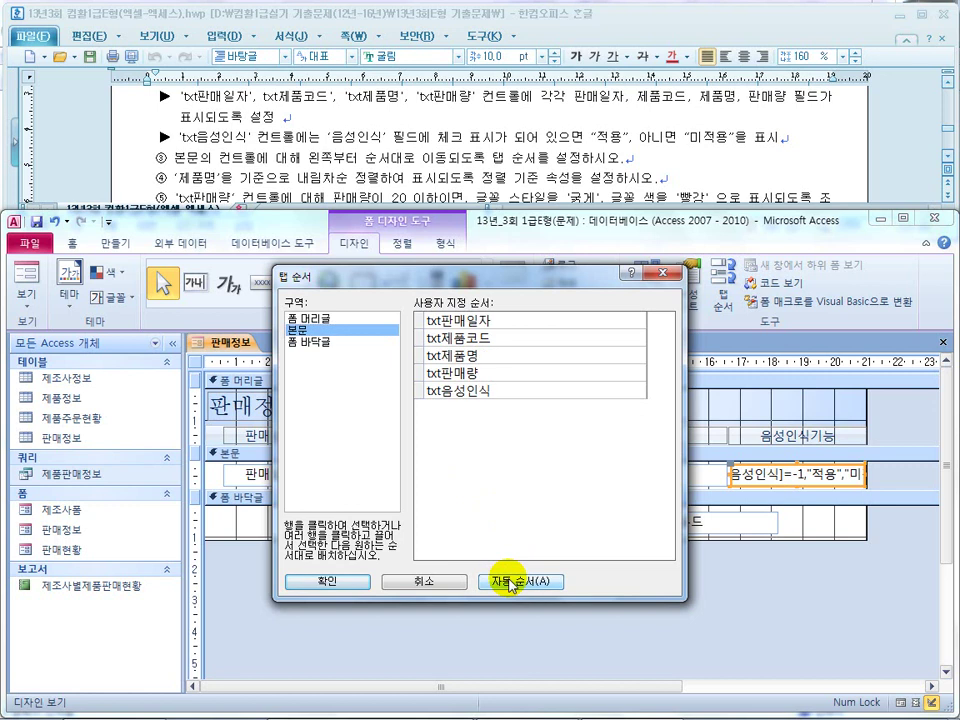
drag(500, 278, 635, 97)
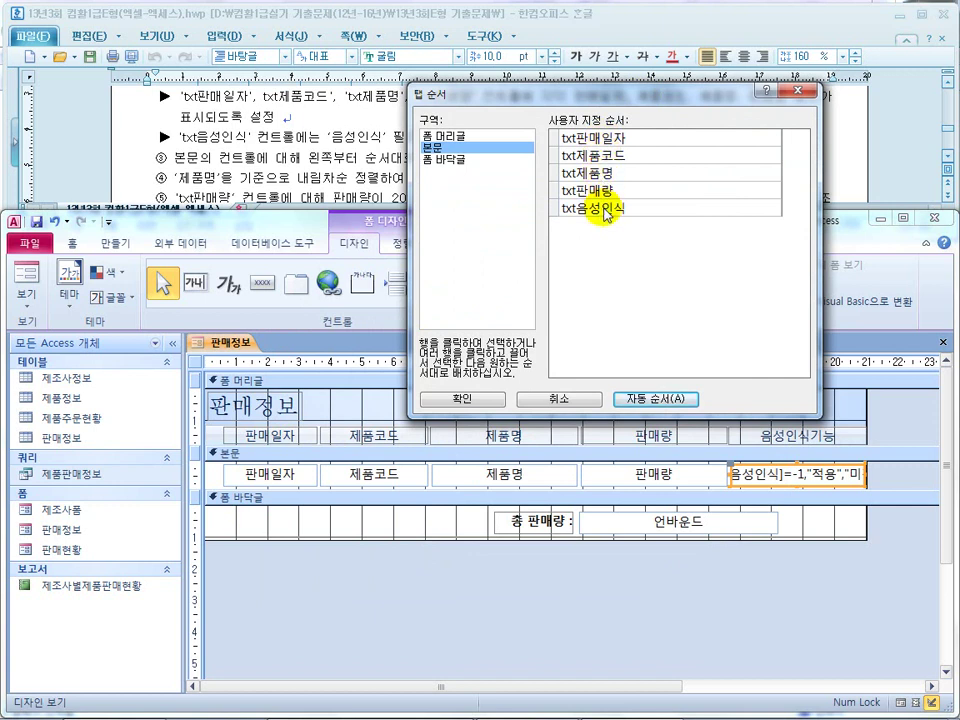
click(556, 155)
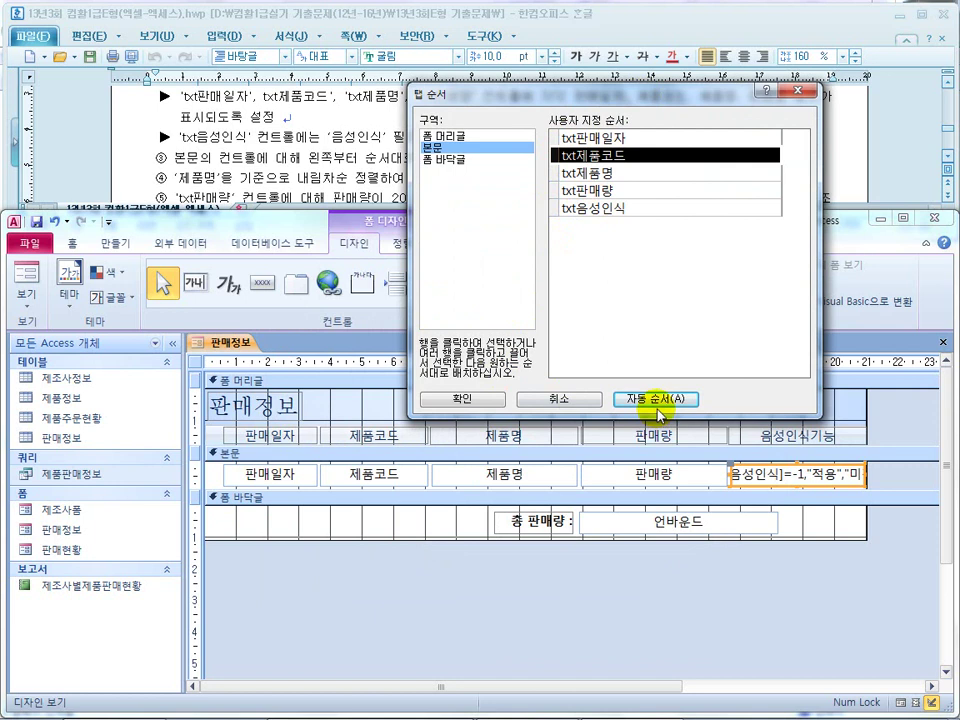
click(459, 401)
Check the sorting requirement in the exam document and set the 판매정보 form's 정렬 기준 property to 제품명 Desc
click(368, 159)
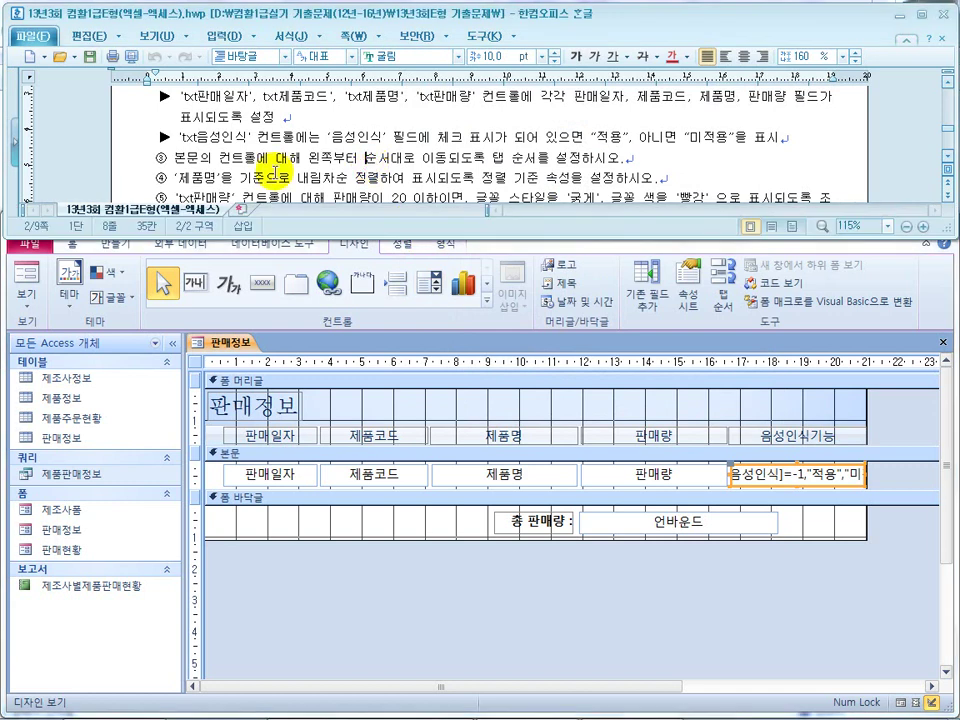
drag(145, 178, 285, 178)
click(396, 180)
scroll(396, 183, down, 1)
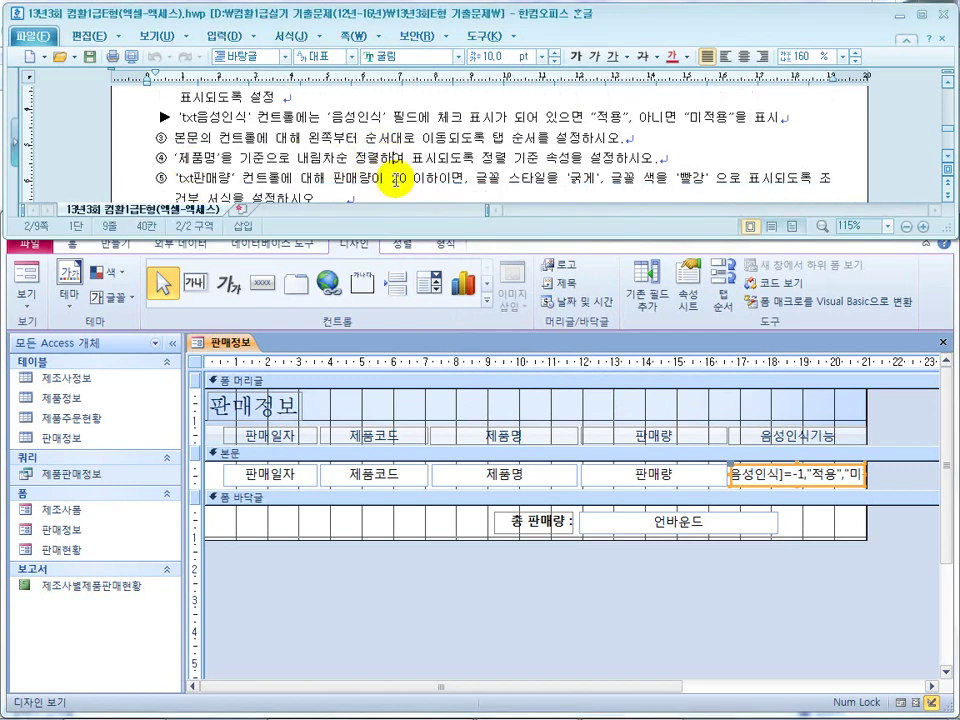
drag(557, 158, 477, 158)
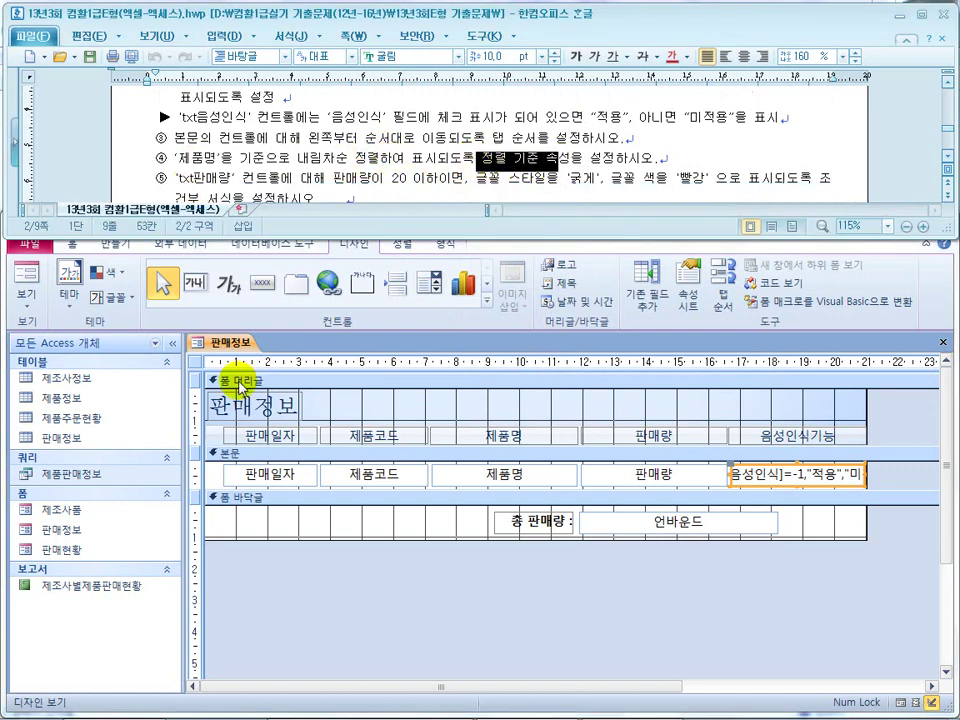
click(195, 368)
double_click(195, 368)
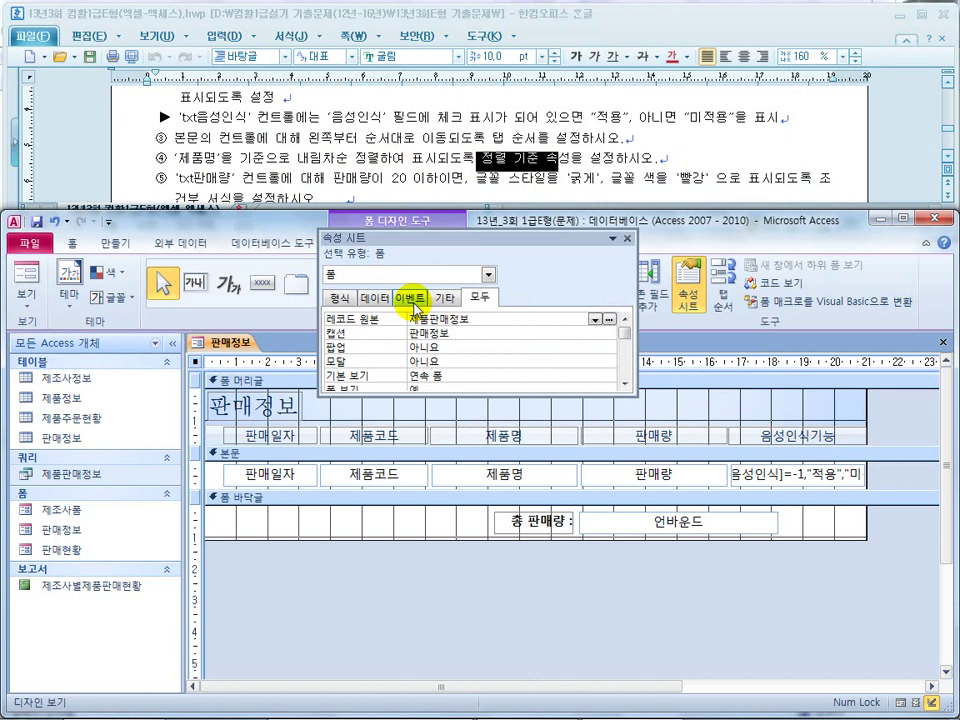
click(375, 297)
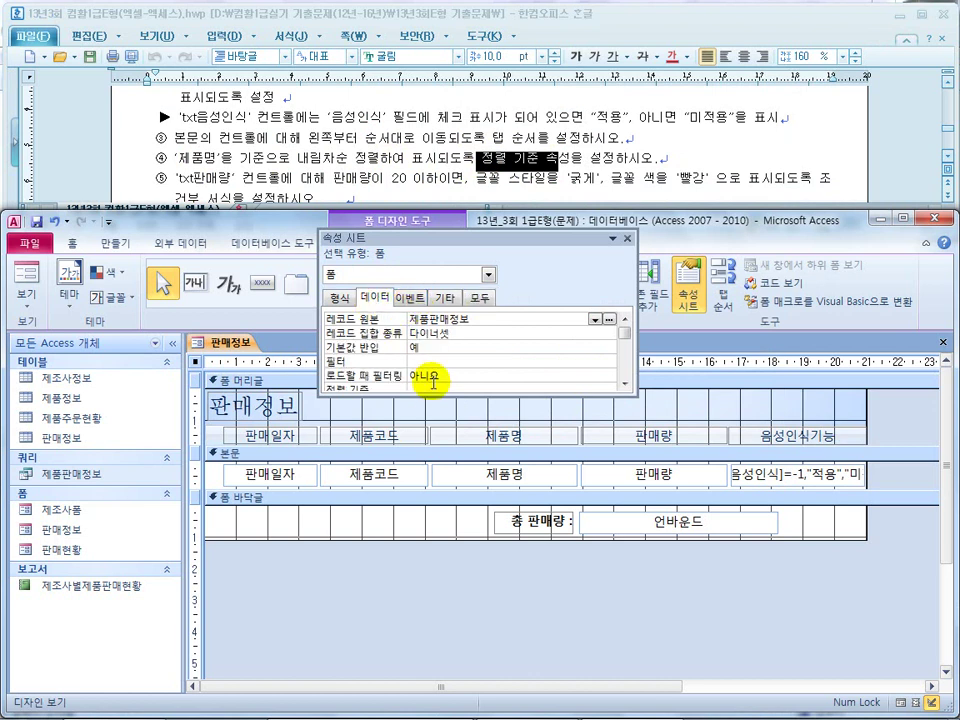
drag(432, 397, 430, 429)
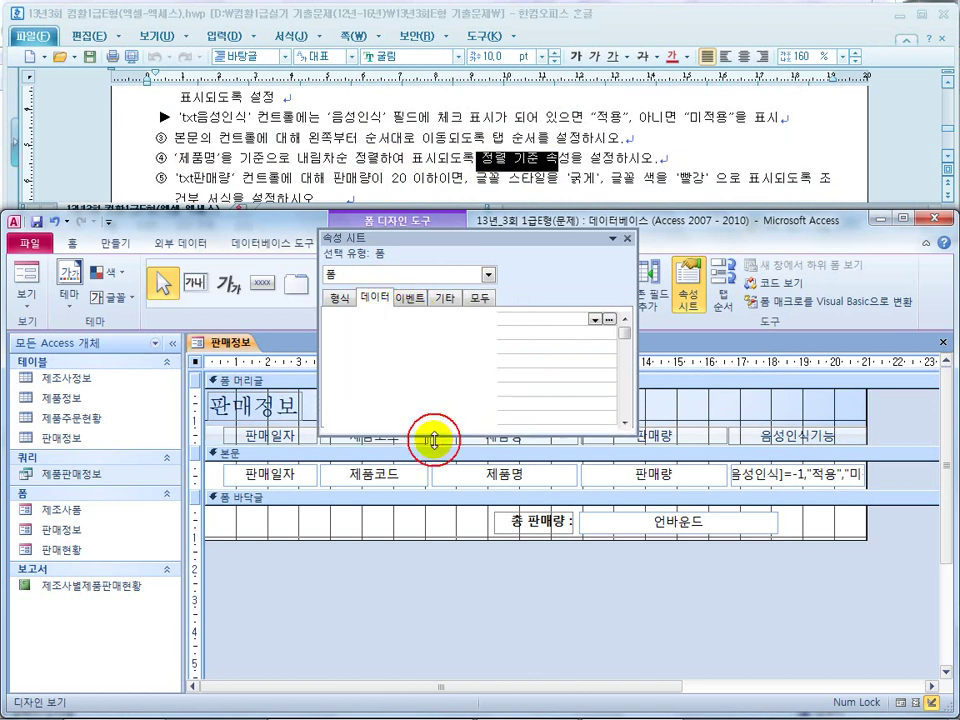
click(437, 404)
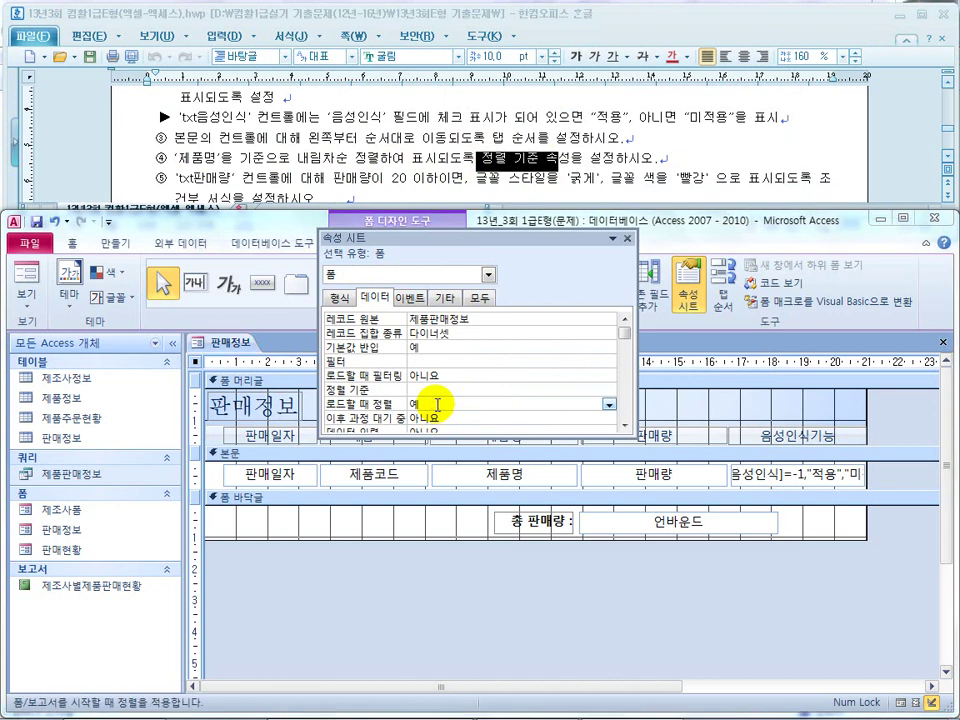
click(417, 390)
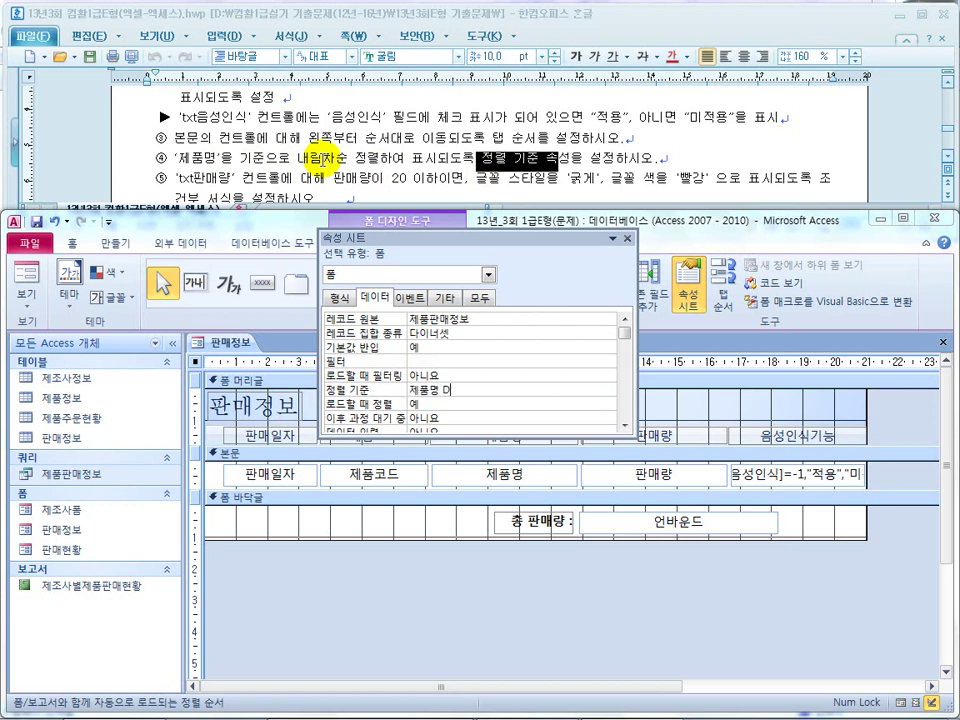
key(Return)
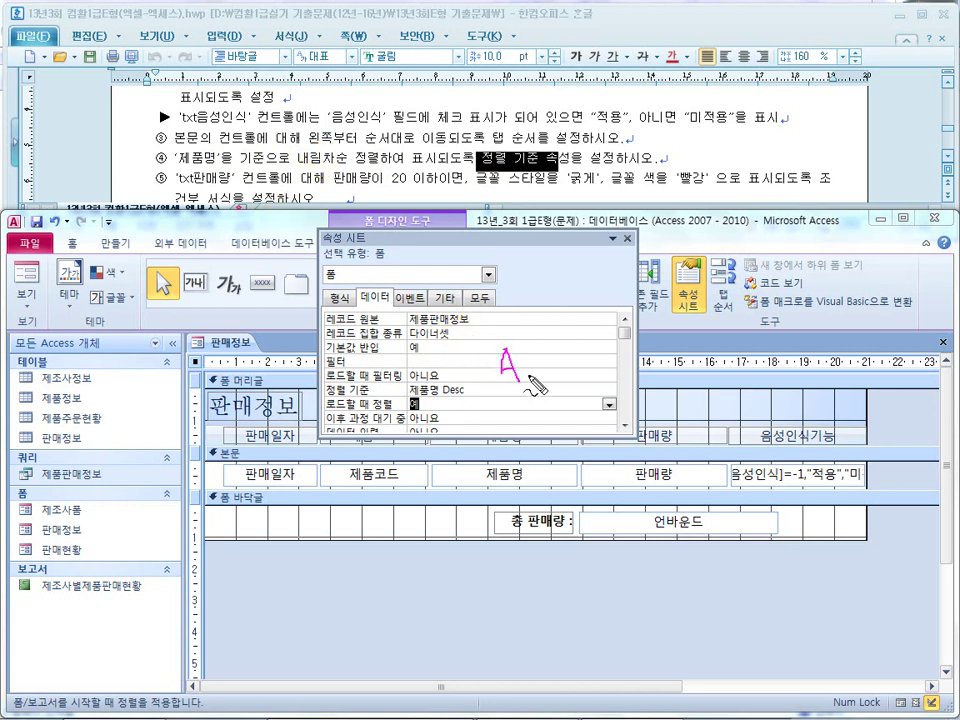
mouse_move(548, 356)
mouse_down()
mouse_move(532, 376)
mouse_move(562, 396)
mouse_up()
drag(508, 405, 540, 405)
mouse_move(535, 330)
mouse_down()
mouse_move(560, 386)
mouse_move(552, 395)
mouse_up()
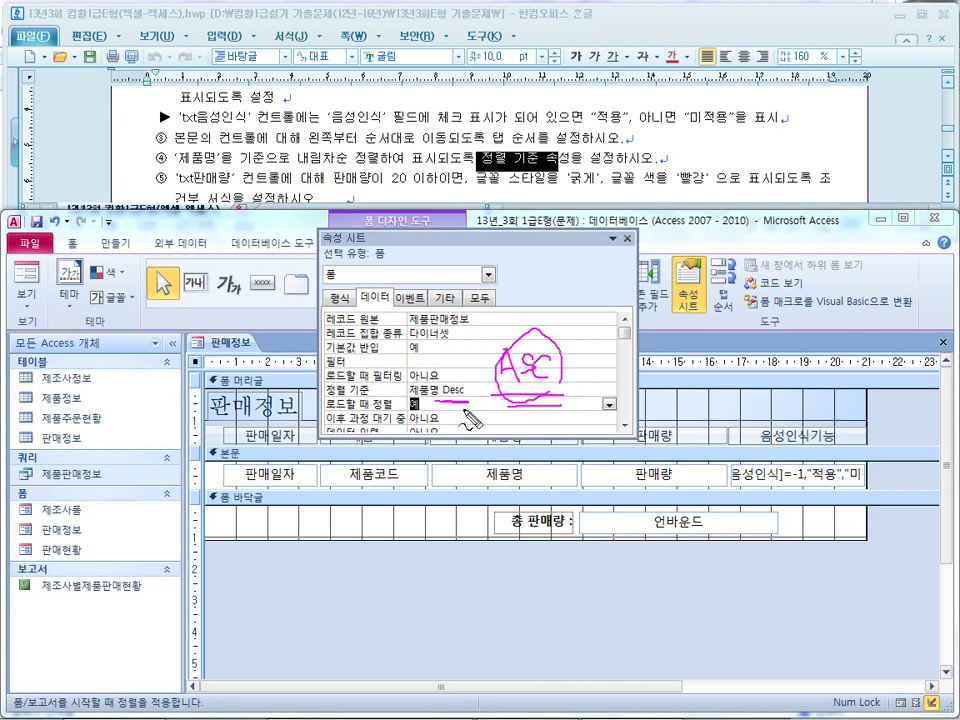
key(Escape)
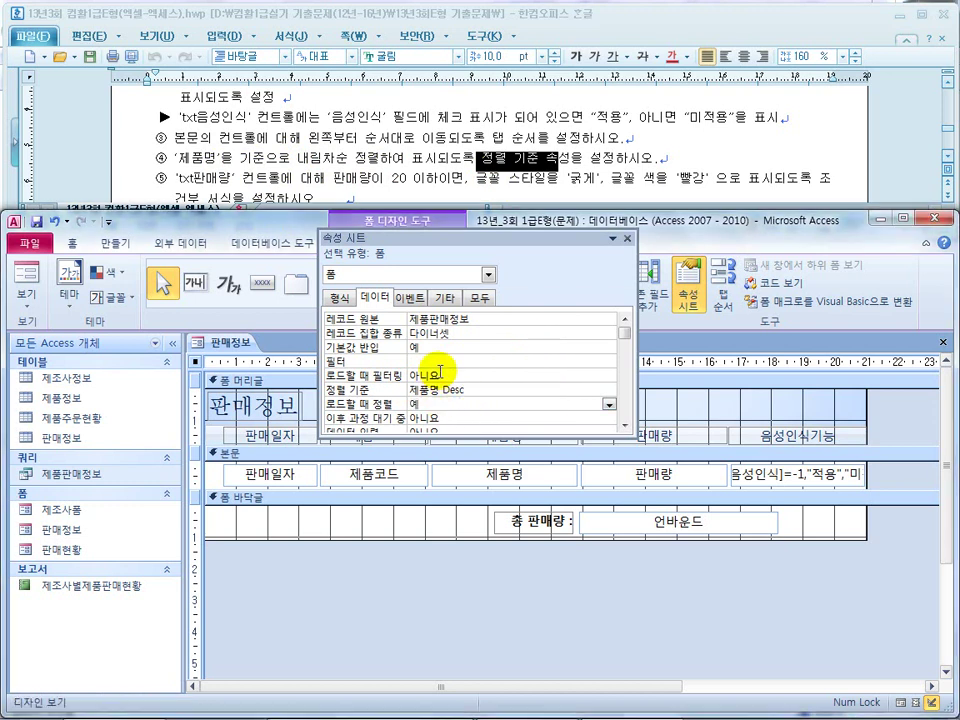
Close the form's property sheet and check the conditional formatting requirement for txt판매량 in the exam document
click(627, 238)
click(259, 198)
drag(190, 178, 328, 178)
drag(438, 179, 328, 177)
click(655, 477)
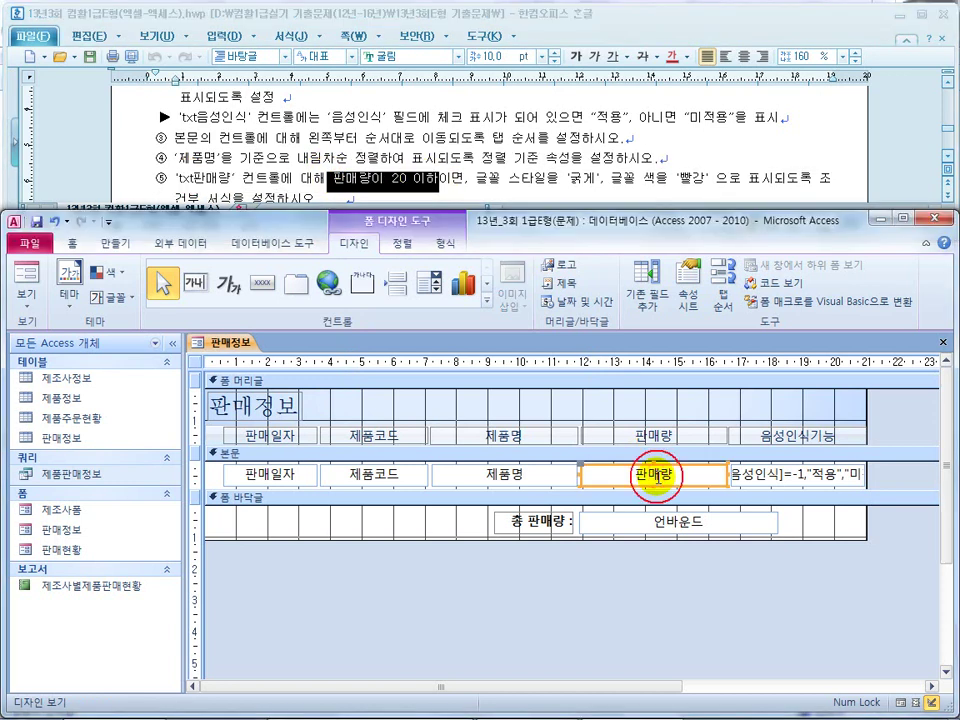
click(500, 188)
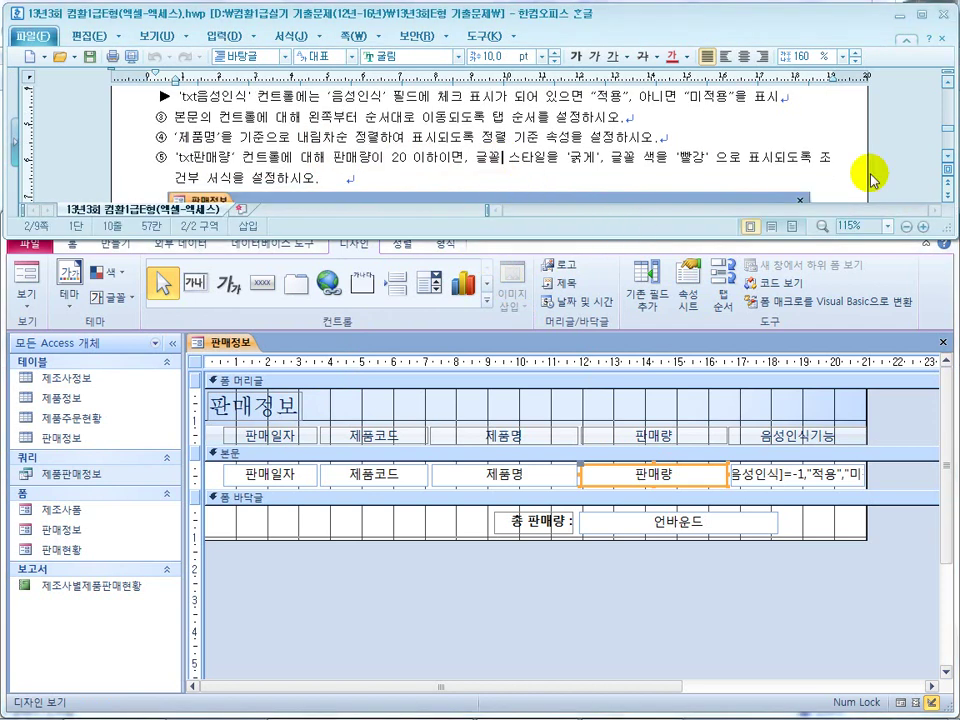
click(945, 152)
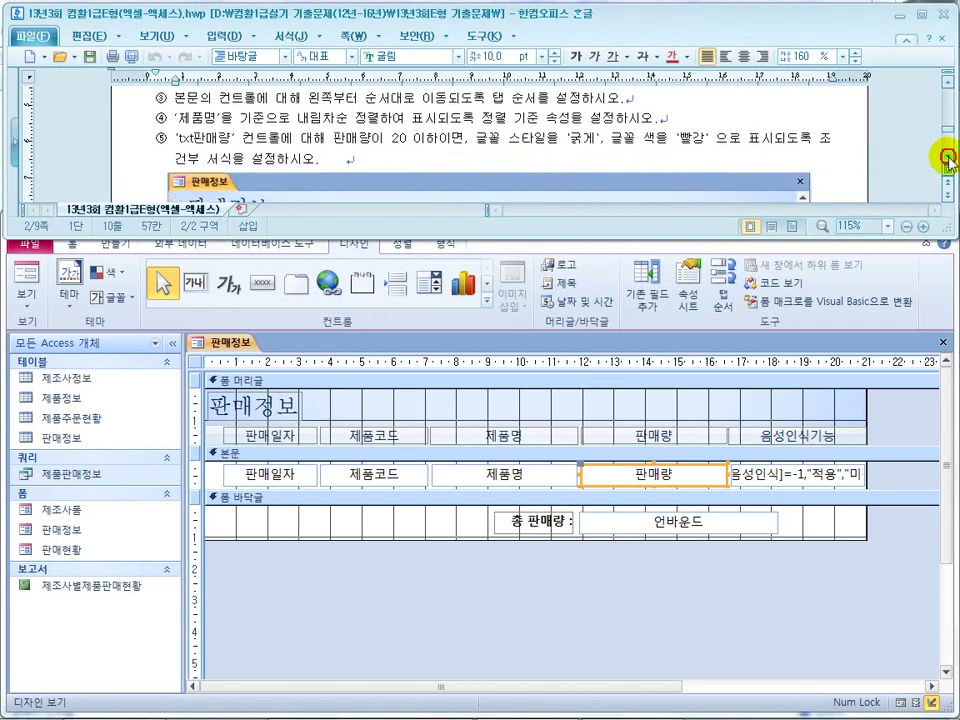
Compare how conditional formatting is offered for several selected 본문 controls and for txt판매량 alone
drag(897, 468, 210, 476)
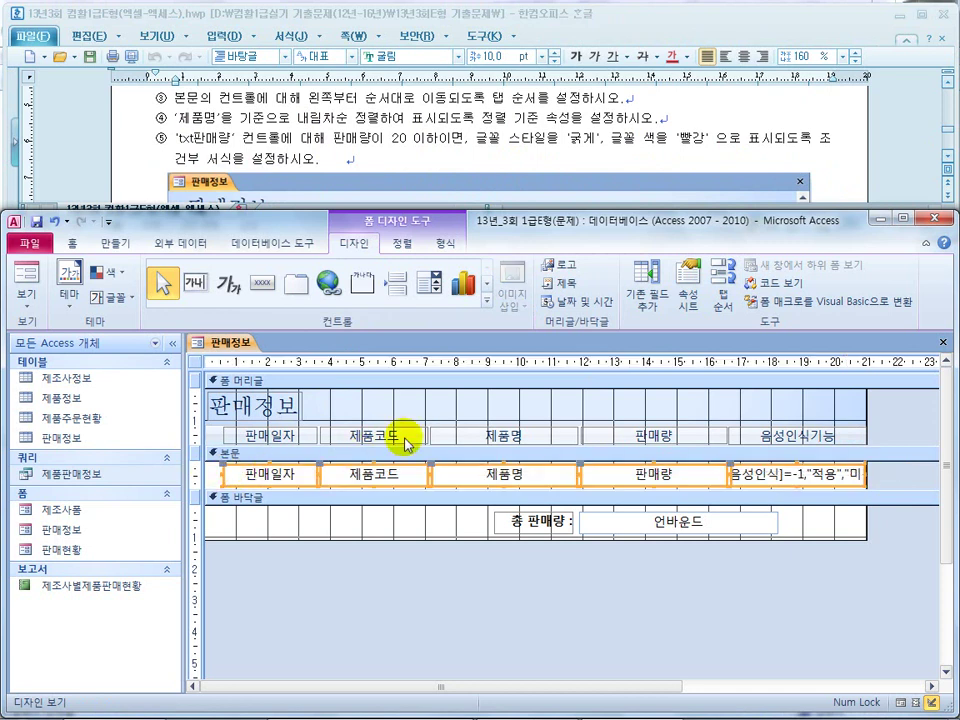
click(445, 243)
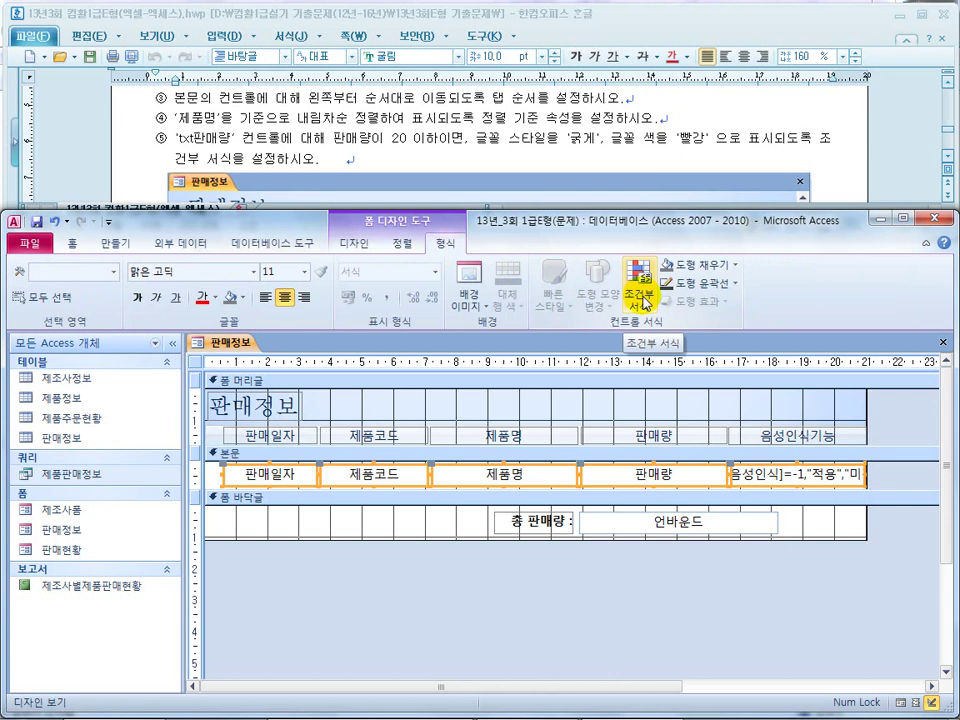
click(915, 480)
click(630, 479)
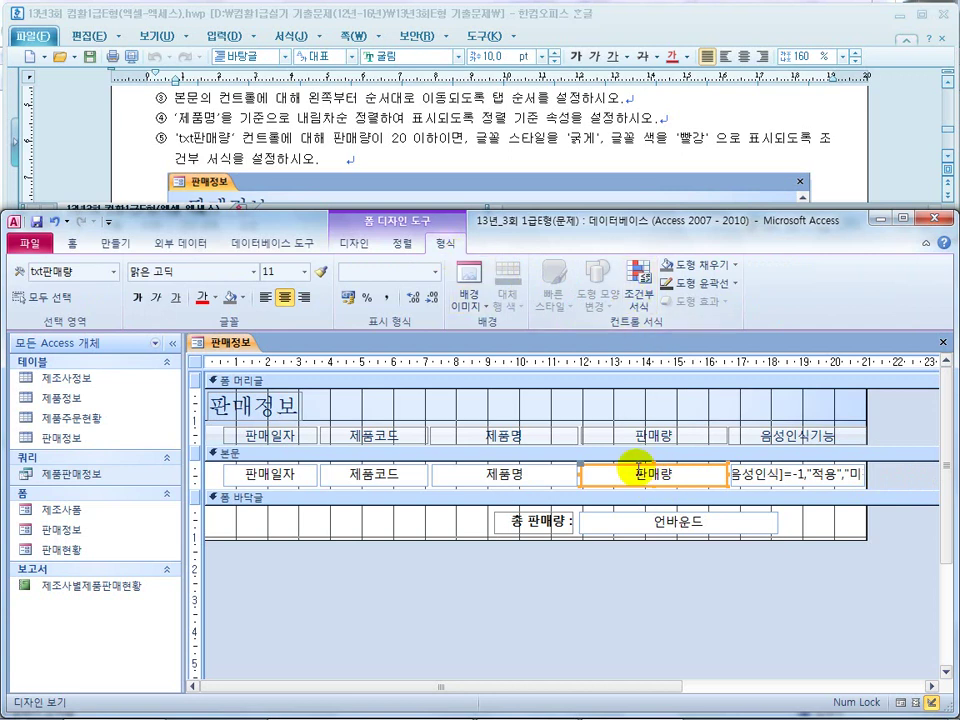
right_click(630, 470)
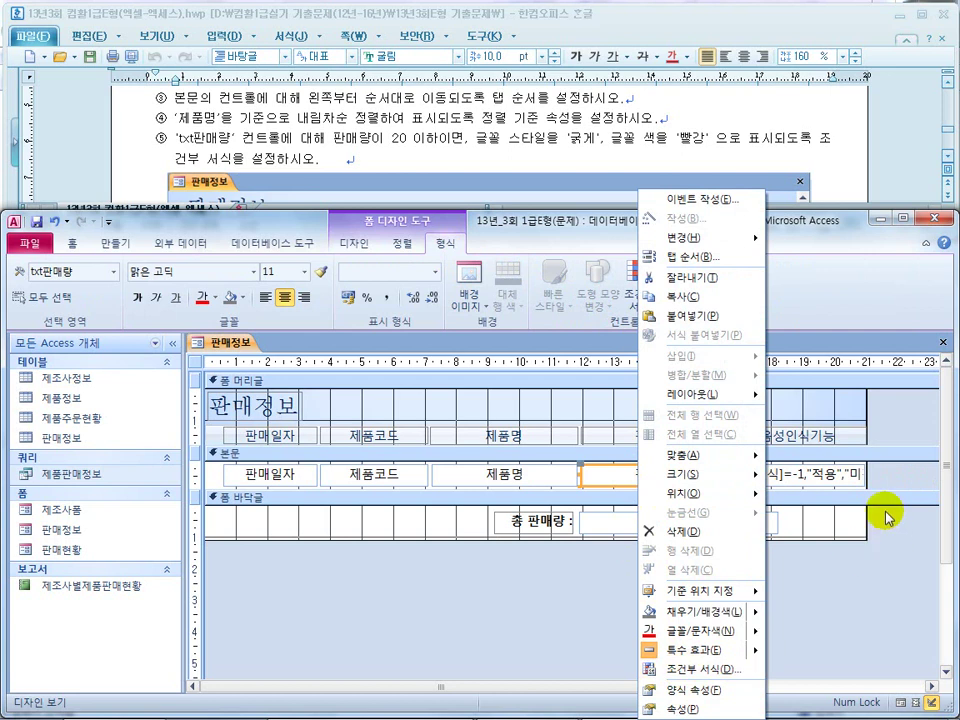
click(896, 476)
drag(289, 487, 611, 476)
right_click(622, 474)
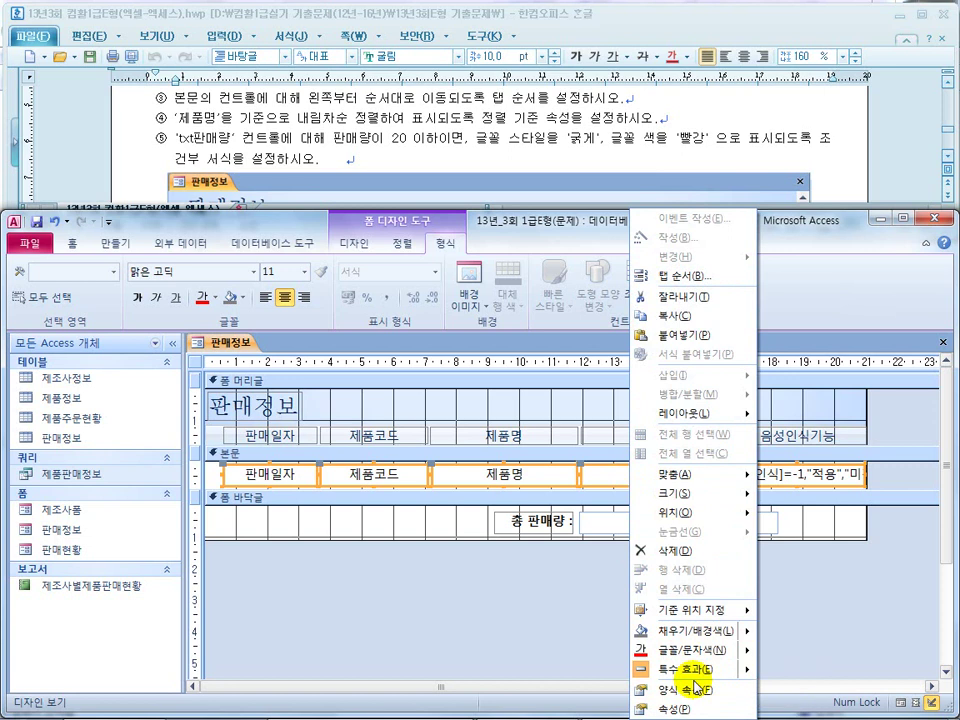
click(790, 248)
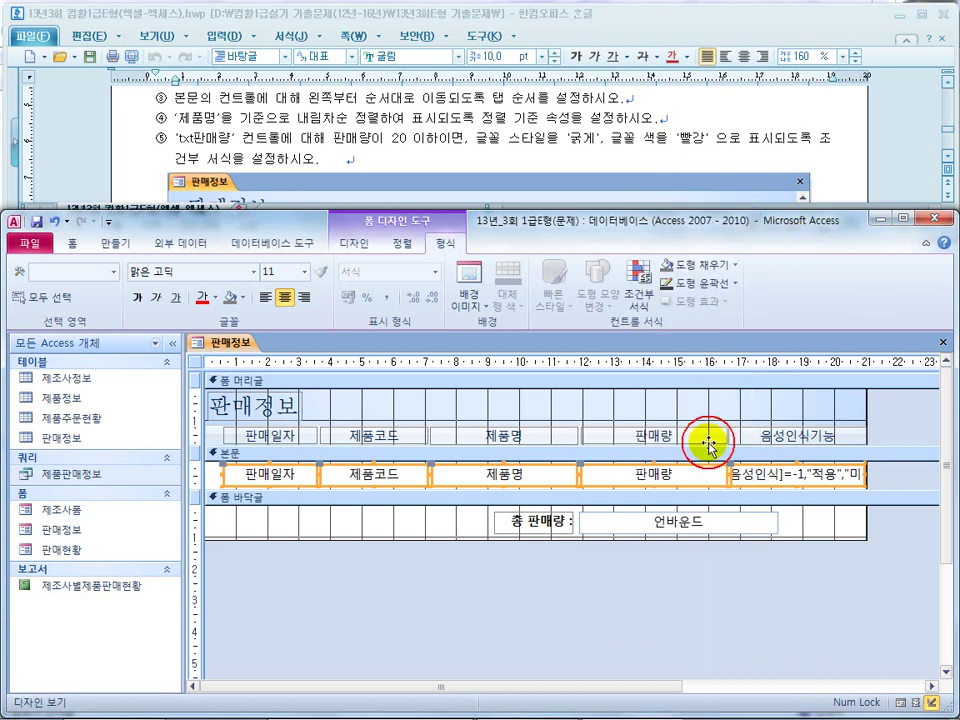
click(636, 482)
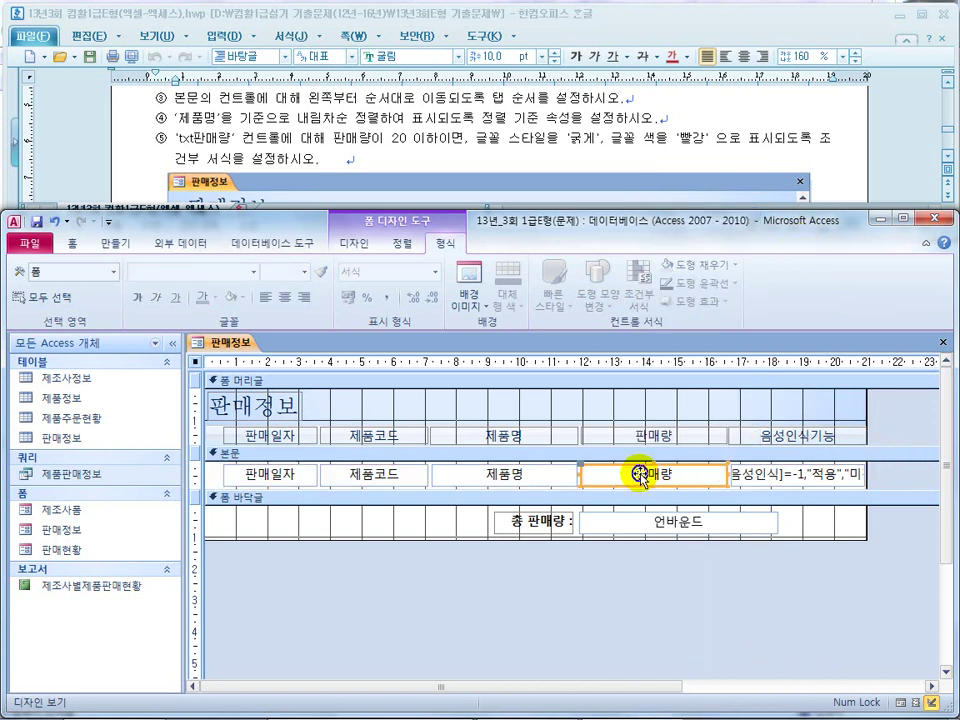
right_click(637, 472)
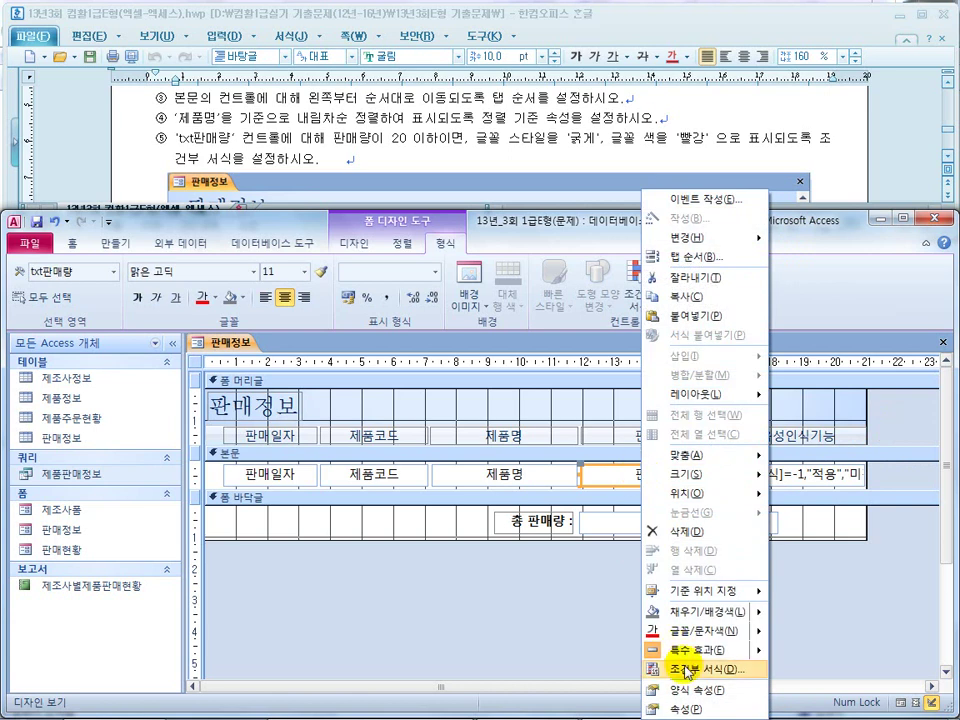
drag(879, 480, 361, 471)
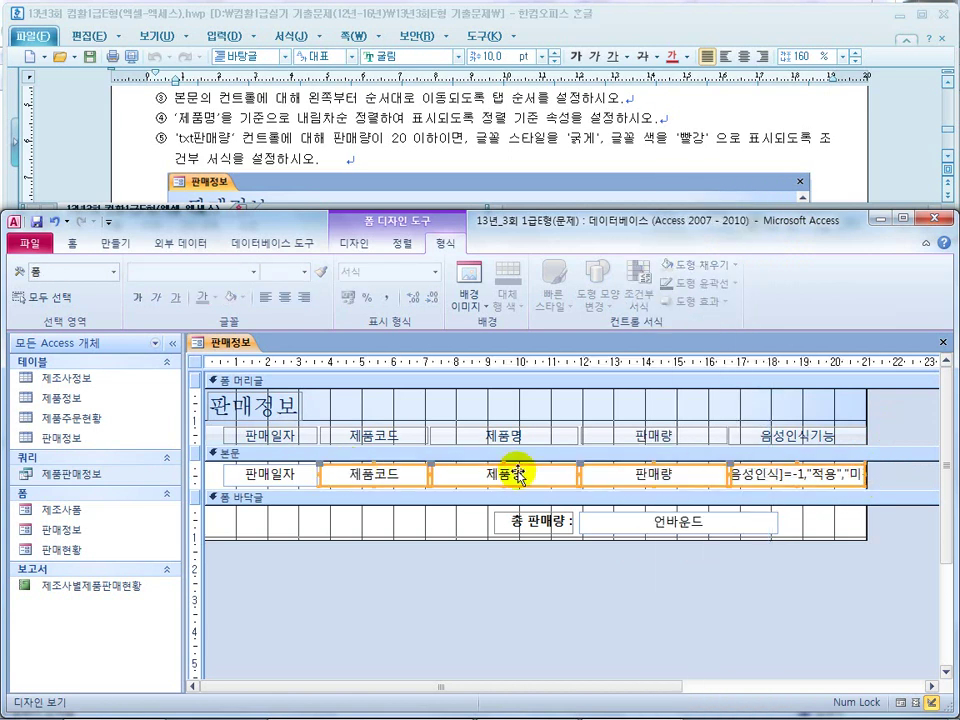
Start a new conditional formatting rule for txt판매량 of the type 식이 with the expression [판매량]<=20
click(650, 472)
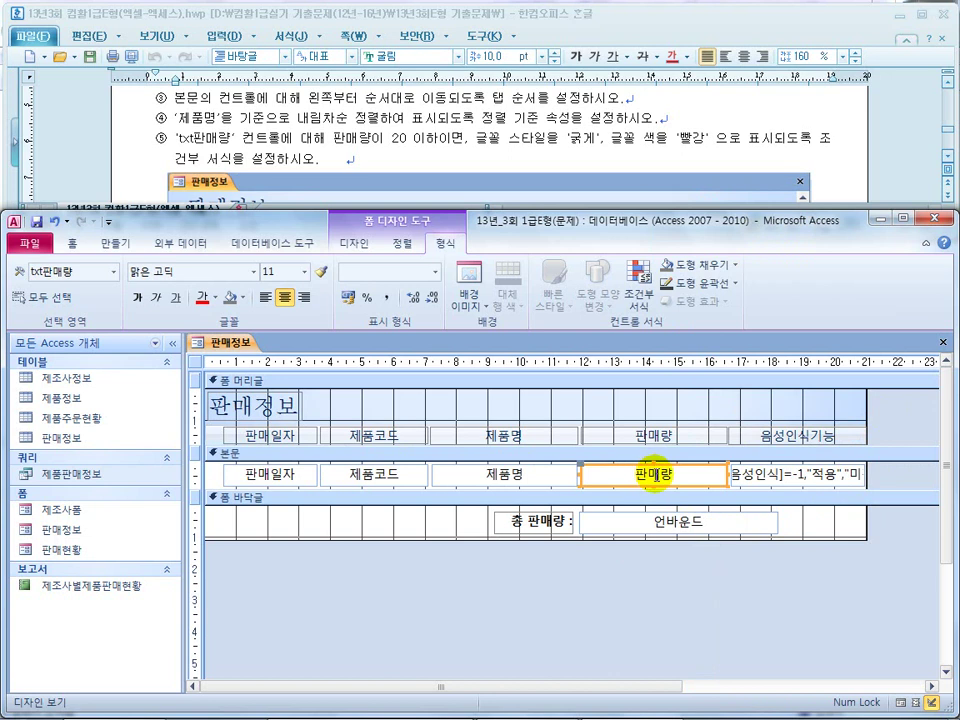
click(642, 302)
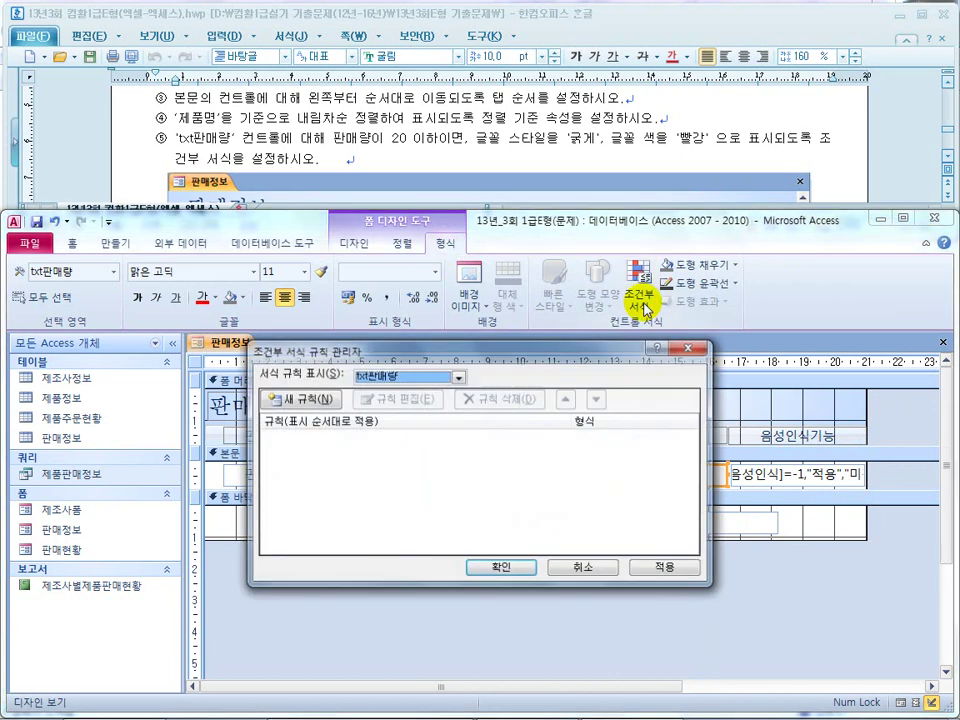
click(264, 400)
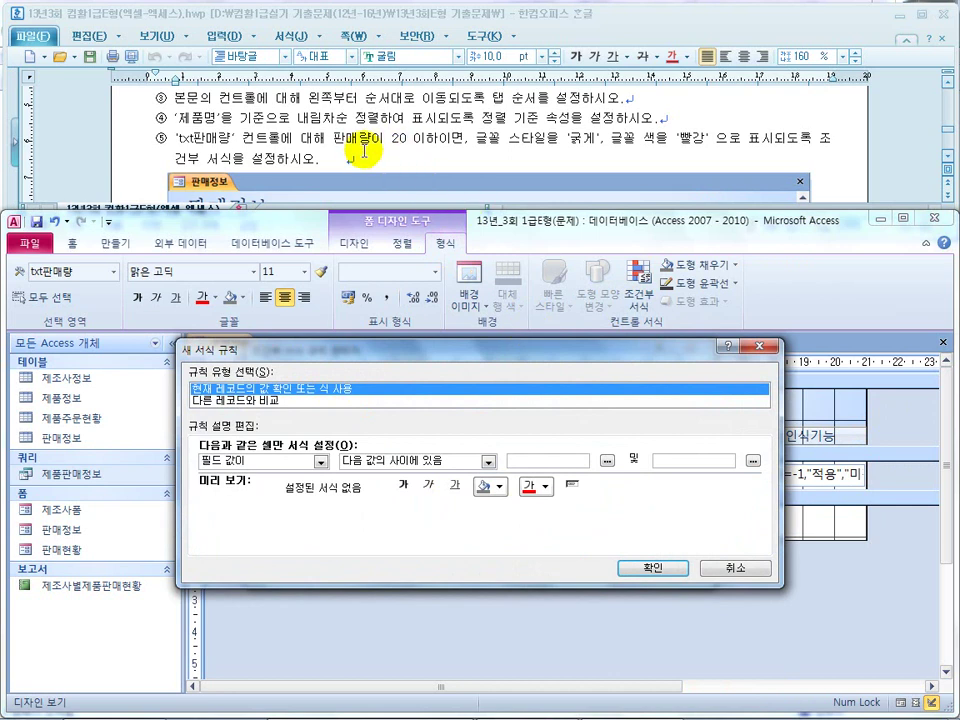
click(321, 462)
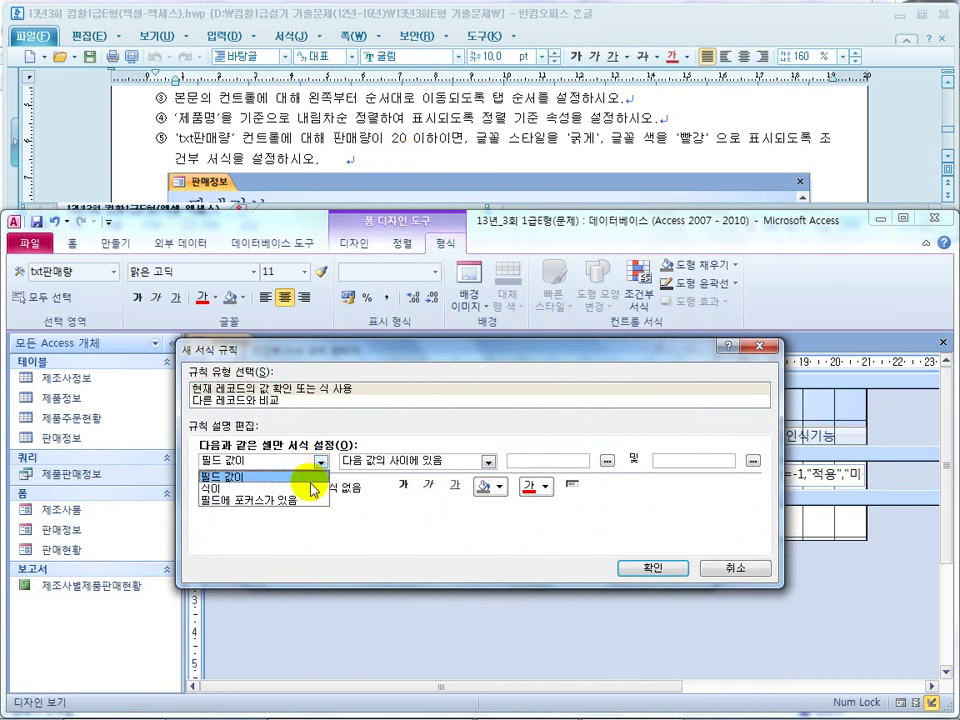
click(312, 488)
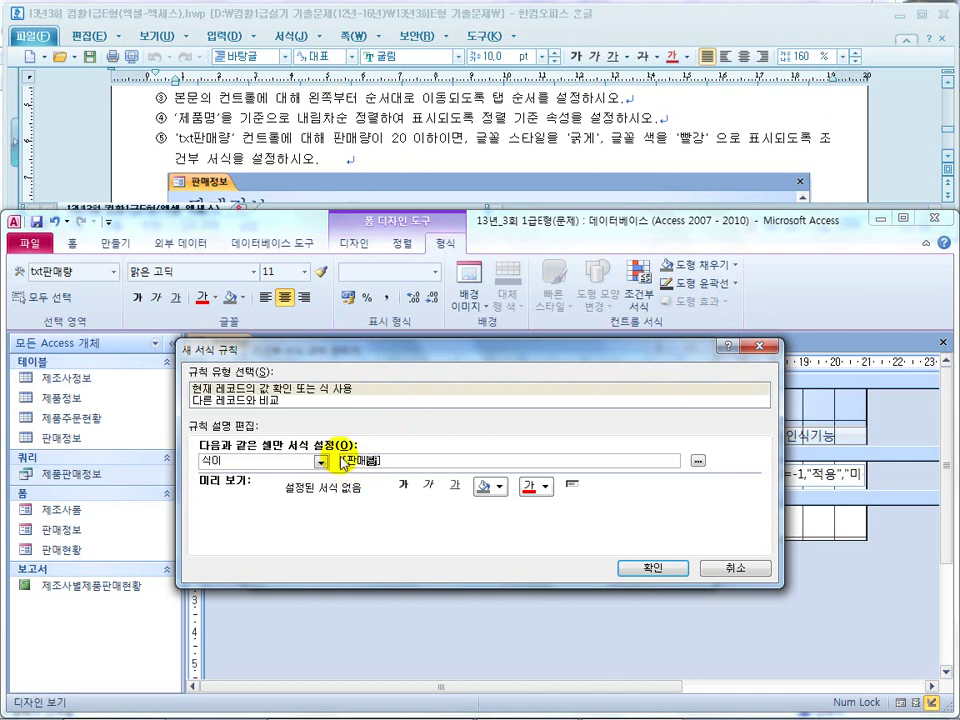
click(414, 461)
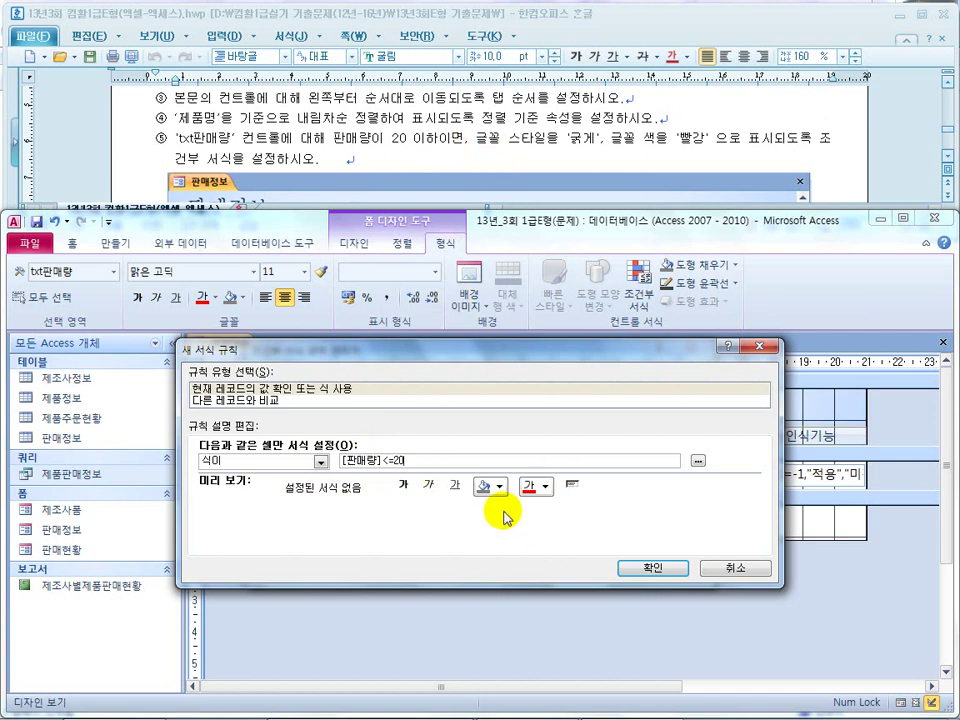
Set the rule's format to bold red text and confirm the conditional formatting rules
click(529, 487)
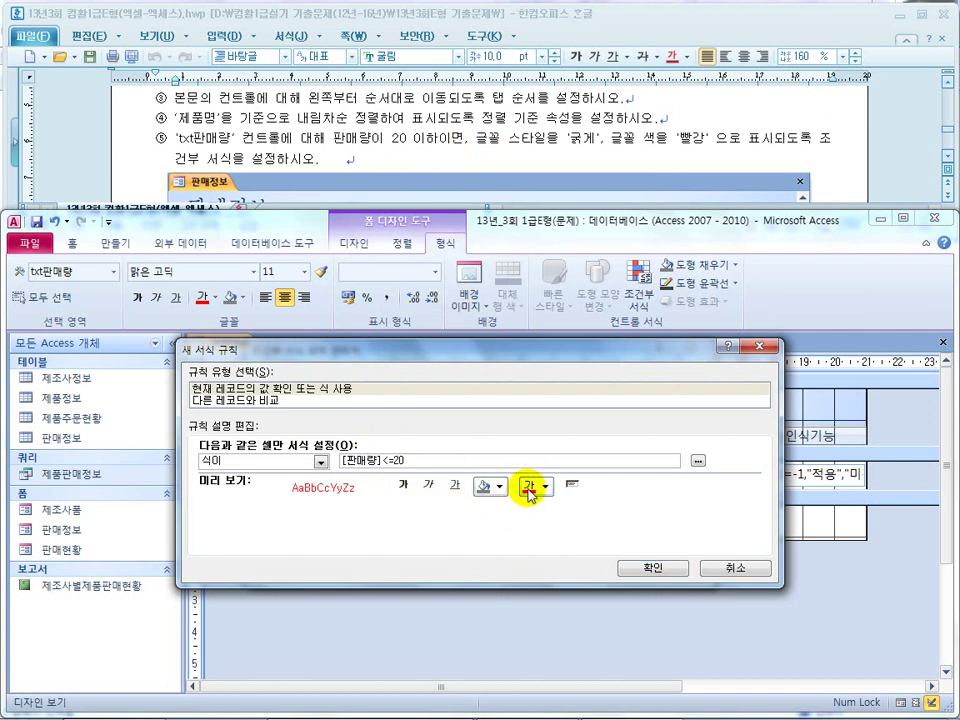
click(403, 486)
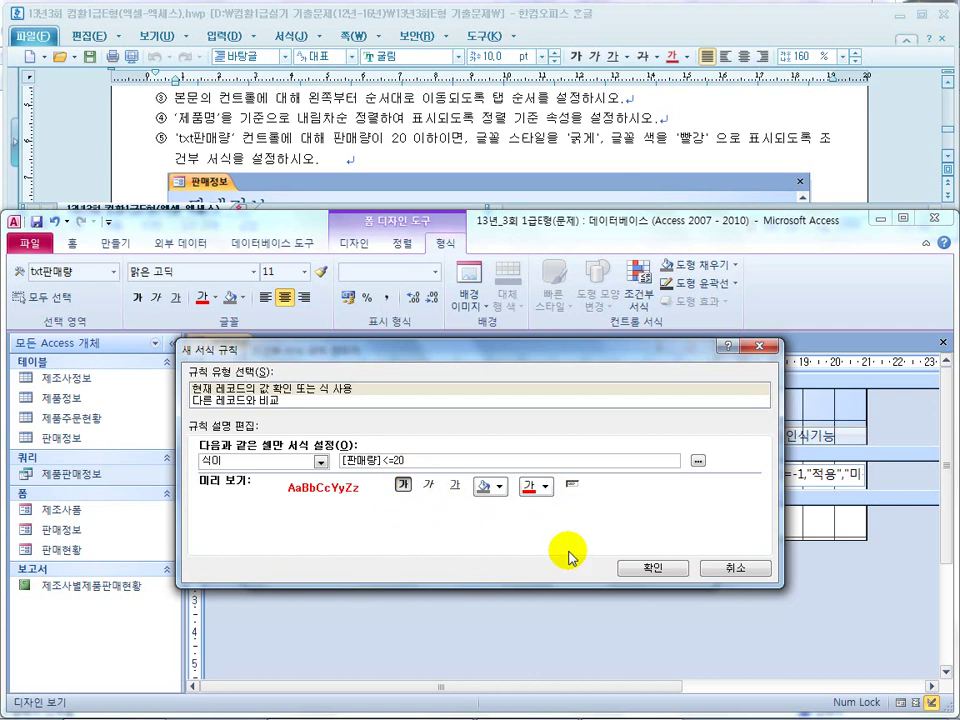
click(658, 572)
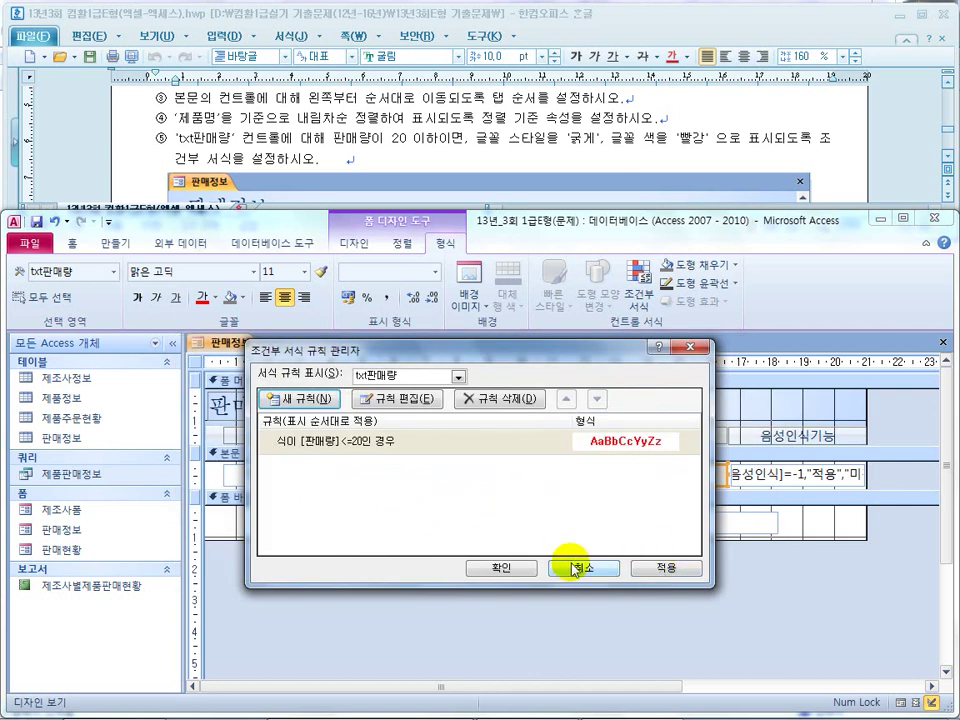
click(505, 569)
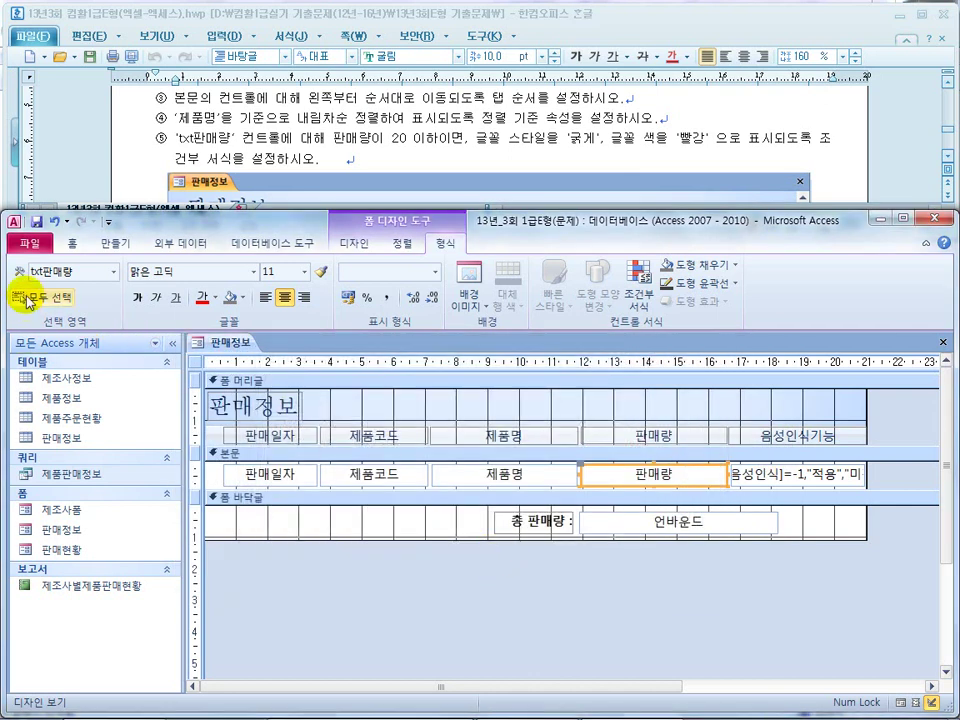
Show the 판매정보 form in form view and check the conditional formatting down the 판매량 column
click(71, 246)
click(36, 291)
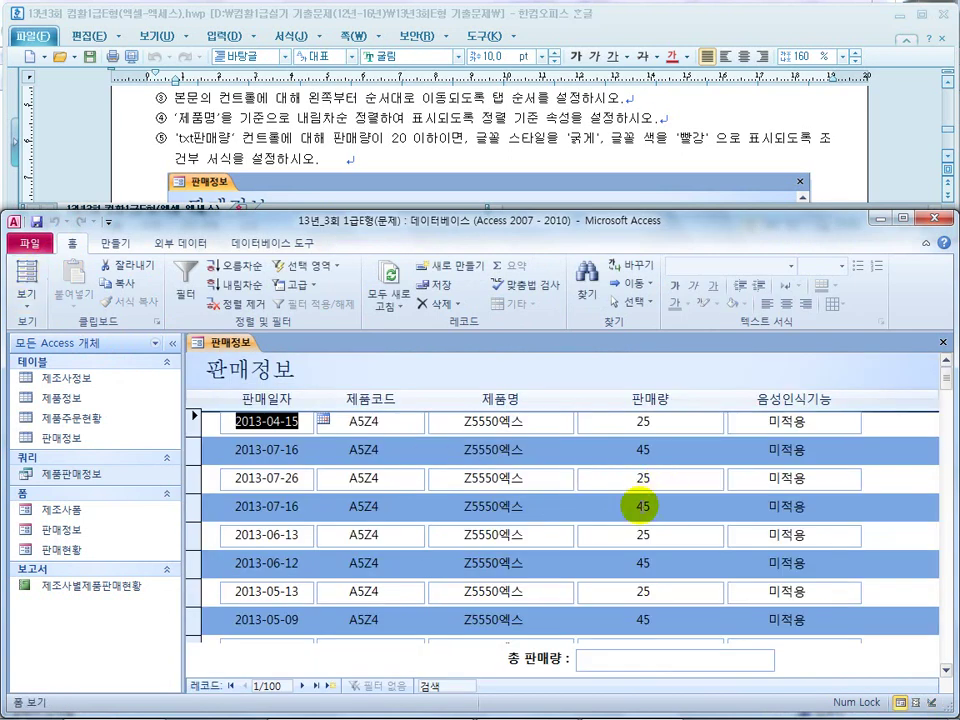
scroll(642, 506, down, 1)
scroll(642, 506, up, 1)
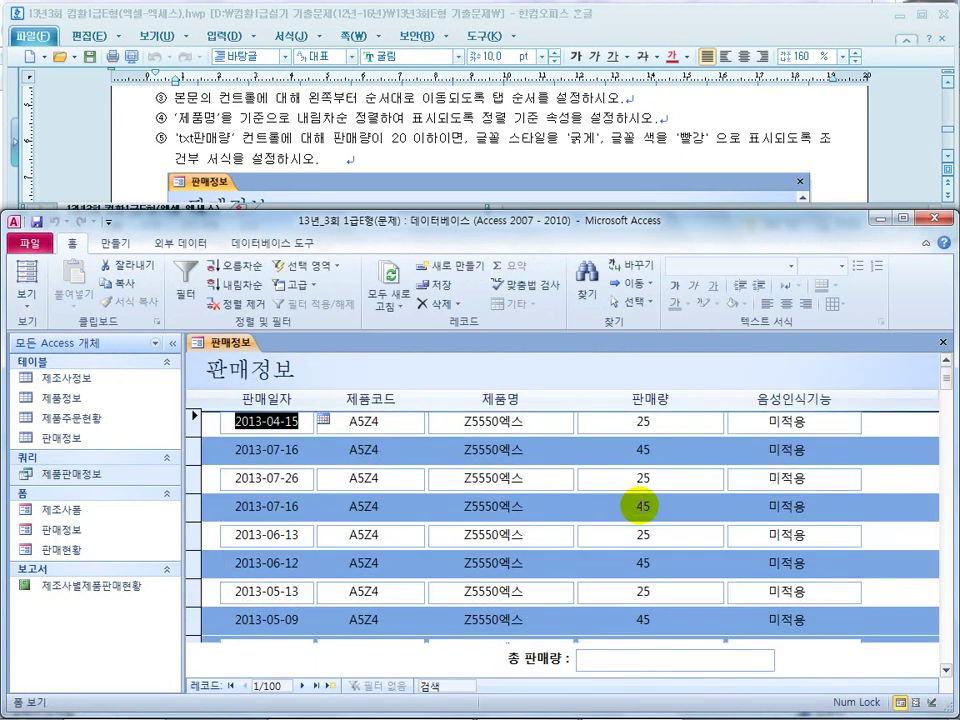
scroll(640, 506, down, 4)
scroll(640, 506, up, 4)
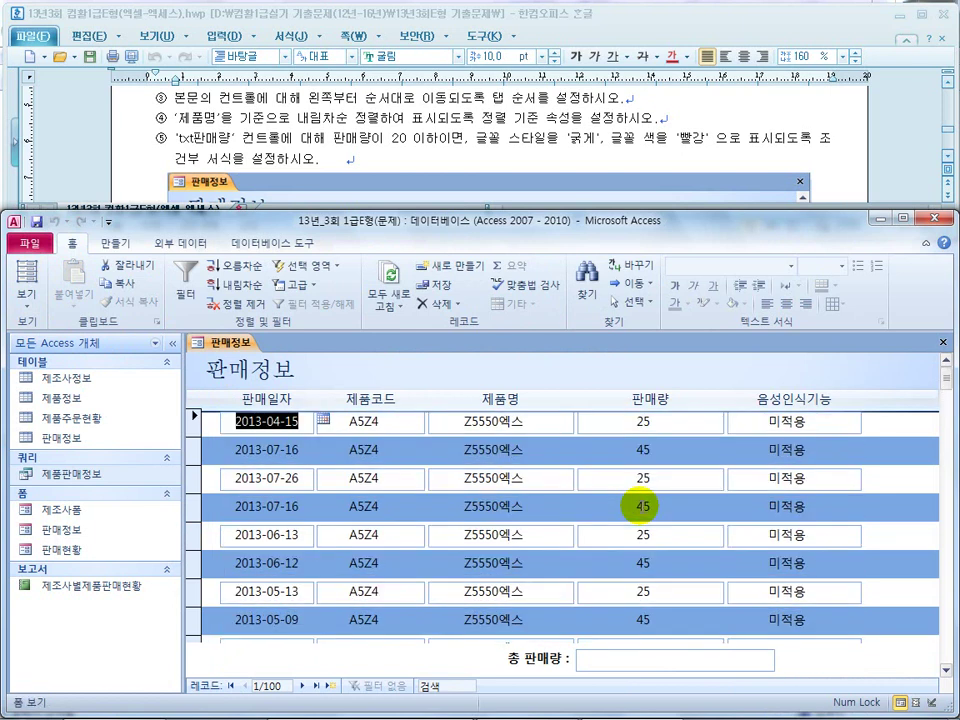
scroll(640, 506, down, 5)
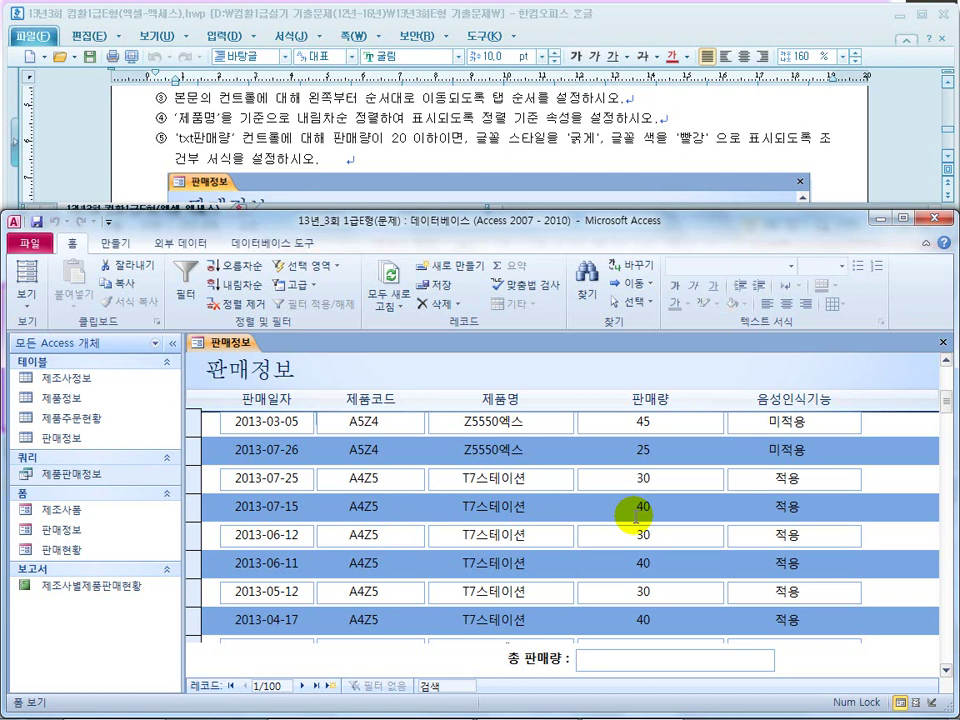
scroll(636, 512, down, 4)
scroll(636, 512, down, 10)
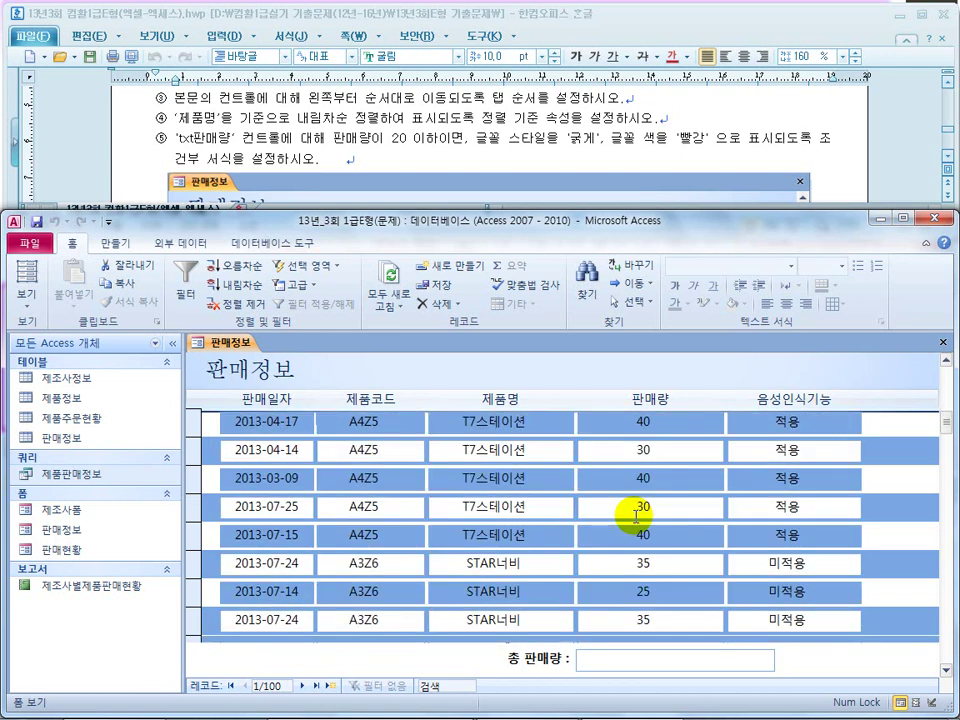
scroll(634, 515, down, 6)
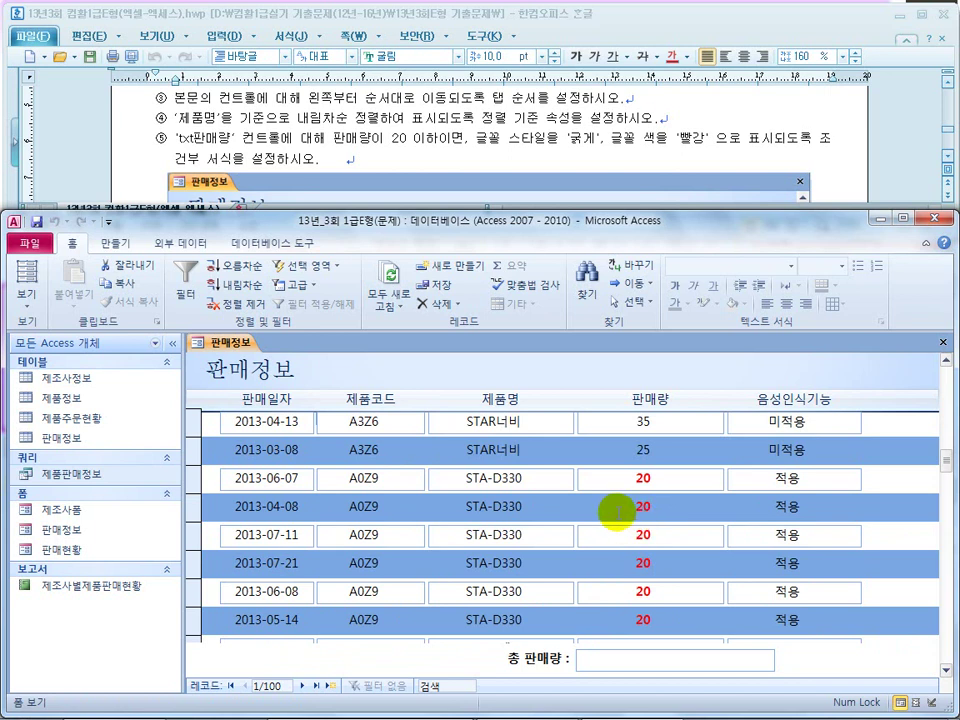
scroll(636, 520, down, 9)
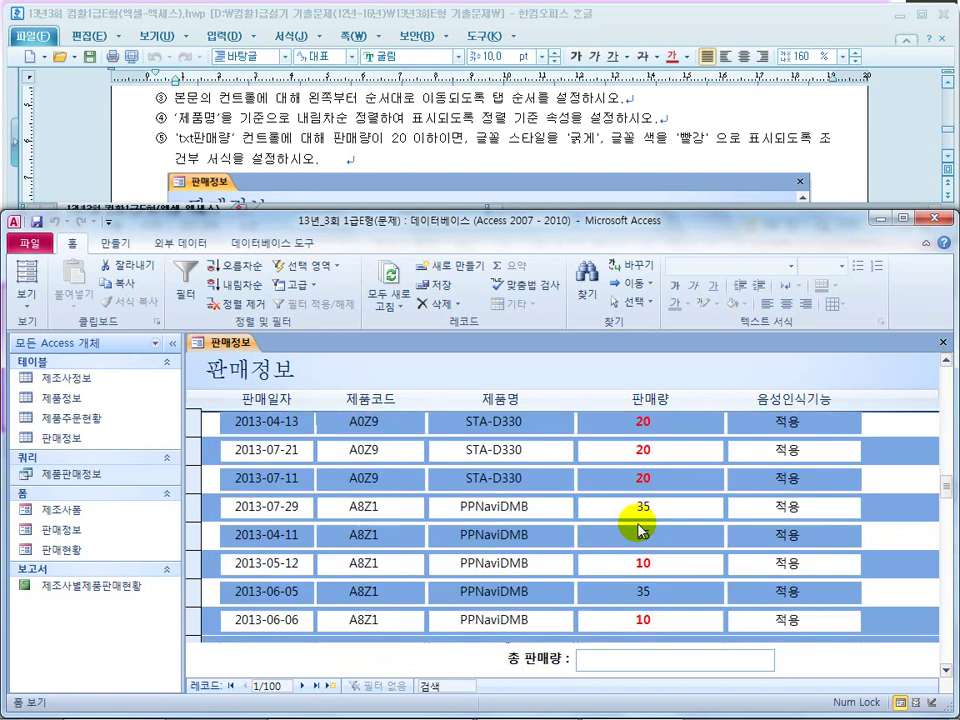
scroll(640, 525, down, 2)
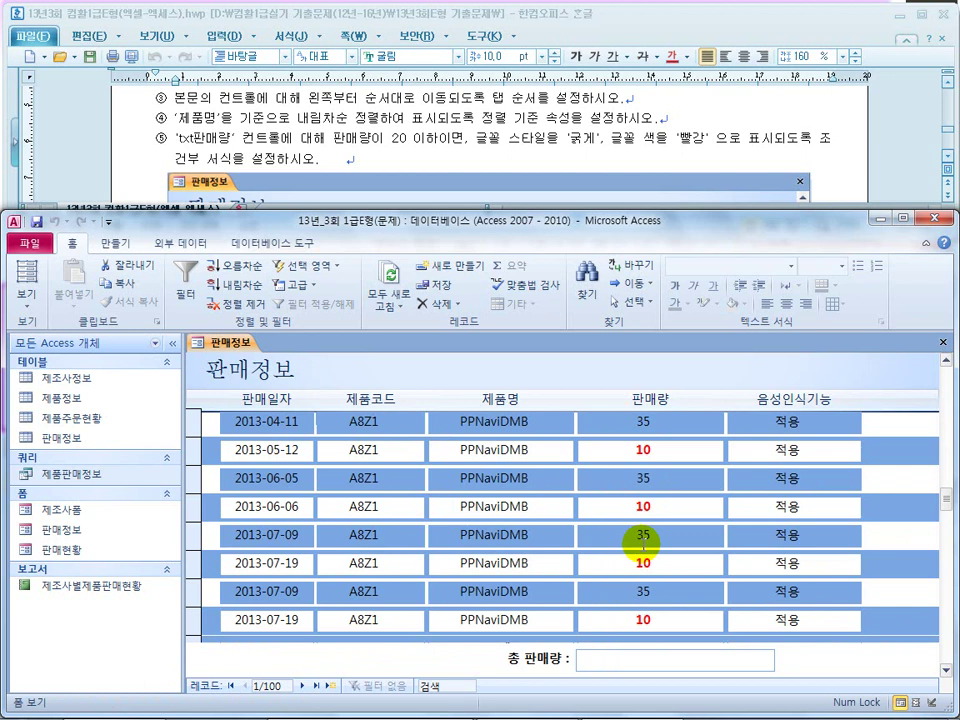
scroll(640, 540, up, 15)
key(super)
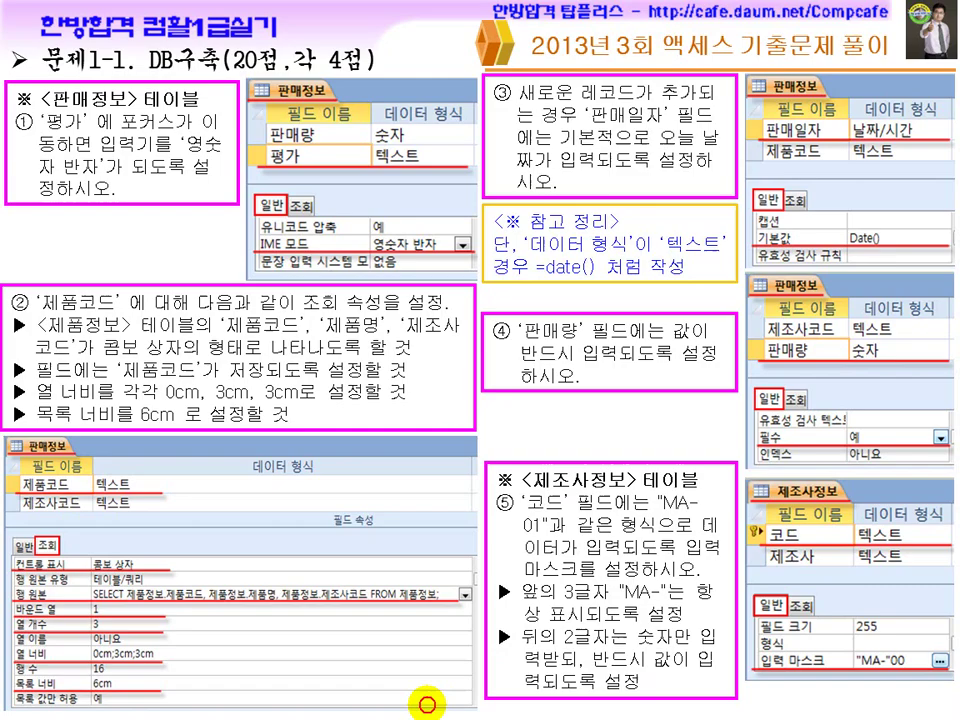
click(385, 412)
click(511, 548)
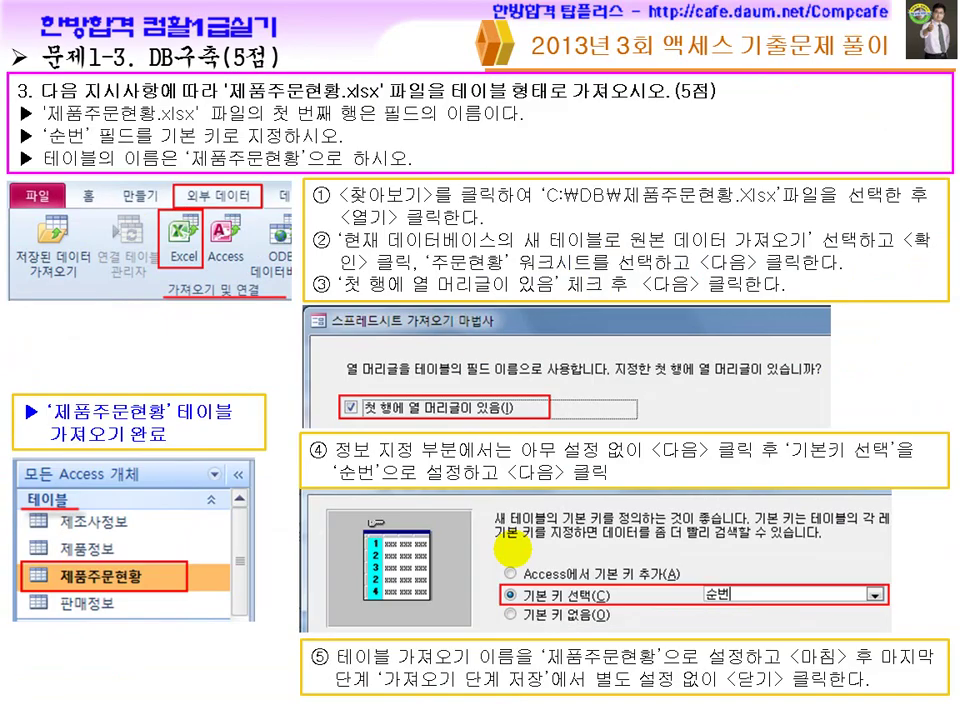
click(510, 548)
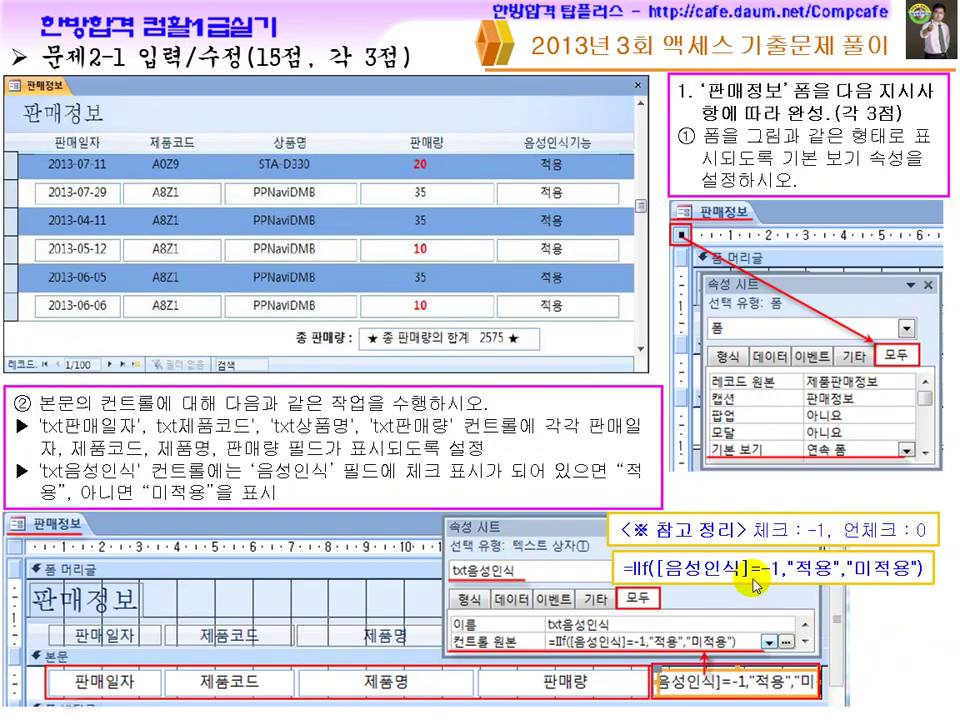
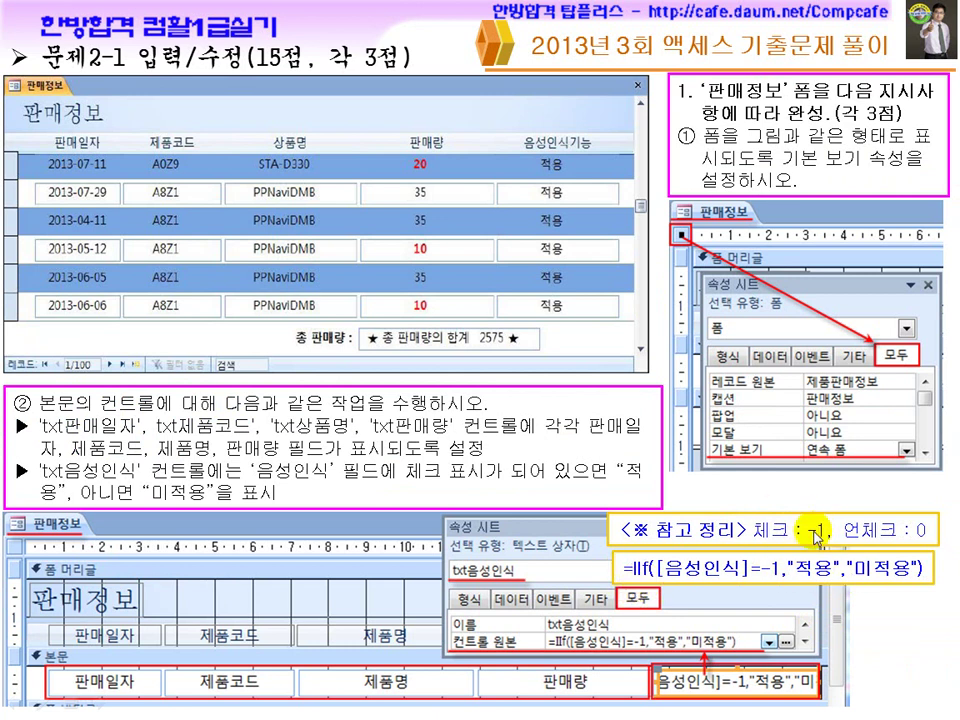
click(901, 540)
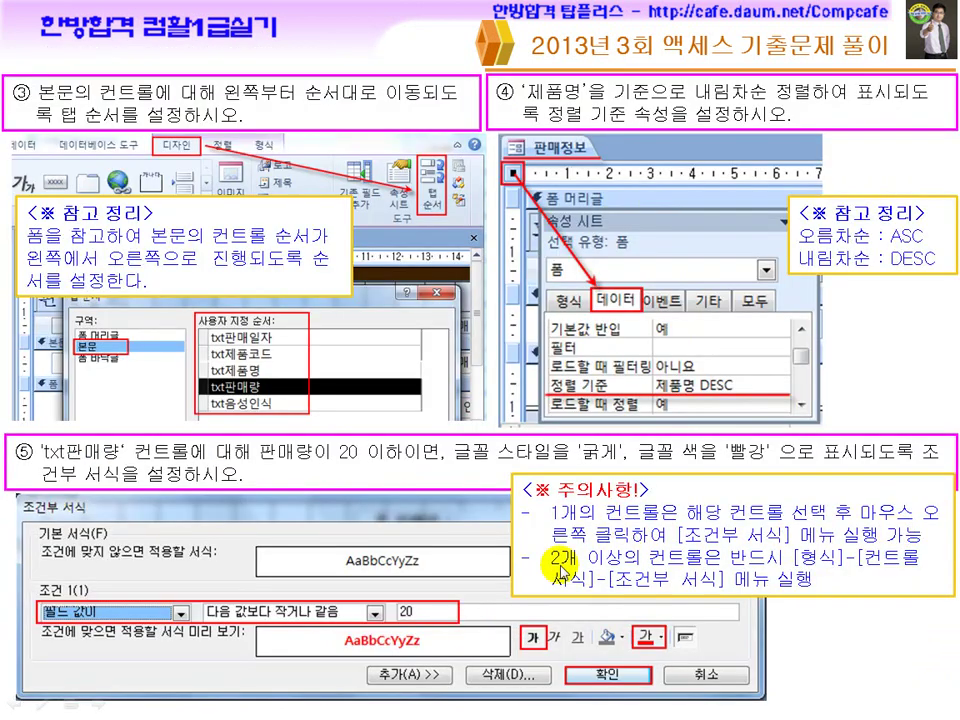
Handwrite the expression [판매량]<=20 on the slide above the condition row, circle it with the condition type, and clear the ink
key(ctrl+p)
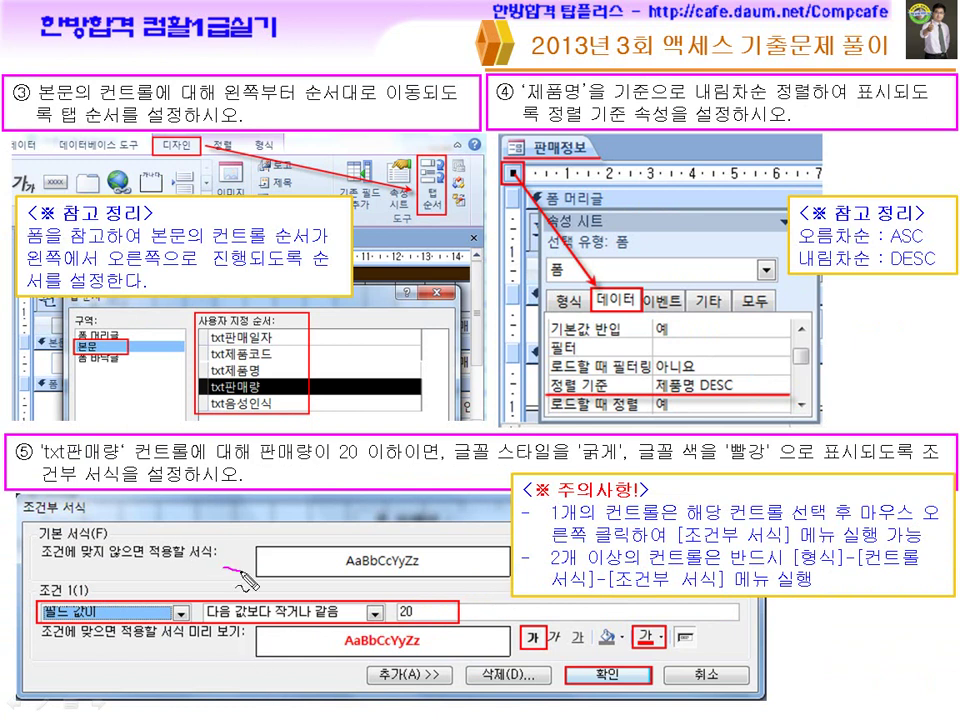
drag(282, 581, 300, 578)
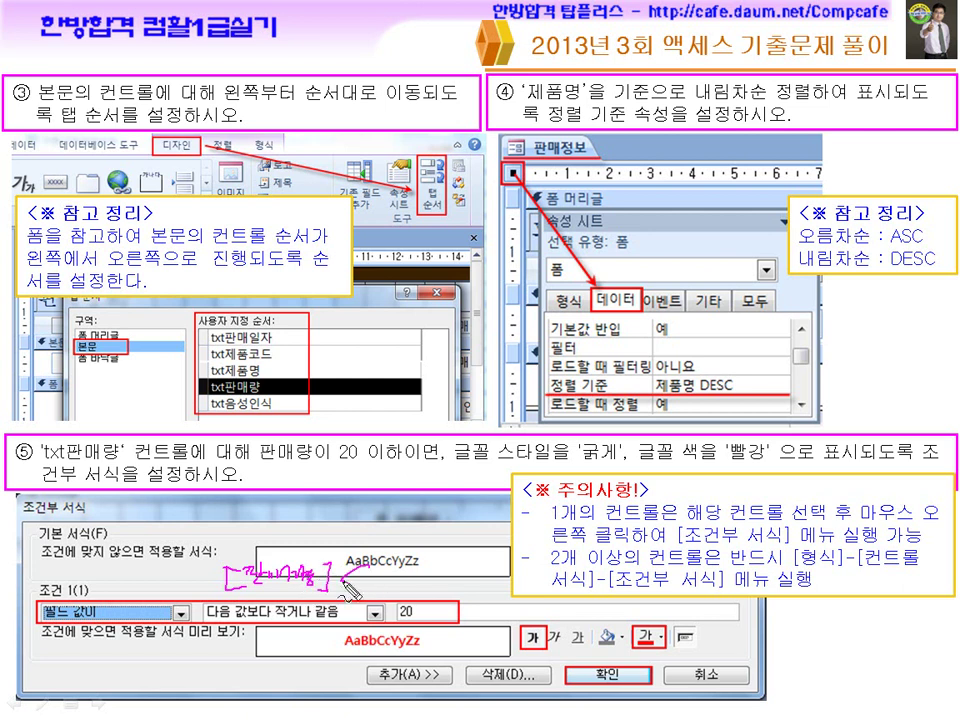
mouse_move(186, 582)
mouse_down()
mouse_move(295, 650)
mouse_move(82, 642)
mouse_move(100, 634)
mouse_up()
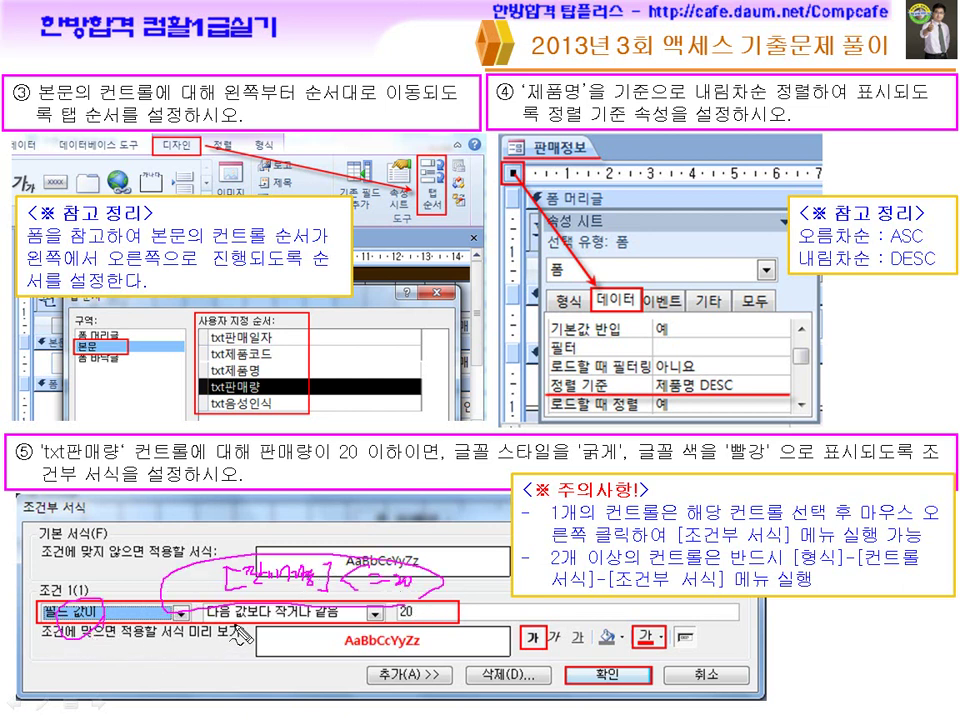
key(Escape)
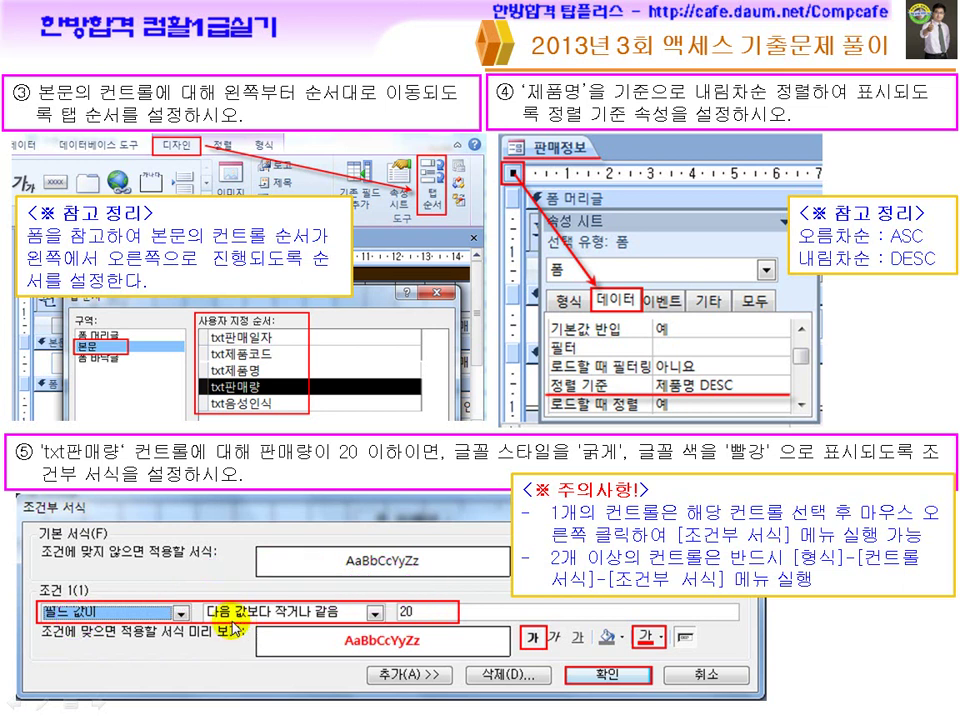
Mark the condition type, the comparison wording and the value 20 in the slide's conditional formatting example with the pen
key(ctrl+p)
mouse_move(256, 596)
mouse_down()
mouse_move(236, 614)
mouse_move(347, 611)
mouse_up()
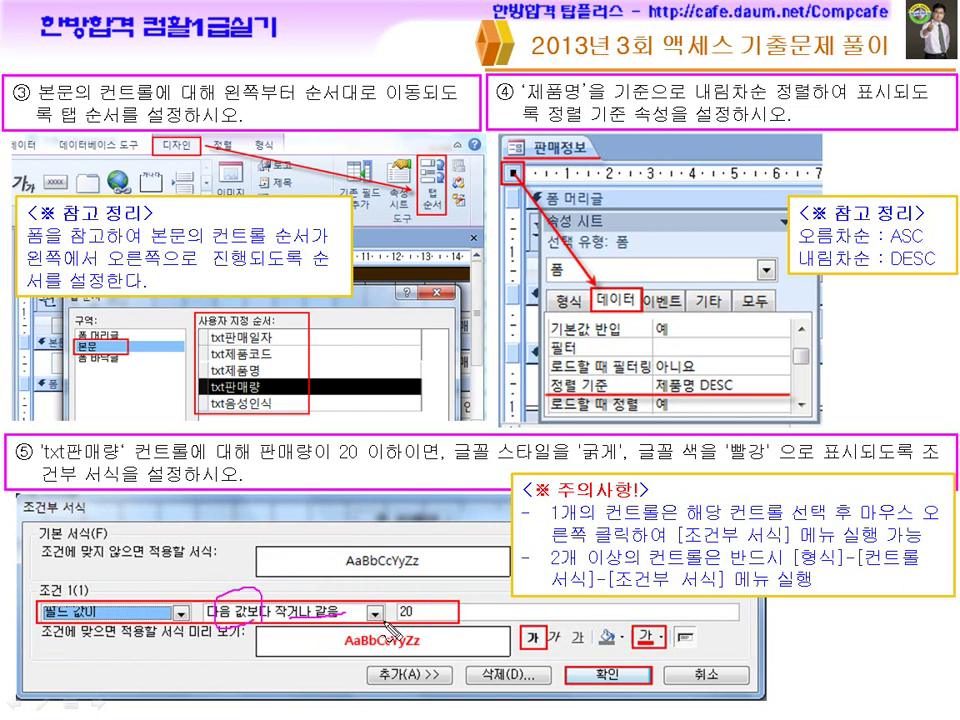
drag(412, 600, 424, 624)
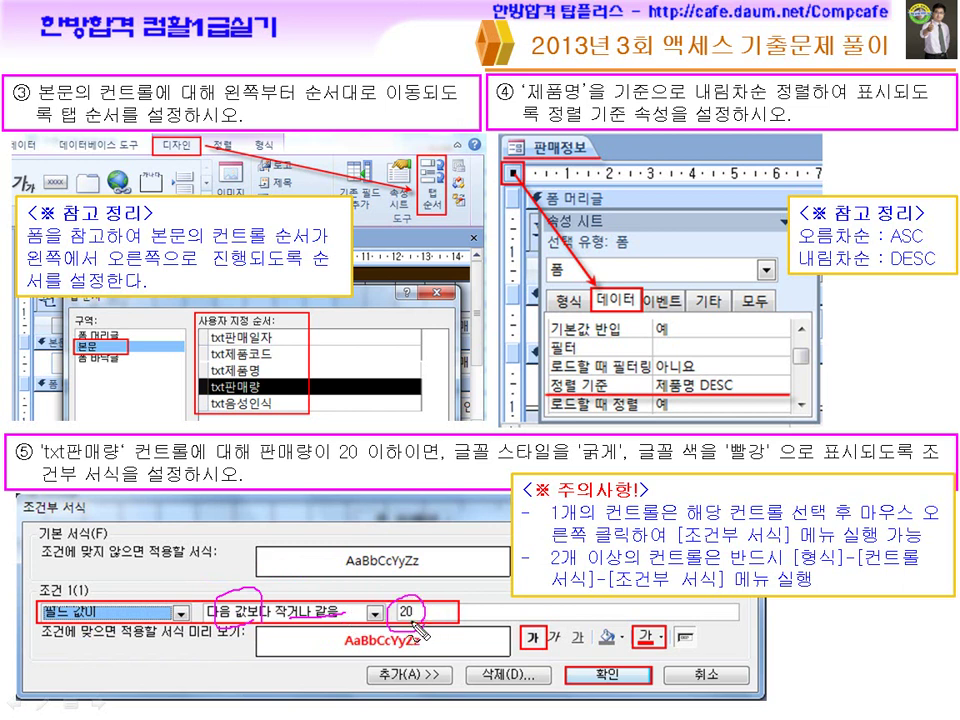
drag(297, 533, 303, 564)
drag(60, 590, 97, 632)
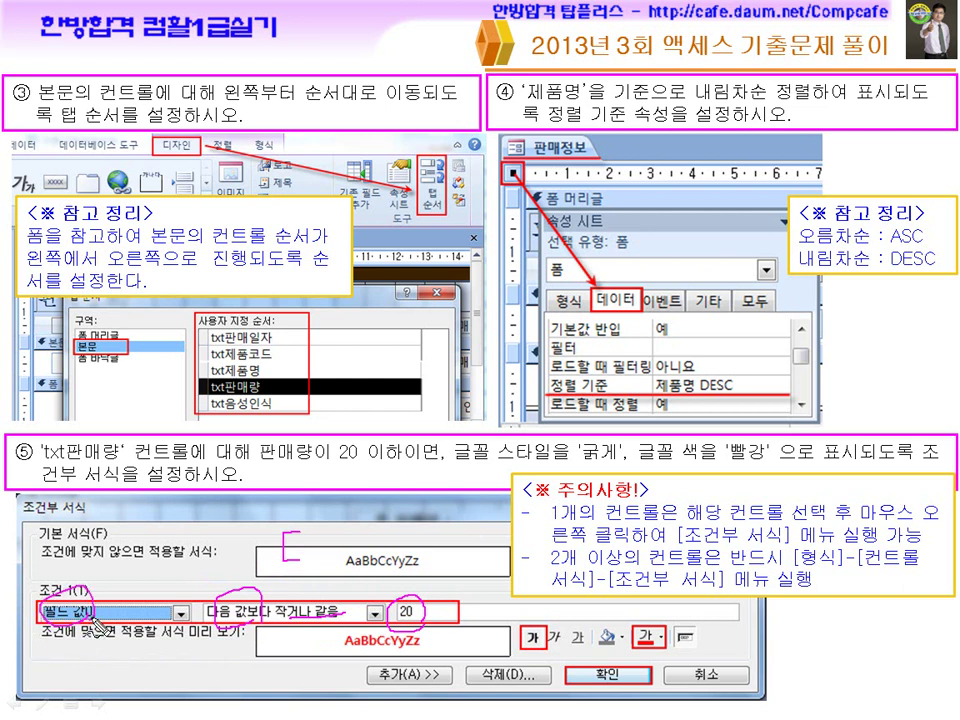
Mark the 주의사항 note, underline ASC and DESC in the sorting note, and erase all ink from the slide
drag(530, 492, 650, 490)
drag(548, 504, 550, 602)
drag(926, 512, 905, 603)
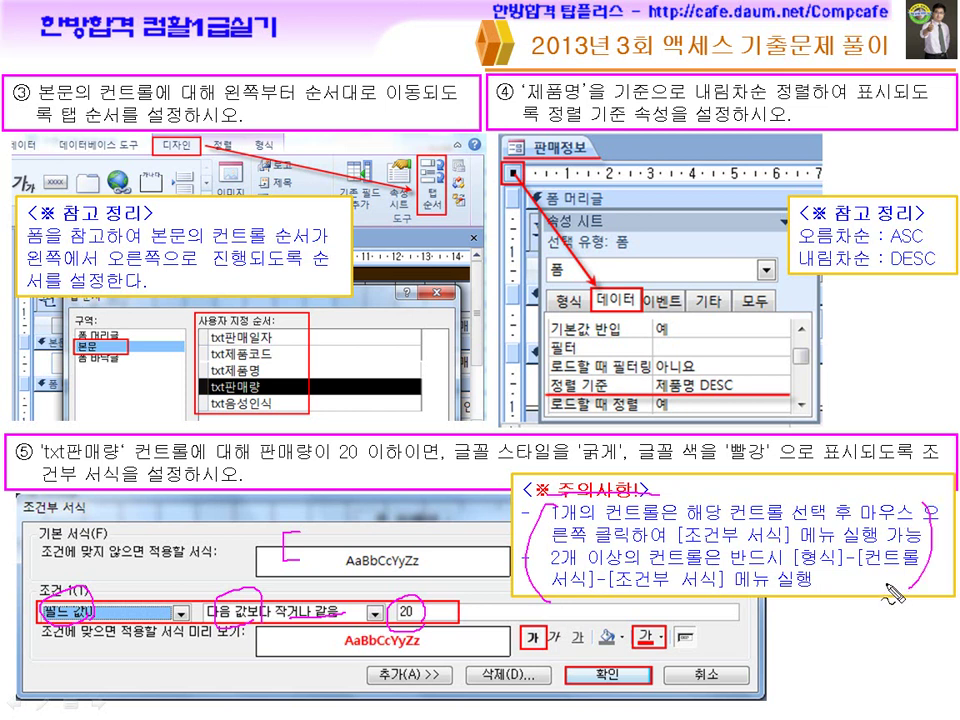
mouse_move(884, 244)
mouse_down()
mouse_move(928, 243)
mouse_move(936, 263)
mouse_up()
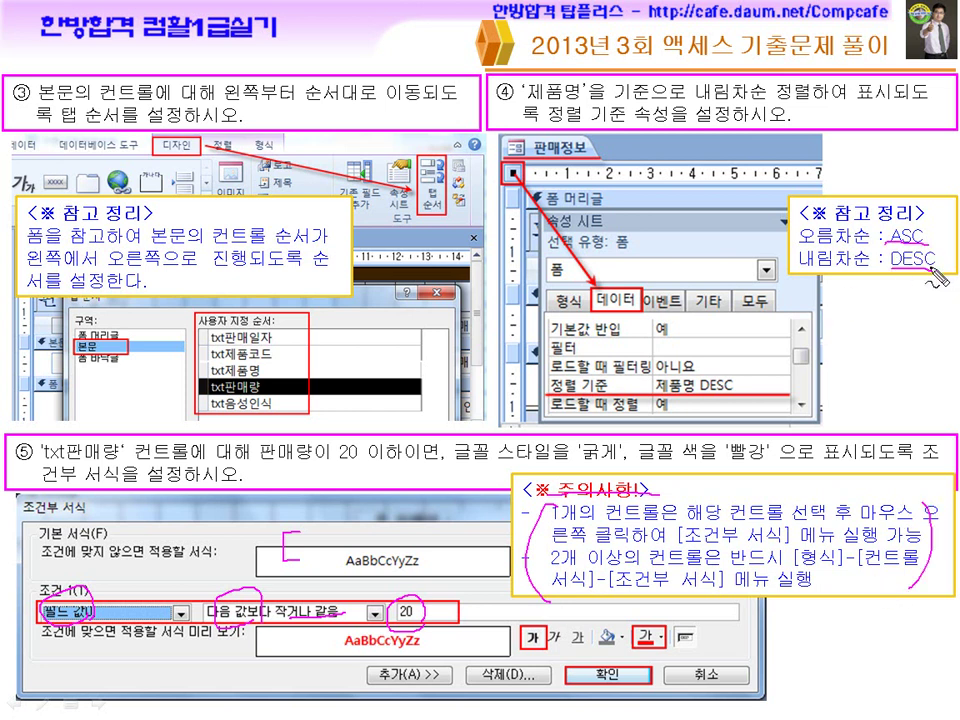
key(e)
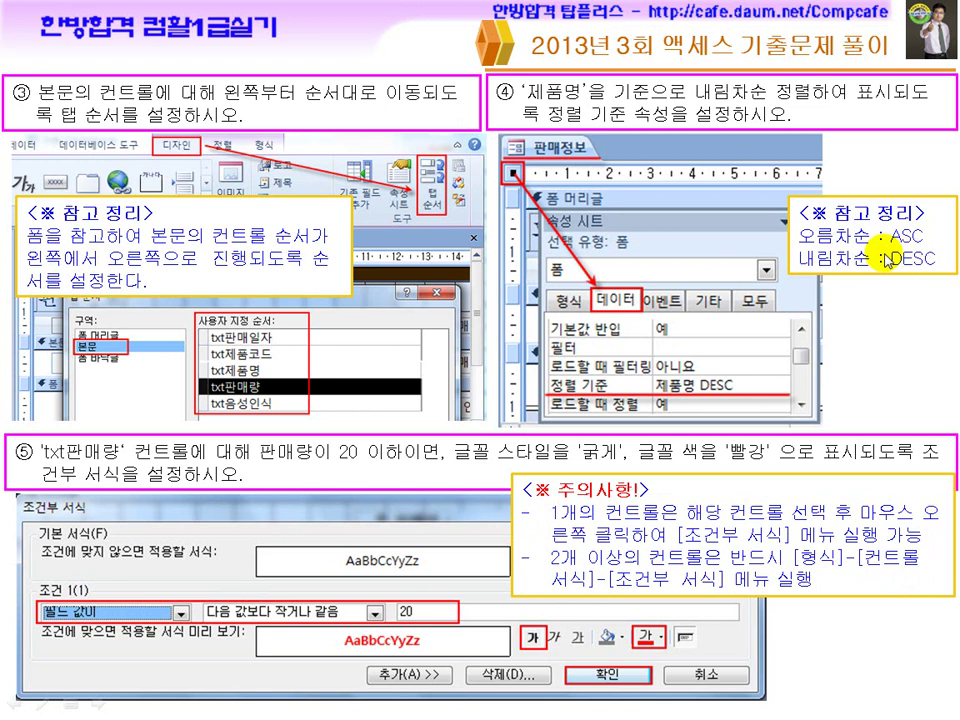
Switch to Access and the Hangul exam document, and read task 2 about the control source of txt총판매량 in the form footer
key(super)
click(637, 704)
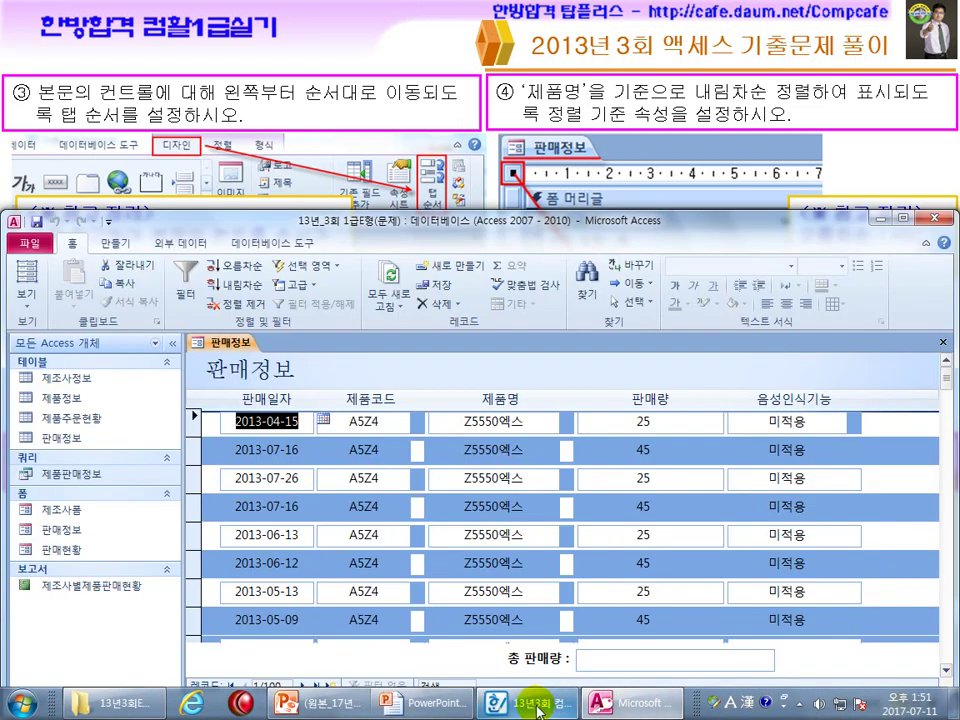
click(541, 705)
click(406, 147)
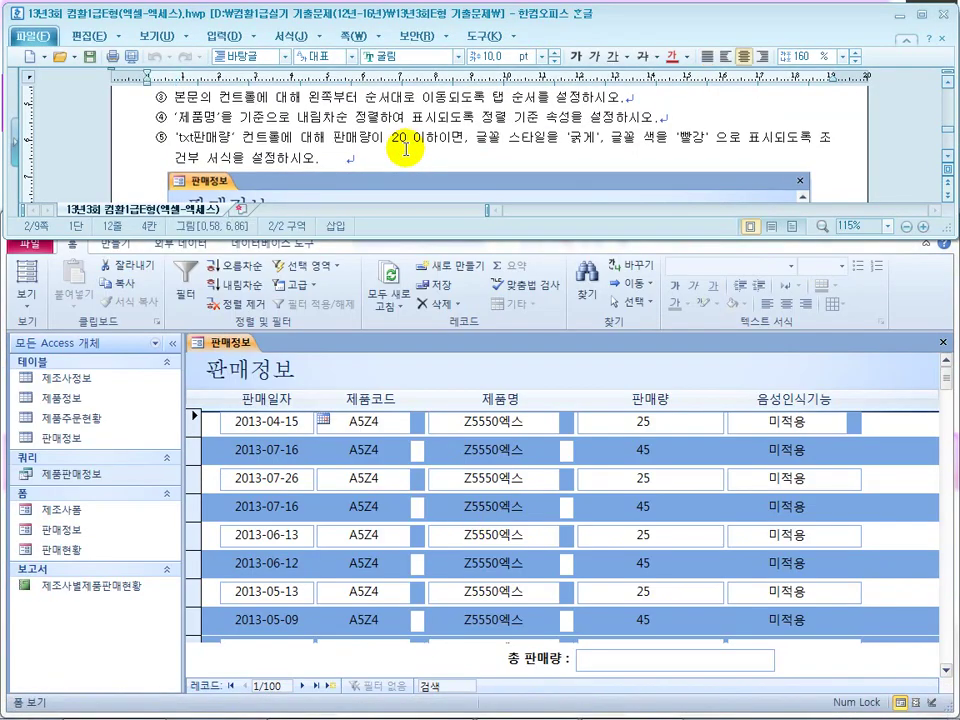
scroll(407, 149, down, 5)
key(Down)
key(Up)
key(Up)
key(Up)
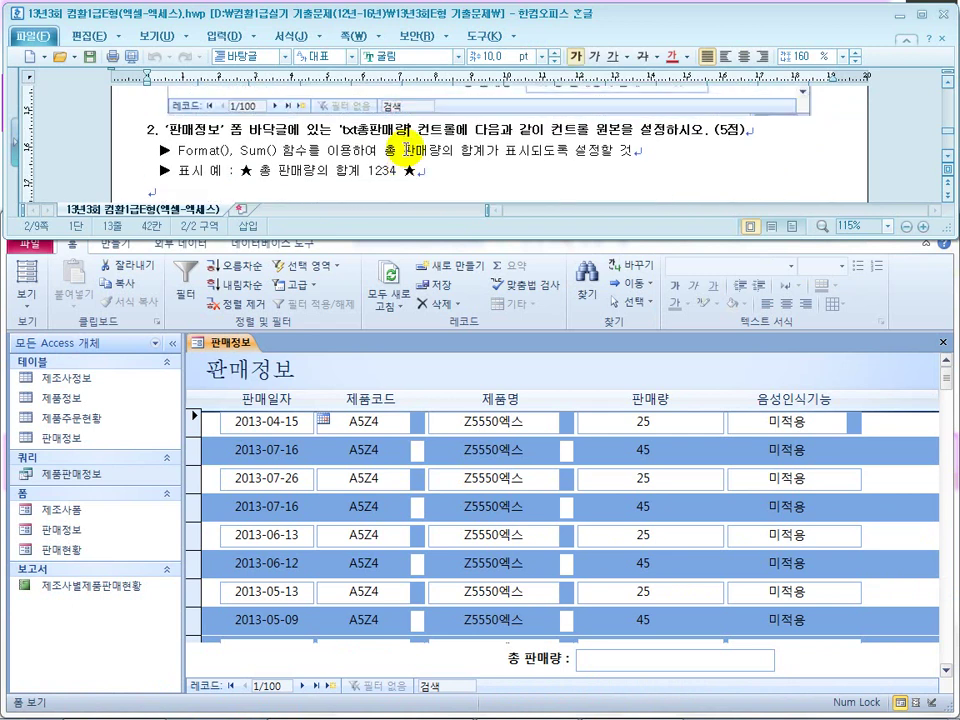
click(224, 133)
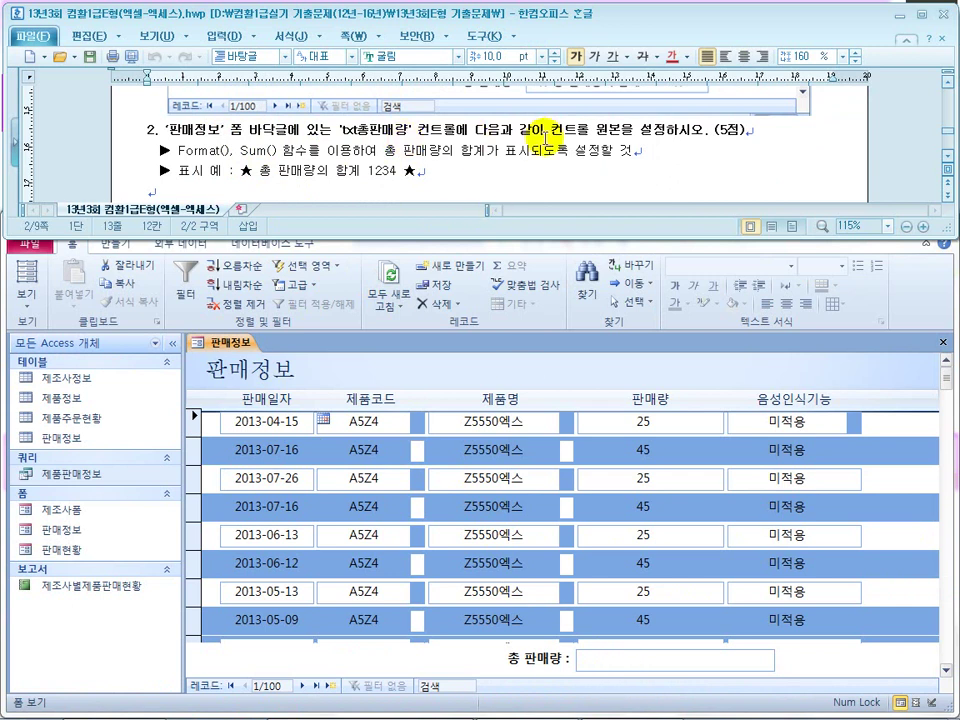
Review task 2 for the txt총판매량 control source, including the Format() and Sum() requirement and the display example
drag(632, 132, 552, 135)
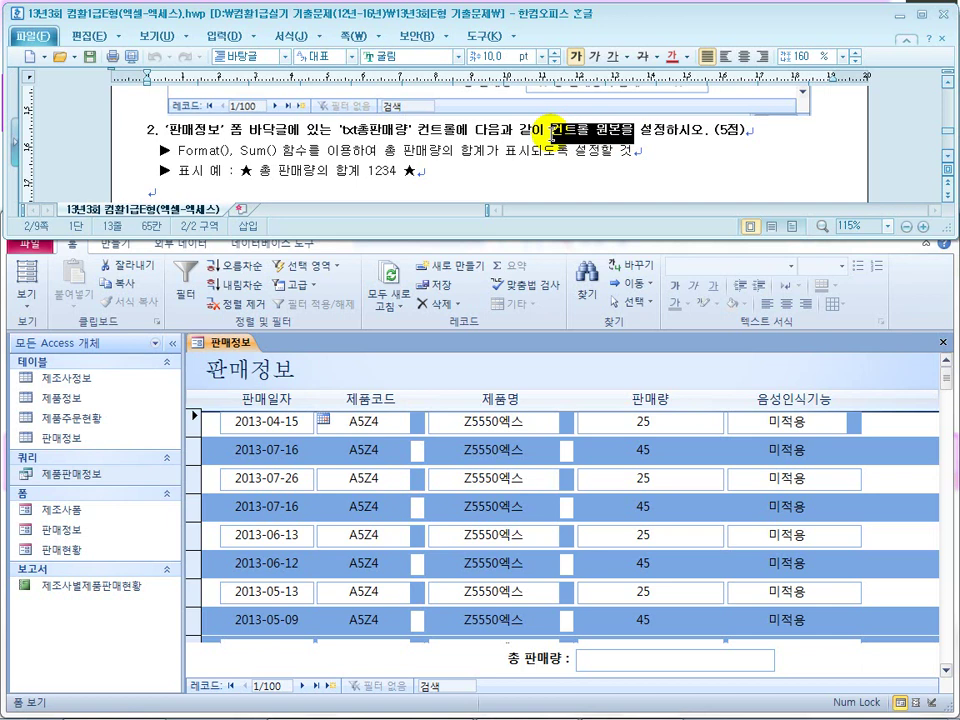
drag(176, 150, 228, 150)
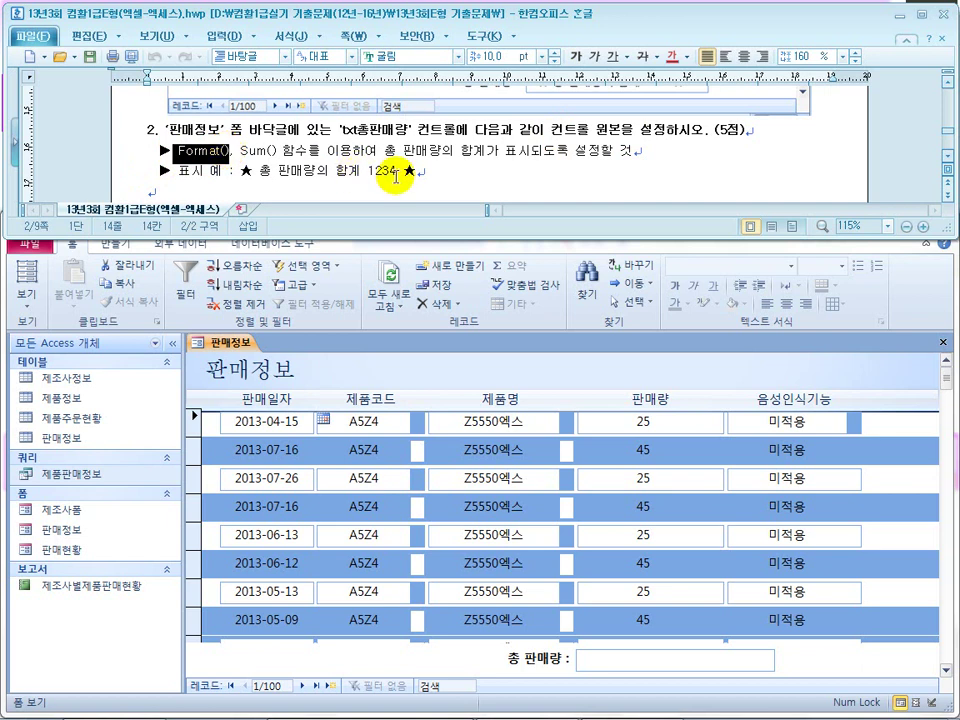
drag(397, 171, 369, 170)
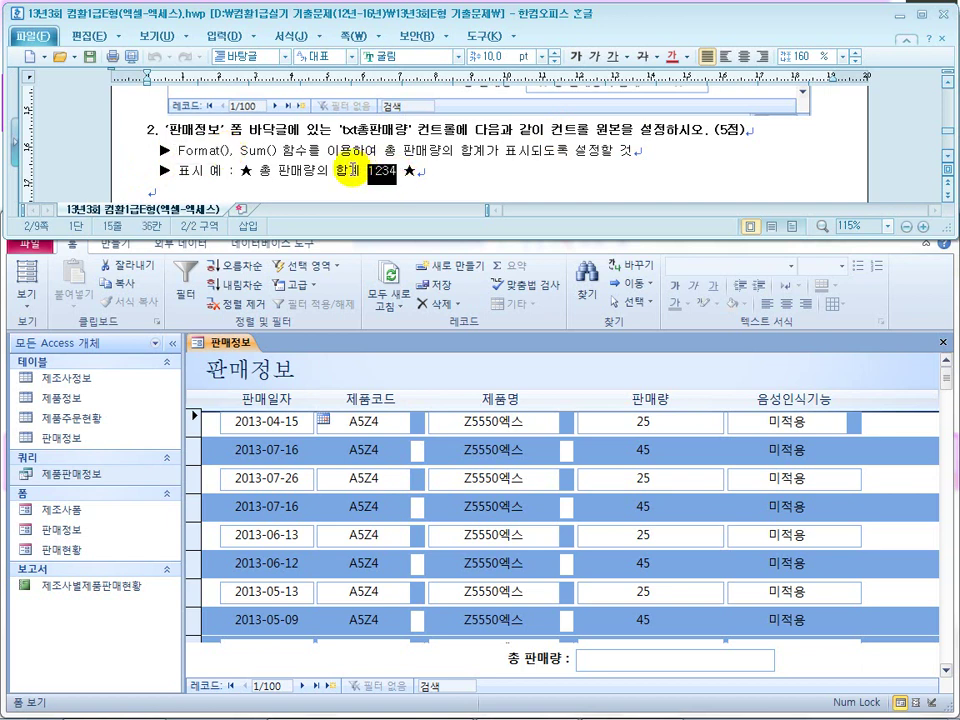
drag(228, 151, 176, 152)
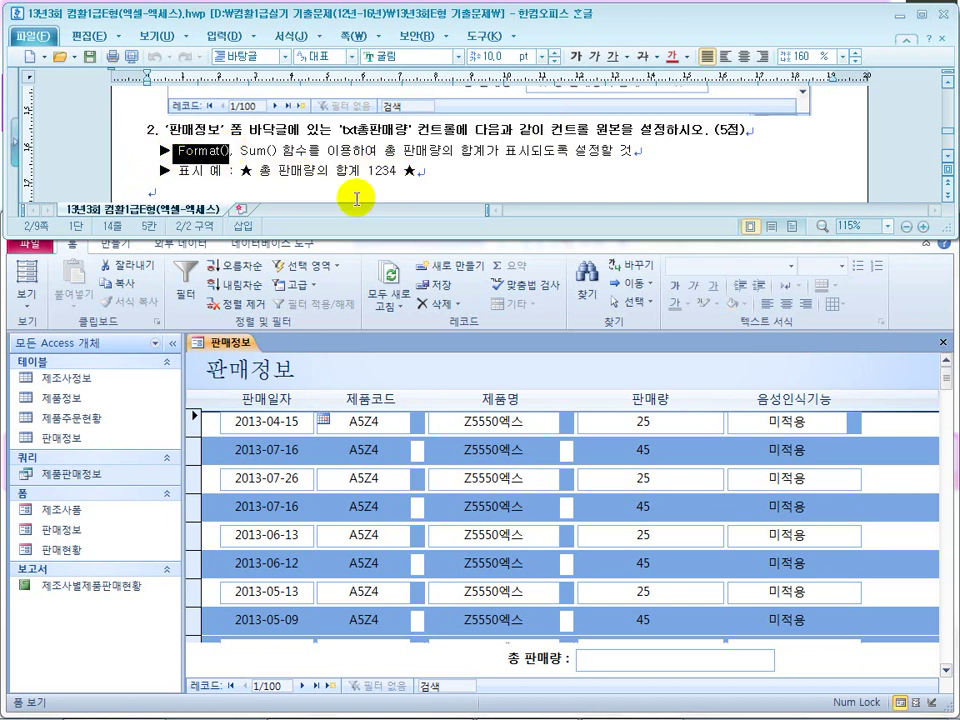
click(372, 171)
scroll(390, 190, down, 1)
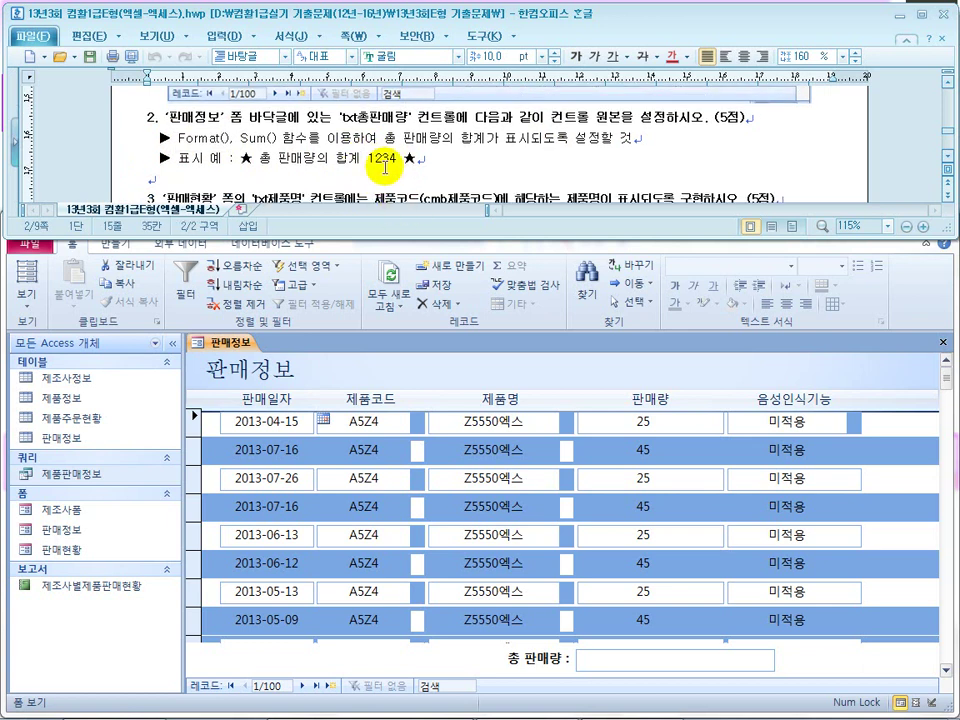
Switch to Access, put the 판매정보 form in Design view and show all properties of the footer's txt총판매량 text box
click(283, 250)
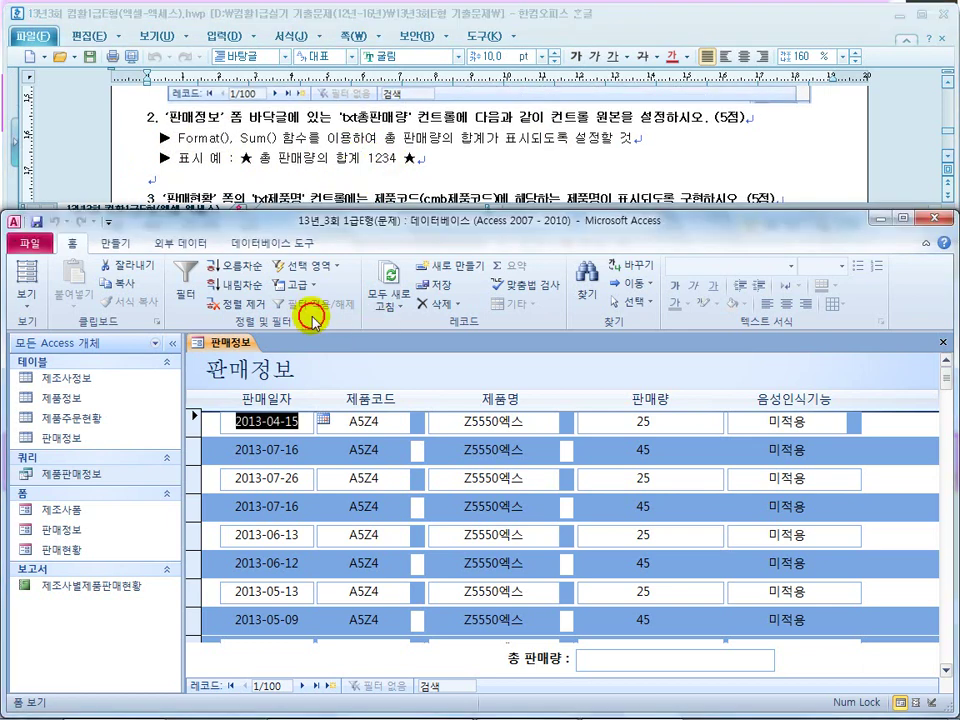
click(36, 320)
click(82, 402)
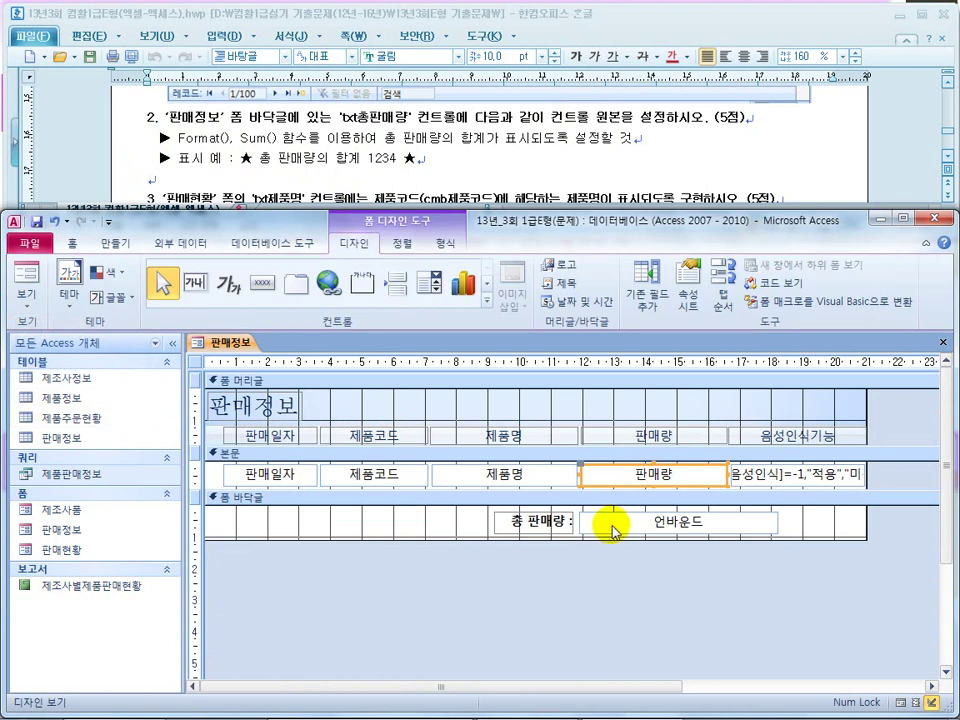
right_click(610, 530)
click(650, 698)
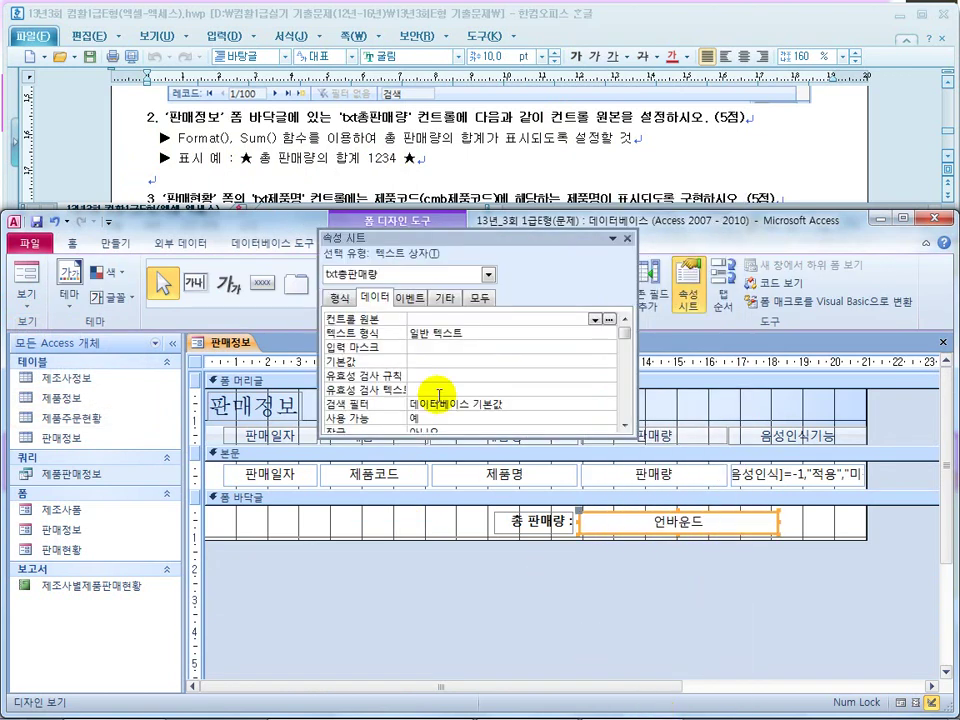
click(482, 300)
Set the control source of txt총판매량 to =Sum([판매량])
click(470, 334)
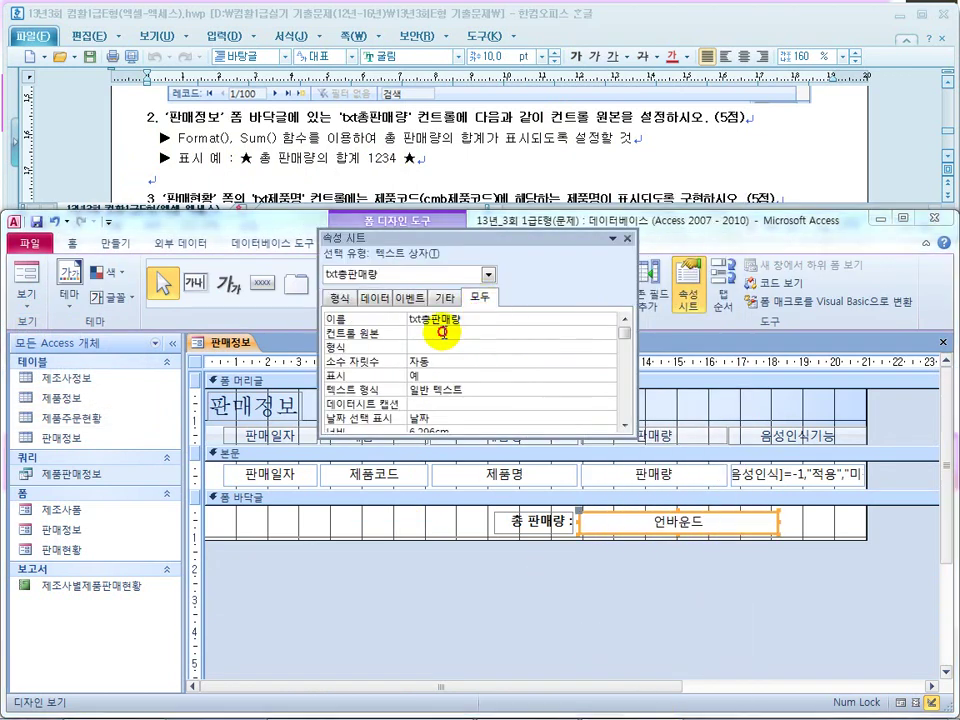
text(=sum()
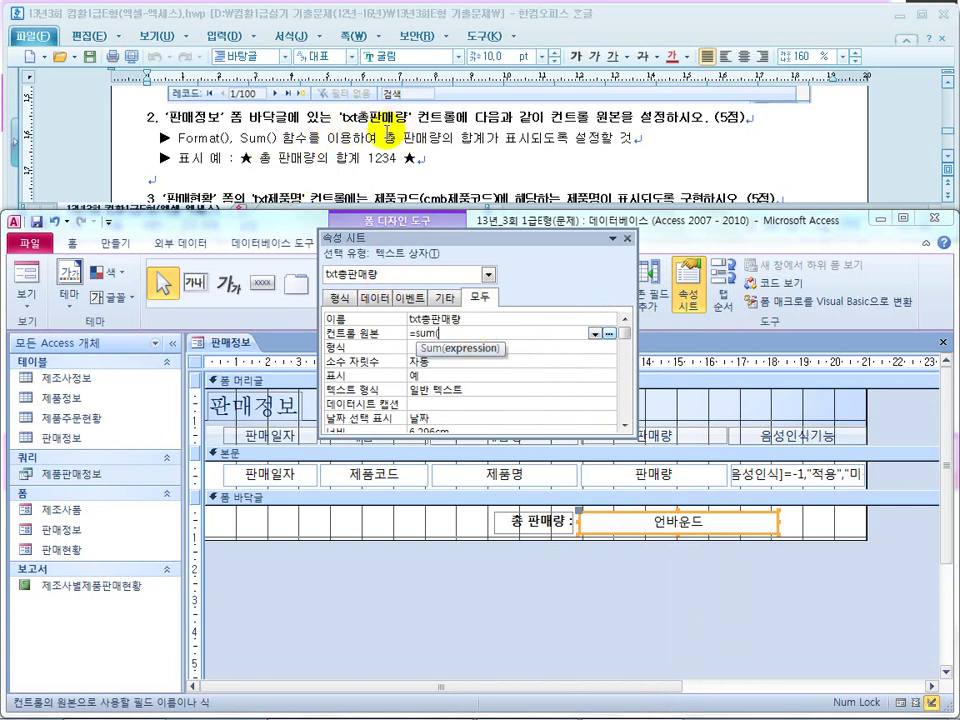
drag(560, 240, 444, 271)
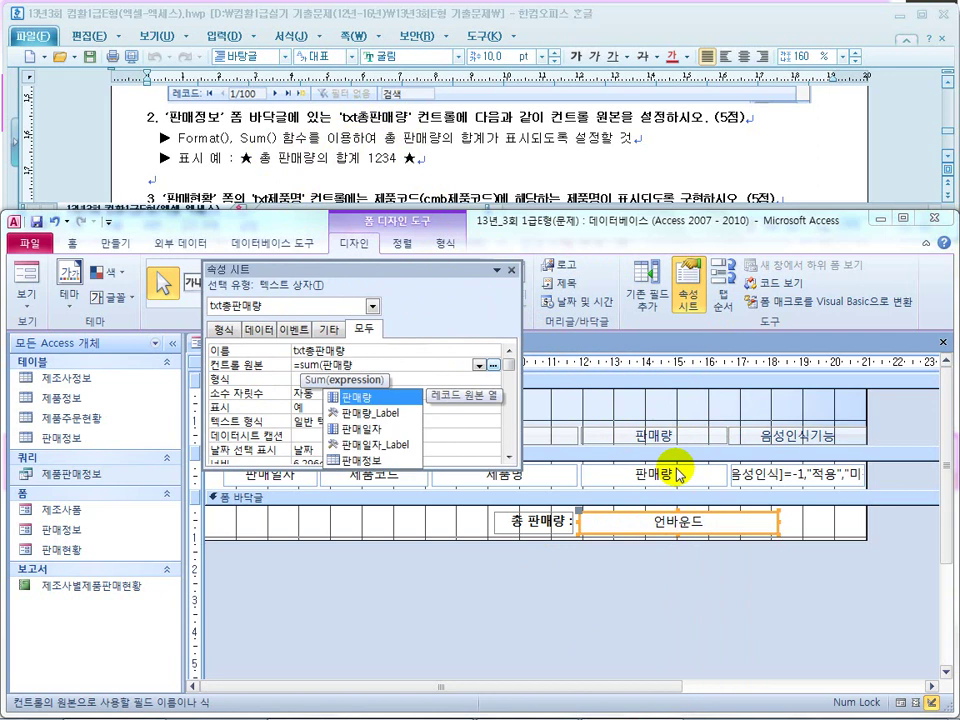
text())
key(Return)
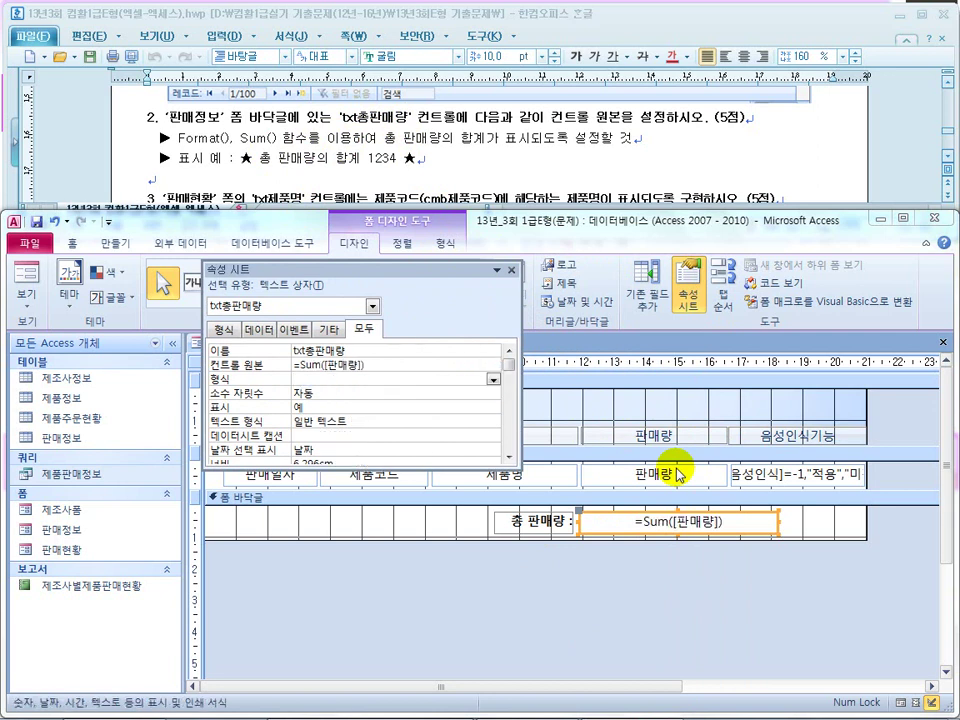
Check the footer total in Form view and return the 판매정보 form to Design view
click(24, 268)
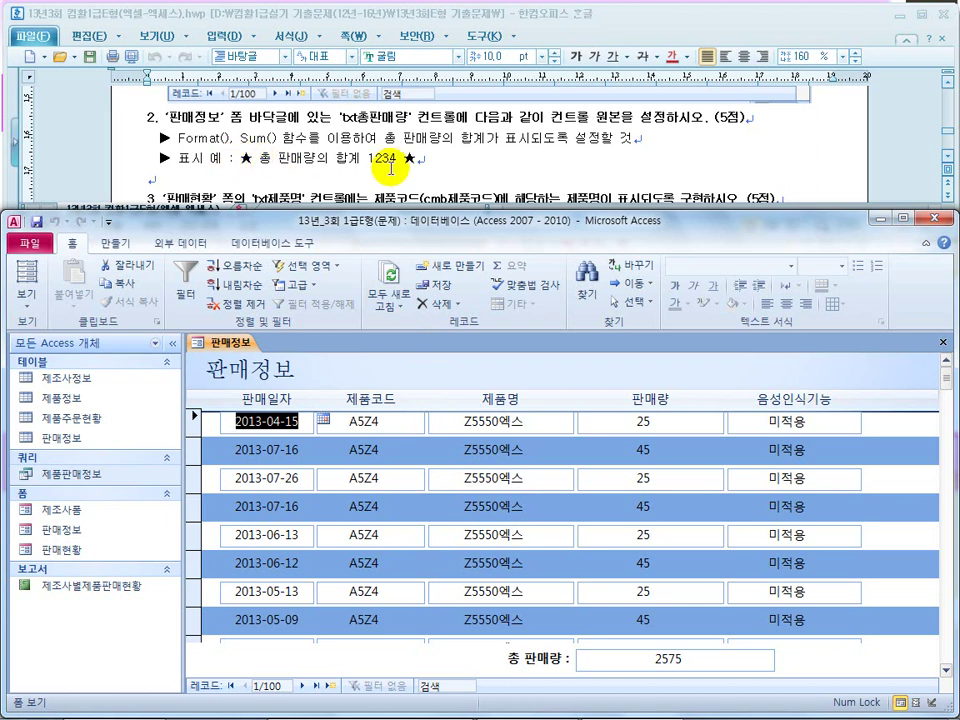
click(26, 300)
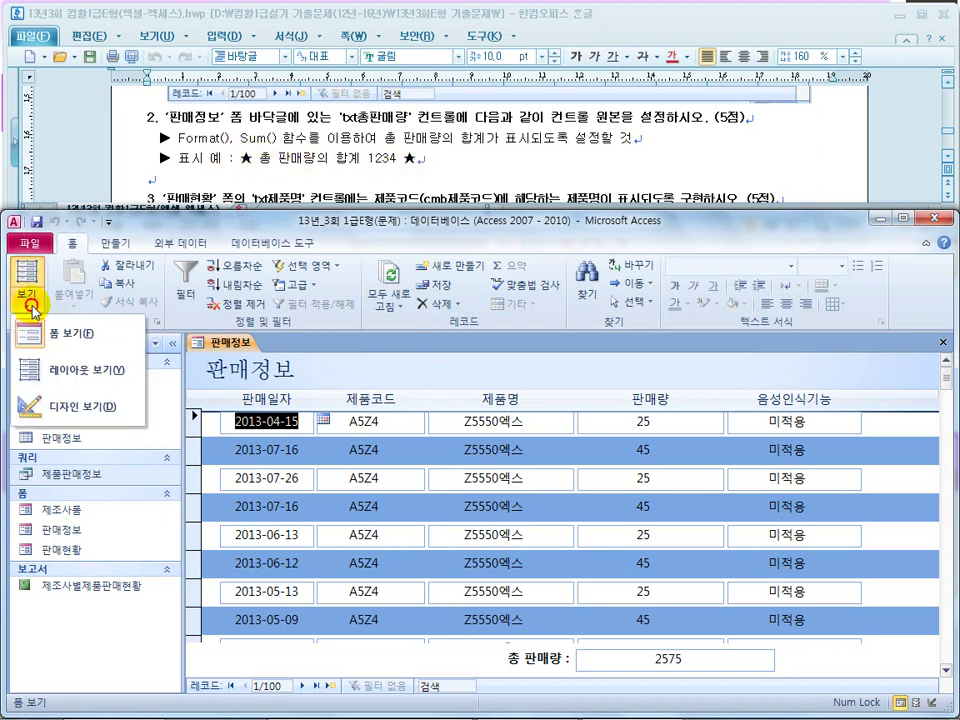
click(60, 404)
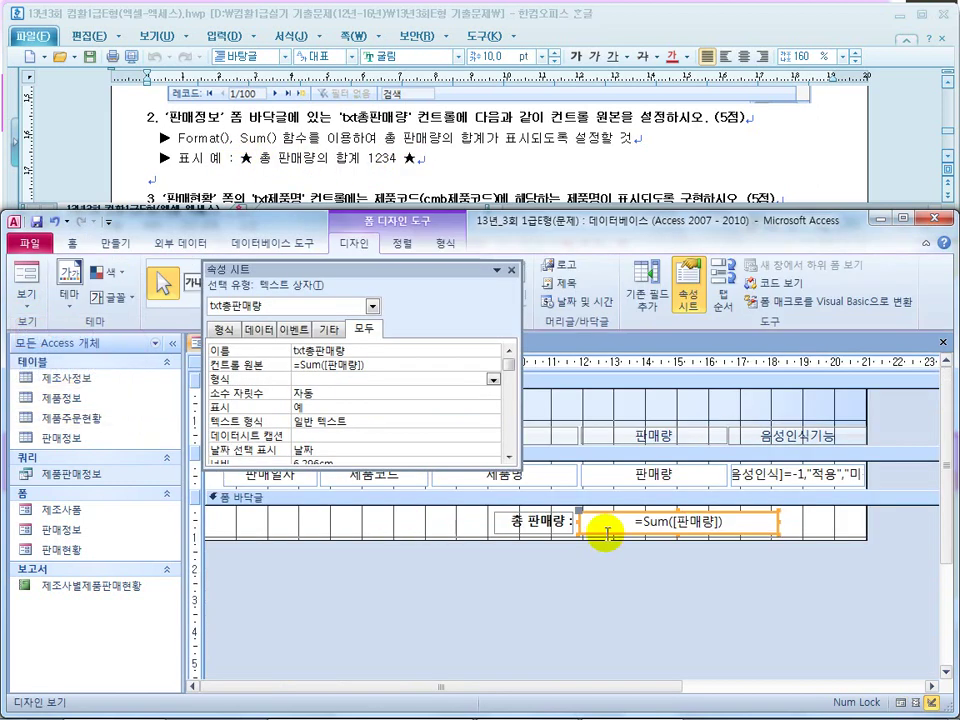
Insert format( before Sum([판매량]) in the control source of txt총판매량
click(330, 364)
text(format)
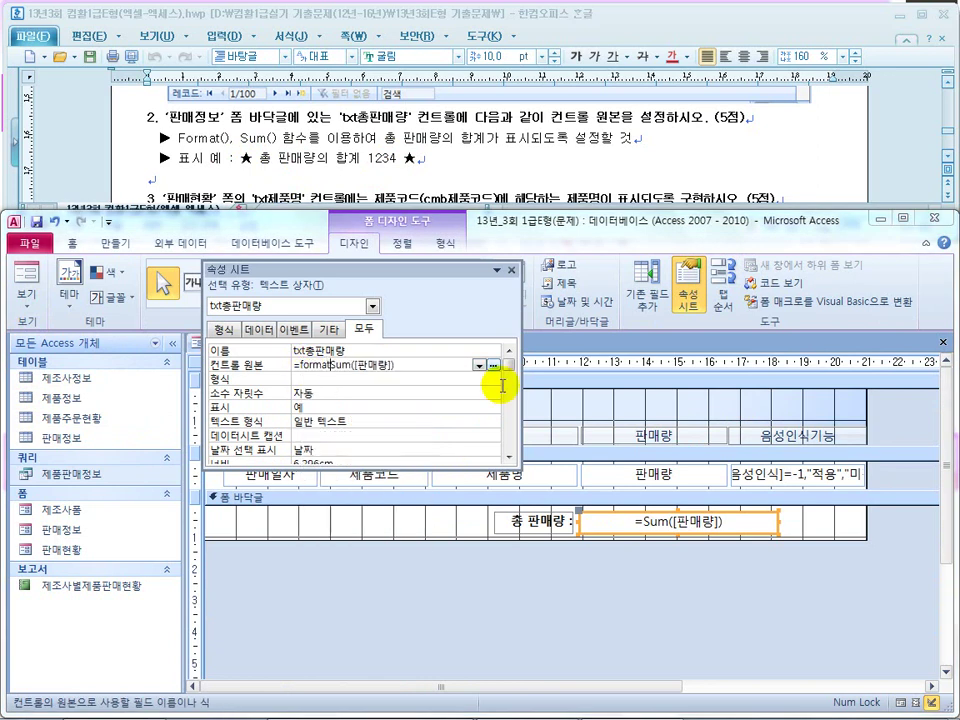
text(()
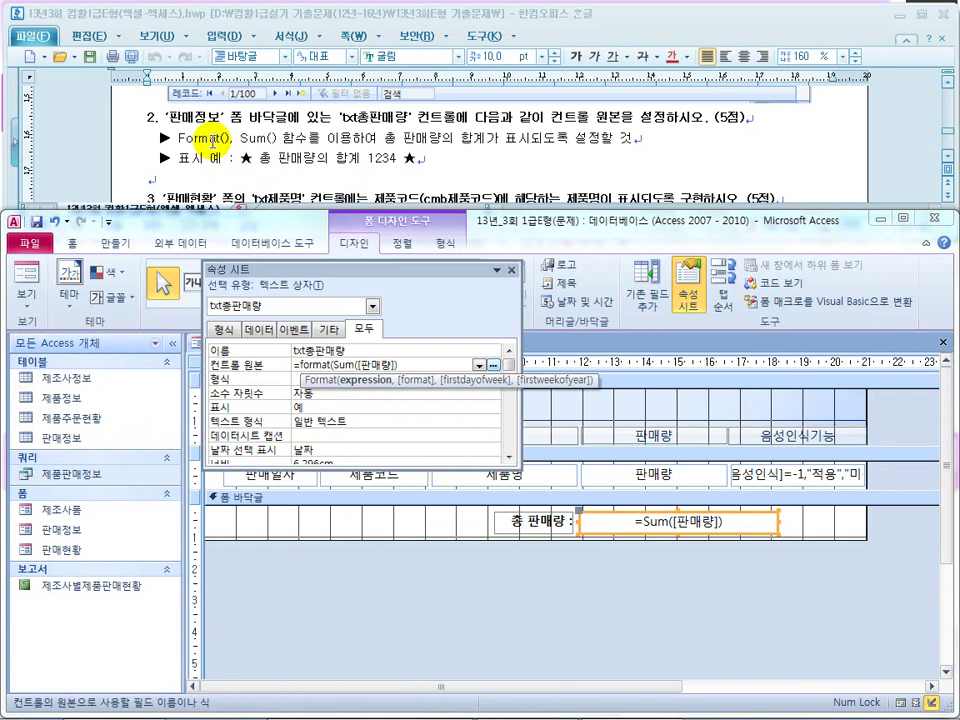
click(413, 367)
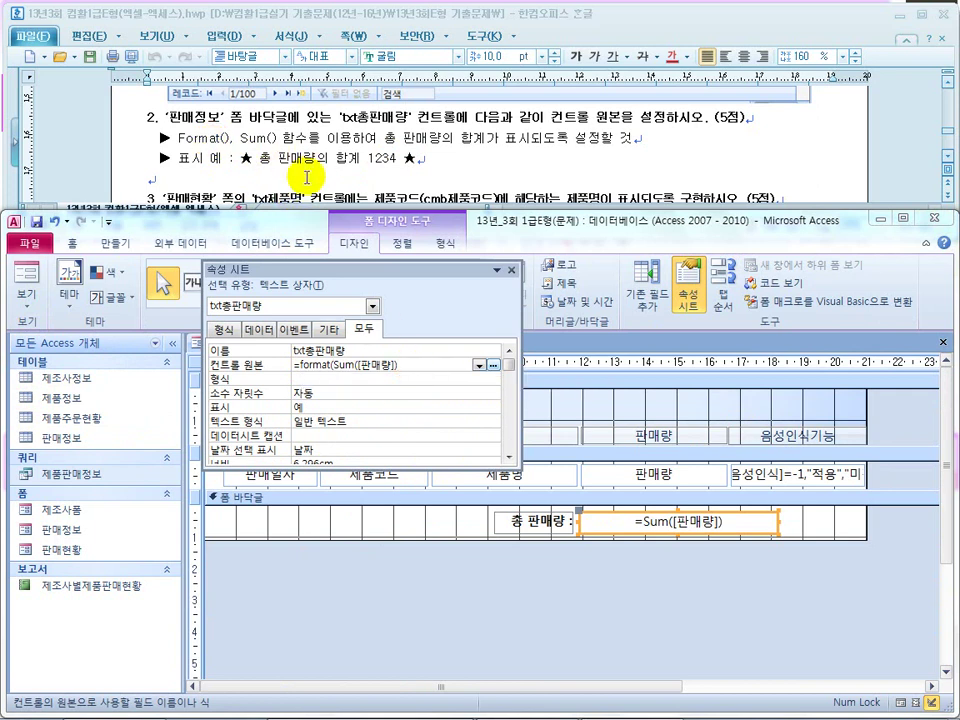
mouse_move(498, 172)
mouse_down()
mouse_move(525, 155)
mouse_move(530, 168)
mouse_move(553, 134)
mouse_move(551, 159)
mouse_up()
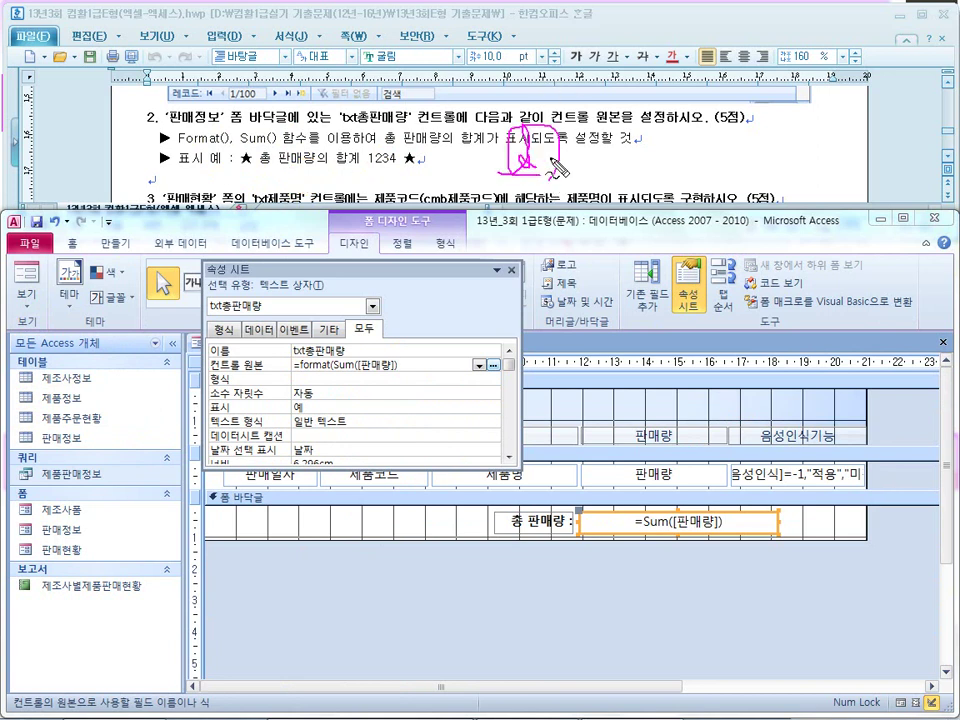
key(Escape)
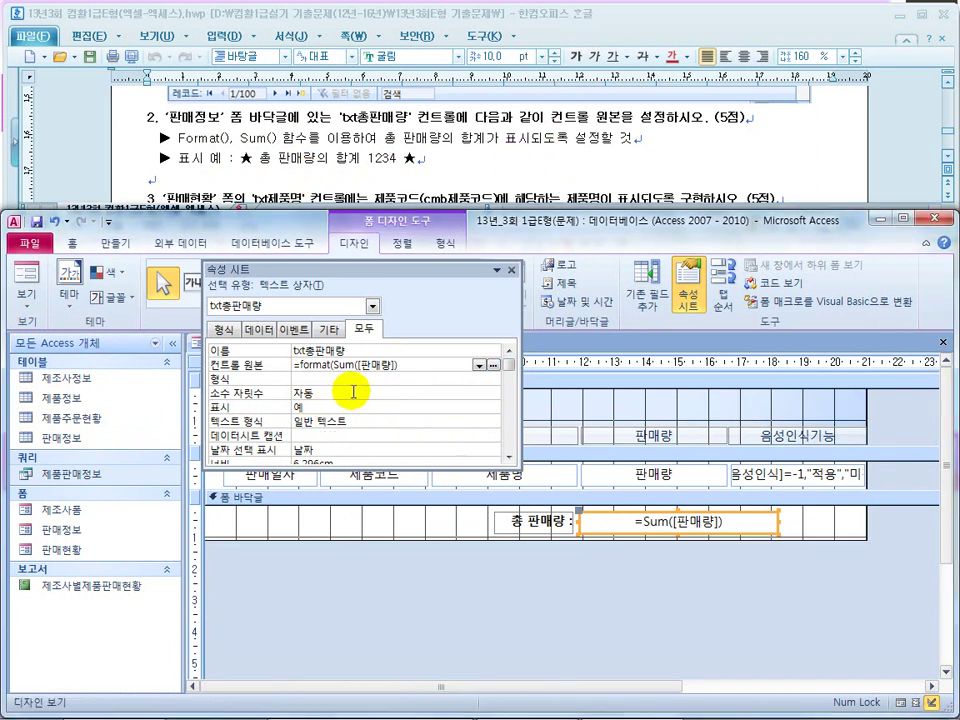
Add an empty format string as the second argument so the control source reads =format(Sum([판매량]),"")
click(441, 365)
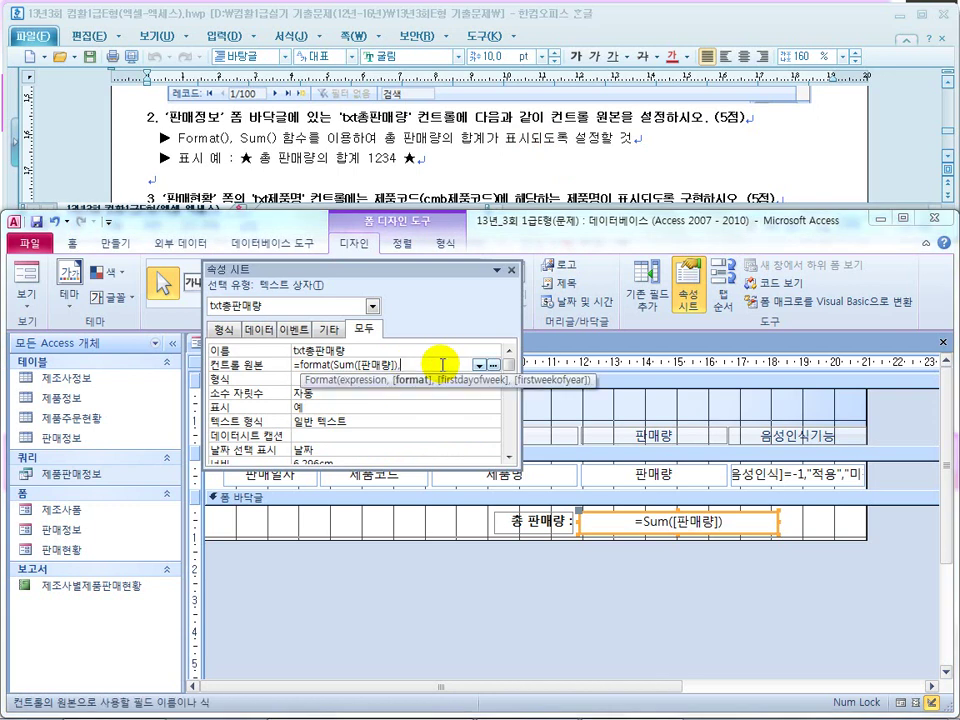
key(BackSpace)
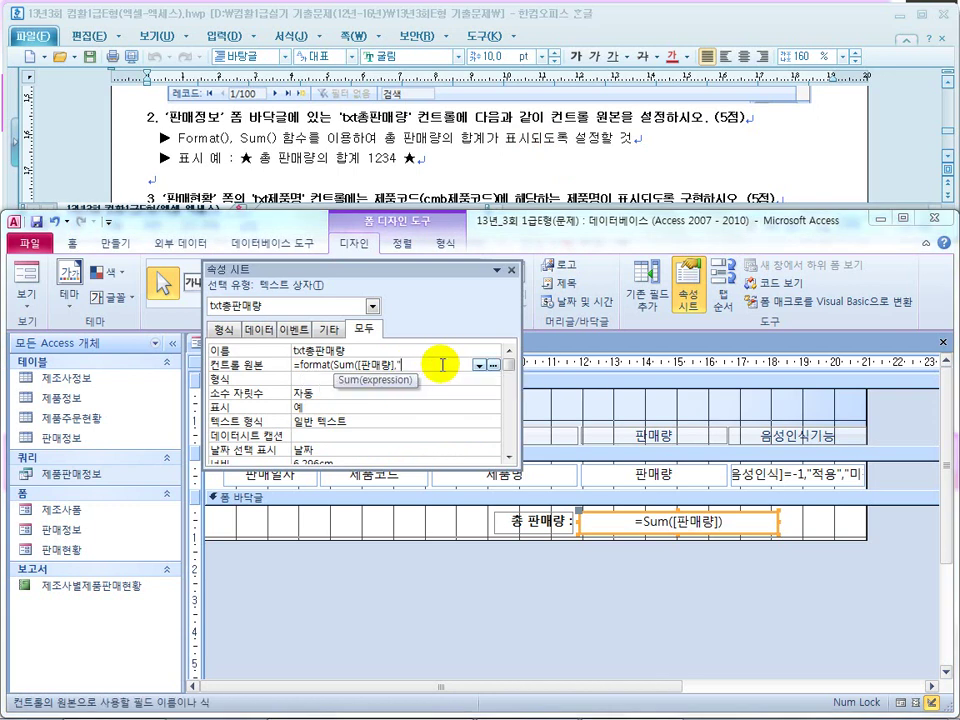
key(Return)
click(472, 404)
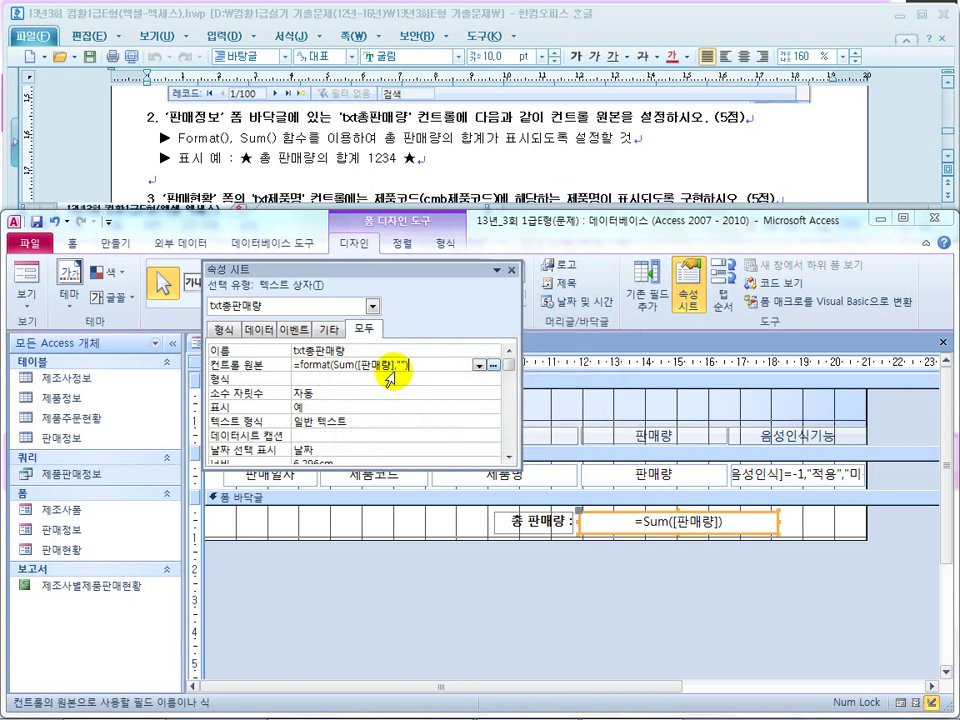
click(397, 364)
text(,"")
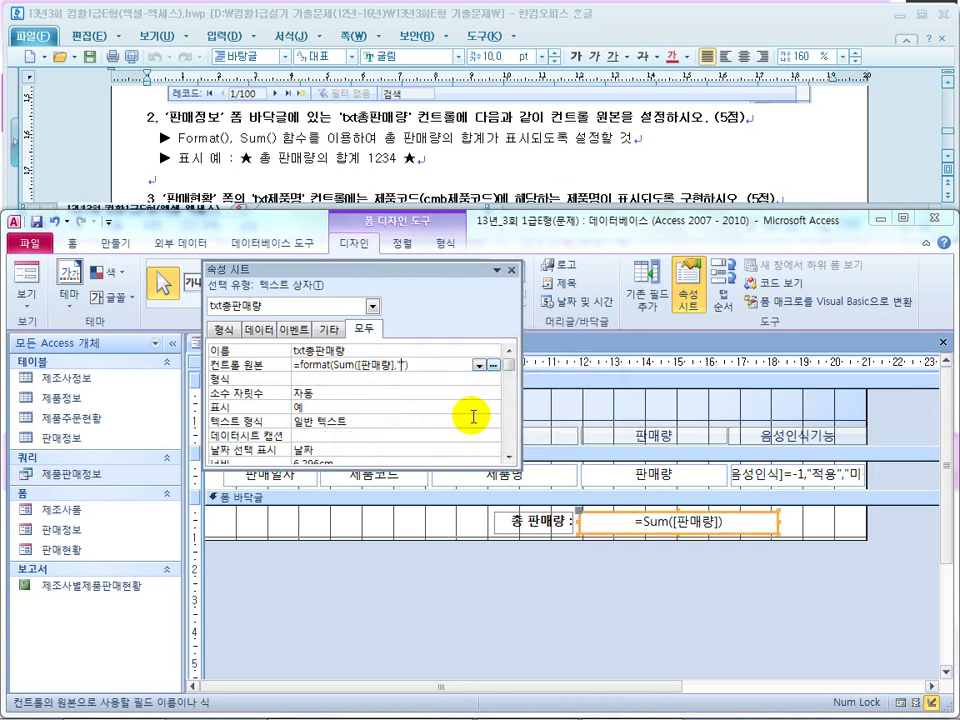
click(394, 365)
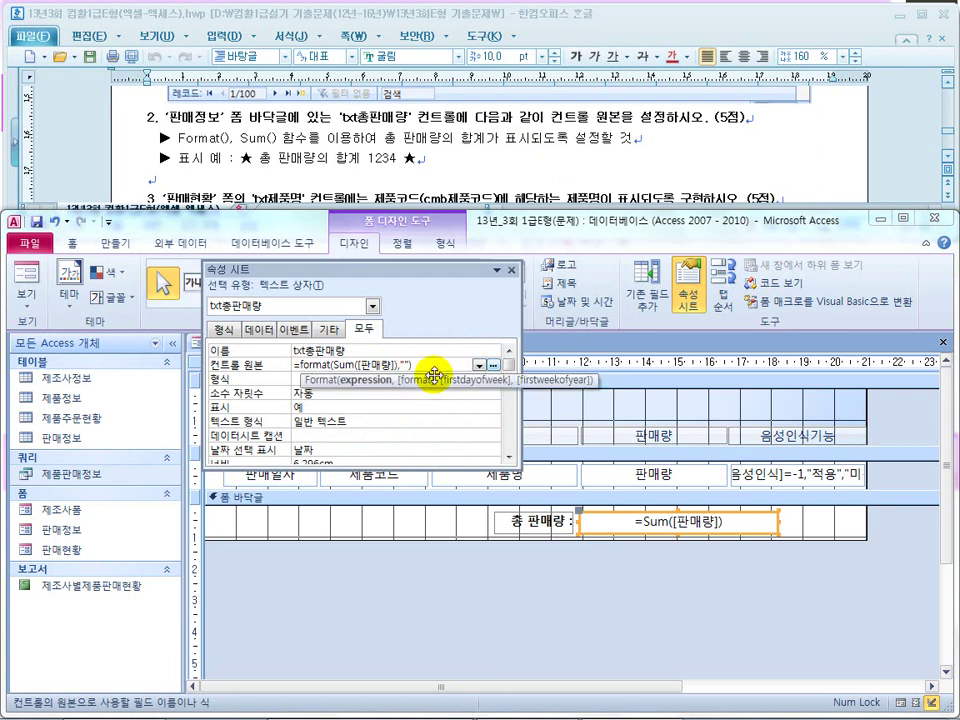
Check the closing parenthesis of the Format expression, commit it and widen the property sheet
drag(397, 365, 335, 365)
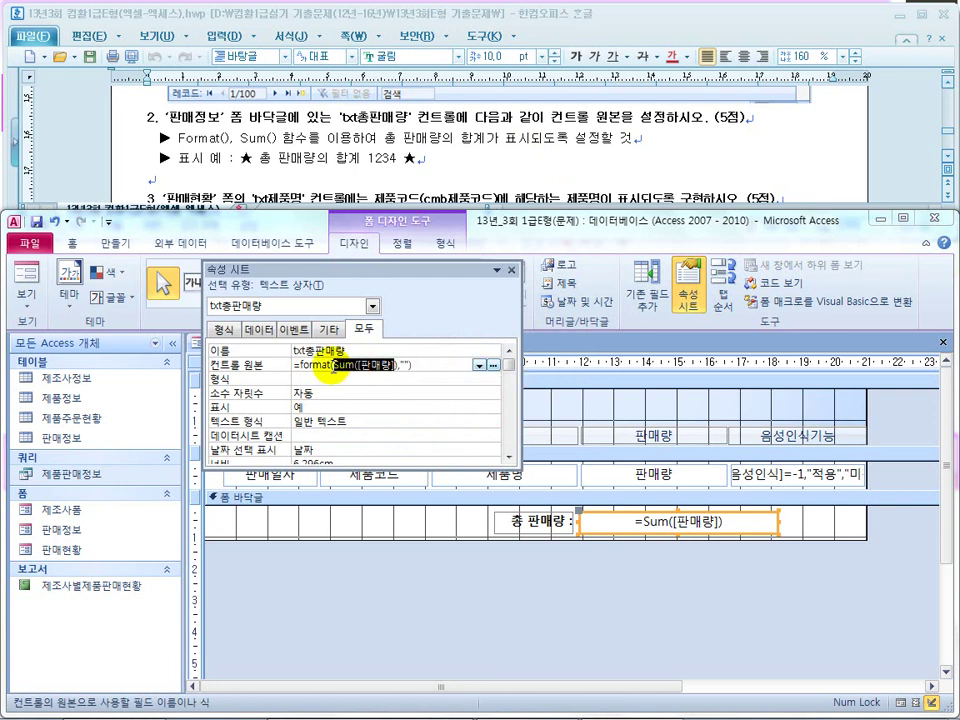
click(411, 366)
text())
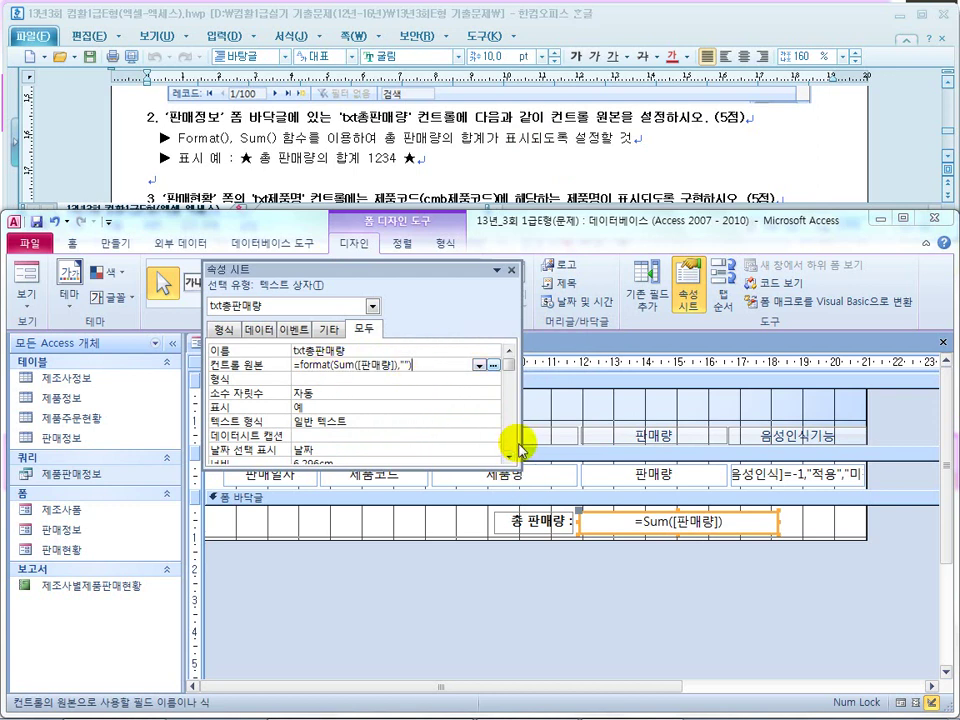
drag(519, 443, 699, 450)
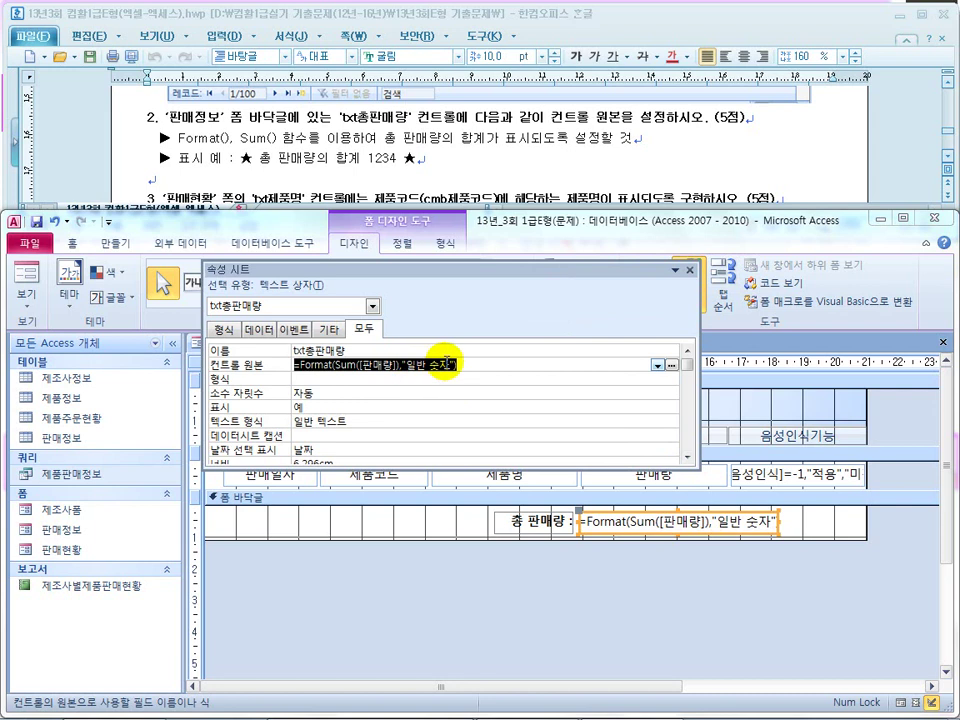
Replace the format string in the Format expression with "★ 총 판매량의 합계 0"
drag(445, 365, 405, 366)
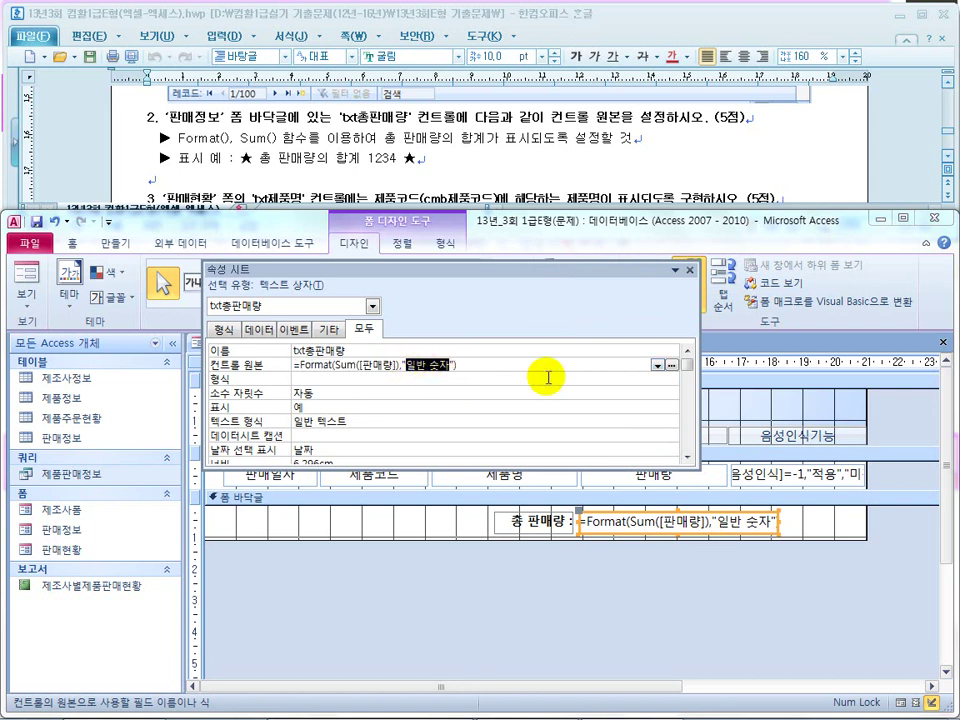
key(BackSpace)
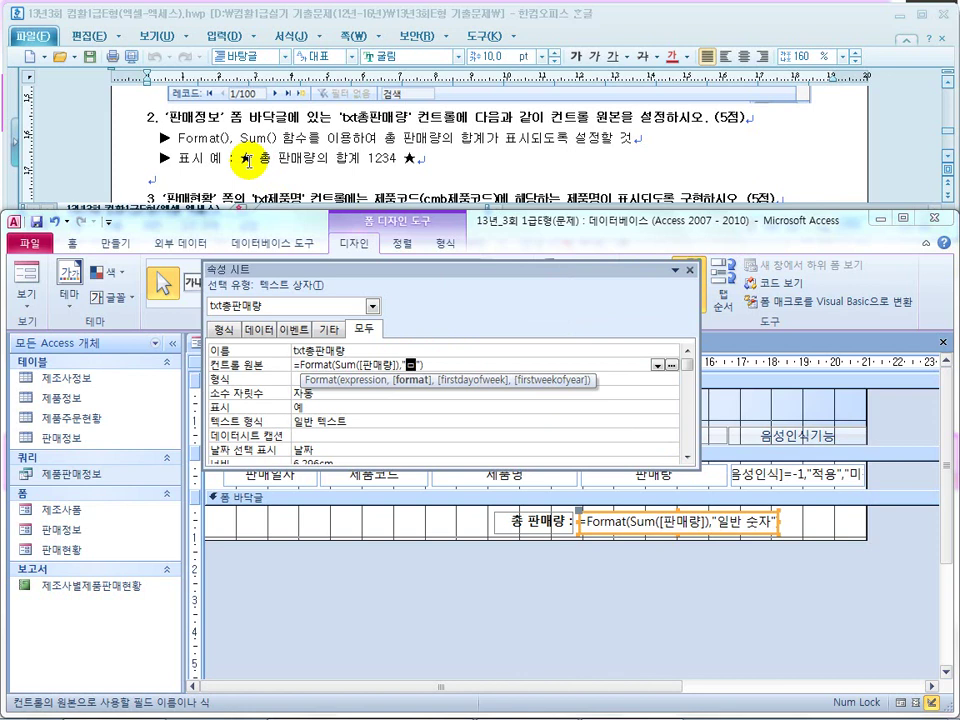
text(ㅁ)
key(Hangul_Hanja)
click(428, 524)
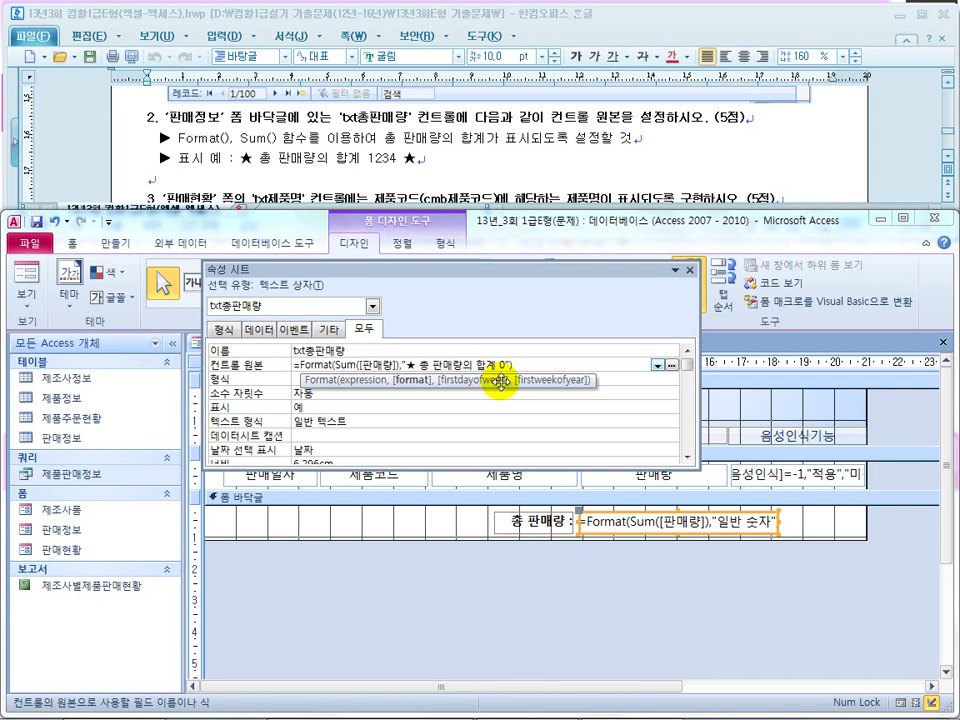
Add a closing ★ to the format string, making the control source =Format(Sum([판매량]),"★ 총 판매량의 합계 0 ★")
text("))
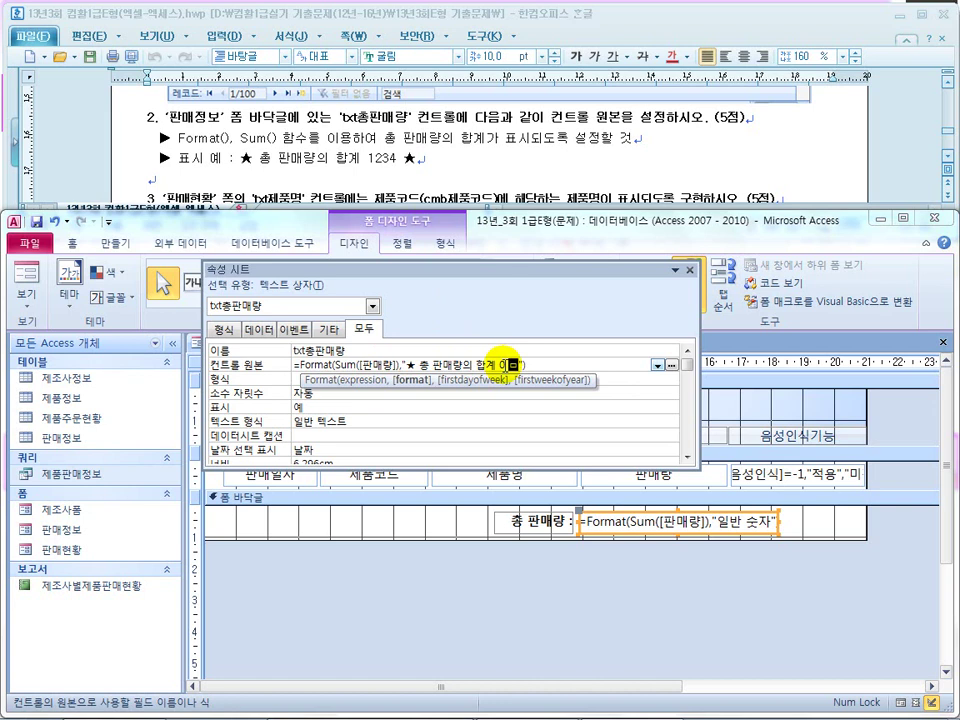
key(Hangul_Hanja)
click(514, 527)
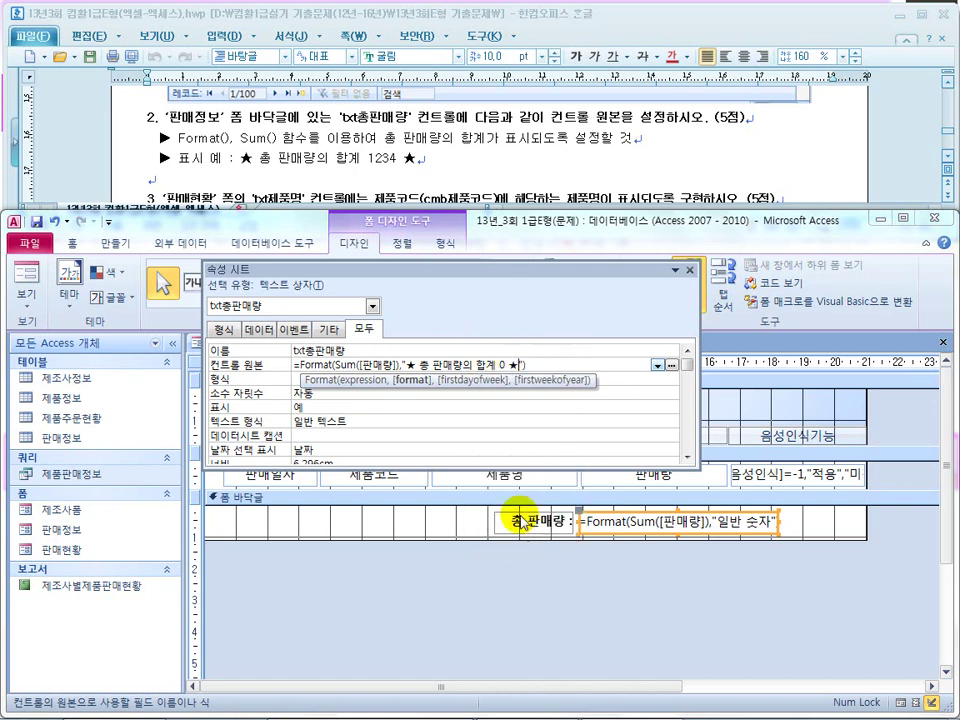
click(553, 370)
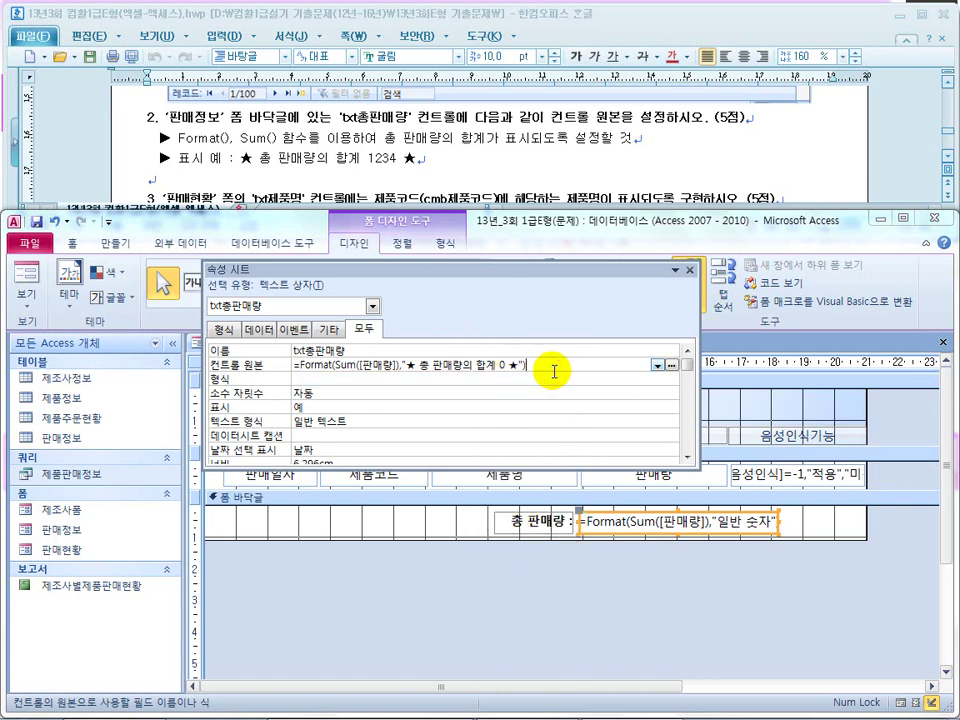
click(398, 365)
text(")
click(521, 366)
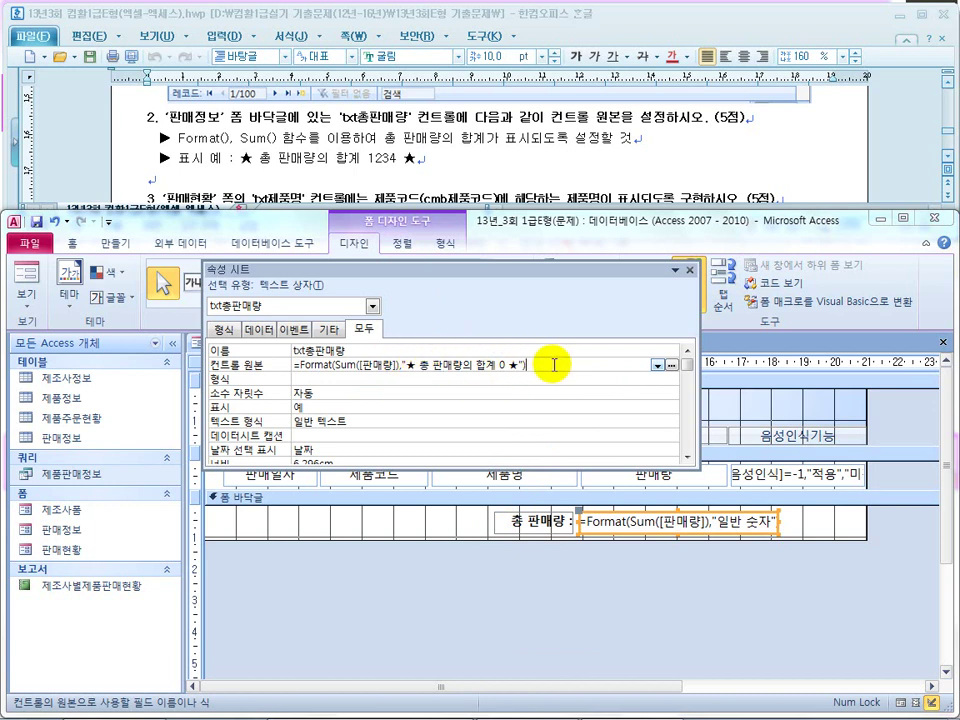
Commit the Format expression in txt총판매량's control source, inspect its quotation marks and display the 판매정보 form in Form view
key(Return)
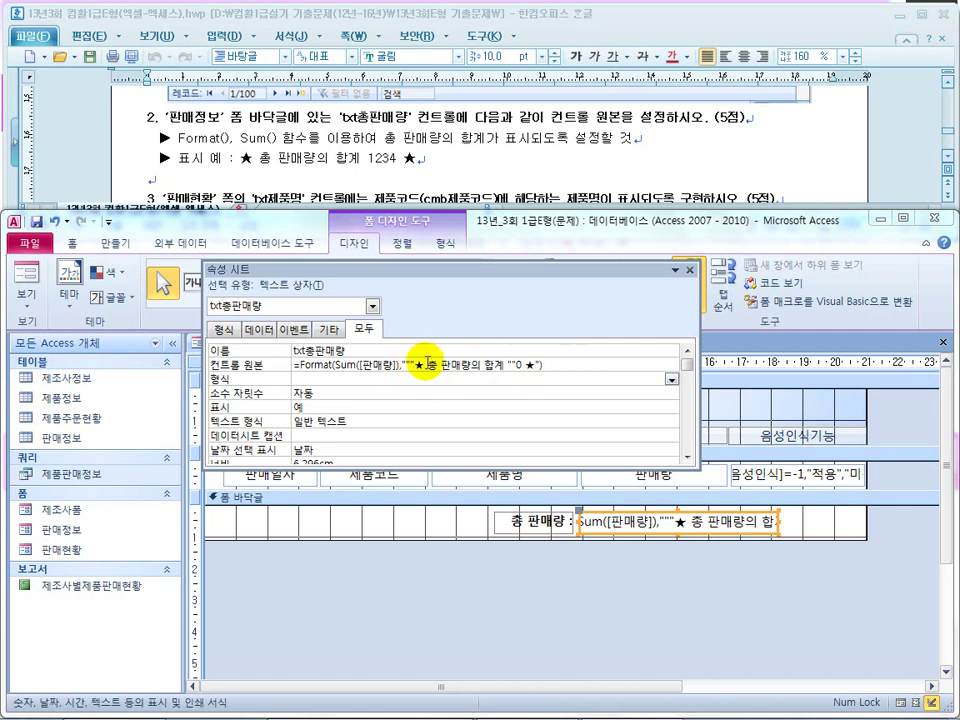
double_click(519, 365)
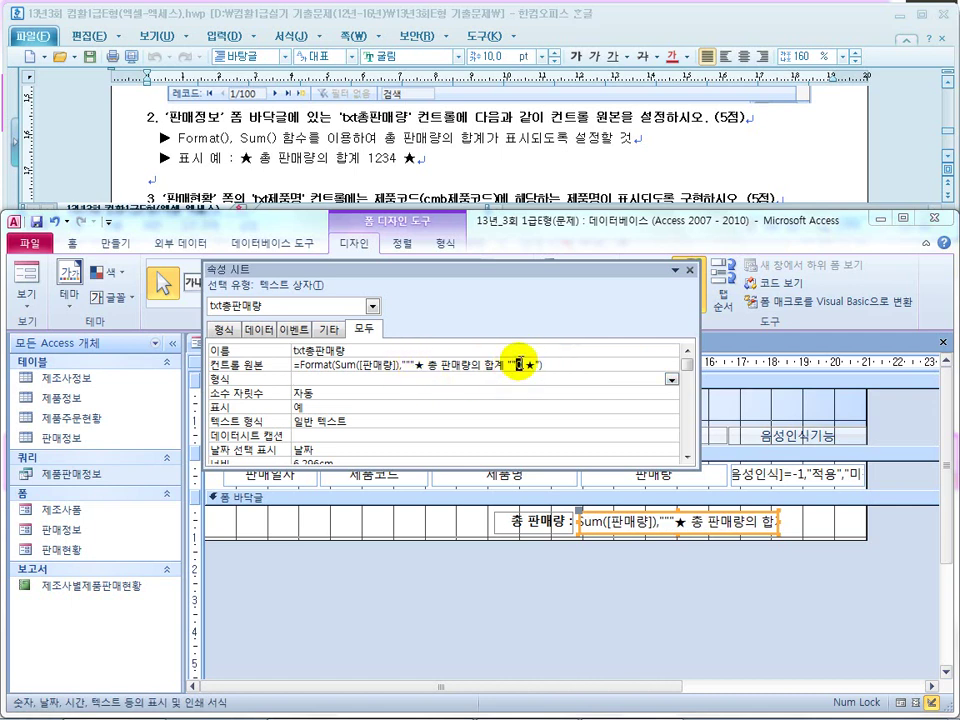
click(403, 365)
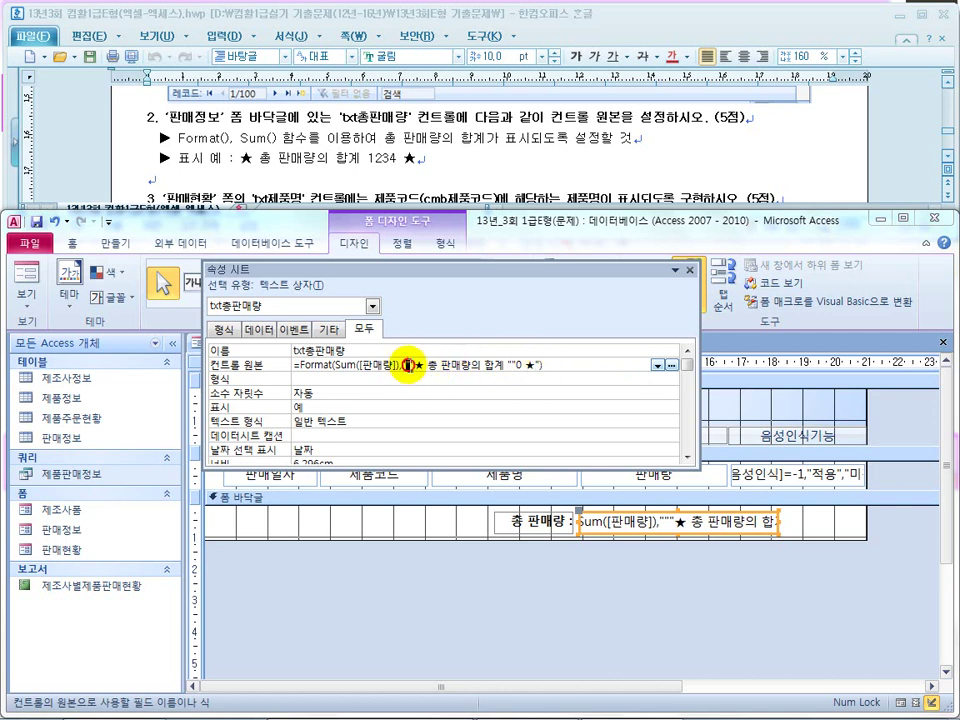
drag(515, 364, 405, 362)
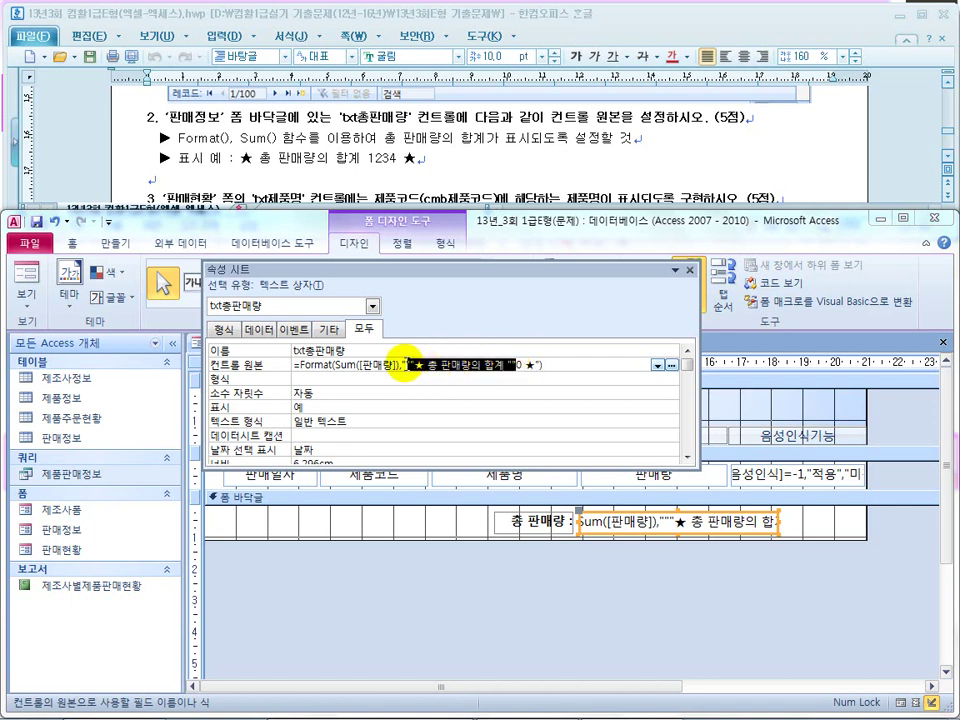
click(392, 380)
click(24, 270)
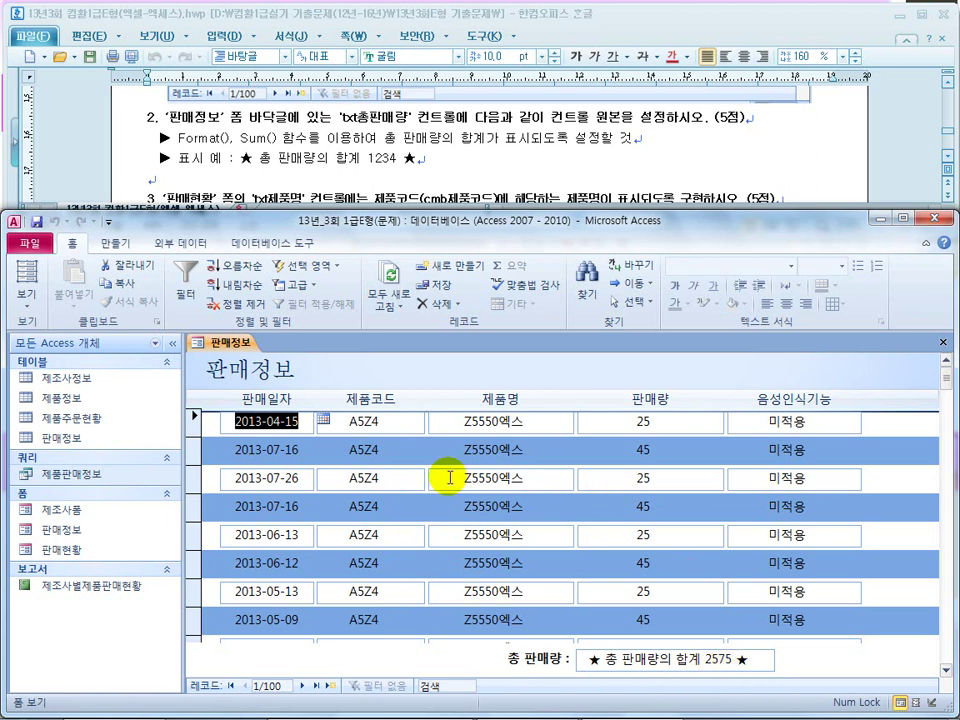
key(super)
click(442, 706)
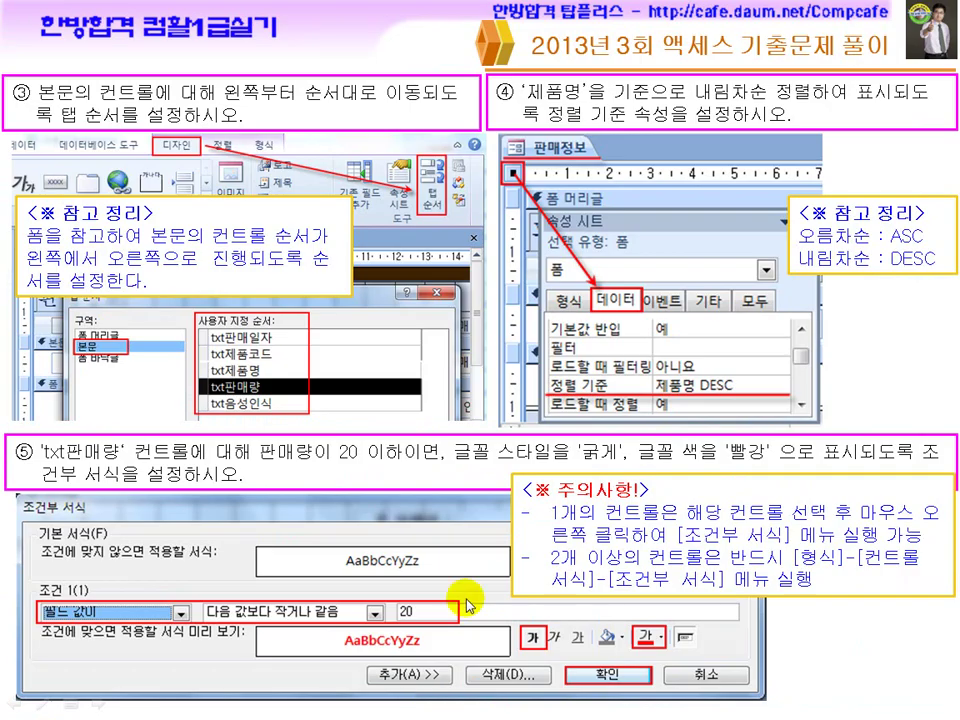
click(482, 590)
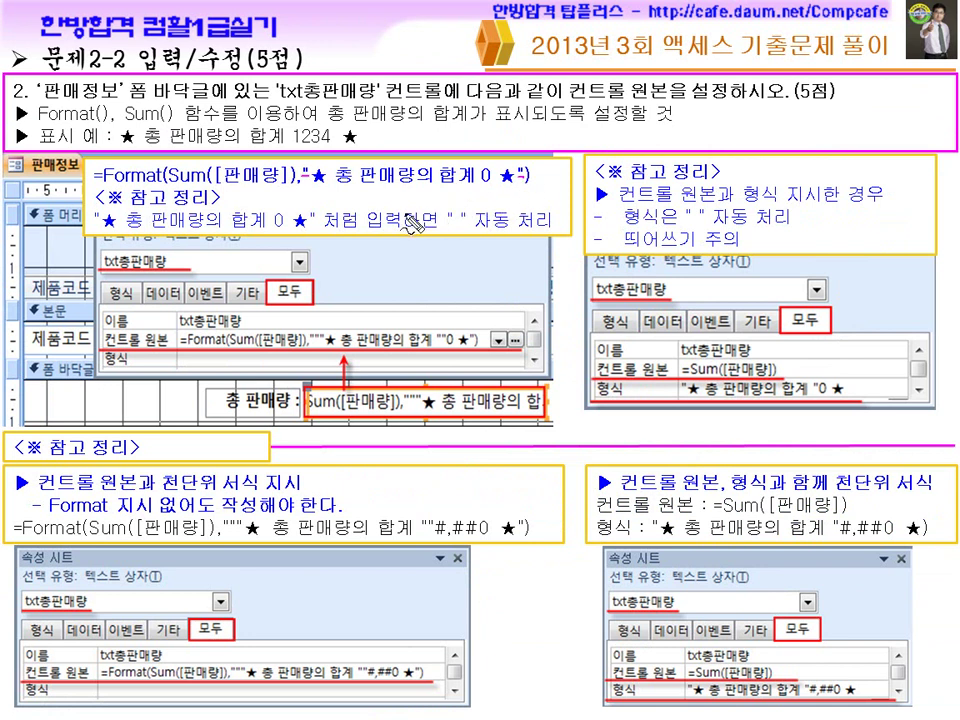
drag(157, 233, 175, 232)
drag(326, 233, 356, 233)
mouse_move(384, 233)
mouse_down()
mouse_move(437, 233)
mouse_move(464, 248)
mouse_up()
drag(420, 390, 412, 406)
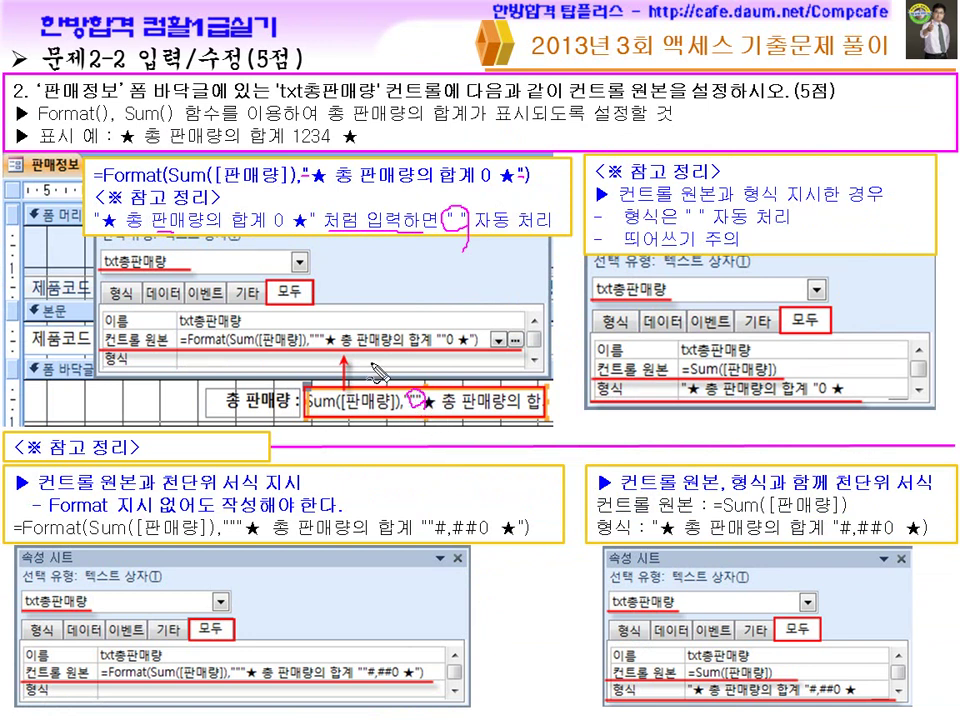
drag(318, 334, 322, 346)
drag(432, 334, 436, 346)
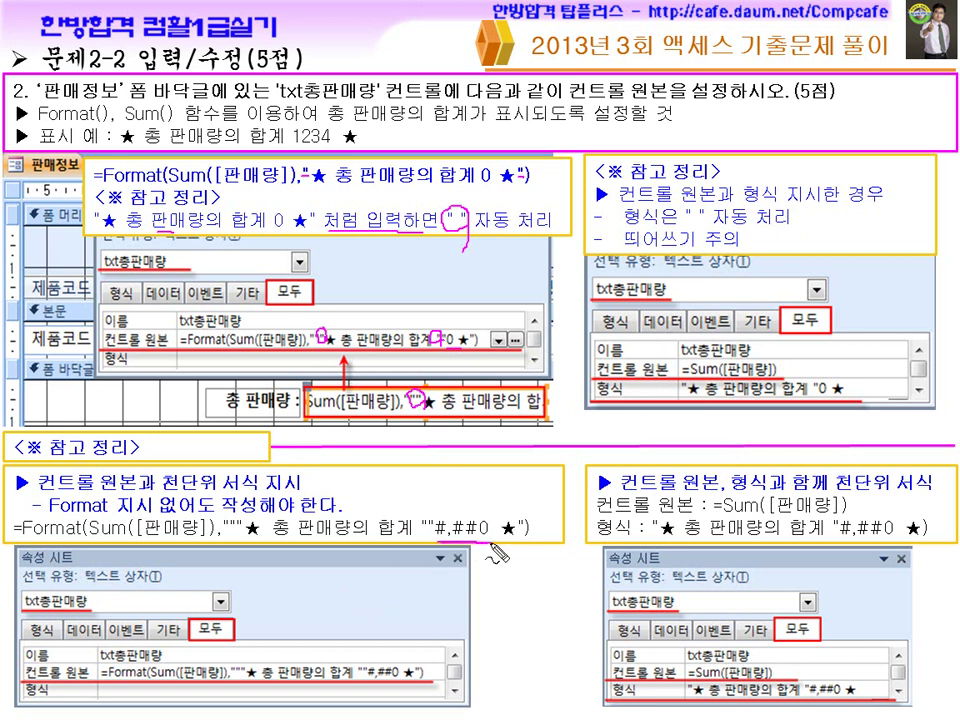
drag(441, 542, 478, 542)
drag(175, 491, 261, 493)
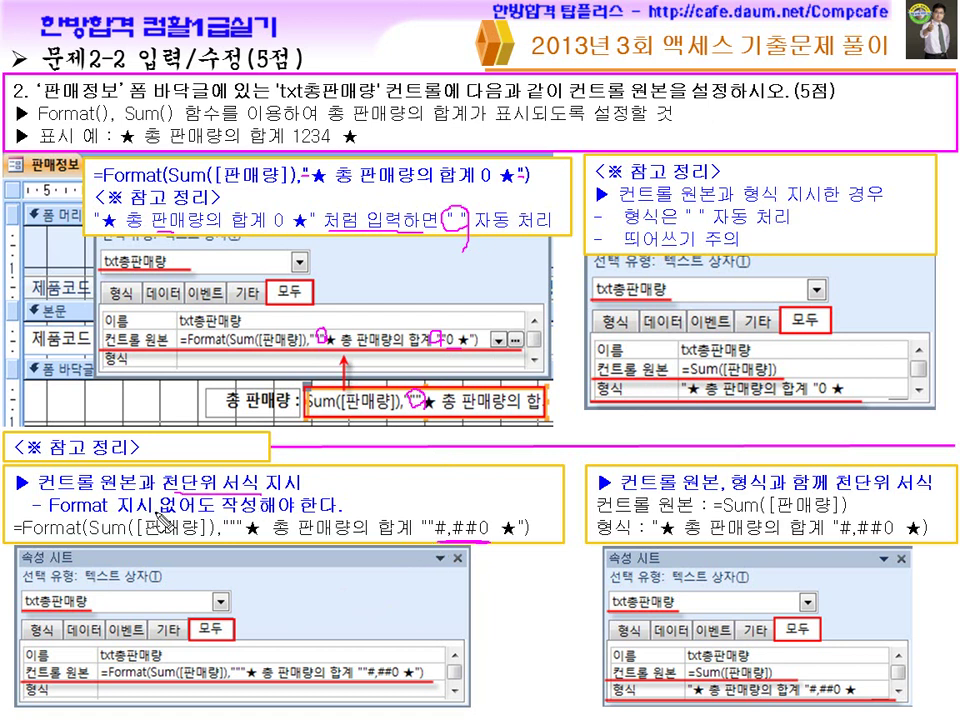
mouse_move(488, 545)
mouse_down()
mouse_move(430, 515)
mouse_move(450, 556)
mouse_up()
mouse_move(128, 506)
mouse_down()
mouse_move(100, 528)
mouse_move(140, 543)
mouse_up()
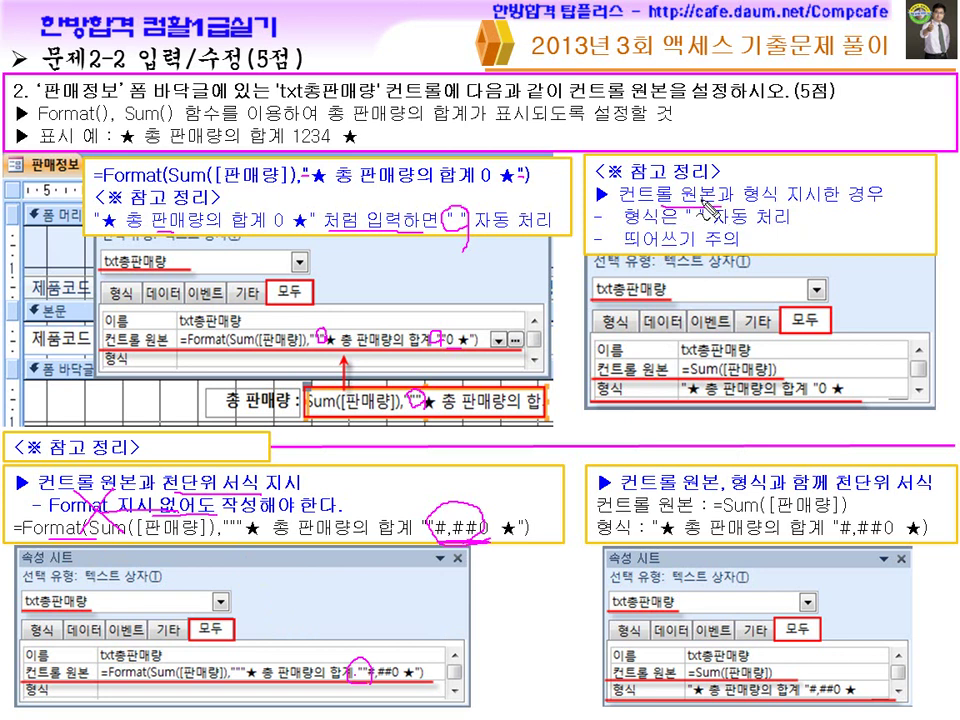
mouse_move(672, 80)
mouse_down()
mouse_move(642, 92)
mouse_move(676, 94)
mouse_up()
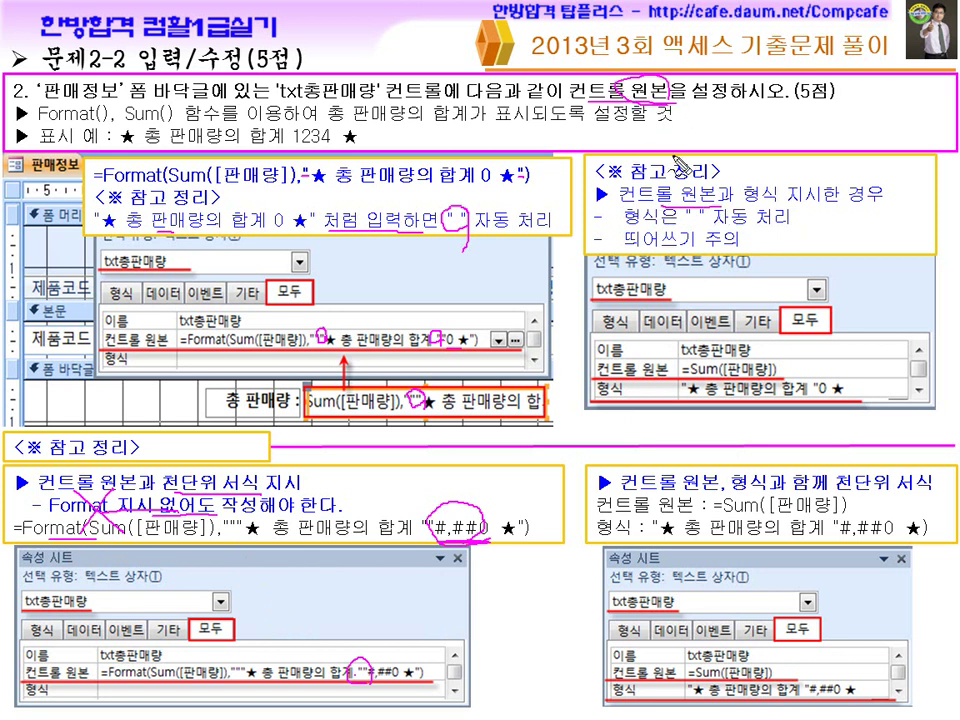
drag(762, 209, 840, 200)
drag(689, 222, 714, 221)
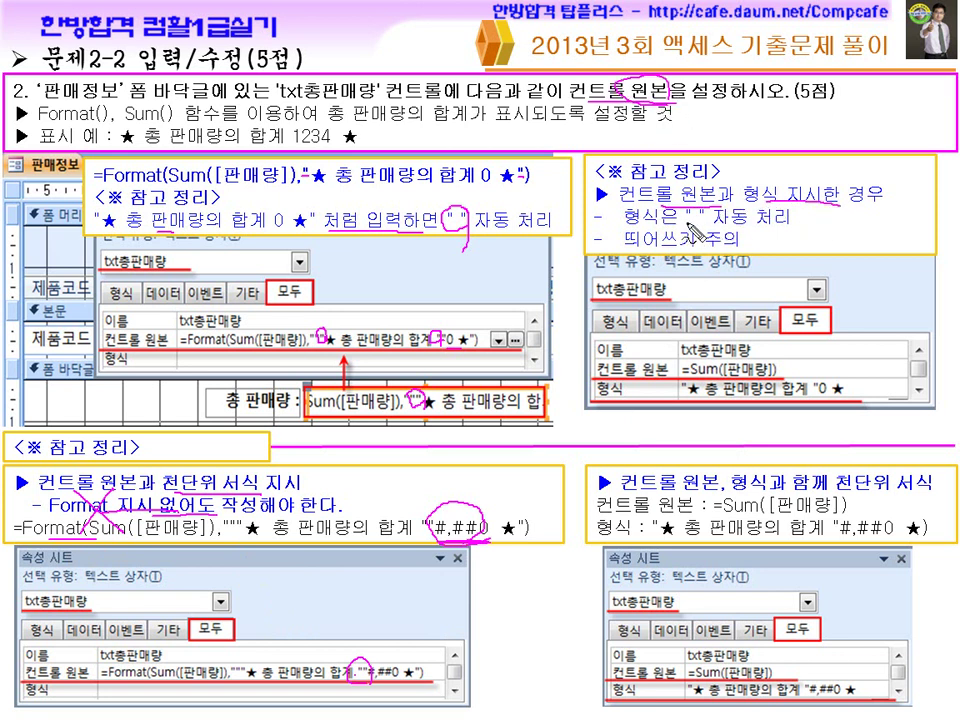
drag(818, 396, 812, 380)
drag(625, 227, 652, 228)
drag(724, 225, 790, 224)
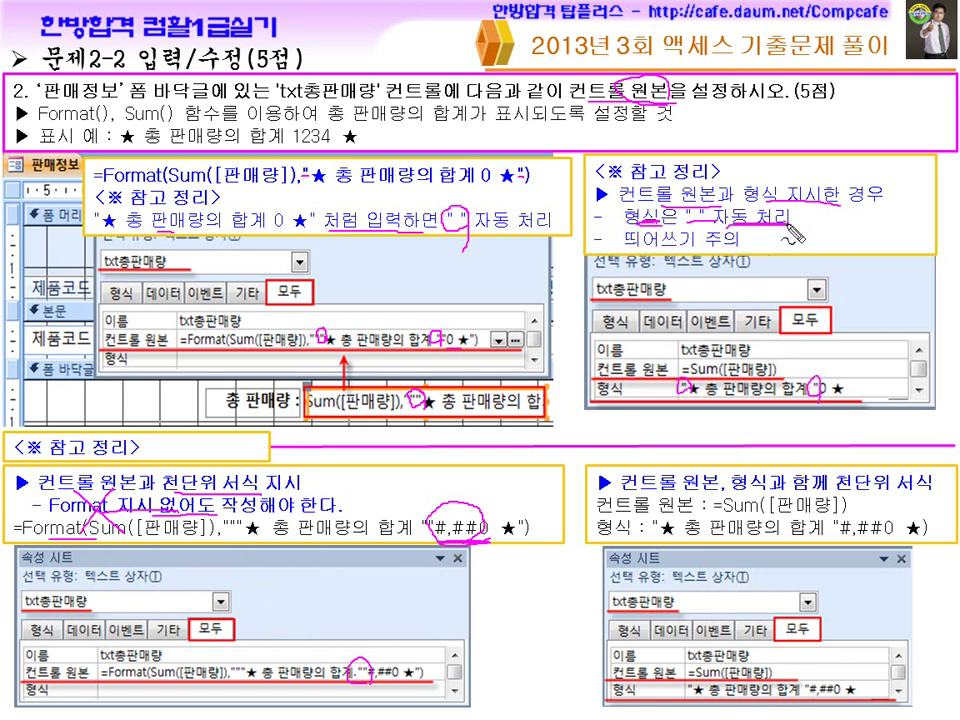
drag(648, 247, 737, 246)
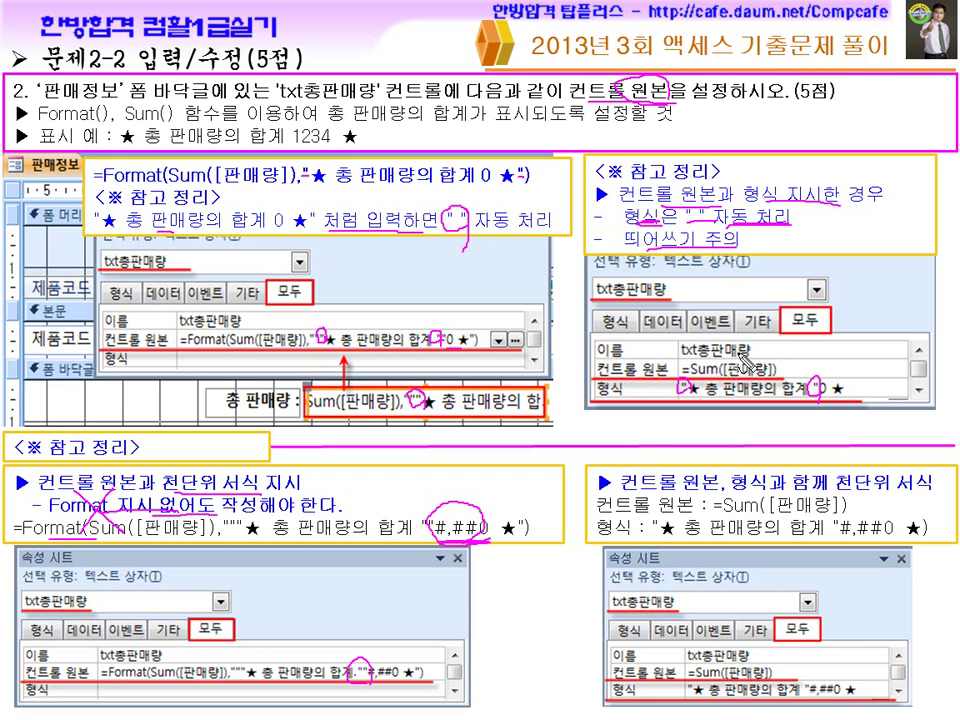
key(e)
drag(797, 362, 811, 352)
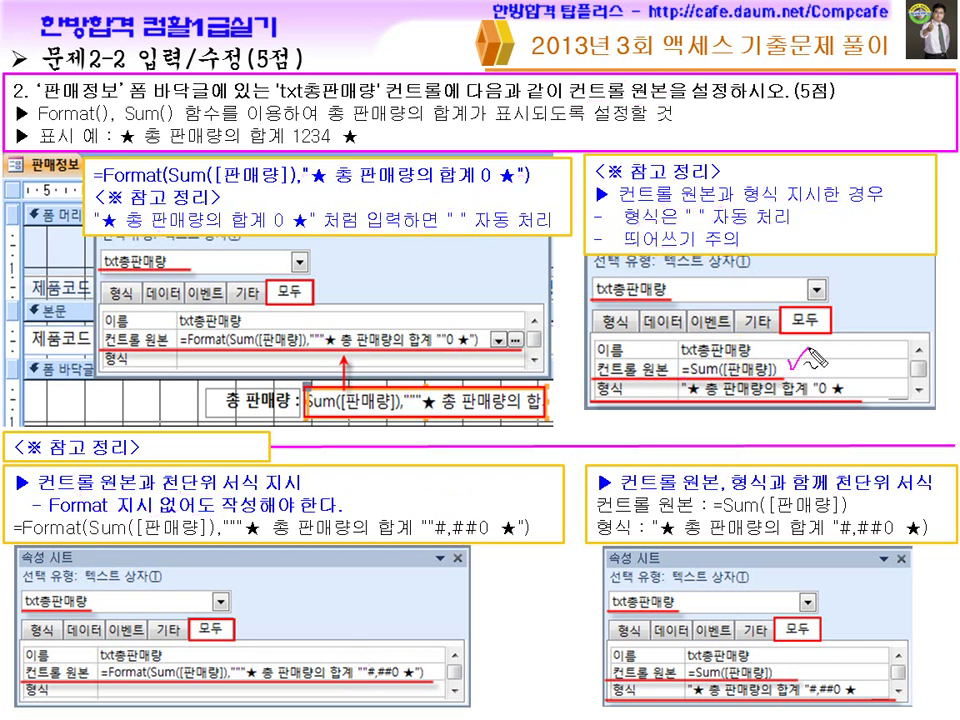
drag(684, 399, 690, 382)
drag(807, 377, 813, 386)
drag(690, 408, 843, 408)
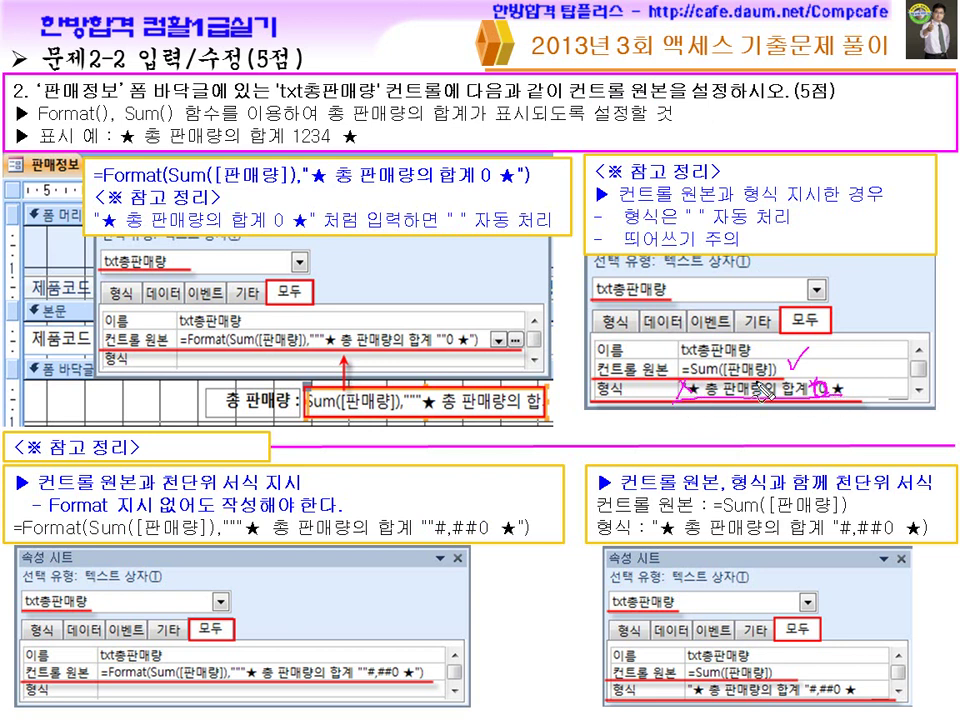
drag(730, 376, 726, 366)
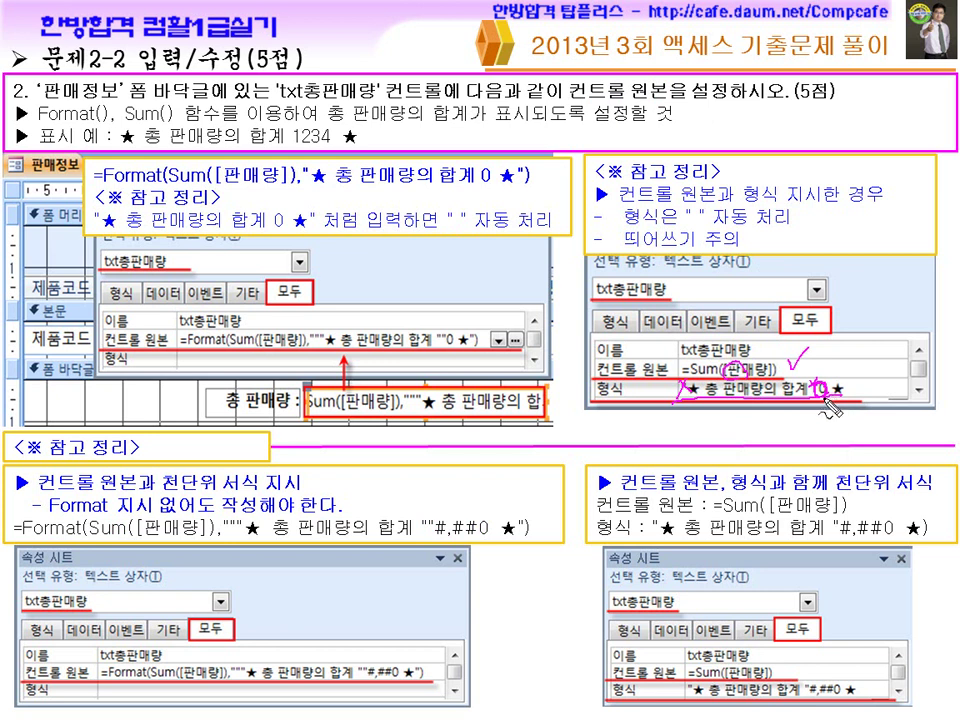
key(Escape)
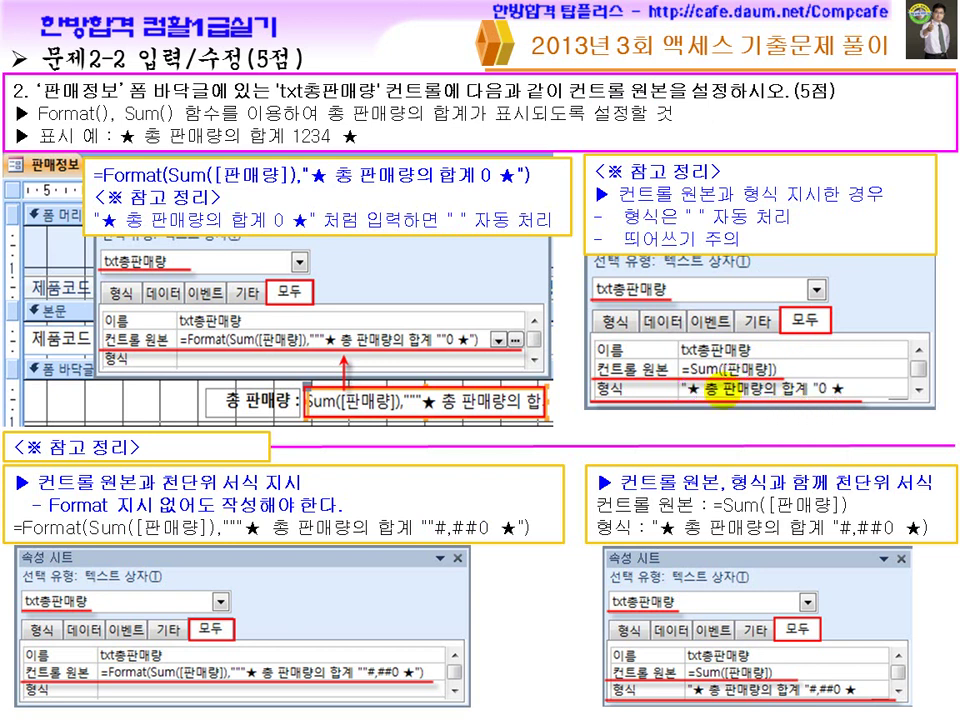
key(ctrl+shift+d)
drag(664, 488, 818, 491)
mouse_move(894, 489)
mouse_down()
mouse_move(881, 468)
mouse_move(868, 468)
mouse_up()
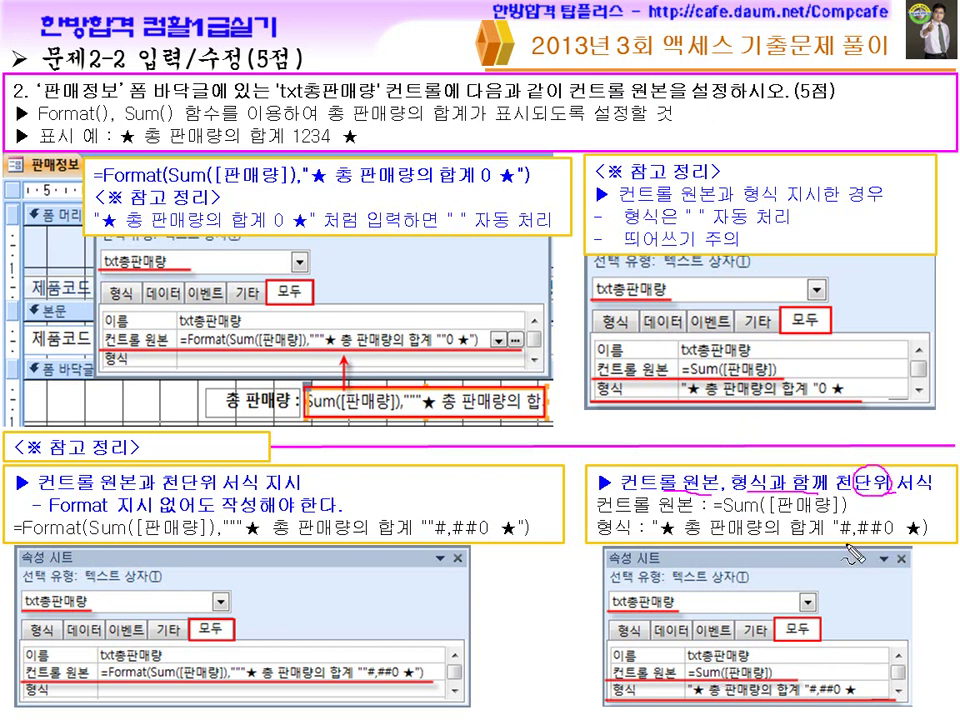
drag(826, 382, 820, 398)
drag(818, 706, 845, 706)
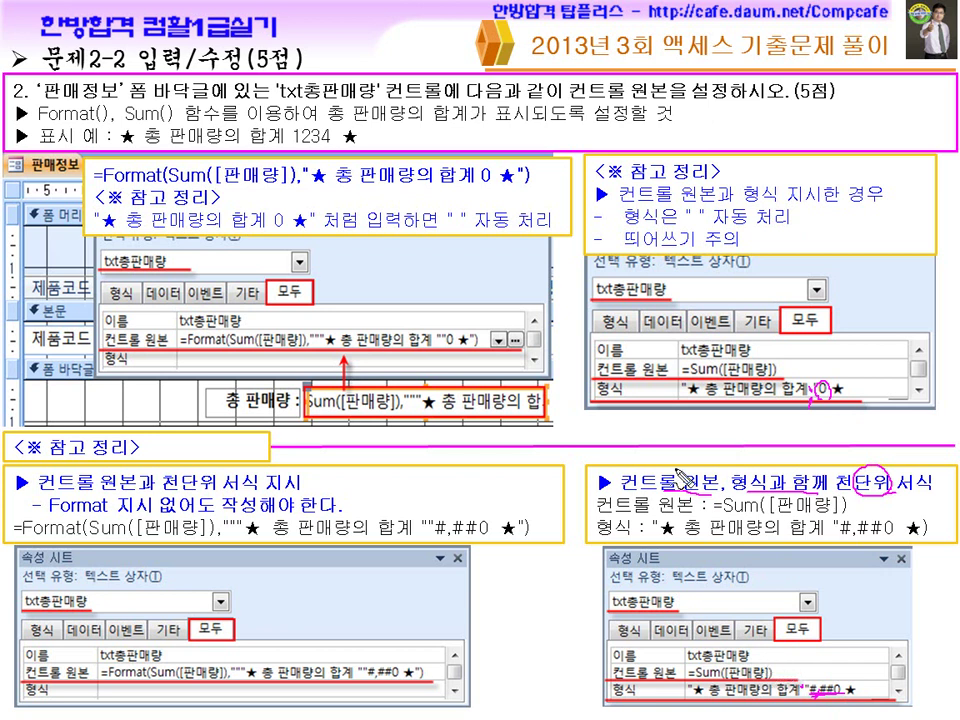
key(Escape)
click(508, 514)
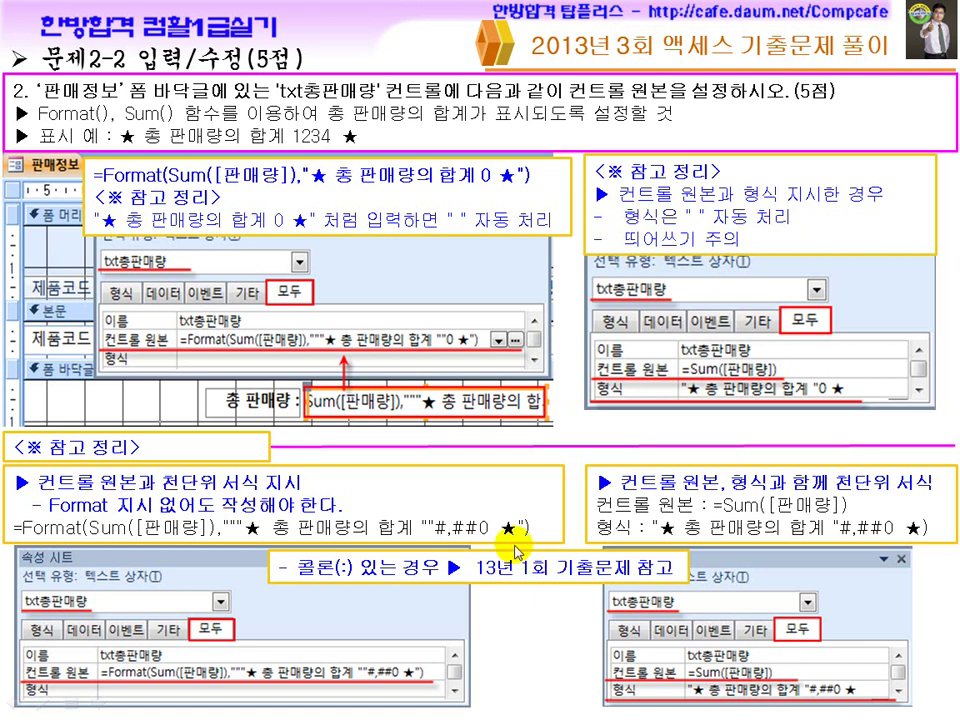
Switch to the Hangul exam document and read question 3 about the 'txt제품명' control, the 제품정보 table and the DLookup() function
key(super)
click(556, 706)
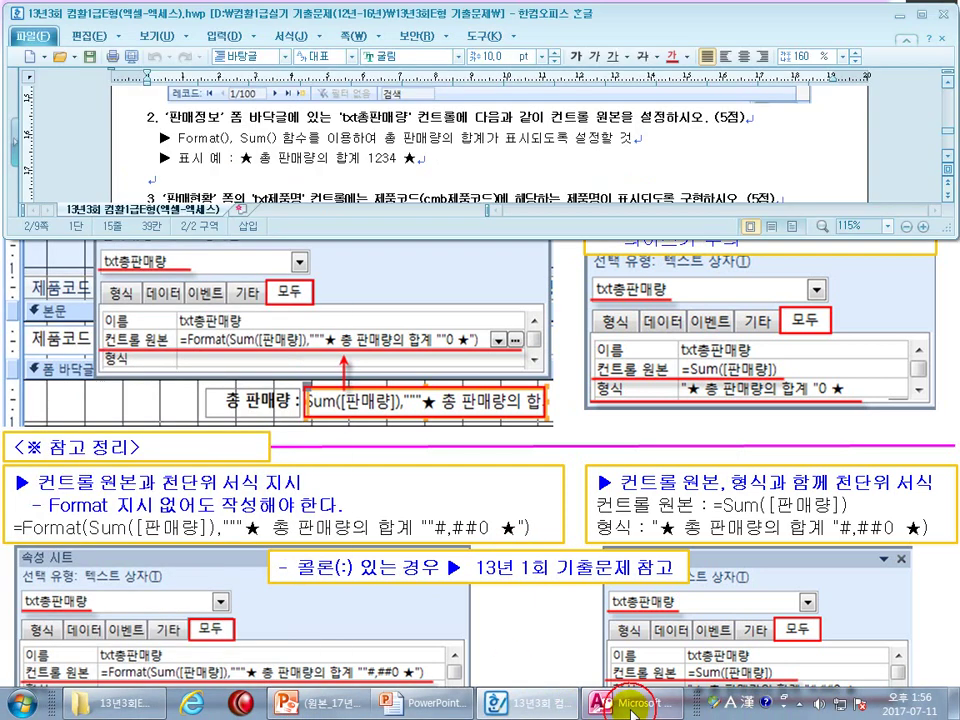
click(632, 709)
click(456, 167)
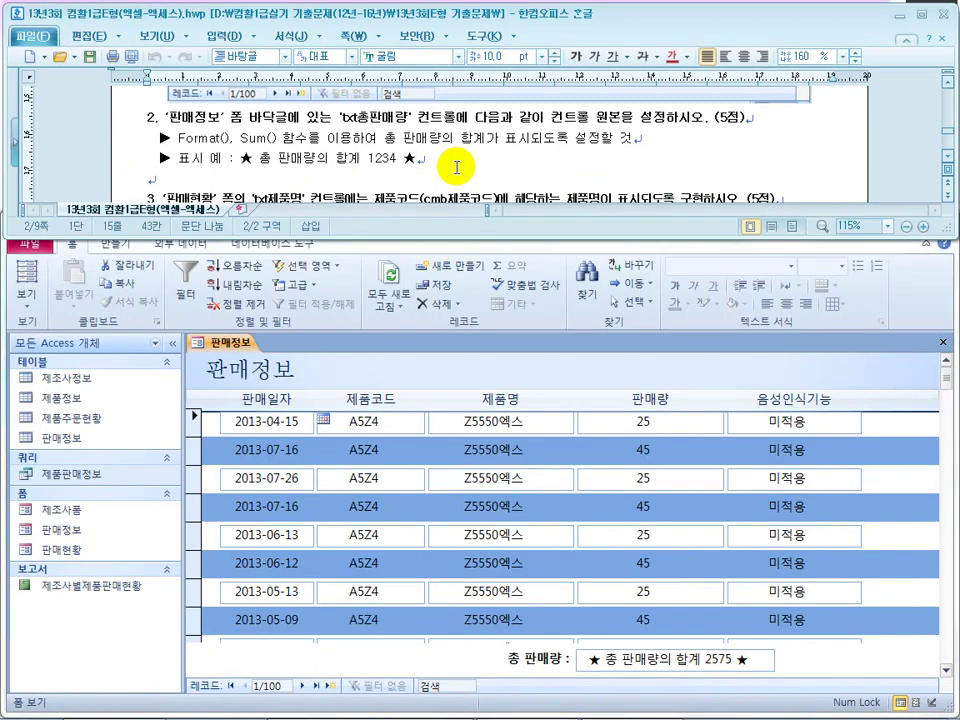
scroll(456, 167, down, 3)
drag(318, 139, 362, 138)
drag(201, 118, 318, 117)
click(333, 117)
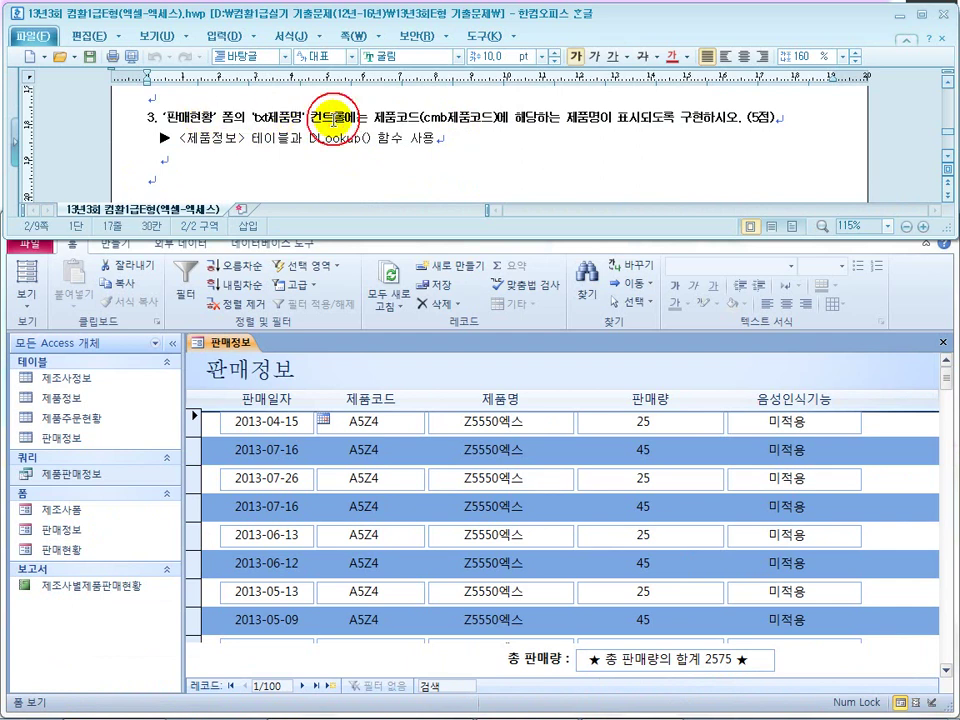
scroll(333, 120, up, 1)
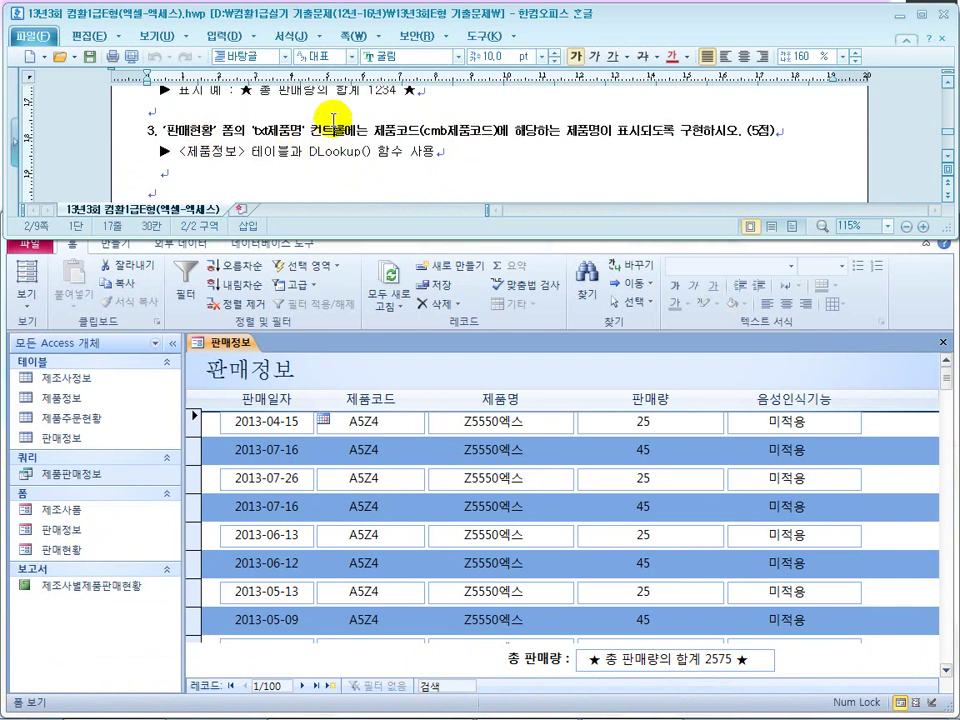
drag(410, 132, 622, 140)
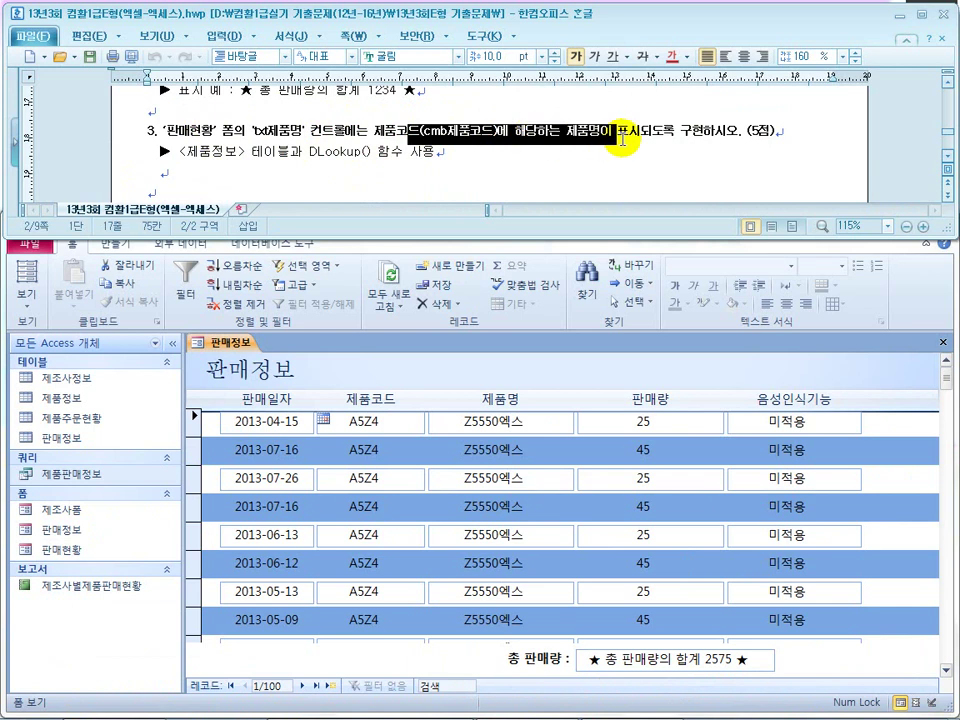
click(190, 150)
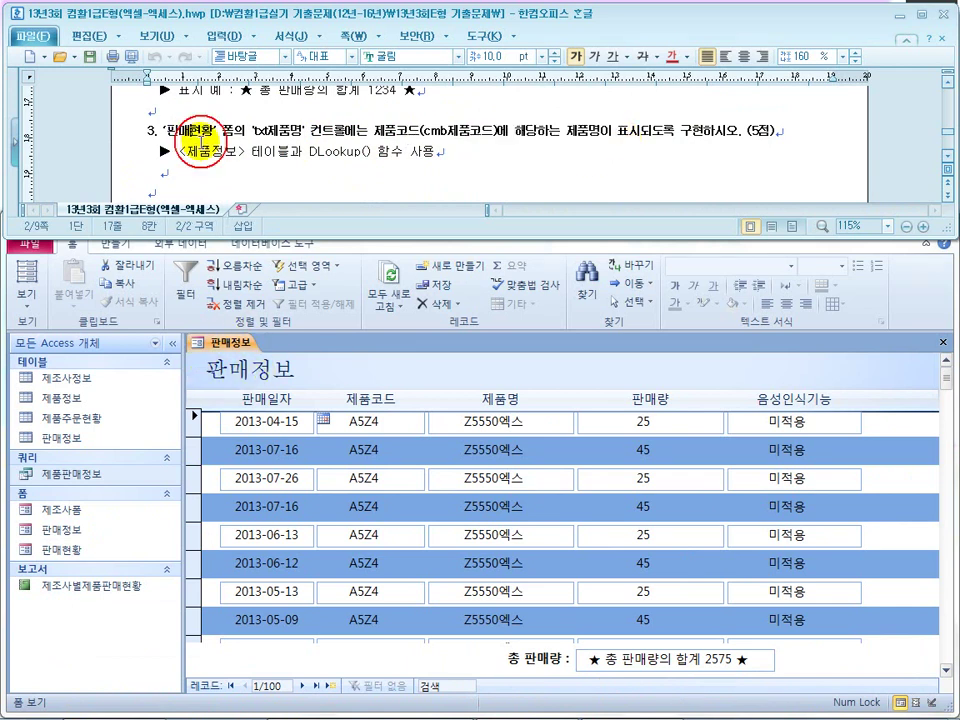
Return to Access, close the 판매정보 form and open the 판매현황 form in Design view
click(831, 380)
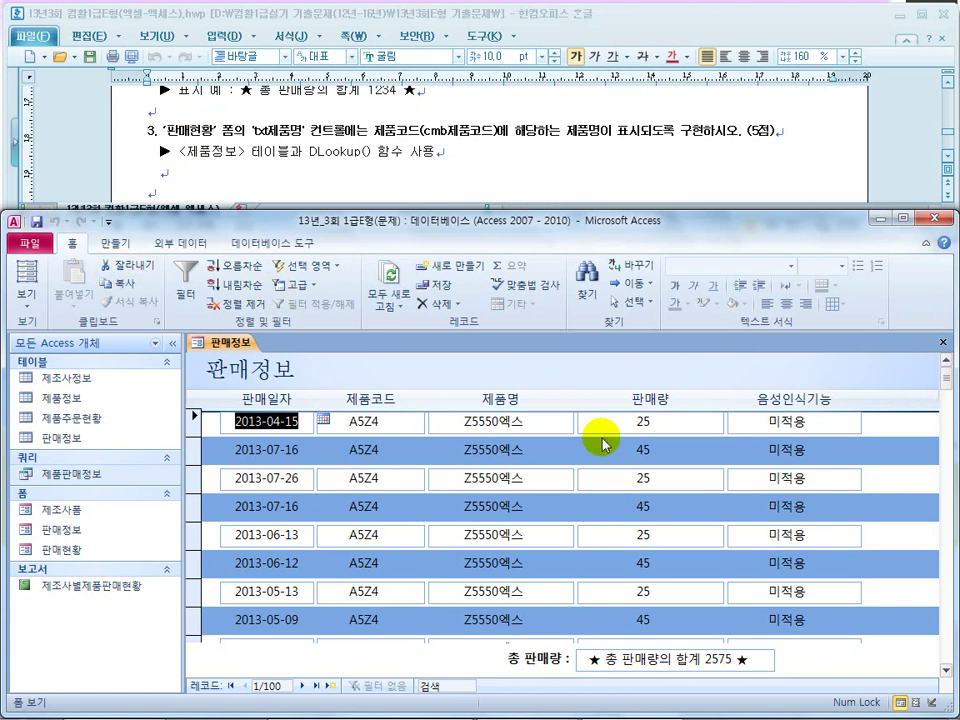
click(942, 344)
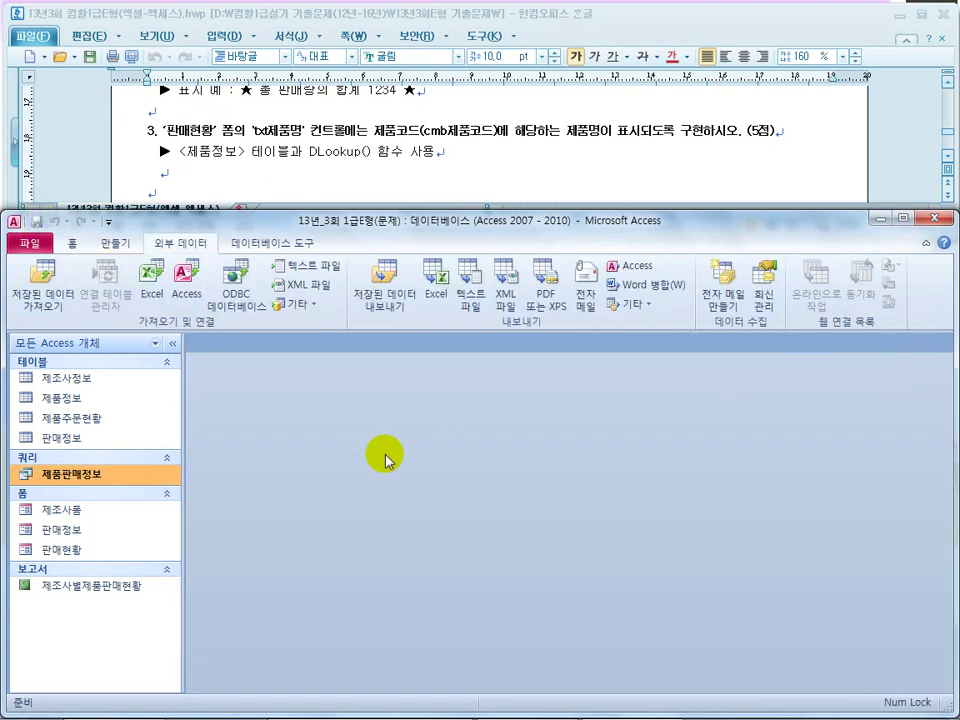
right_click(104, 553)
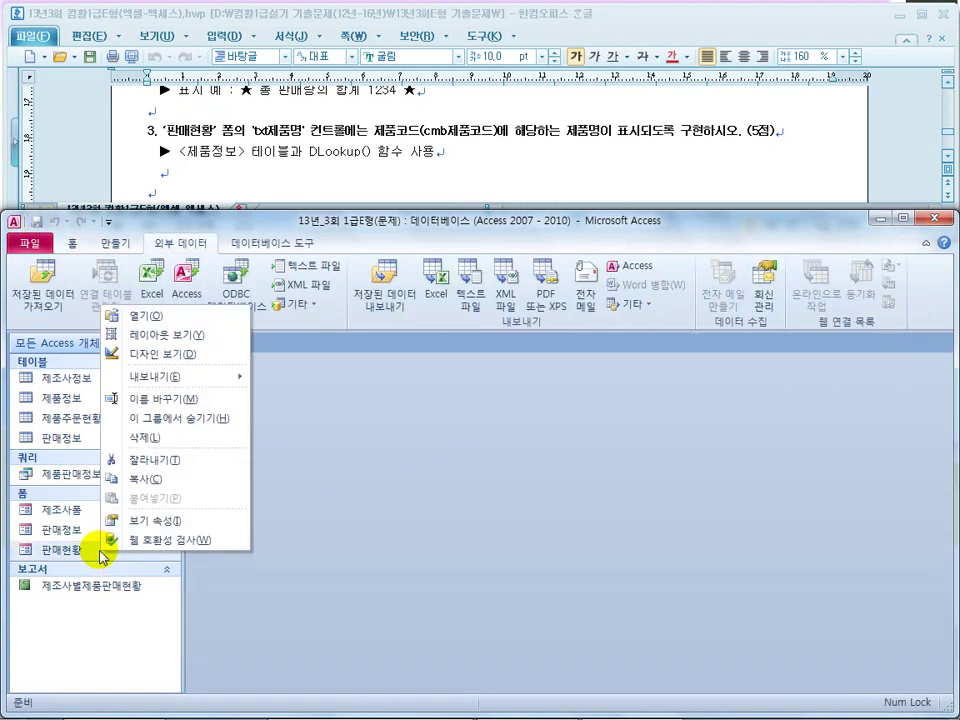
click(178, 354)
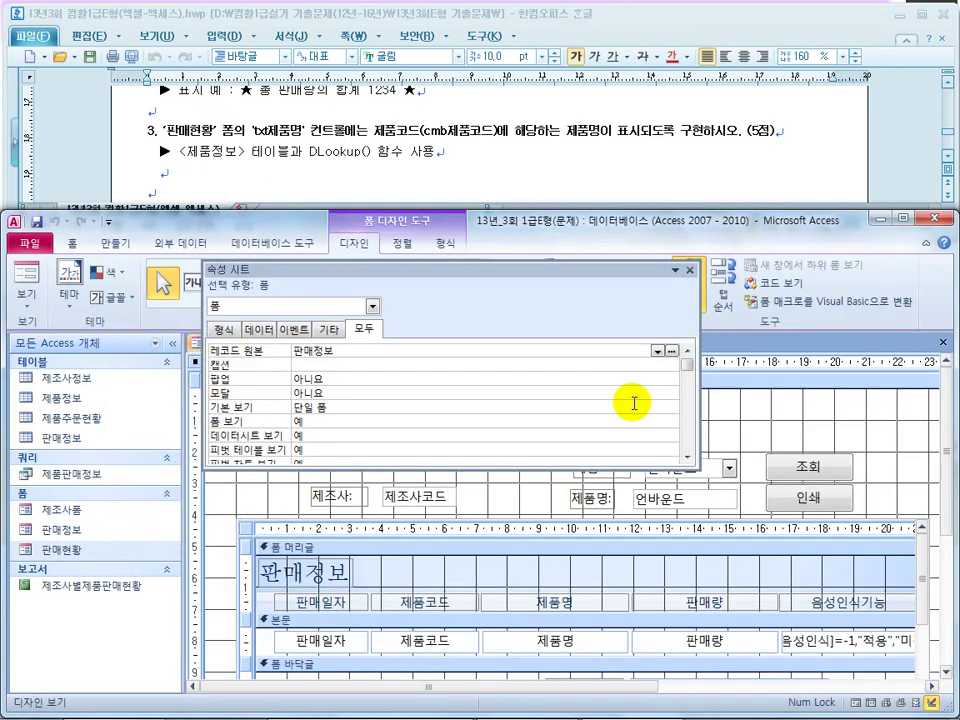
Show the properties of the unbound txt제품명 text box beside the 제품명 label in the 판매현황 form
click(690, 270)
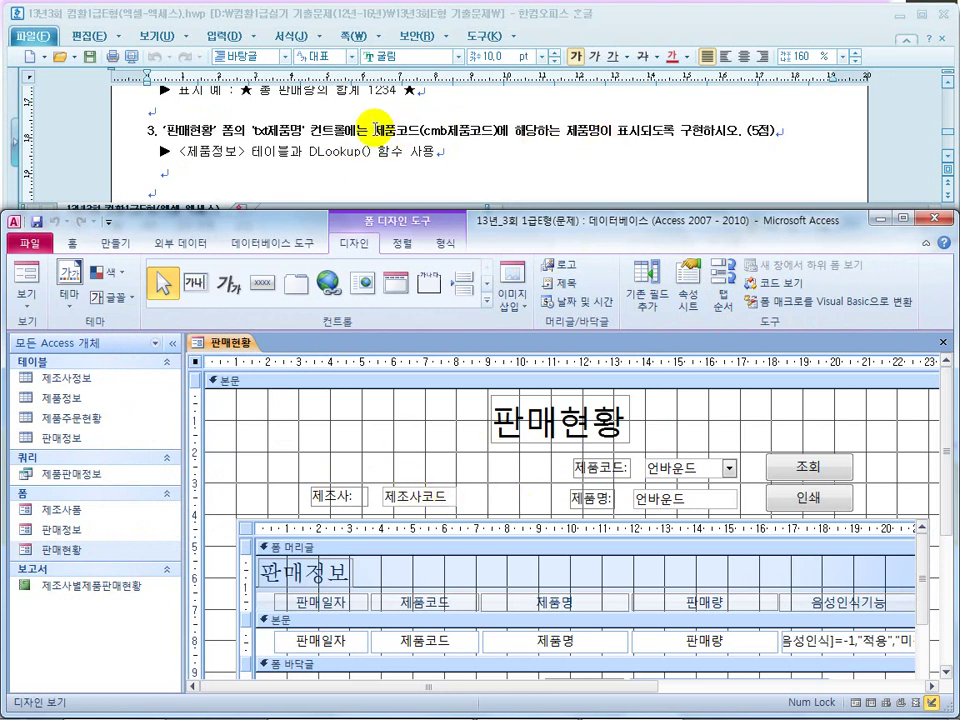
drag(277, 130, 360, 130)
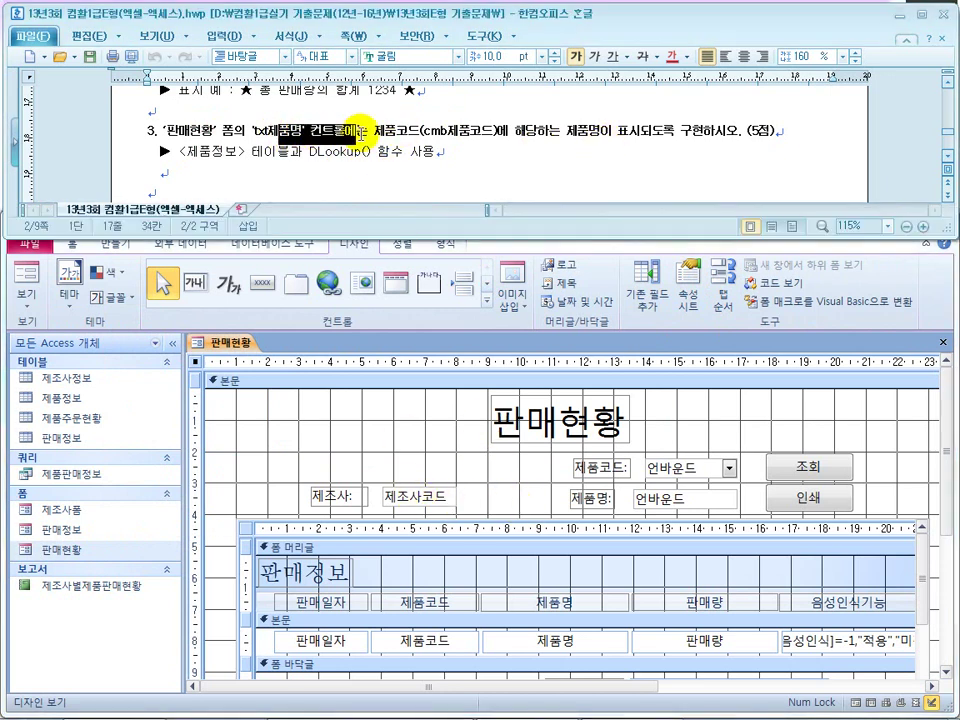
click(657, 500)
right_click(659, 500)
click(671, 690)
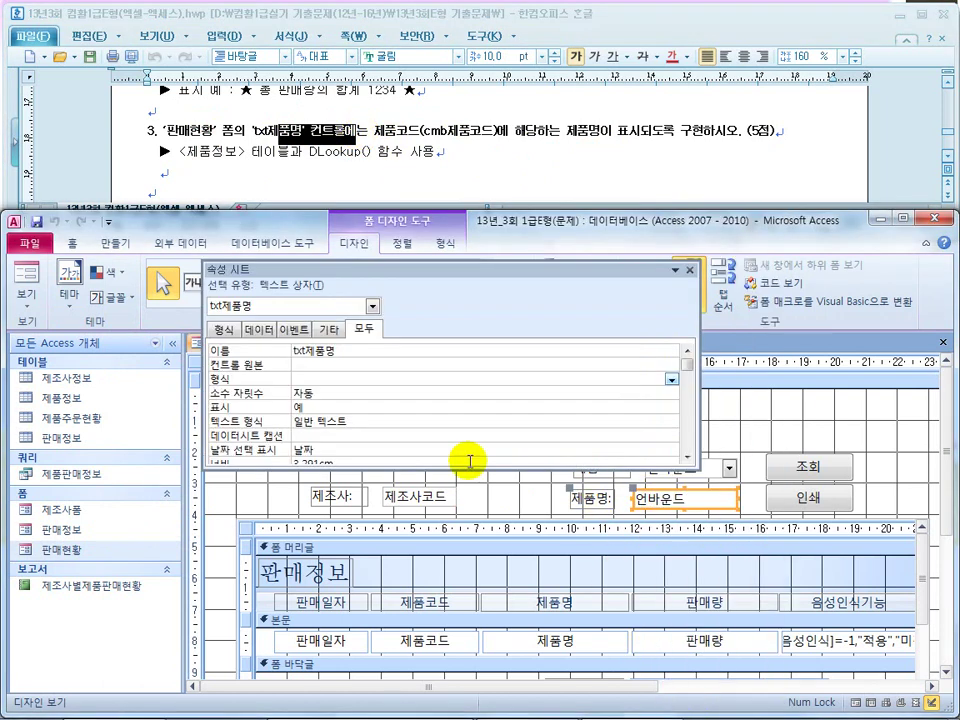
Check the empty txt제품명 box of the 판매현황 form in Form view and return to Design view
double_click(349, 351)
click(368, 350)
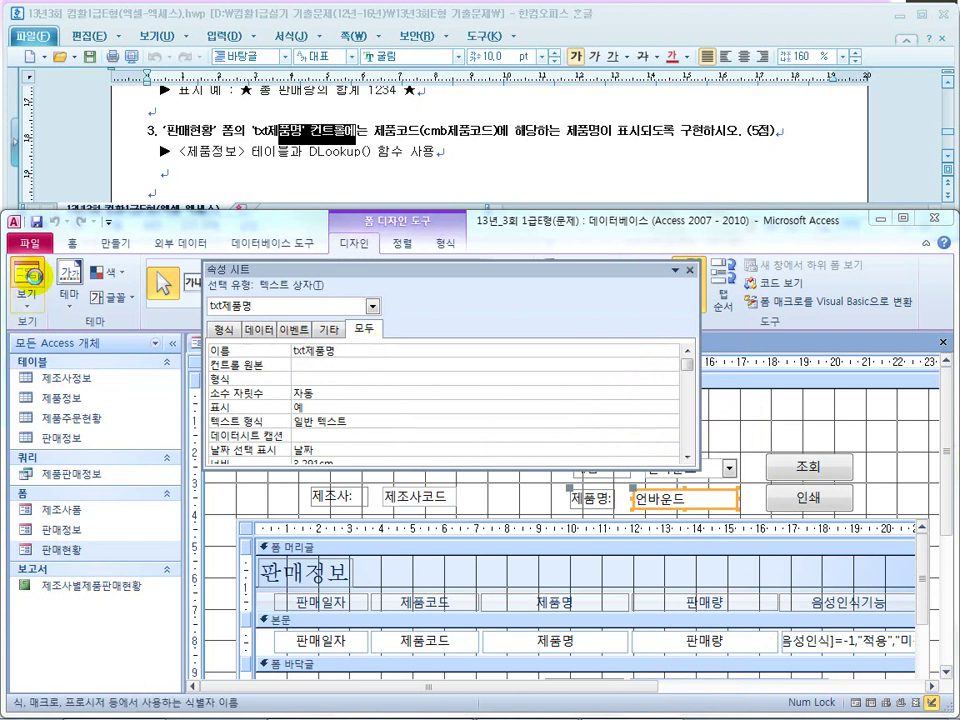
click(27, 272)
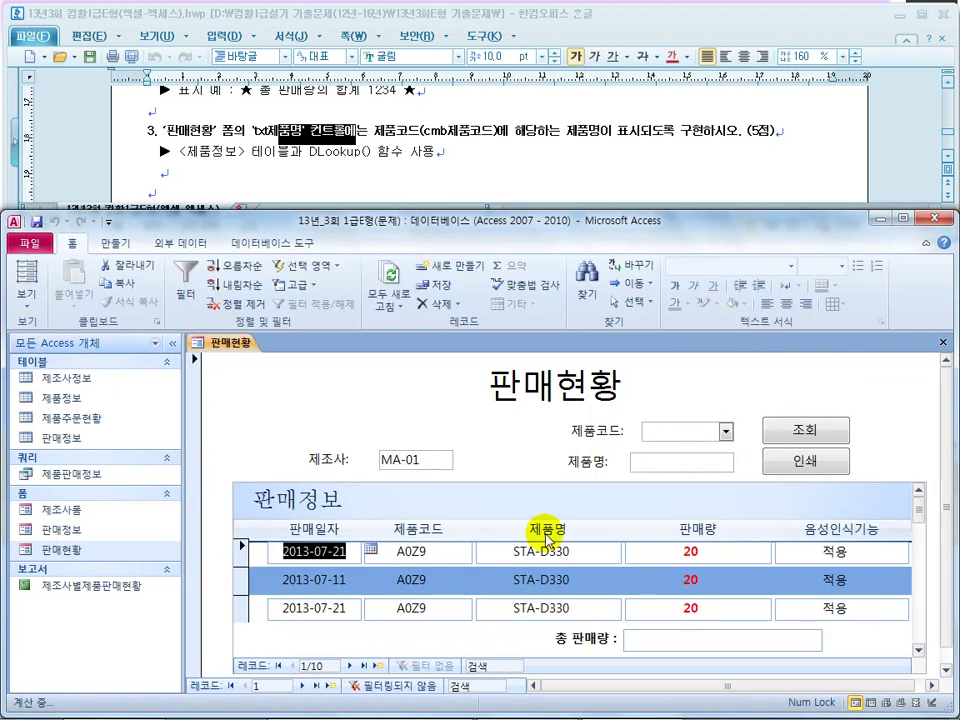
click(671, 461)
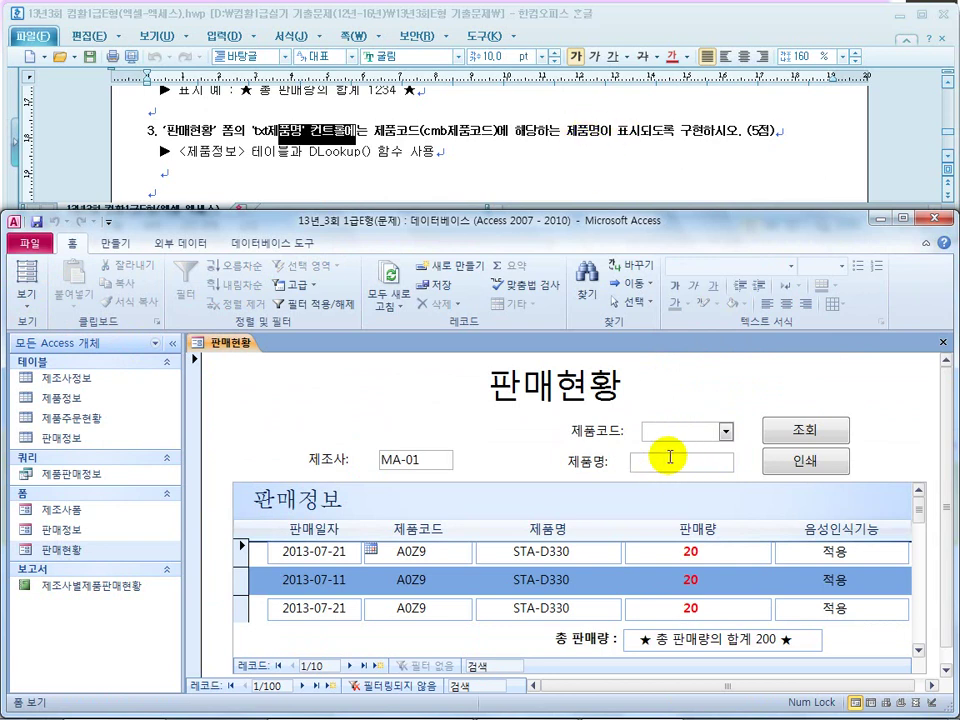
click(27, 295)
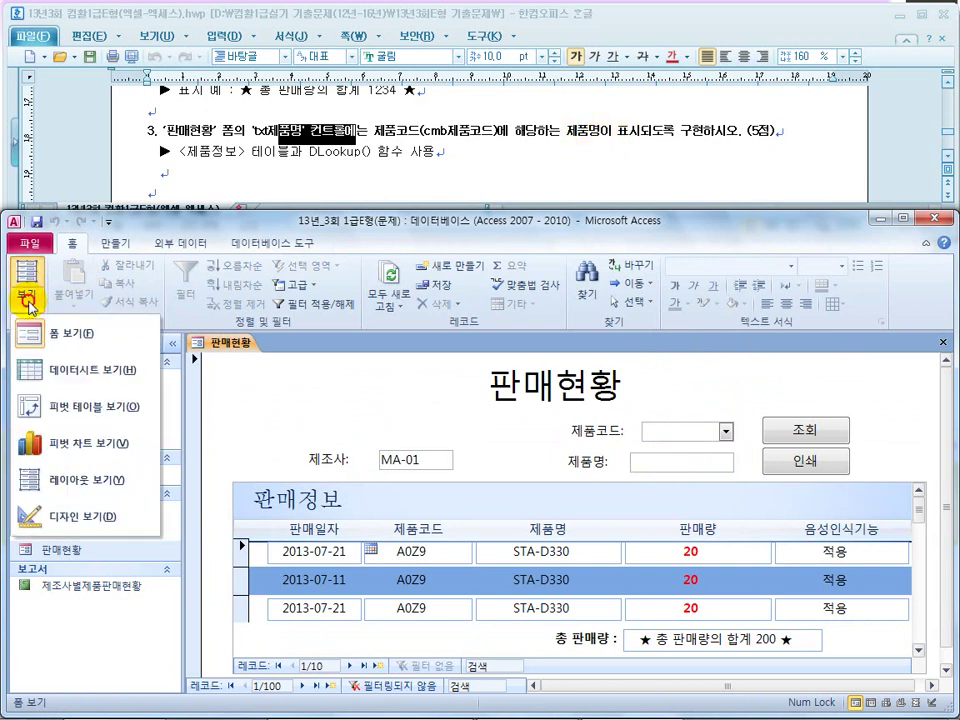
click(79, 525)
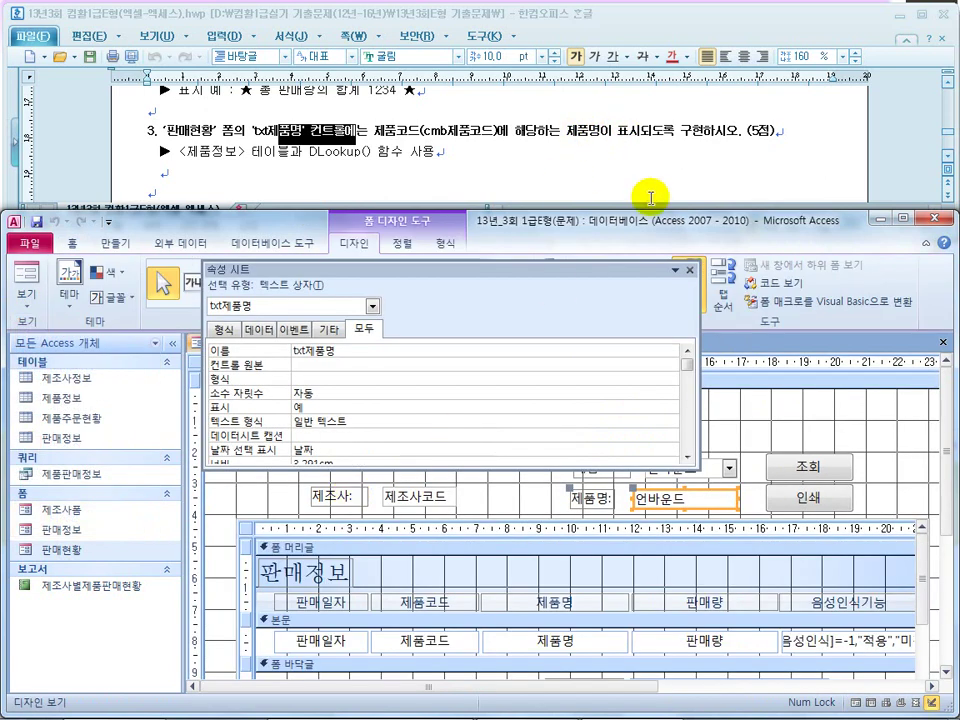
Highlight 제품코드(cmb제품코드) in exam question 3 and check the name property of the unbound combo box beside the 제품코드 label
drag(376, 132, 492, 130)
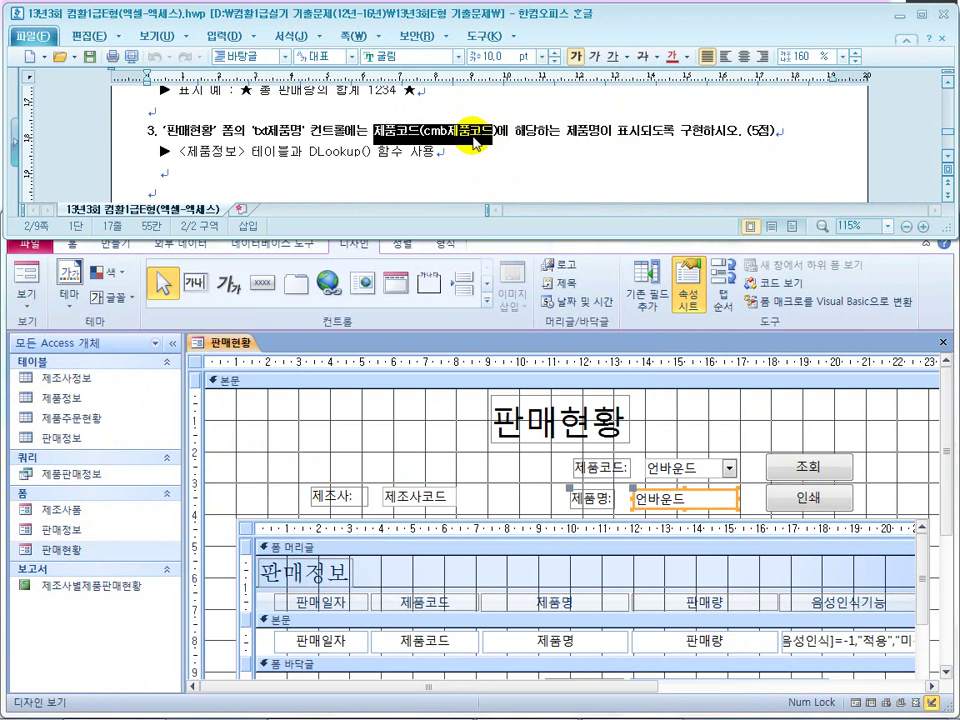
click(690, 467)
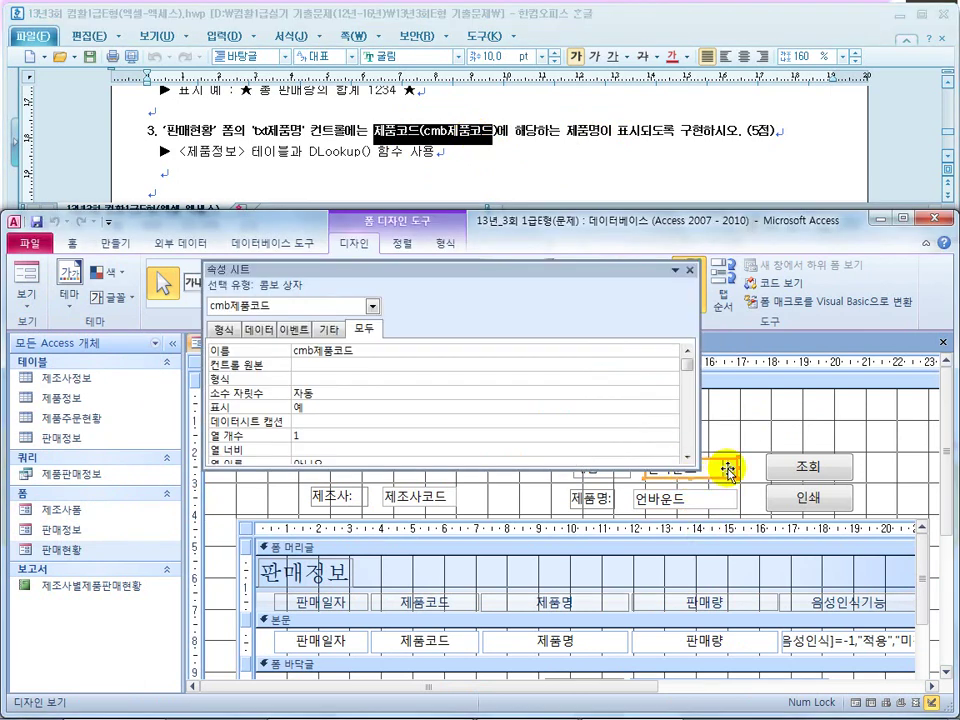
drag(440, 270, 434, 233)
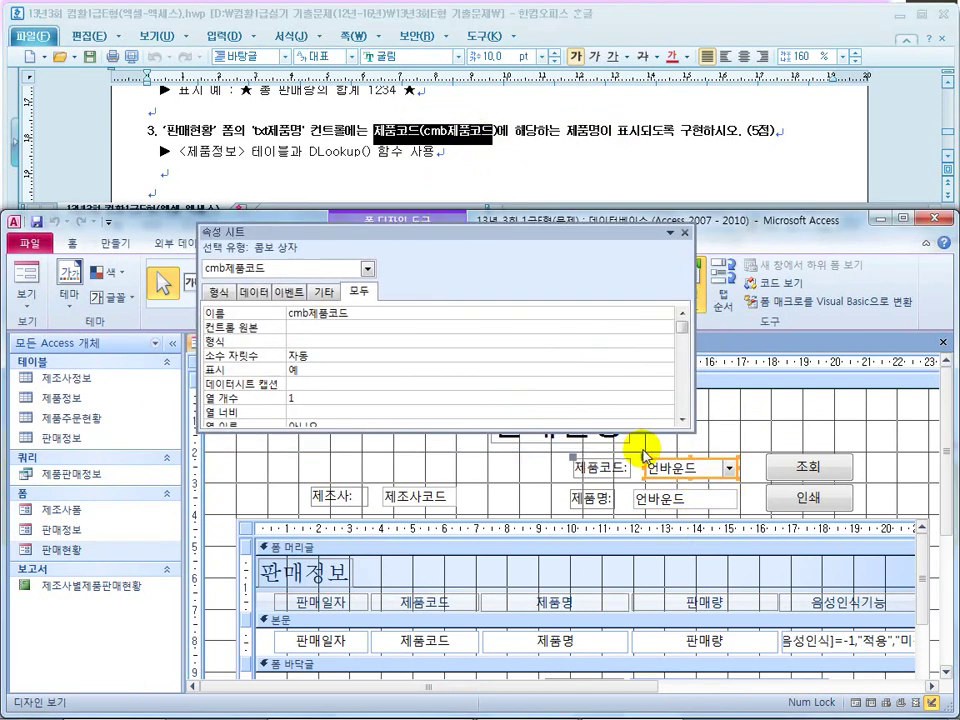
drag(357, 314, 289, 316)
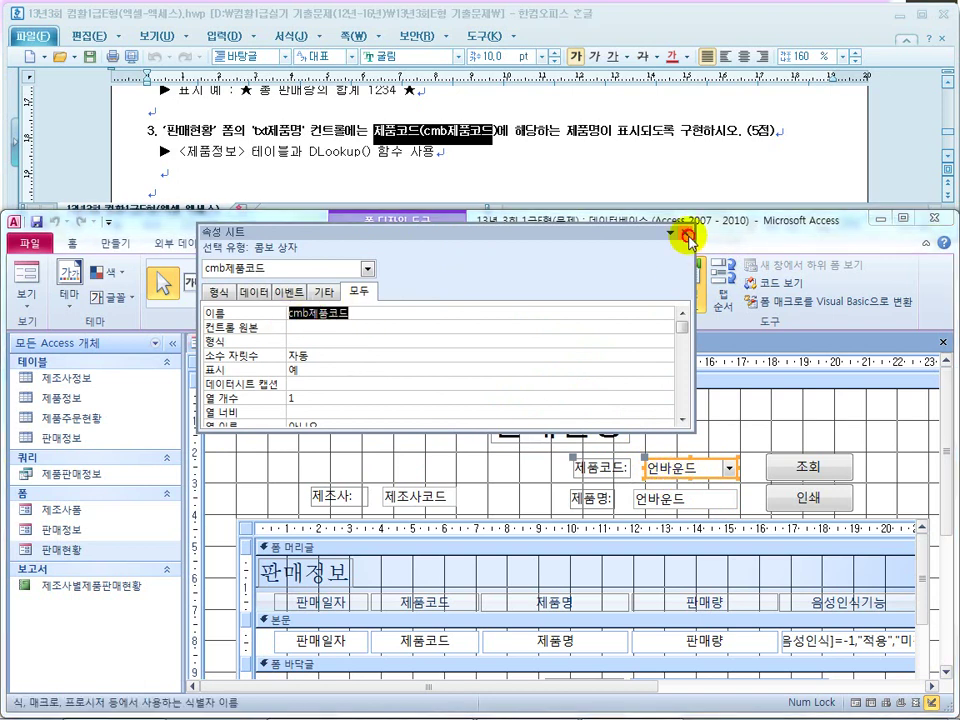
click(685, 232)
Choose product code A2Z7 in Form view to test the 제품명 box, then return the 판매현황 form to Design view
click(30, 271)
click(725, 431)
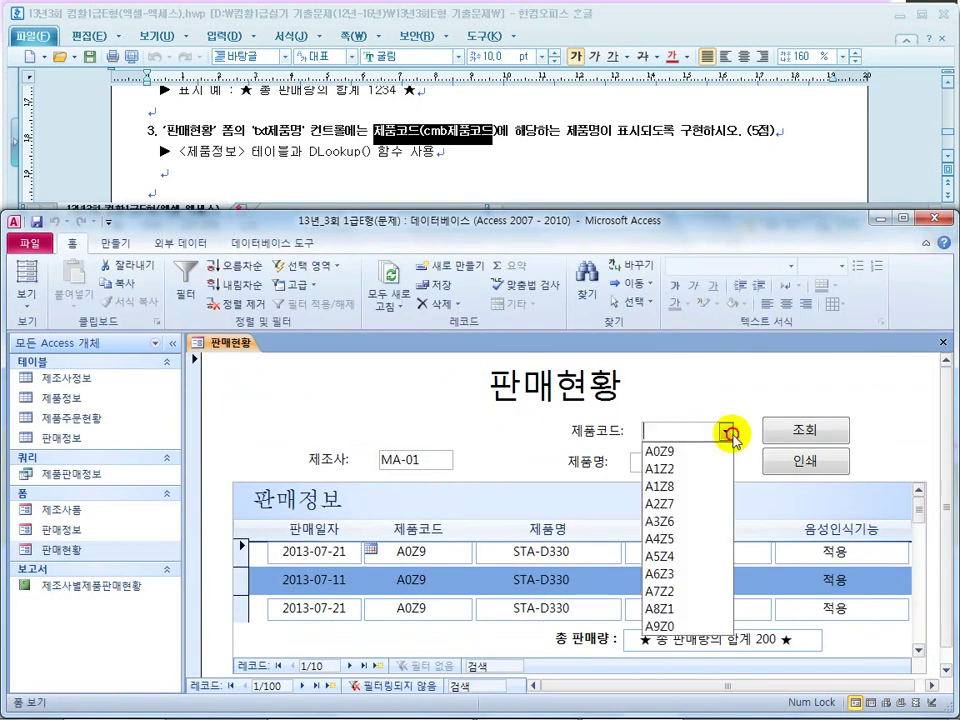
click(660, 503)
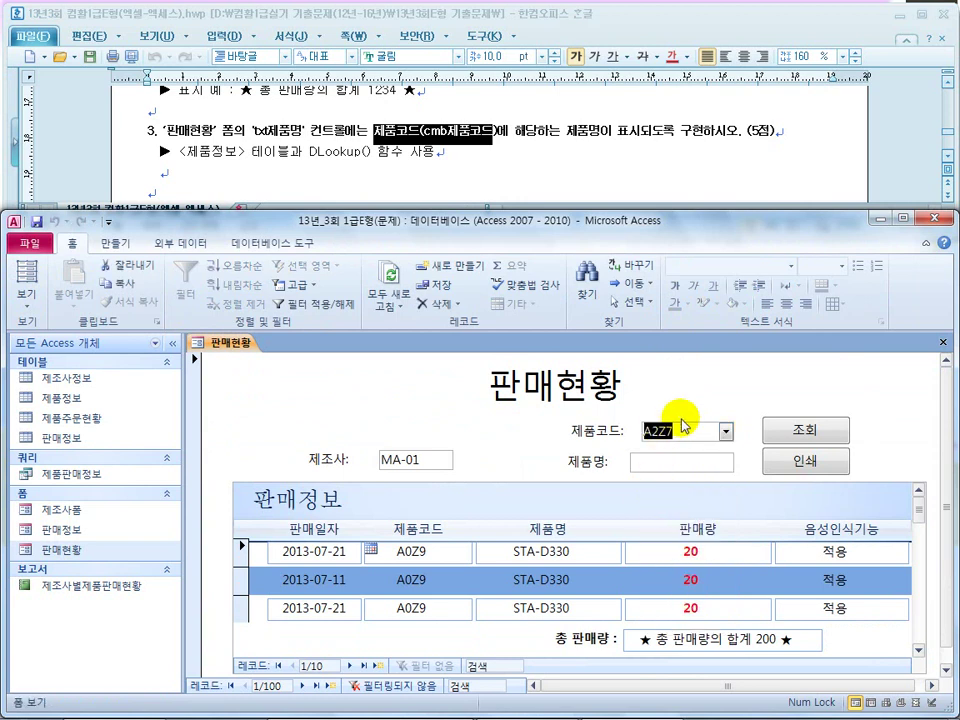
click(658, 468)
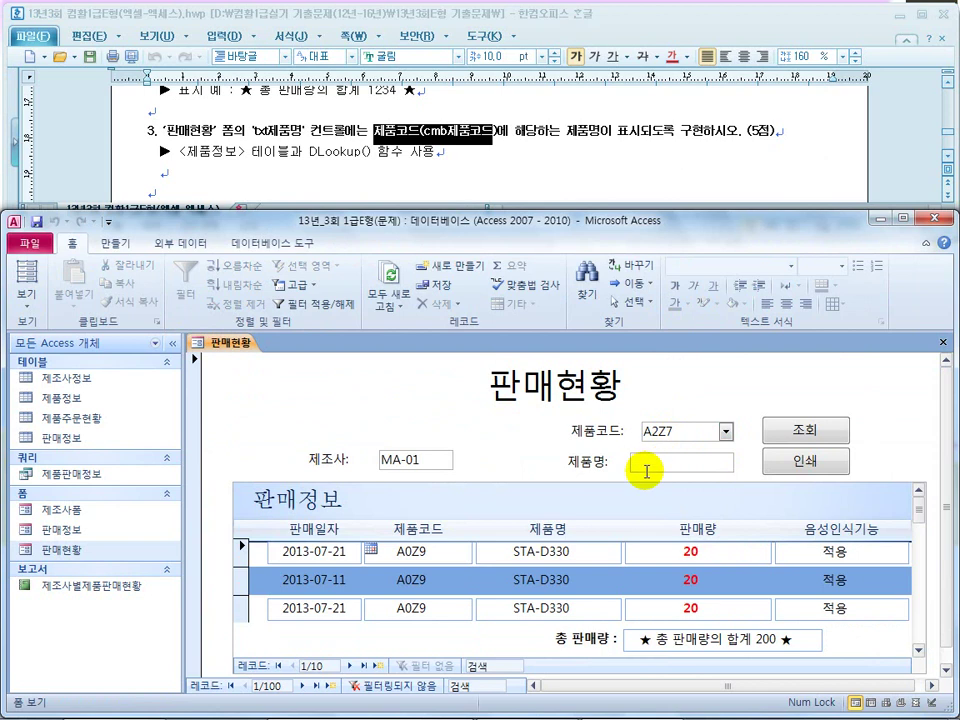
click(26, 298)
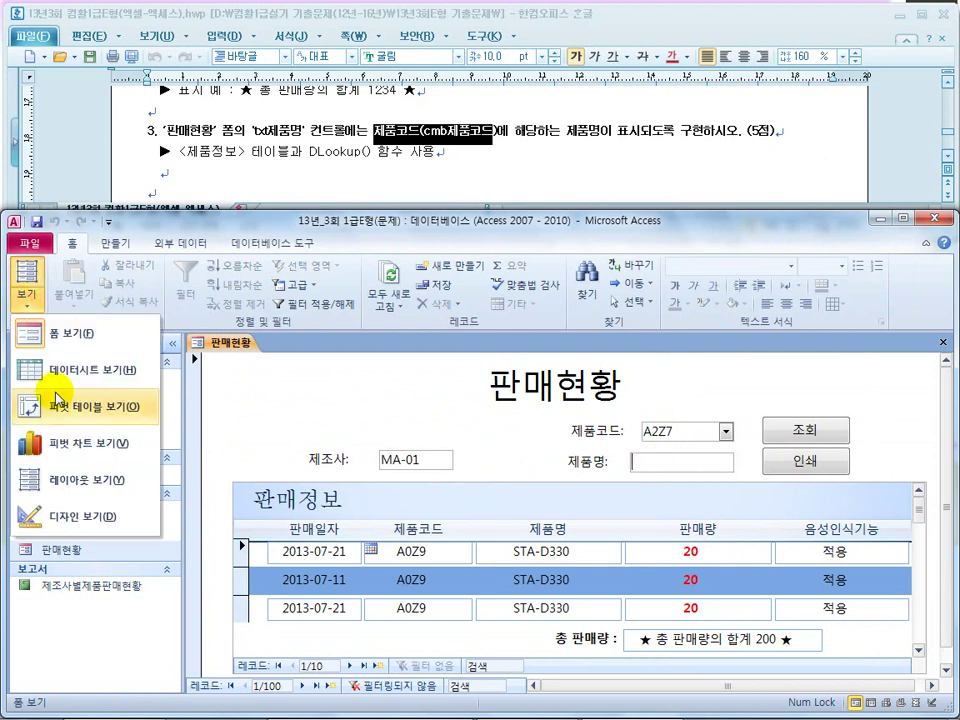
click(85, 514)
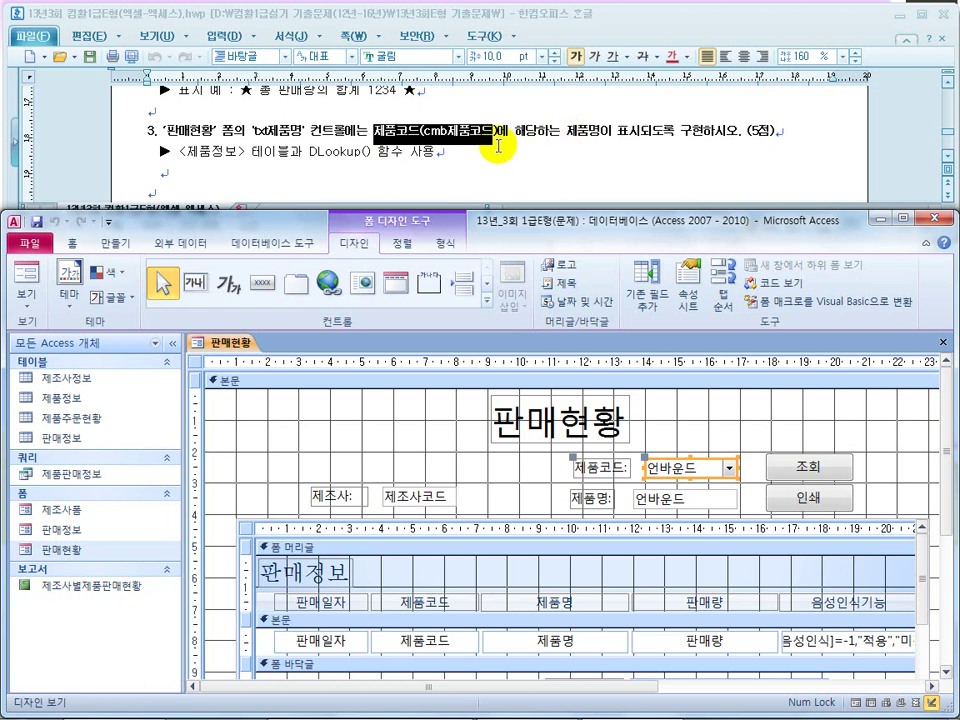
mouse_move(490, 712)
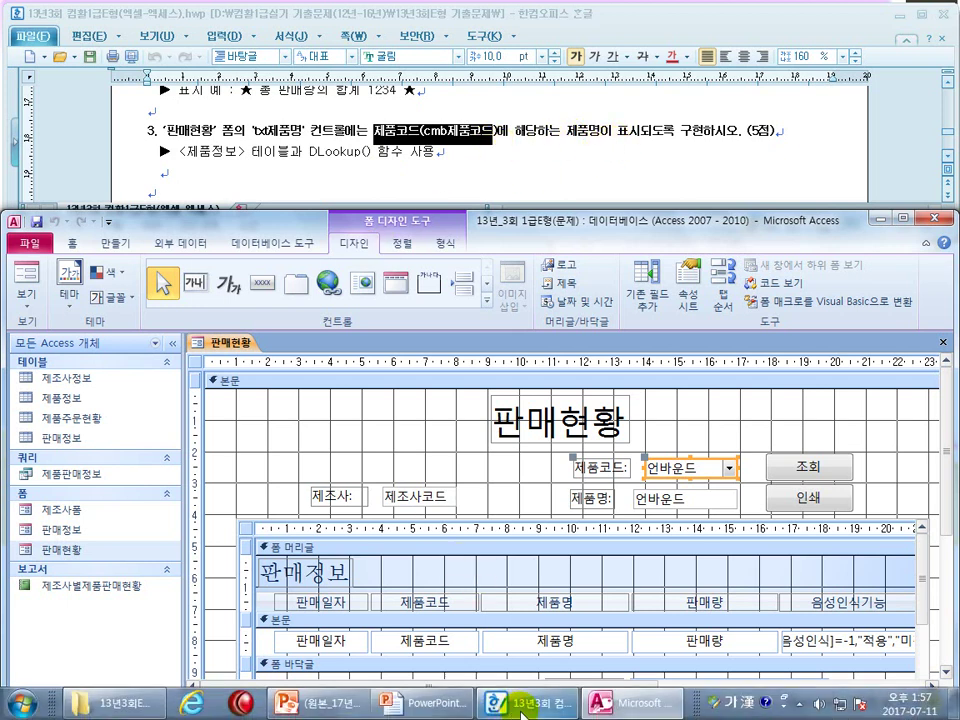
click(432, 700)
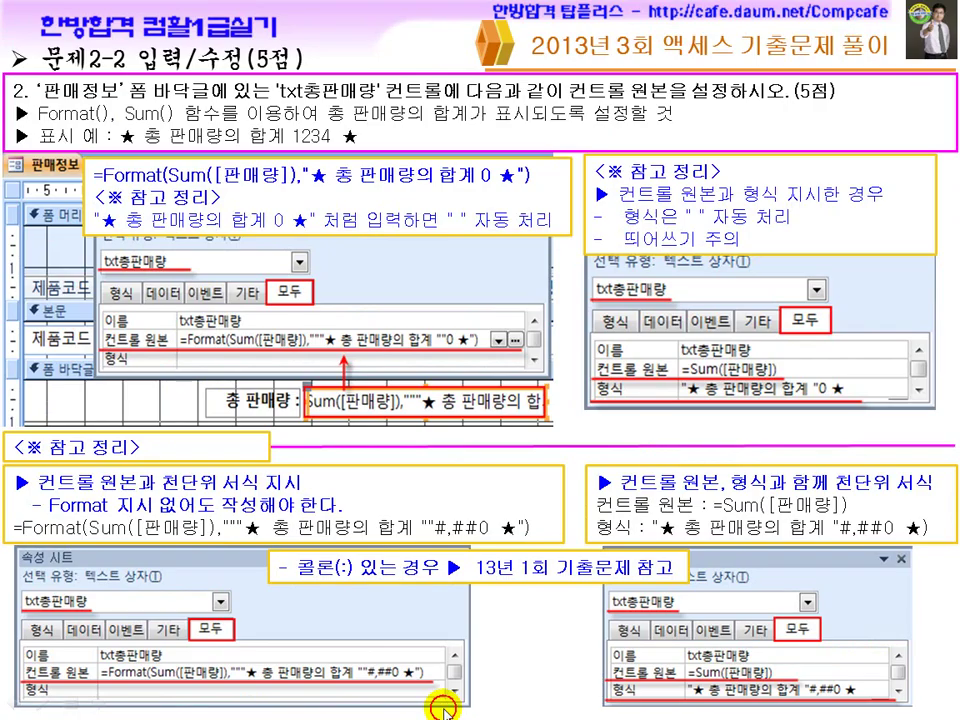
click(486, 535)
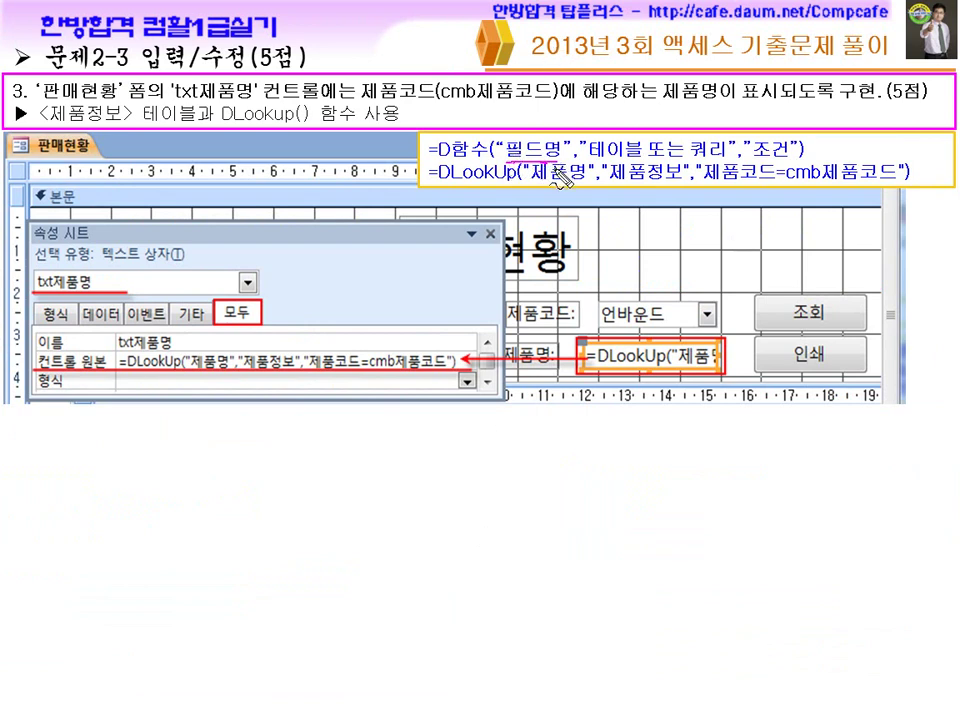
drag(624, 157, 697, 157)
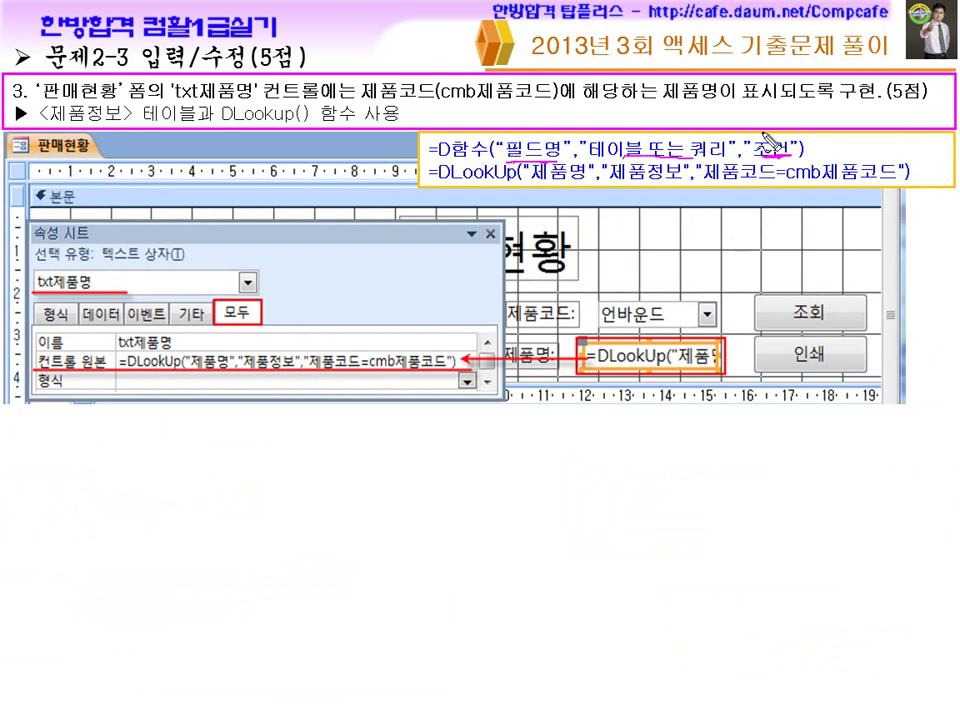
key(Escape)
click(562, 405)
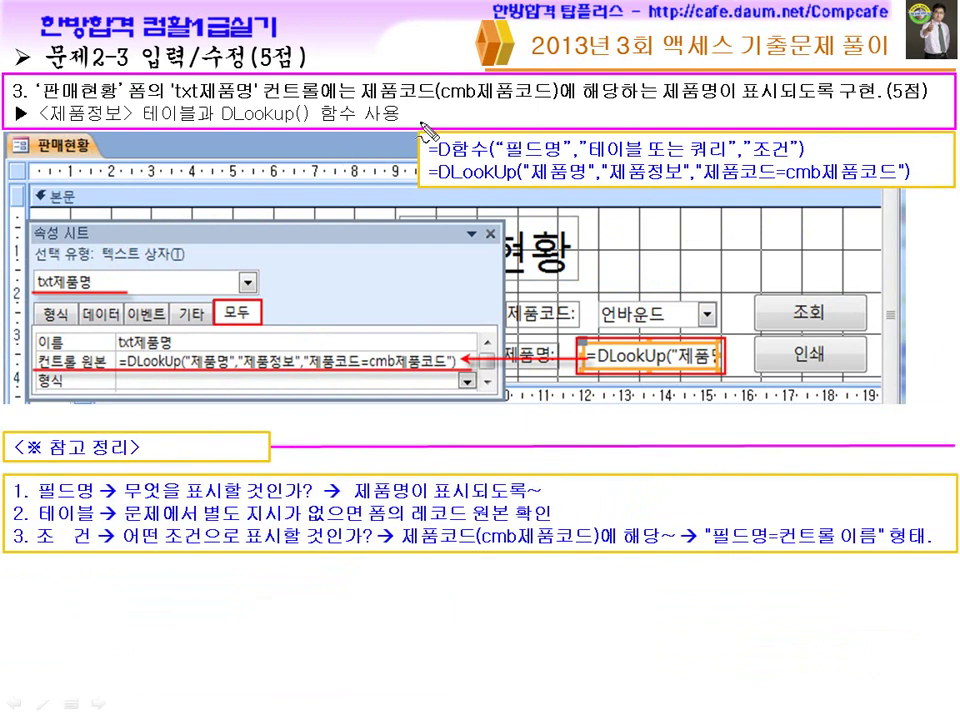
drag(512, 160, 565, 152)
drag(155, 503, 242, 512)
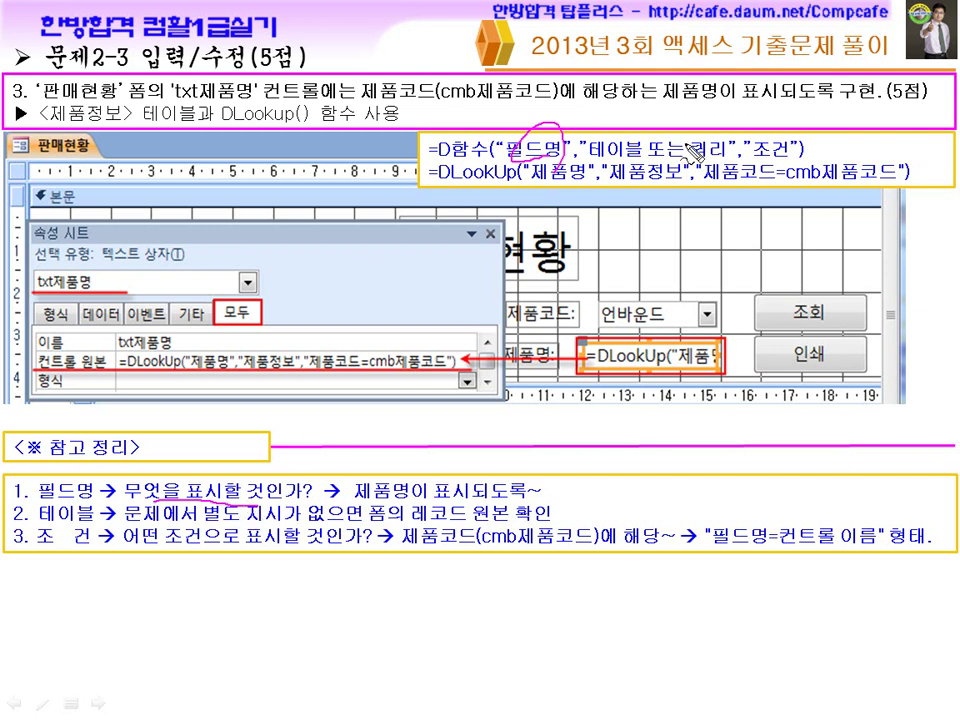
drag(680, 88, 728, 72)
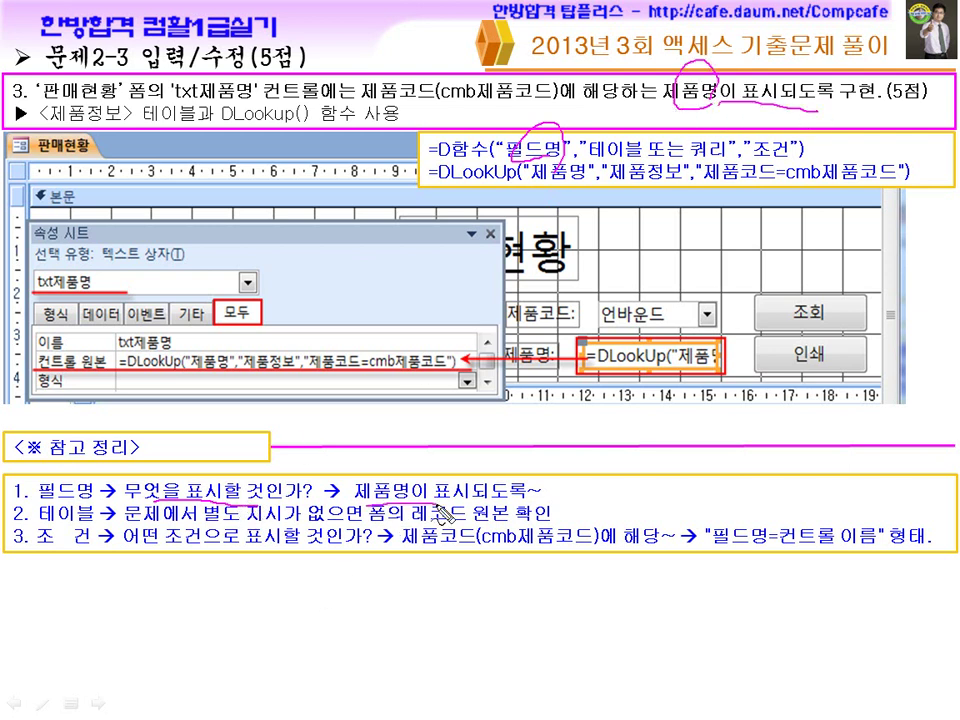
drag(57, 117, 126, 120)
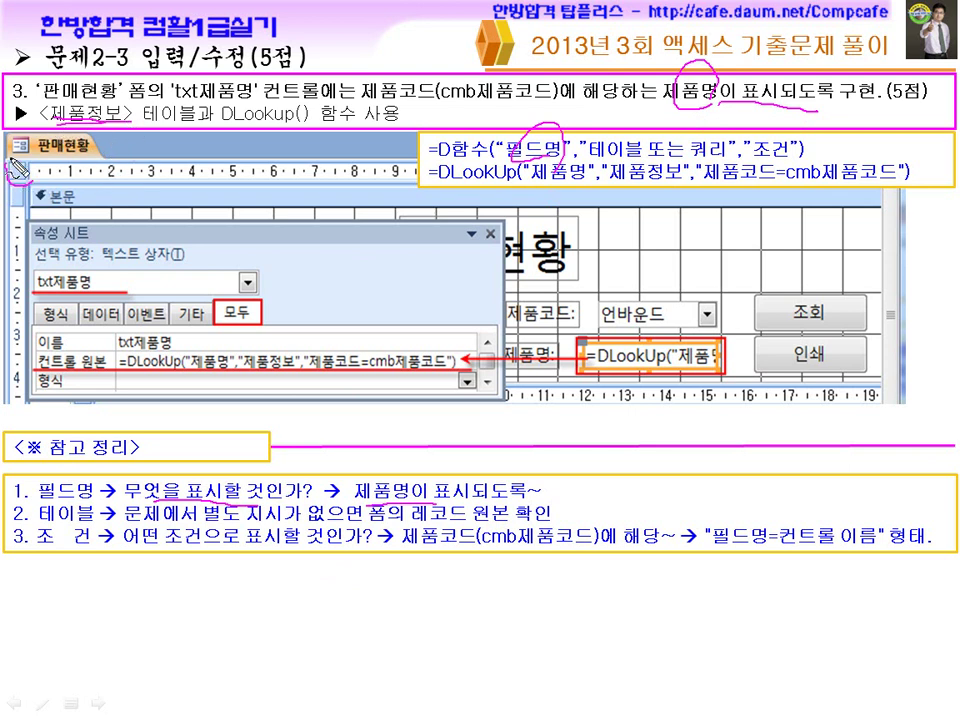
drag(21, 173, 46, 208)
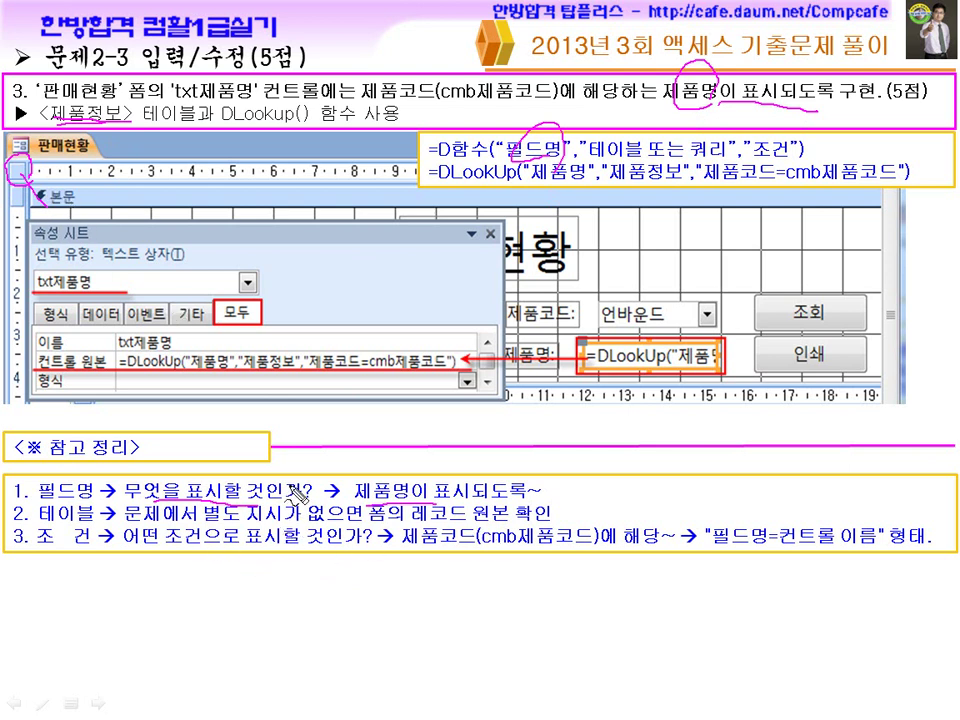
mouse_move(682, 370)
mouse_down()
mouse_move(660, 372)
mouse_move(640, 350)
mouse_move(625, 372)
mouse_up()
drag(692, 72, 712, 100)
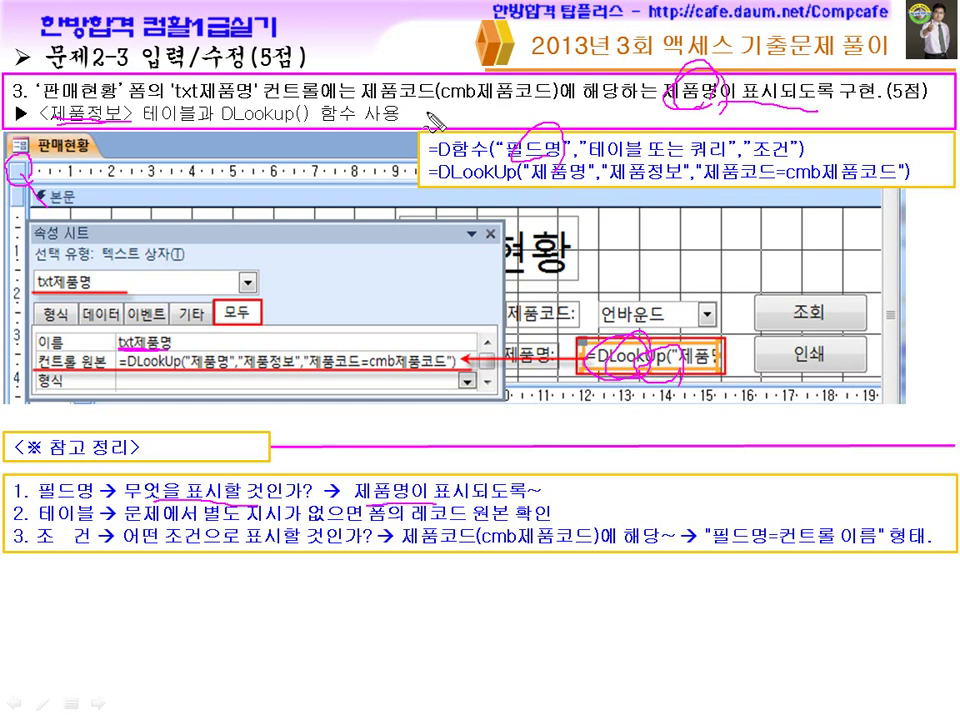
drag(373, 99, 448, 99)
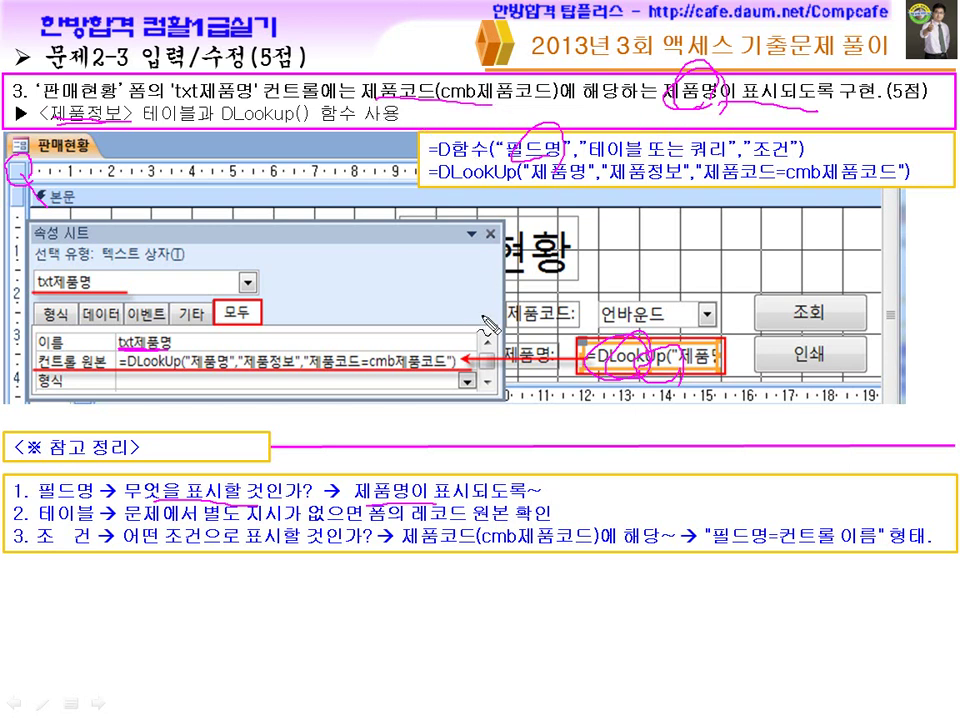
mouse_move(655, 340)
mouse_down()
mouse_move(624, 338)
mouse_move(662, 296)
mouse_move(632, 316)
mouse_up()
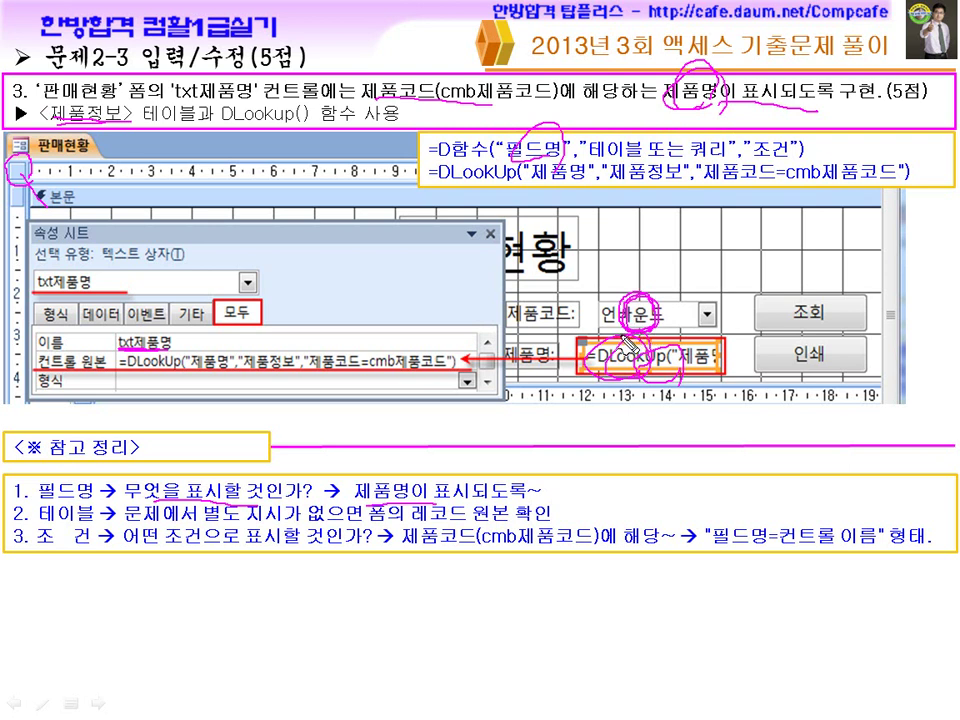
drag(548, 178, 760, 183)
drag(862, 182, 806, 198)
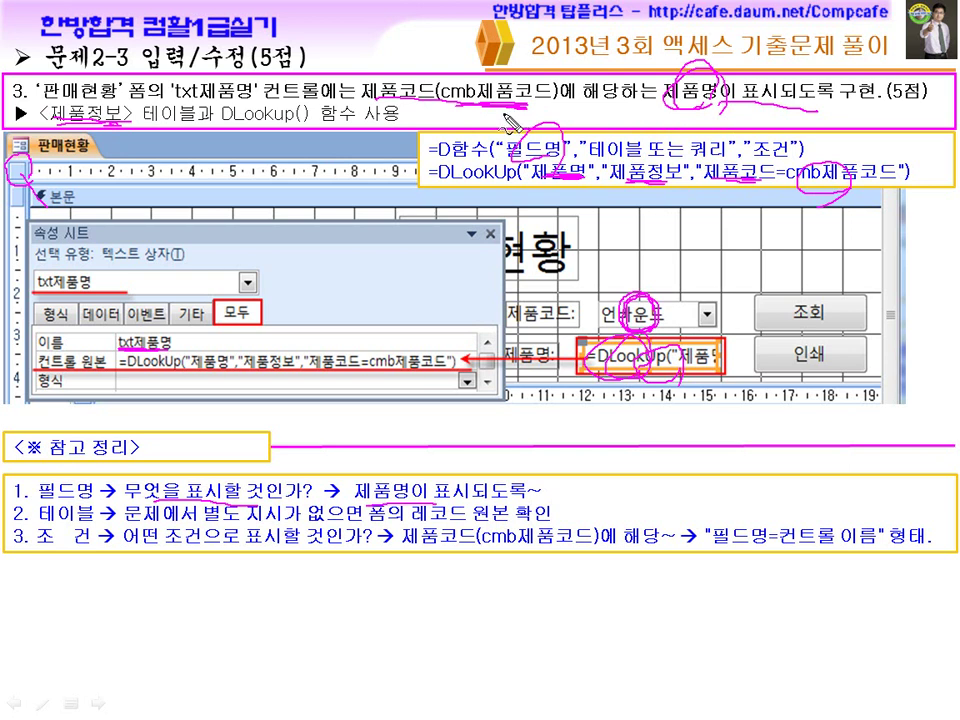
drag(481, 545, 612, 541)
key(Escape)
click(577, 511)
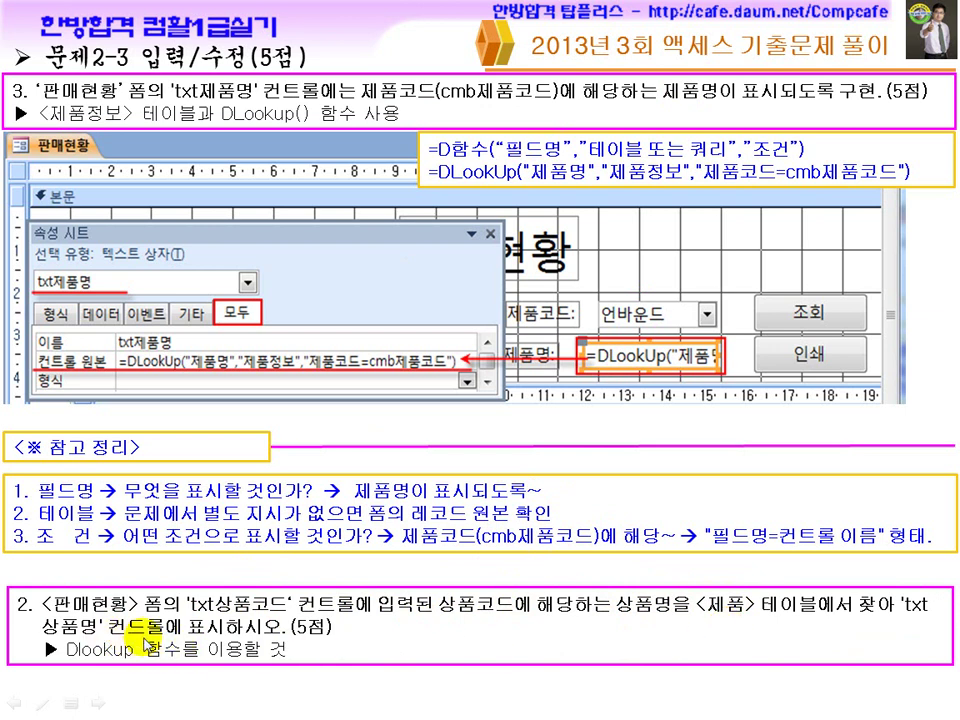
click(410, 658)
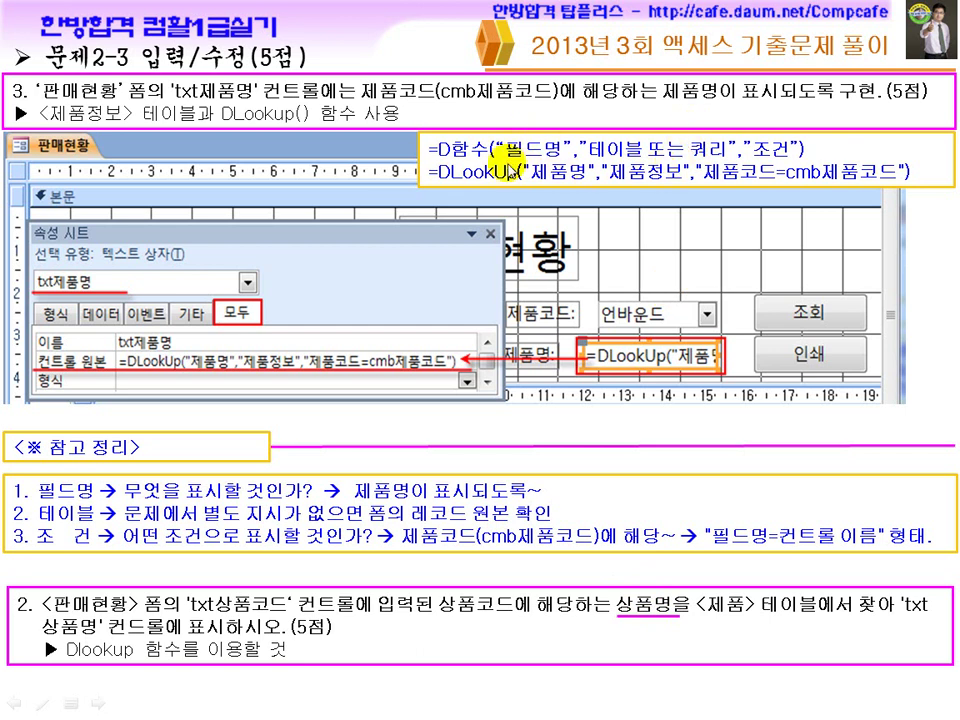
click(546, 647)
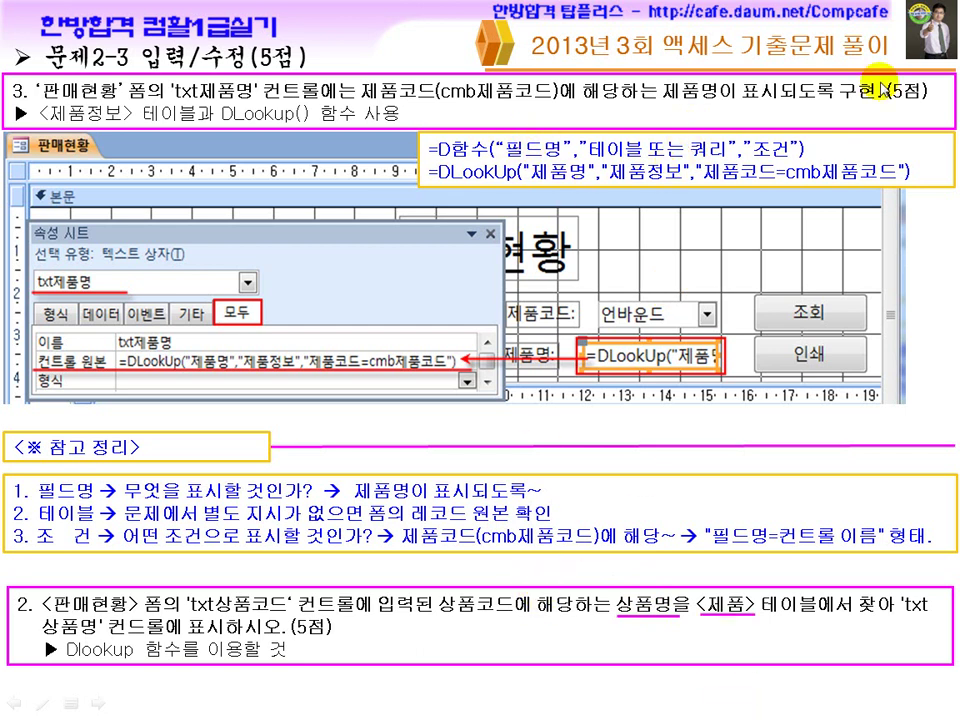
click(550, 618)
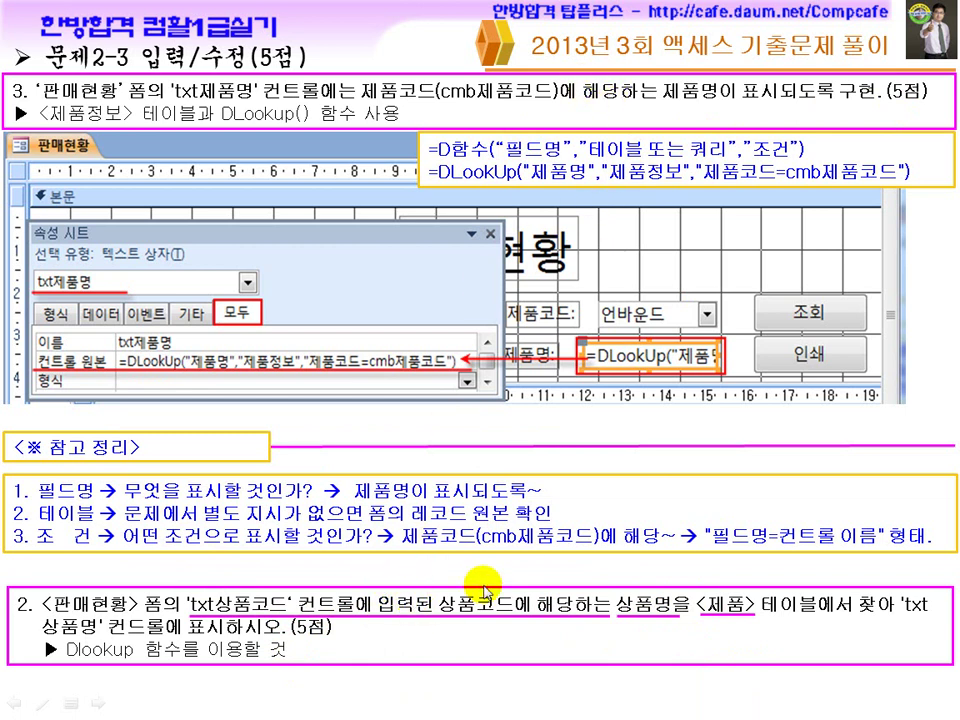
click(493, 612)
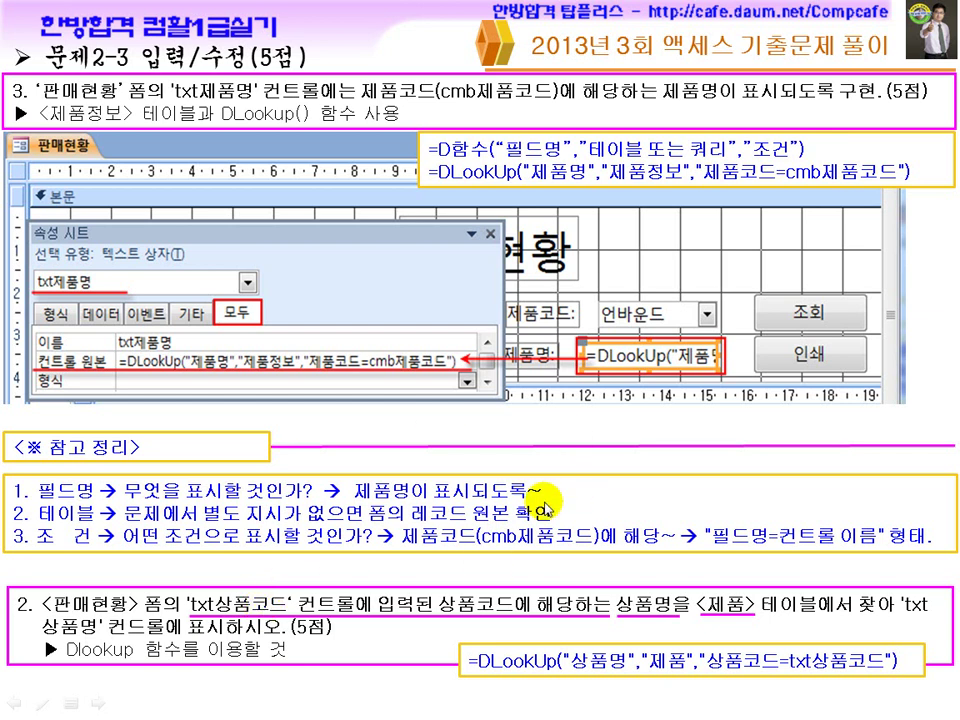
click(545, 497)
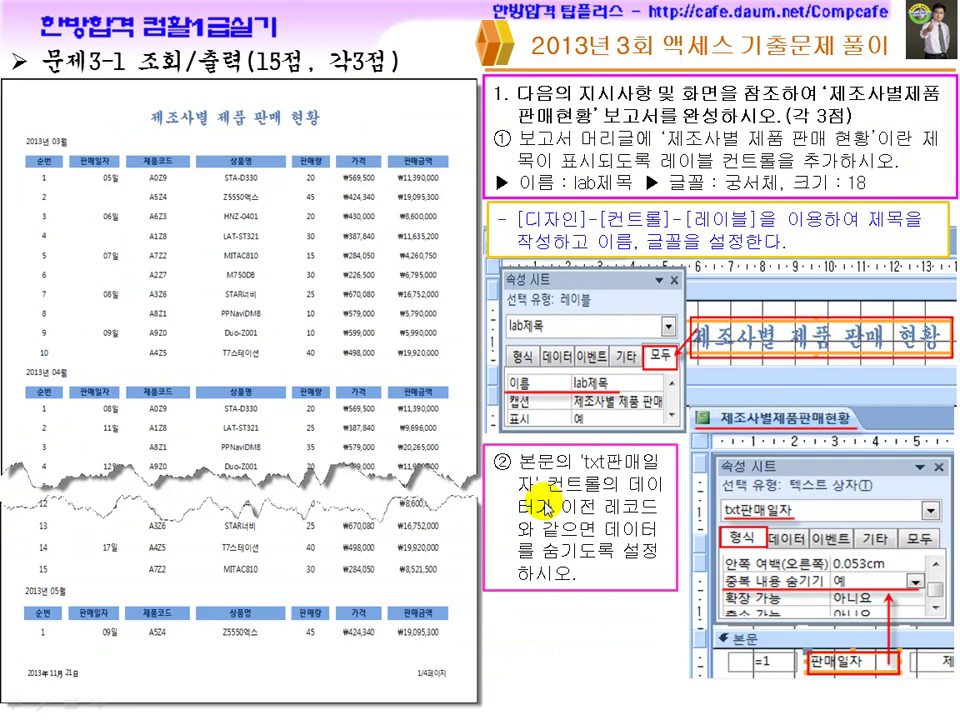
Leave the slide show and return to the Access window with the 판매현황 form in Design view
key(super)
click(497, 697)
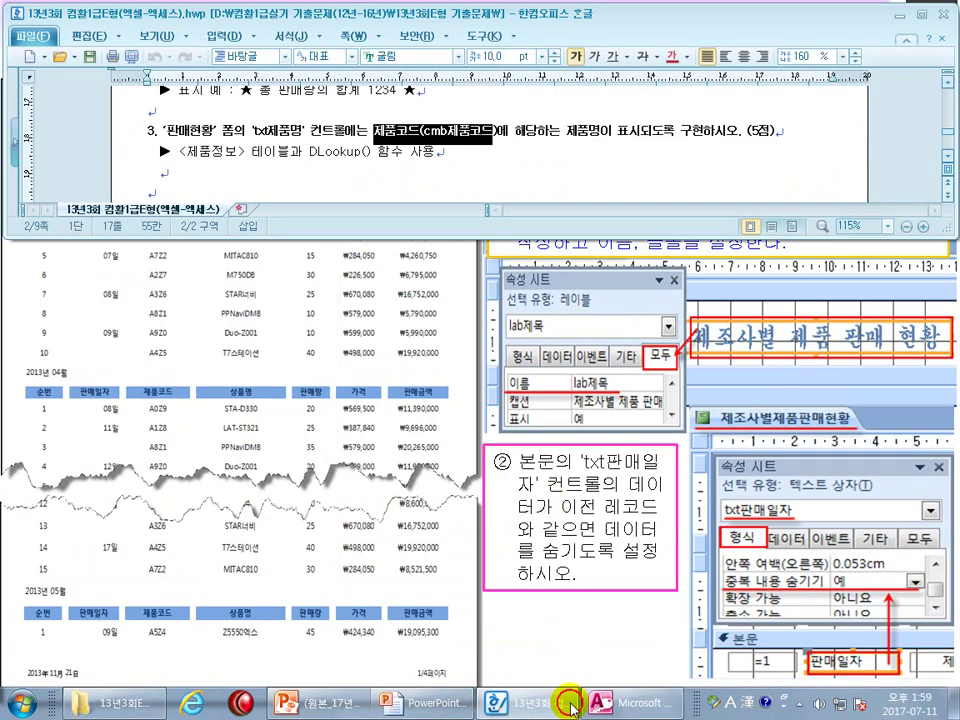
click(642, 704)
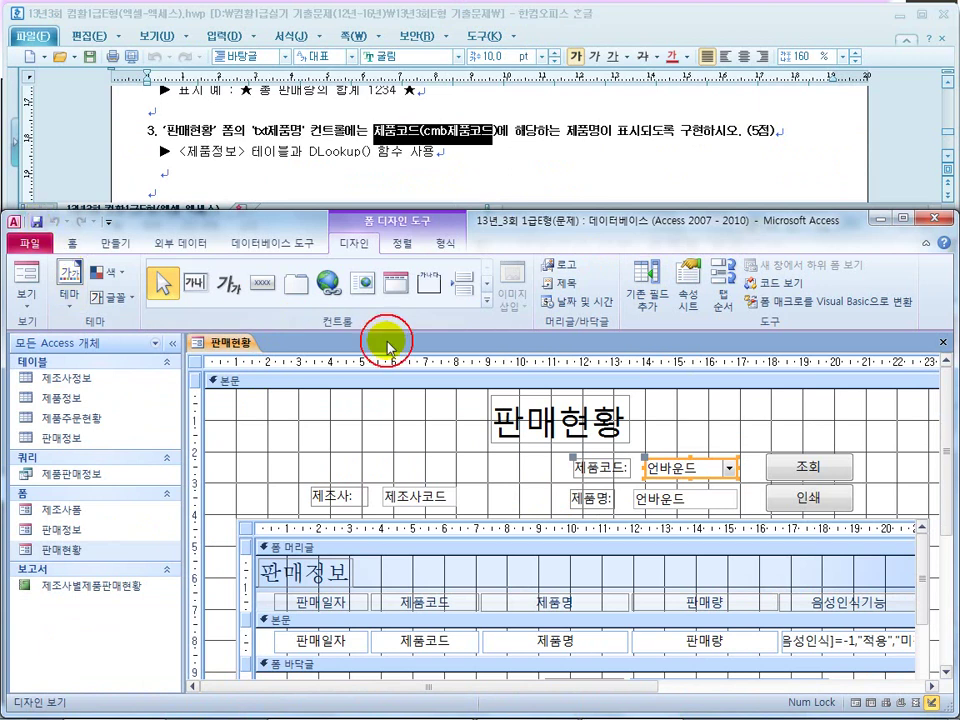
Choose product codes A1Z8 and A4Z5 in Form view to check the 제품명 box, then return the 판매현황 form to Design view
click(27, 272)
click(726, 431)
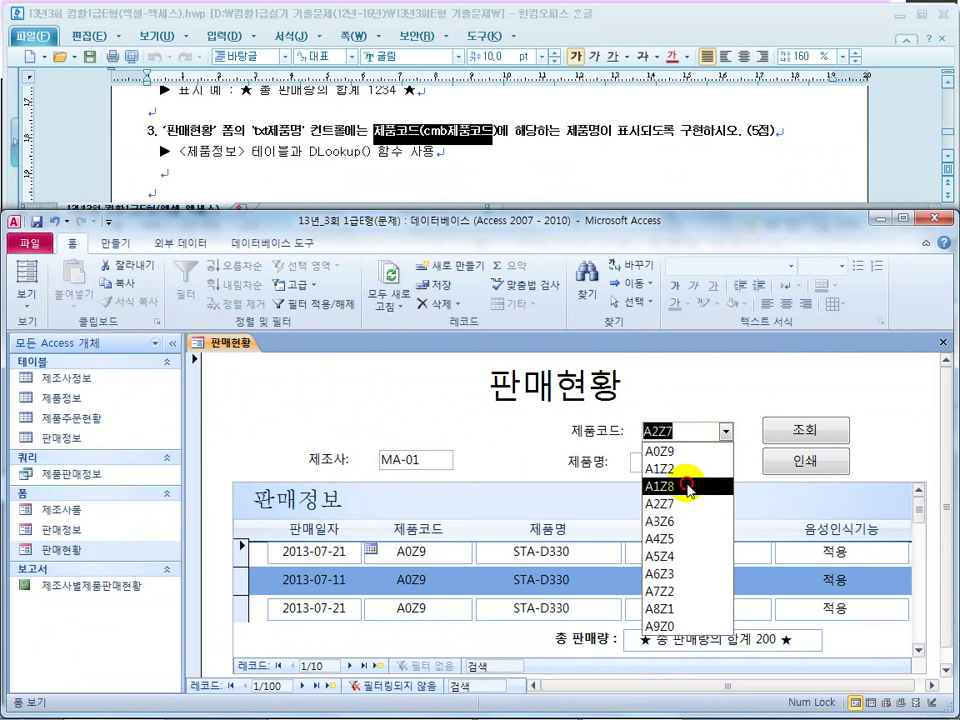
click(688, 486)
click(682, 461)
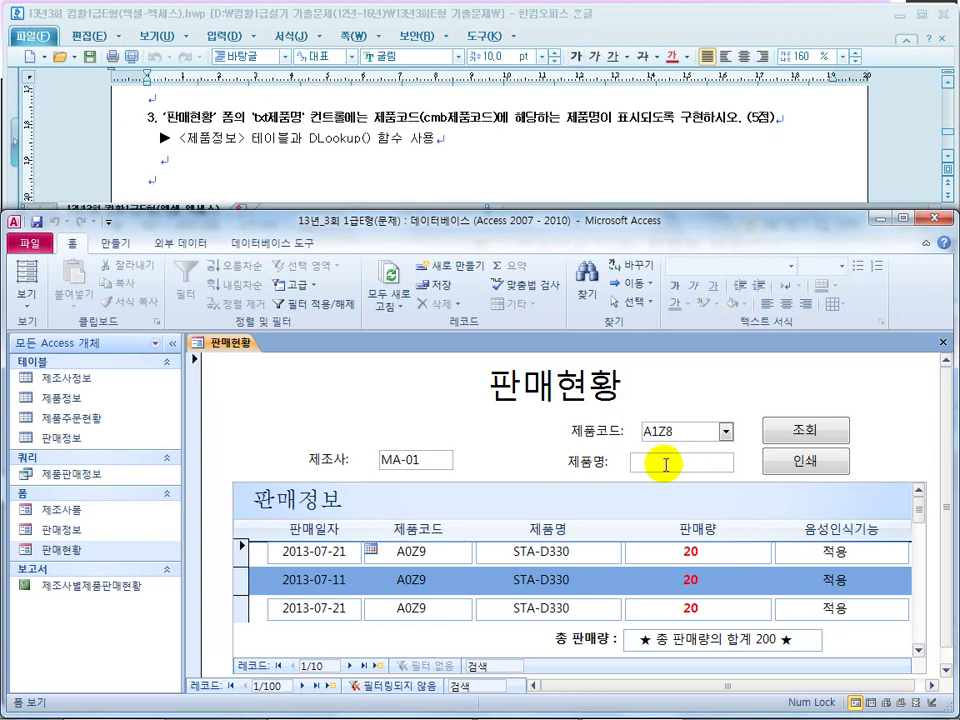
click(725, 431)
click(718, 541)
click(670, 456)
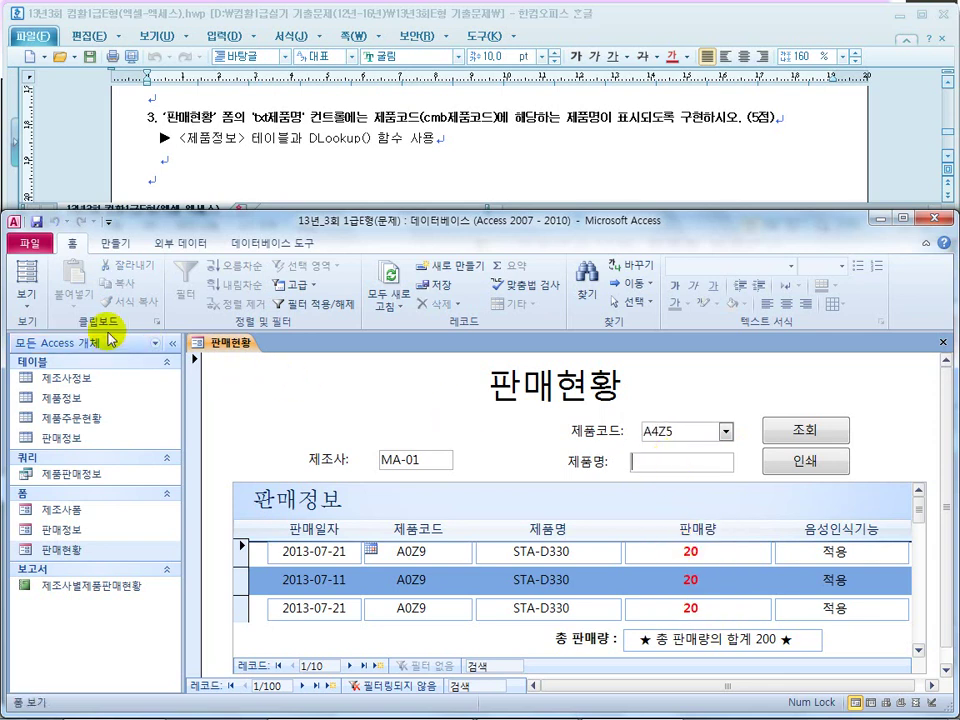
click(18, 310)
click(56, 514)
Set the control source of txt제품명 to the DLookUp skeleton =DLookUp("","","") with three empty text arguments
click(678, 505)
right_click(675, 505)
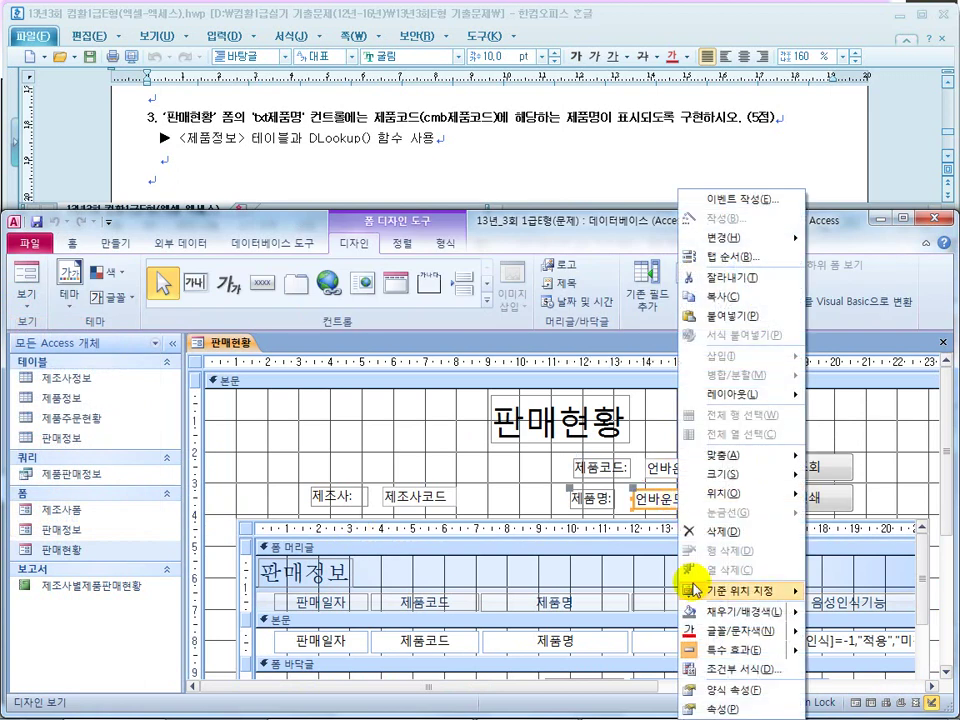
click(722, 704)
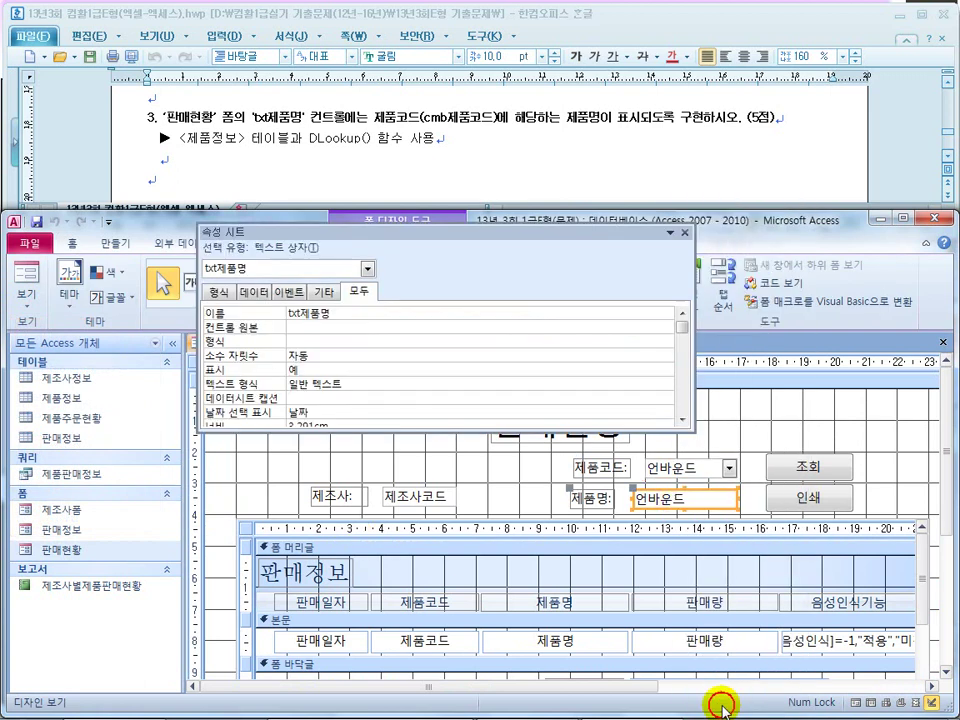
click(331, 327)
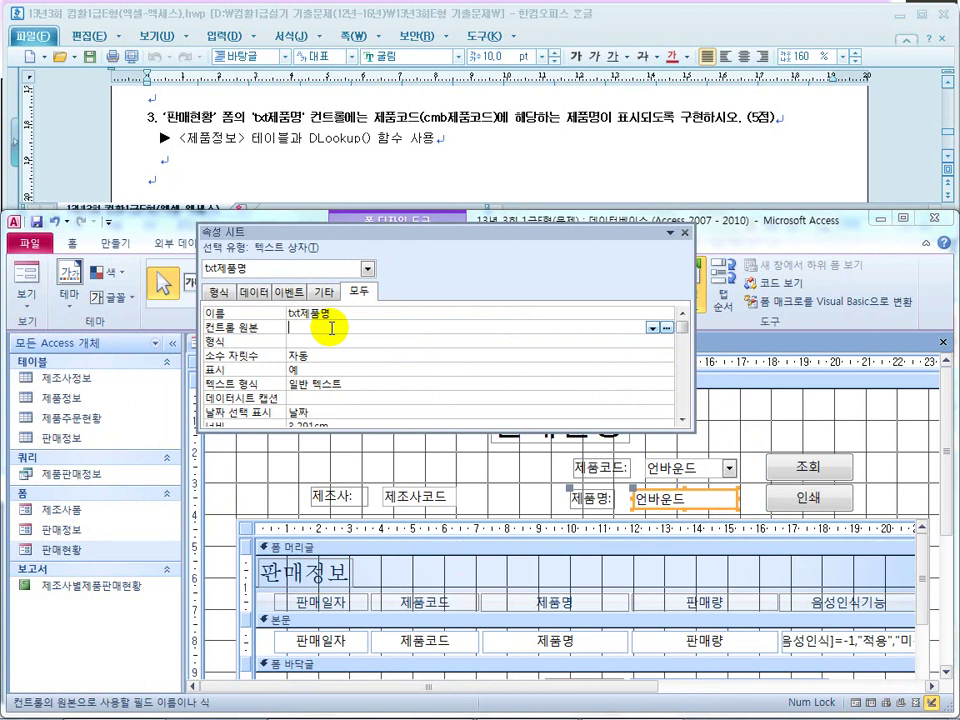
text(=dlookup()
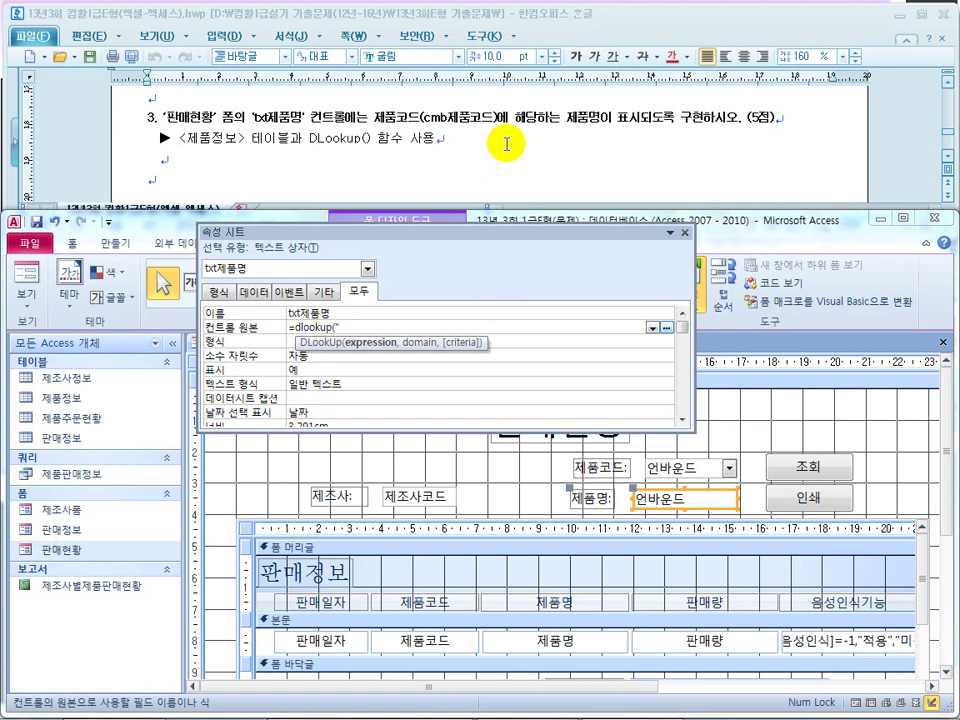
text("","",""))
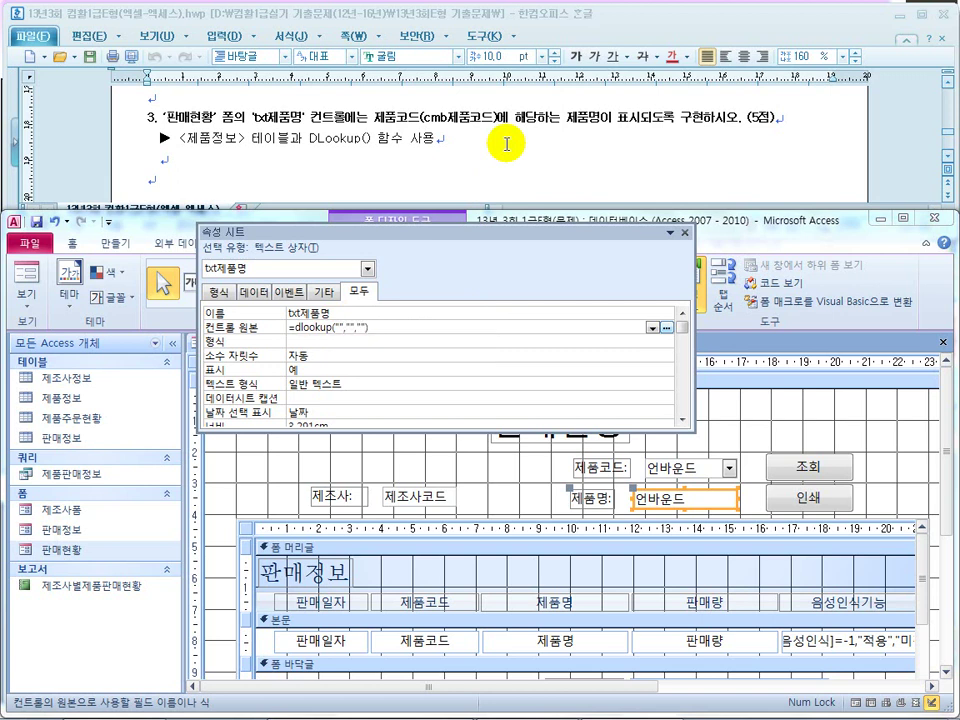
key(Return)
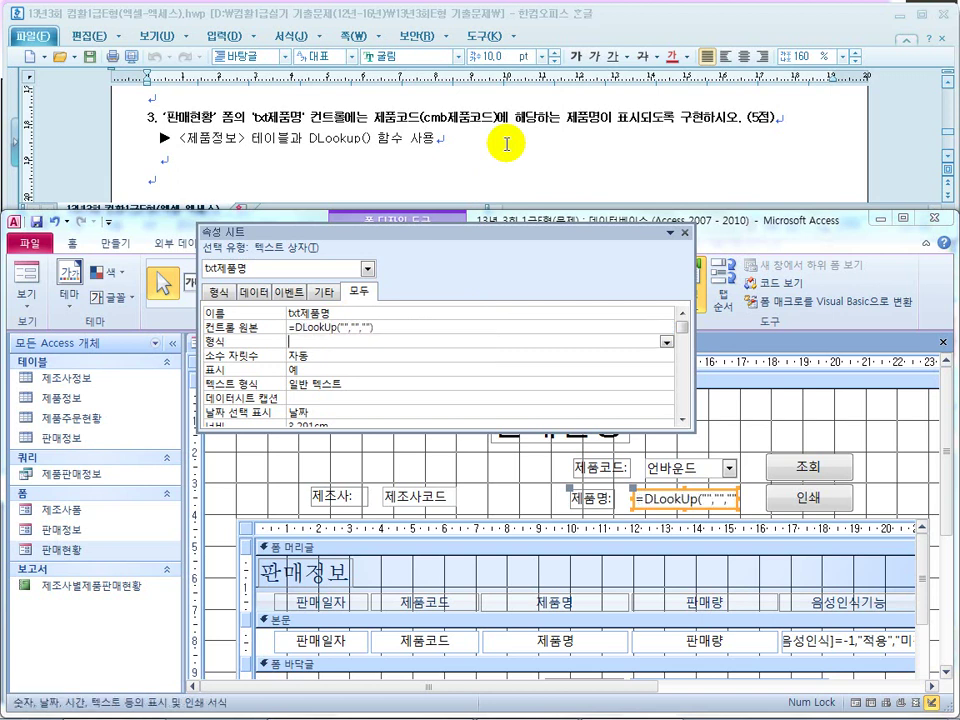
Fill in the control source arguments of txt제품명 as =DLookUp("제품명","제품정보","제품코드=cmb제품코드")
click(343, 327)
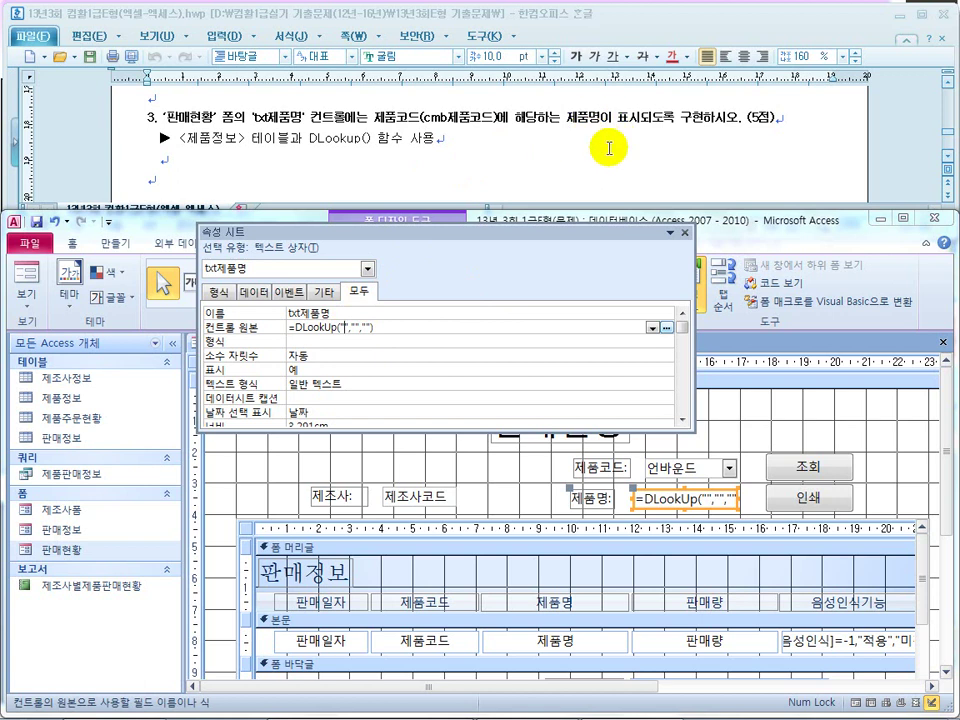
text(제품명)
key(Right)
text(제품정)
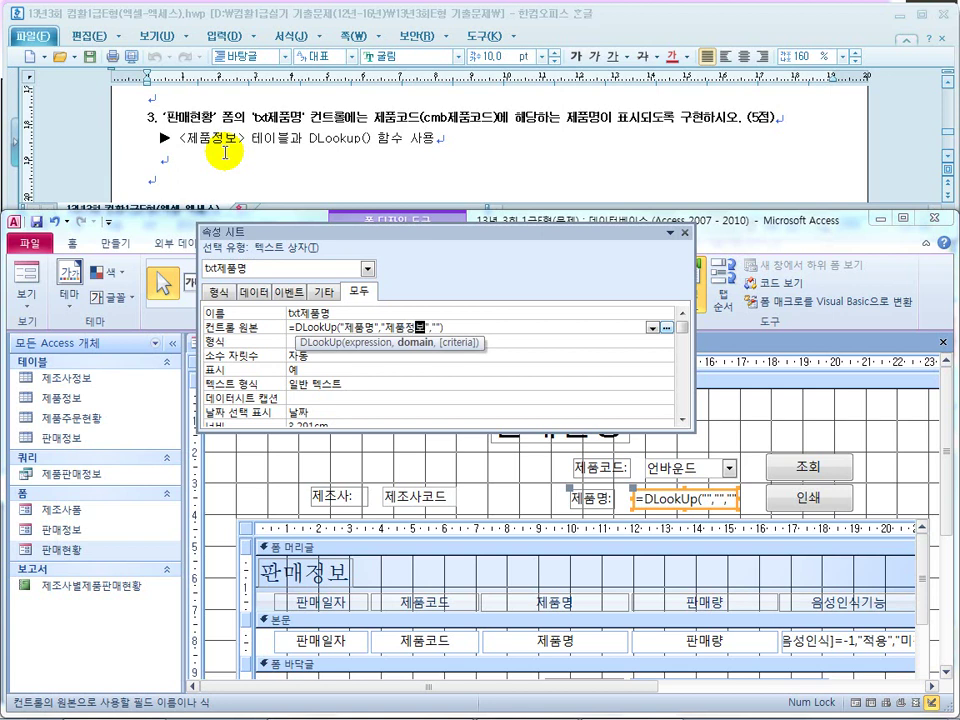
text(보)
key(Right)
key(Right)
key(Right)
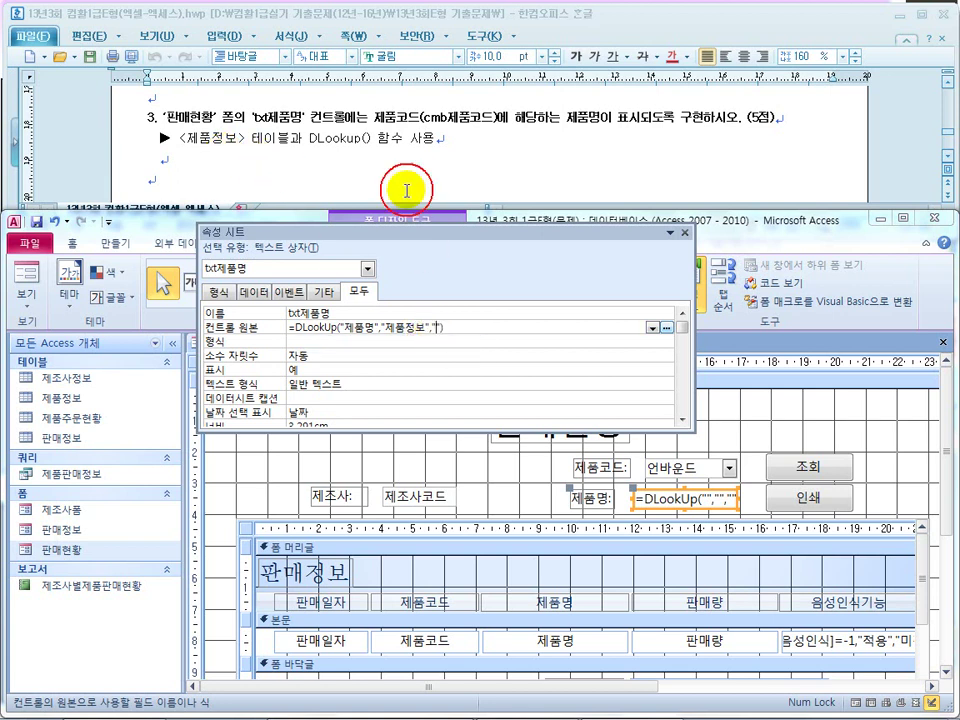
text(wp)
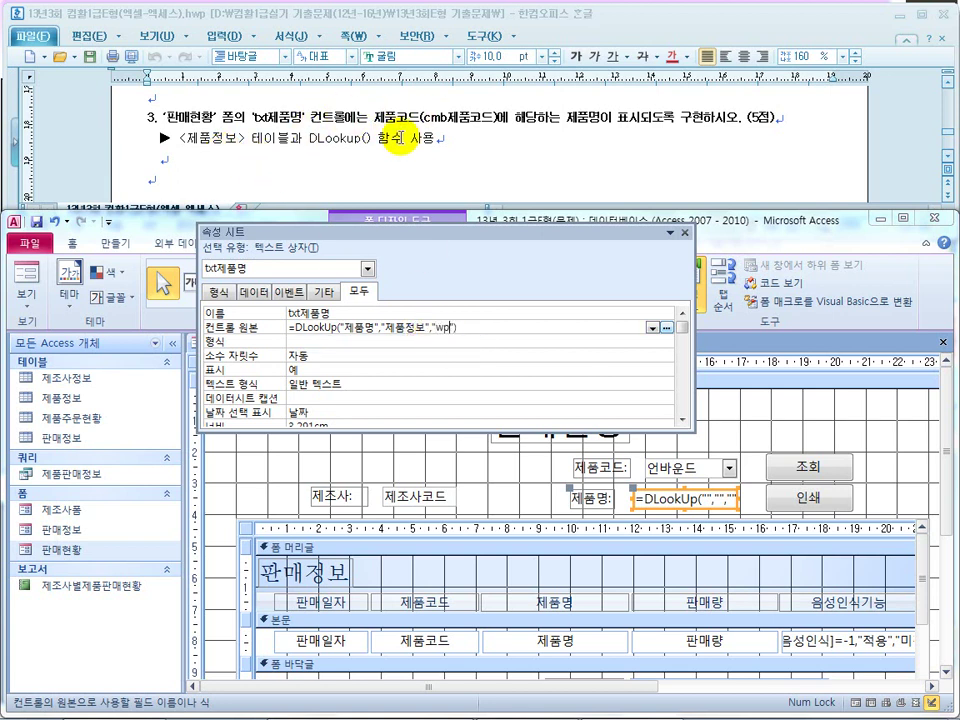
text(vn)
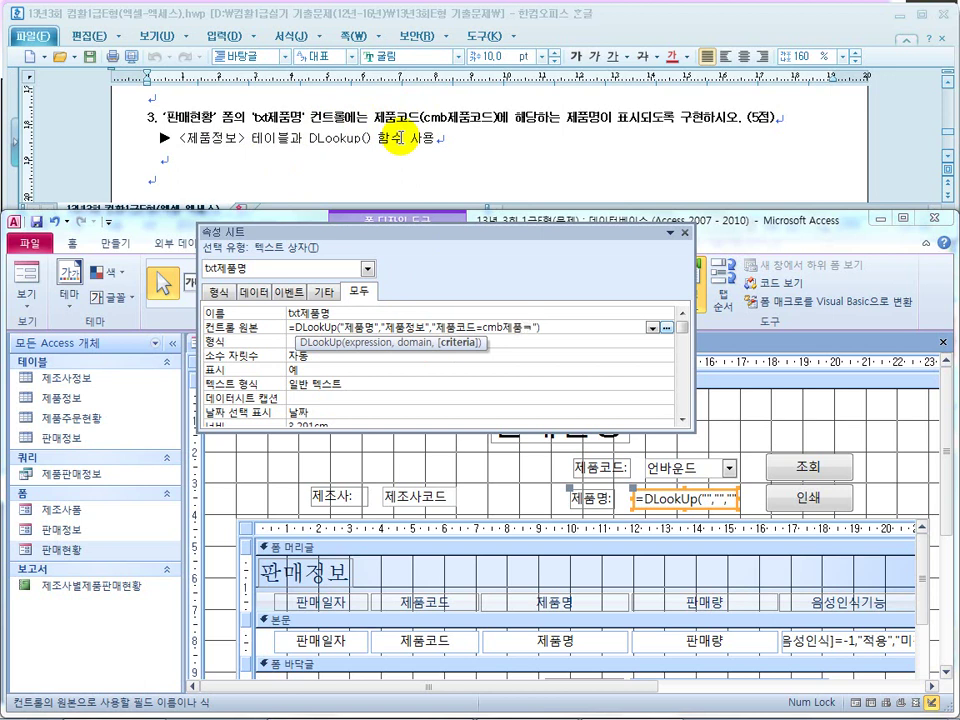
key(Return)
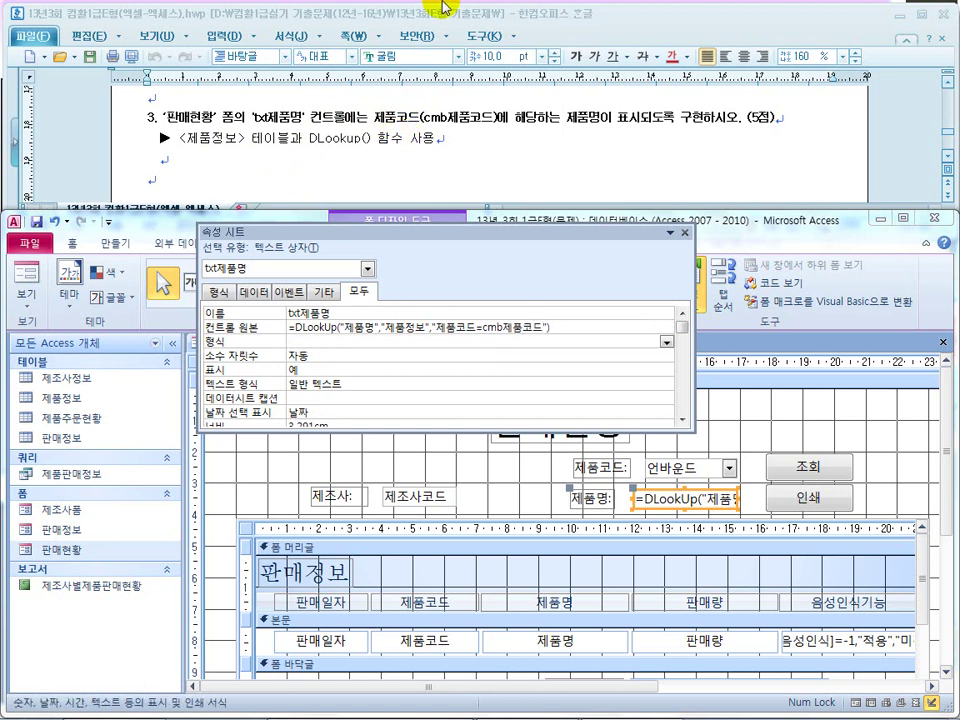
Test the 제품명 box in Form view of the 판매현황 form with product codes A1Z2 and A6Z3
click(28, 272)
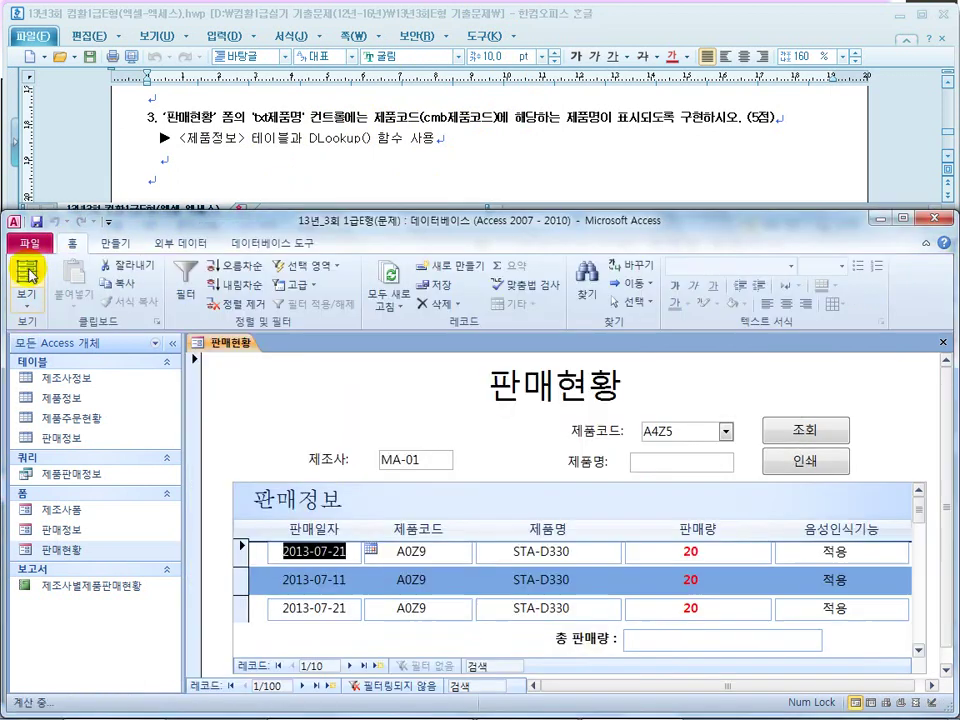
click(725, 431)
click(688, 468)
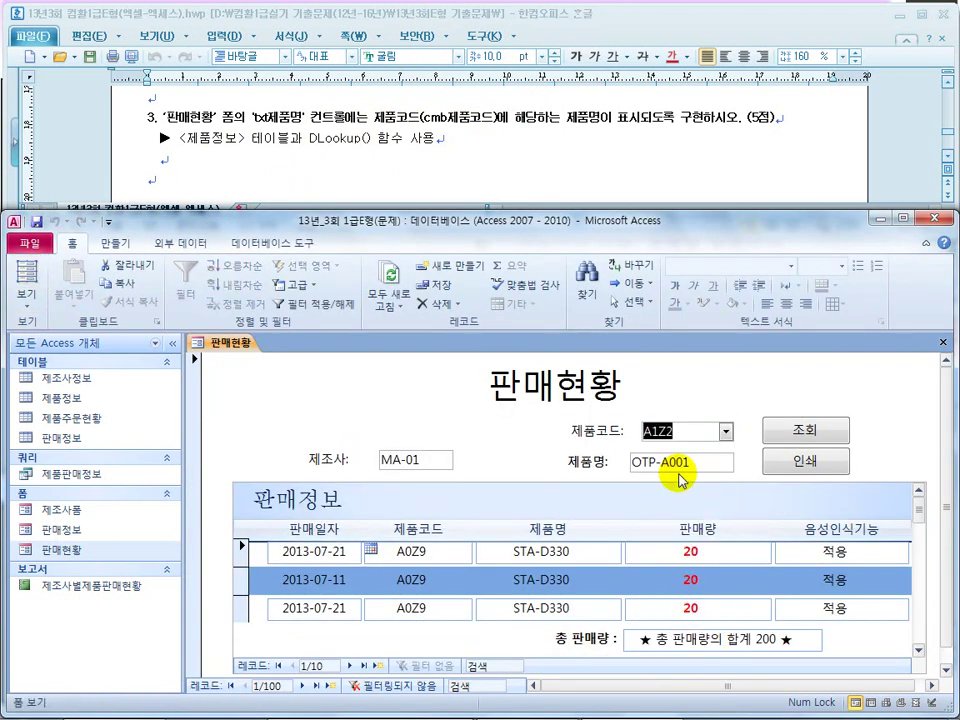
click(726, 431)
click(695, 563)
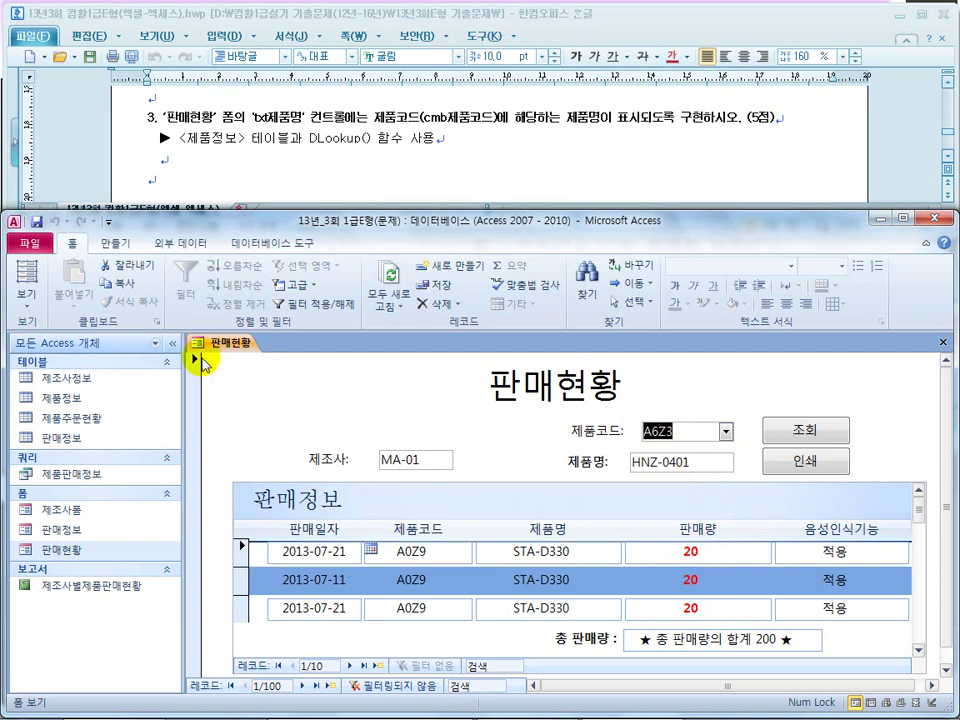
click(405, 328)
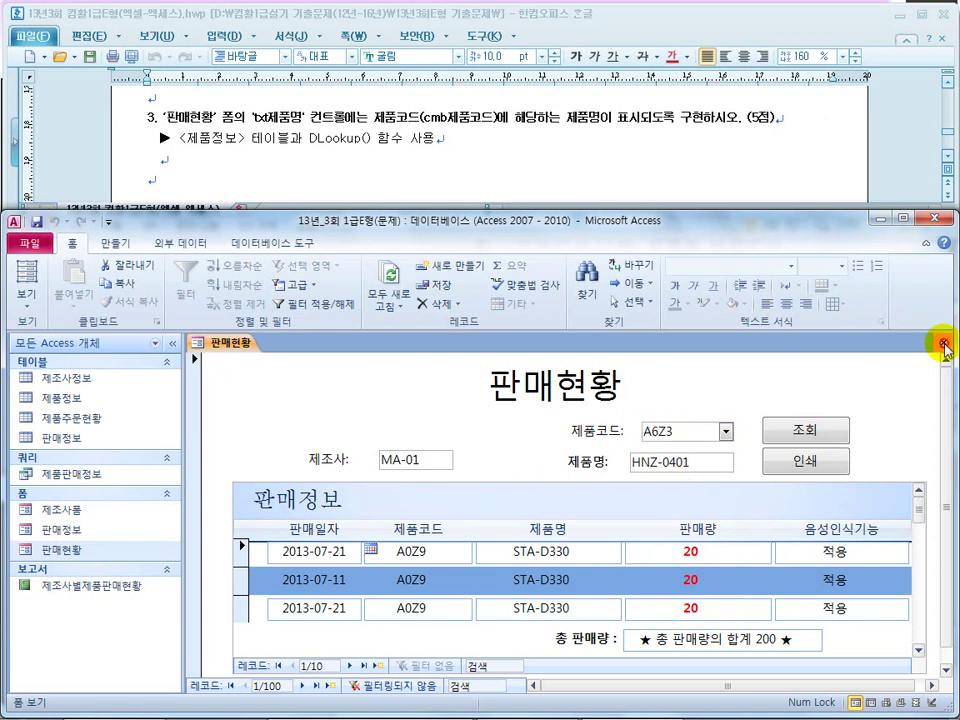
Close the 판매현황 form and advance the exam document to 문제3 조회 및 출력 기능 구현
click(942, 342)
scroll(572, 279, down, 2)
click(407, 157)
scroll(405, 155, down, 5)
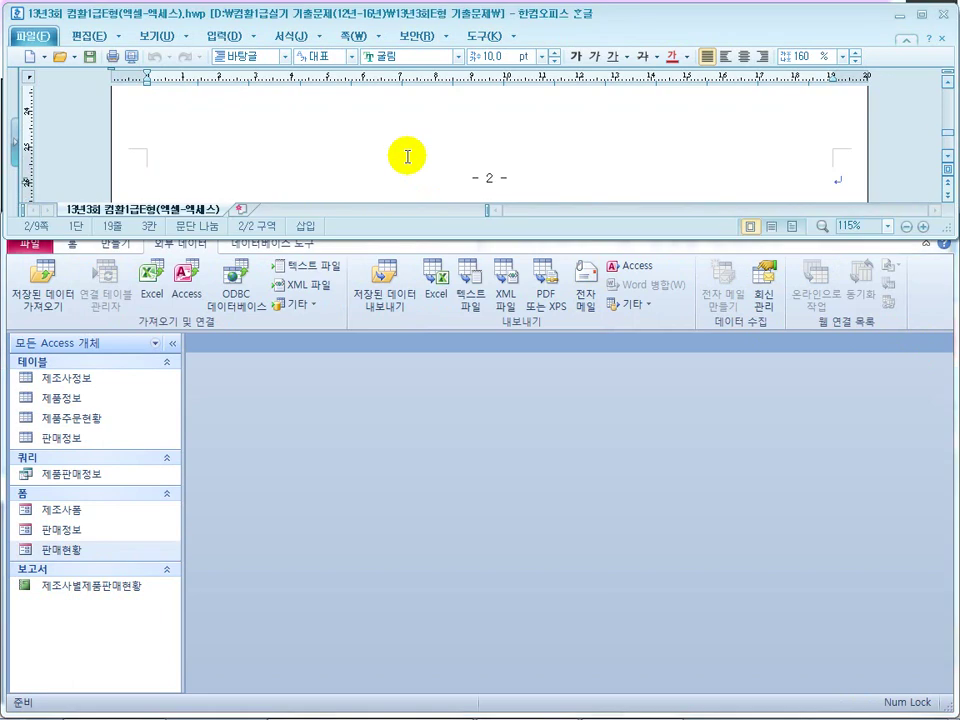
click(350, 517)
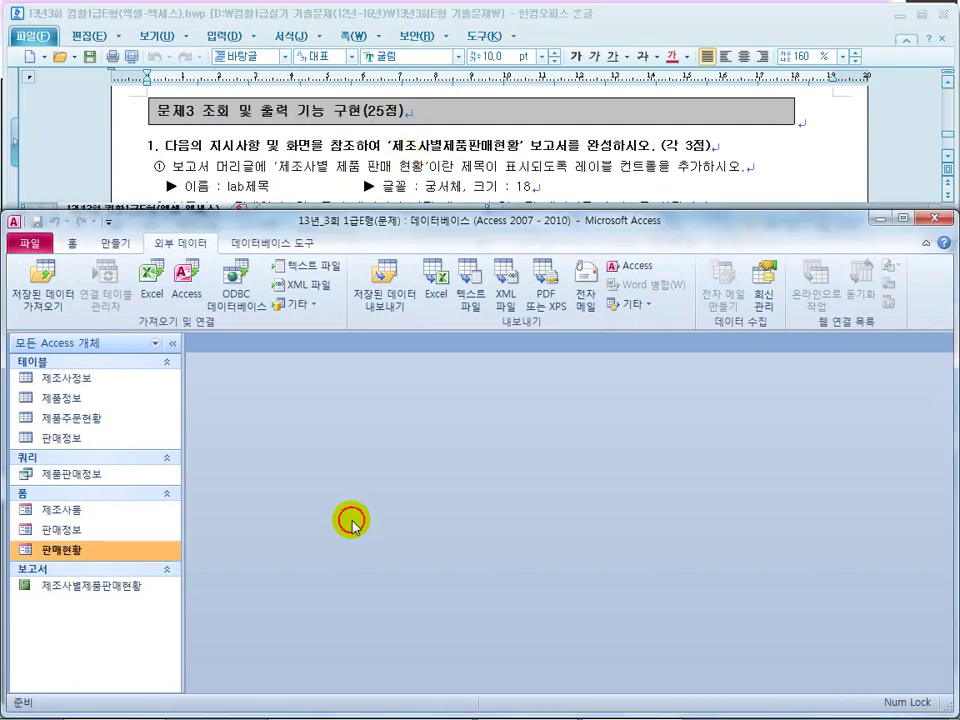
Select the 제조사별제품판매현황 report and read 문제3 item 1, highlighting part of the report header label instruction
click(71, 592)
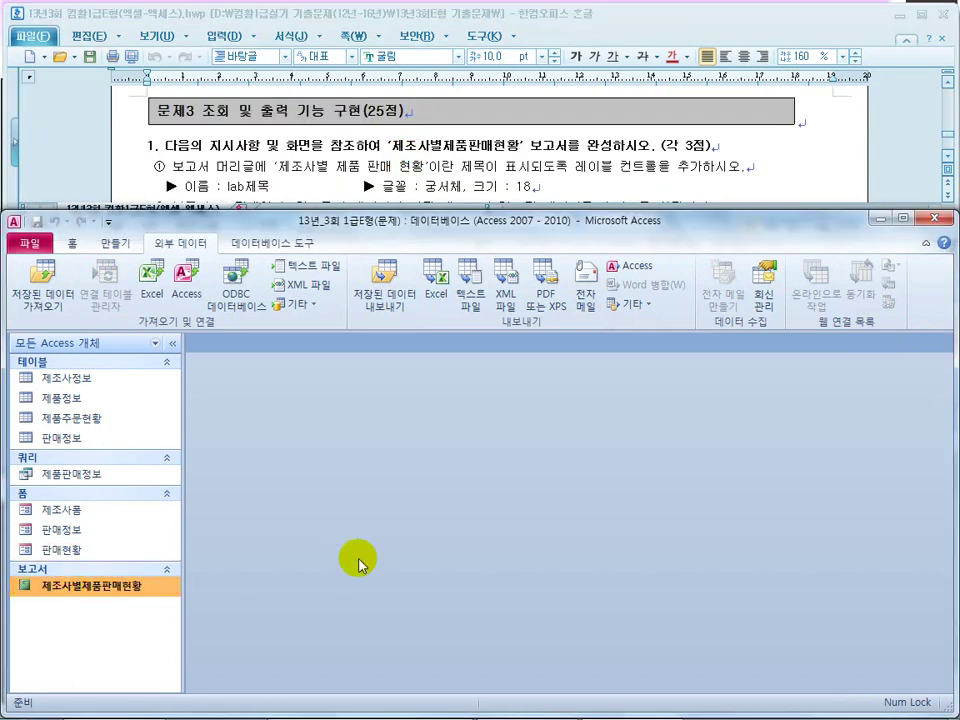
click(242, 204)
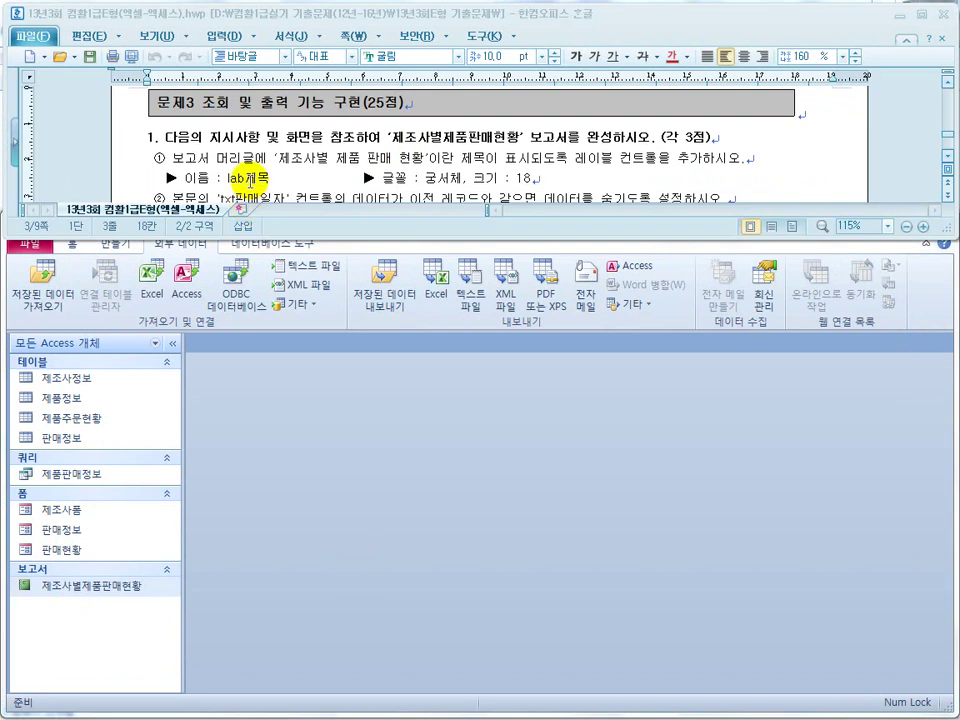
click(211, 138)
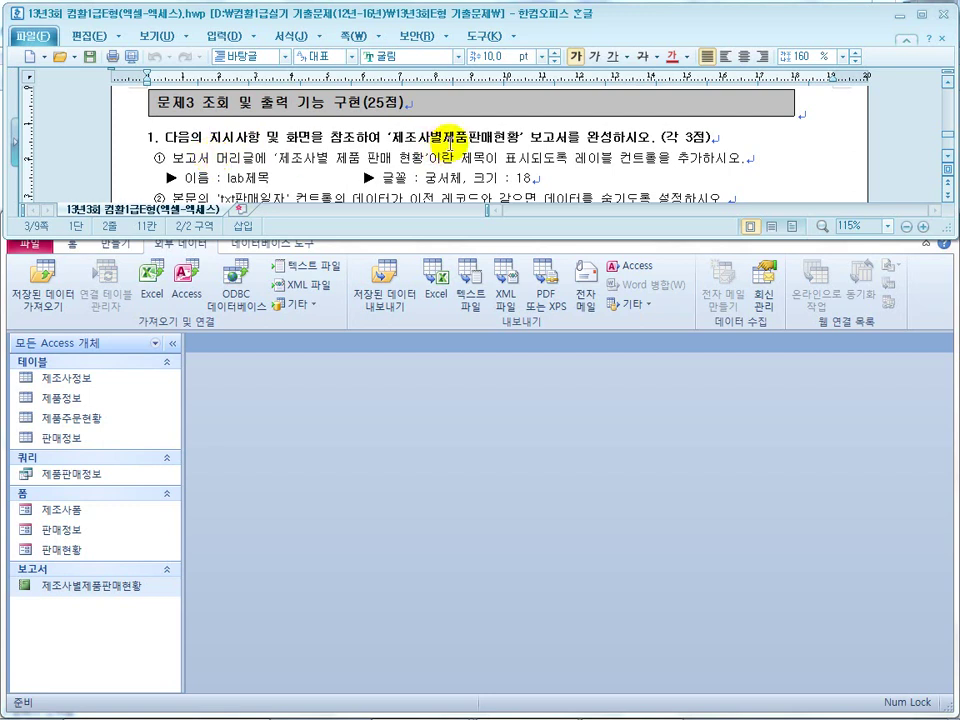
drag(186, 163, 302, 160)
click(295, 410)
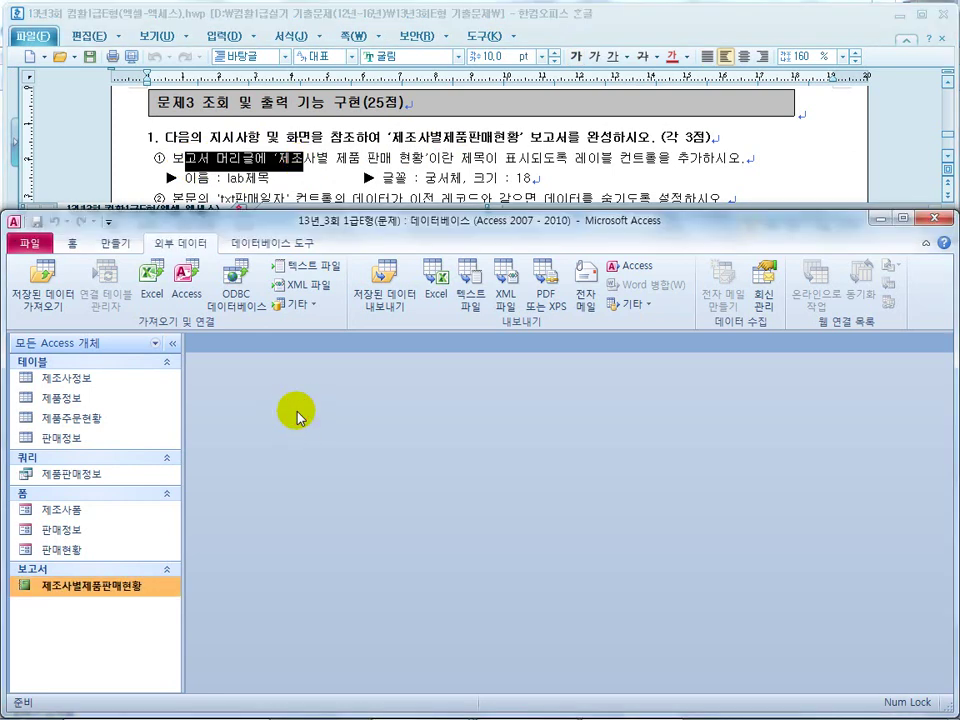
Open the 제조사별제품판매현황 report in Design view and add a label reading "제조사별 제품 판매 현황" to the report header
right_click(105, 597)
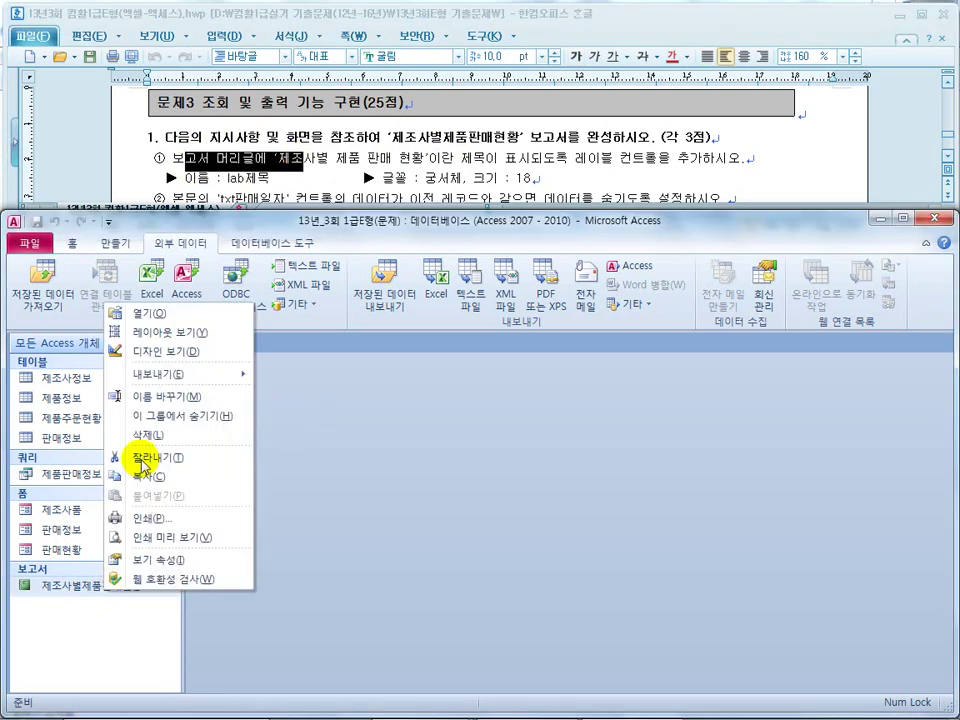
click(177, 354)
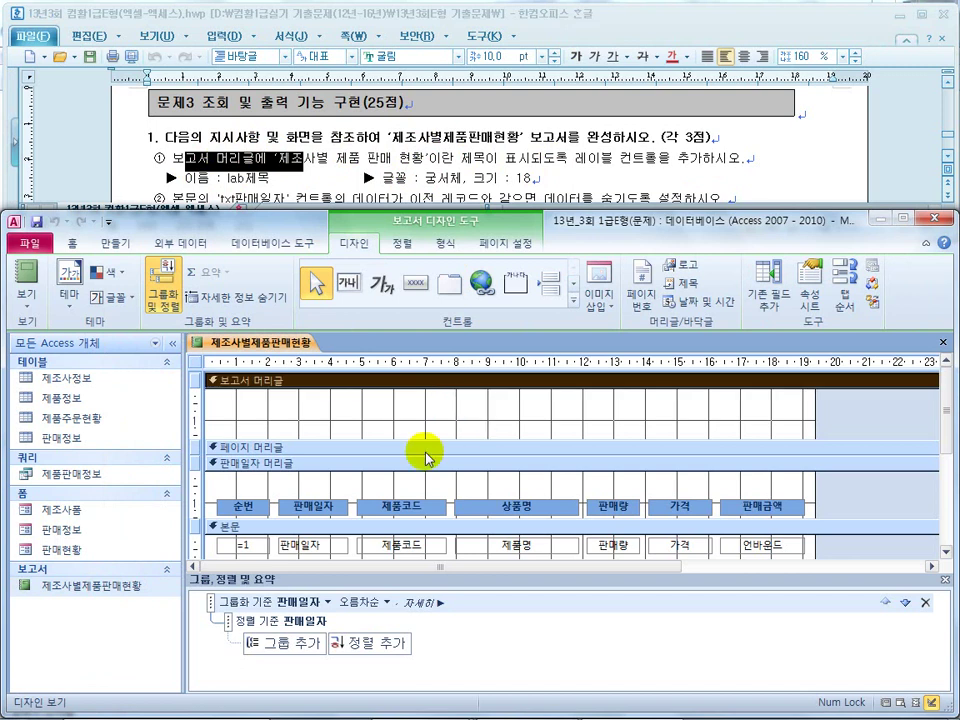
click(382, 284)
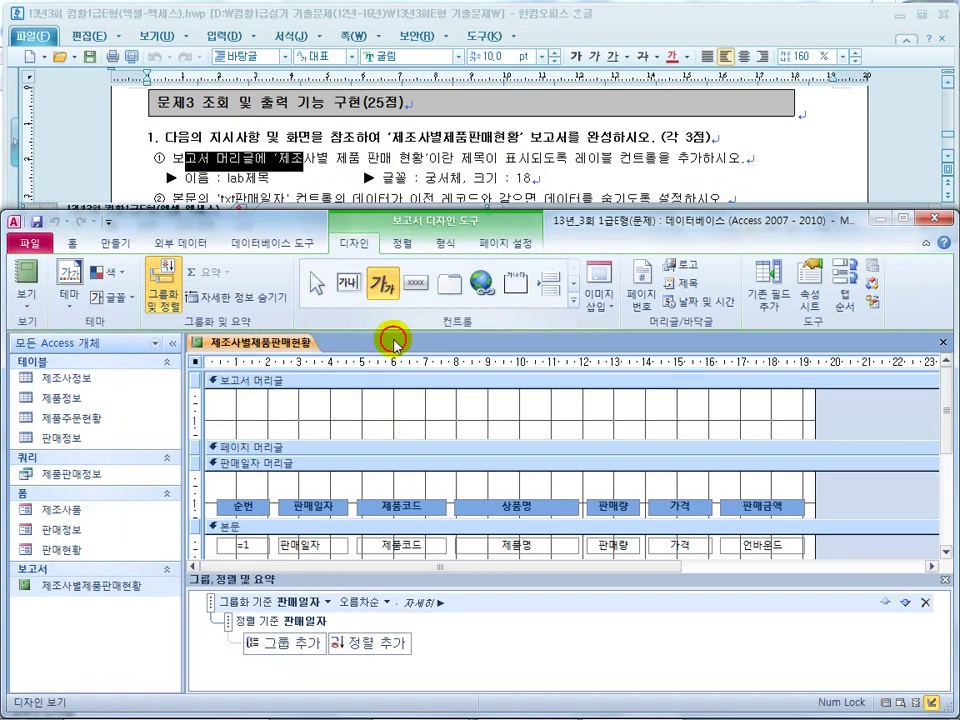
click(402, 406)
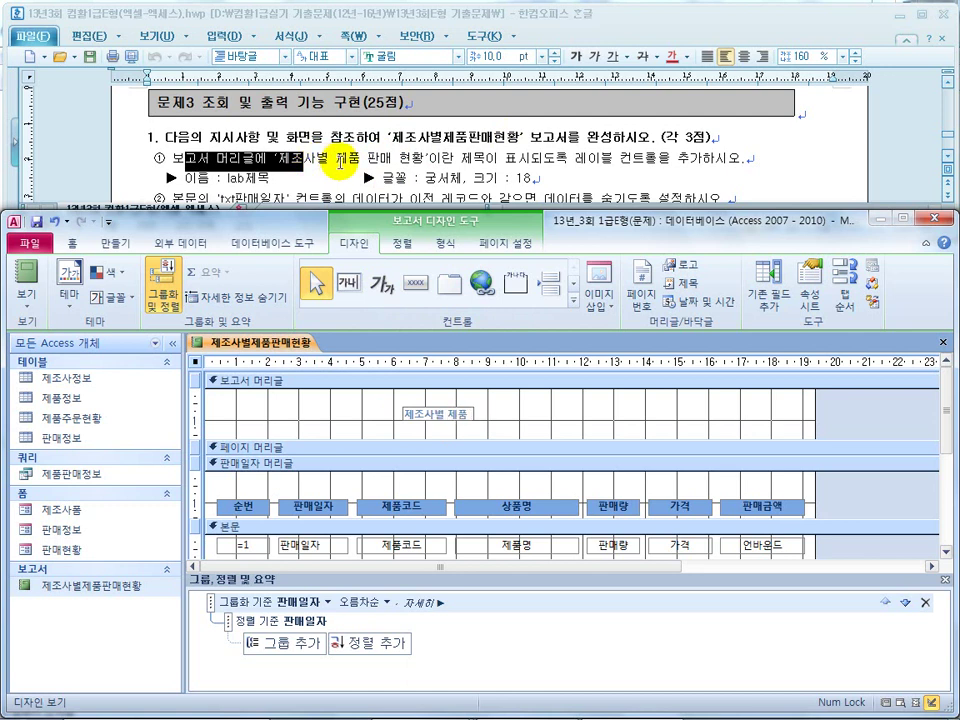
key(Return)
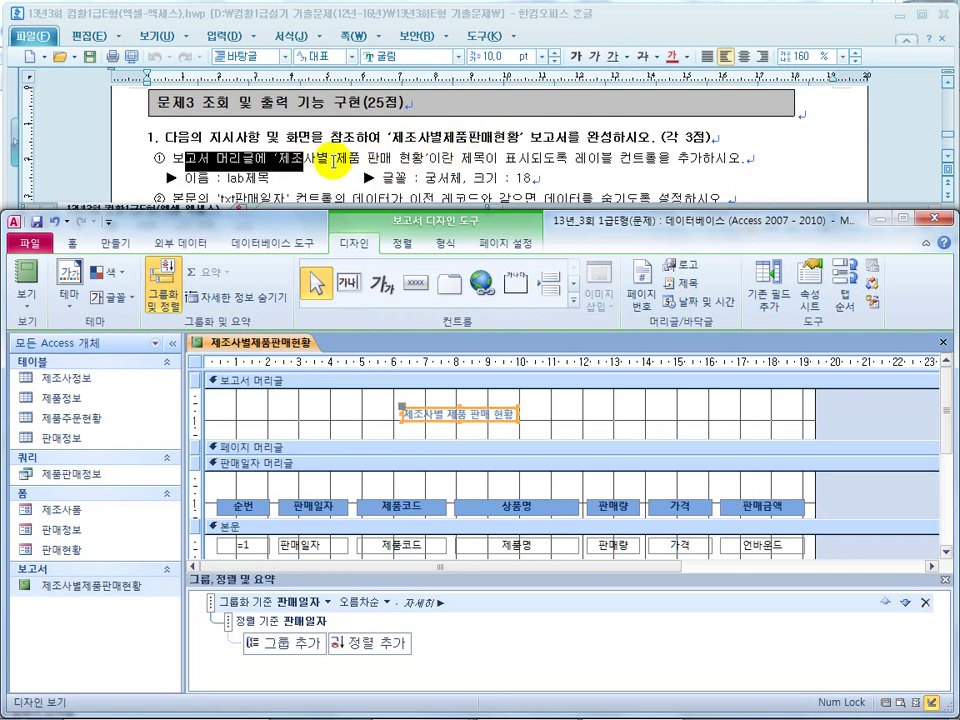
Name the title label in the report header "lab제목", following the 문제3 item ① instruction
click(363, 158)
click(405, 158)
scroll(408, 160, down, 8)
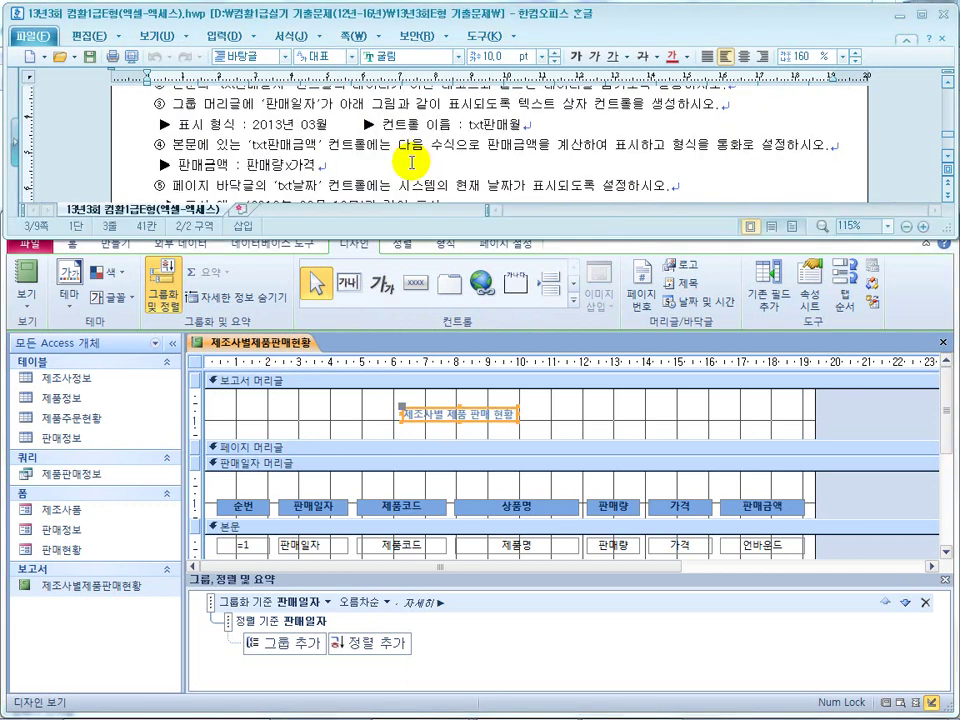
scroll(410, 165, up, 3)
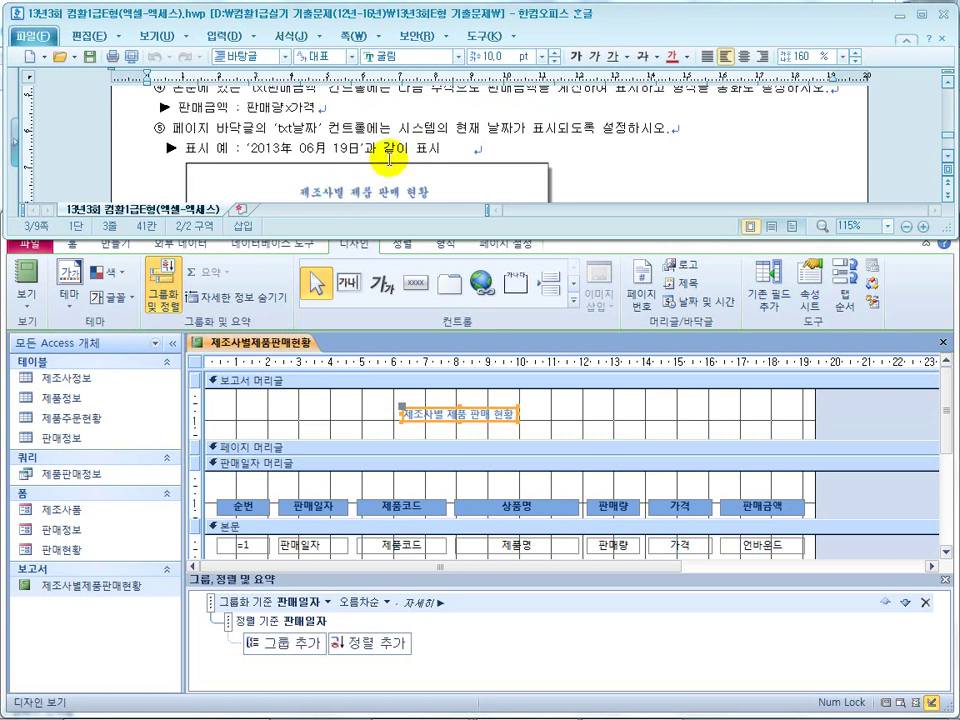
scroll(401, 152, up, 3)
scroll(400, 158, up, 1)
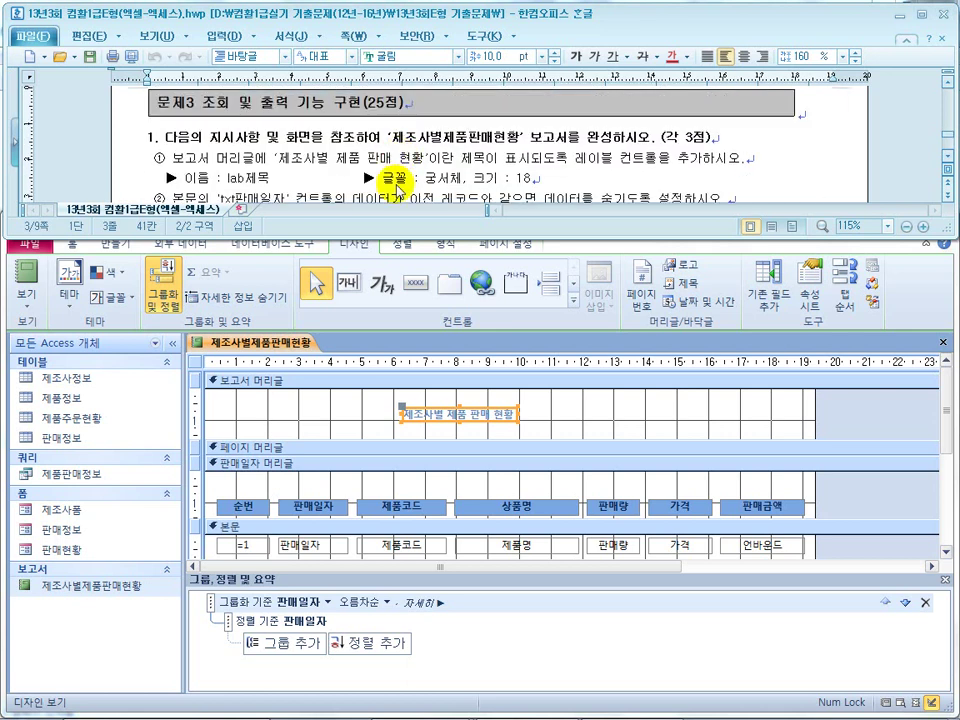
click(454, 412)
right_click(456, 412)
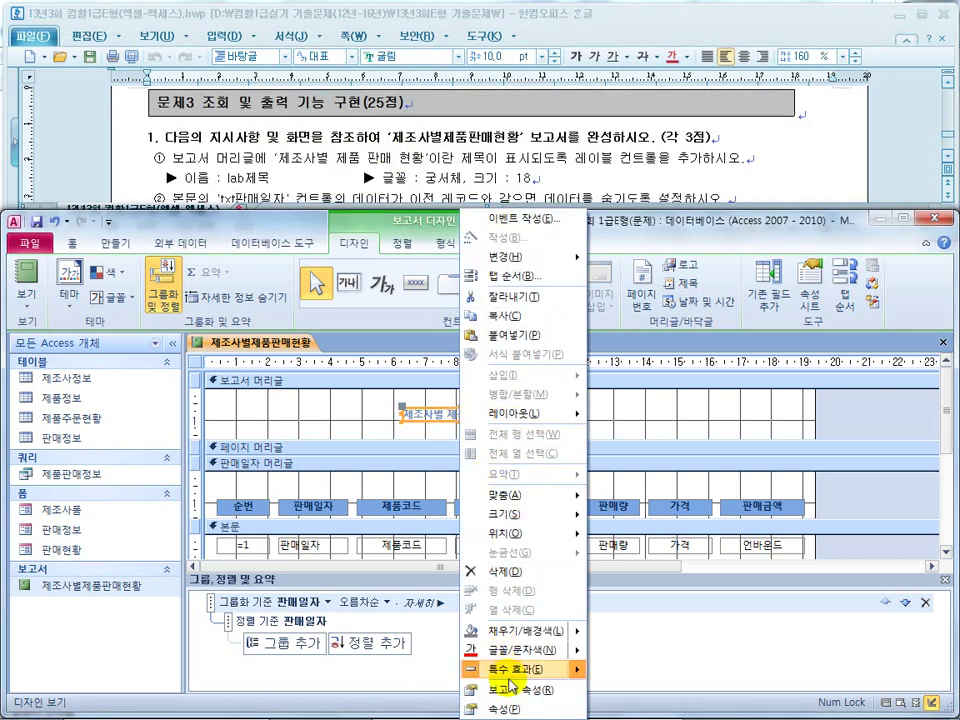
click(480, 708)
click(259, 311)
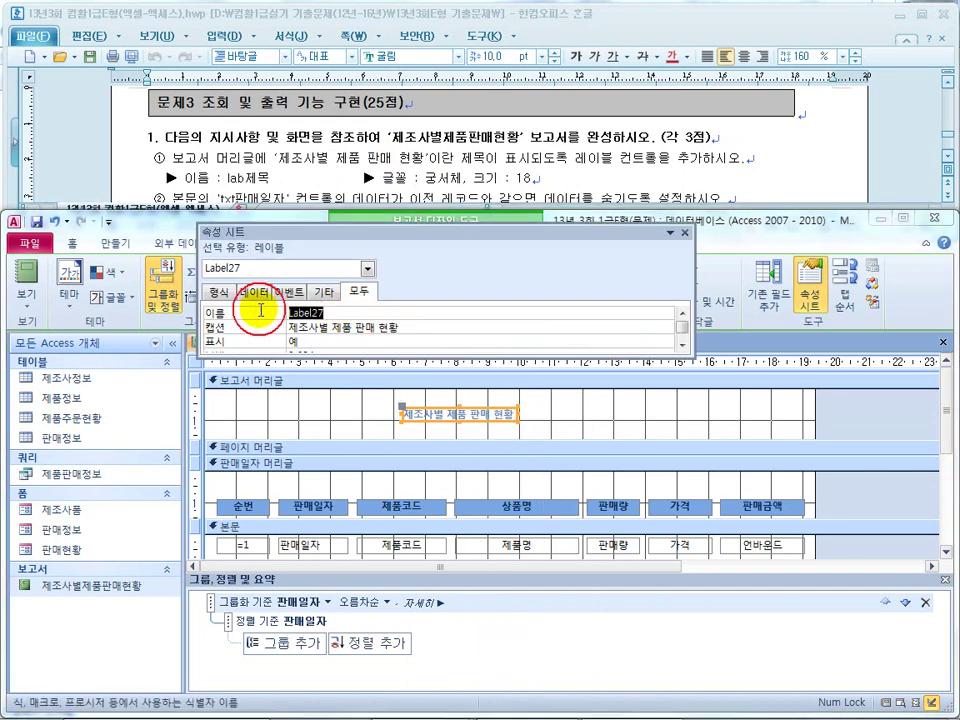
text(lab제목)
key(Return)
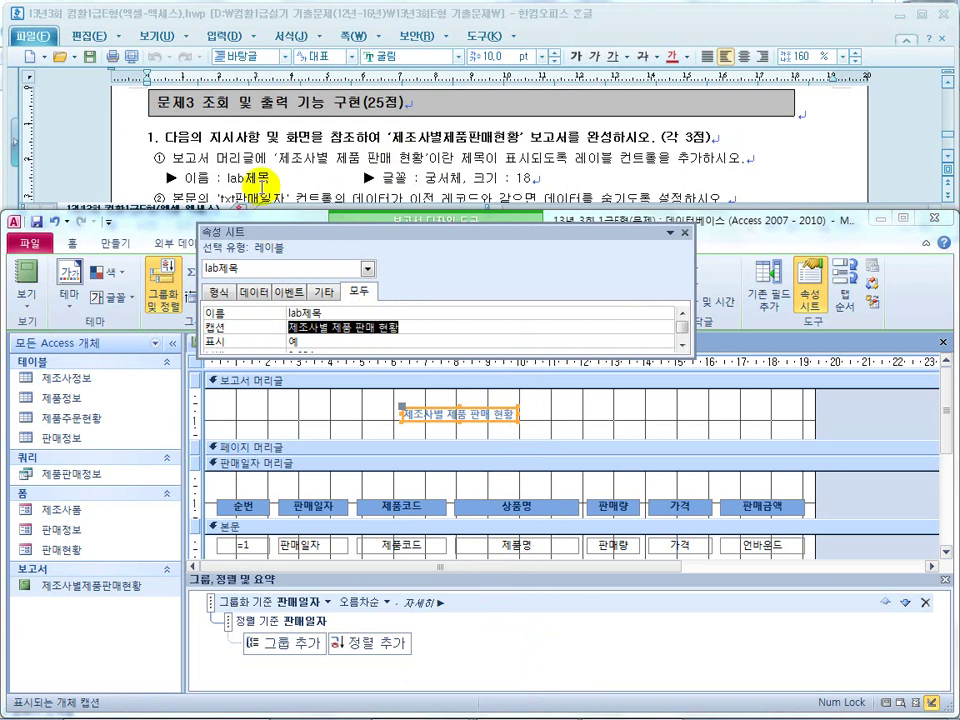
click(687, 234)
Set the lab제목 title label's font to 궁서체 and its size to 18
click(72, 243)
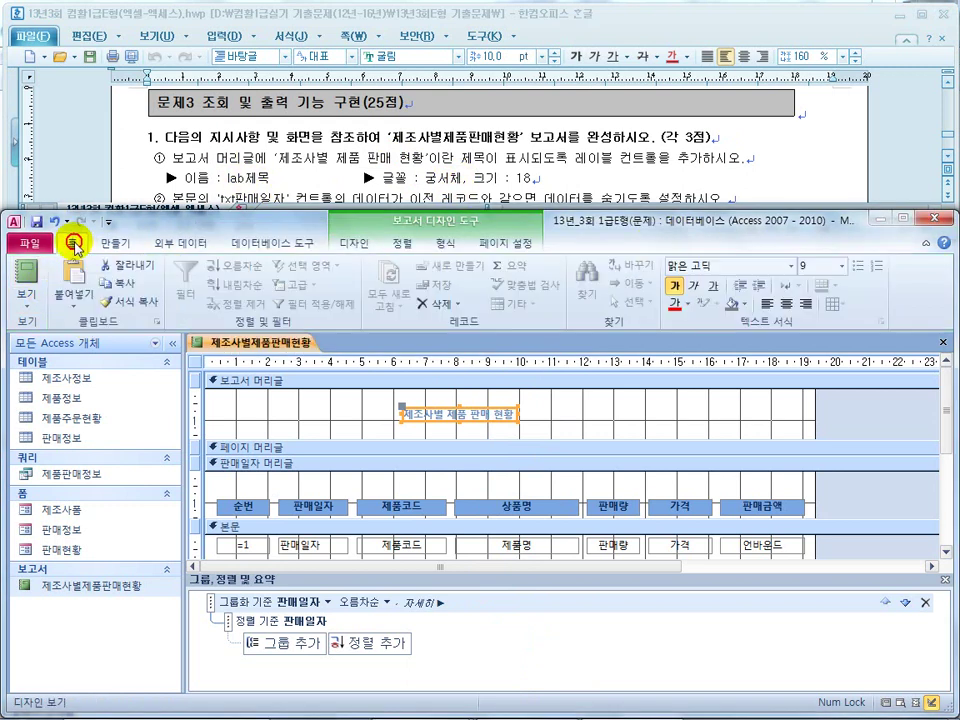
click(700, 266)
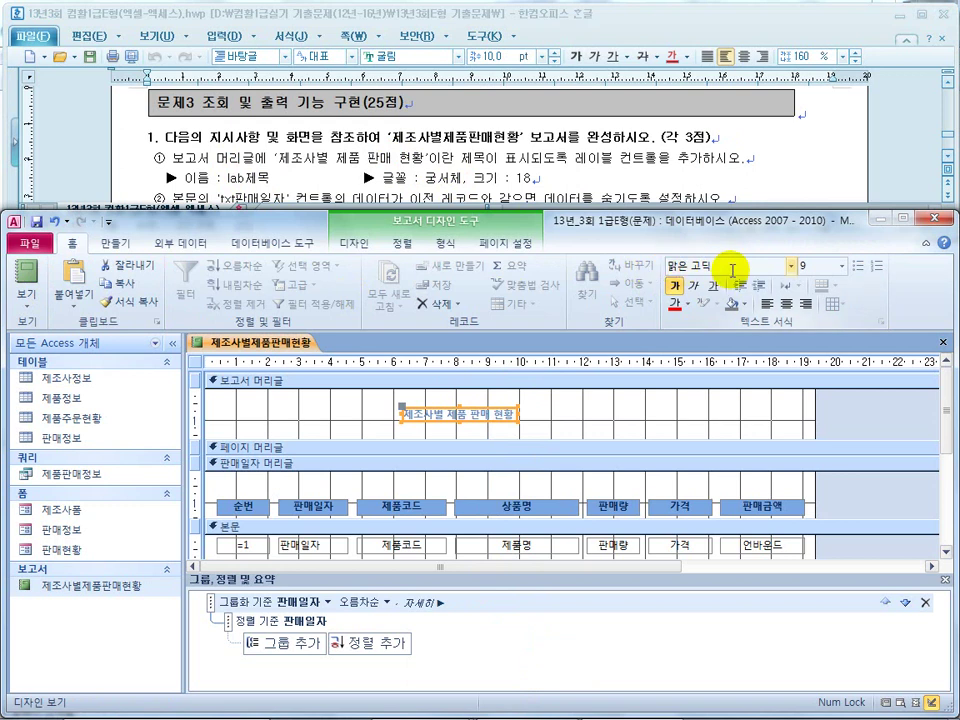
text(궁서체)
key(Return)
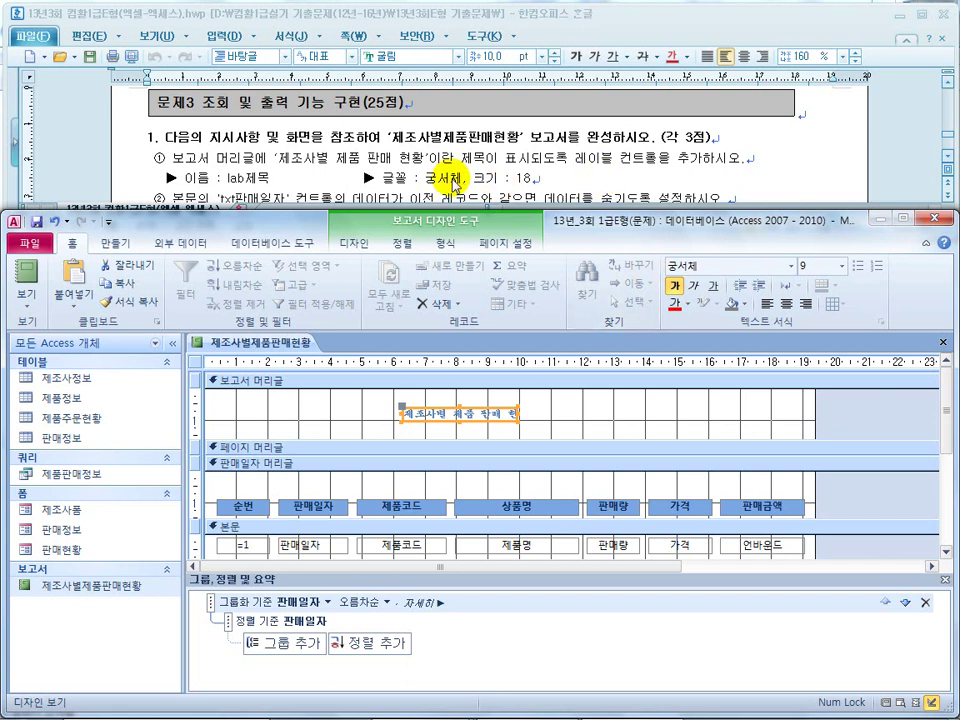
click(810, 267)
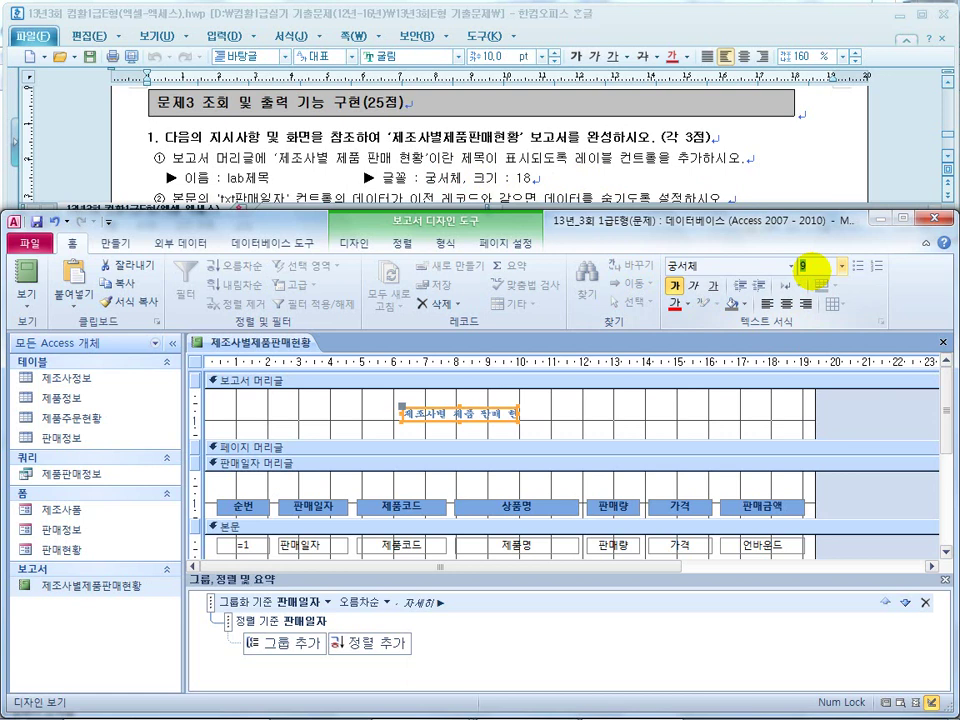
click(360, 126)
scroll(478, 175, down, 1)
scroll(480, 173, down, 4)
text(18)
key(Return)
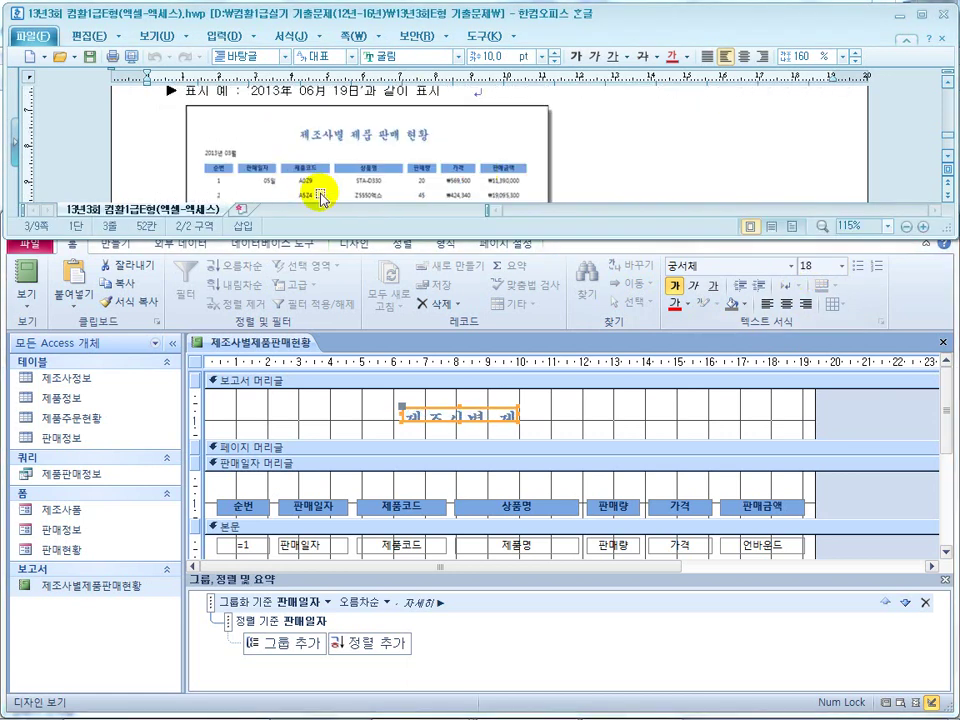
Enlarge the title label to fit its full text and position it near the middle of the report header
click(438, 420)
drag(438, 422, 408, 425)
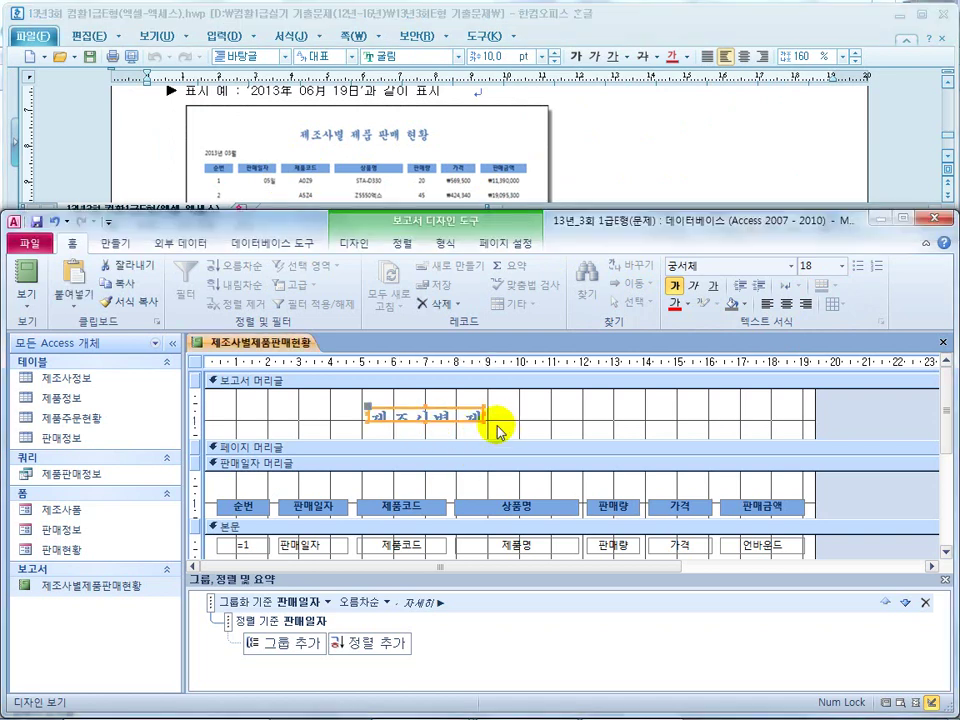
drag(519, 428, 620, 433)
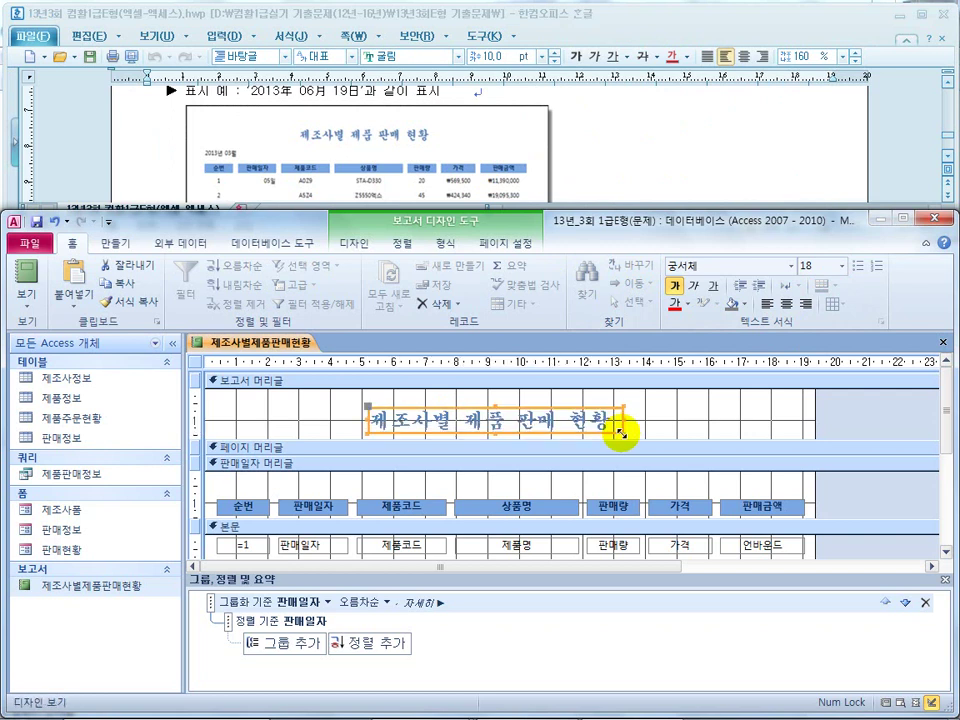
click(660, 425)
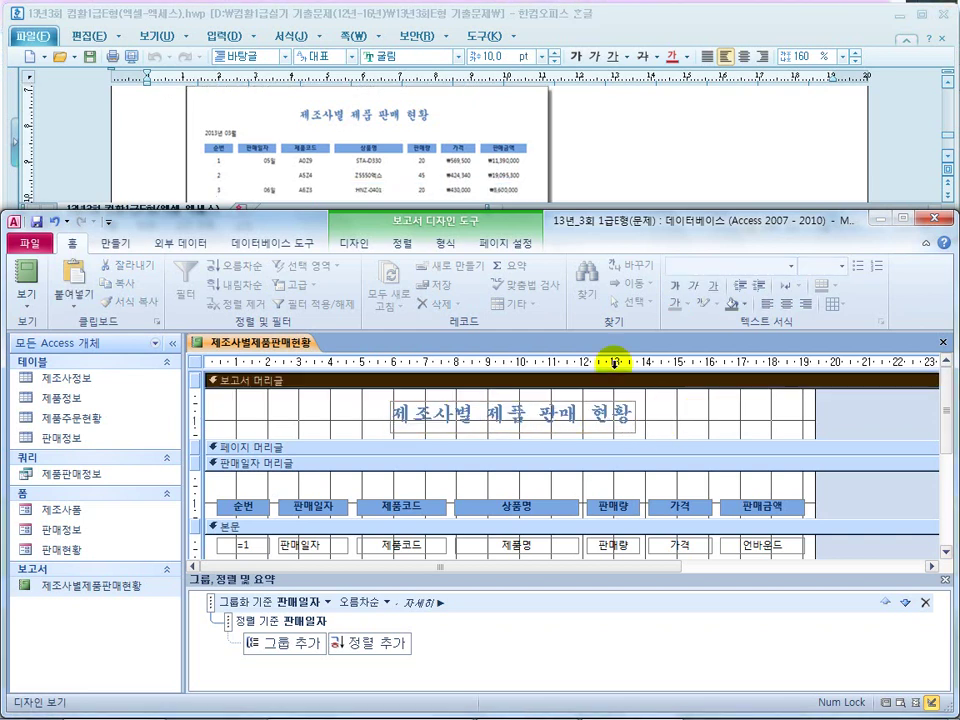
Set 중복 내용 숨기기 to 예 for the txt판매일자 text box in the 본문 section, as item ② requires
click(605, 149)
scroll(604, 156, up, 5)
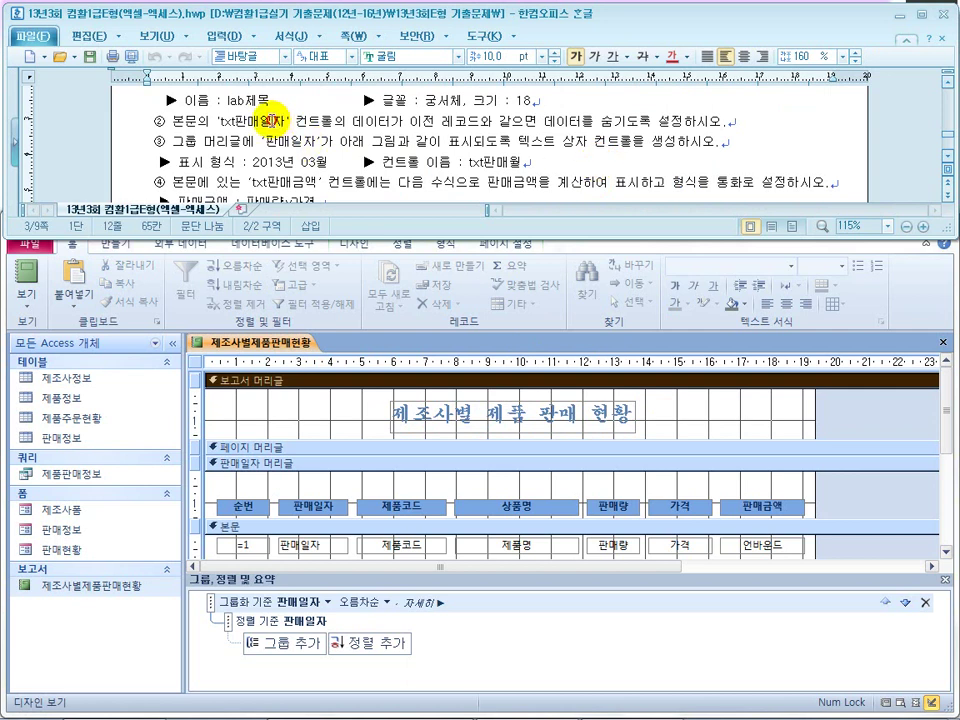
scroll(214, 110, up, 1)
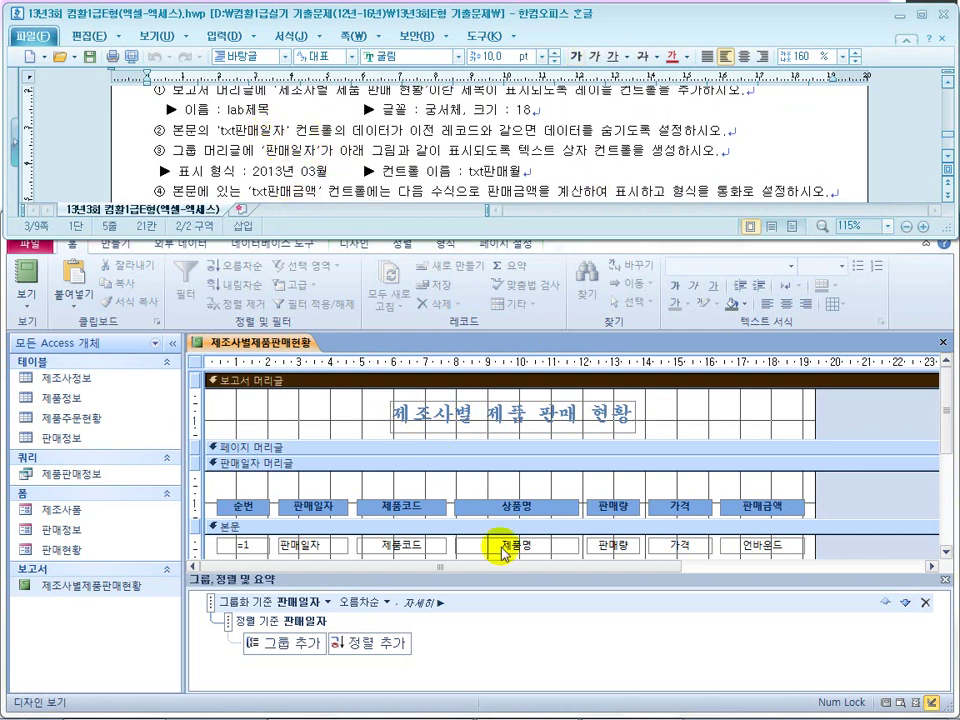
click(298, 547)
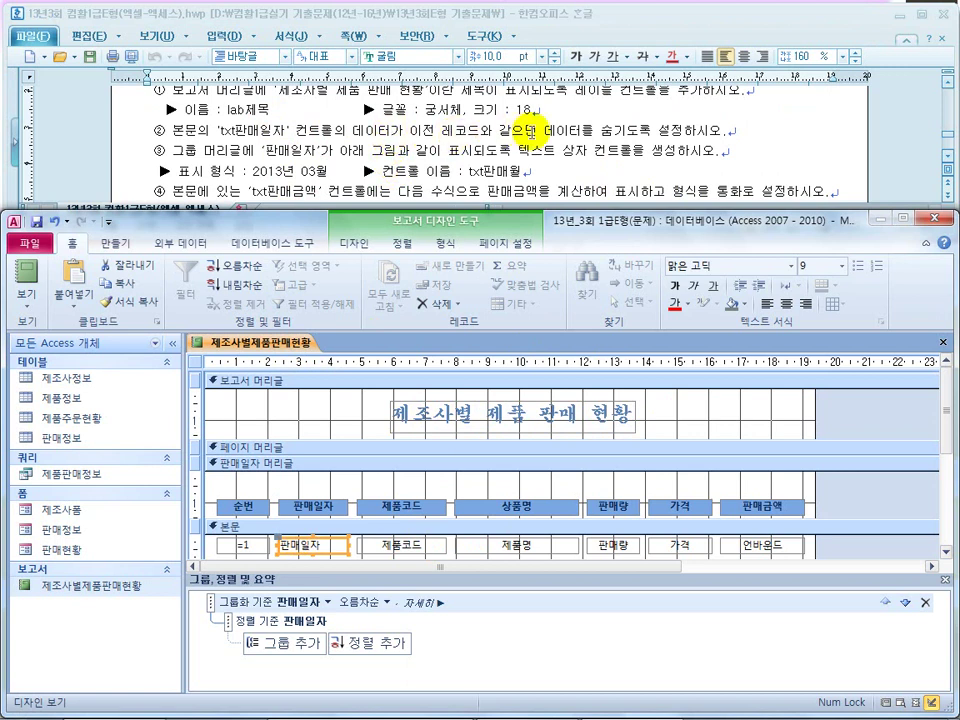
right_click(328, 555)
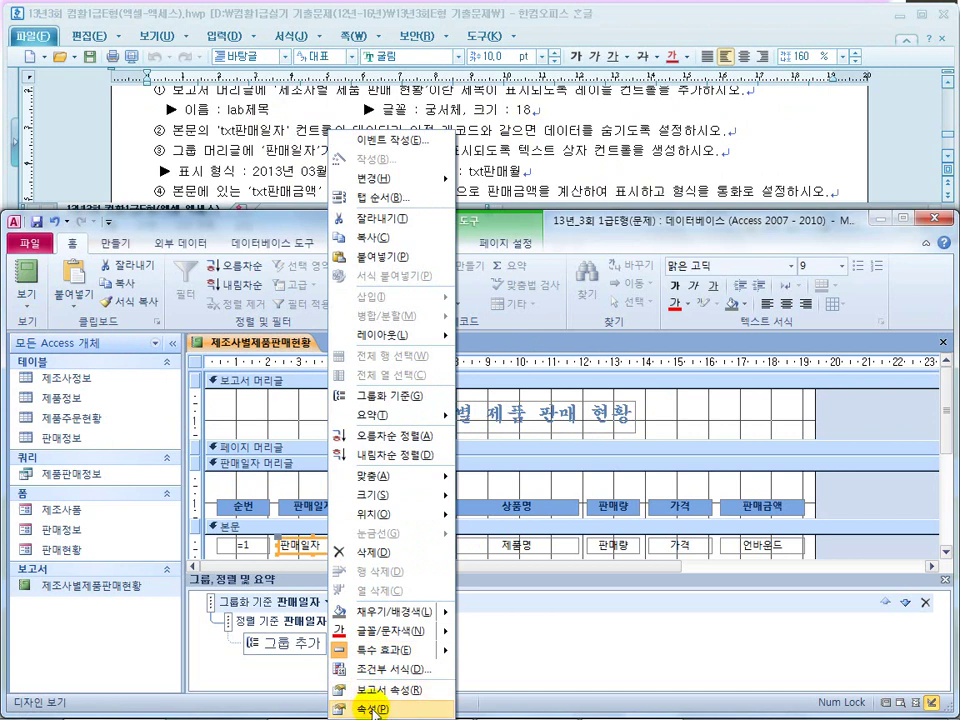
click(368, 707)
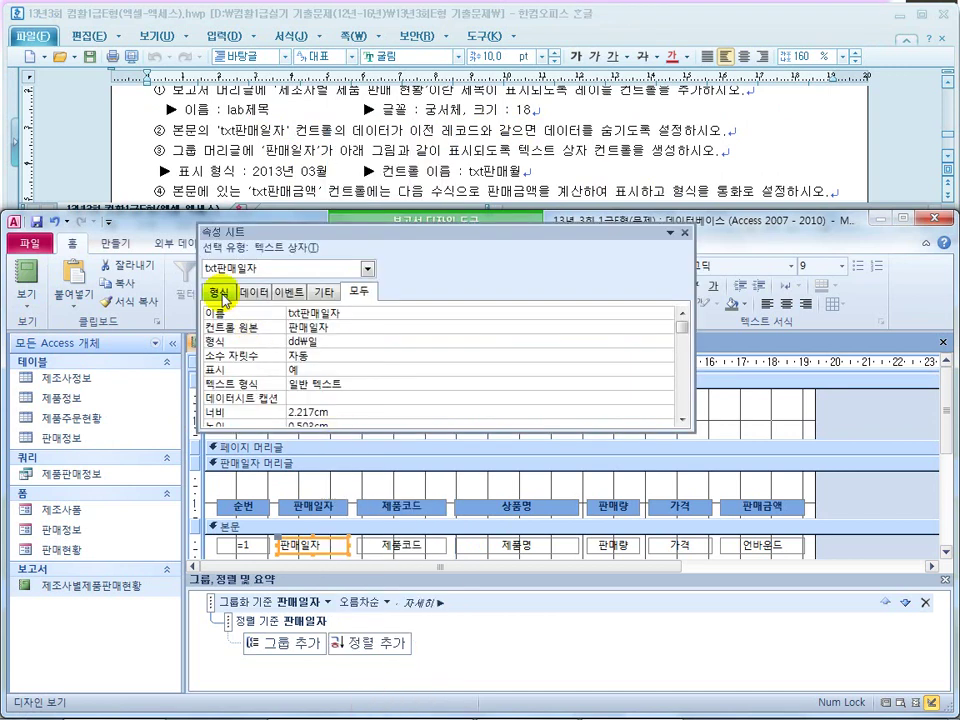
click(226, 298)
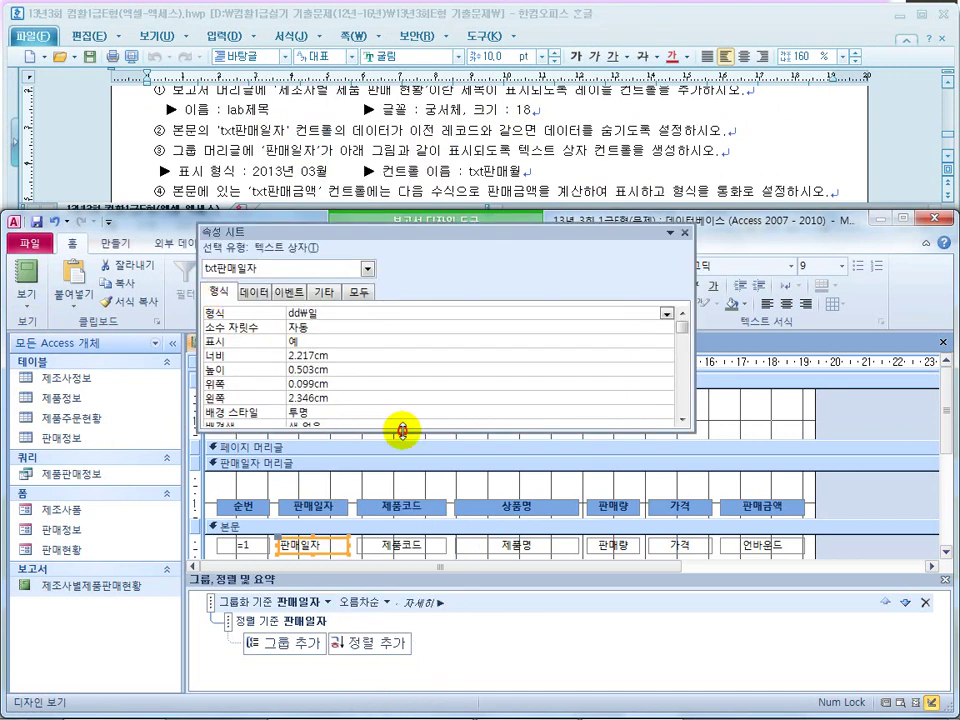
drag(402, 430, 405, 516)
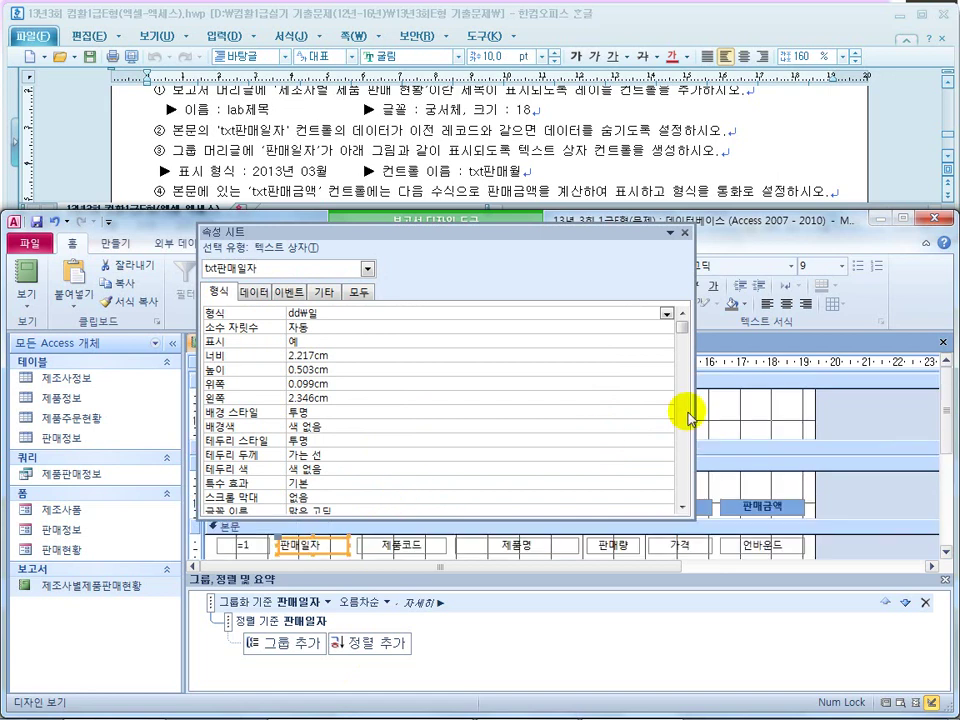
drag(681, 327, 681, 494)
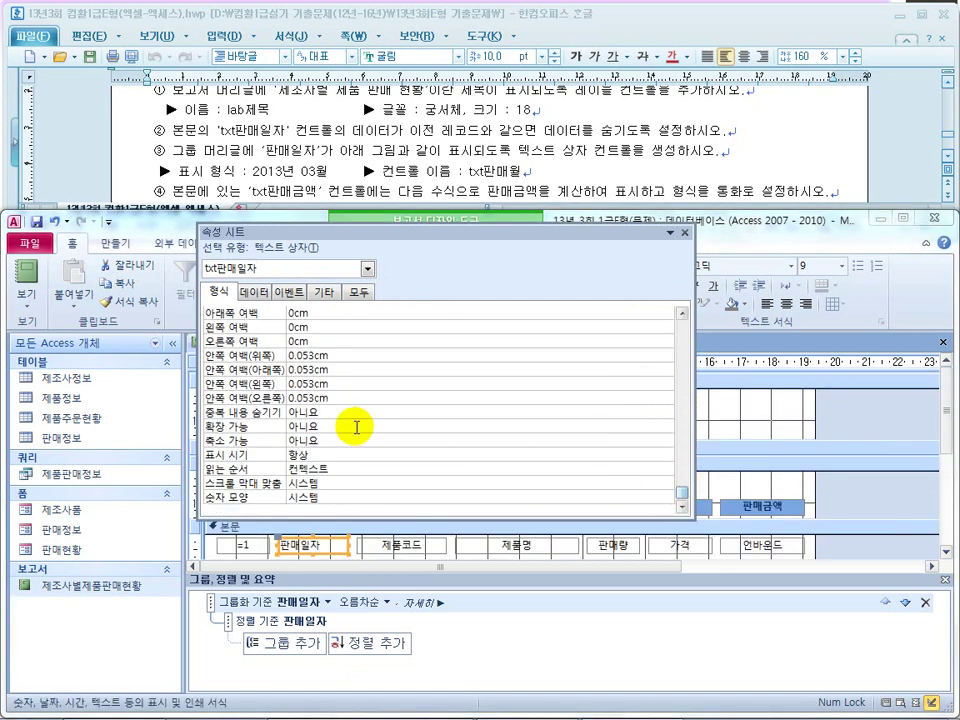
click(336, 408)
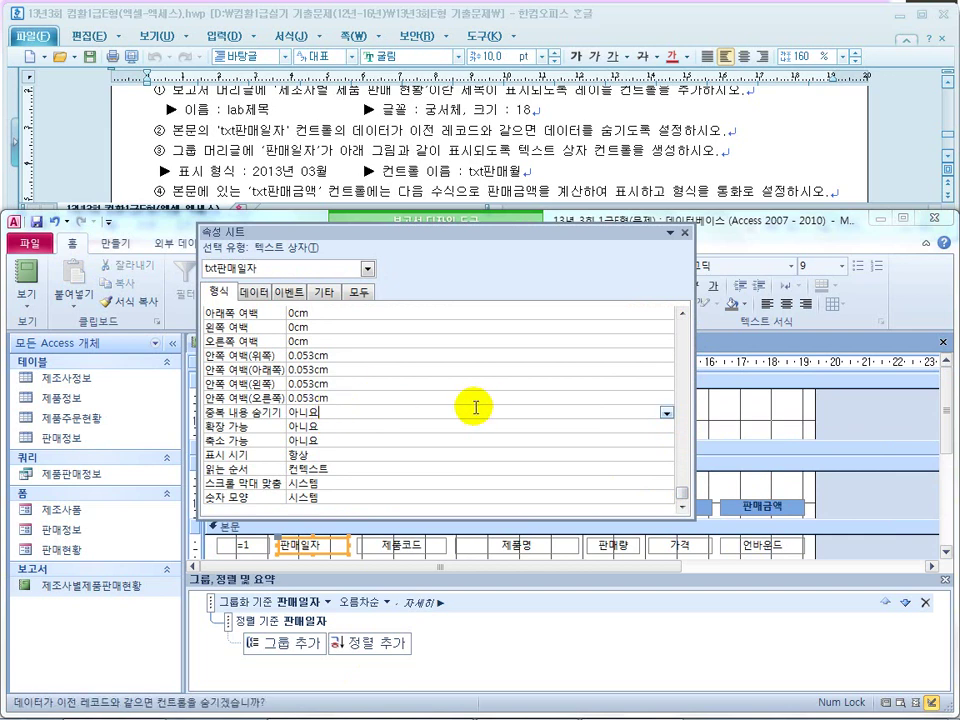
double_click(389, 412)
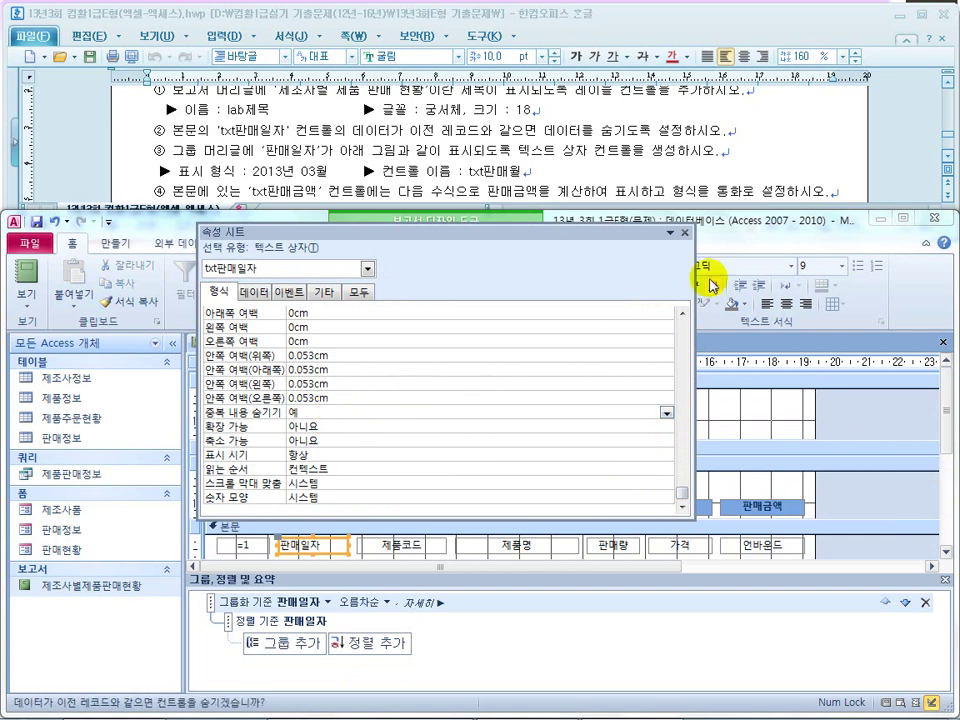
click(684, 232)
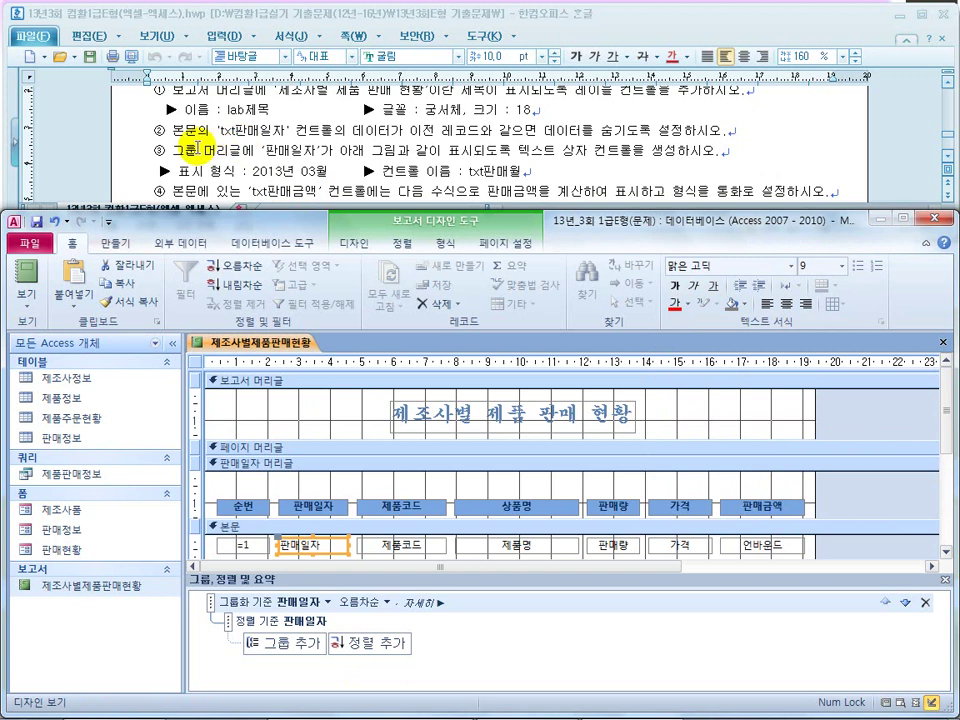
Read item ③ about the 판매일자 text box in the group header and compare it with the sample report picture
drag(203, 150, 300, 150)
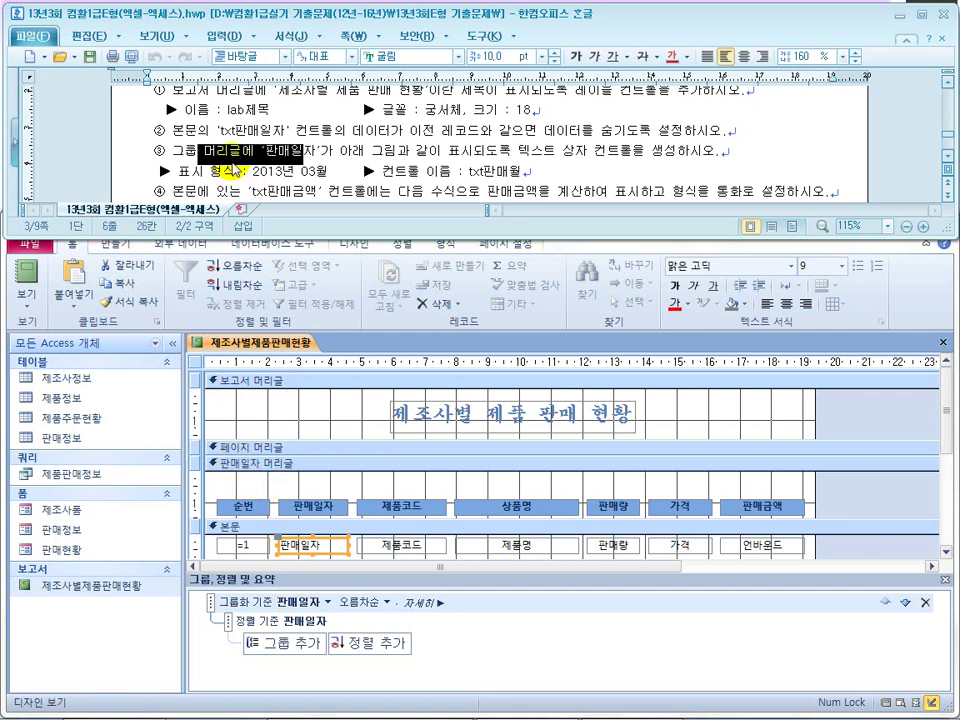
click(258, 153)
drag(258, 153, 345, 155)
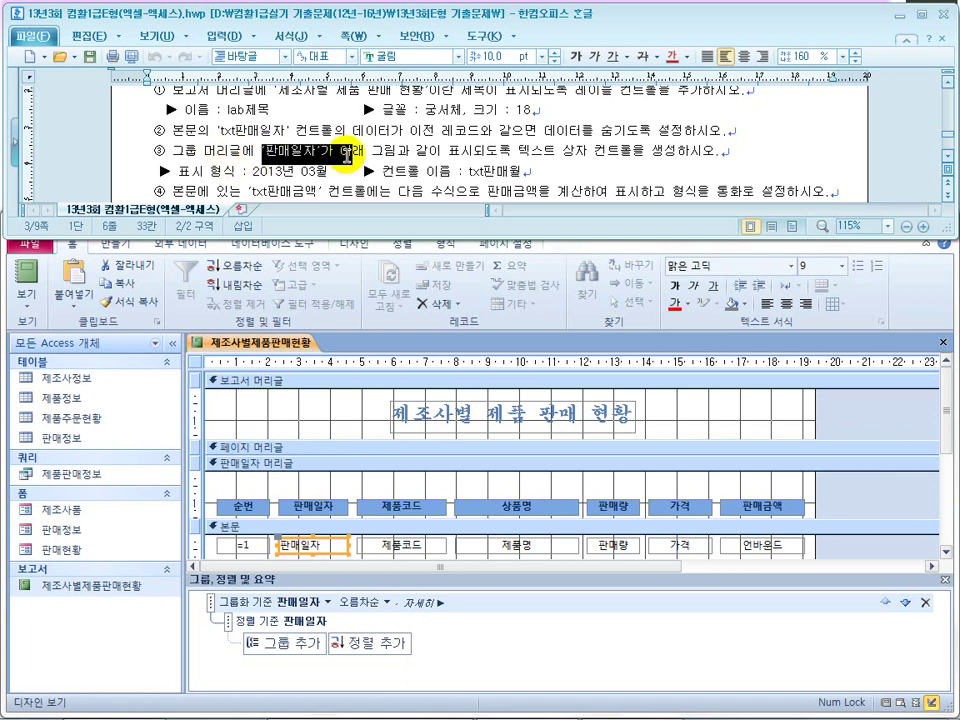
drag(415, 152, 498, 153)
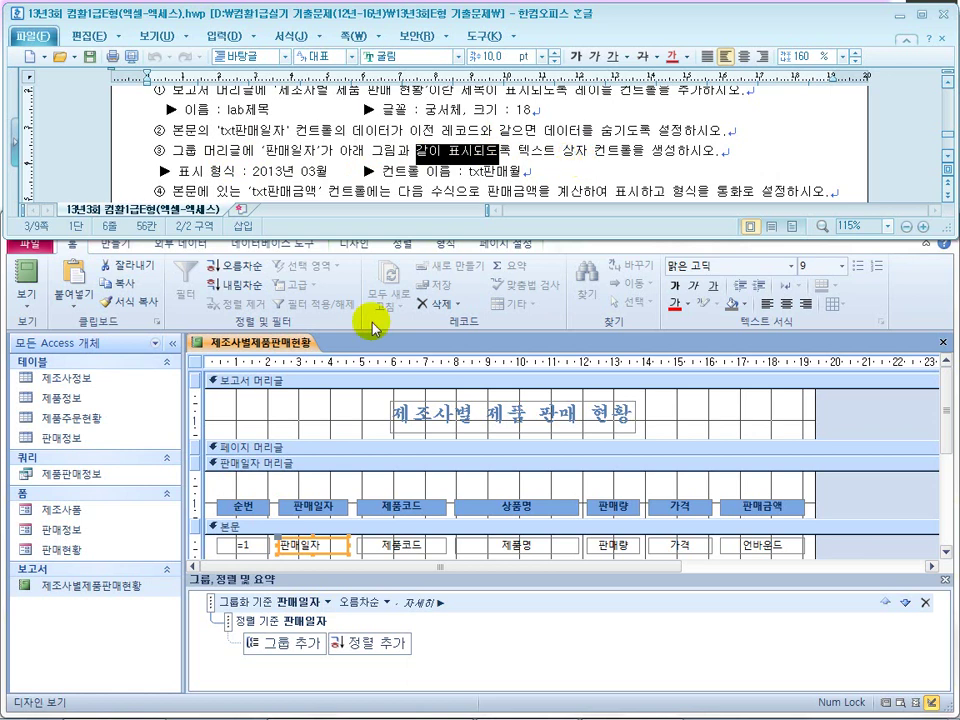
click(365, 109)
scroll(383, 171, down, 6)
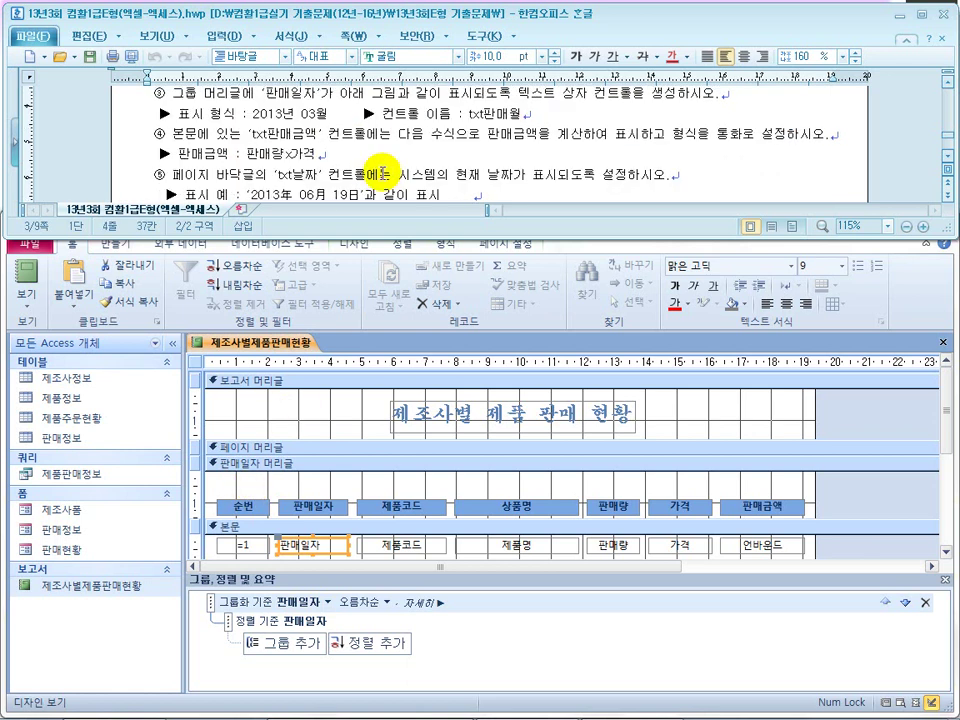
scroll(390, 171, up, 2)
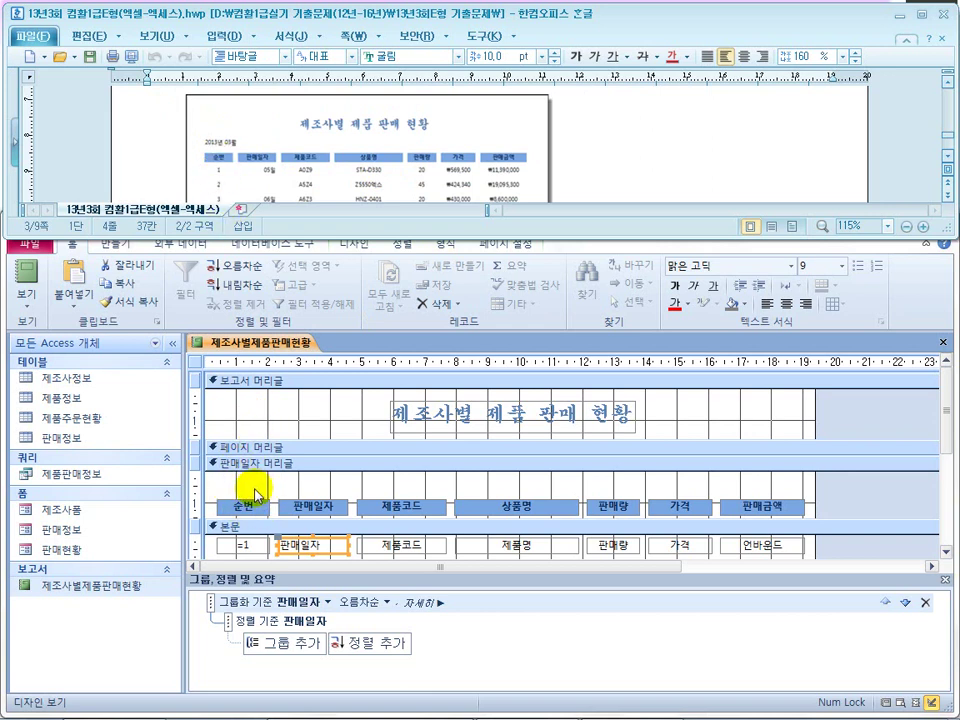
scroll(375, 150, up, 3)
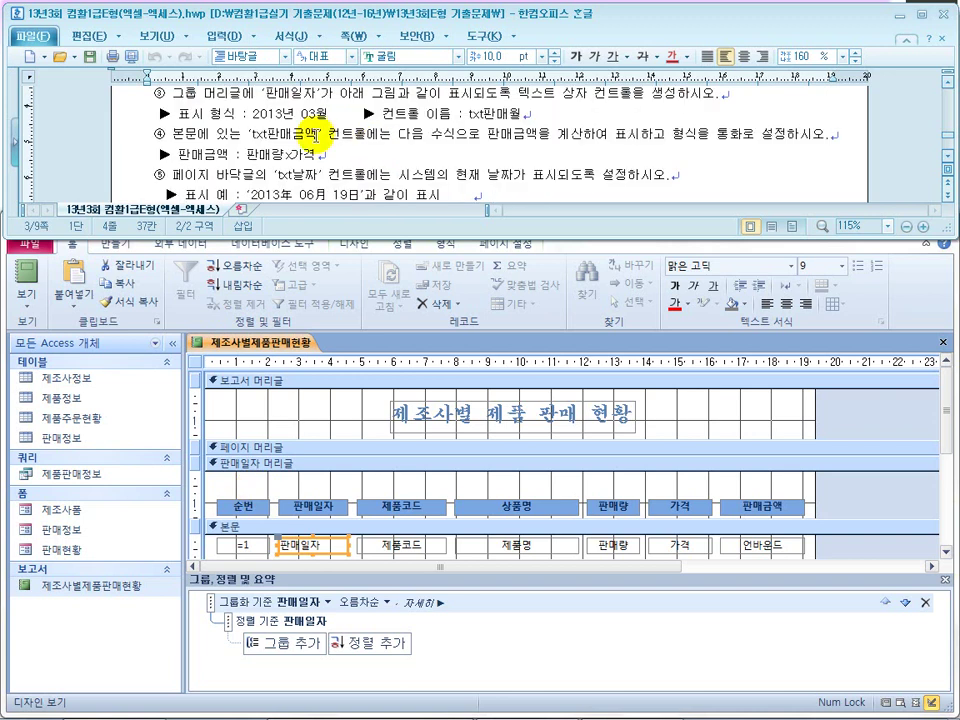
scroll(316, 138, up, 1)
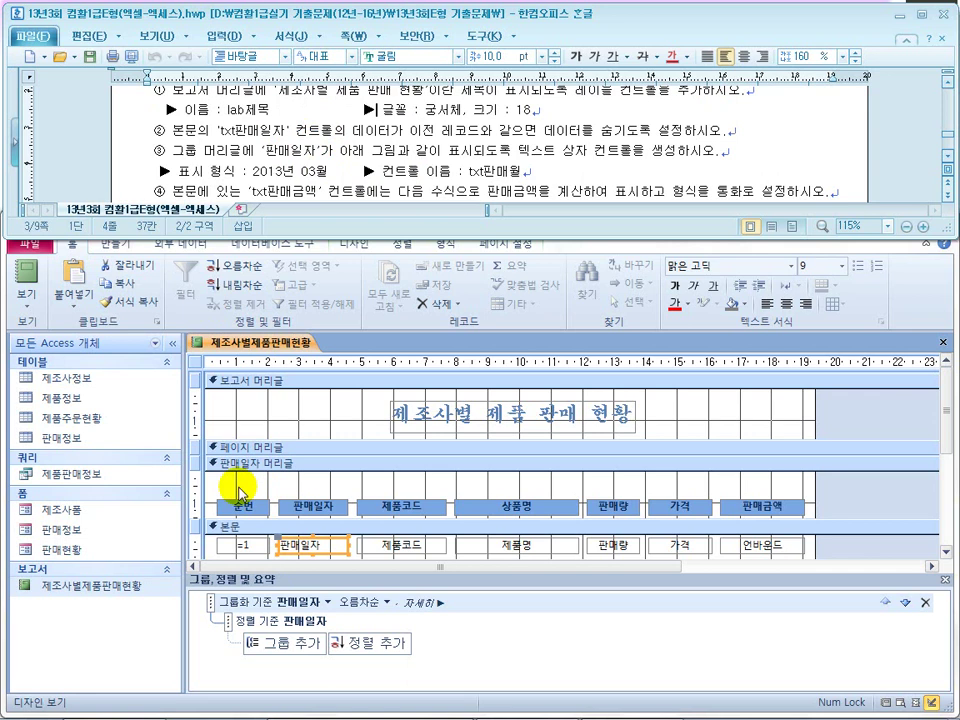
Add a text box to the 판매일자 group header, remove its attached label, and position the box just above the 순번 heading
click(292, 242)
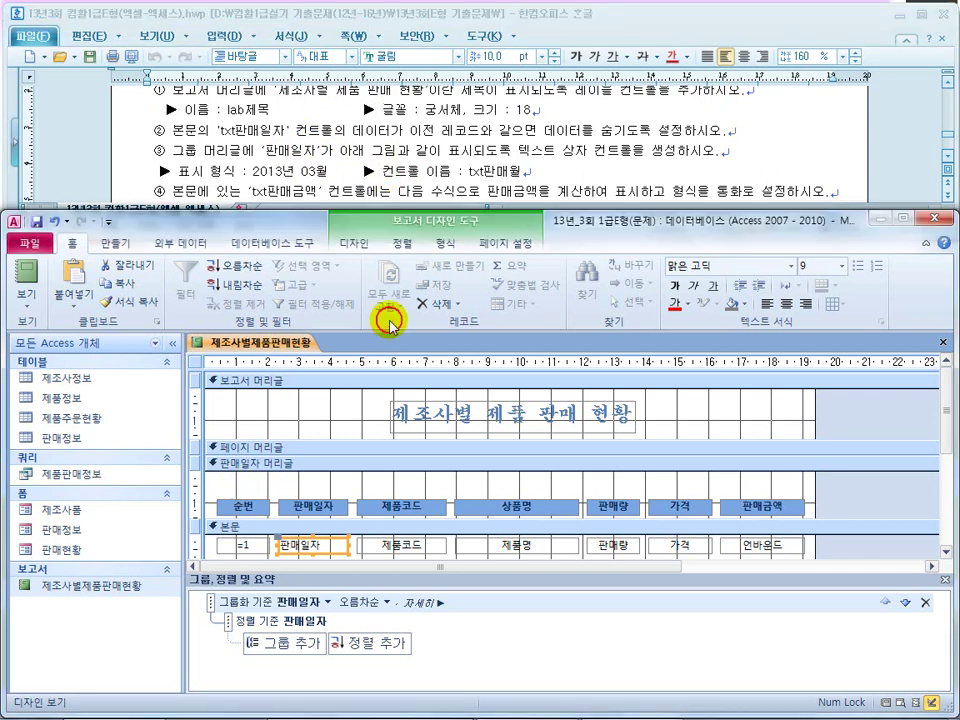
click(352, 244)
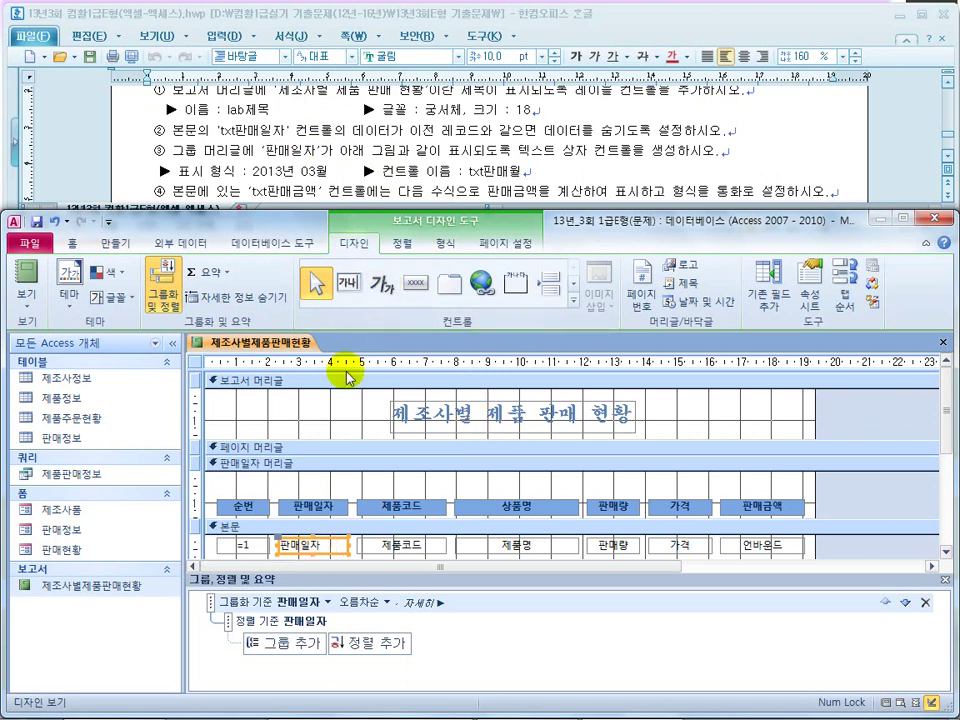
click(348, 287)
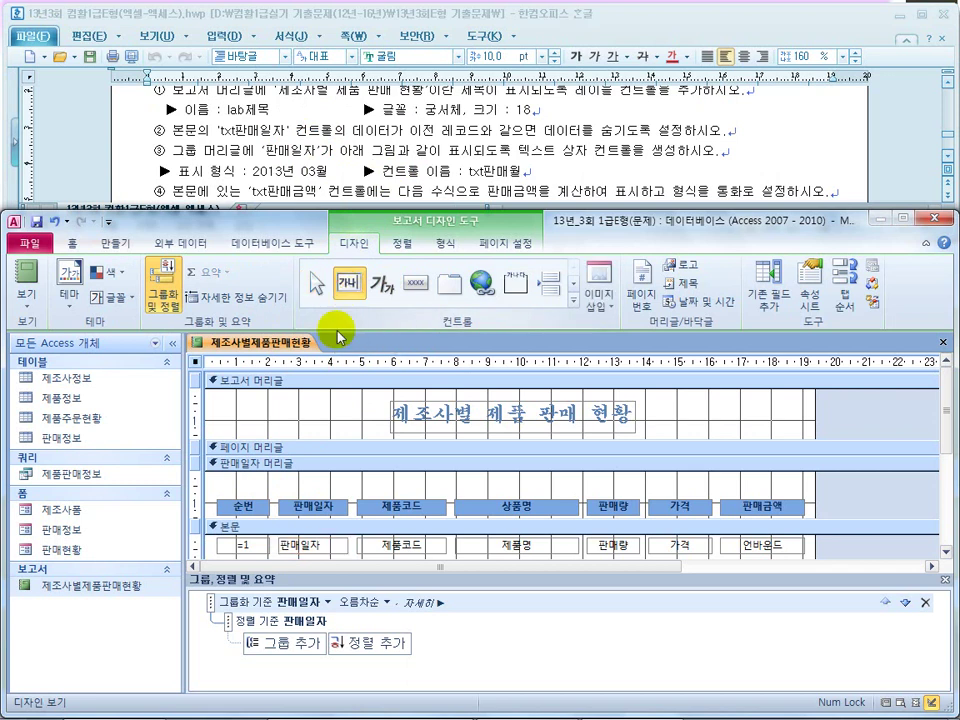
click(245, 483)
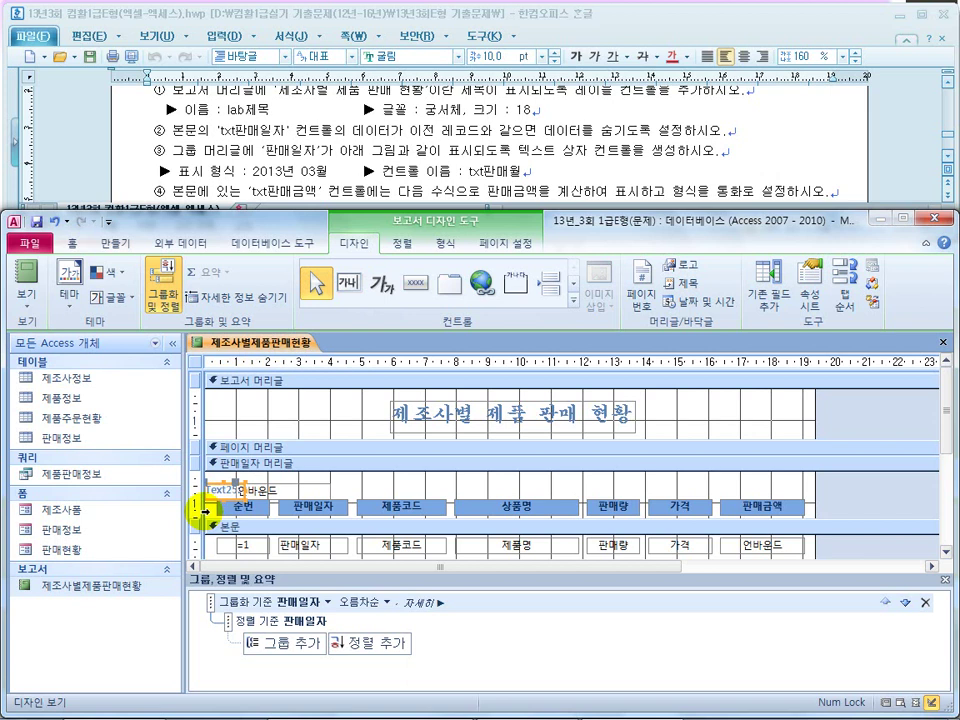
key(Delete)
drag(285, 489, 270, 483)
Check the sample report picture and item ③ for the new text box's placement, display format and control name
click(336, 172)
scroll(336, 168, down, 5)
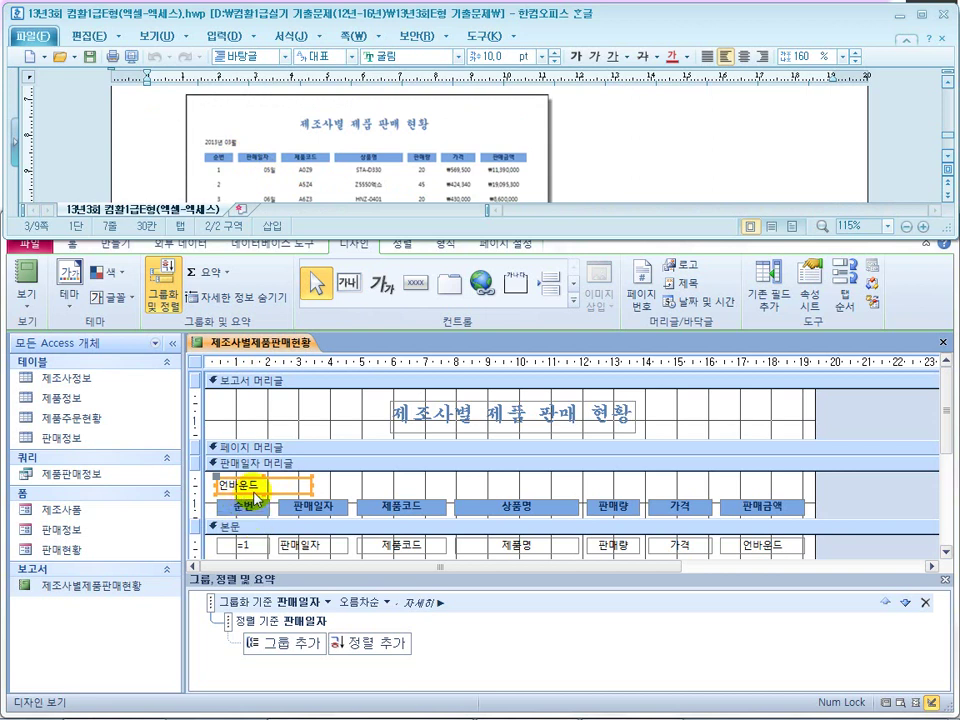
scroll(481, 128, down, 5)
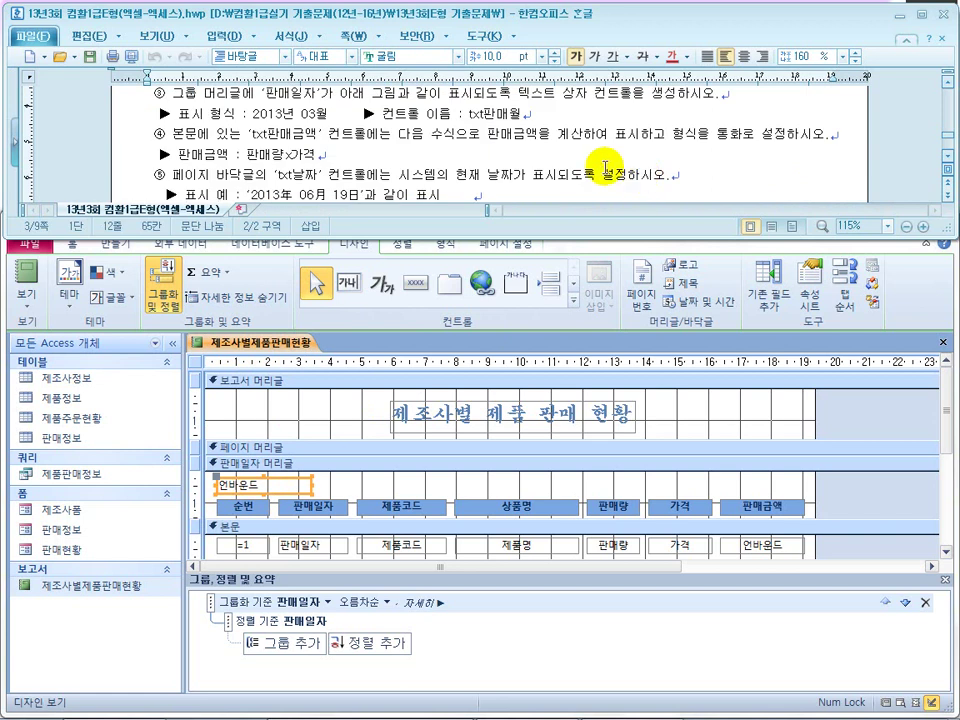
scroll(318, 147, up, 1)
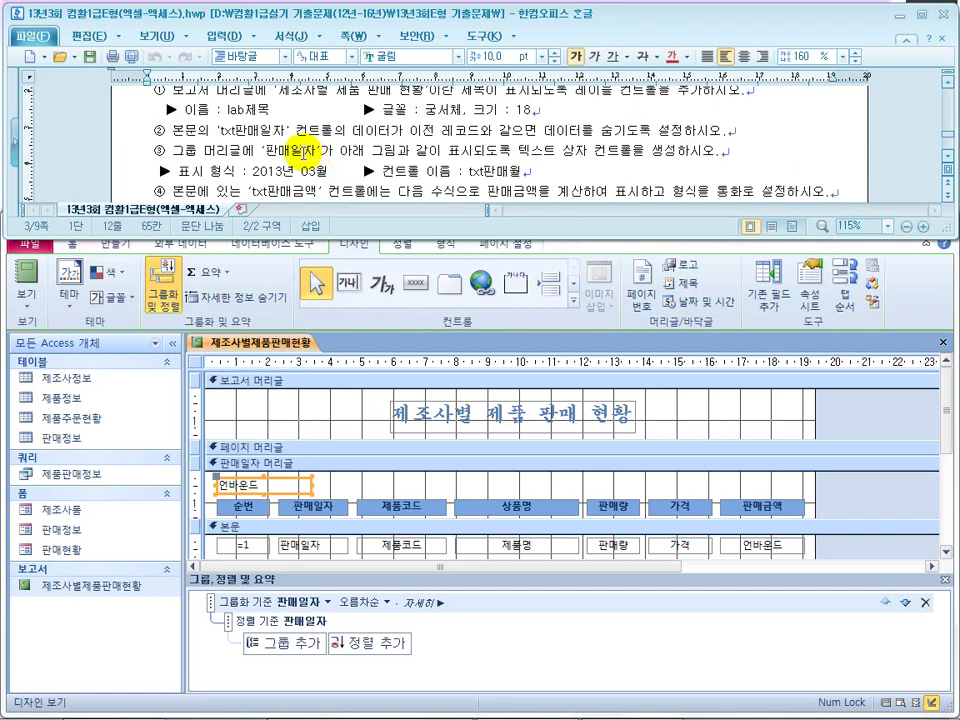
drag(306, 150, 402, 150)
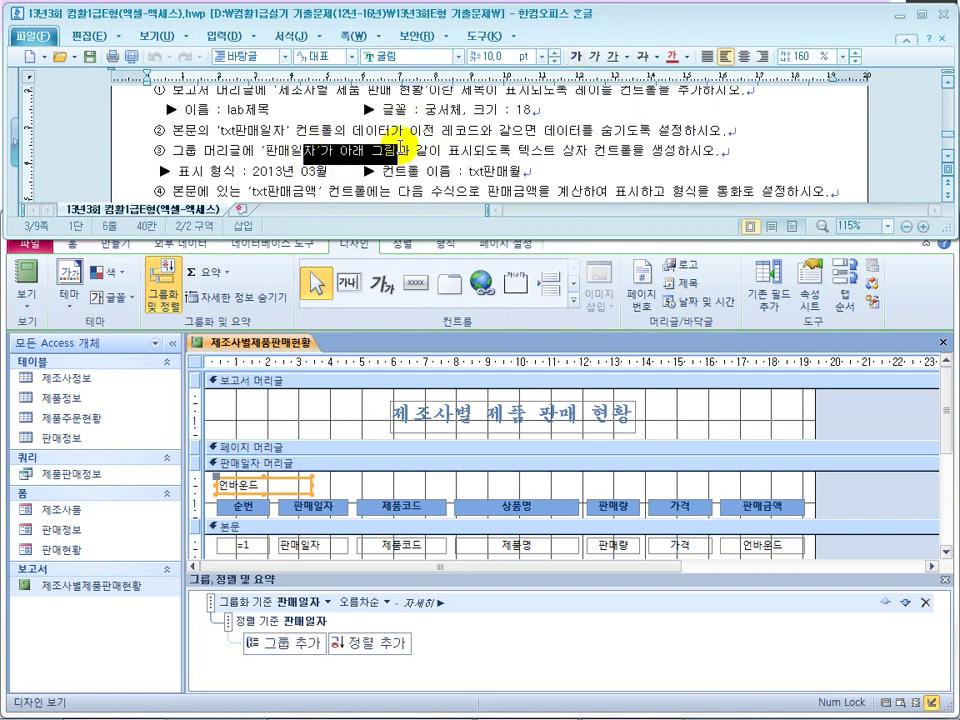
click(313, 158)
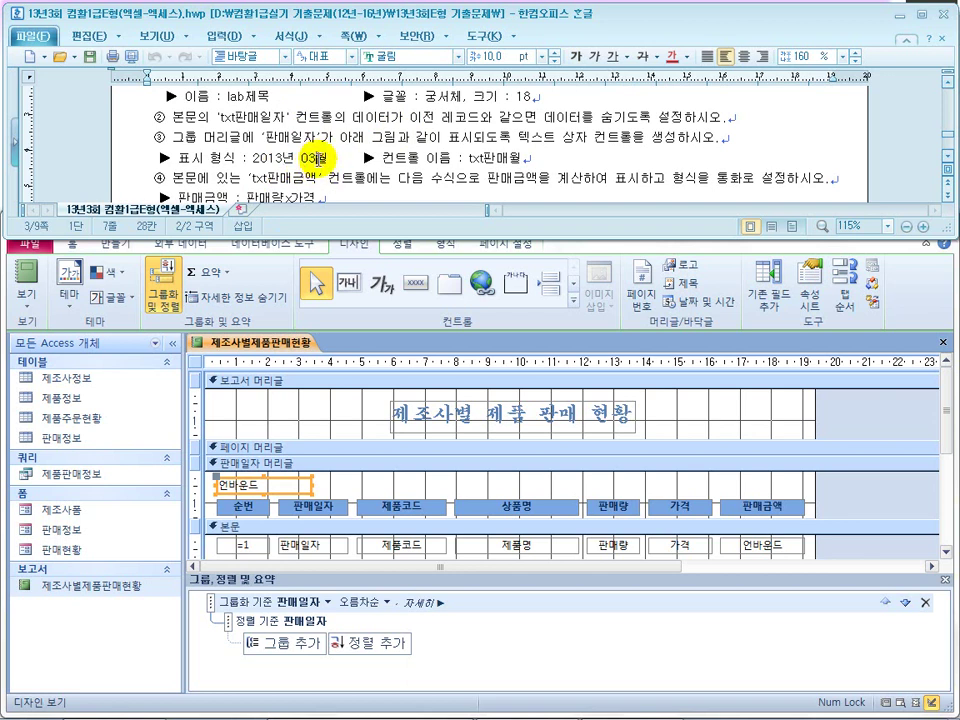
drag(470, 158, 508, 158)
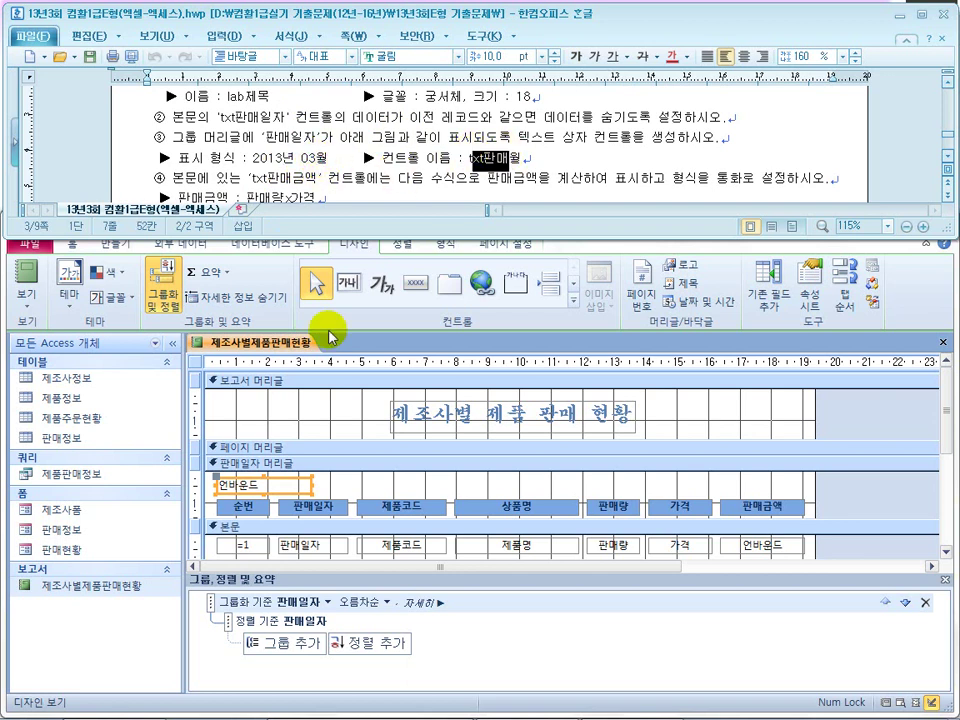
Name the new unbound text box in the group header txt판매월
right_click(278, 491)
click(300, 700)
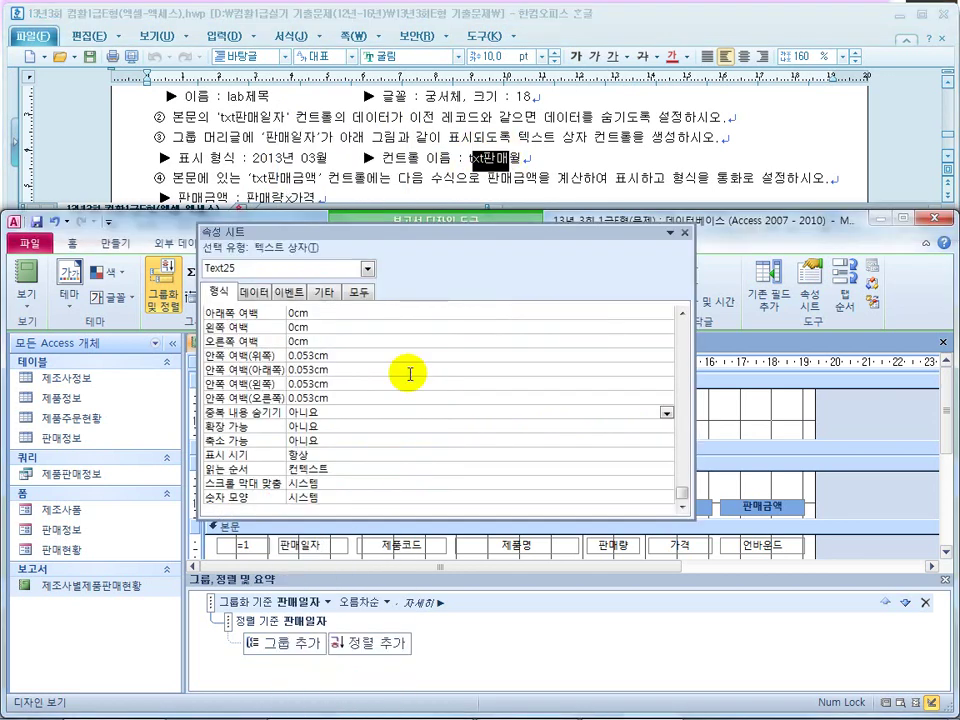
click(360, 293)
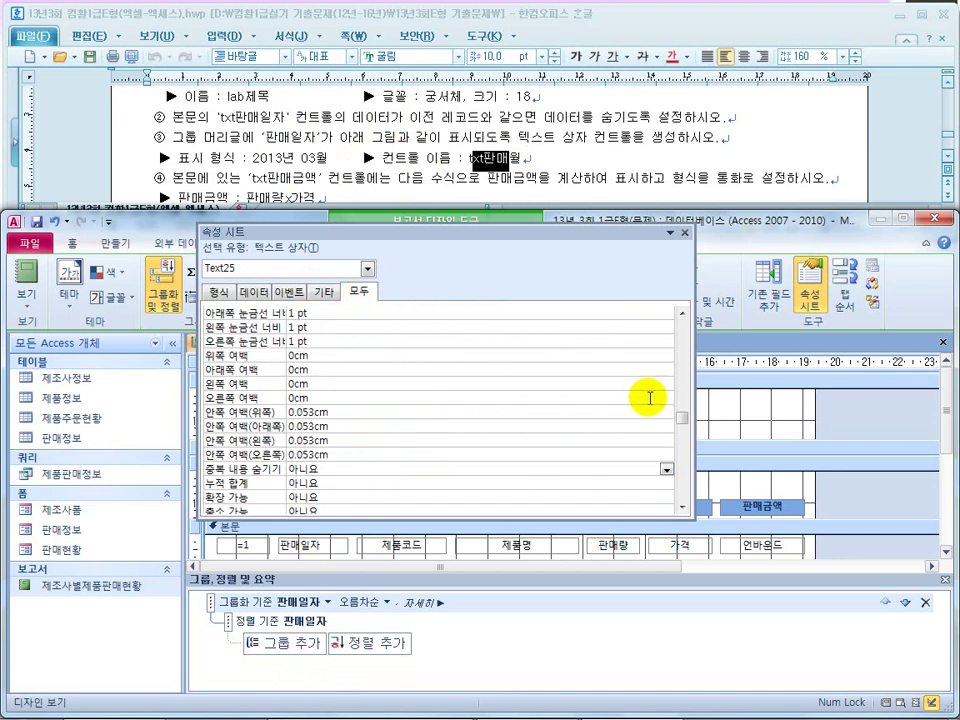
drag(681, 420, 675, 311)
click(257, 315)
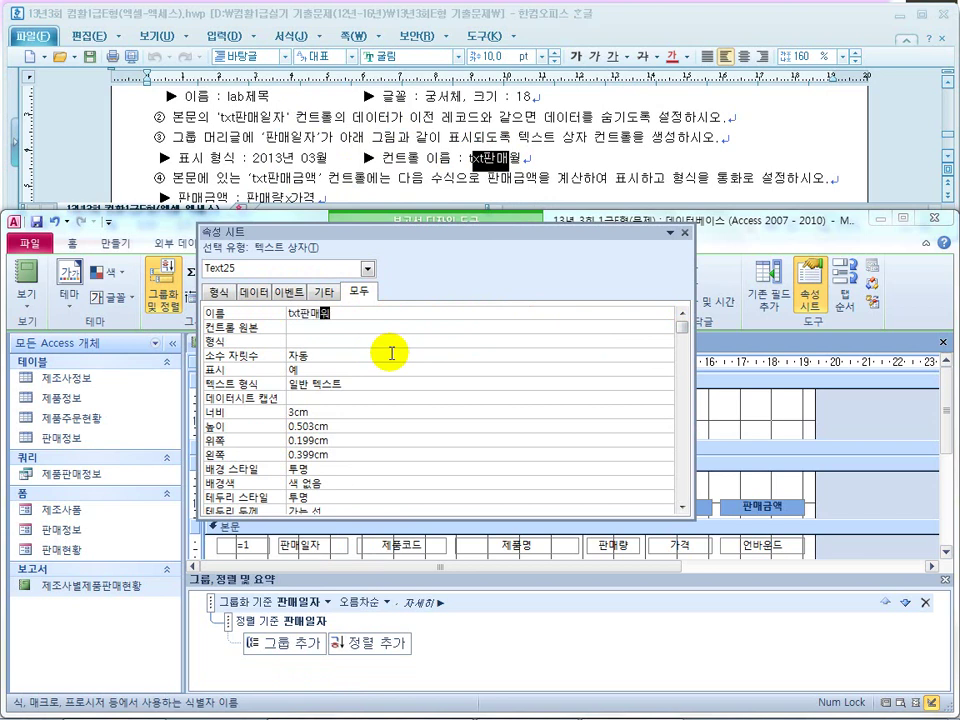
key(Return)
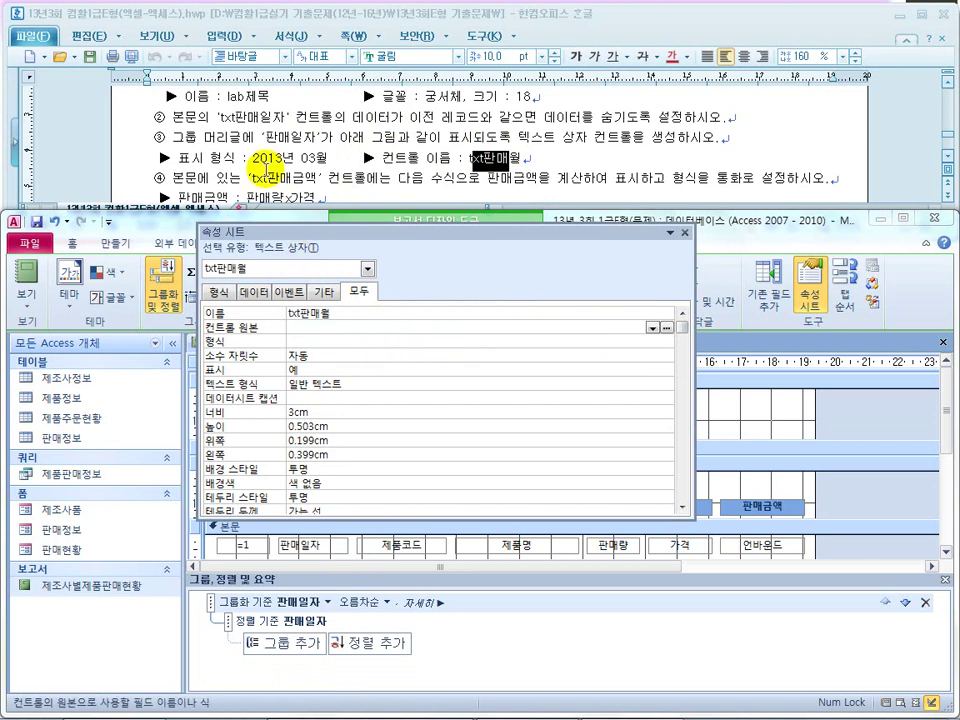
Bind the txt판매월 text box to the 판매일자 field and set its format to yyyy년 mm월
click(652, 327)
click(370, 326)
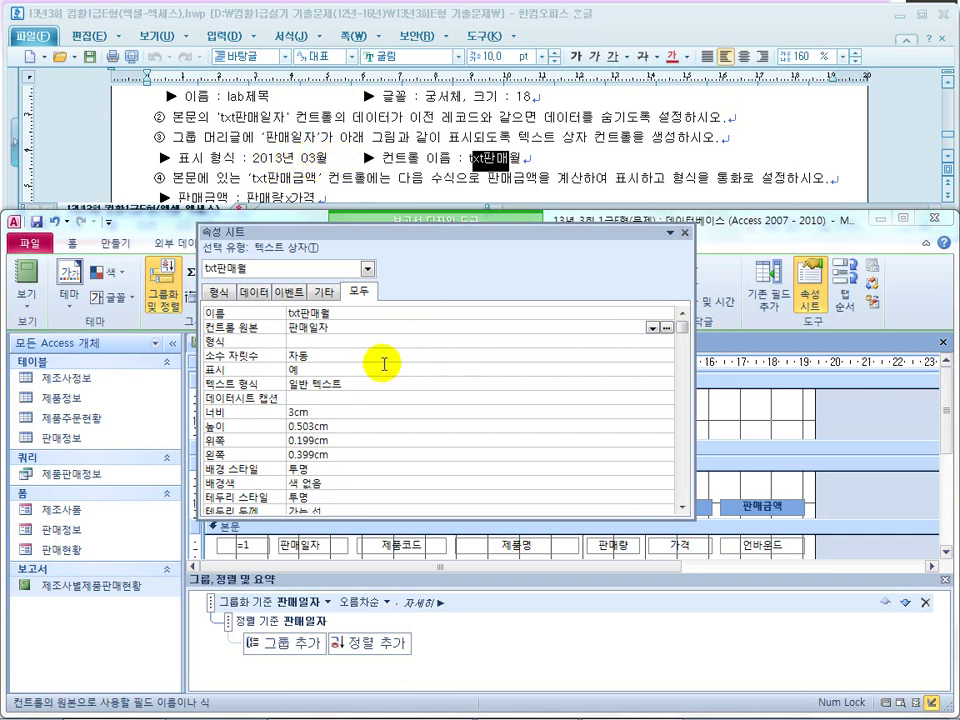
click(617, 341)
click(666, 343)
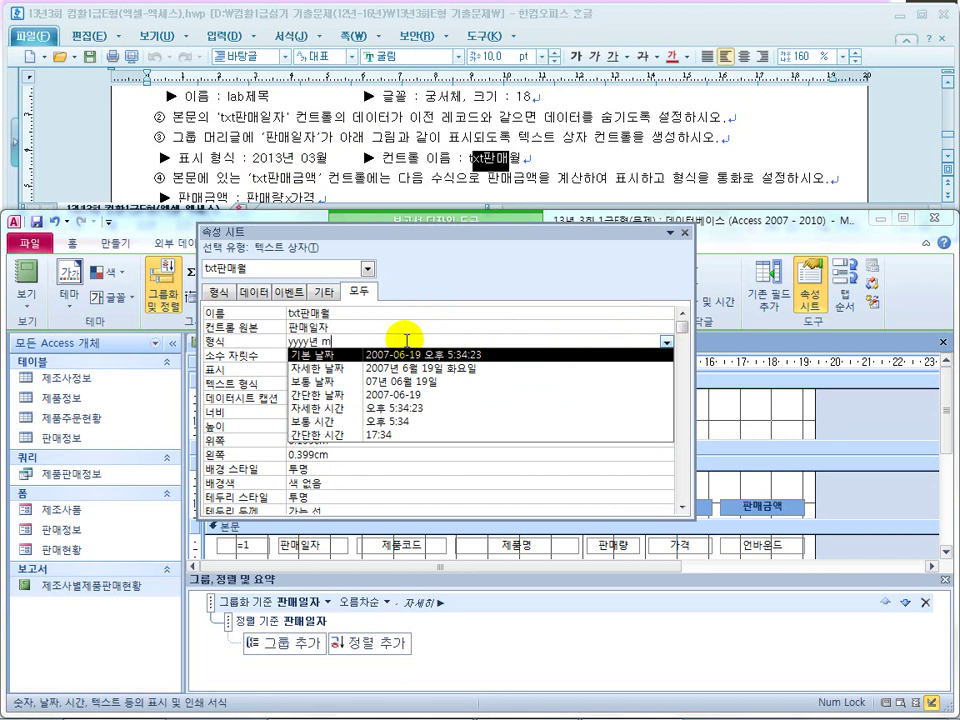
key(Return)
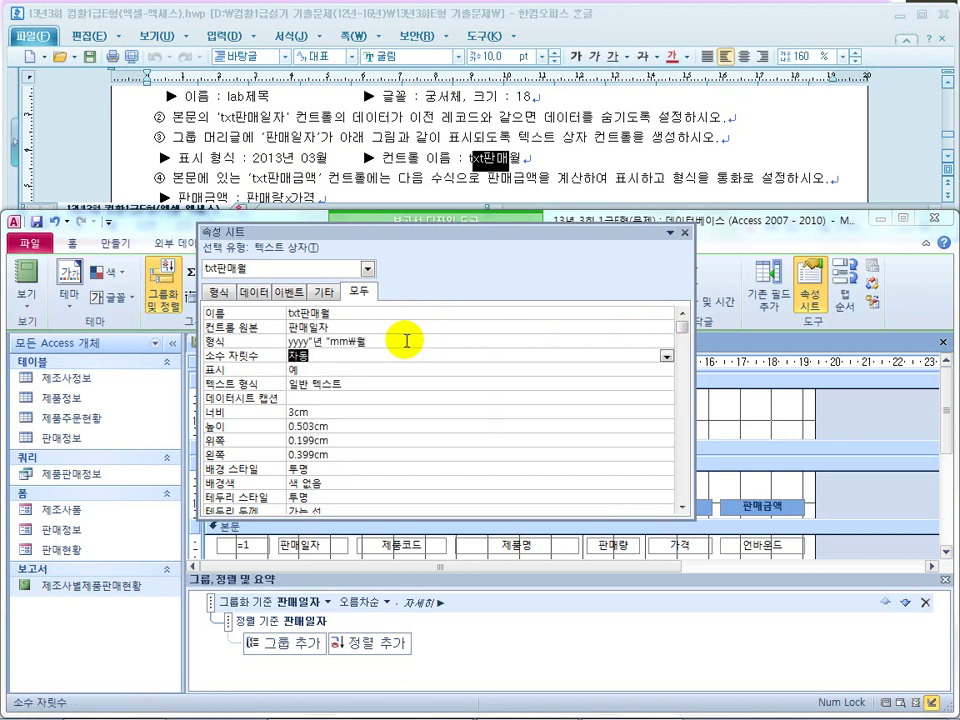
Read item ④ and set the format of the txt판매금액 text box in the 본문 section to 통화
click(288, 181)
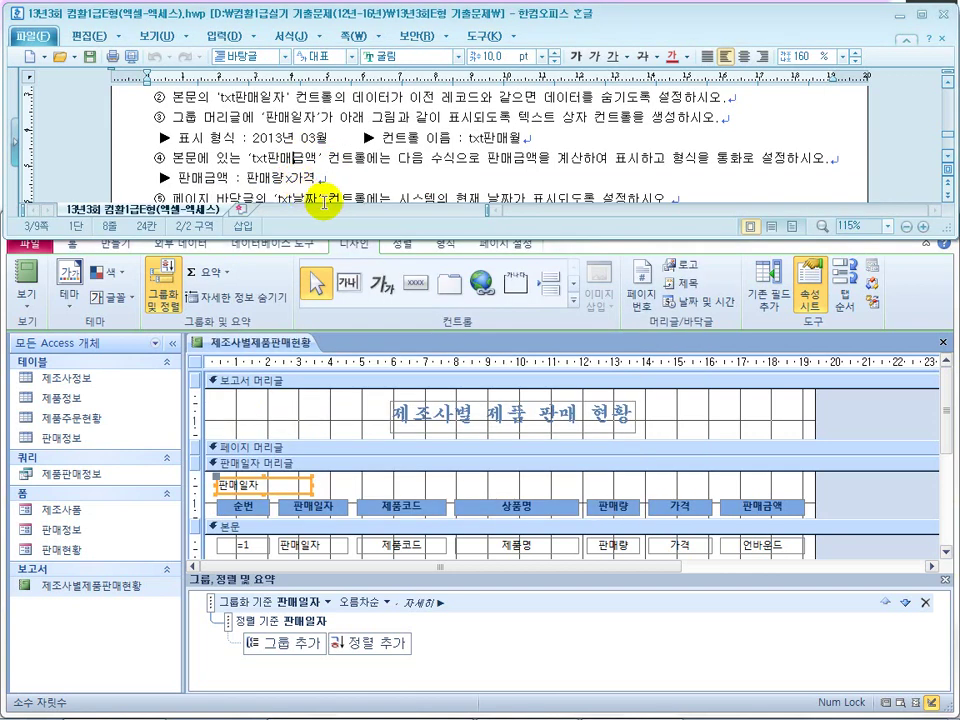
click(948, 155)
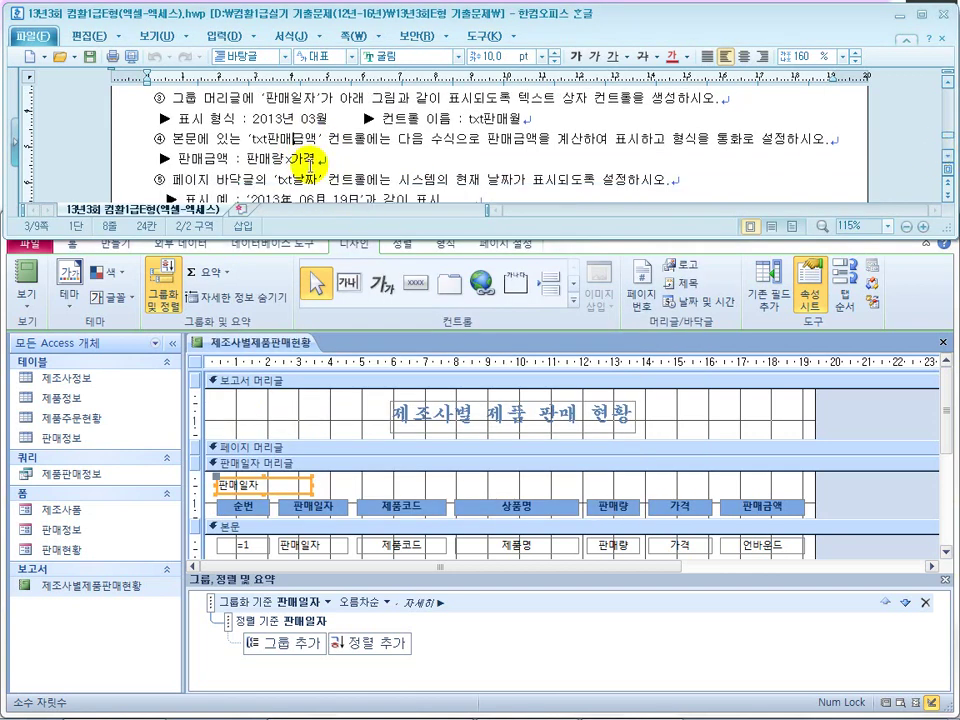
drag(199, 140, 305, 140)
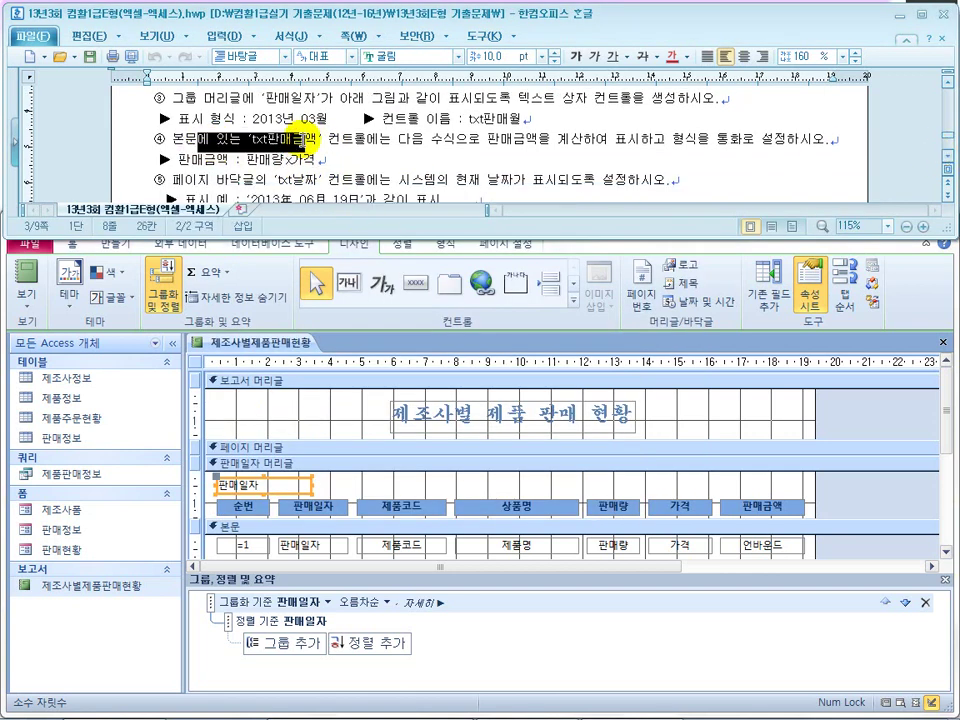
click(760, 548)
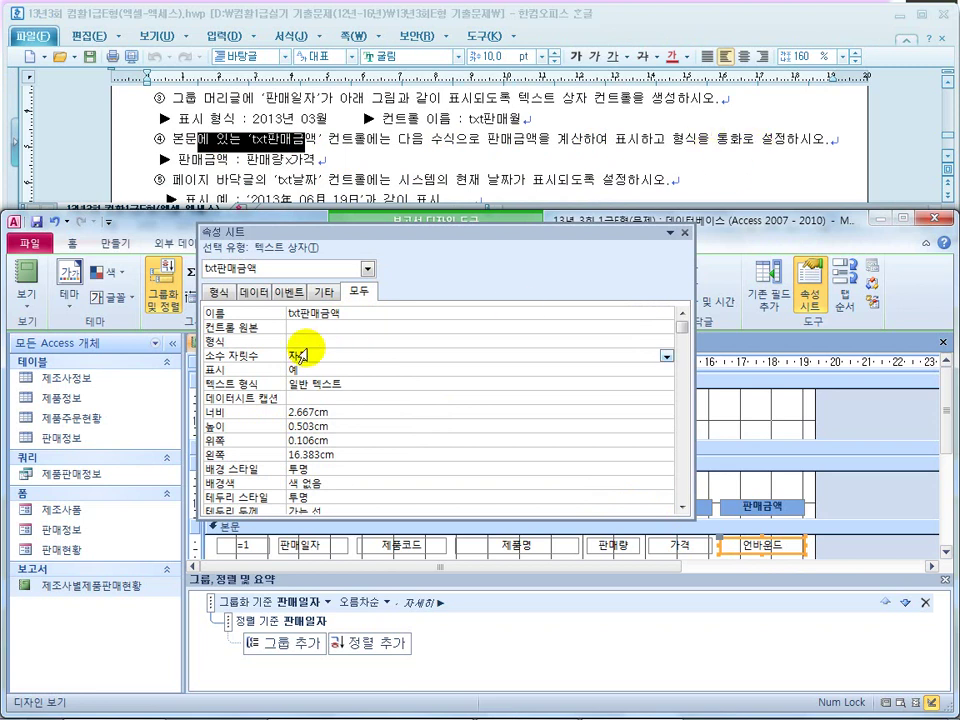
click(536, 343)
click(665, 342)
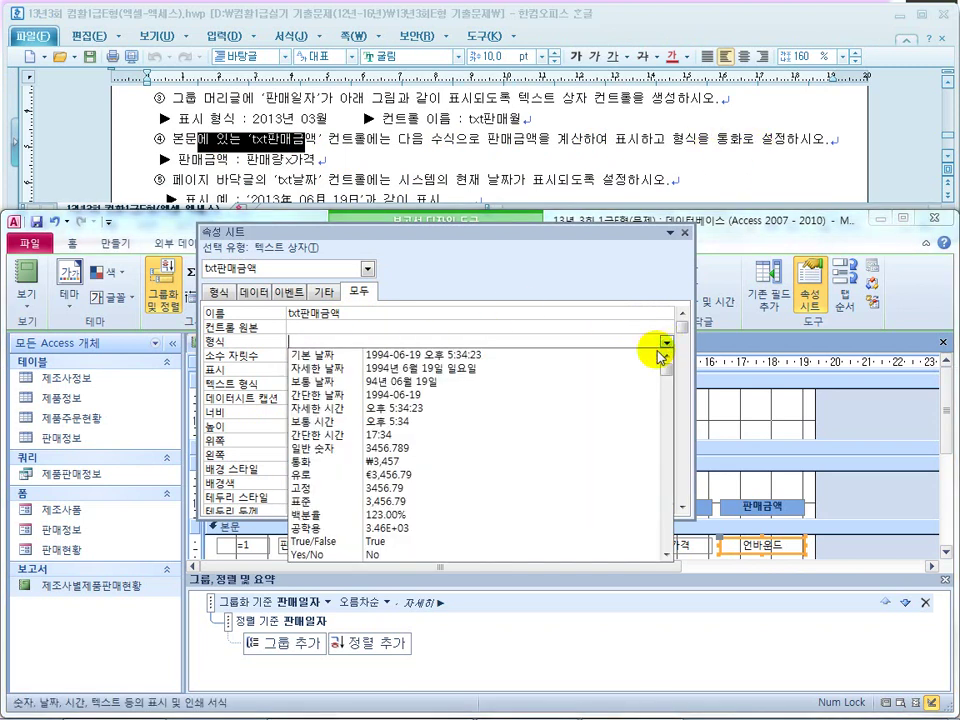
click(548, 468)
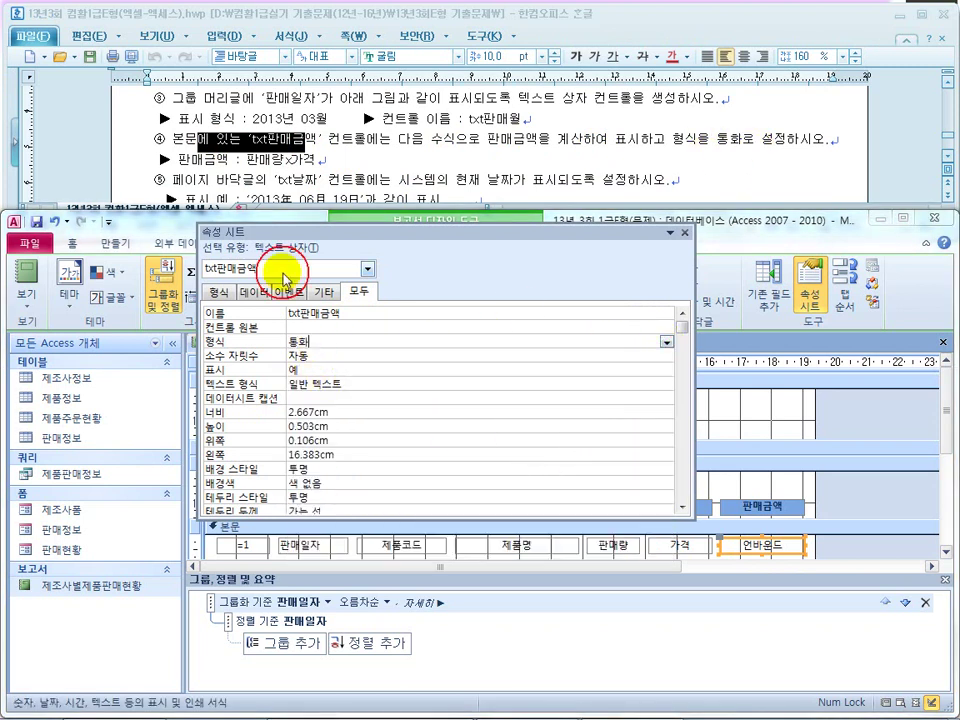
Set the control source of the txt판매금액 text box to =[판매량]*[가격]
click(316, 327)
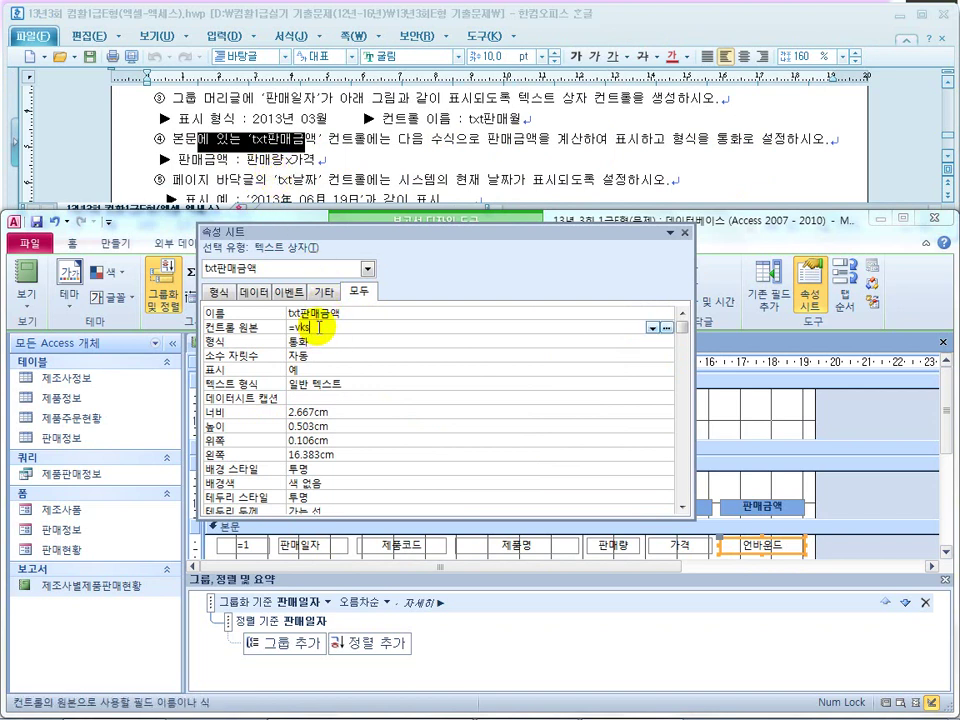
text(=[판매량])
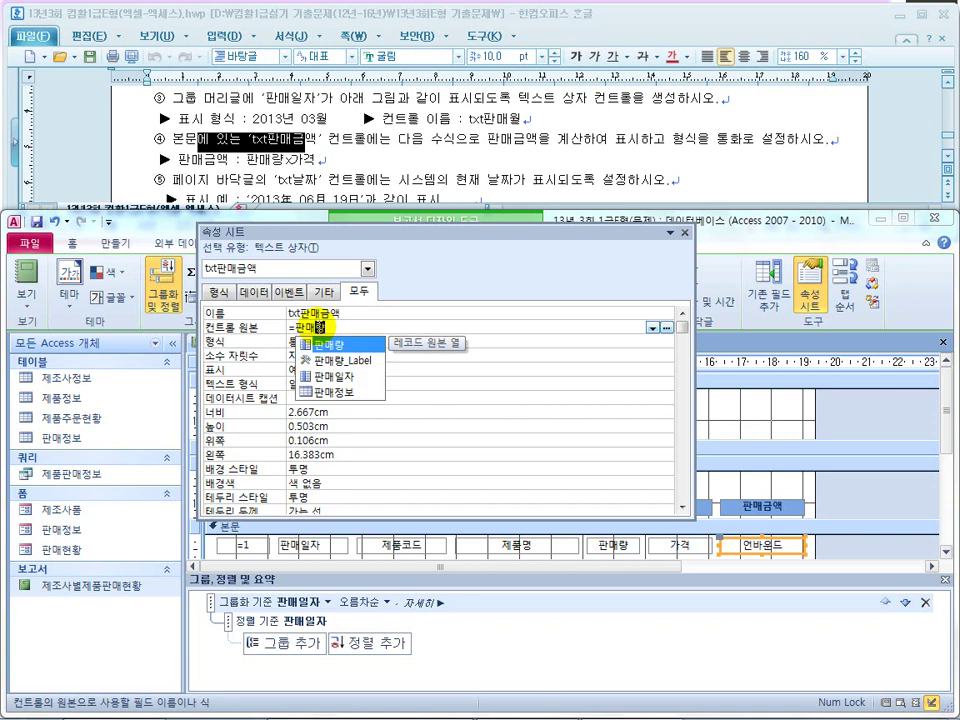
text(*[가격)
key(Return)
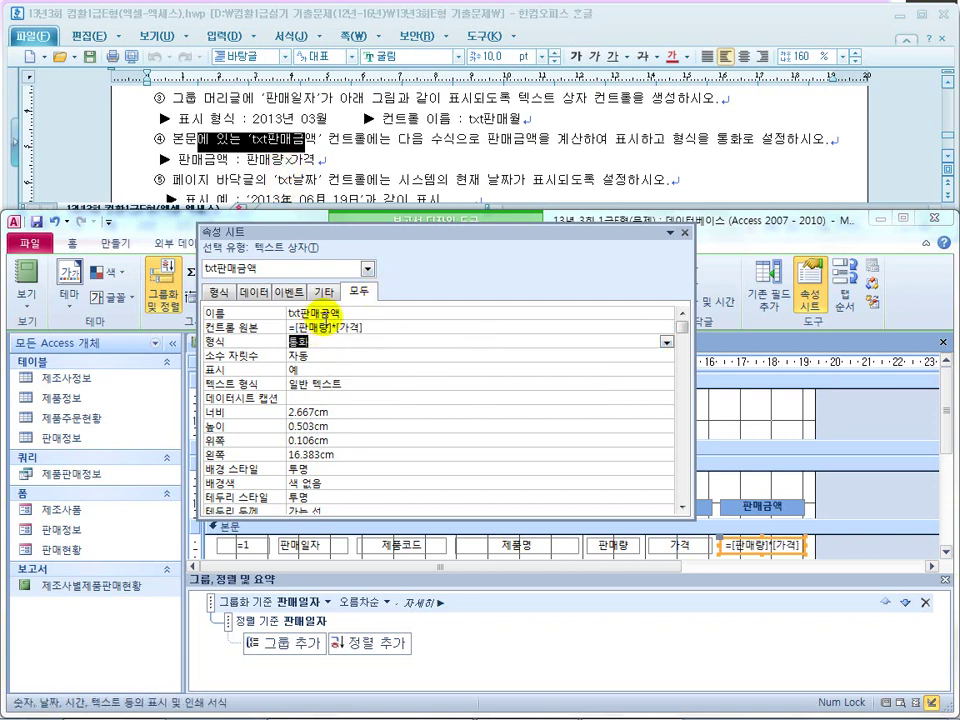
click(333, 327)
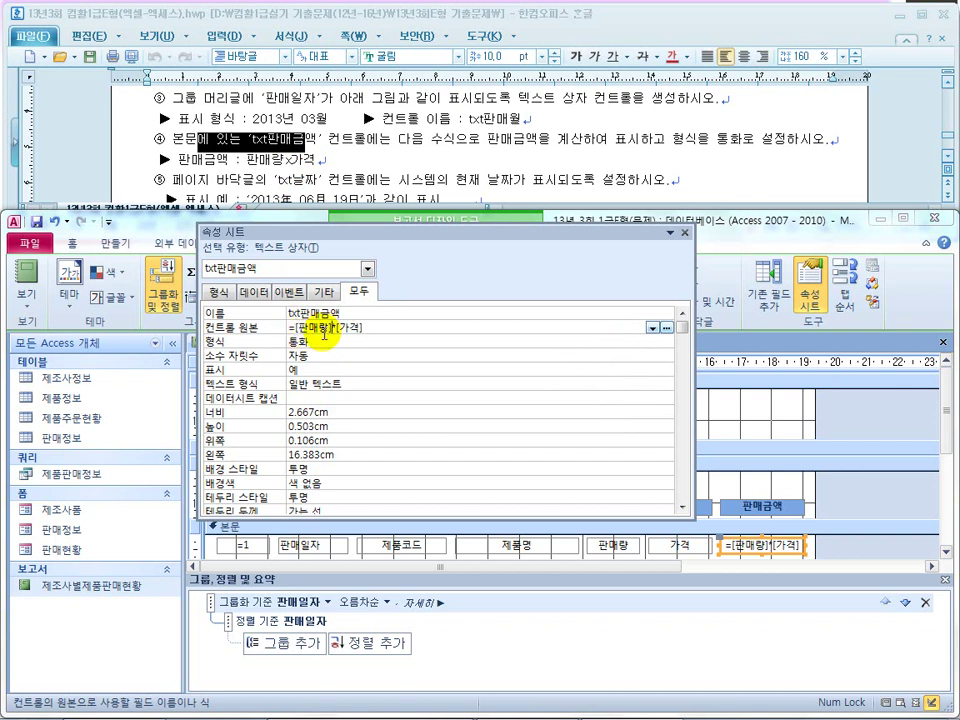
Read item ⑤ and set the control source of the txt날짜 text box in the page footer to =Date()
click(436, 180)
scroll(946, 158, down, 2)
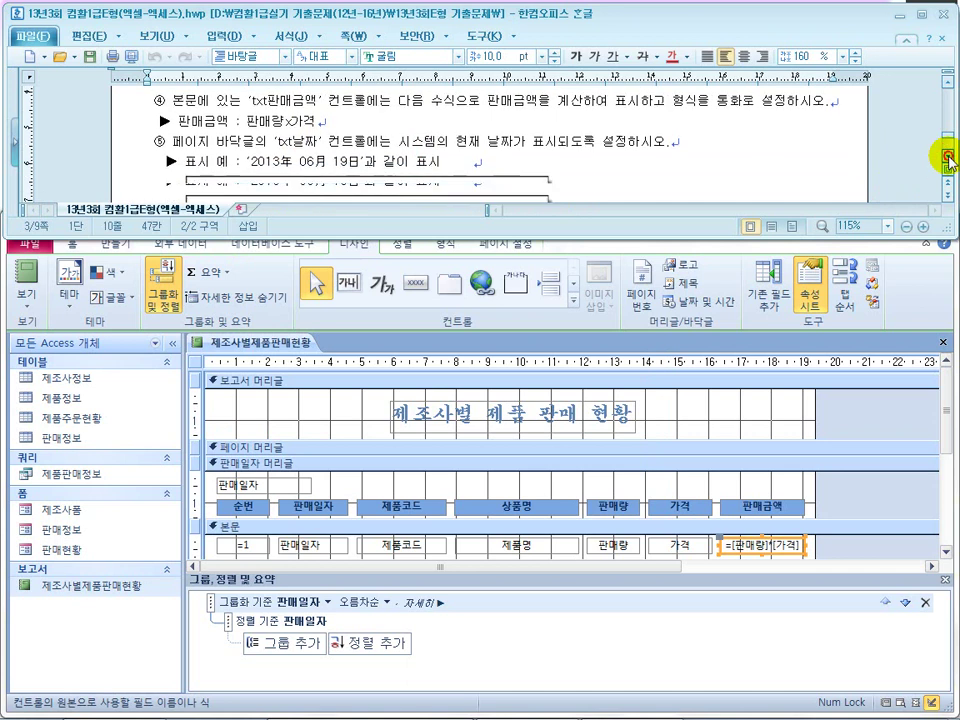
drag(200, 141, 357, 135)
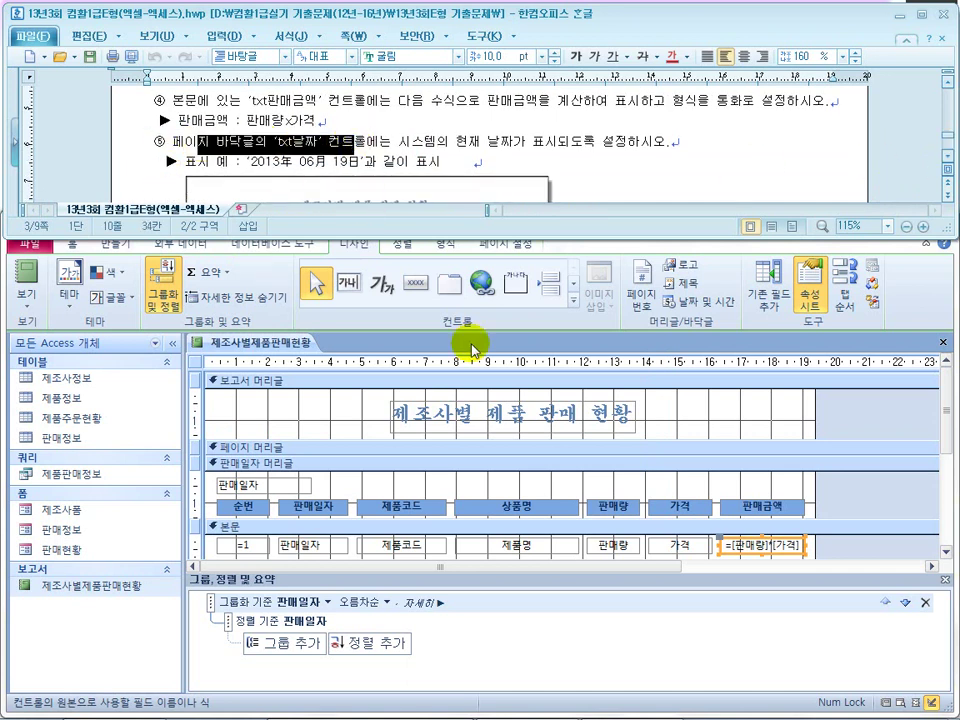
click(945, 557)
click(945, 557)
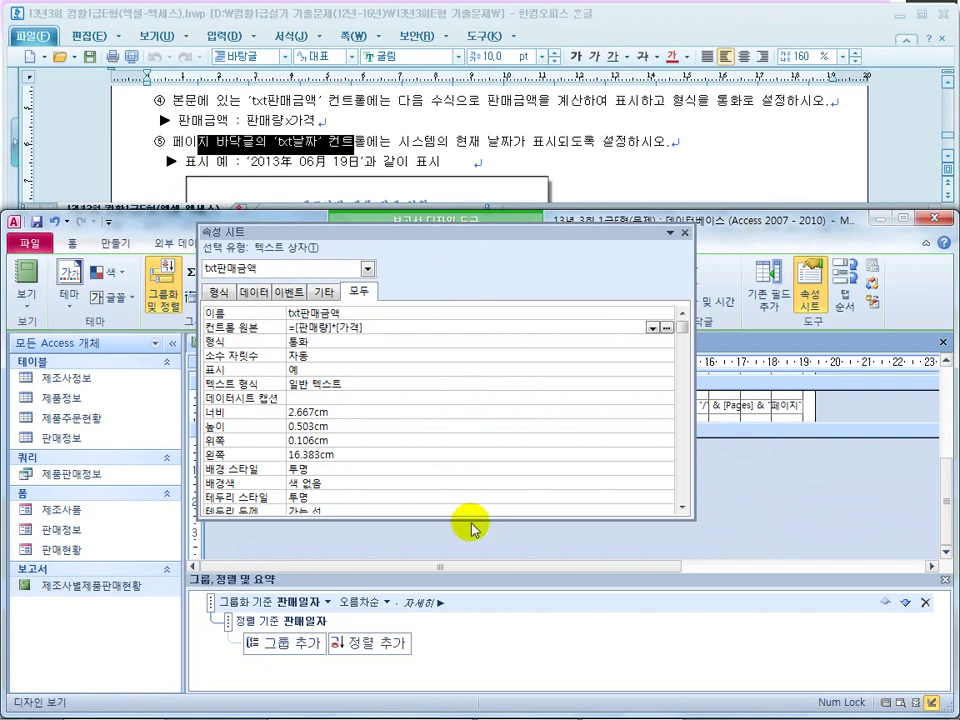
drag(471, 520, 477, 360)
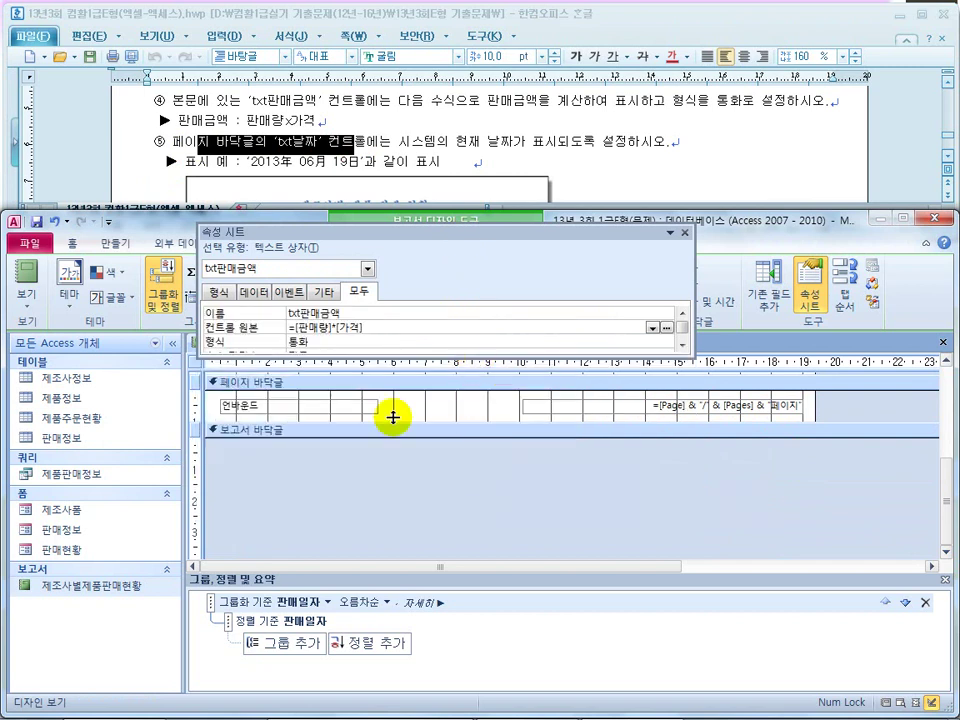
click(300, 405)
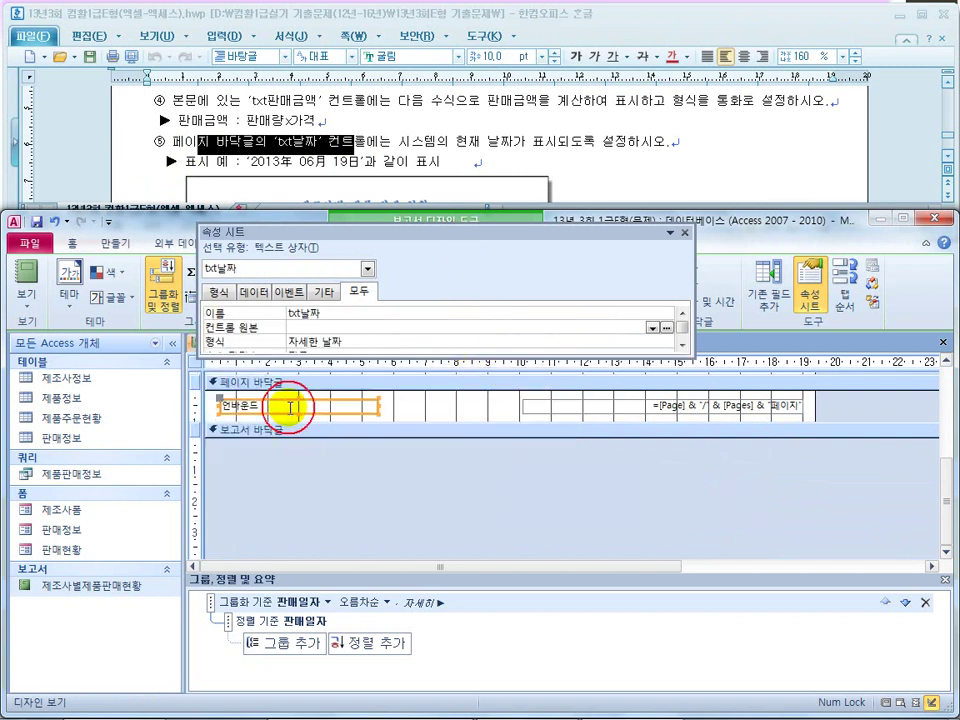
click(323, 310)
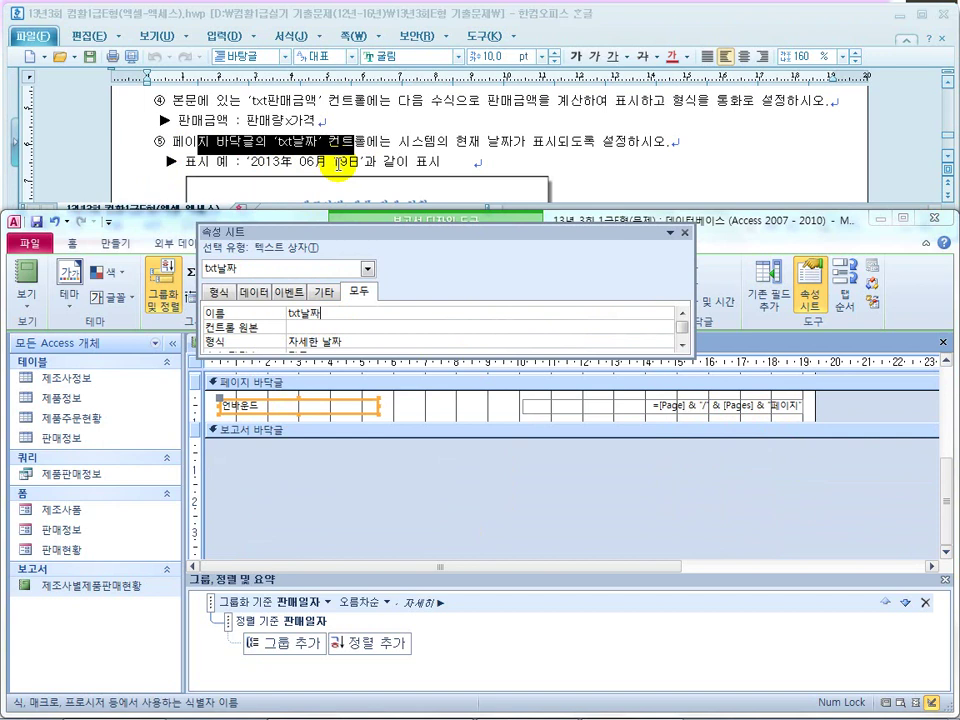
click(350, 328)
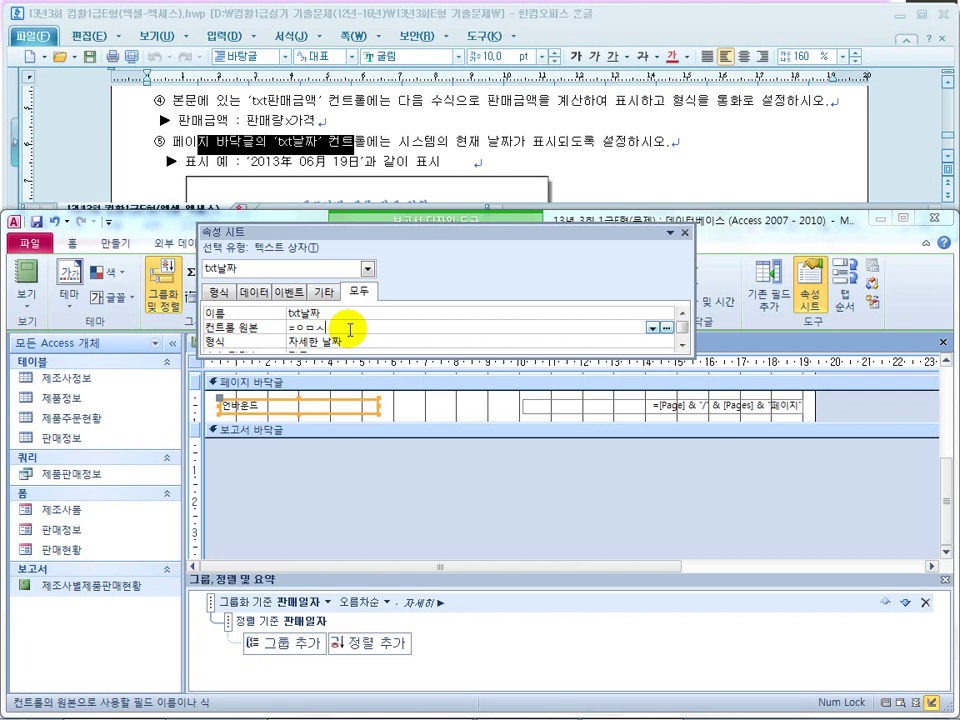
text(=date()
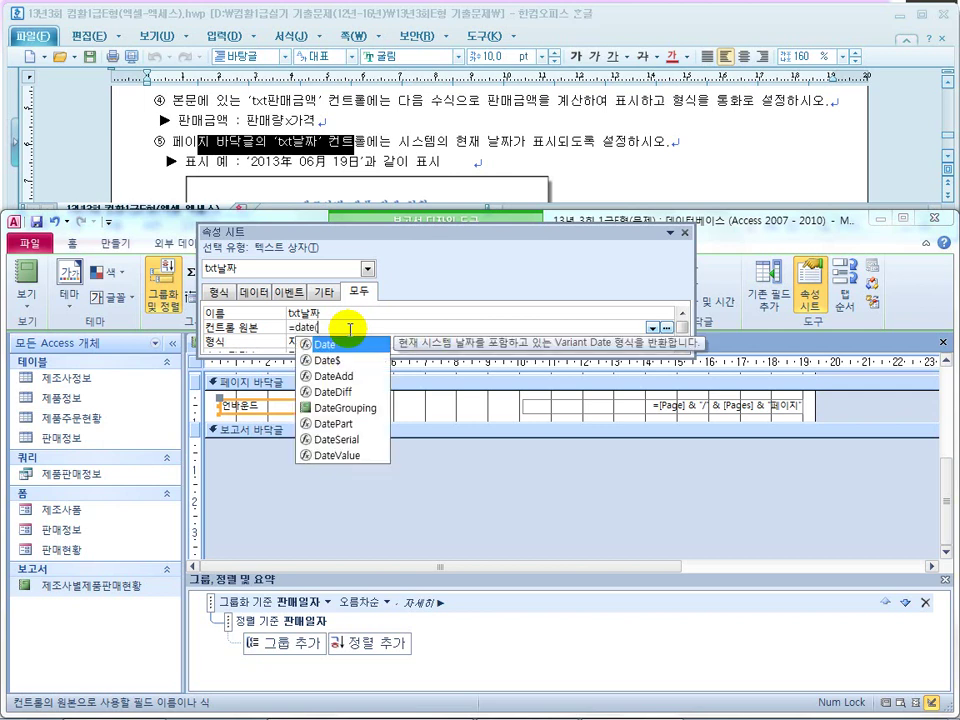
text())
key(Return)
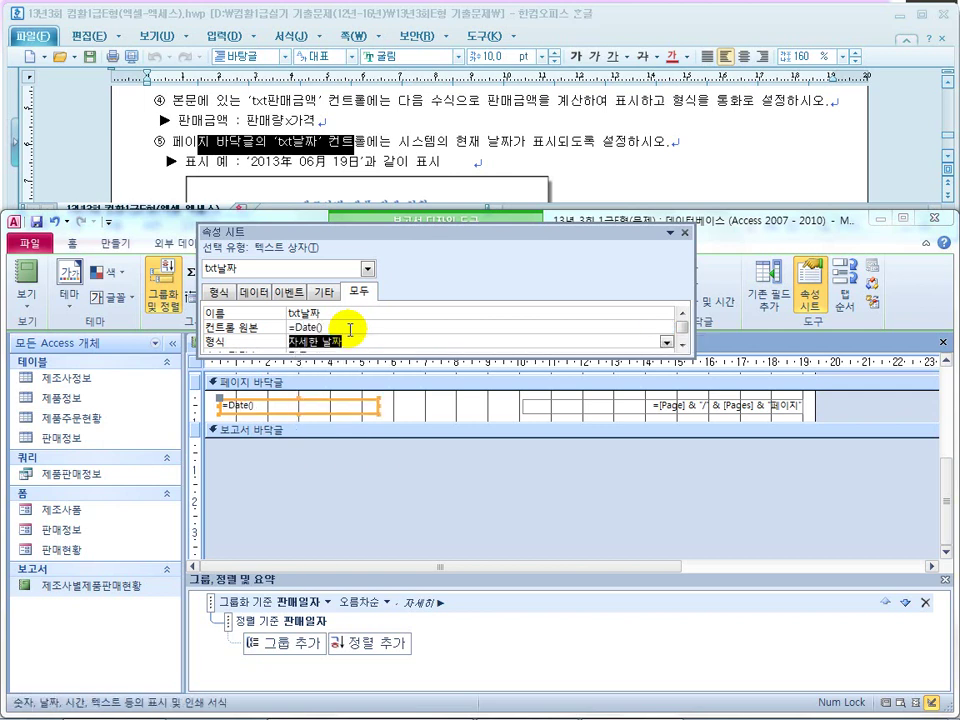
Set the format of the txt날짜 text box to yyyy年 mm月 dd日 and close the property sheet
click(666, 342)
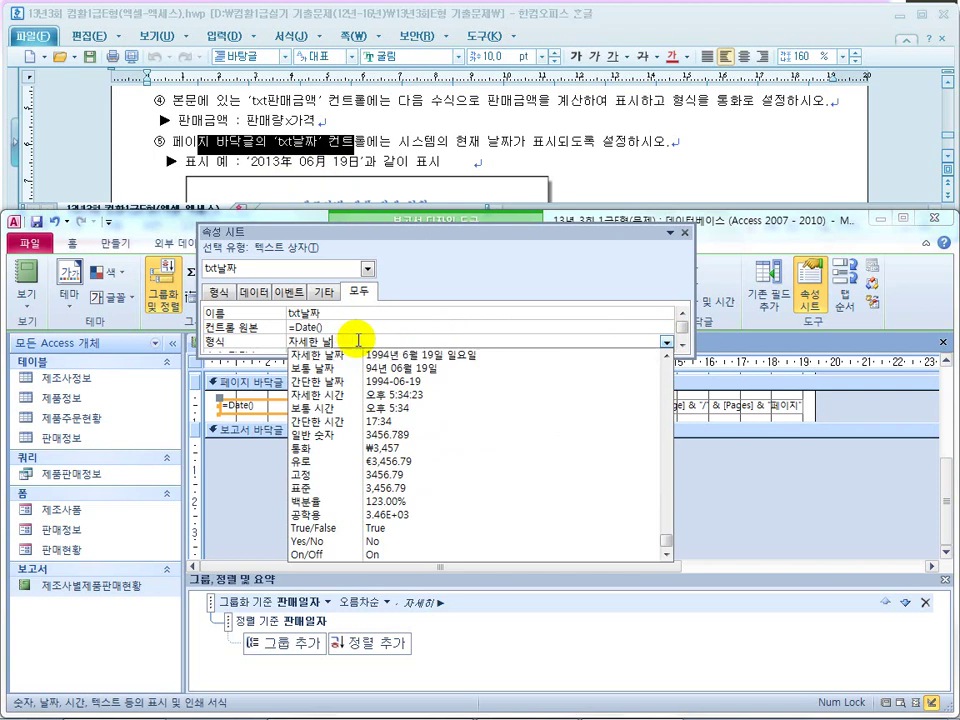
key(BackSpace)
key(BackSpace)
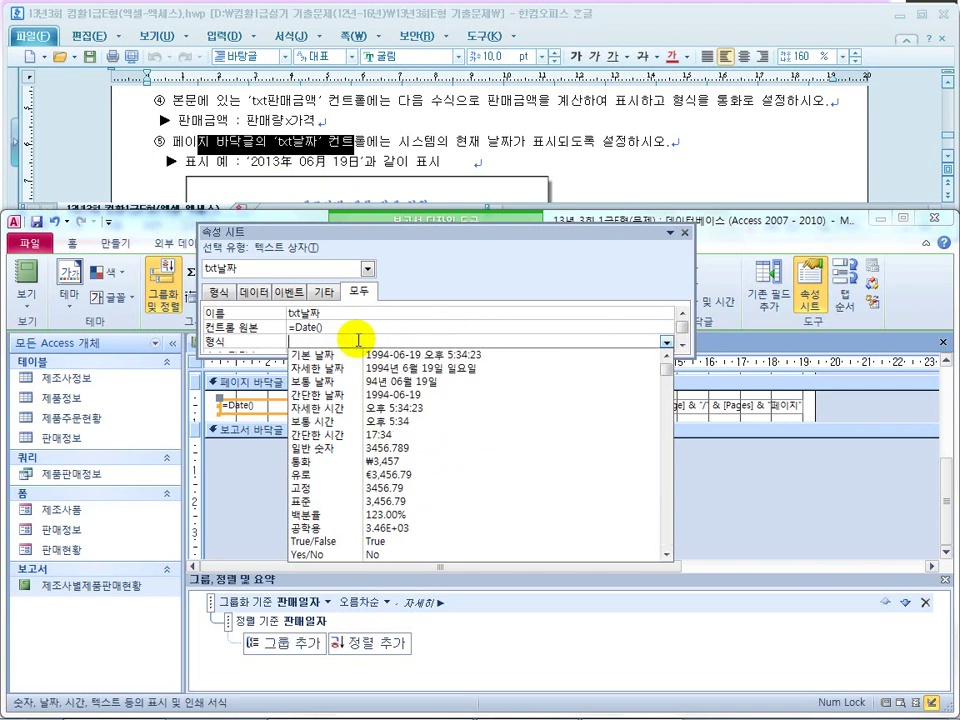
text(yyyy년)
key(Hangul_Hanja)
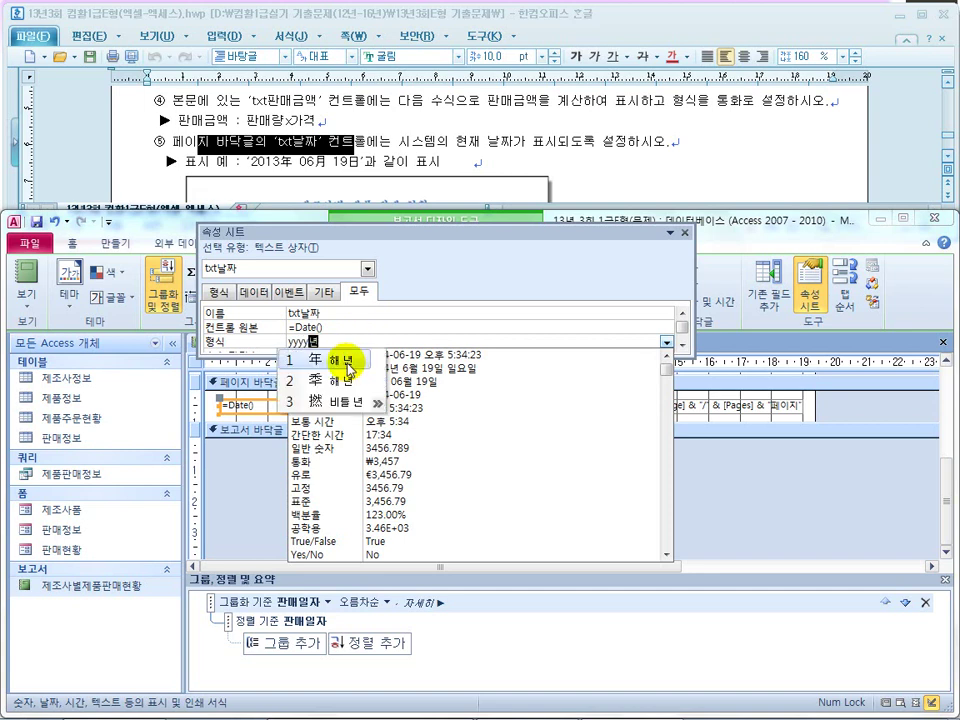
click(348, 362)
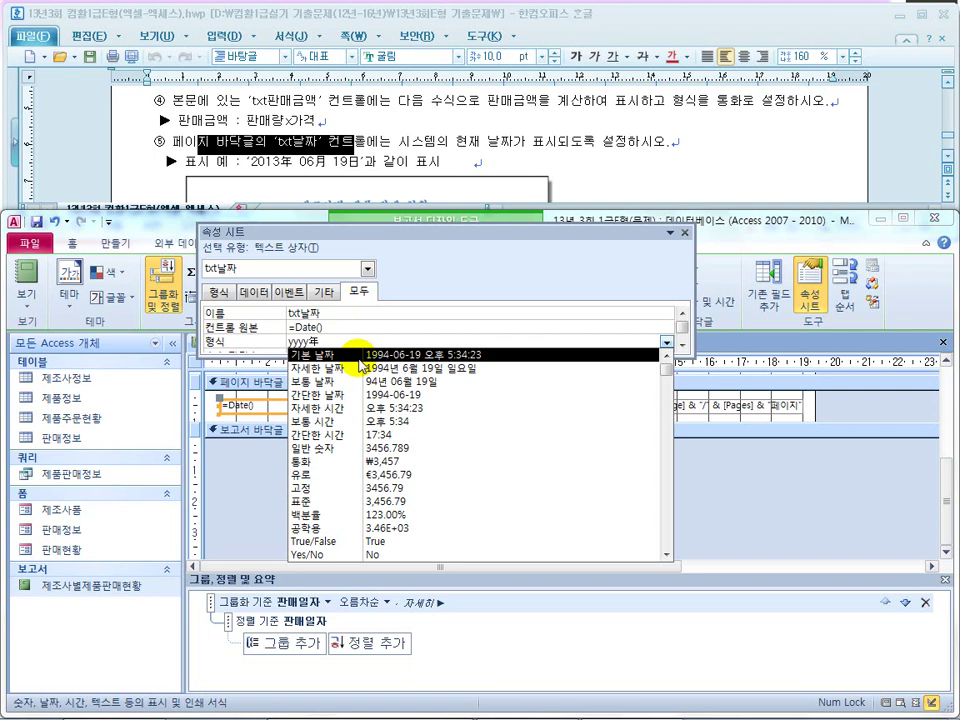
text(mm월)
key(Hangul_Hanja)
click(358, 362)
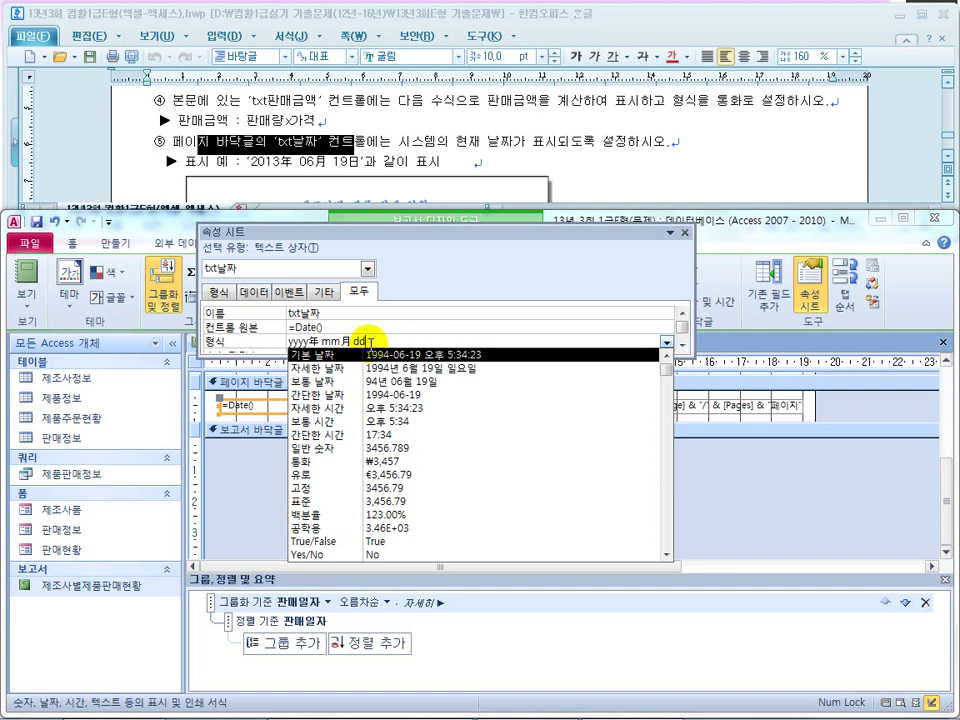
key(Hangul_Hanja)
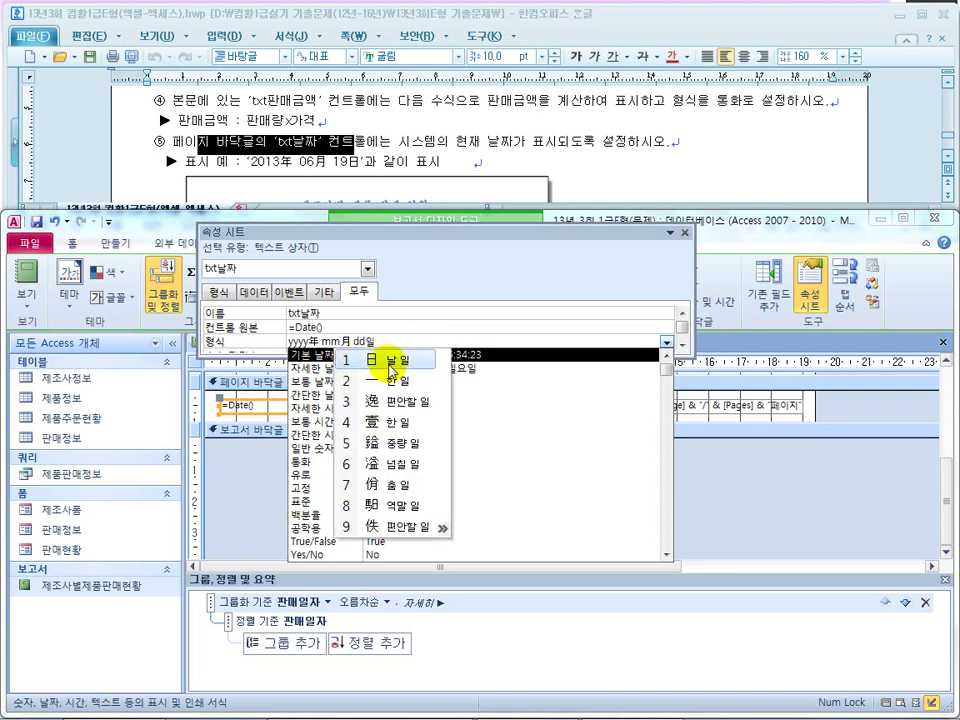
click(321, 360)
click(685, 232)
click(685, 232)
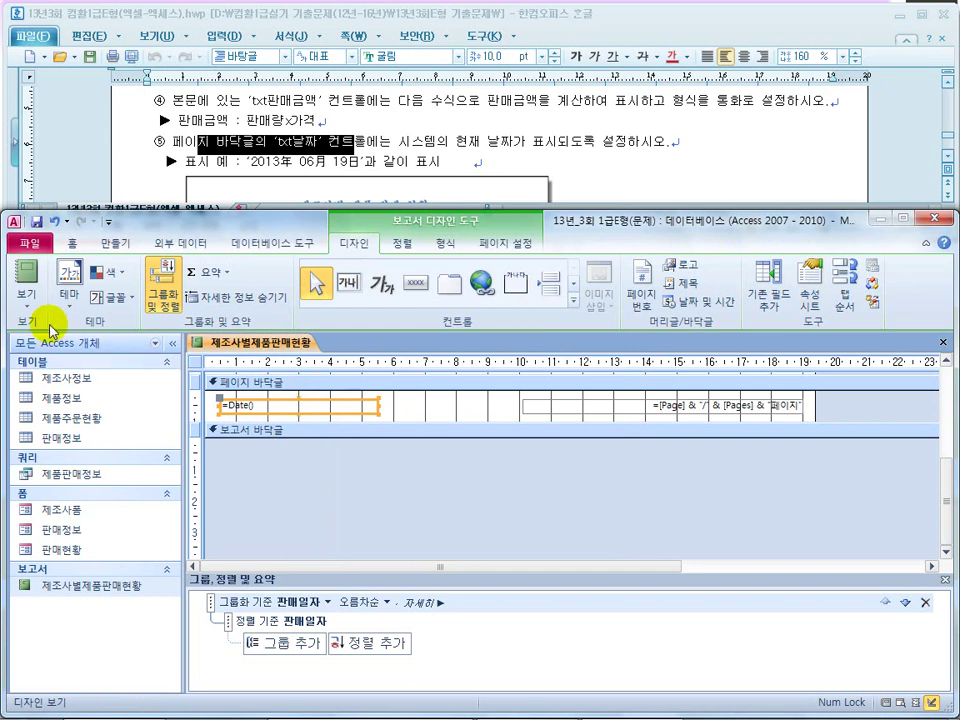
Open the report's print preview and compare its title, group header, data rows and page footer with the sample image in the exam document
click(26, 292)
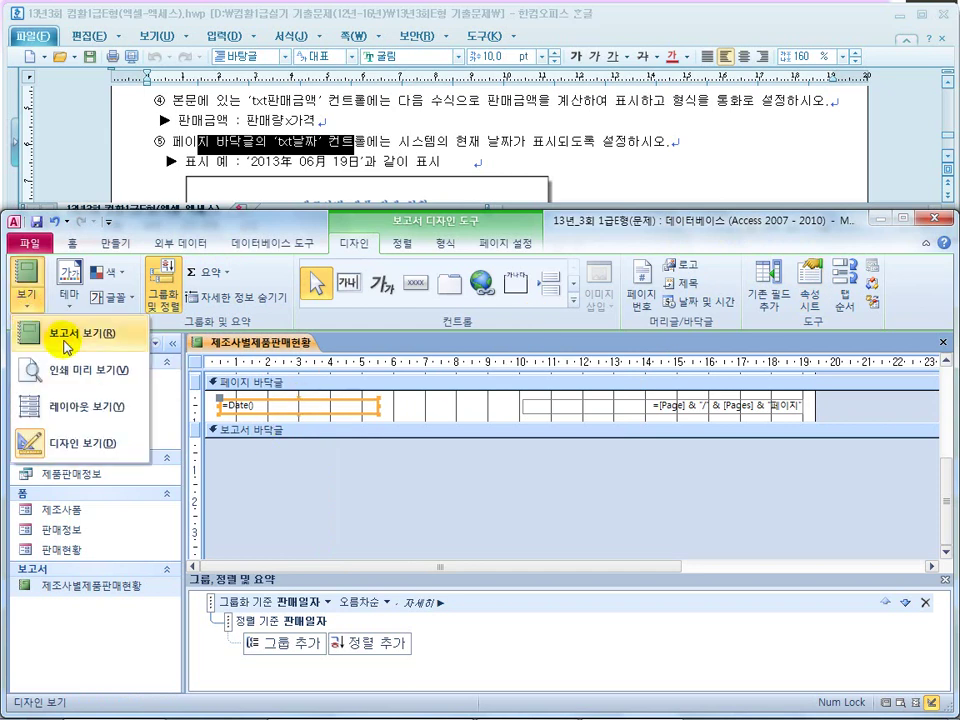
click(67, 372)
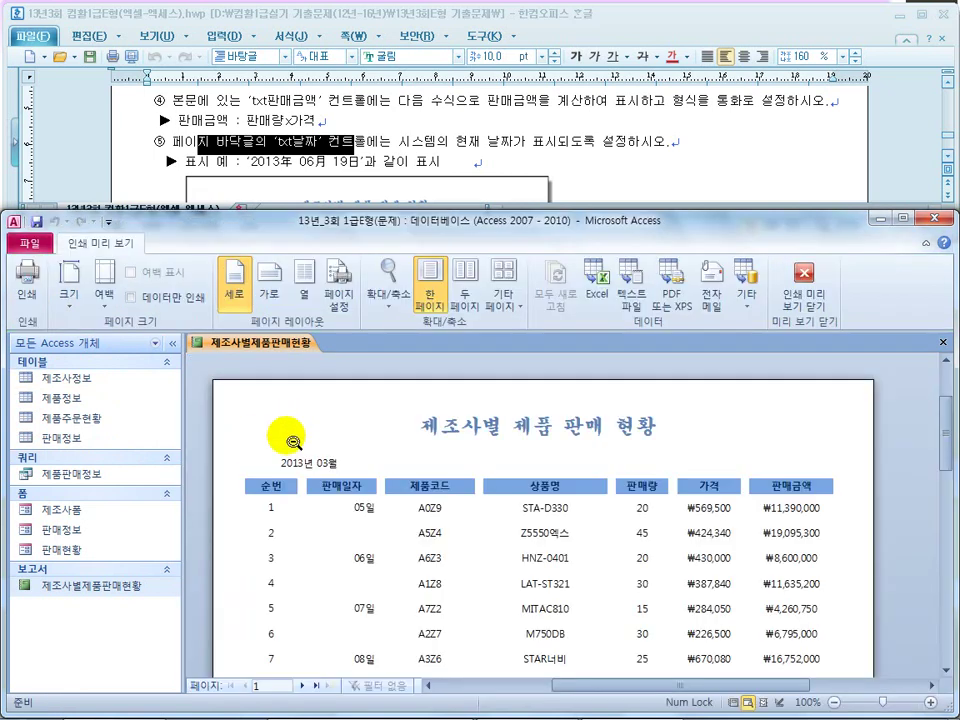
click(374, 148)
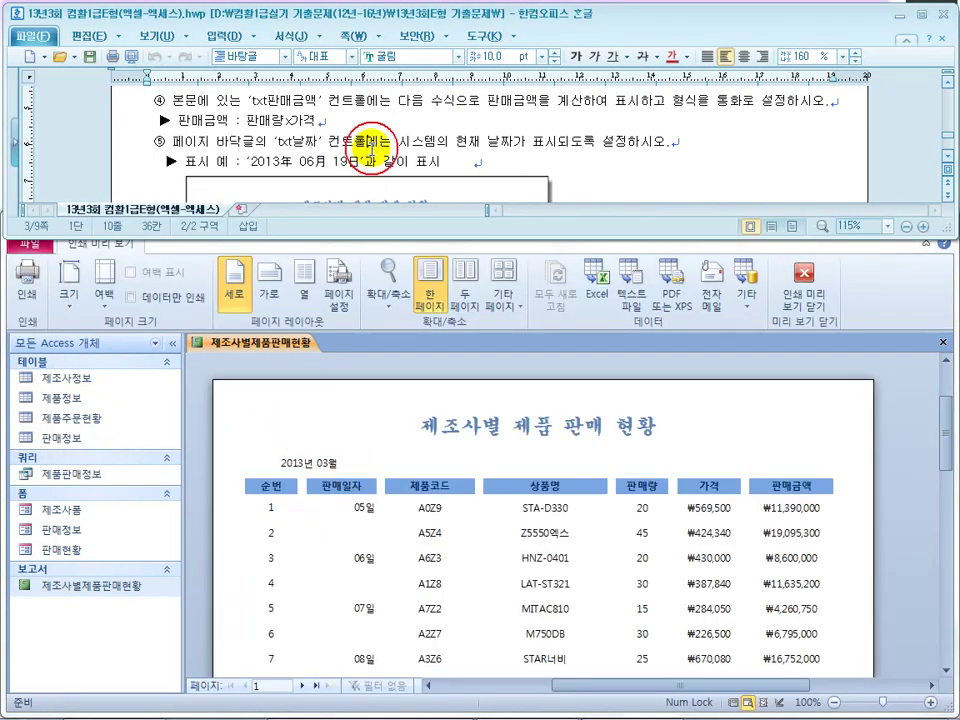
scroll(370, 148, down, 1)
scroll(371, 148, down, 1)
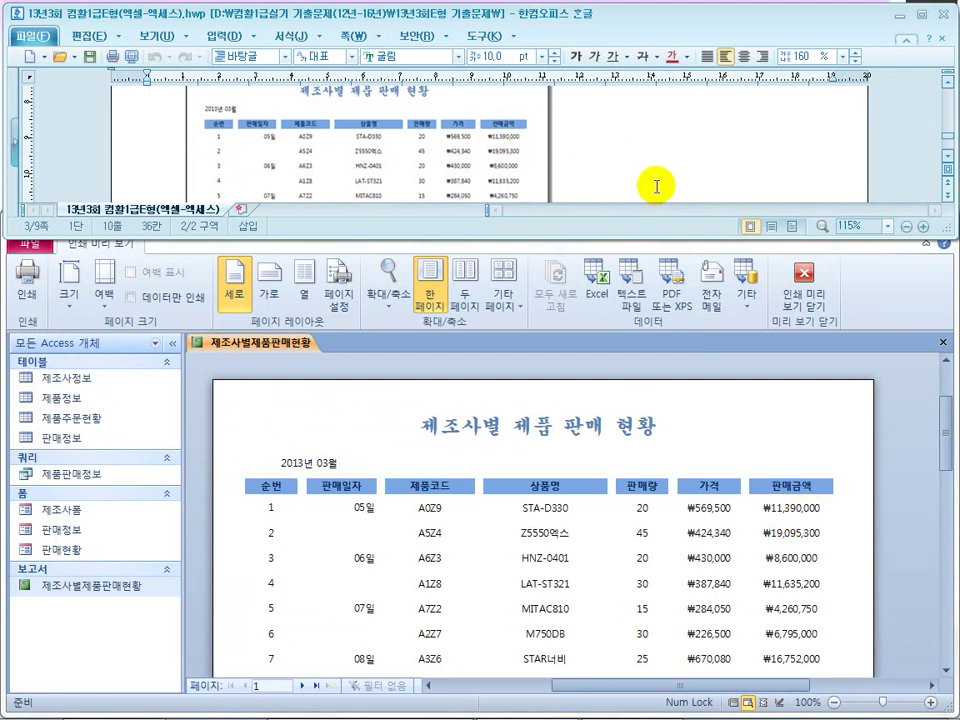
scroll(636, 160, down, 5)
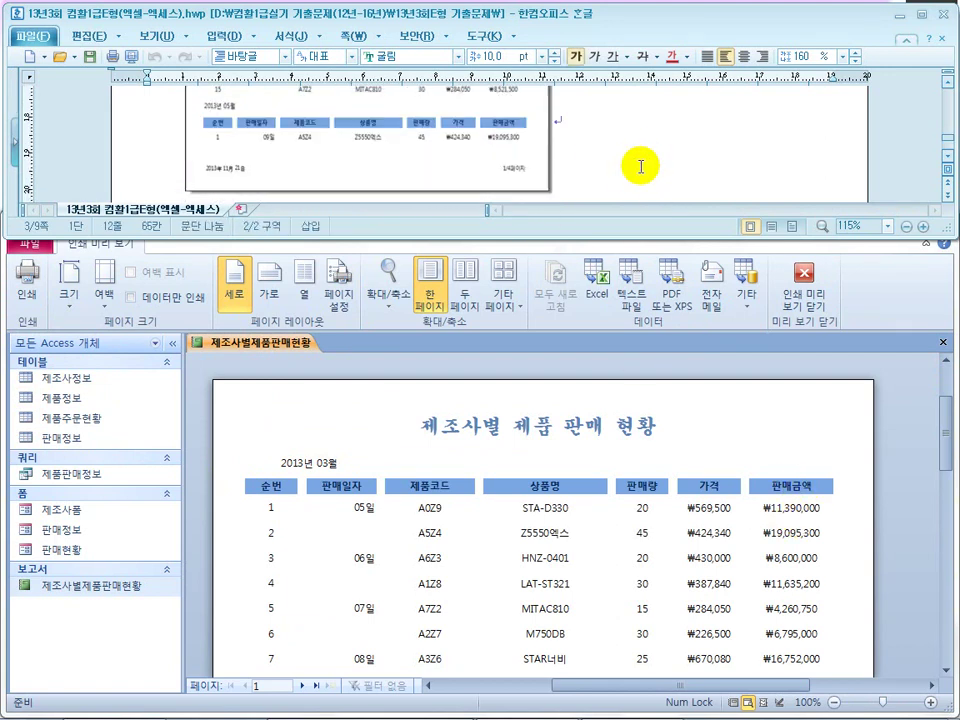
scroll(640, 167, down, 1)
scroll(502, 491, down, 2)
scroll(502, 491, up, 3)
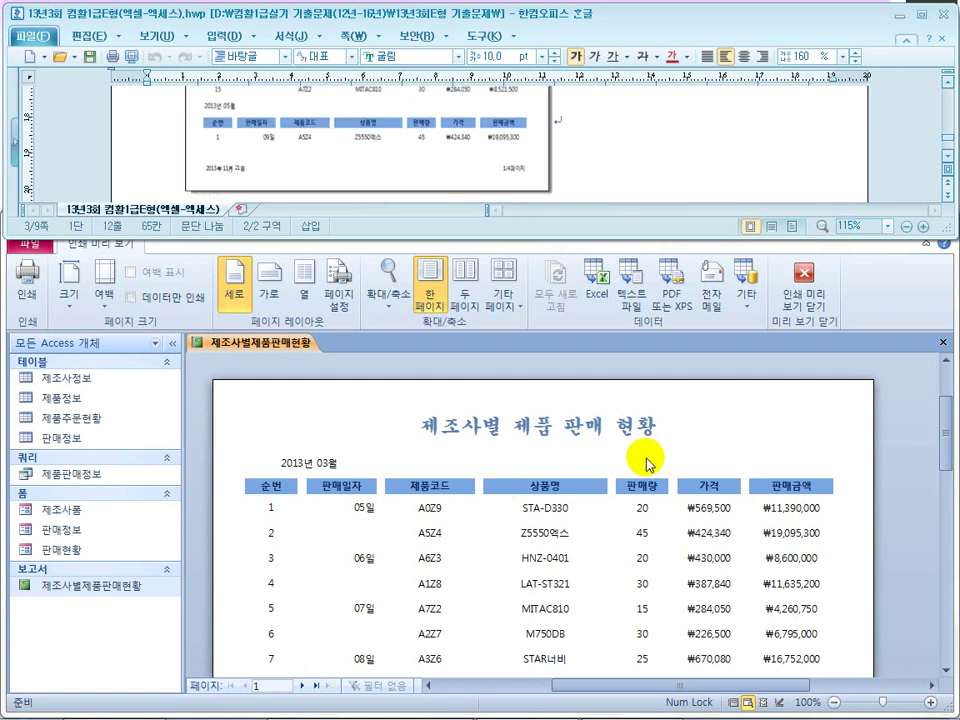
click(618, 468)
click(642, 445)
scroll(505, 512, down, 3)
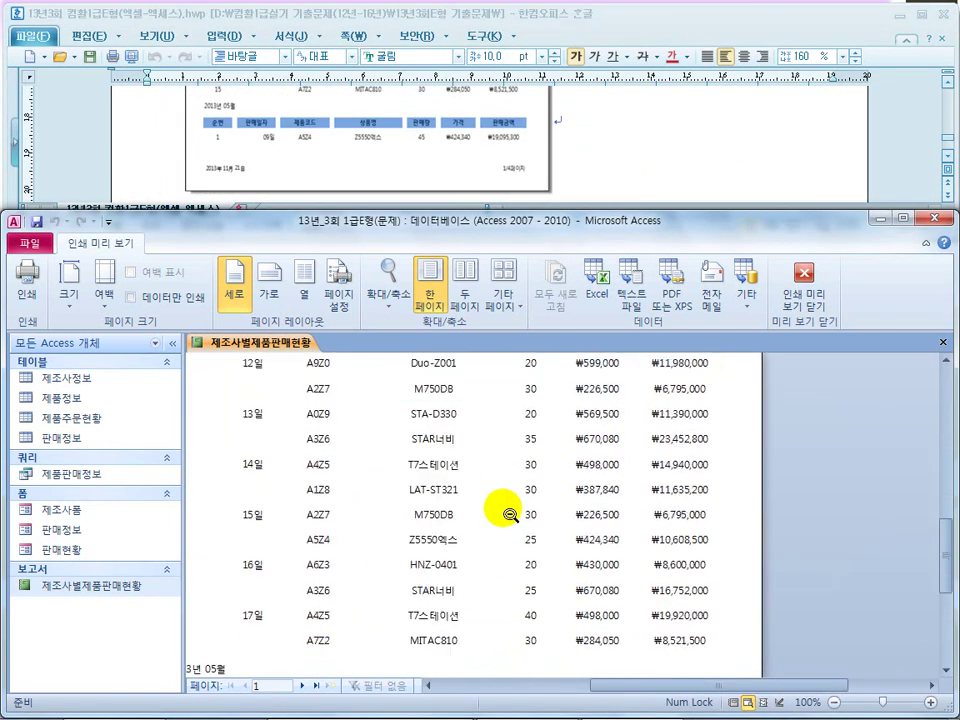
scroll(505, 512, down, 4)
drag(617, 692, 567, 693)
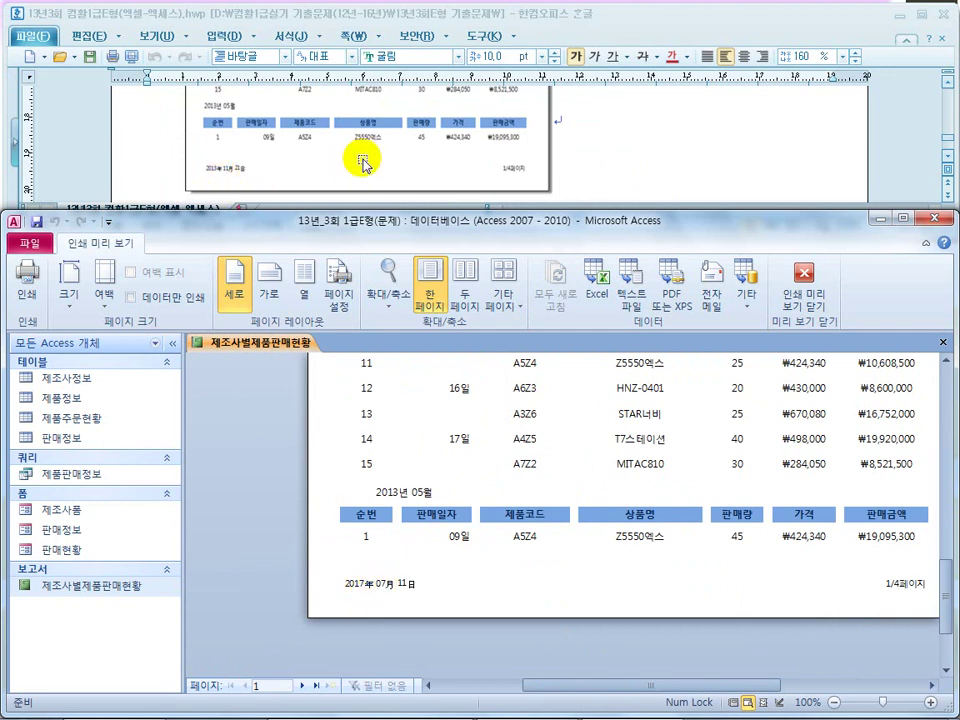
scroll(364, 160, up, 8)
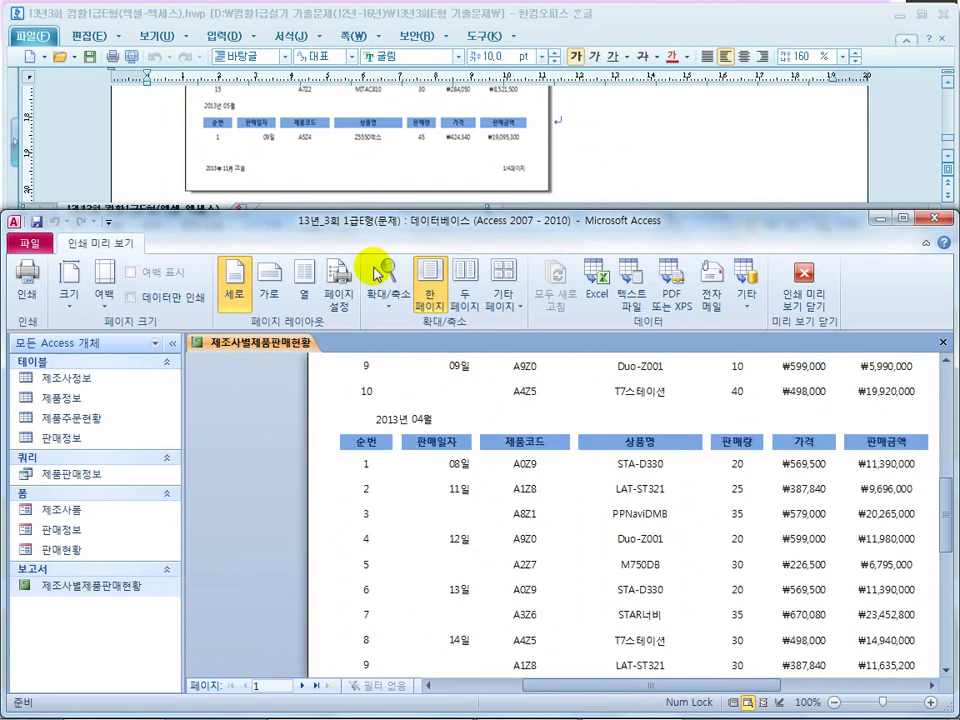
scroll(378, 400, up, 6)
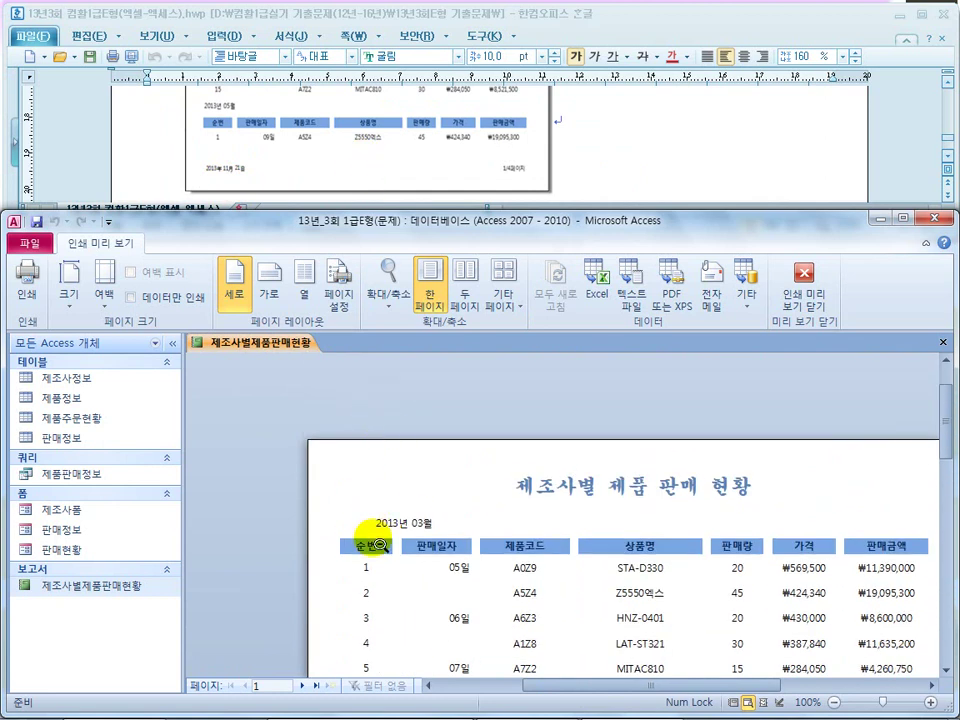
Left-align the txt판매월 text box in the 판매일자 group header and check its position against the sample in print preview
click(791, 300)
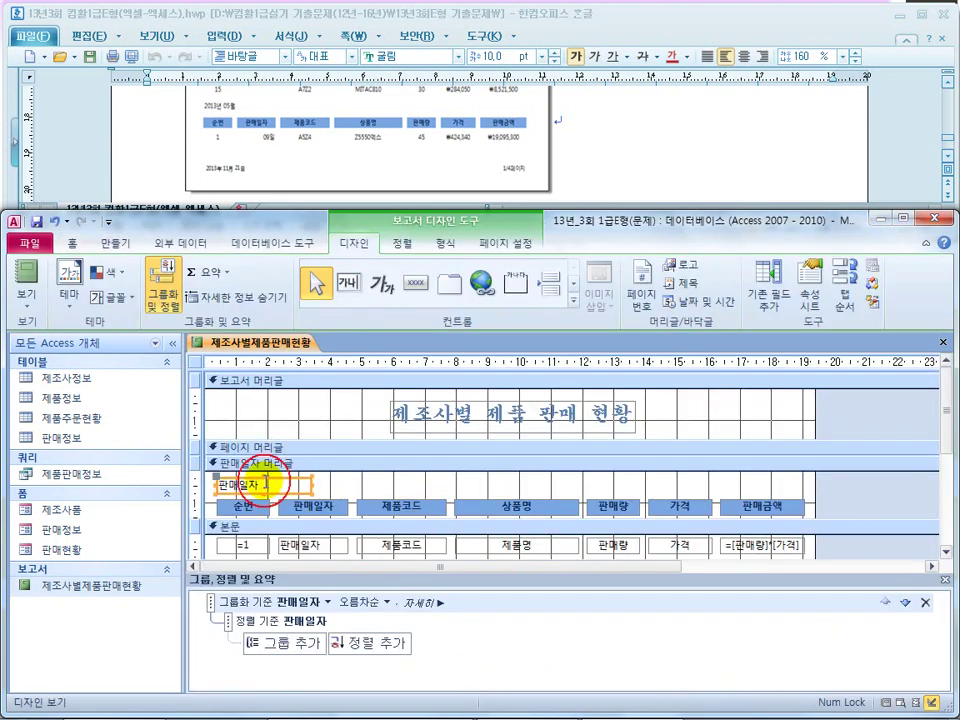
click(72, 243)
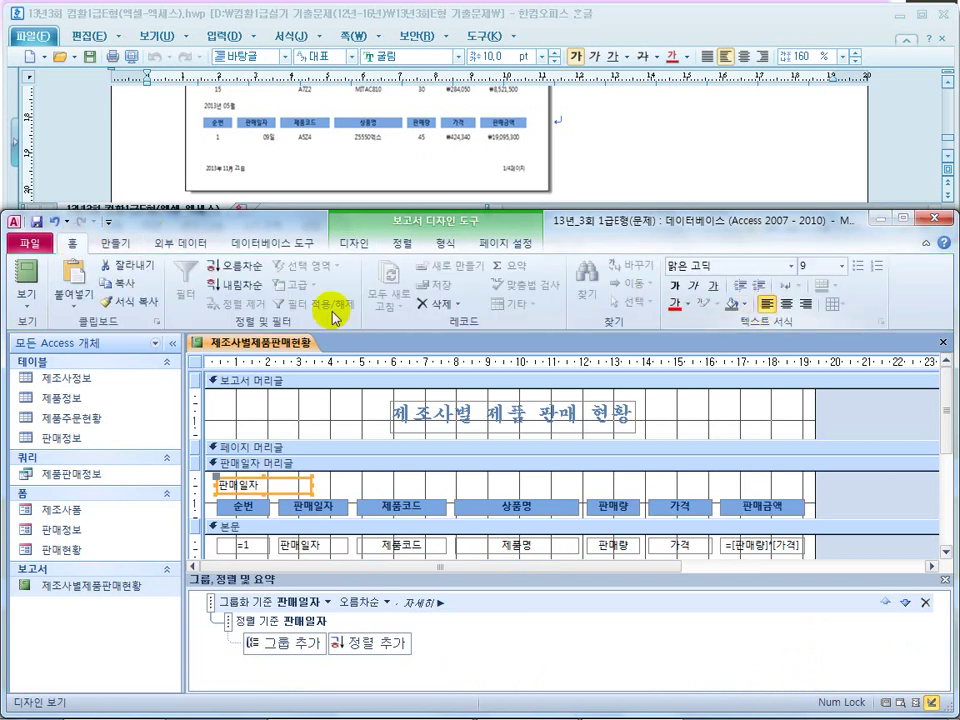
click(26, 290)
click(56, 381)
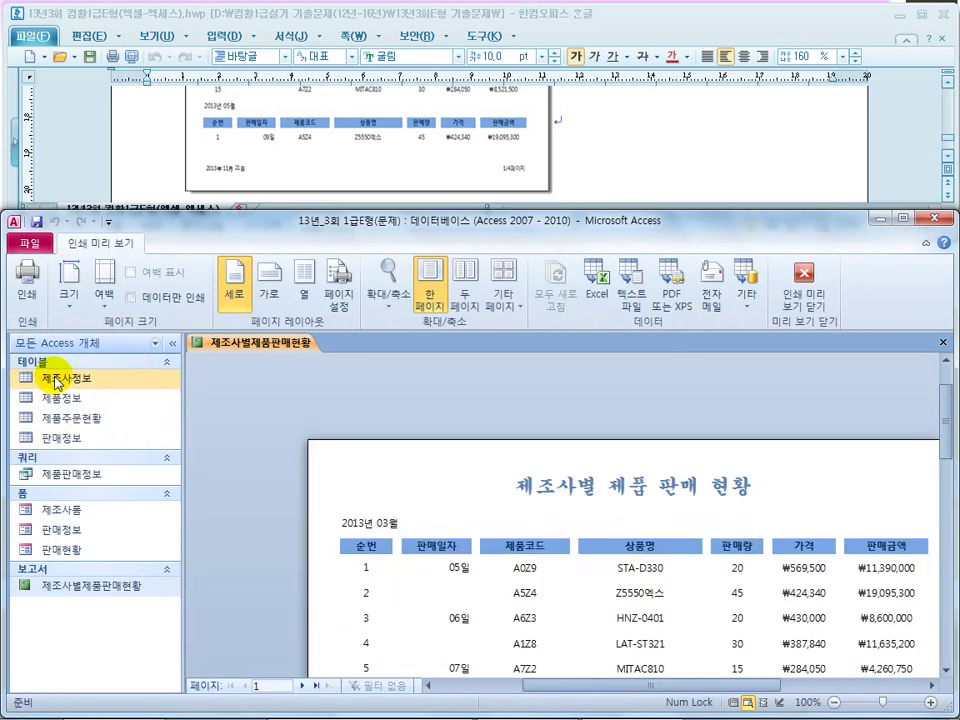
click(572, 145)
scroll(572, 145, down, 3)
scroll(572, 145, up, 2)
scroll(570, 111, down, 1)
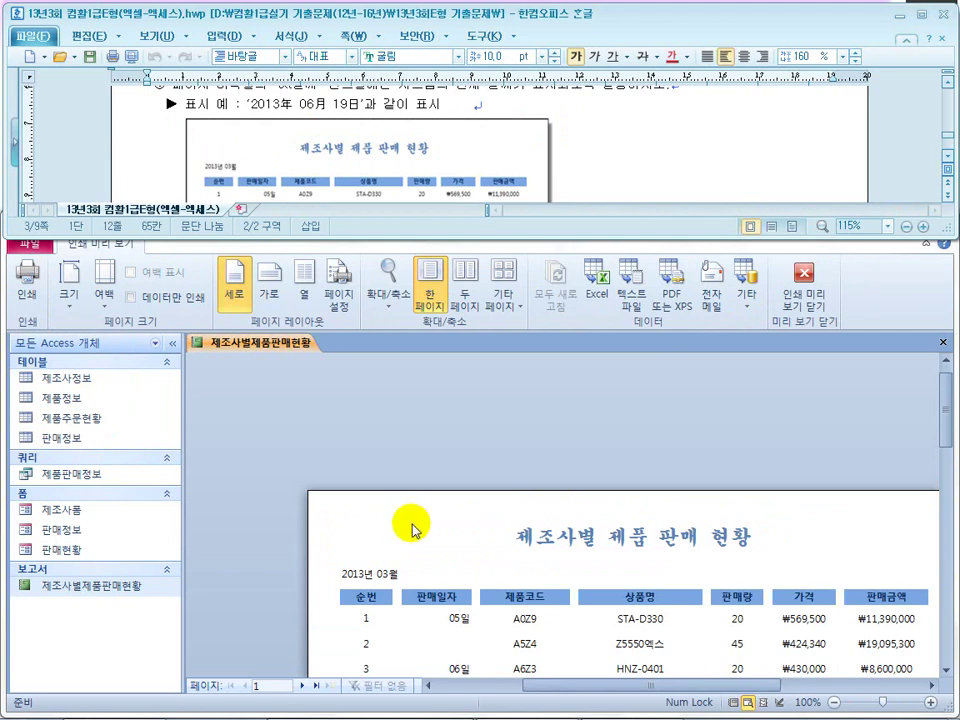
click(800, 282)
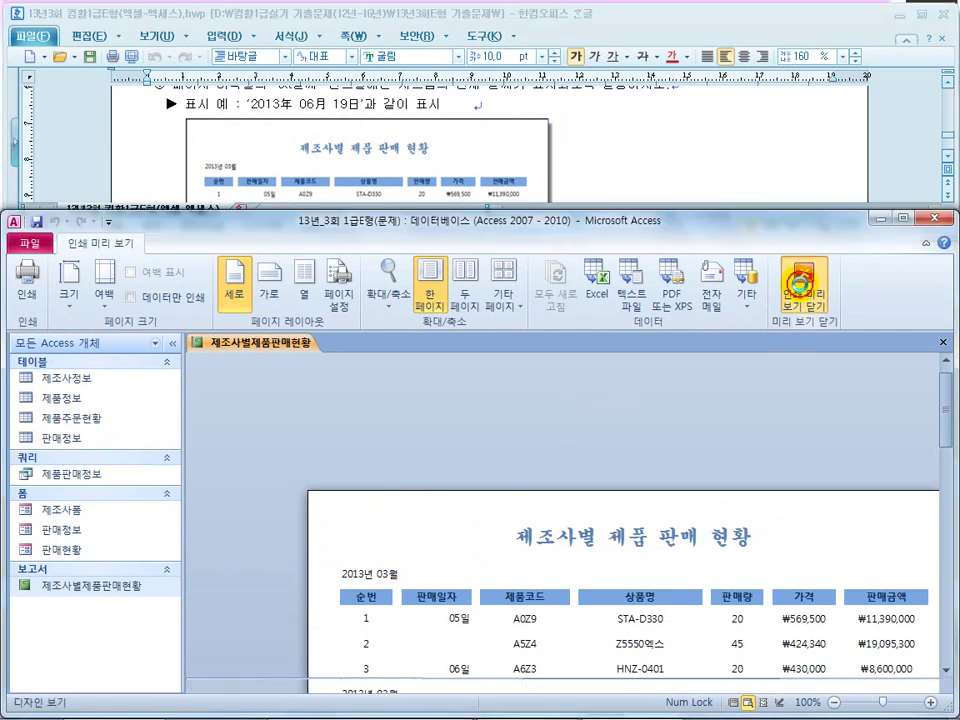
Go to question 2 in the exam document and close the 제조사별제품판매현황 report
click(620, 143)
scroll(620, 143, down, 6)
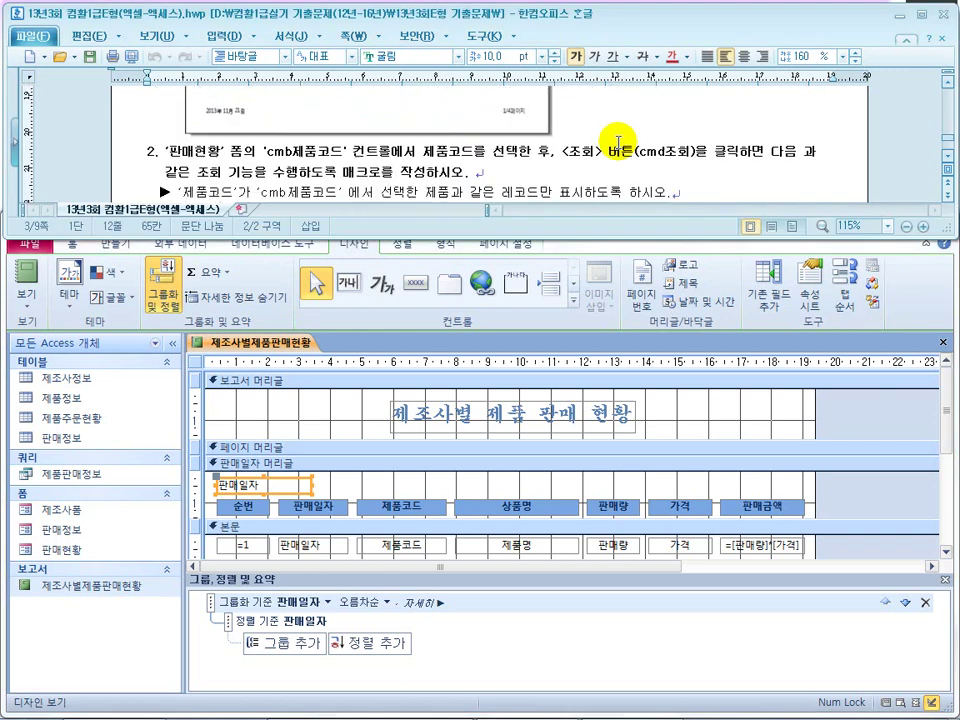
click(941, 342)
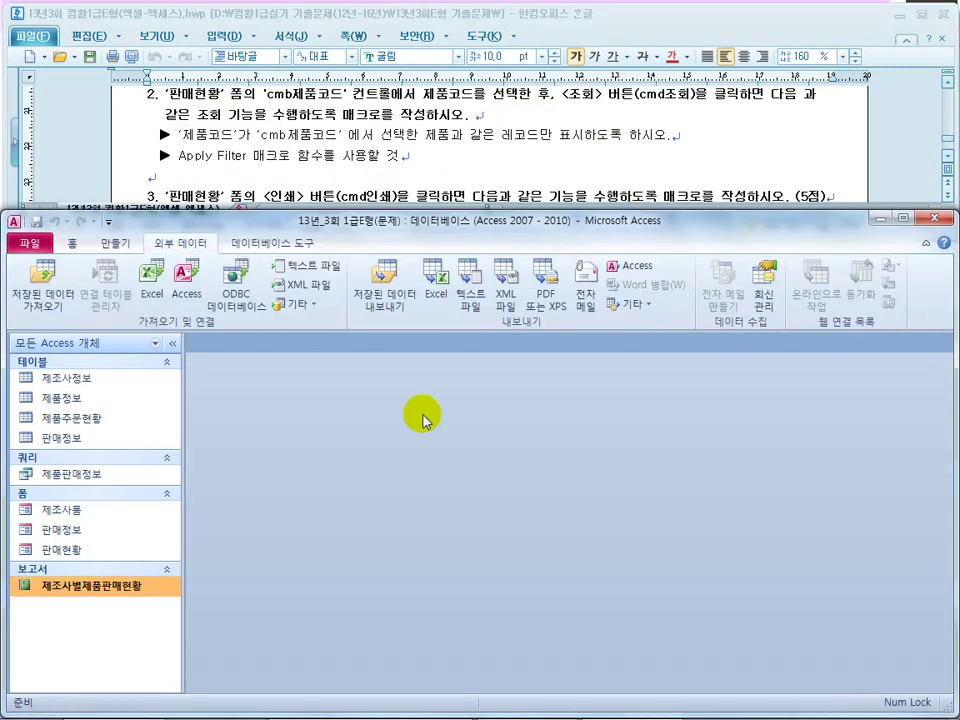
Read question 2 about the cmb제품코드 control and open the 판매현황 form in design view
click(291, 160)
scroll(268, 155, up, 1)
drag(231, 151, 338, 150)
click(340, 150)
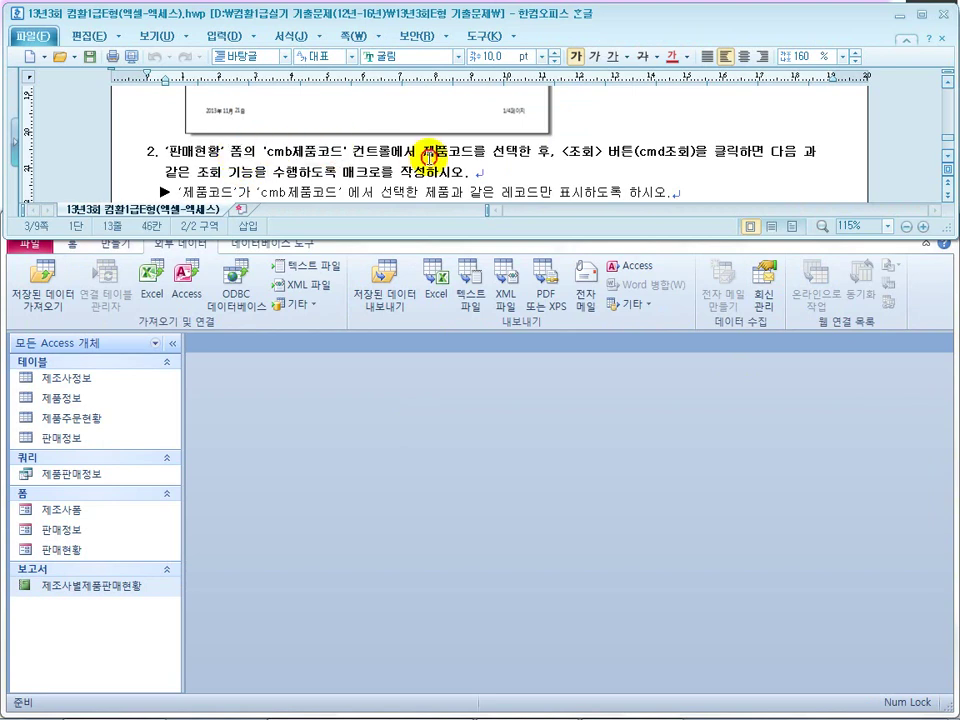
right_click(80, 550)
click(135, 355)
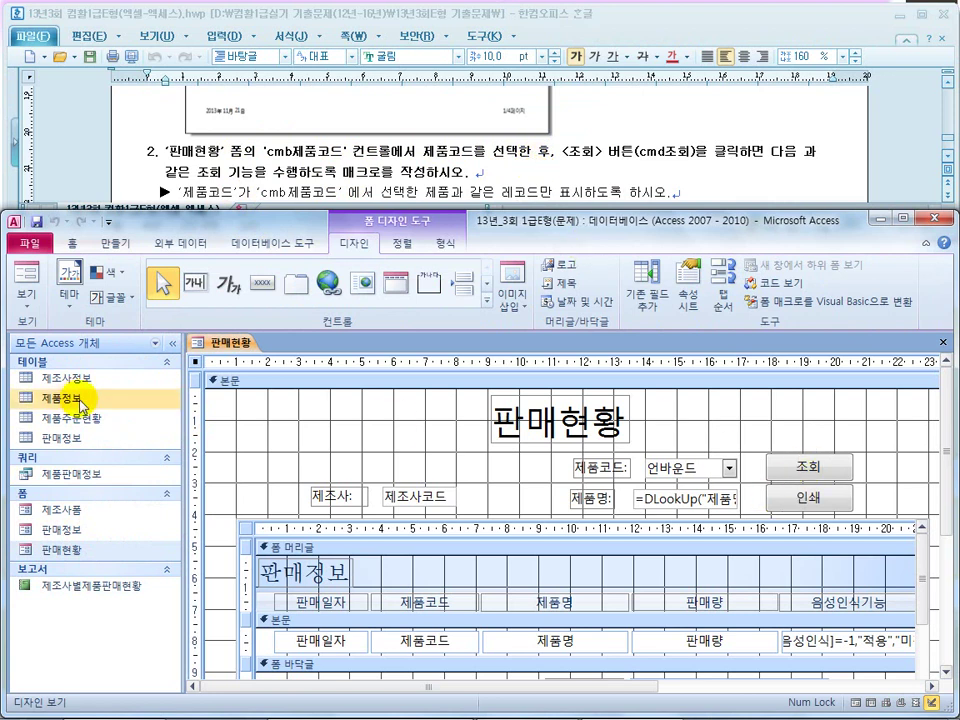
Show the 판매현황 form in form view and choose A3Z6 in the 제품코드 combo box
click(26, 268)
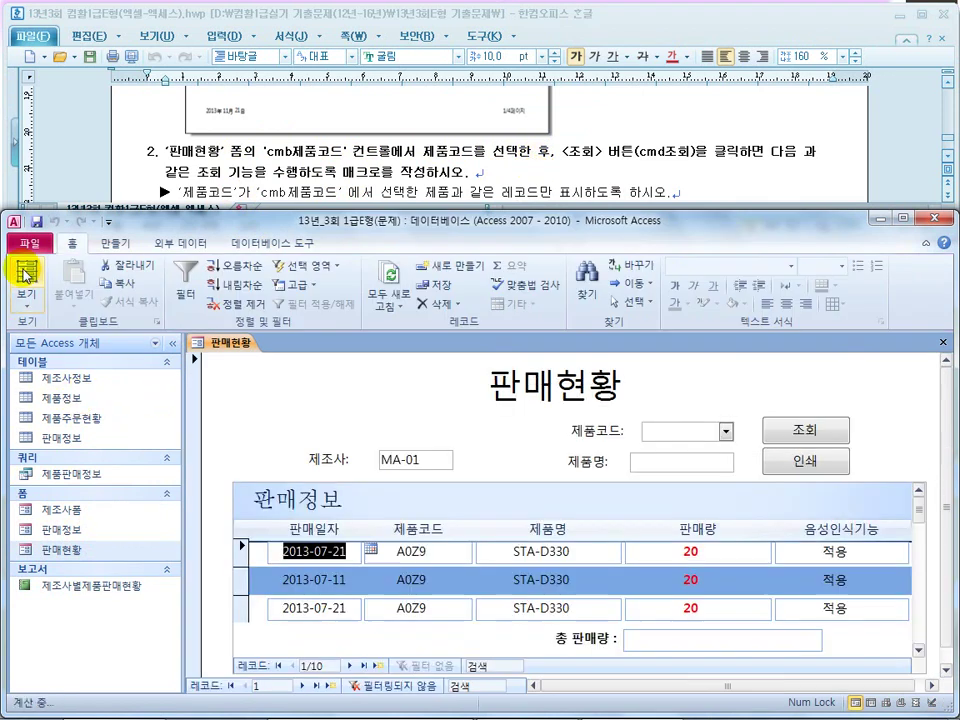
click(725, 431)
click(686, 530)
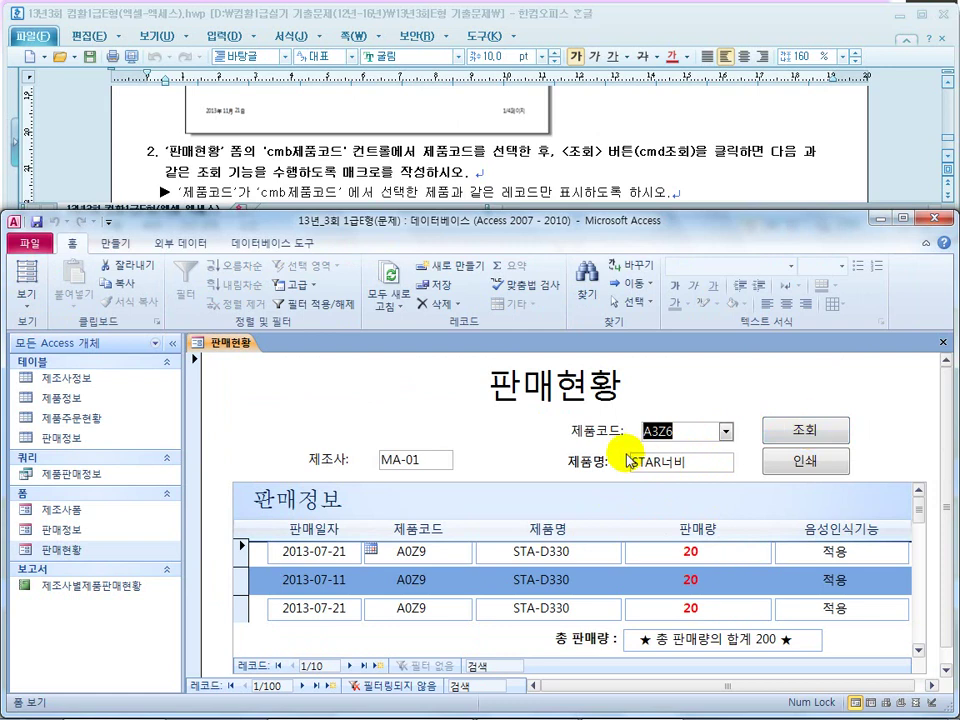
Read question 2's conditions in the exam document about cmb제품코드, record filtering and the Apply Filter macro function
drag(765, 152, 566, 112)
drag(196, 178, 262, 137)
scroll(208, 141, down, 1)
click(196, 136)
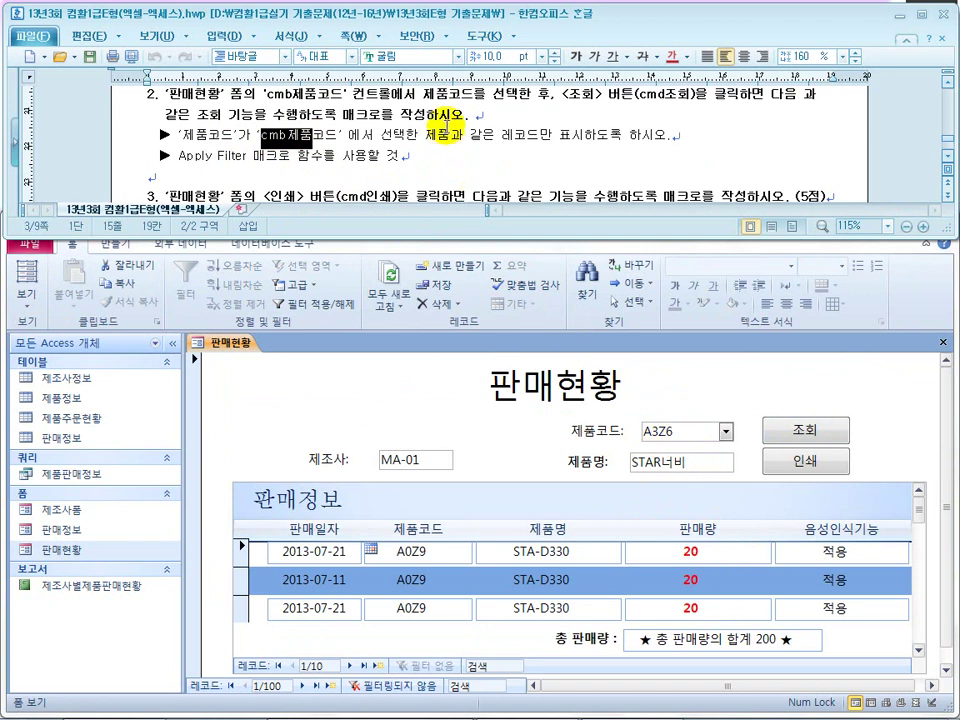
drag(452, 117, 580, 140)
drag(176, 156, 293, 158)
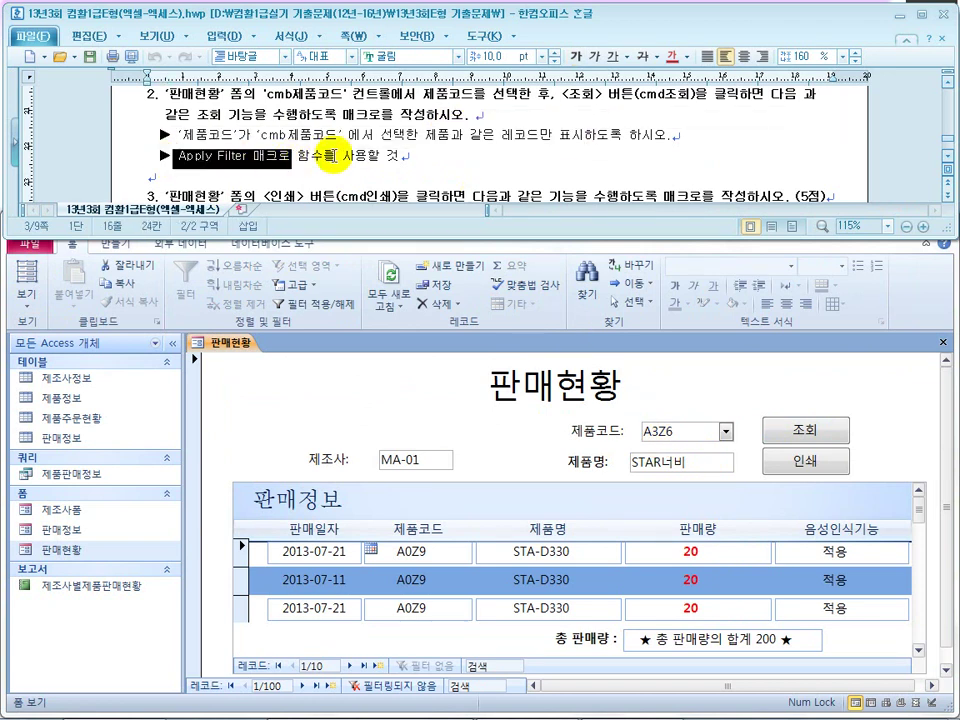
click(327, 157)
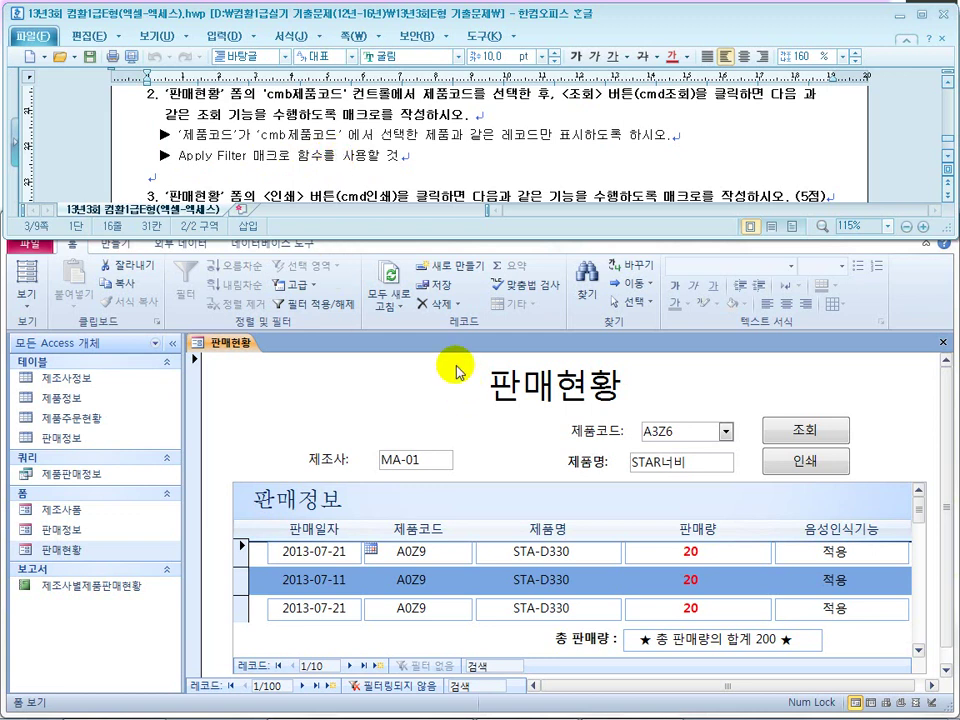
drag(324, 157, 263, 148)
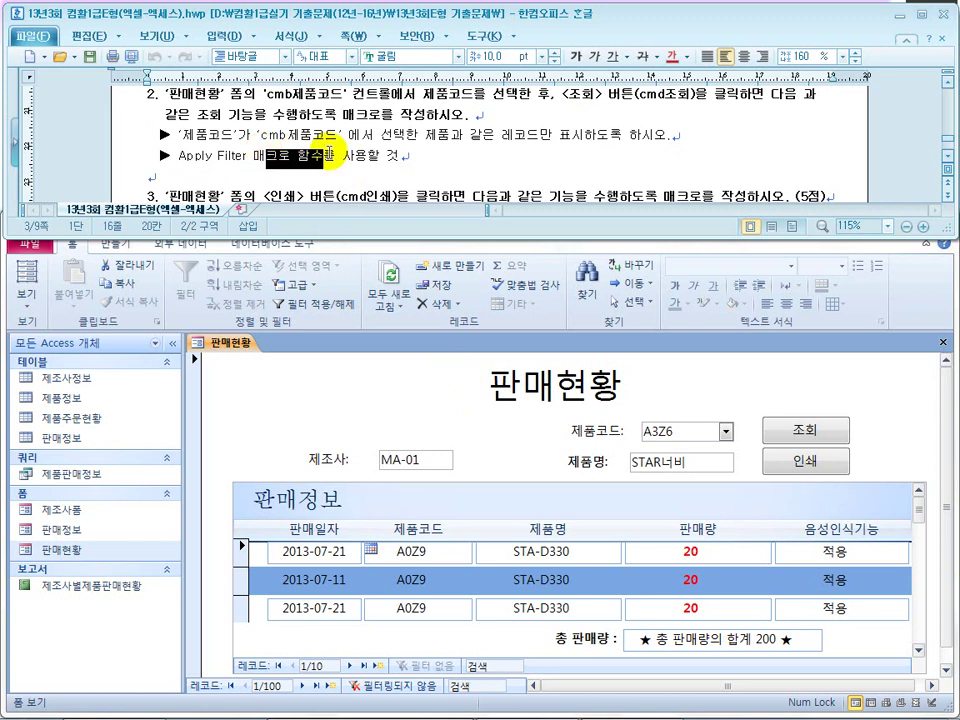
click(428, 155)
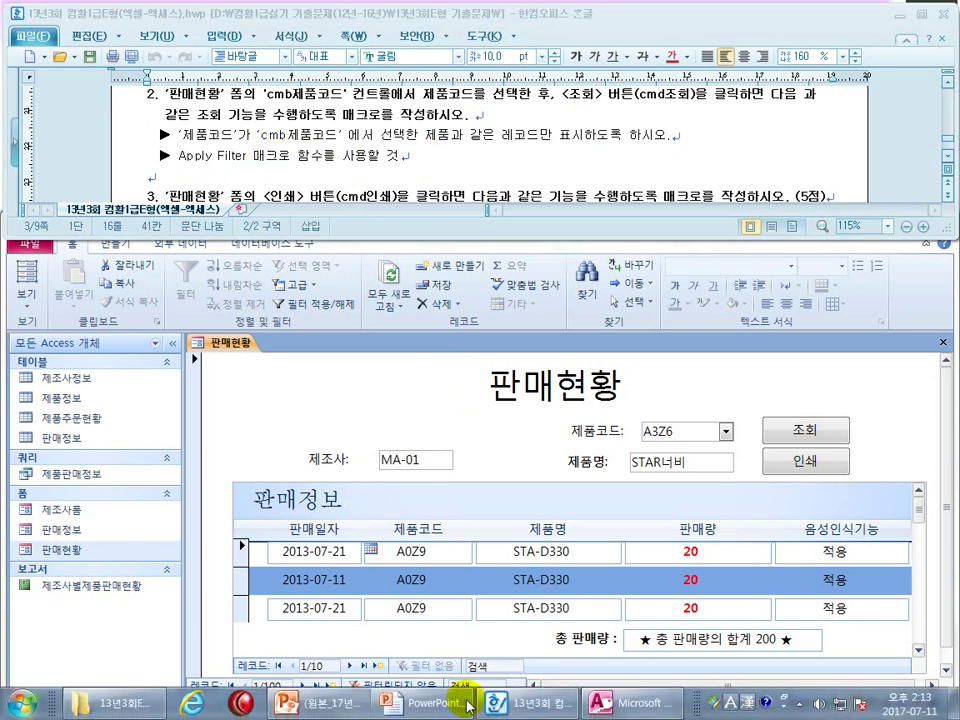
Switch to the PowerPoint slide show, go to the 문제3-2 slide and mark its caution notes on macros with and without a specified name
key(super)
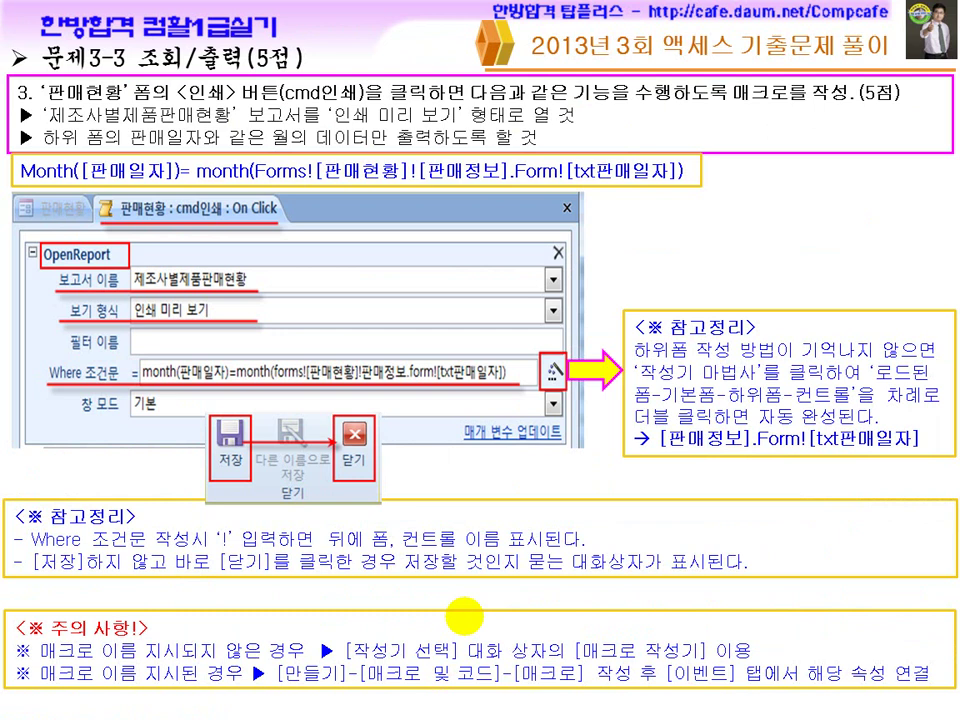
key(Page_Up)
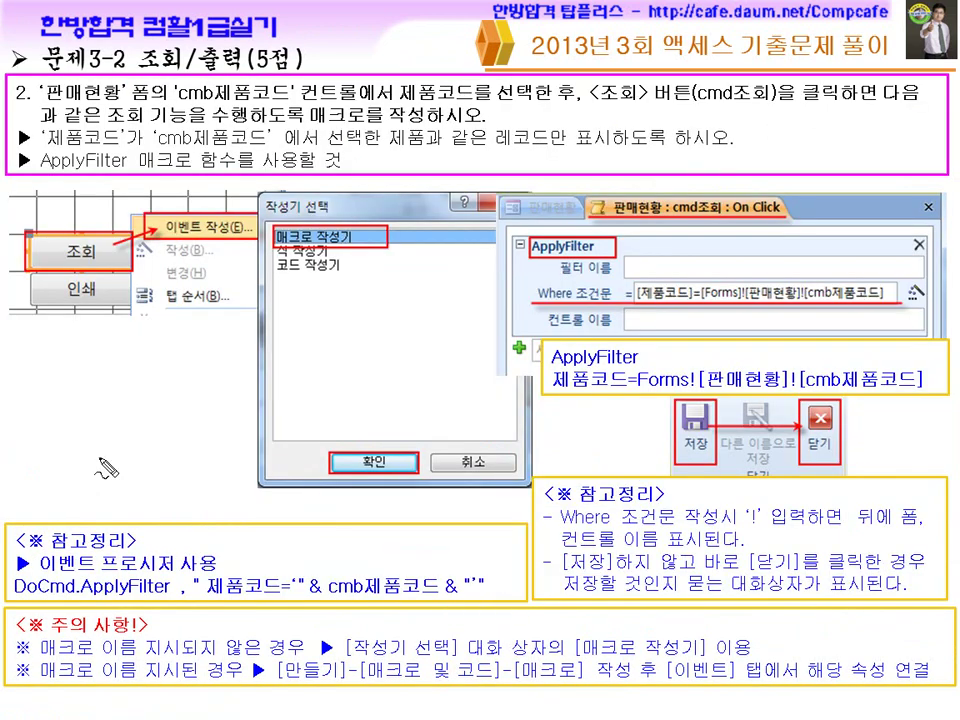
mouse_move(64, 636)
mouse_down()
mouse_move(110, 630)
mouse_move(158, 648)
mouse_move(205, 630)
mouse_move(214, 652)
mouse_up()
drag(225, 657, 266, 656)
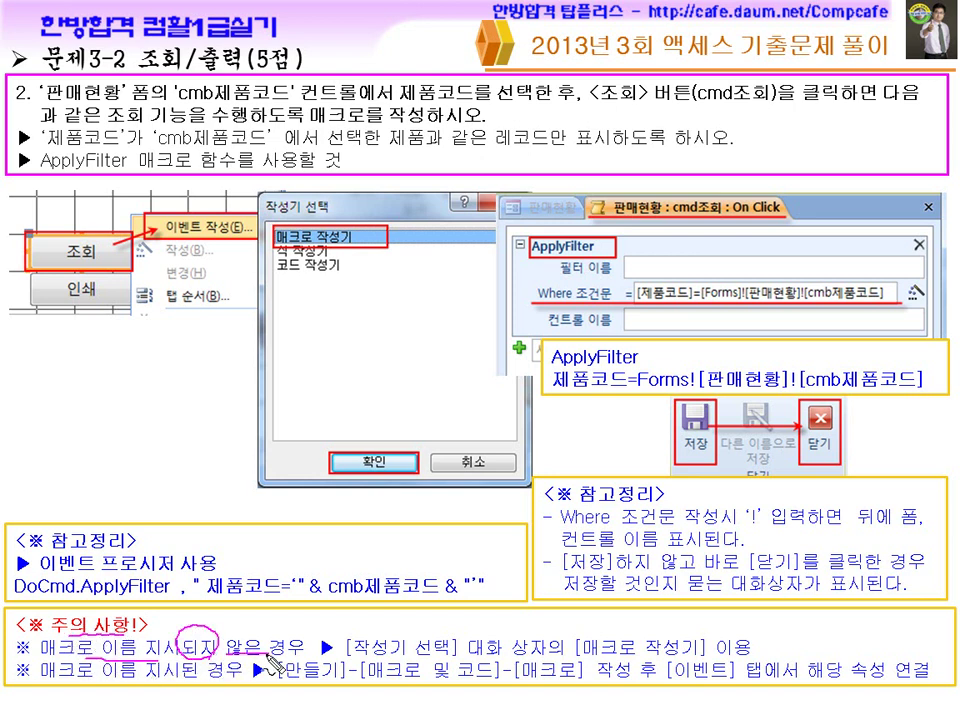
drag(166, 686, 222, 684)
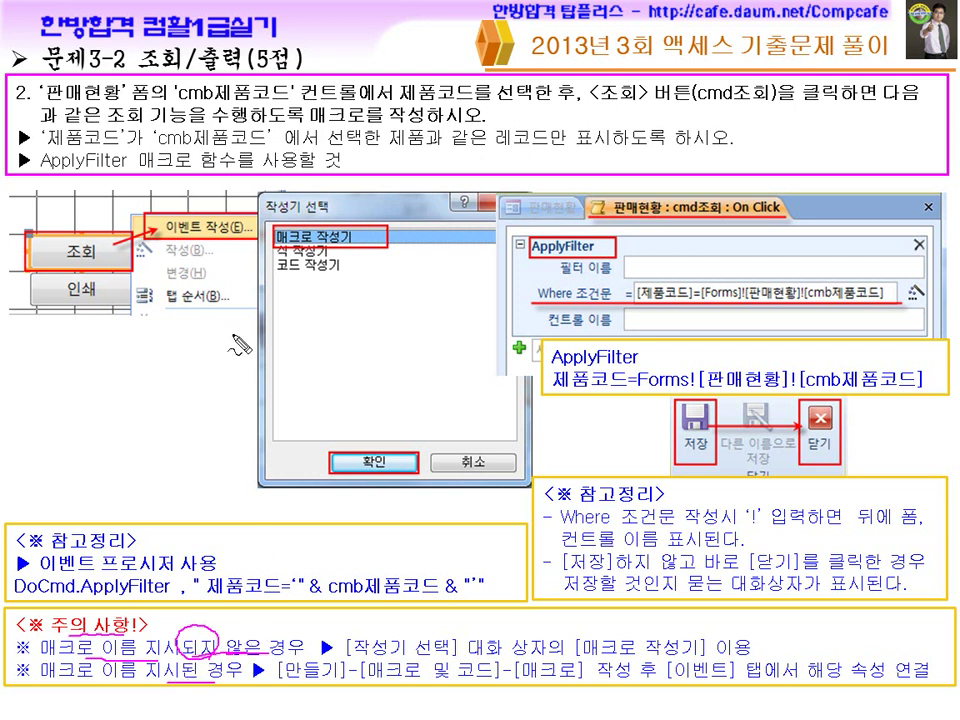
mouse_move(186, 252)
mouse_down()
mouse_move(218, 244)
mouse_move(185, 240)
mouse_up()
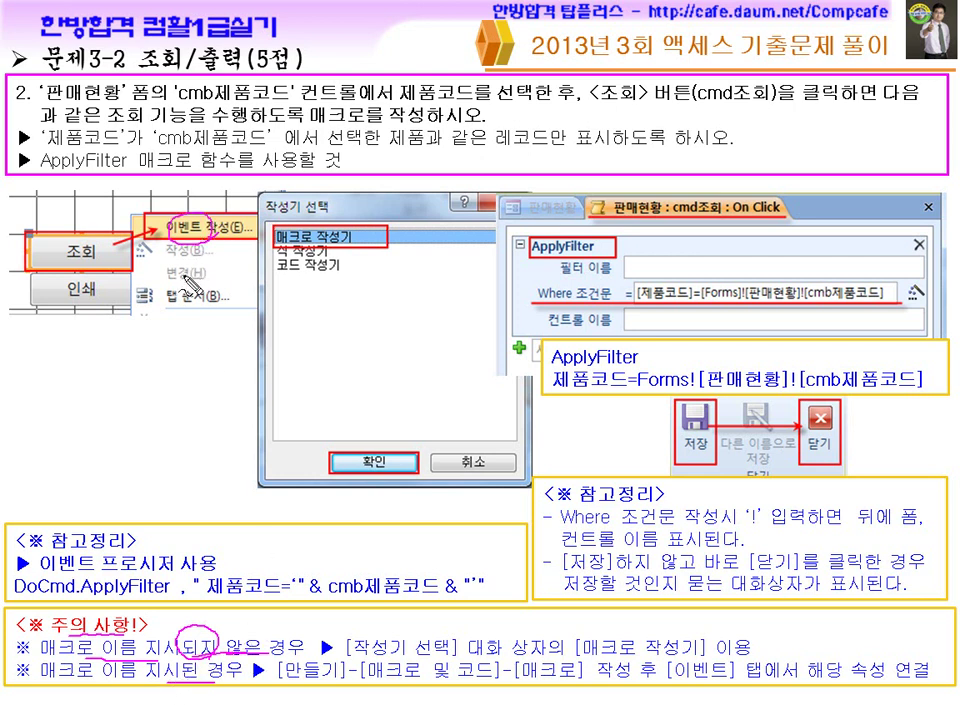
drag(103, 690, 152, 689)
mouse_move(307, 686)
mouse_down()
mouse_move(338, 672)
mouse_move(300, 685)
mouse_up()
drag(385, 690, 459, 693)
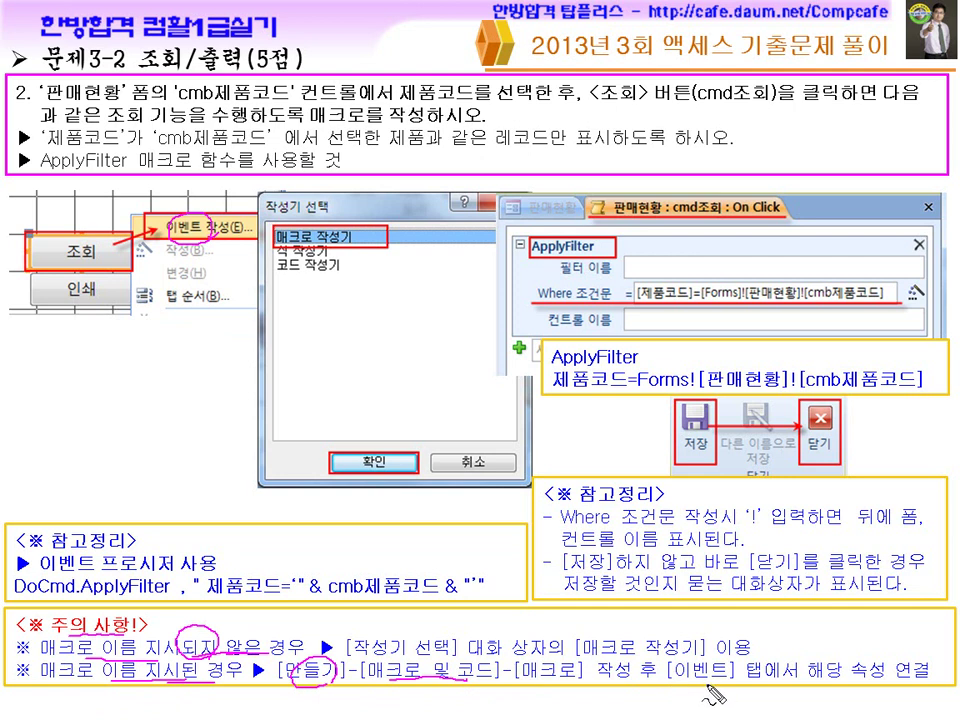
drag(810, 686, 888, 684)
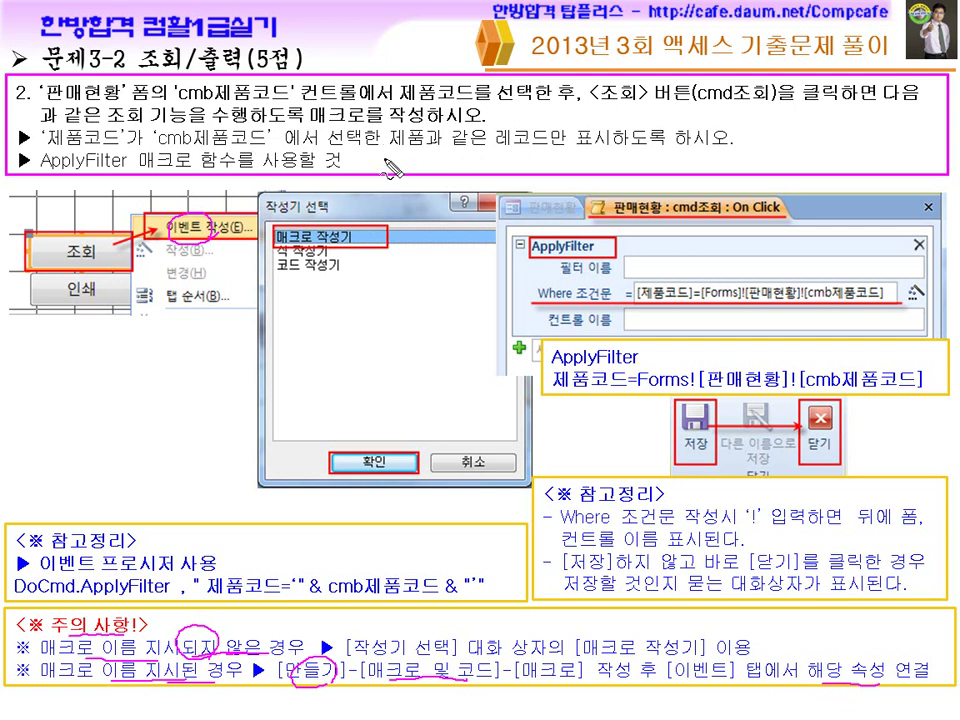
Mark the slide's 조회 button, 매크로 작성기, ApplyFilter and Where condition examples alongside the matching question text
mouse_move(205, 140)
mouse_down()
mouse_move(162, 165)
mouse_move(200, 138)
mouse_up()
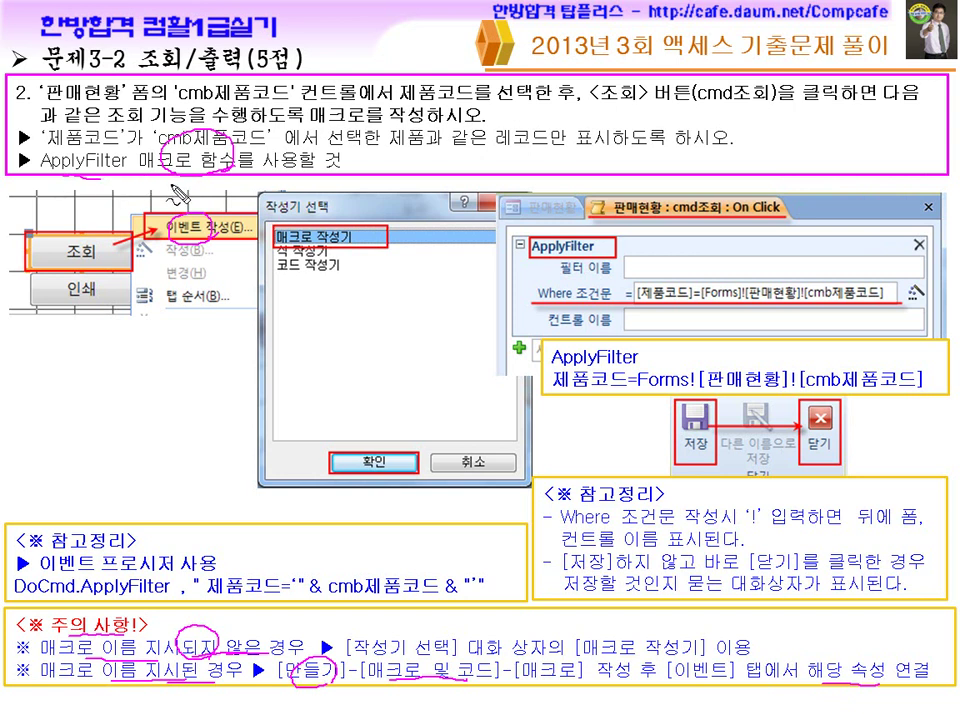
mouse_move(86, 264)
mouse_down()
mouse_move(188, 196)
mouse_move(212, 230)
mouse_up()
mouse_move(371, 238)
mouse_down()
mouse_move(356, 226)
mouse_move(379, 256)
mouse_up()
mouse_move(538, 262)
mouse_down()
mouse_move(610, 259)
mouse_move(568, 274)
mouse_up()
mouse_move(738, 324)
mouse_down()
mouse_move(695, 298)
mouse_move(704, 322)
mouse_up()
drag(58, 148, 230, 148)
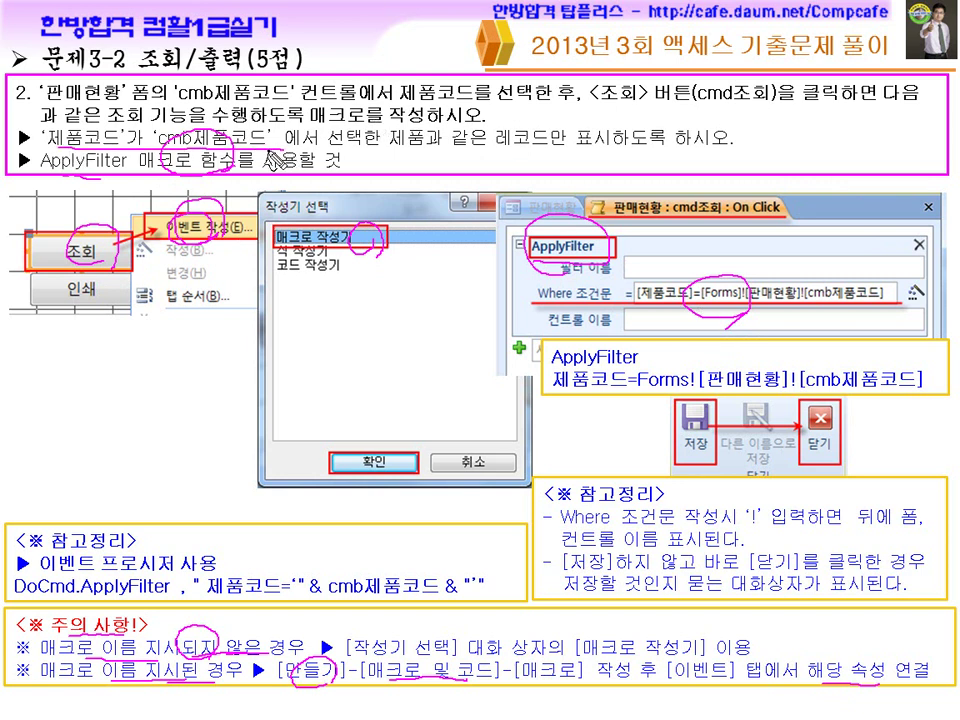
drag(400, 150, 496, 148)
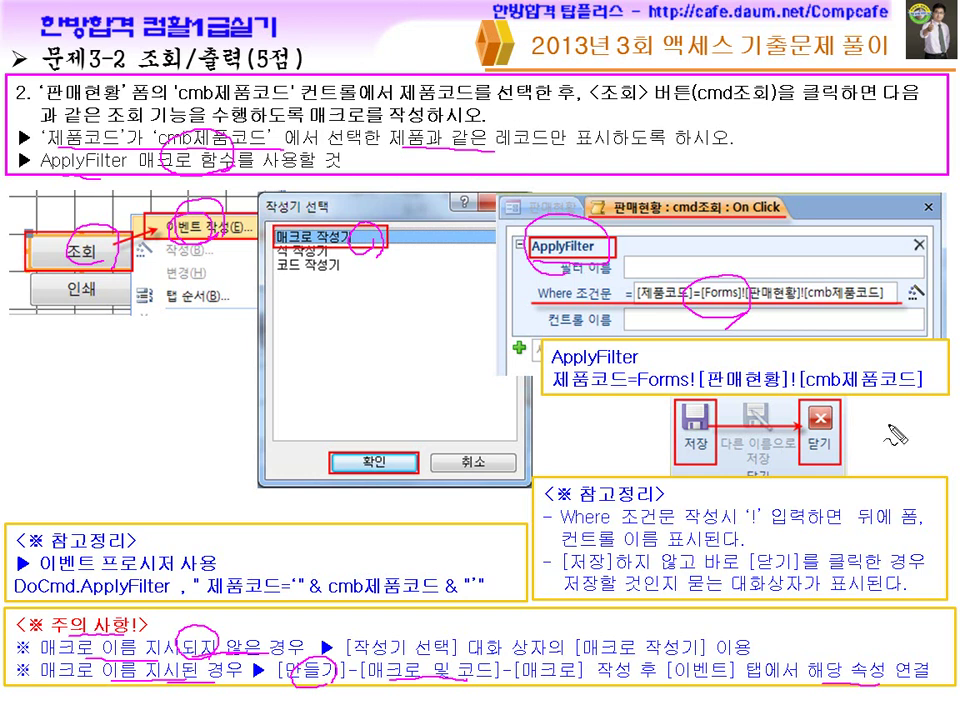
drag(786, 312, 763, 325)
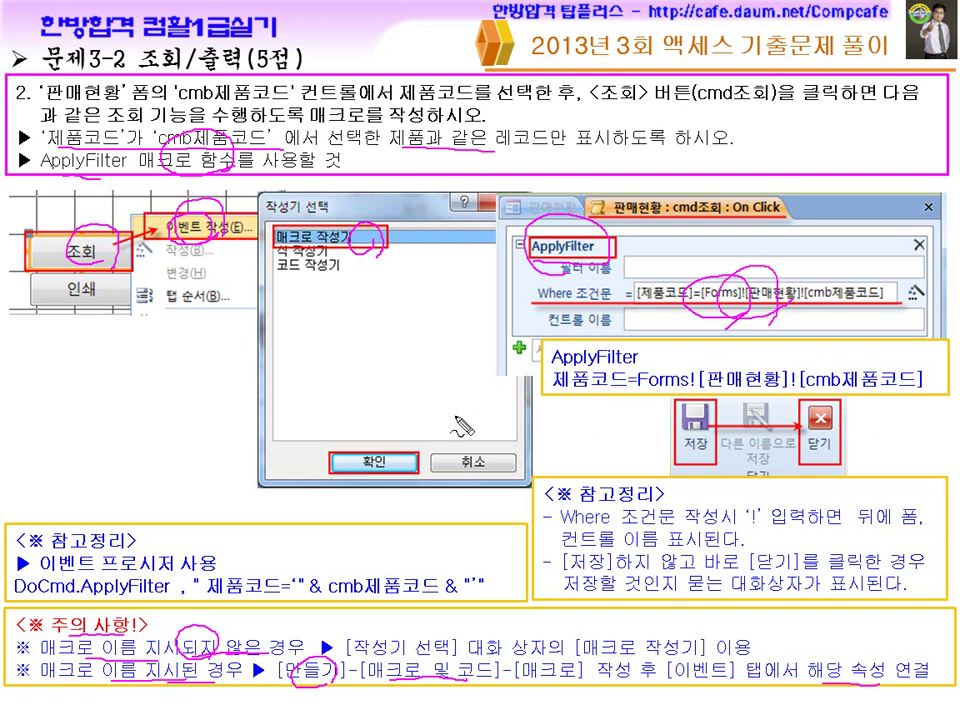
Mark the parts of the DoCmd.ApplyFilter event procedure alternative on the slide, then clear the pen marks
mouse_move(112, 563)
mouse_down()
mouse_move(187, 563)
mouse_move(232, 516)
mouse_up()
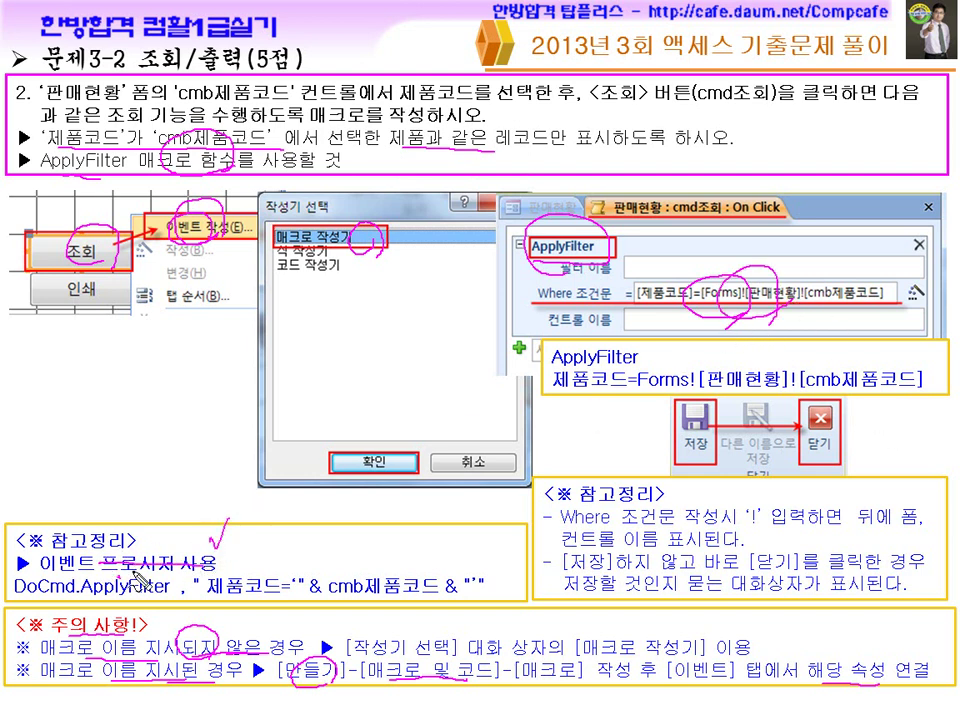
drag(16, 596, 118, 598)
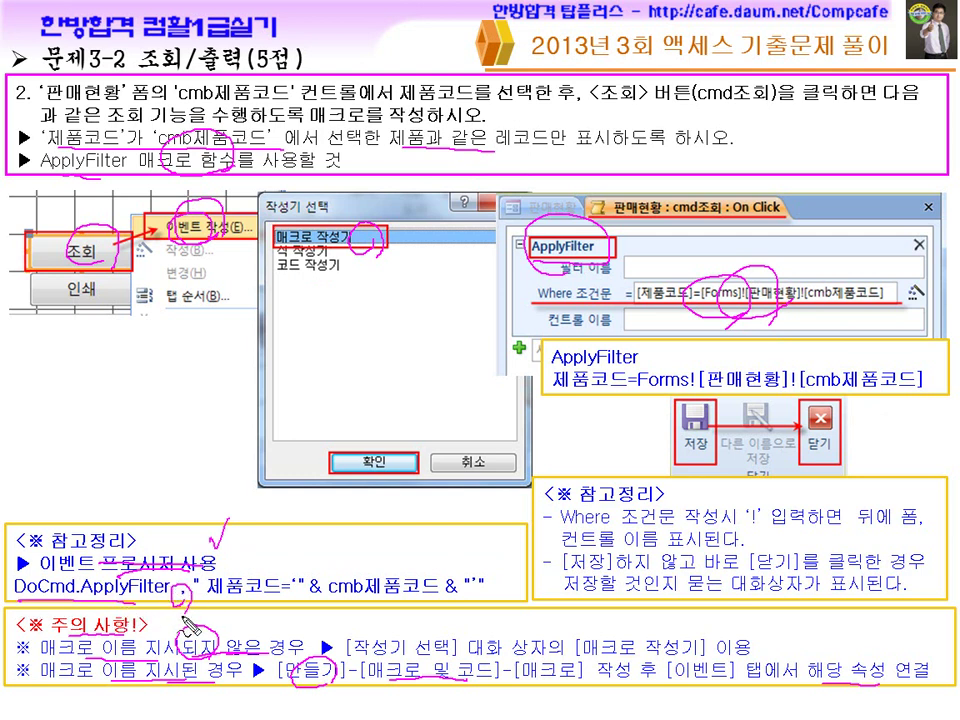
mouse_move(172, 586)
mouse_down()
mouse_move(186, 608)
mouse_move(291, 601)
mouse_up()
drag(354, 600, 457, 605)
drag(298, 590, 300, 588)
drag(476, 582, 478, 588)
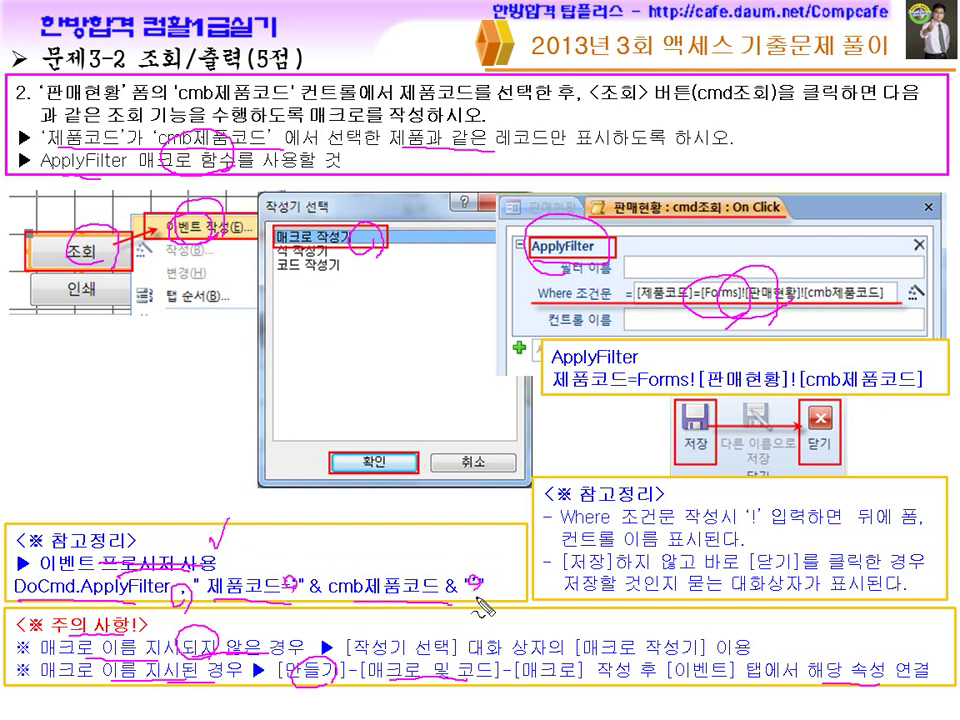
key(Escape)
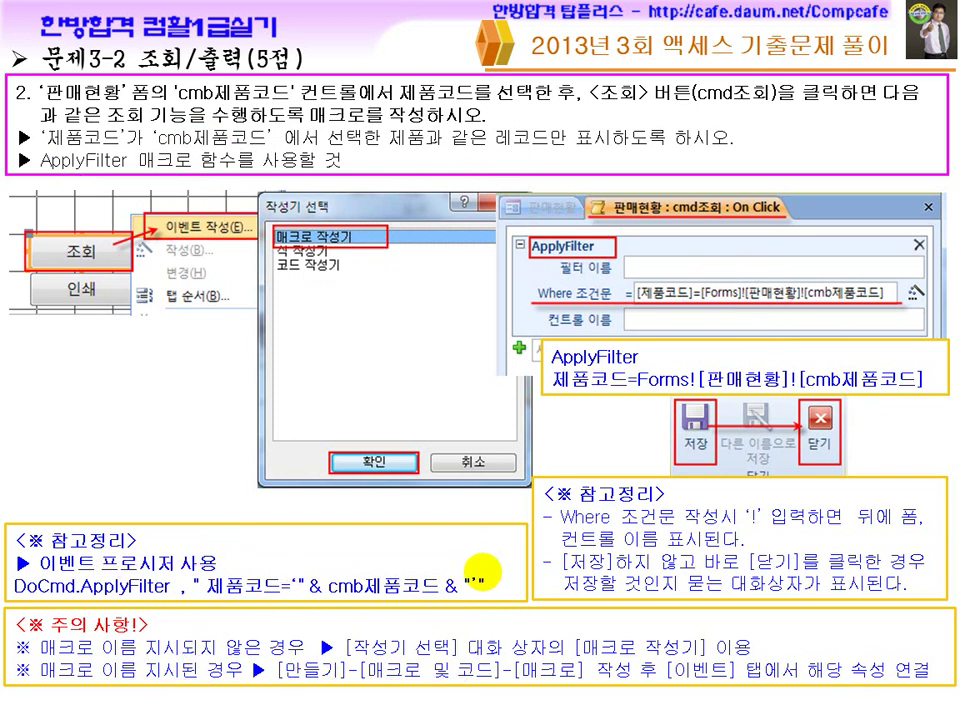
Switch back to Access, return the 판매현황 form to design view and open the 매크로 작성기 for the 조회 button's event
key(super)
click(518, 706)
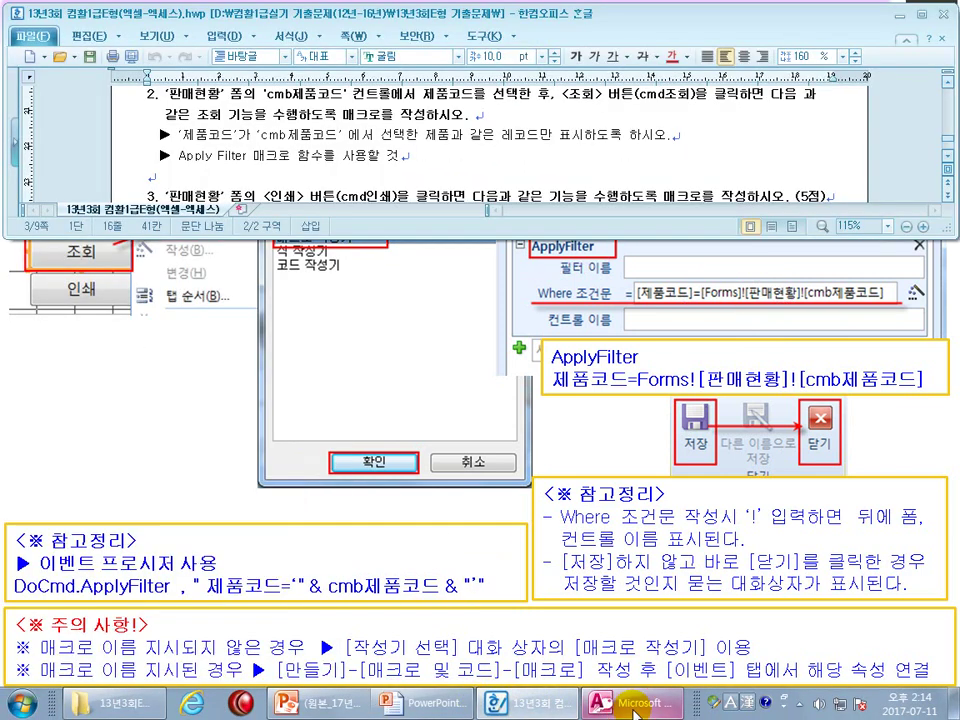
click(632, 711)
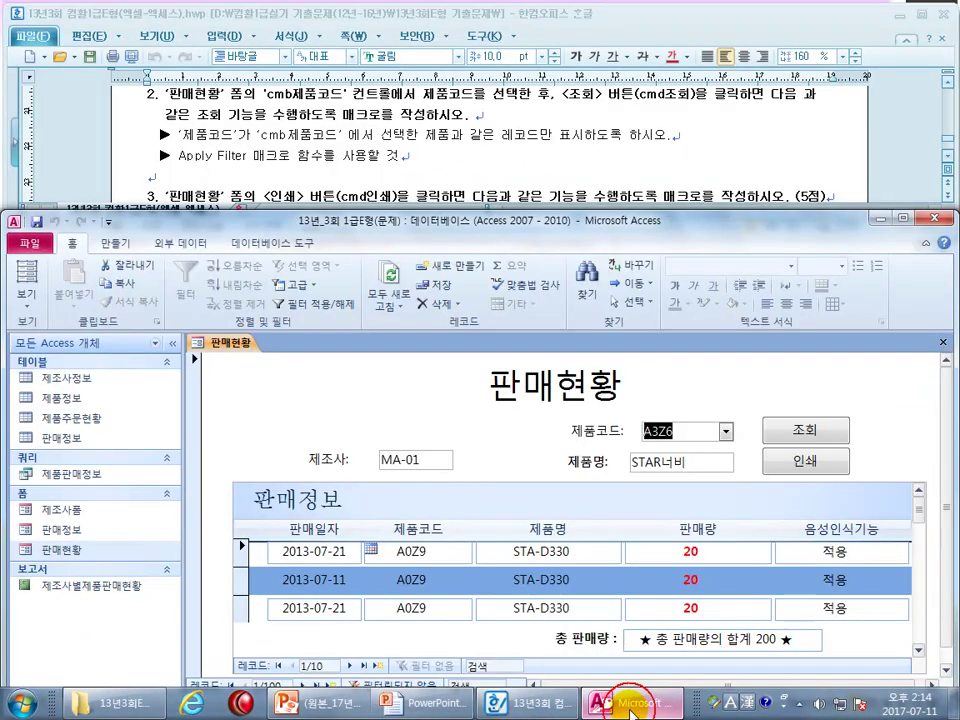
click(30, 298)
click(62, 516)
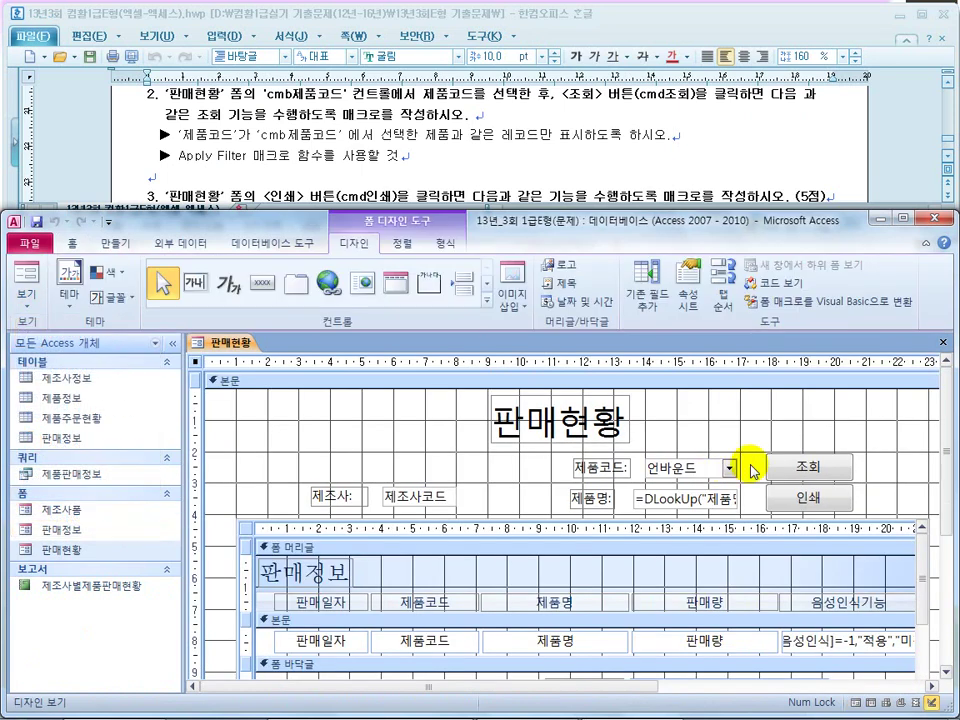
right_click(795, 470)
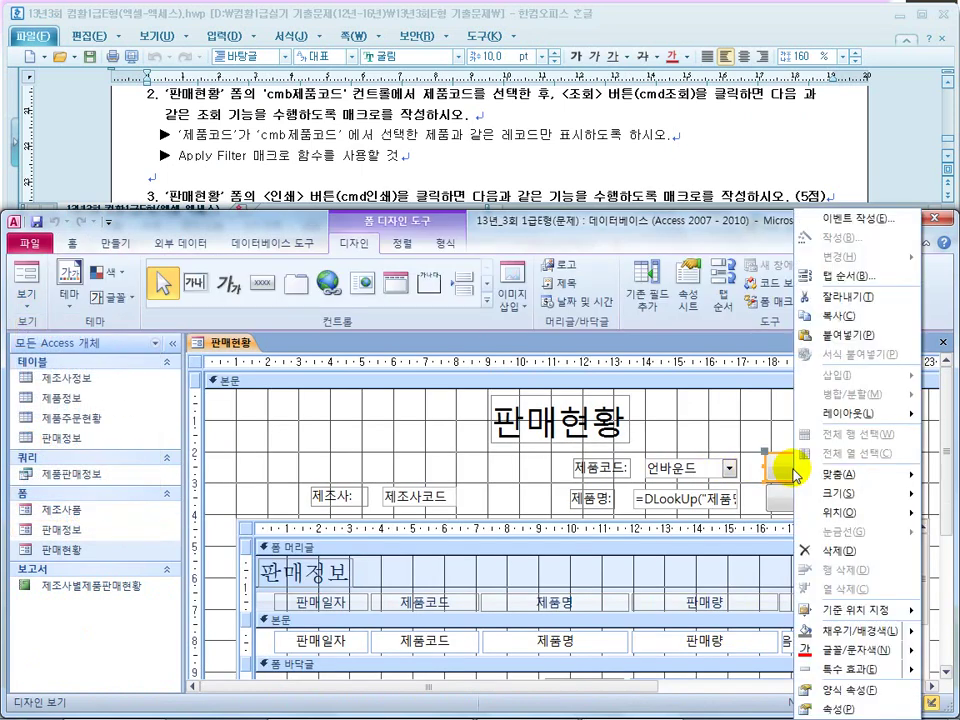
click(833, 221)
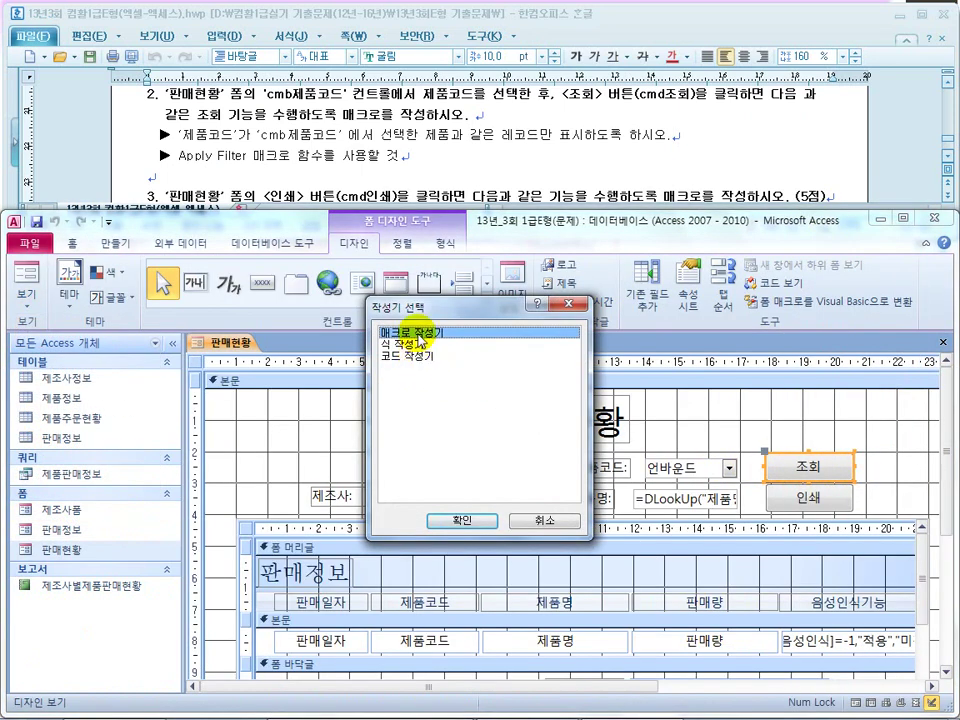
click(482, 520)
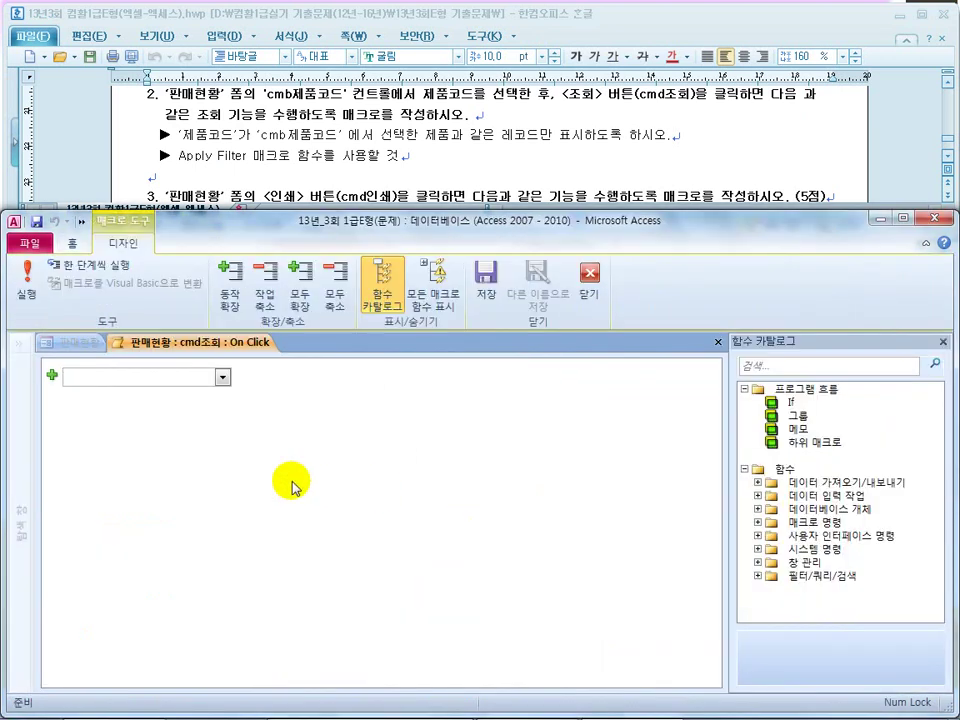
Add the ApplyFilter action to the 조회 button's macro and begin its Where condition with 제품코드=
click(223, 378)
text(apply)
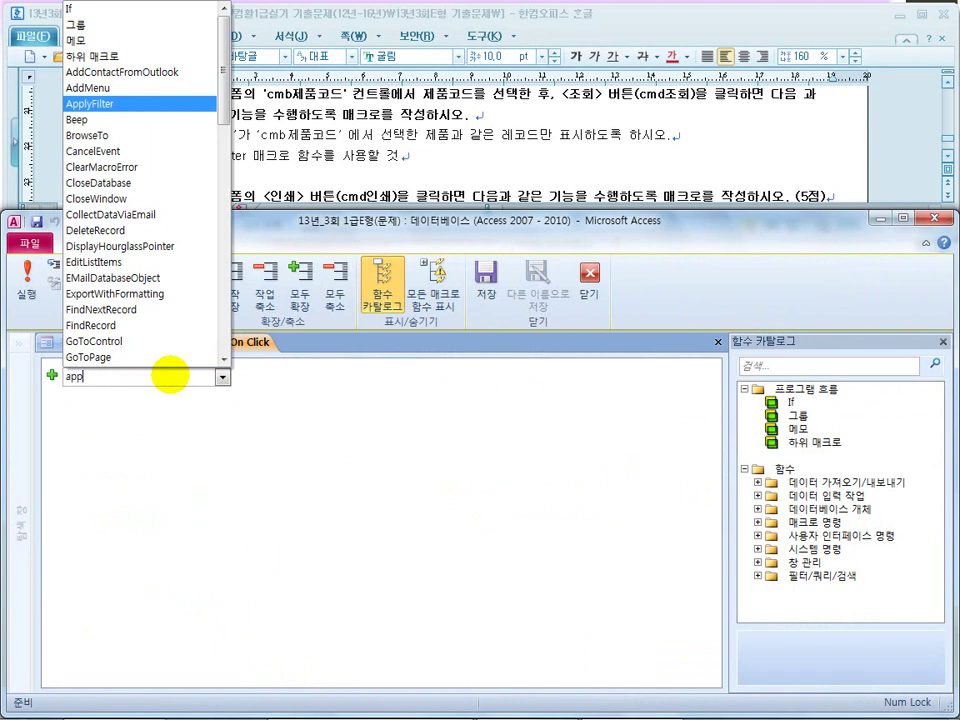
click(120, 103)
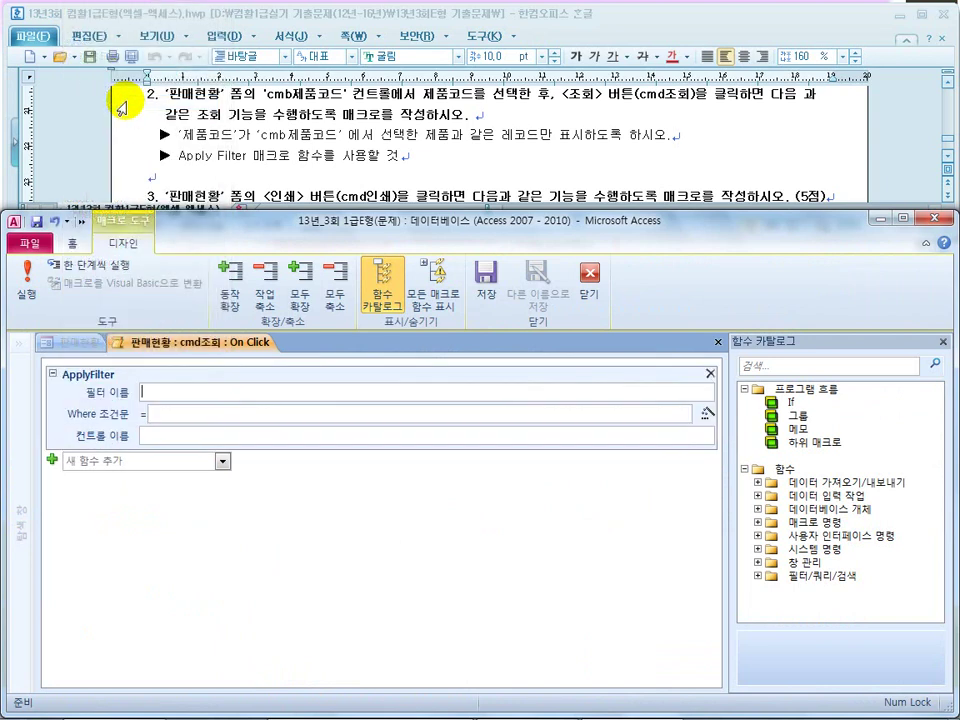
click(172, 415)
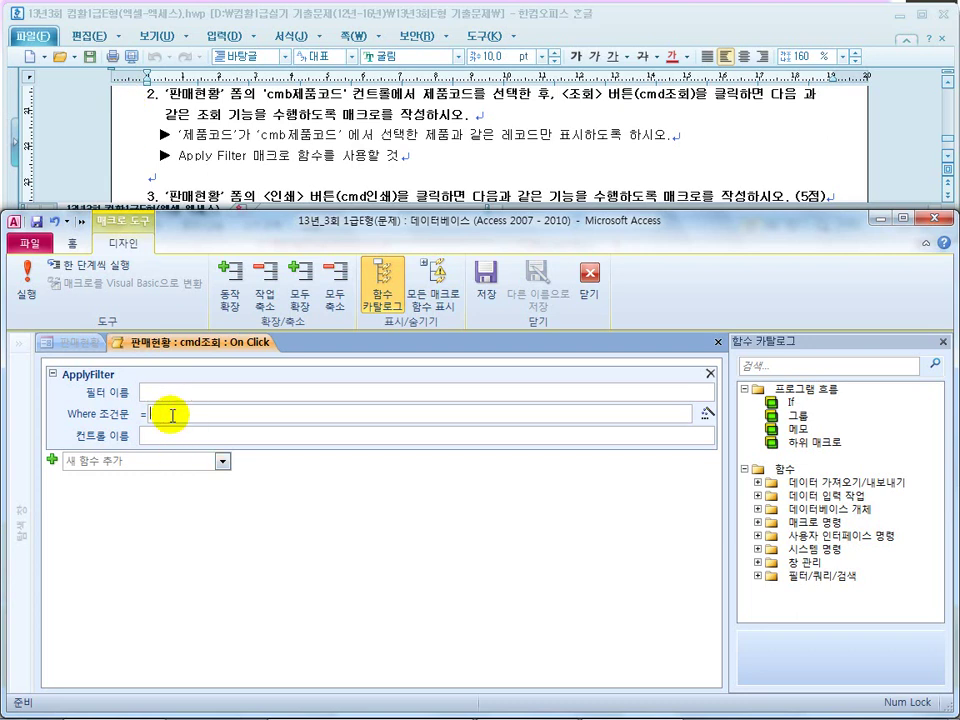
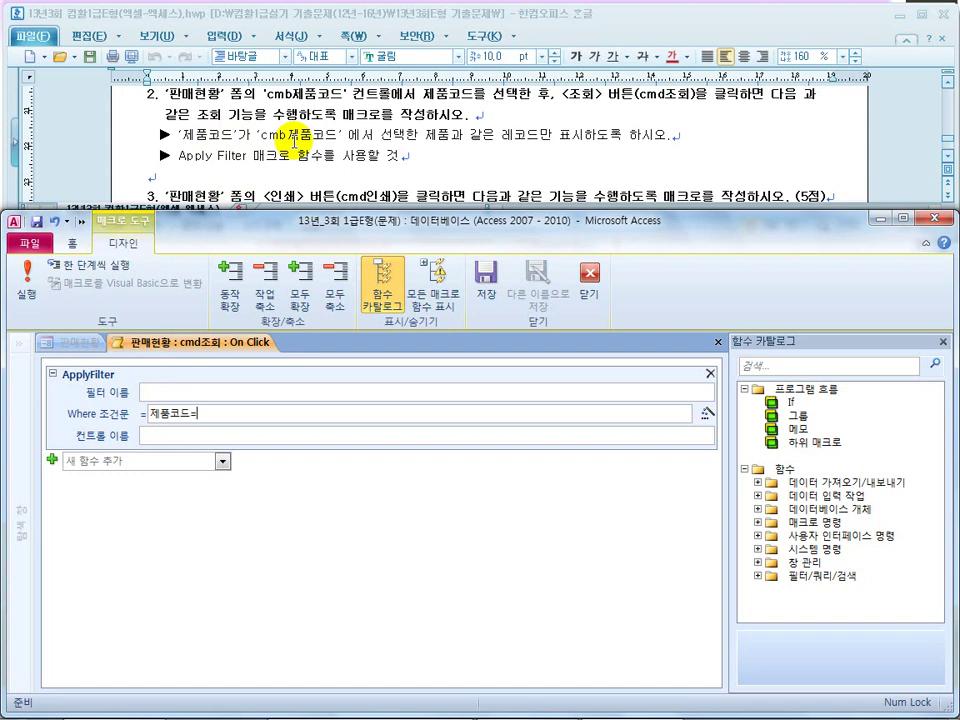
Switch to the PowerPoint slide for 문제3-2 and check how the Where condition refers to the cmb제품코드 control
key(alt)
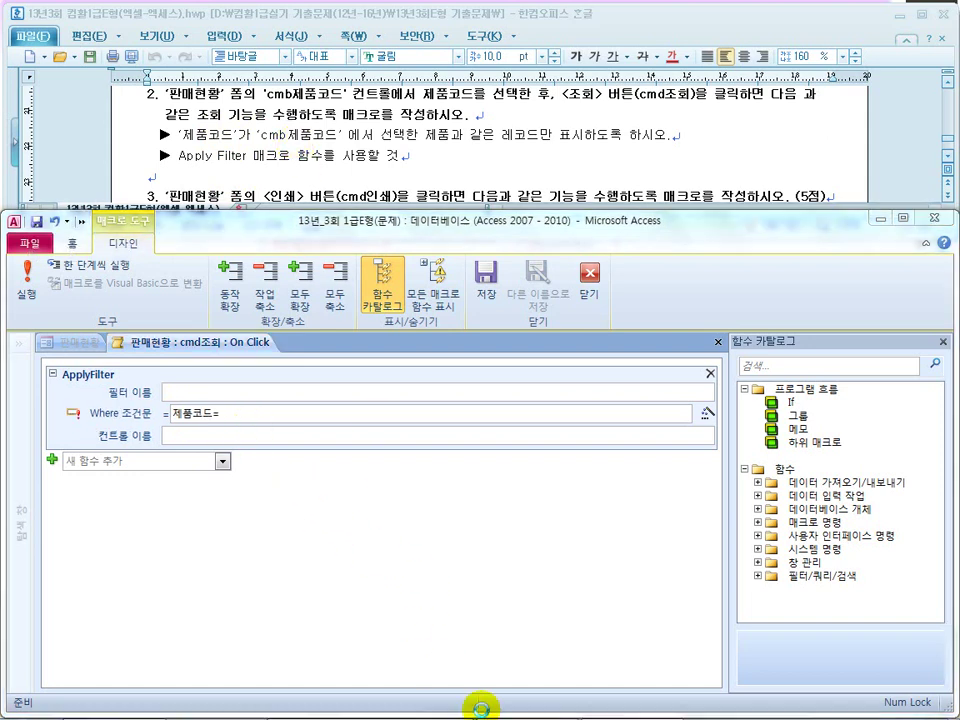
key(super)
click(440, 700)
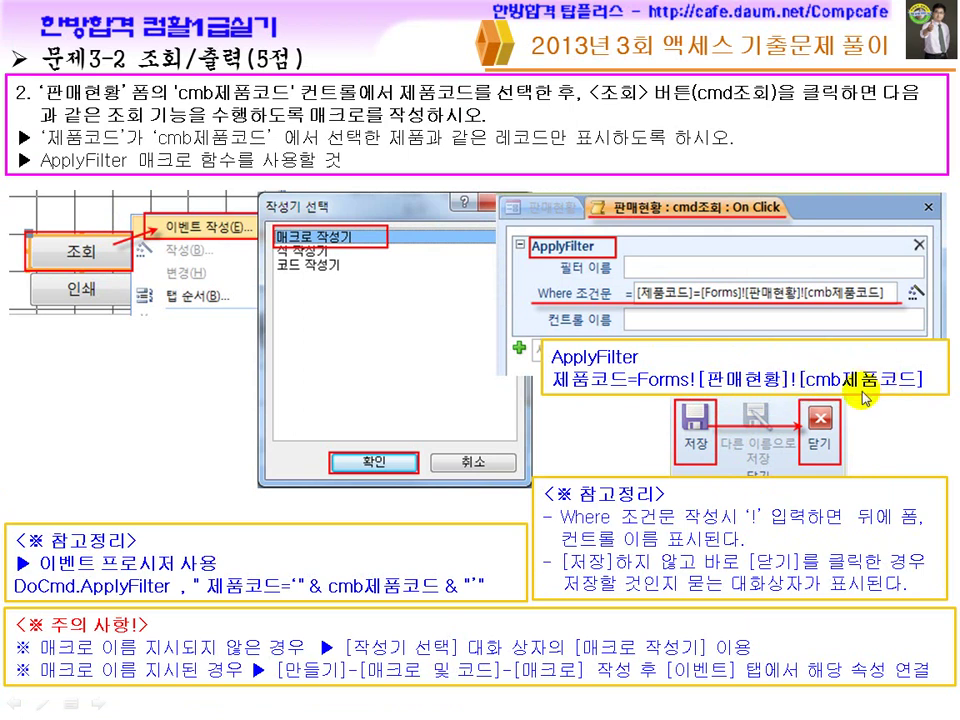
key(super)
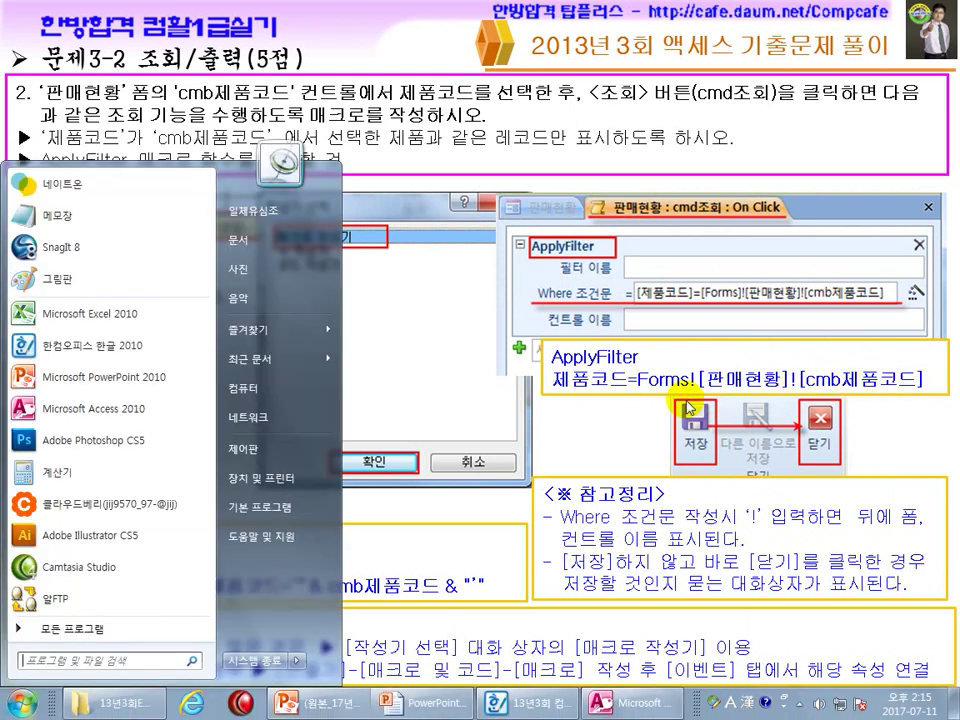
Switch back to Access and complete the ApplyFilter Where condition as 제품코드=forms![판매현황]![cmb제품코드]
click(541, 705)
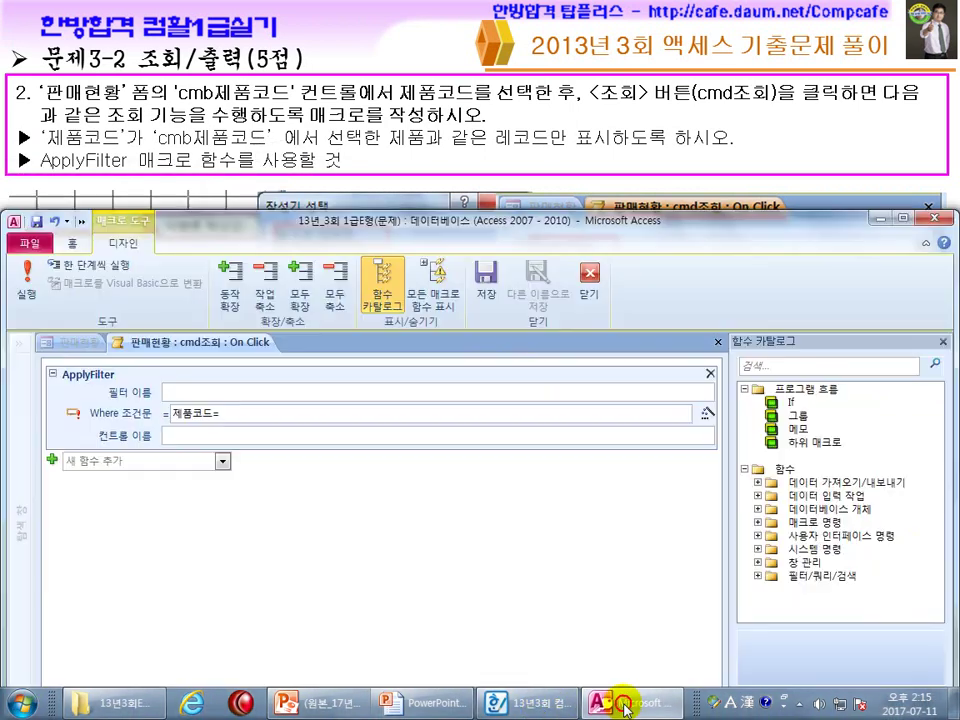
click(226, 412)
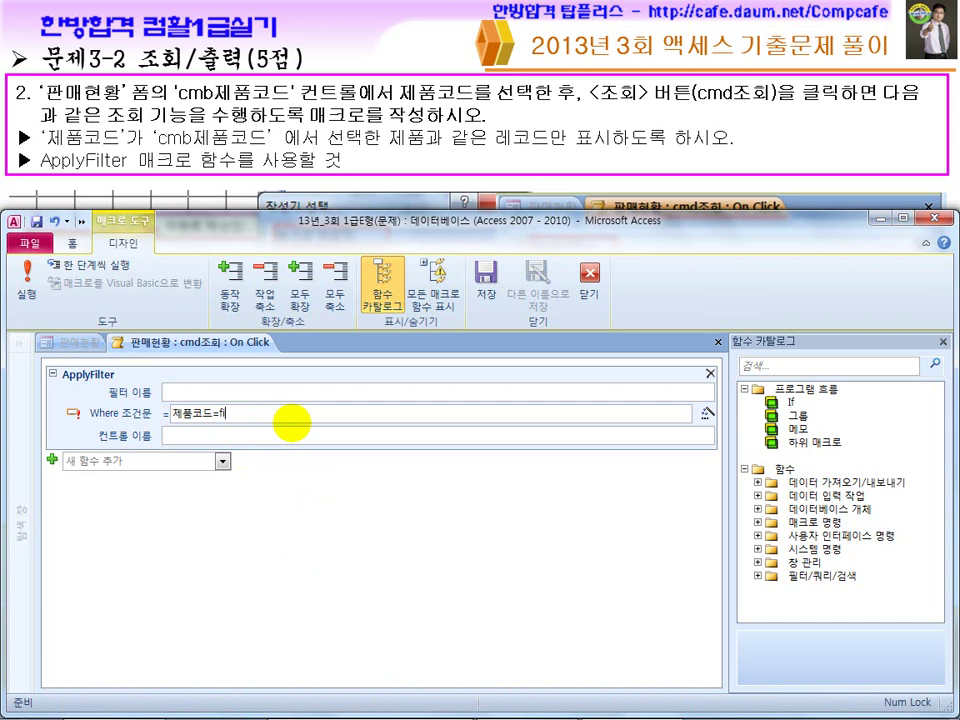
text(forms)
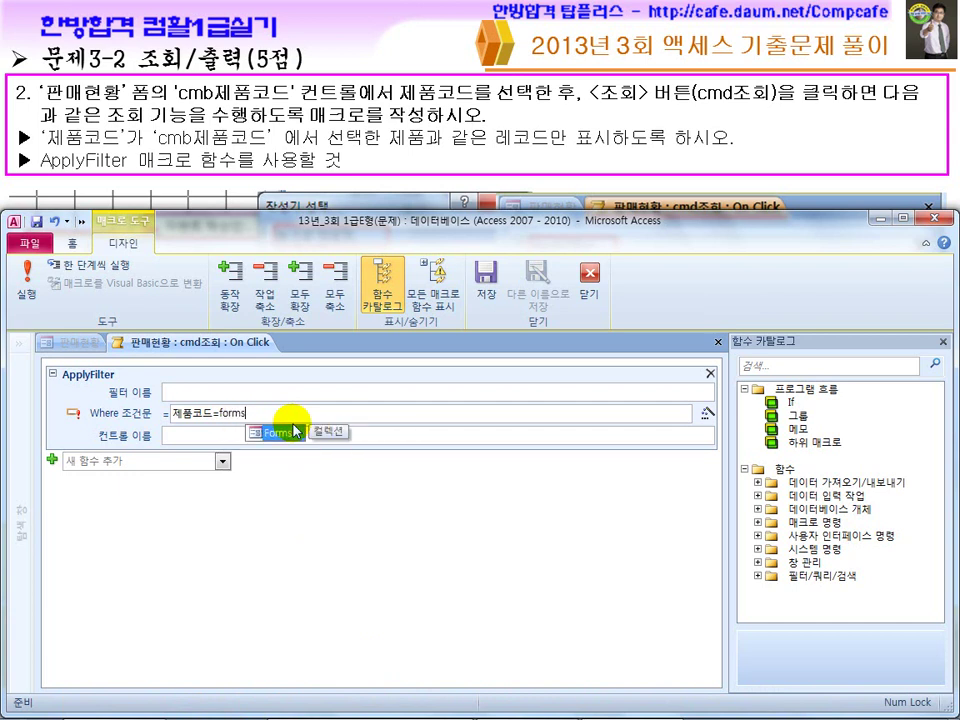
text(!)
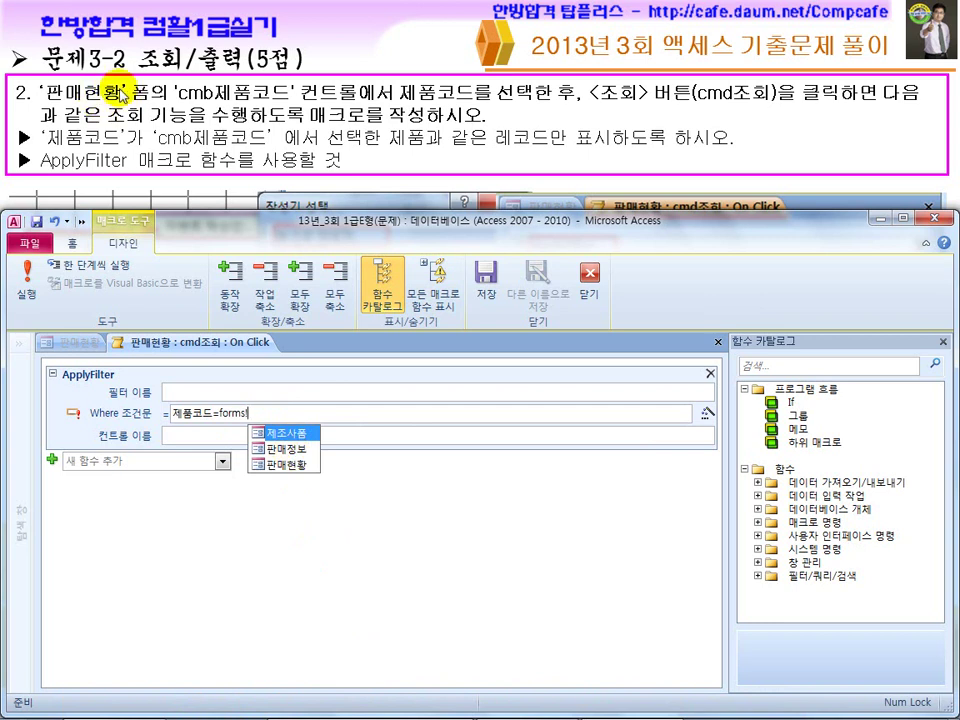
double_click(294, 466)
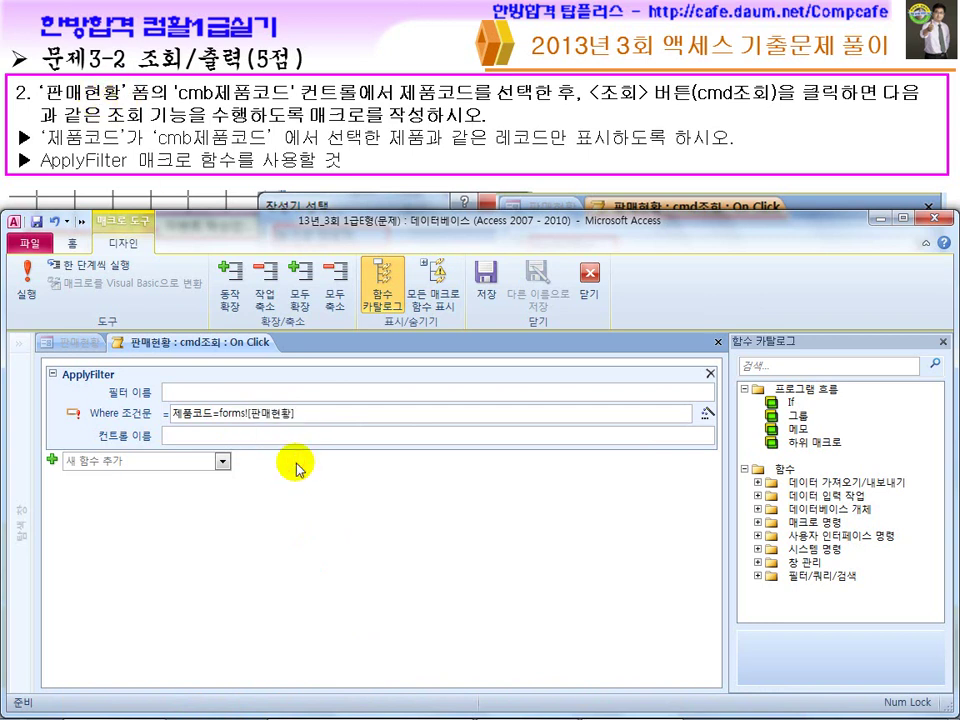
text(!)
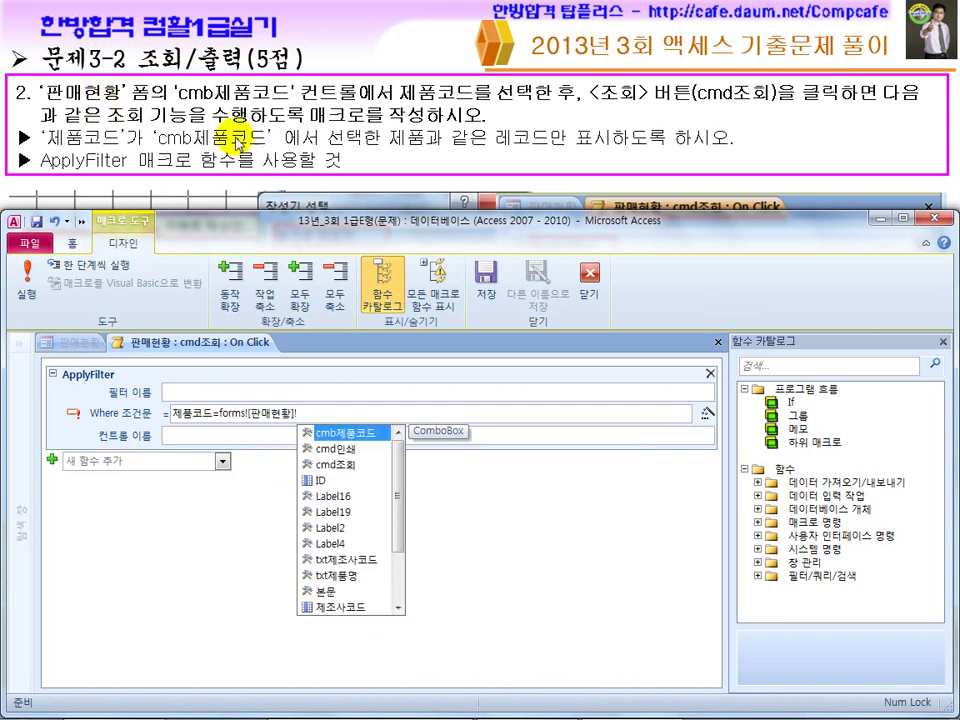
double_click(358, 435)
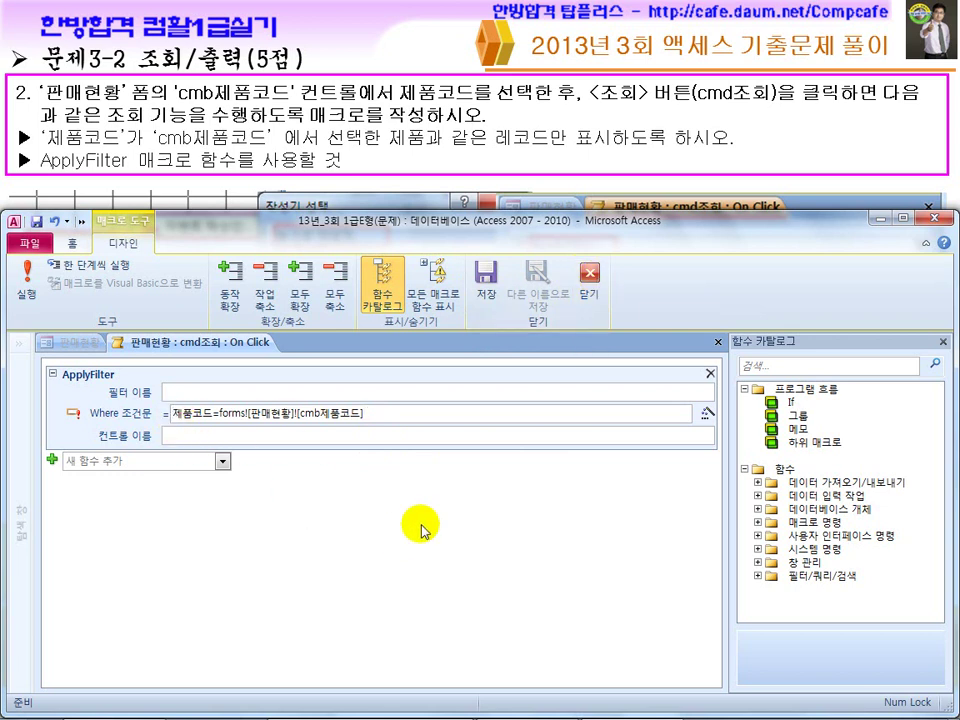
Underline forms in the Where condition and sketch the square bracket pairs with the pen, and clear the marks
key(ctrl+shift+d)
mouse_move(203, 516)
mouse_down()
mouse_move(188, 538)
mouse_move(203, 539)
mouse_up()
drag(258, 506, 258, 529)
drag(222, 422, 254, 420)
mouse_move(327, 509)
mouse_down()
mouse_move(309, 521)
mouse_move(327, 534)
mouse_up()
drag(380, 503, 394, 540)
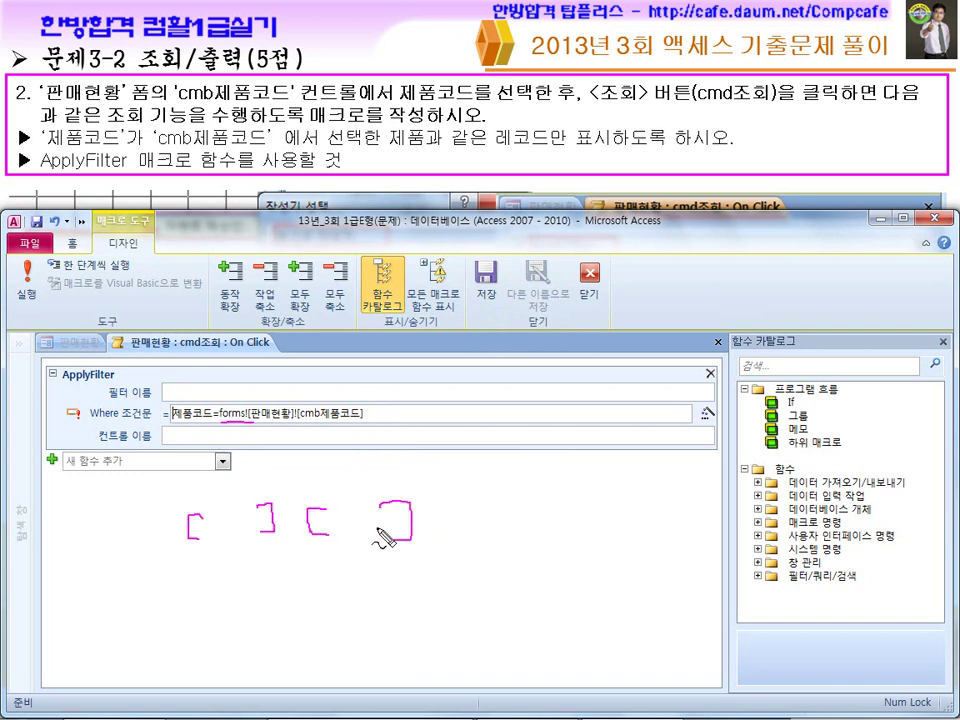
key(Escape)
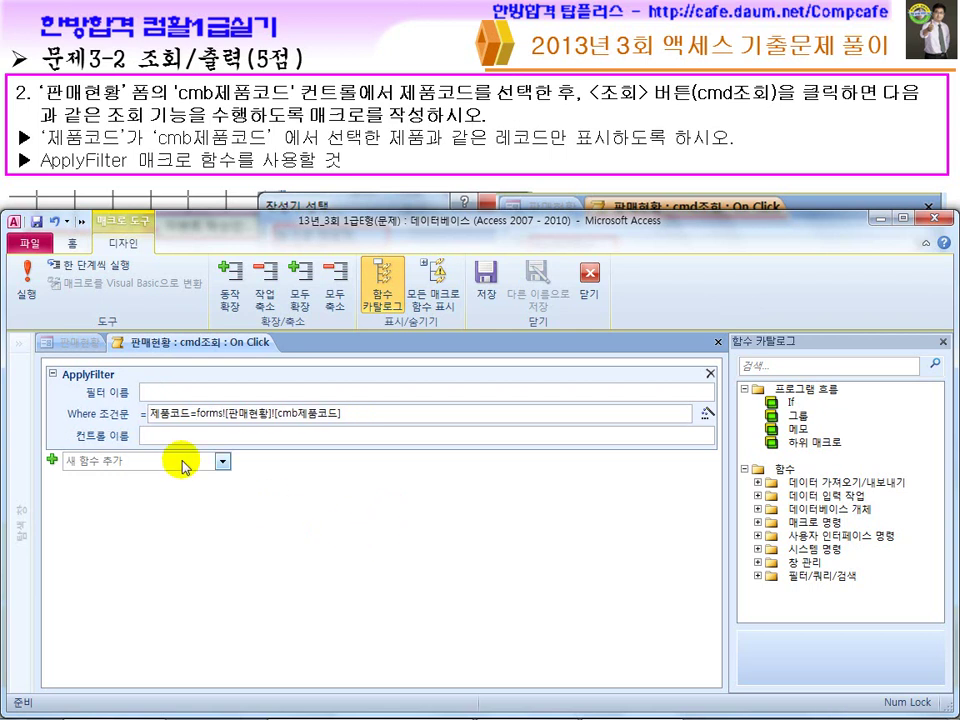
Close the 조회 button's macro and try the button in form view with 제품코드 A3Z6
click(589, 286)
click(25, 279)
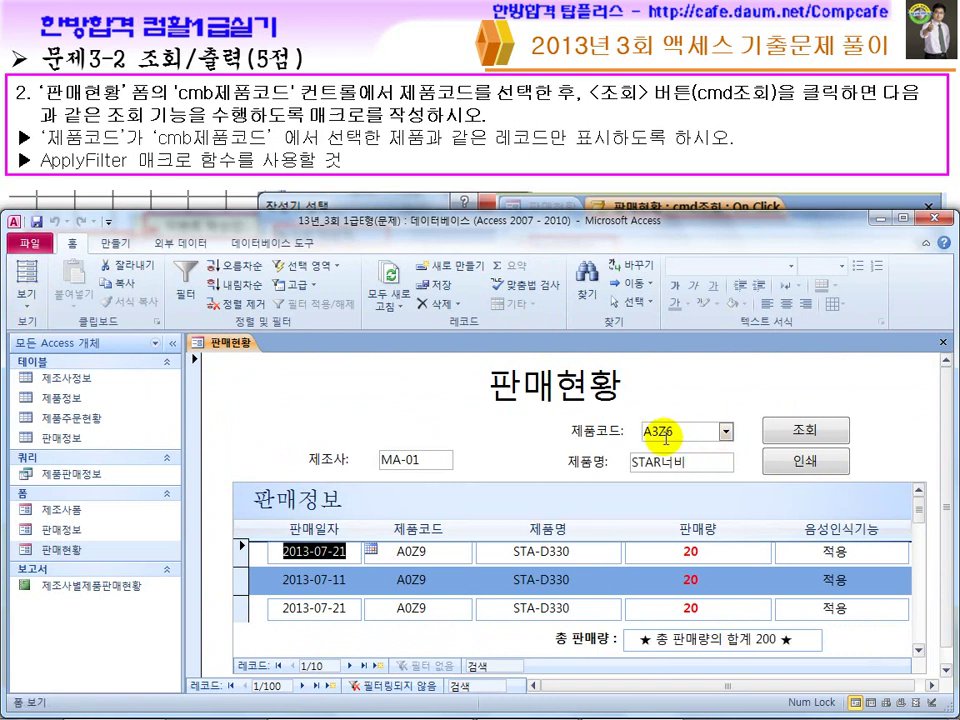
click(798, 438)
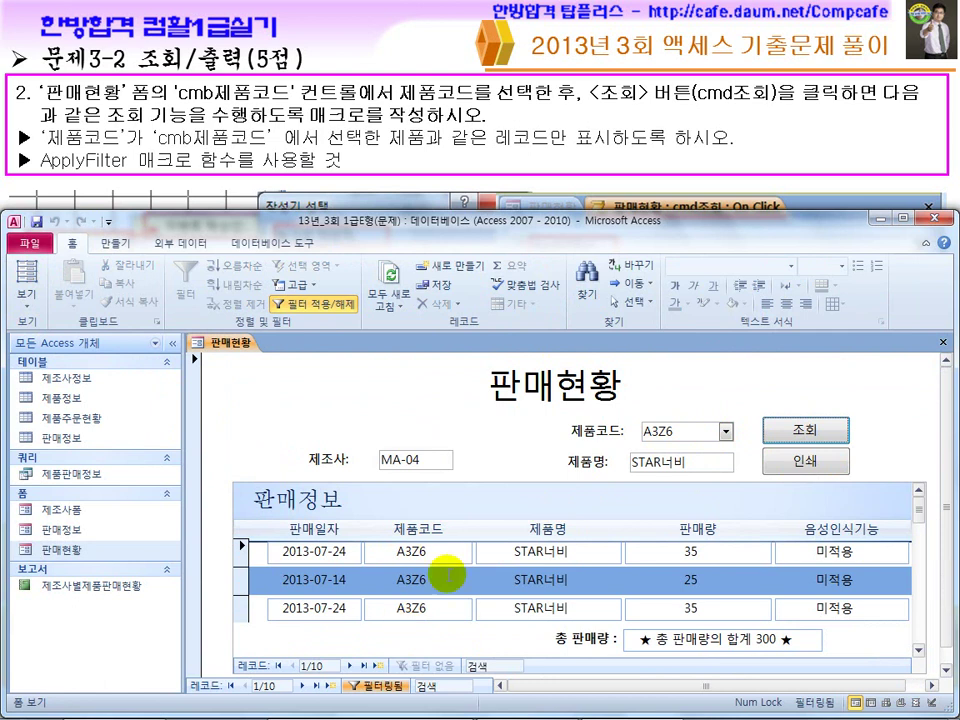
Test the 조회 filter with product codes A1Z8 and A6Z3, and return the 판매현황 form to design view
click(726, 431)
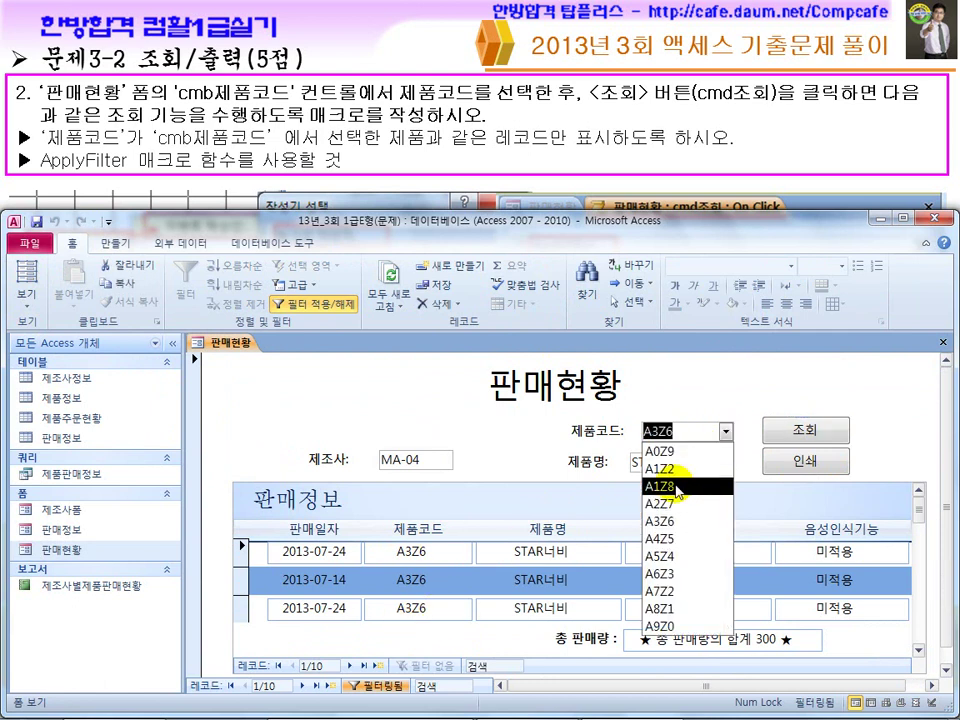
click(705, 487)
click(805, 430)
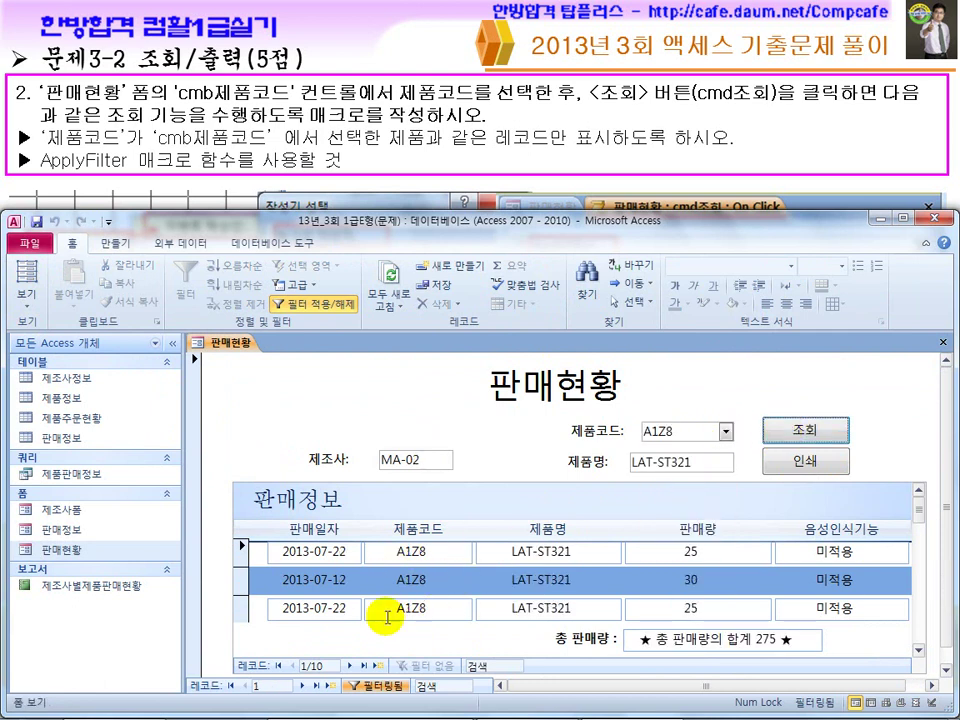
click(726, 431)
click(680, 575)
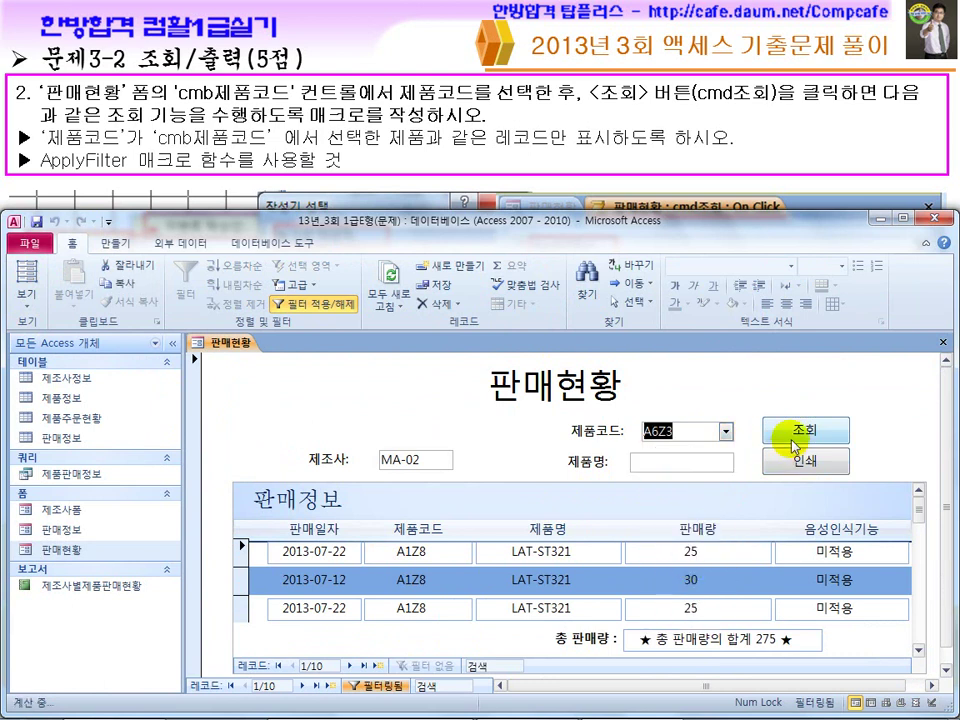
click(805, 432)
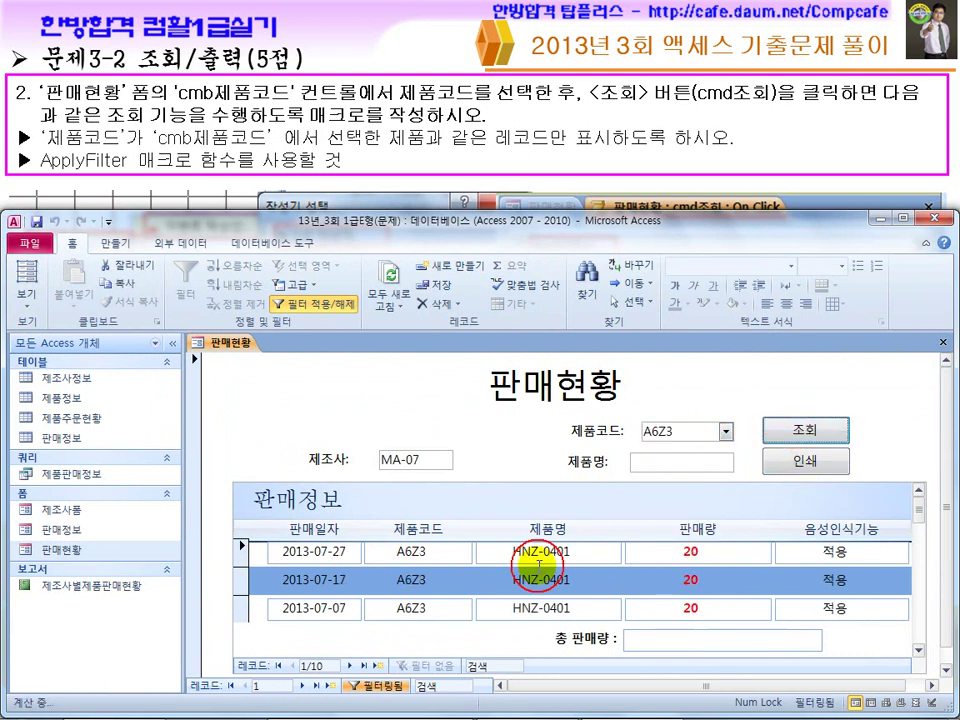
click(26, 292)
click(70, 516)
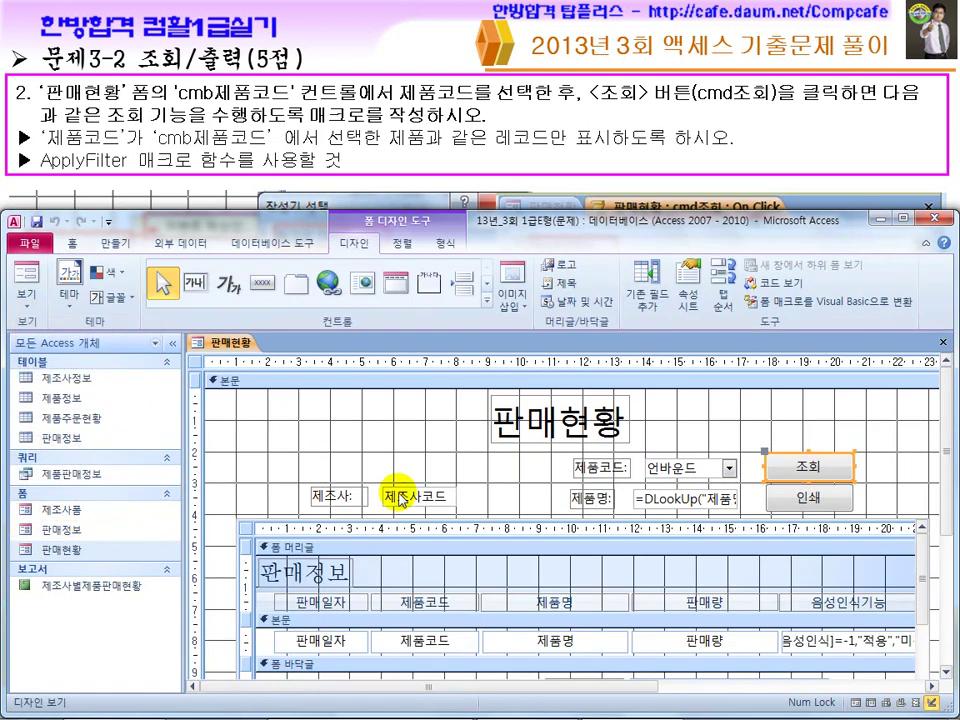
Switch to the Hangul exam document and highlight the macro function wording in the Apply Filter requirement of question 2
key(super)
click(538, 705)
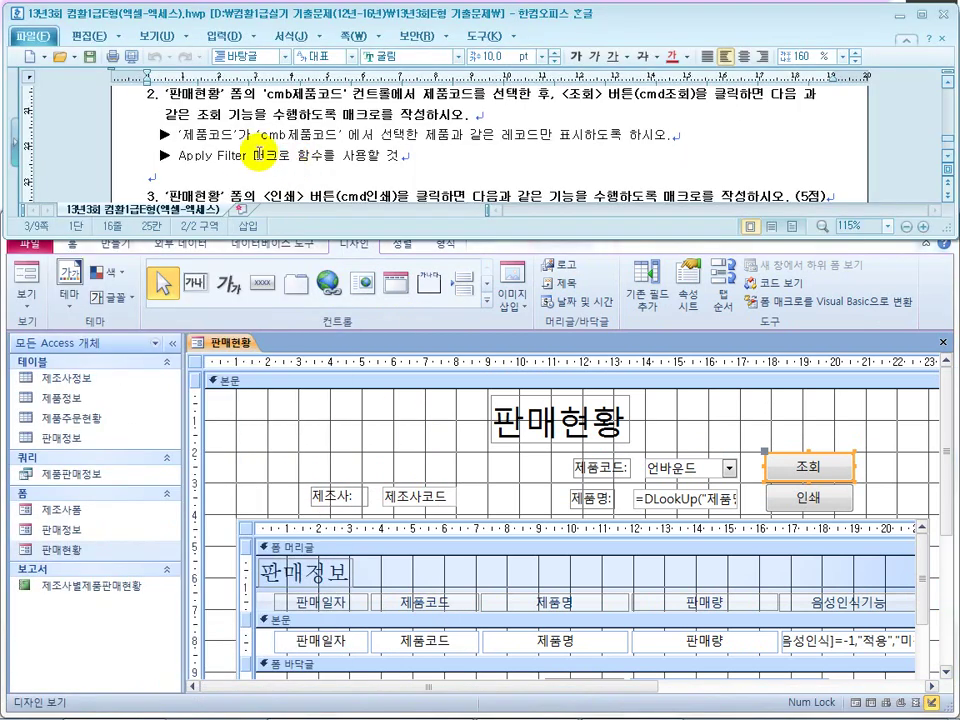
drag(245, 156, 363, 155)
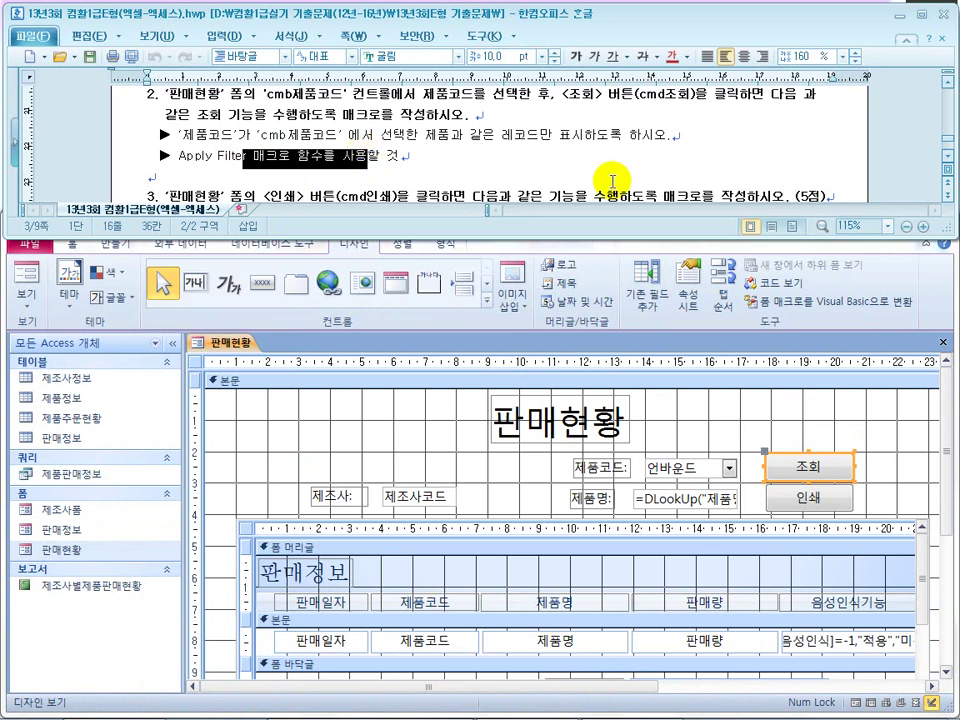
Read task 3 in the document, covering the 인쇄 button (cmd인쇄) on the 판매현황 form and the report it must open
click(947, 158)
click(947, 158)
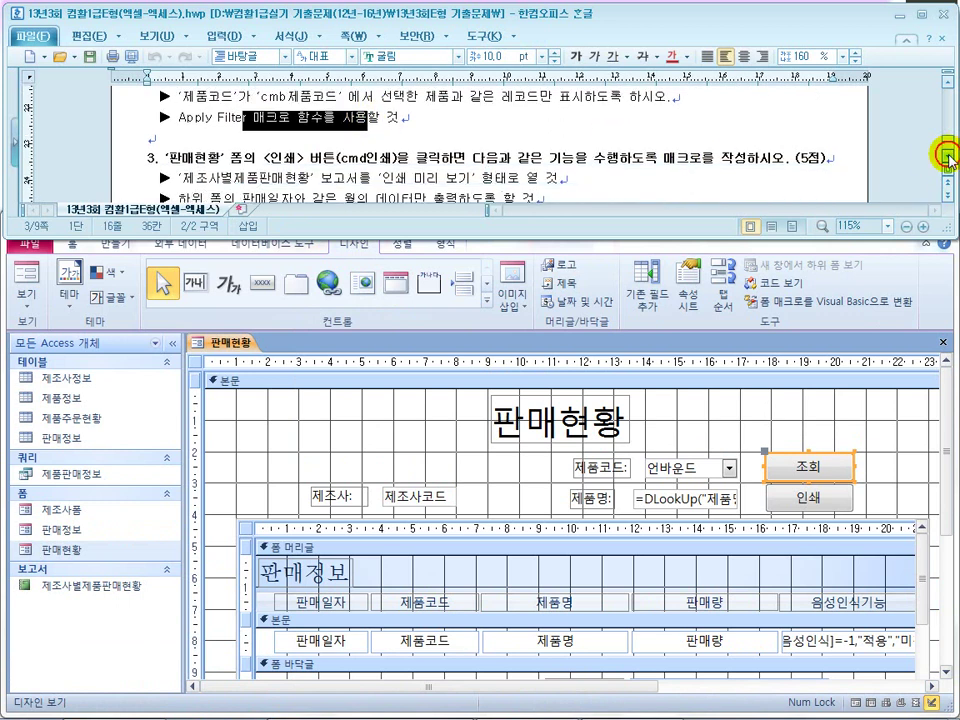
click(947, 158)
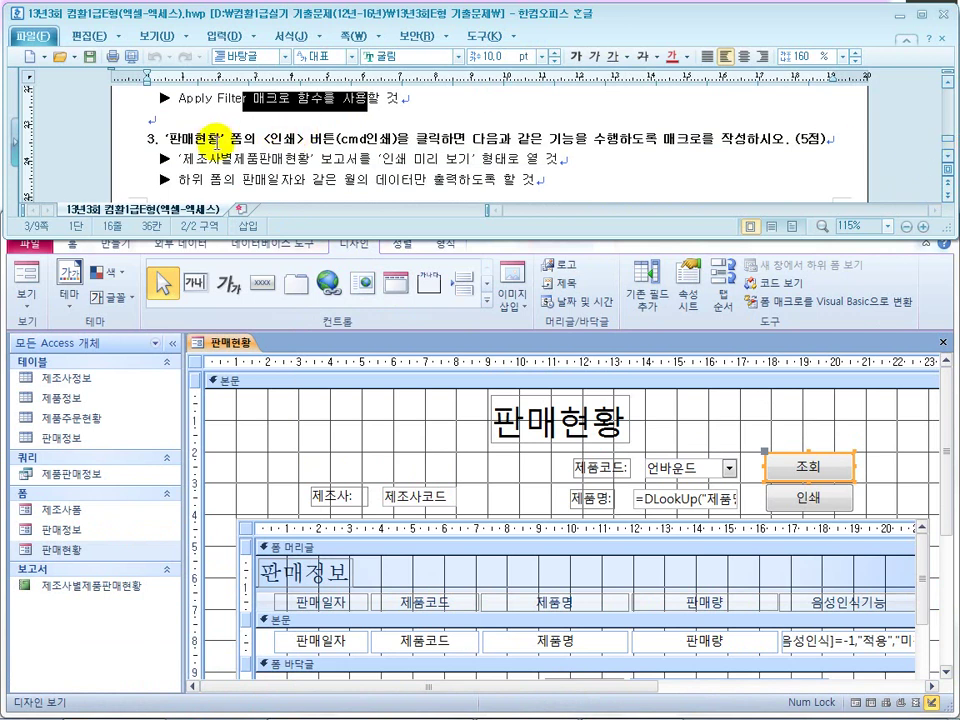
drag(213, 142, 449, 137)
click(800, 498)
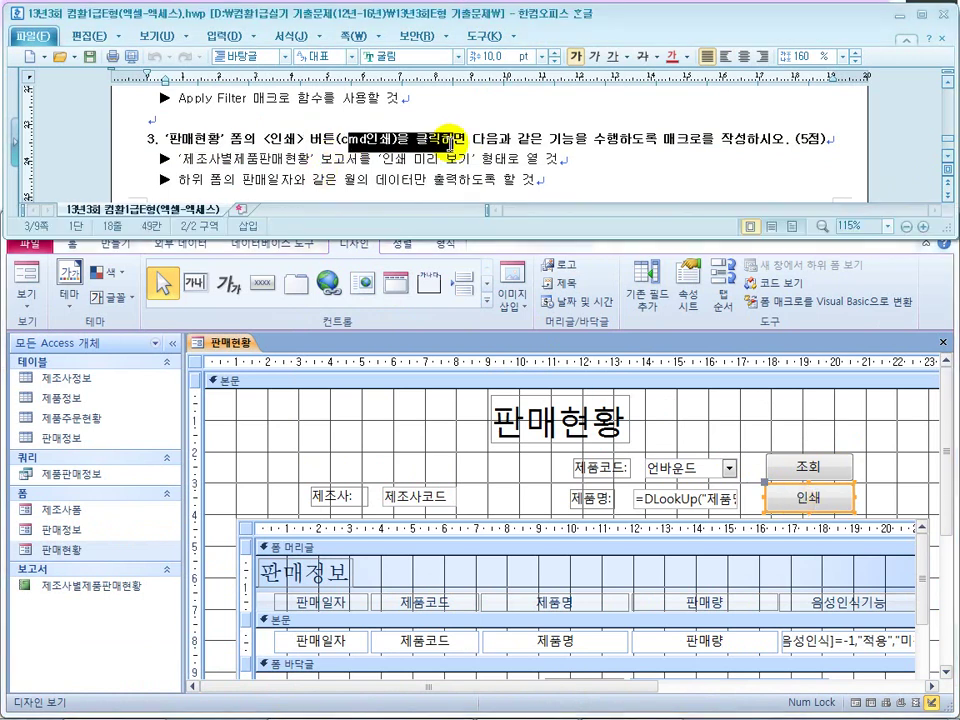
drag(720, 138, 659, 141)
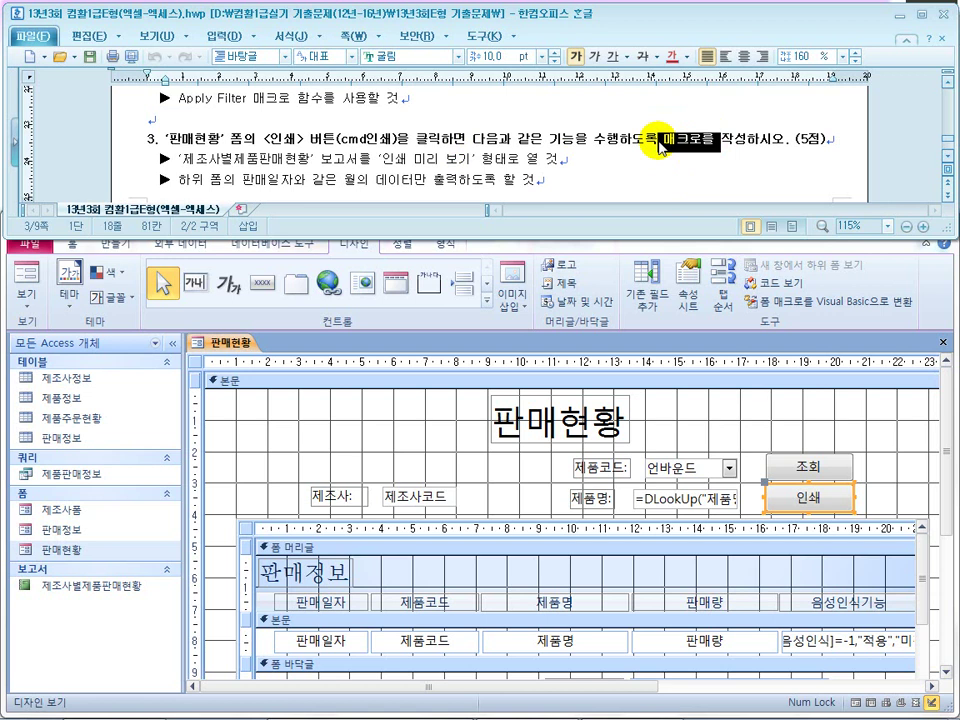
drag(247, 160, 318, 163)
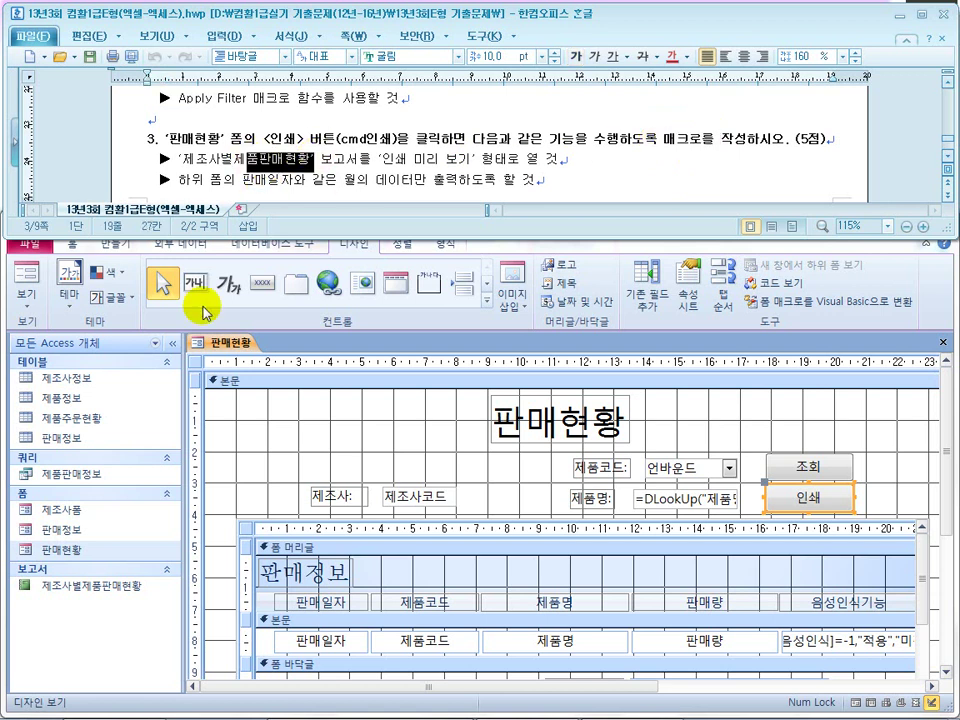
drag(392, 160, 477, 163)
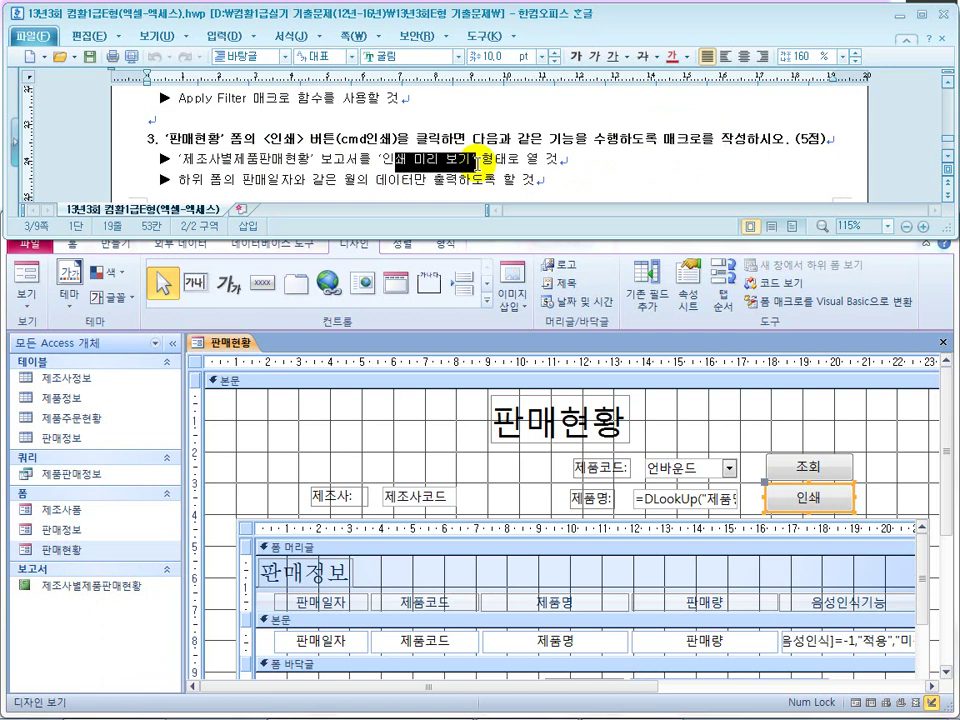
Open the macro builder for the click event of the 인쇄 button on the 판매현황 form
click(376, 321)
click(112, 246)
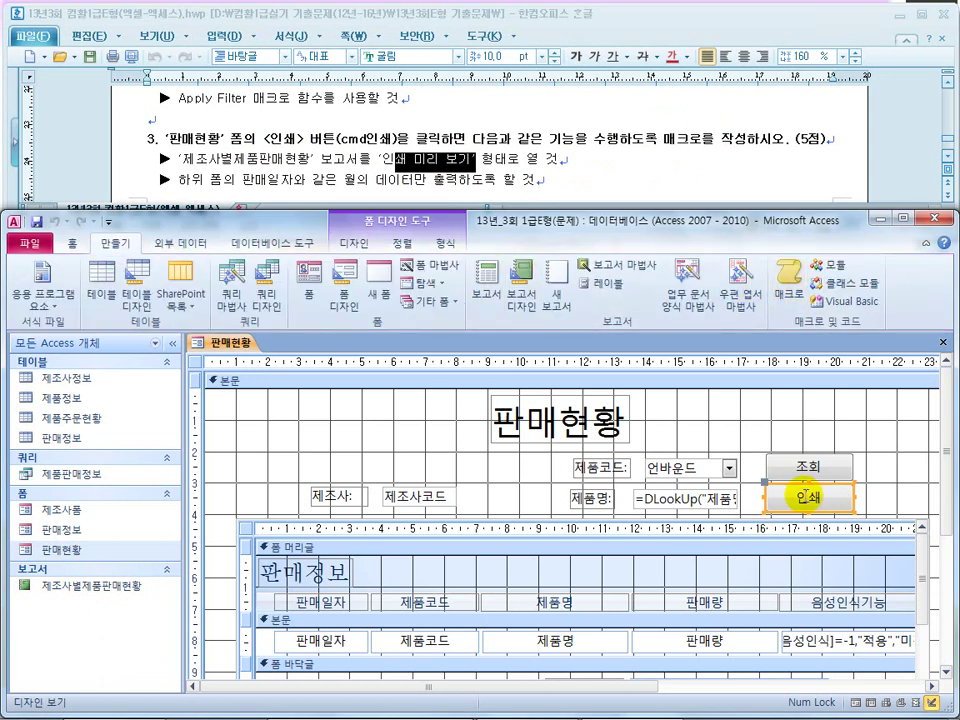
right_click(808, 497)
click(852, 219)
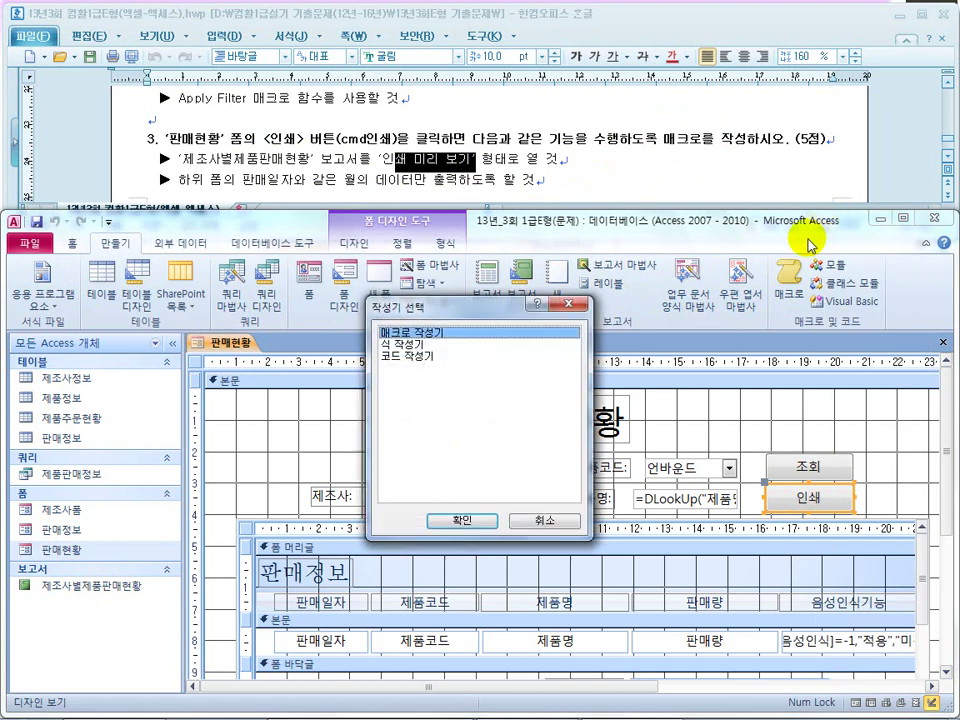
click(462, 522)
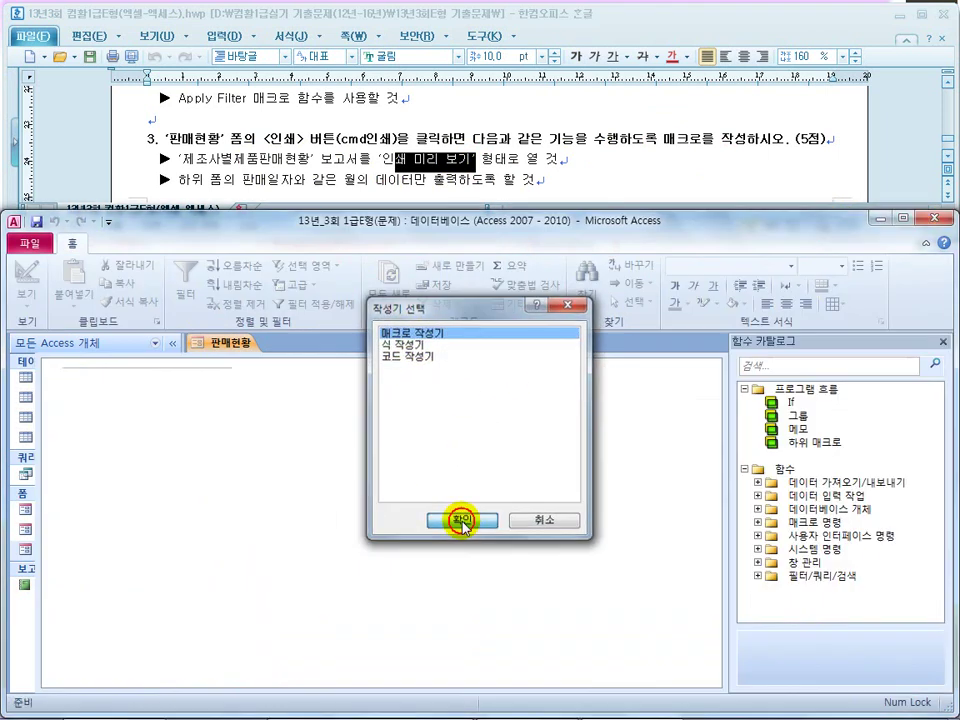
Add an OpenReport action to the 인쇄 button's macro
click(221, 376)
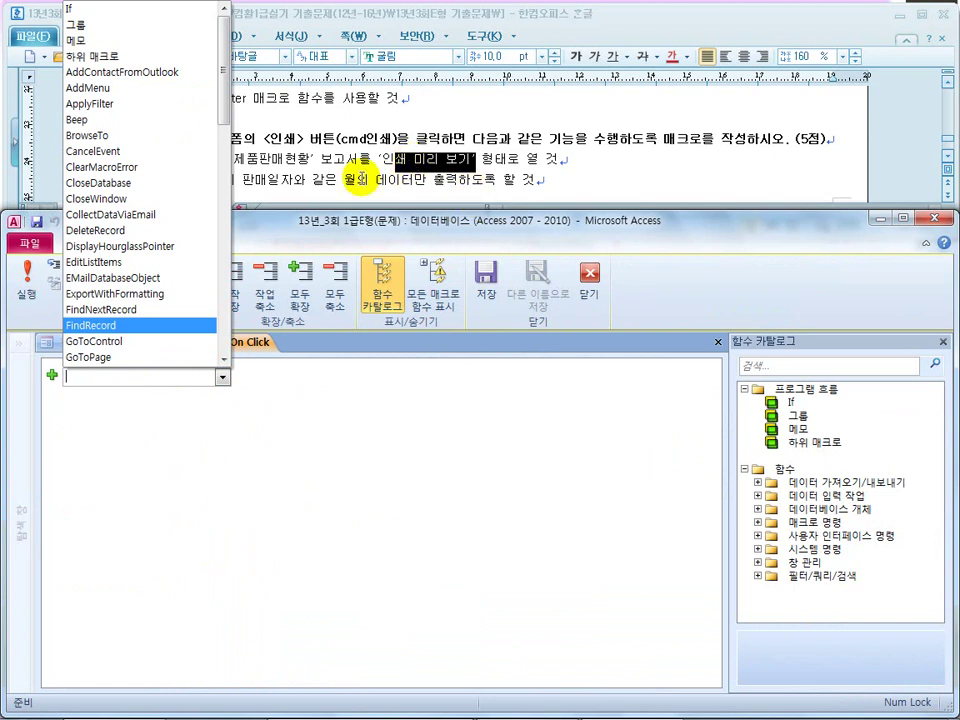
text(openreport)
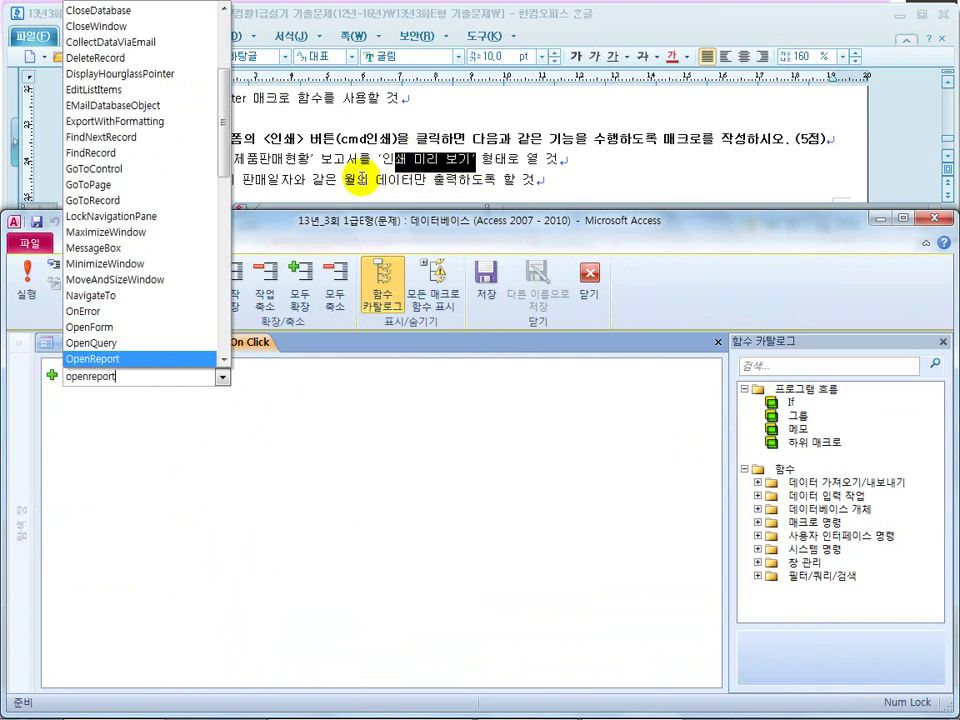
key(Return)
Set the OpenReport action to open the report 제조사별제품판매현황 in the 인쇄 미리 보기 view
click(236, 417)
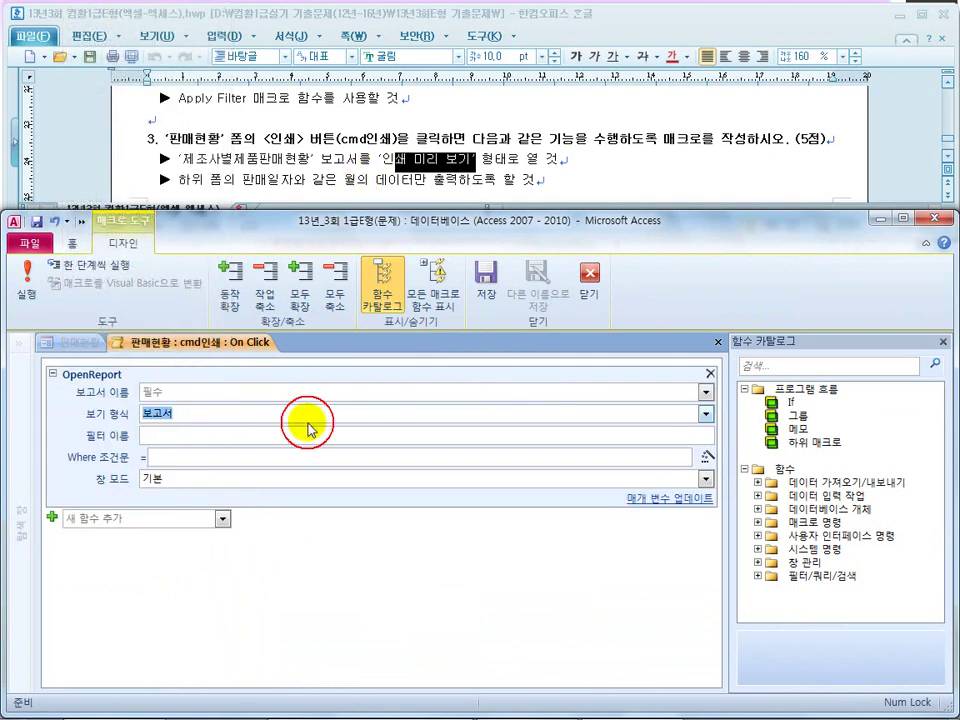
click(706, 414)
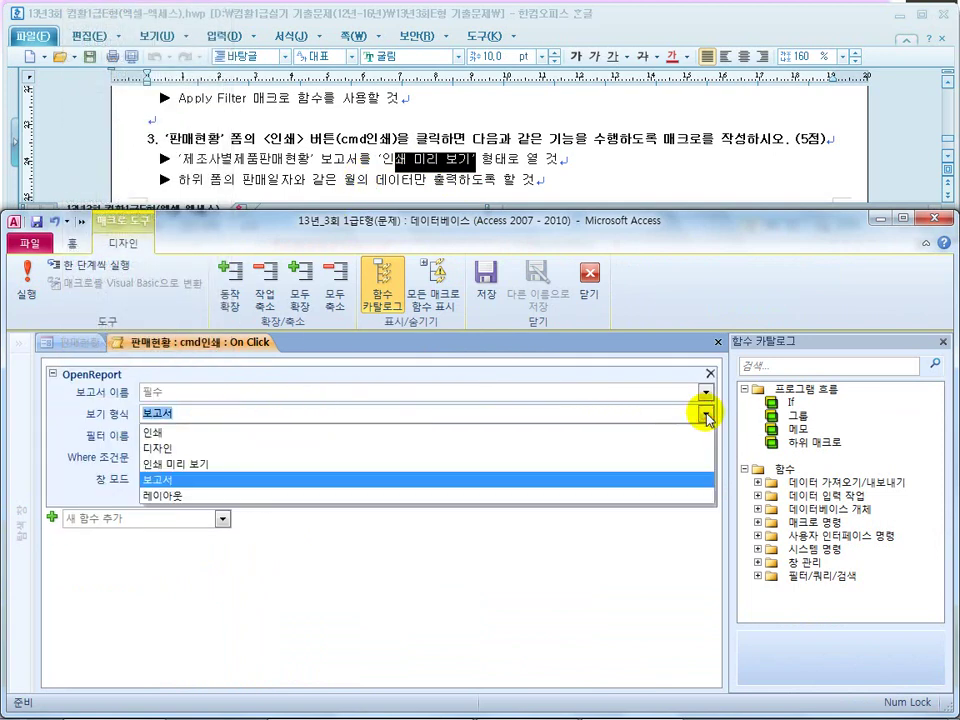
click(459, 466)
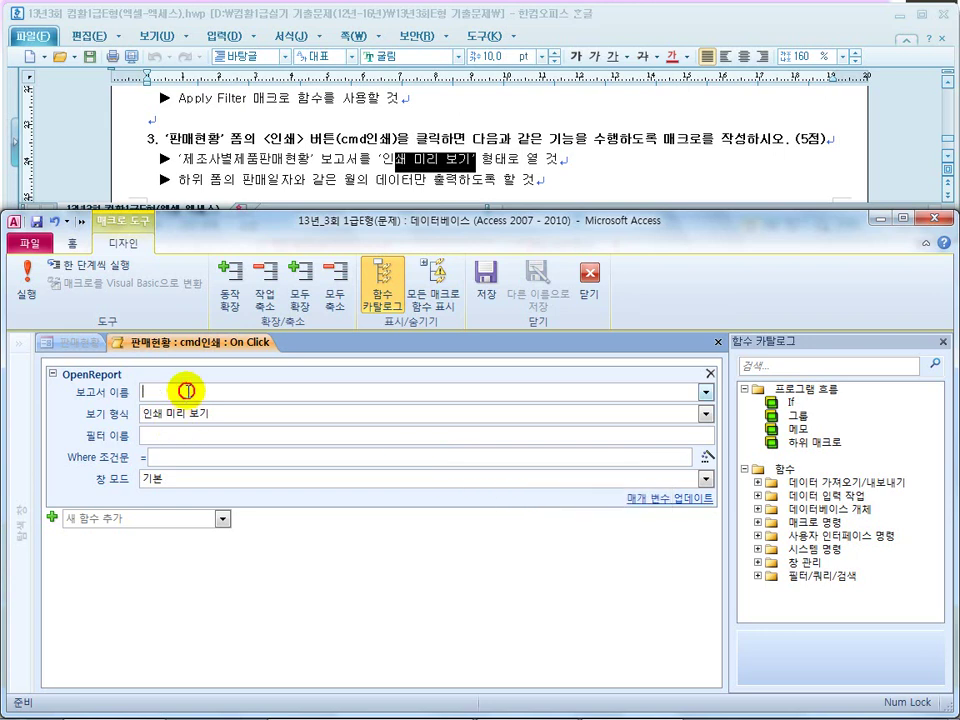
click(705, 392)
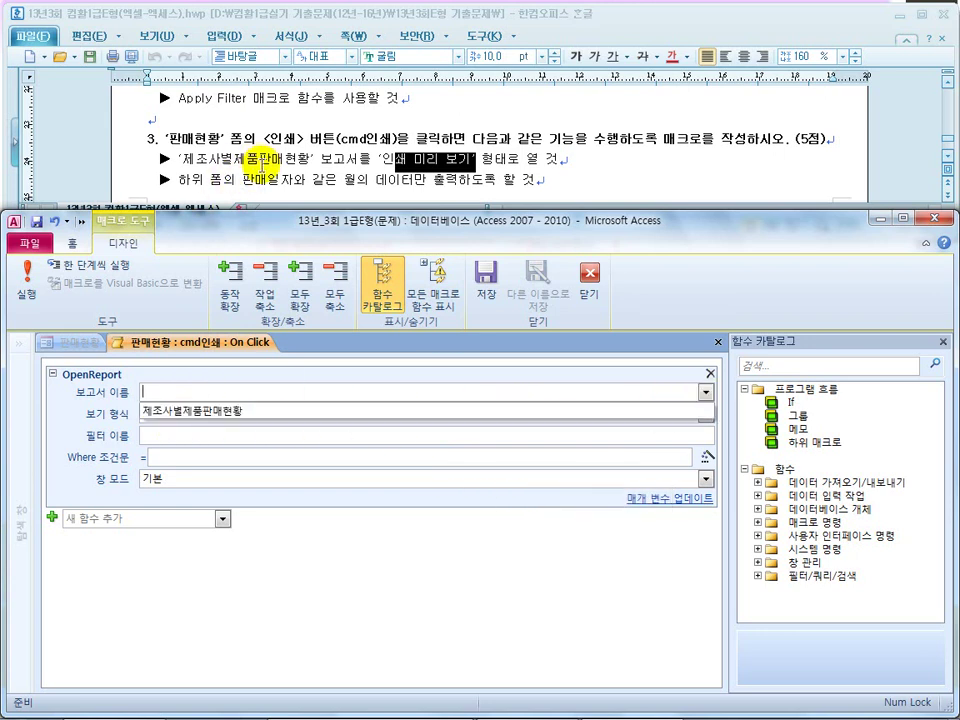
click(236, 410)
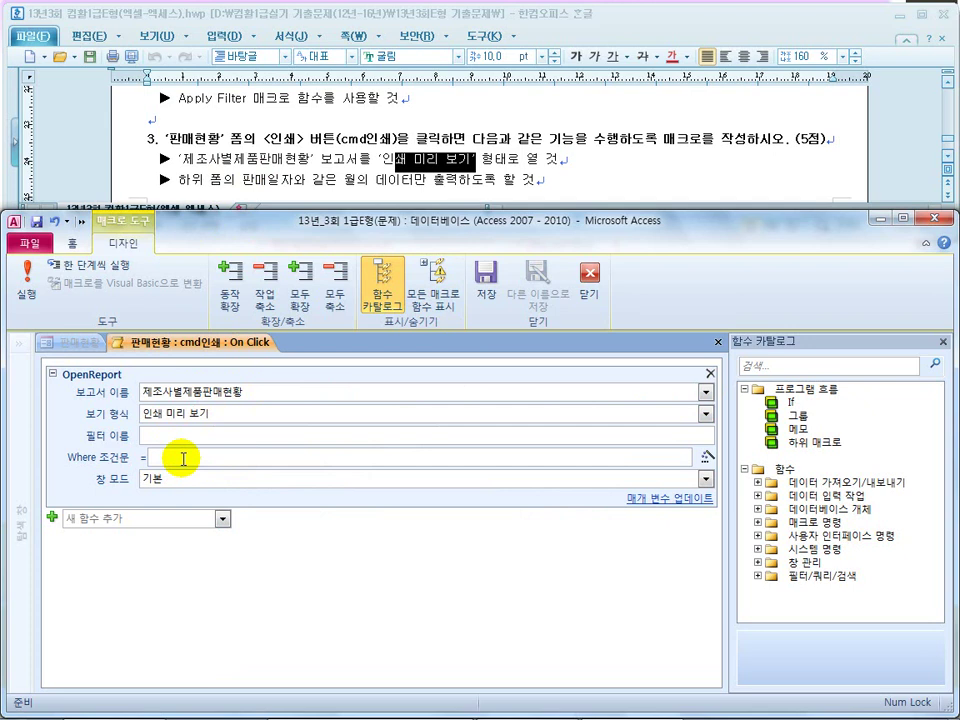
Review the requirement to match the month of the subform's 판매일자, and save and close the 인쇄 button's macro
drag(179, 180, 303, 186)
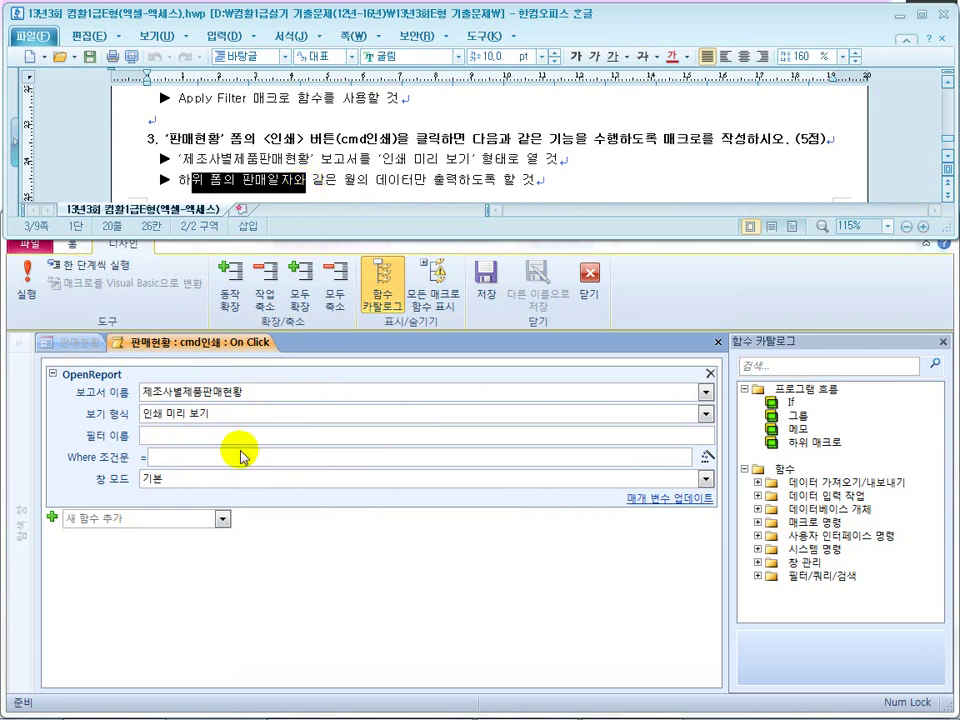
drag(379, 139, 505, 138)
drag(194, 139, 476, 141)
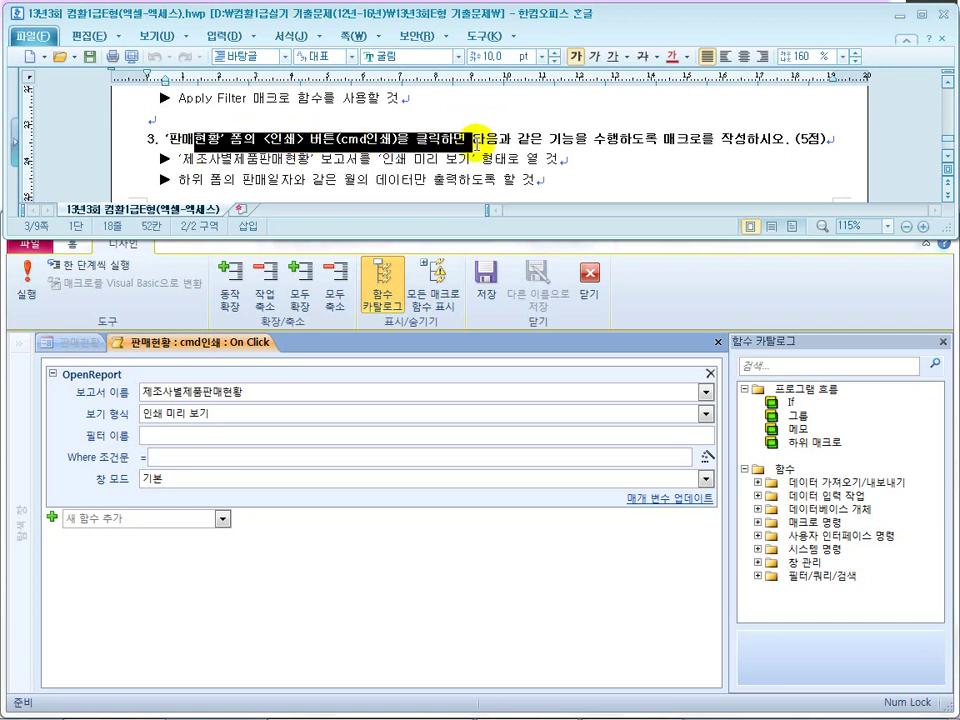
drag(205, 180, 307, 186)
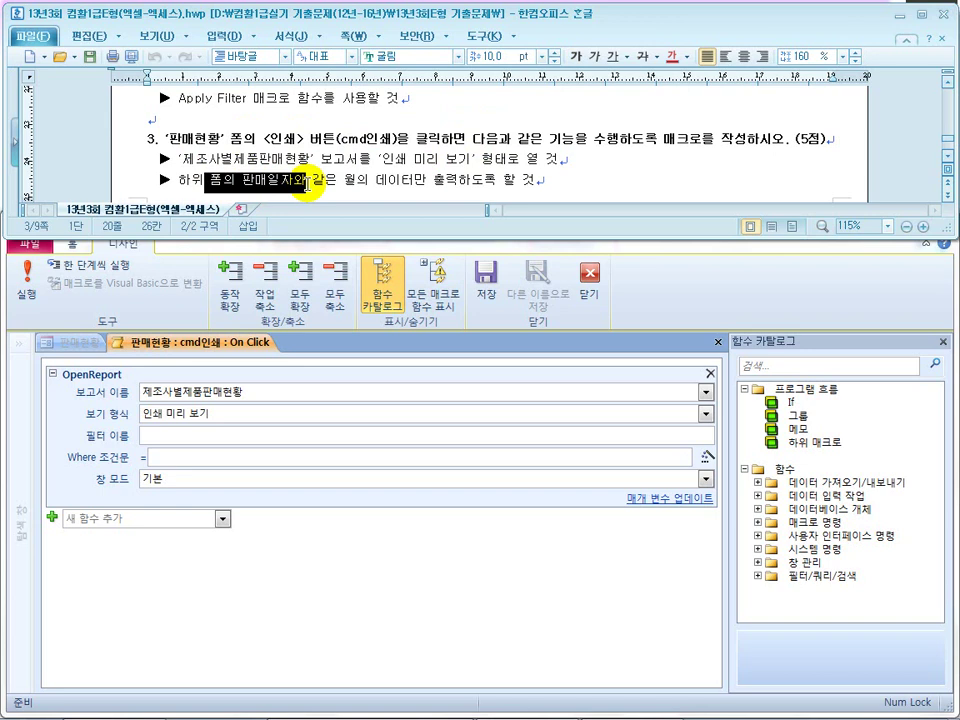
drag(388, 181, 338, 178)
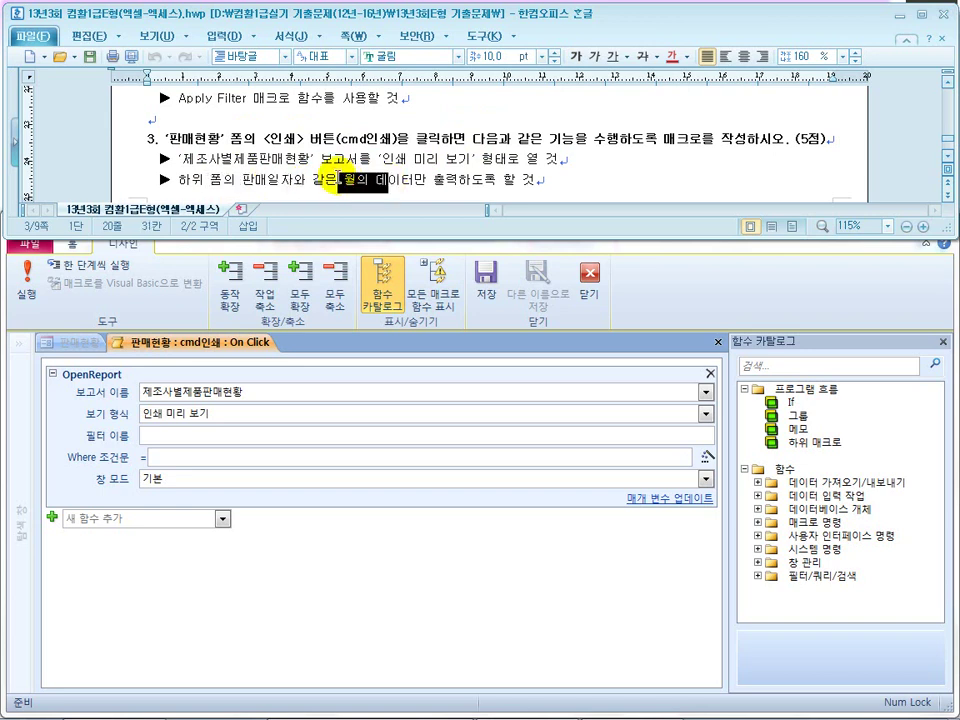
click(593, 280)
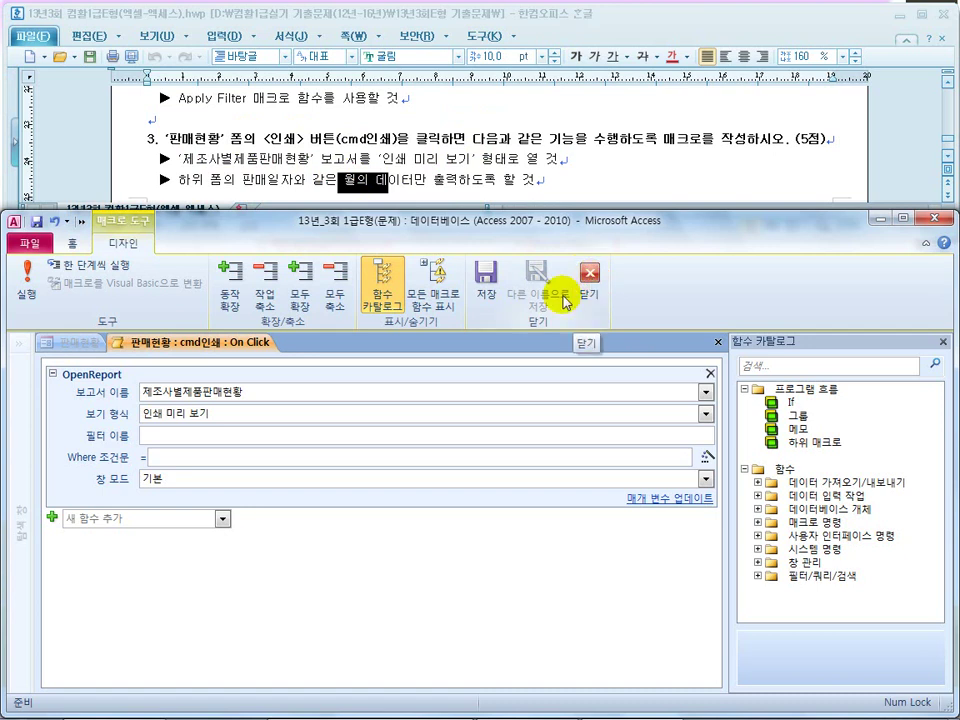
click(586, 279)
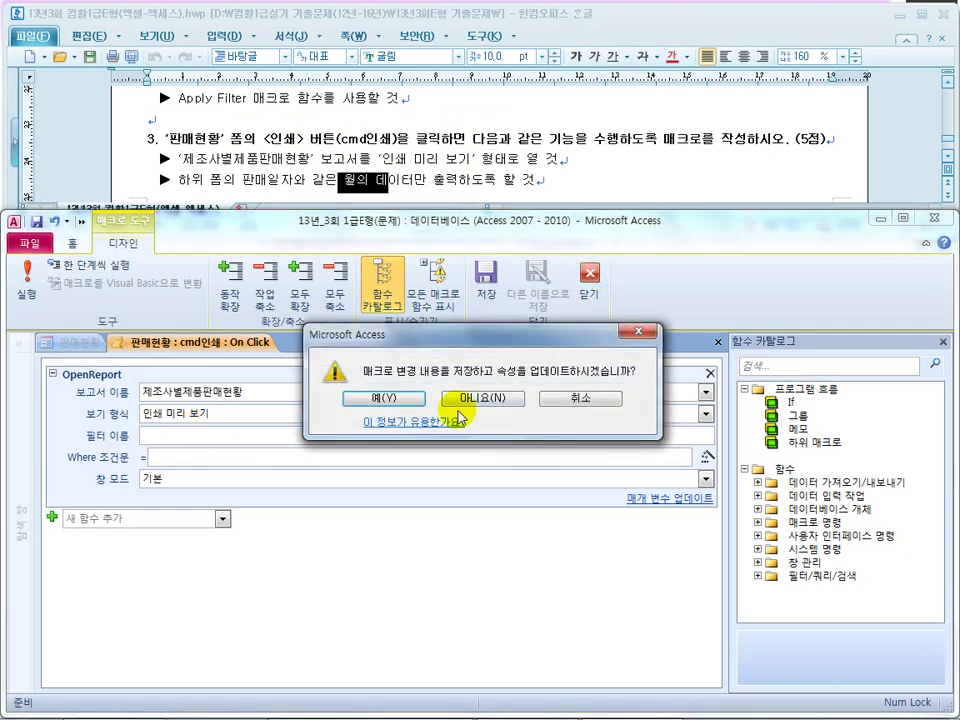
click(382, 400)
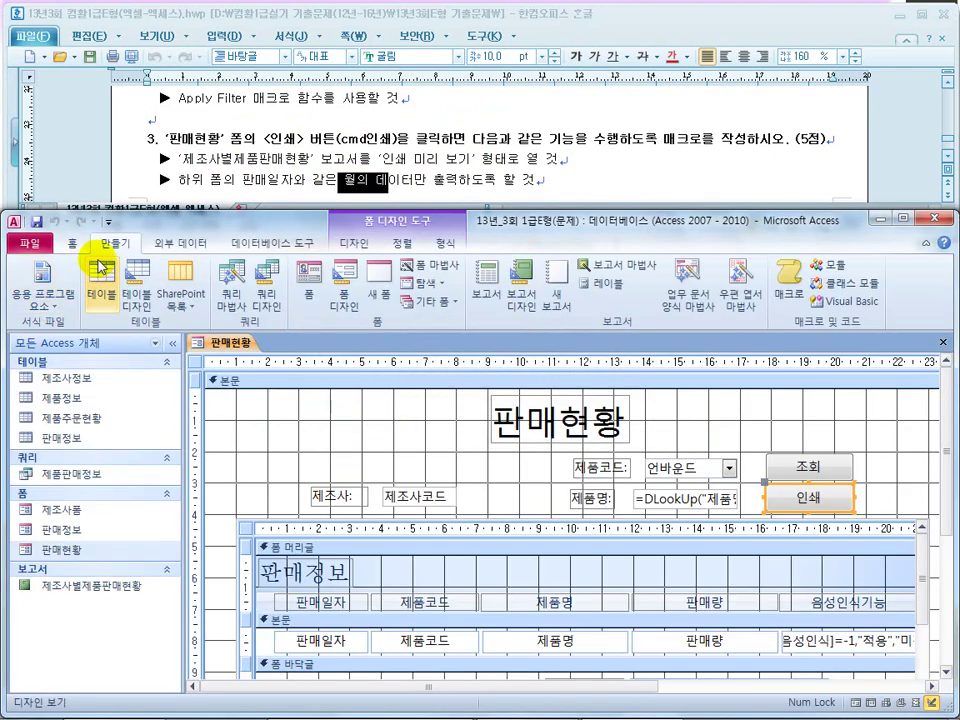
Examine the subform's 판매일자 values in the 판매현황 form's Form view, and return to Design view
click(71, 243)
click(26, 280)
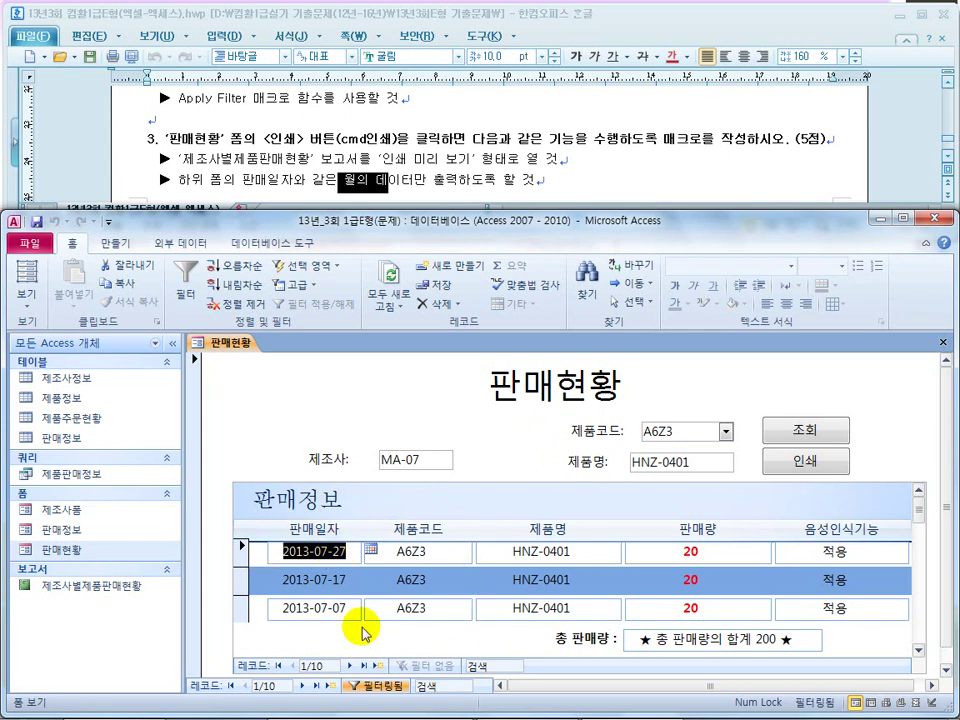
click(25, 300)
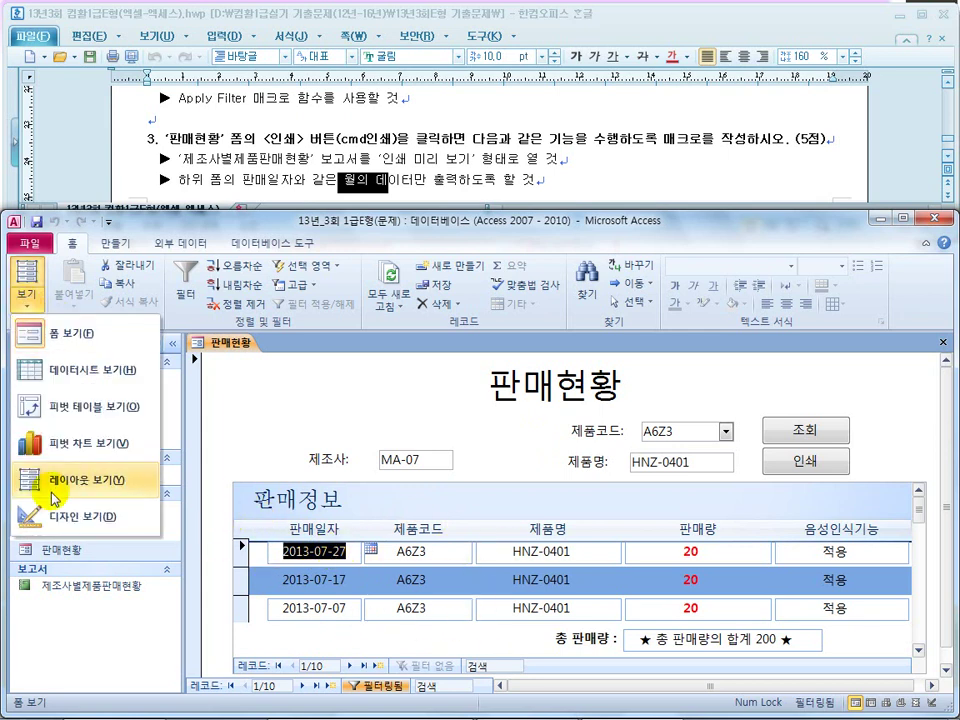
click(64, 516)
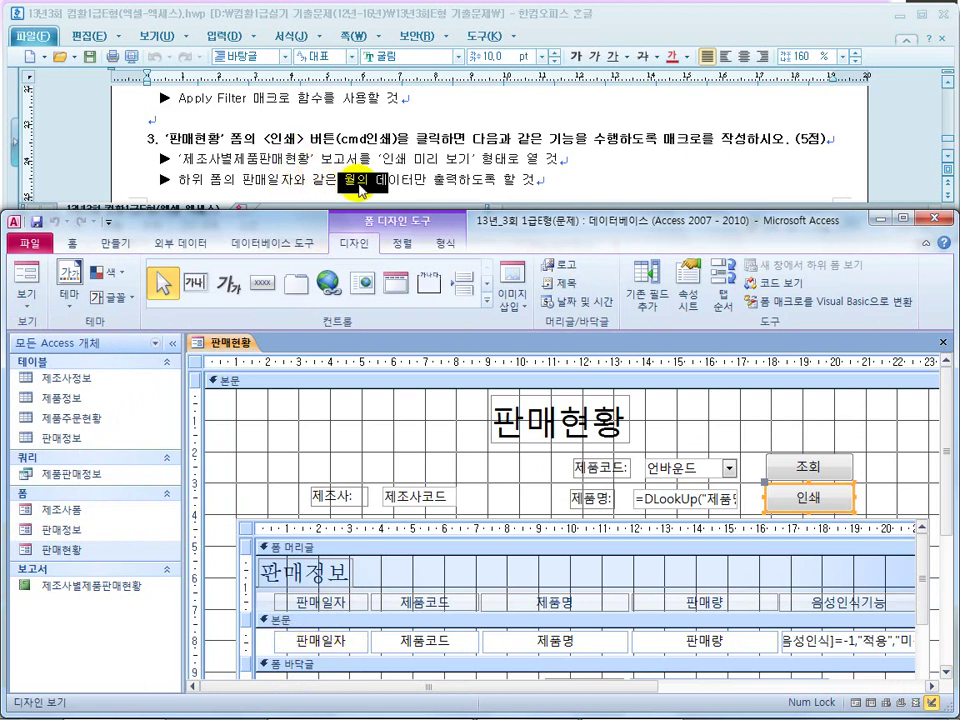
click(24, 272)
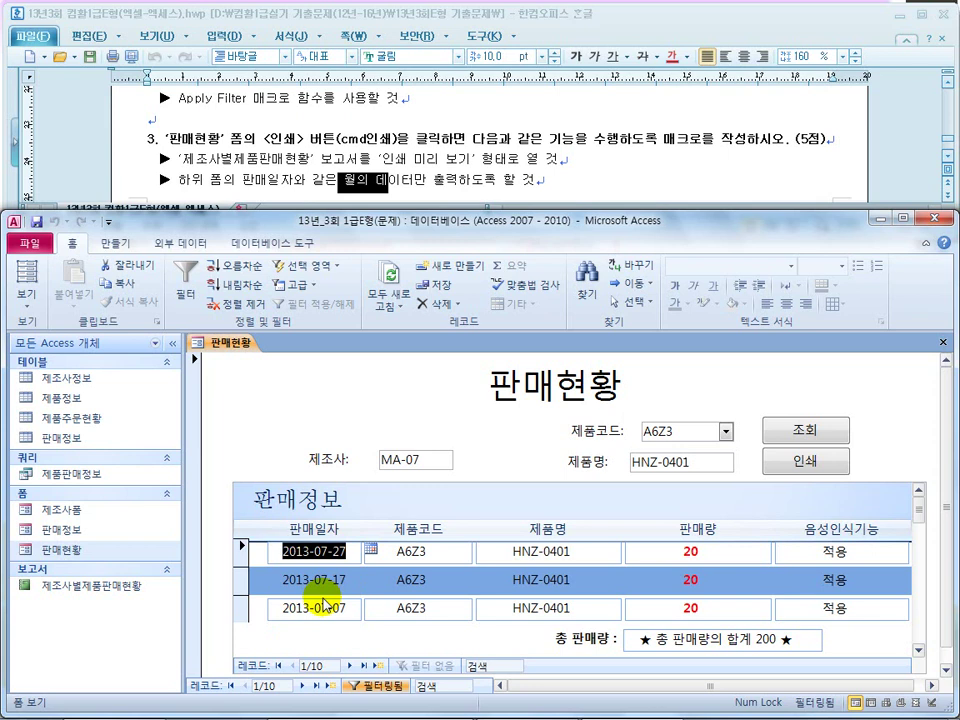
click(26, 290)
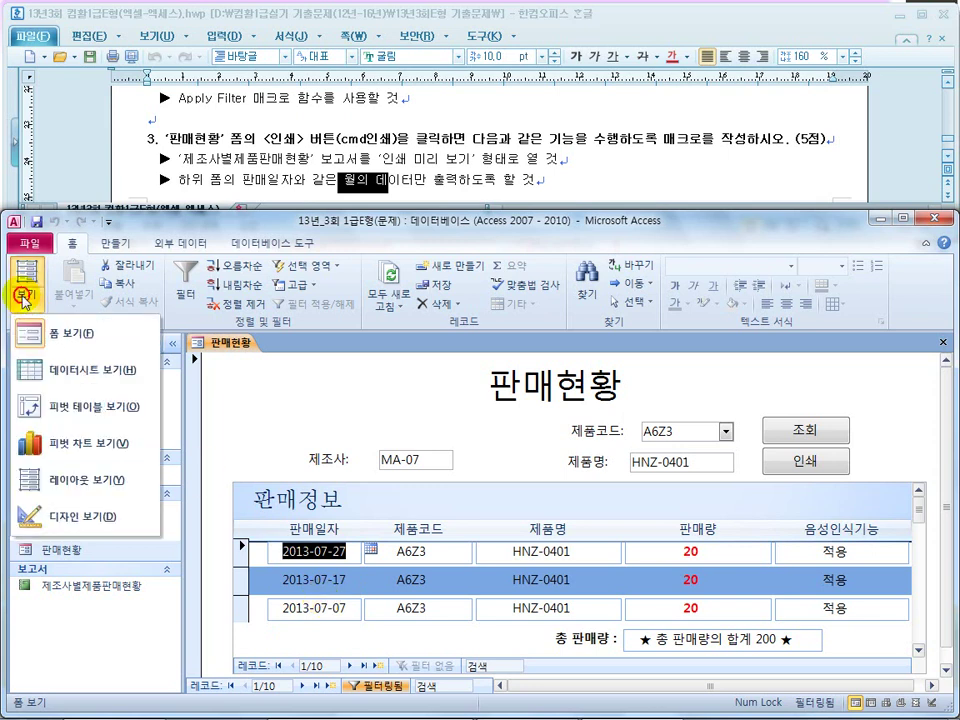
click(100, 515)
Reopen the 인쇄 button's macro and start the OpenReport action's Where condition with month(판매일자)=
right_click(786, 497)
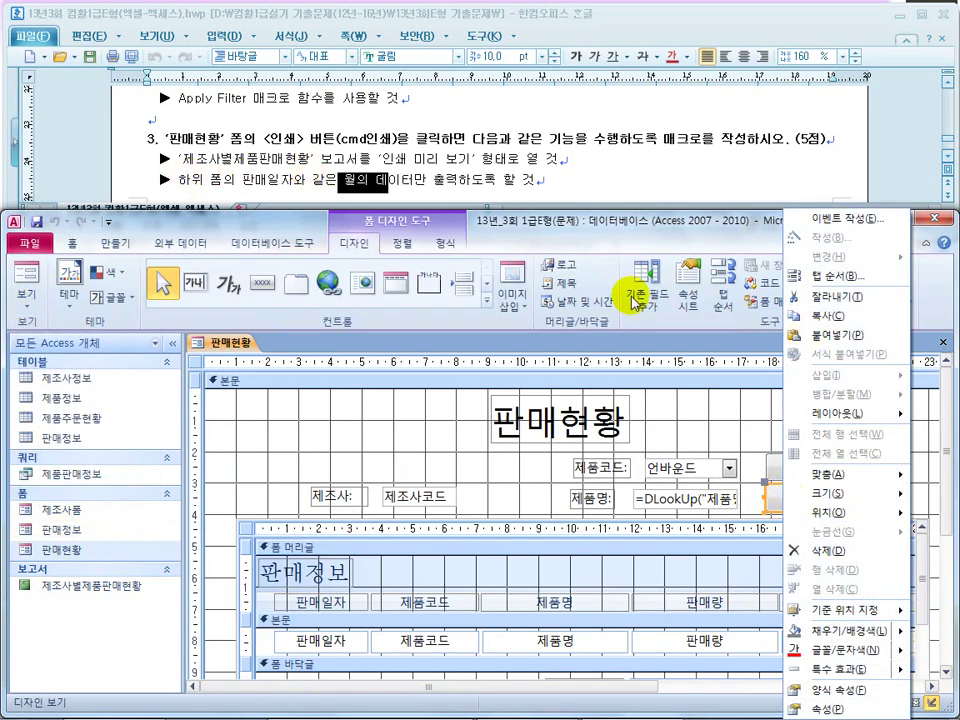
click(845, 228)
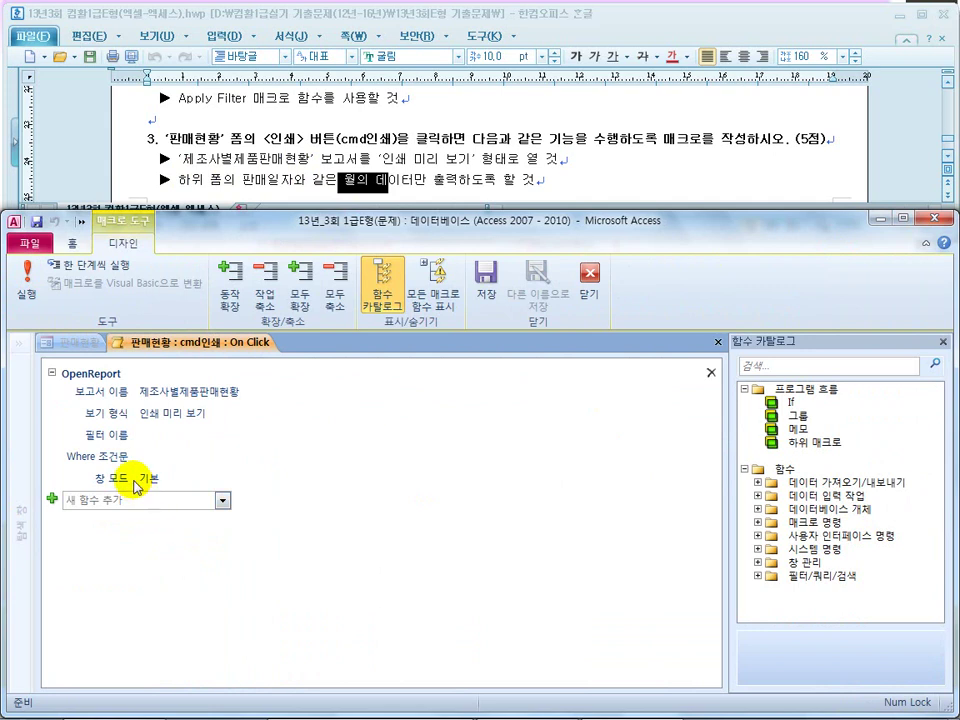
click(174, 390)
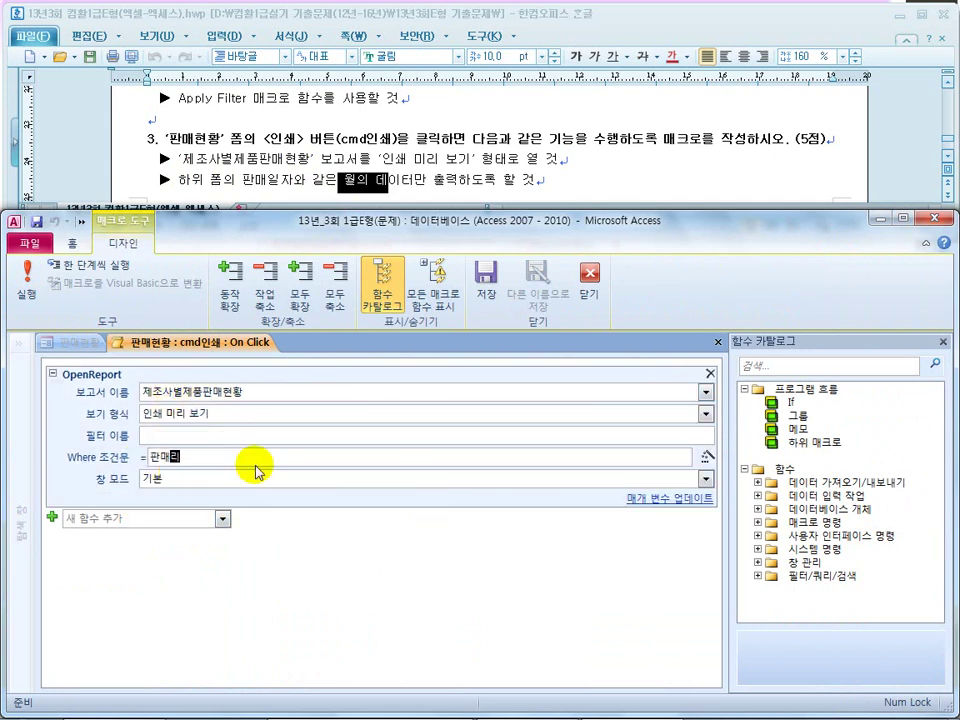
click(157, 457)
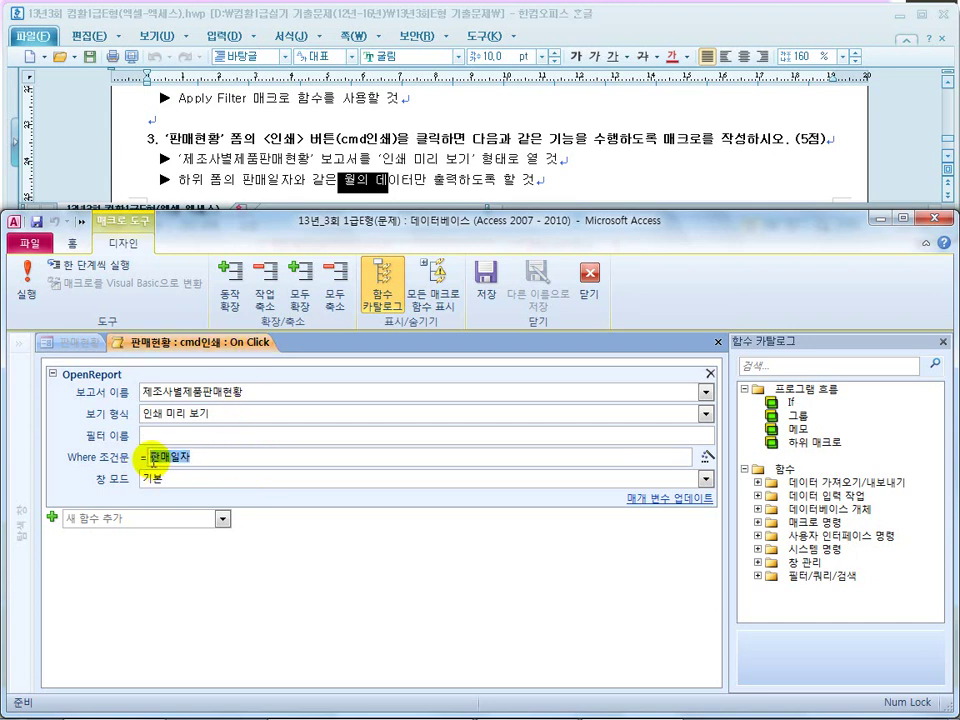
click(147, 459)
text(mont)
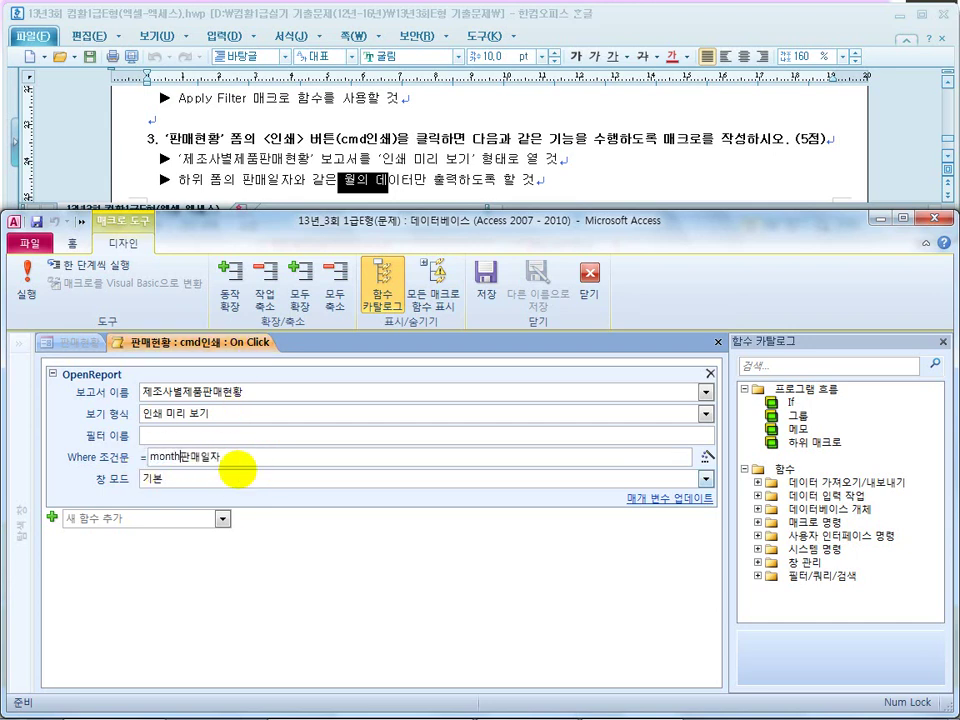
text(h()
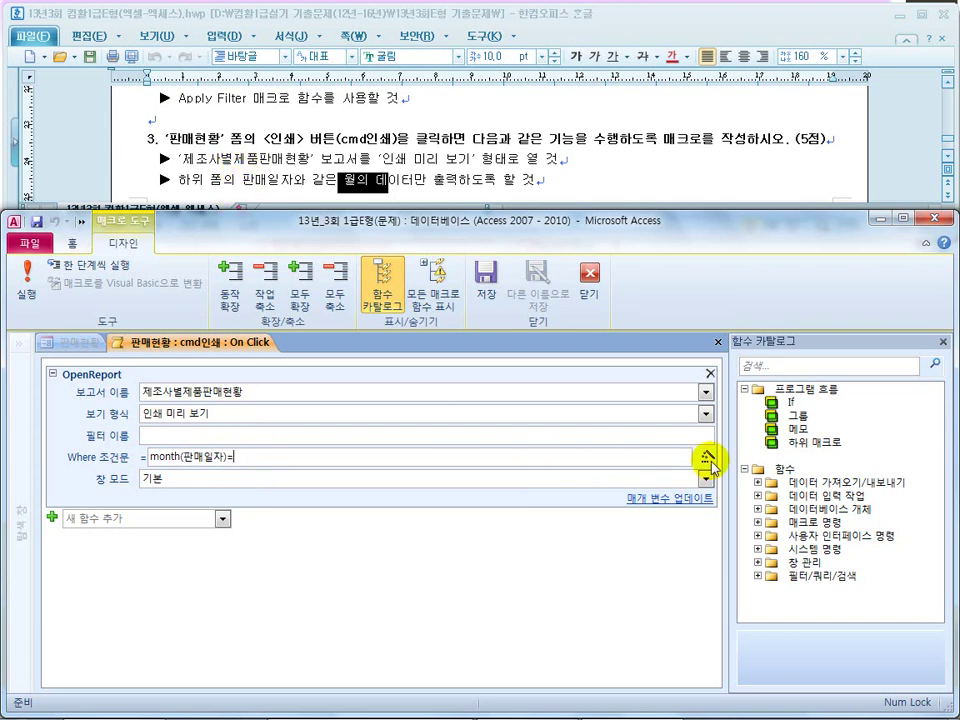
Append forms![판매현황] to the Where condition and move the whole expression into the 필터 이름 argument
text(for)
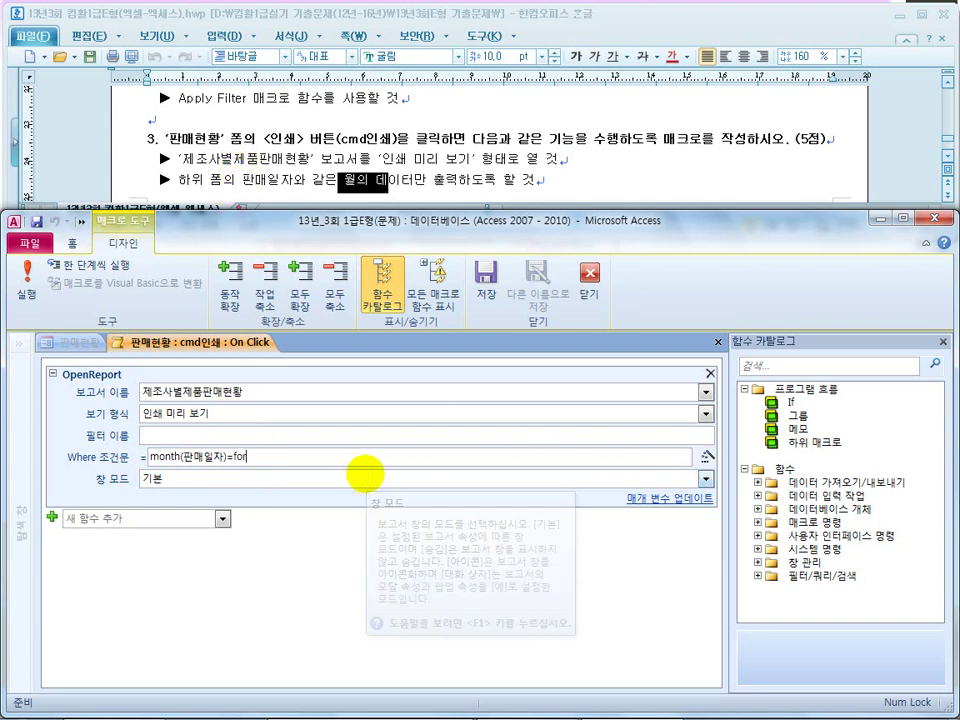
text(ms)
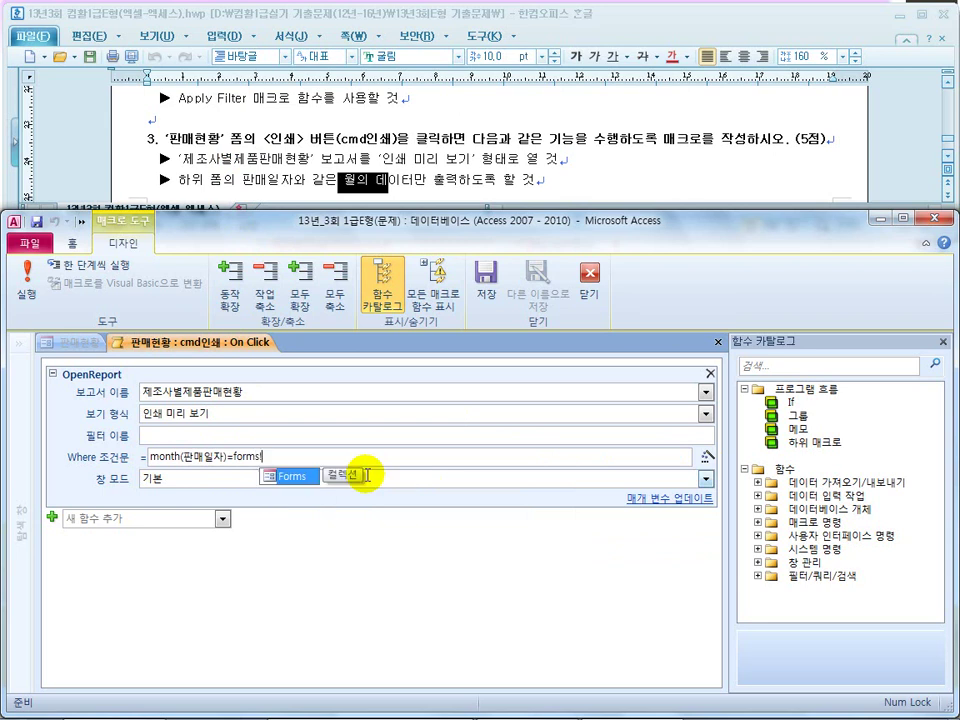
text(!)
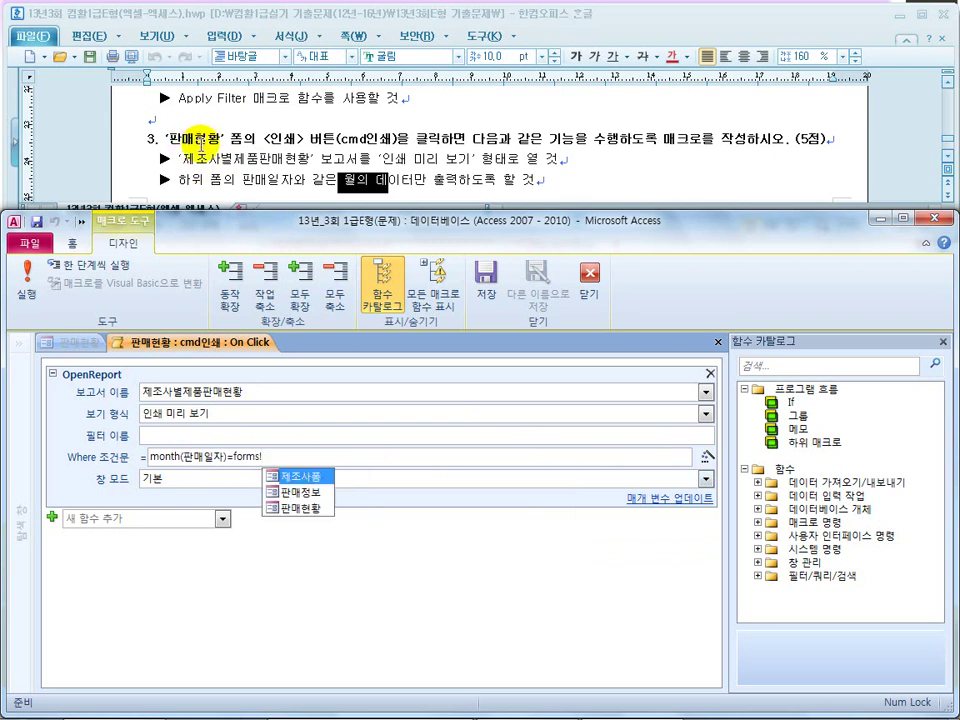
double_click(298, 508)
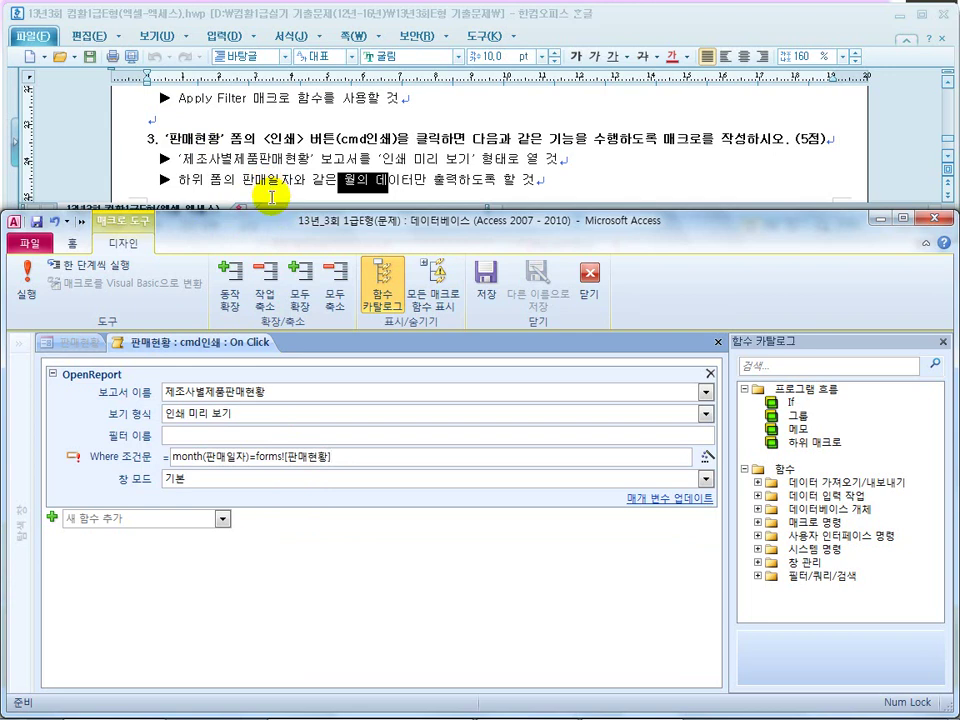
drag(349, 452, 159, 456)
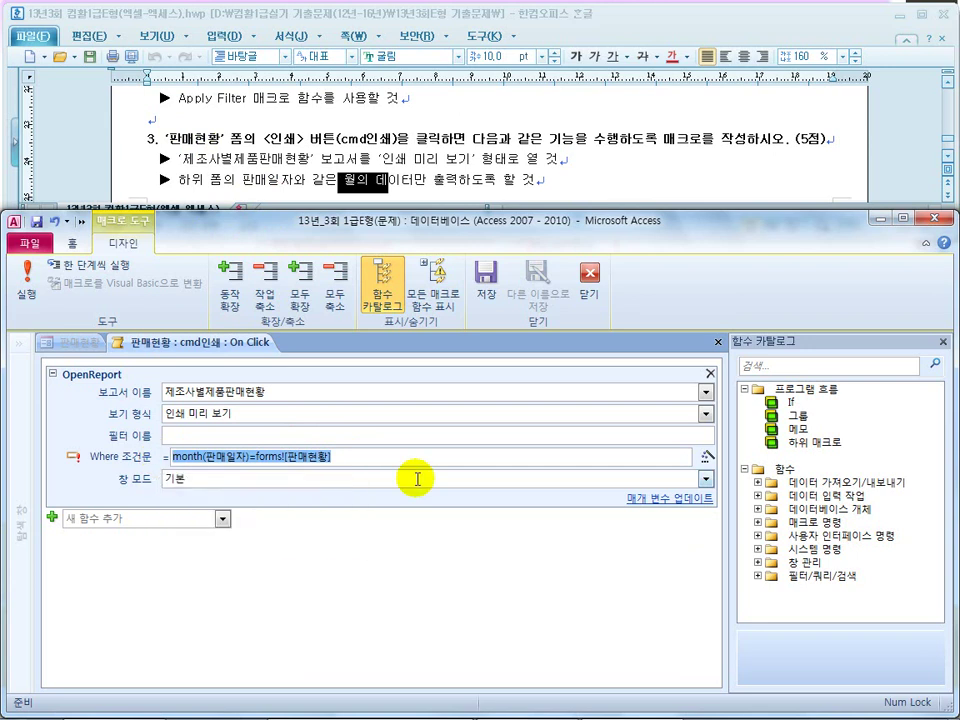
drag(300, 456, 265, 435)
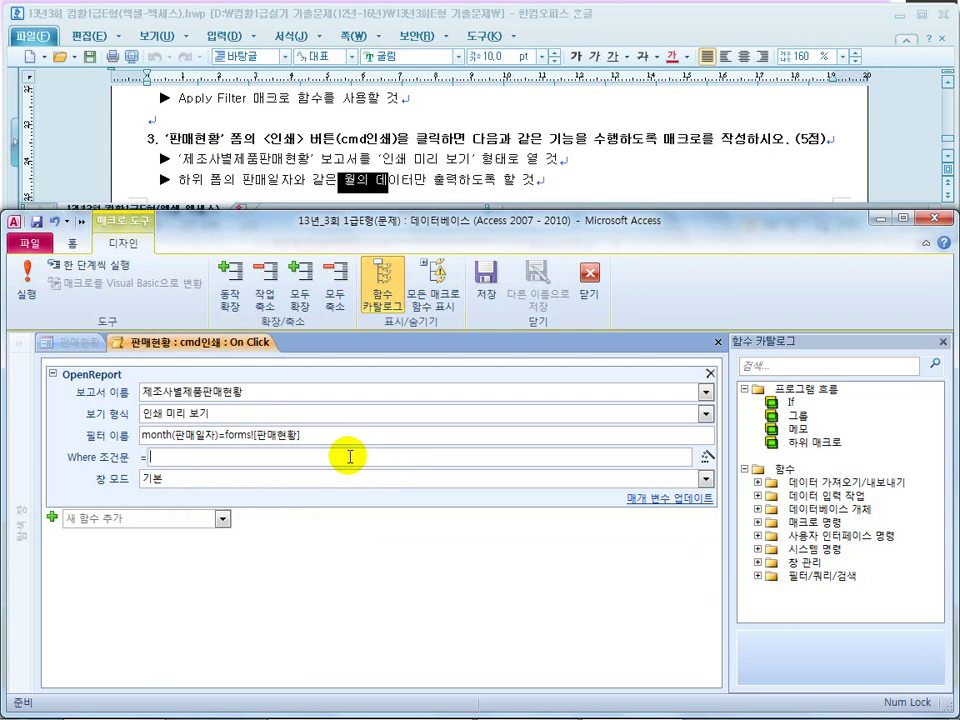
click(706, 462)
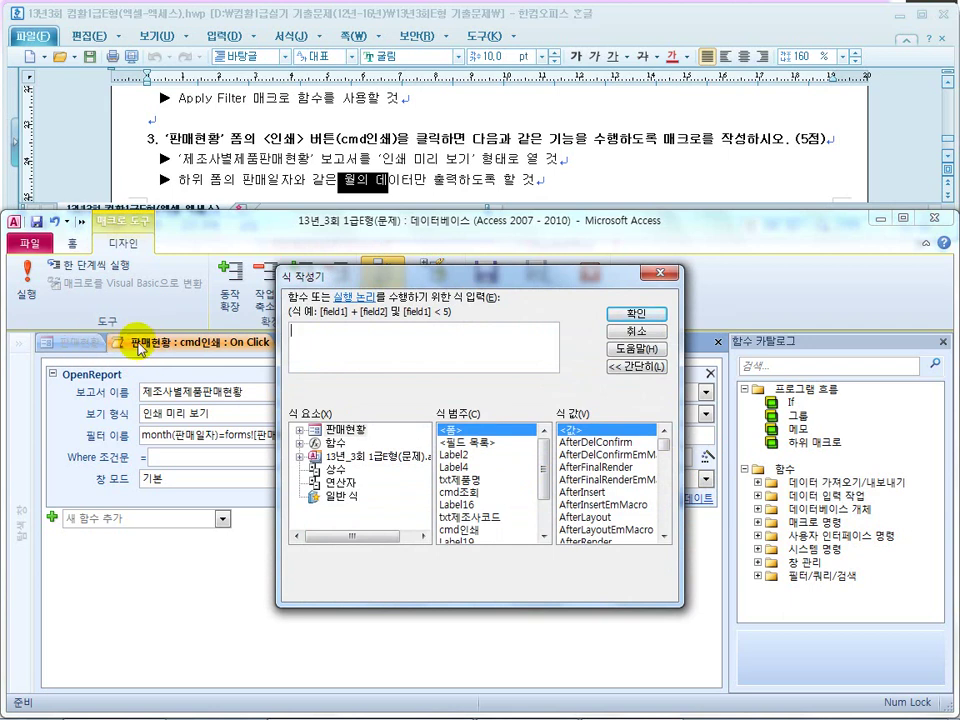
double_click(340, 429)
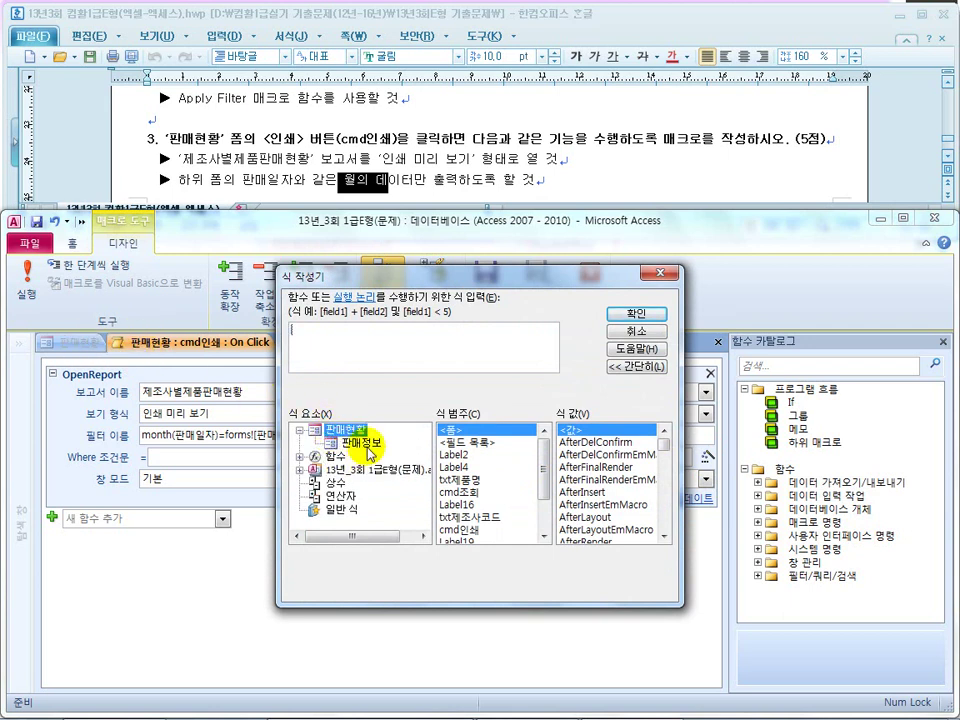
click(368, 451)
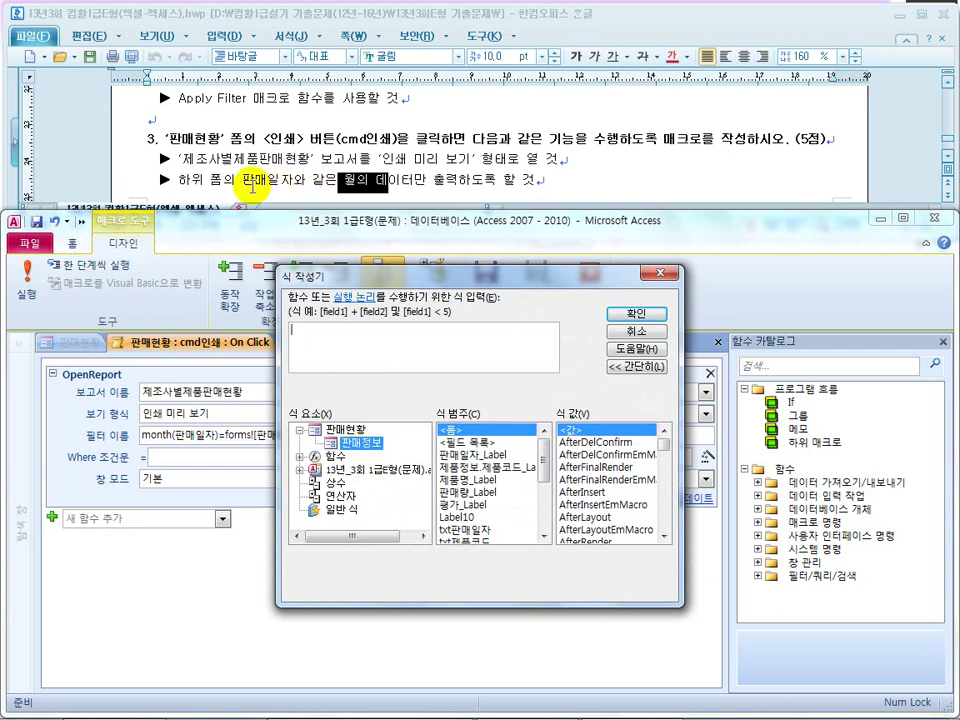
click(477, 531)
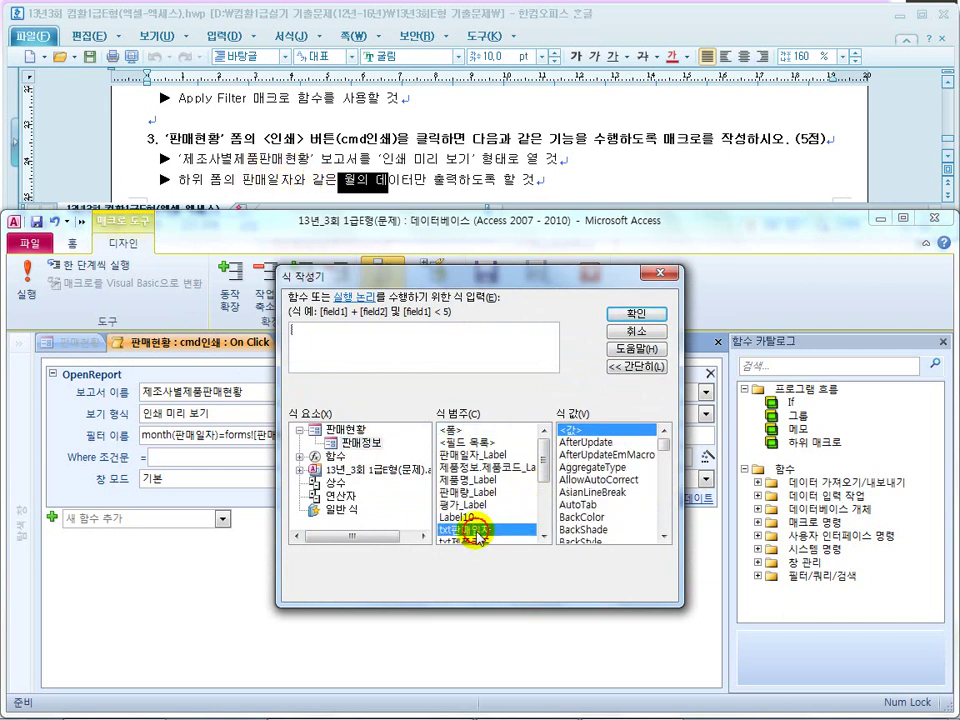
double_click(477, 532)
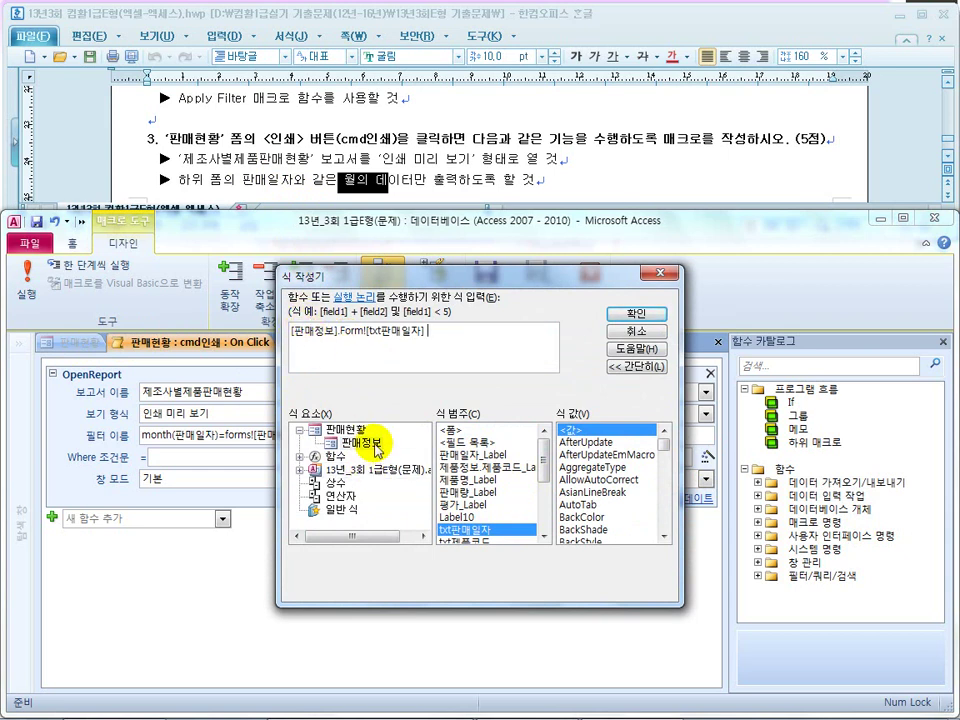
click(340, 333)
text(.)
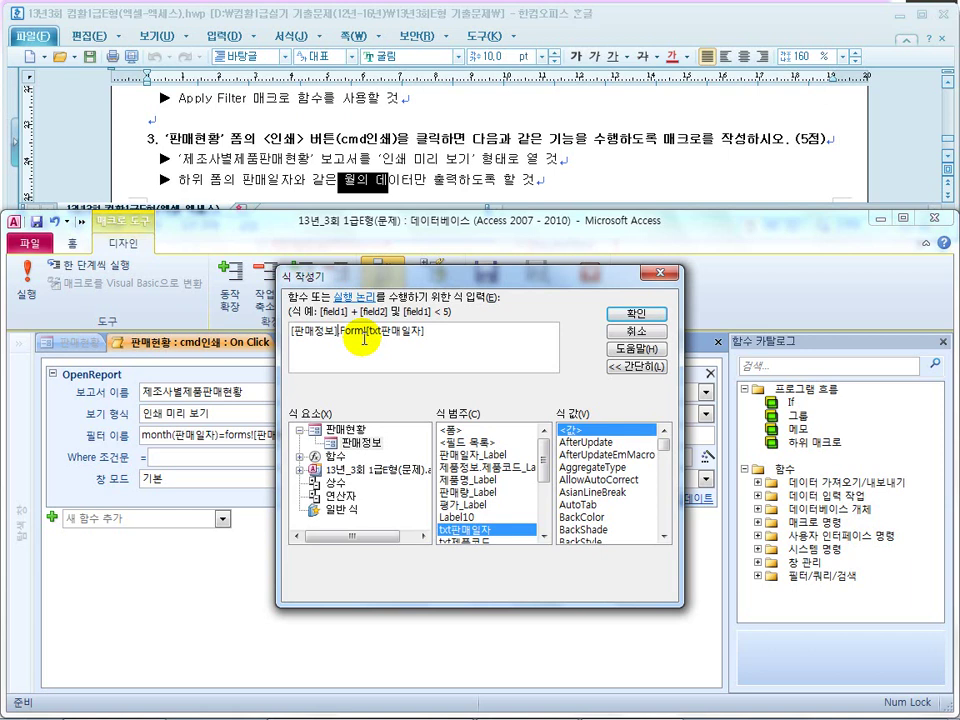
drag(350, 278, 557, 268)
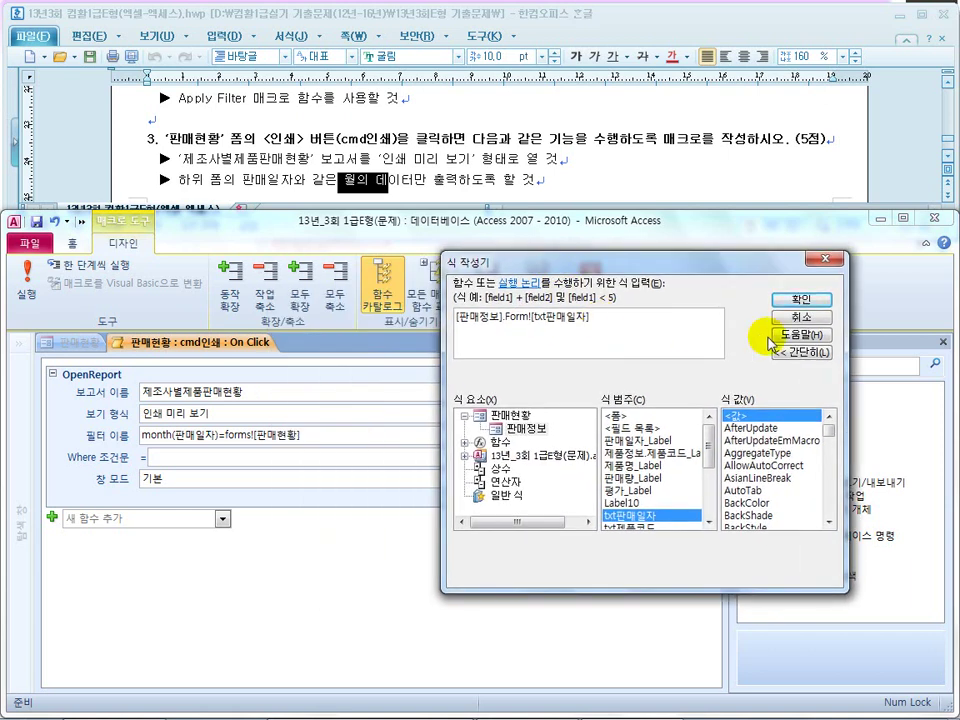
click(801, 299)
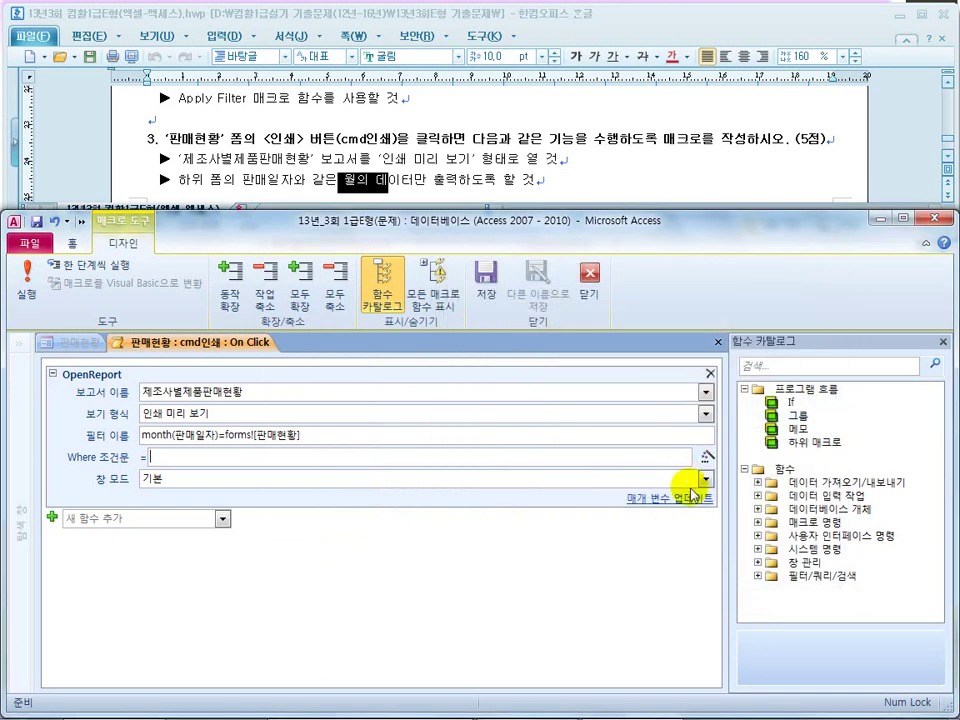
Generate the subform reference [판매정보].Form![txt판매일자] with the expression builder and paste a copy of it into the Where condition
click(707, 460)
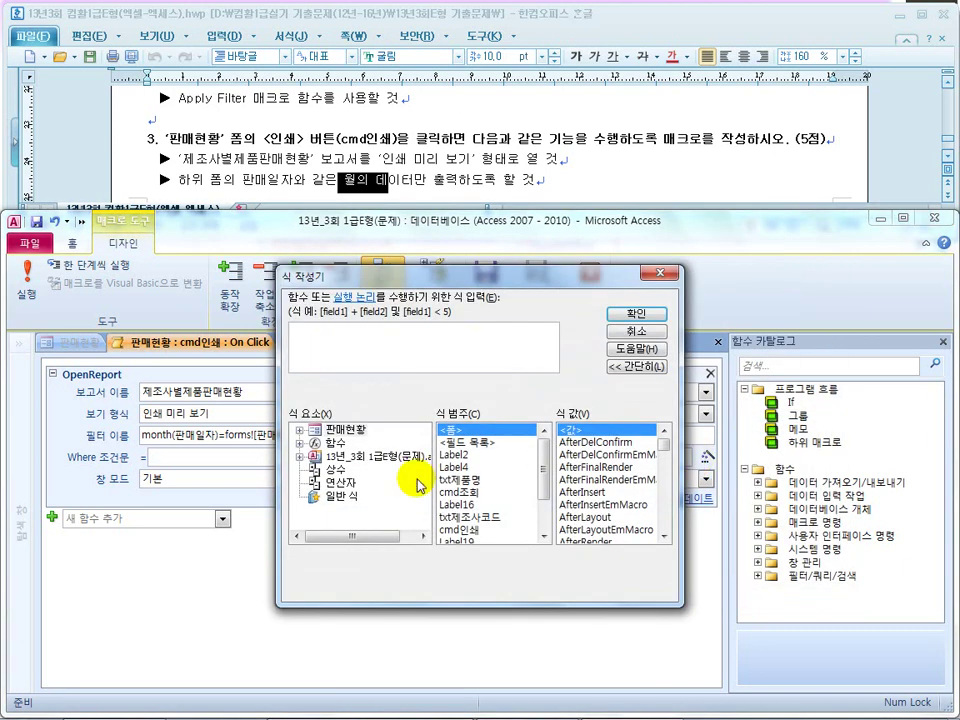
double_click(339, 433)
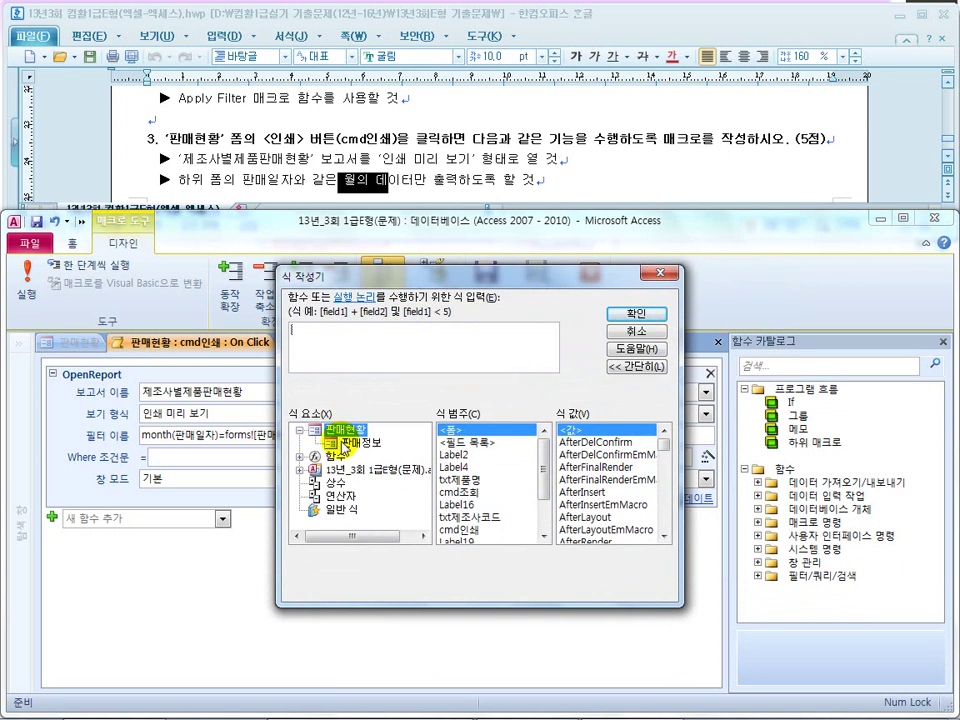
click(343, 443)
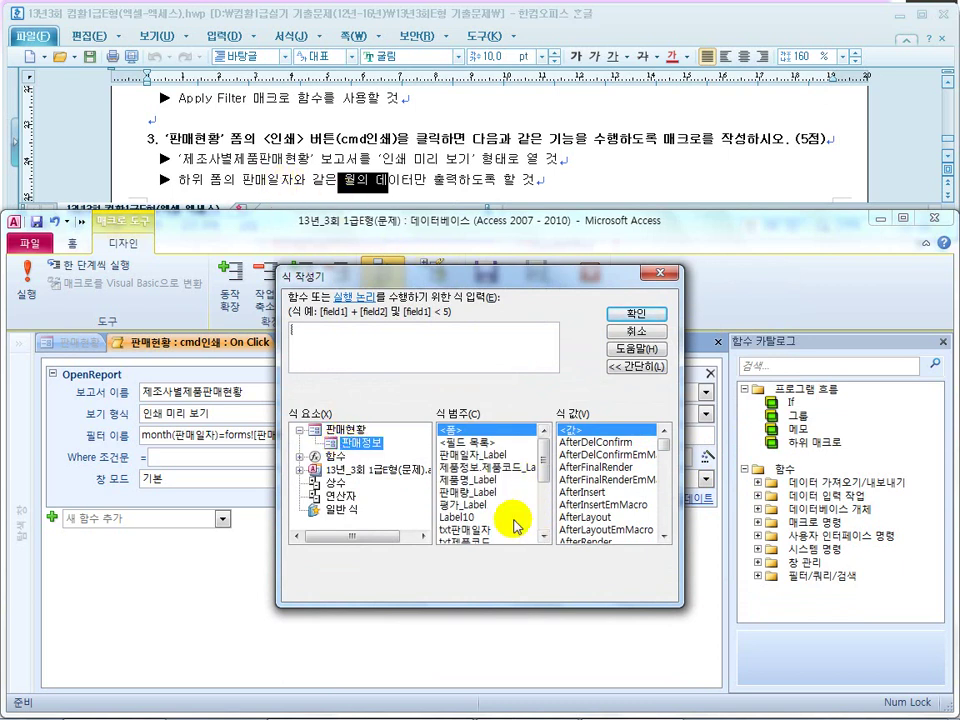
double_click(373, 527)
drag(439, 330, 262, 325)
key(ctrl+c)
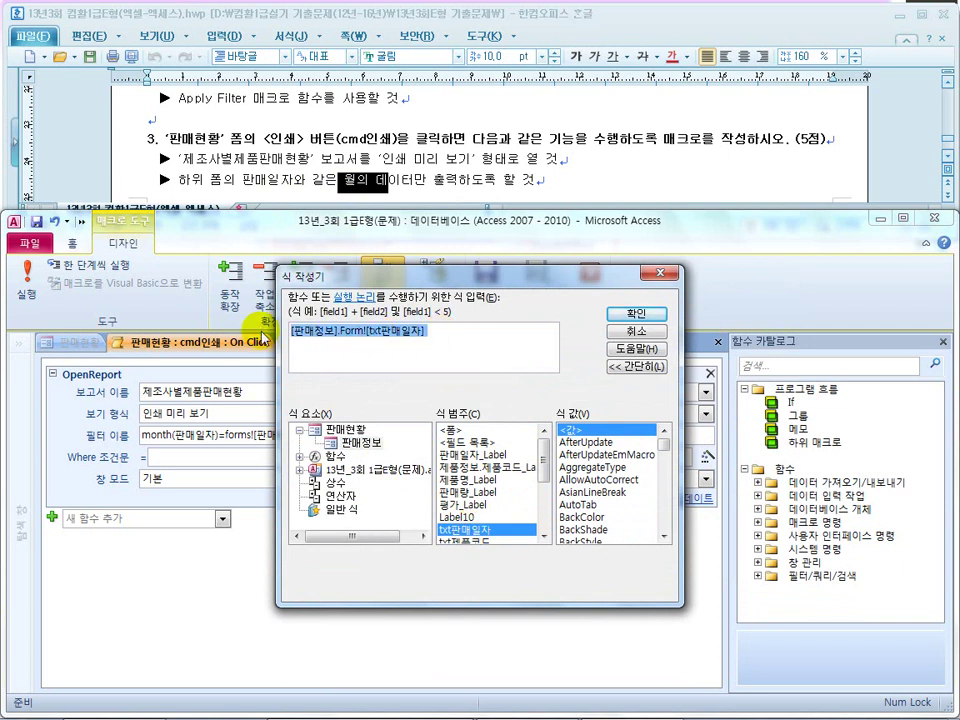
key(Delete)
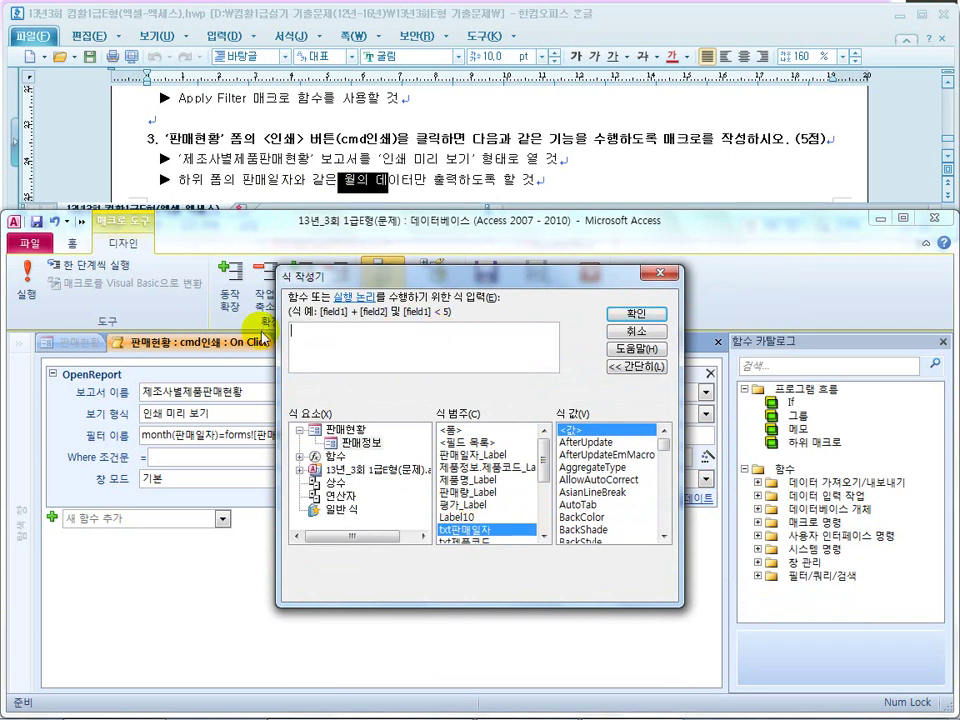
click(637, 332)
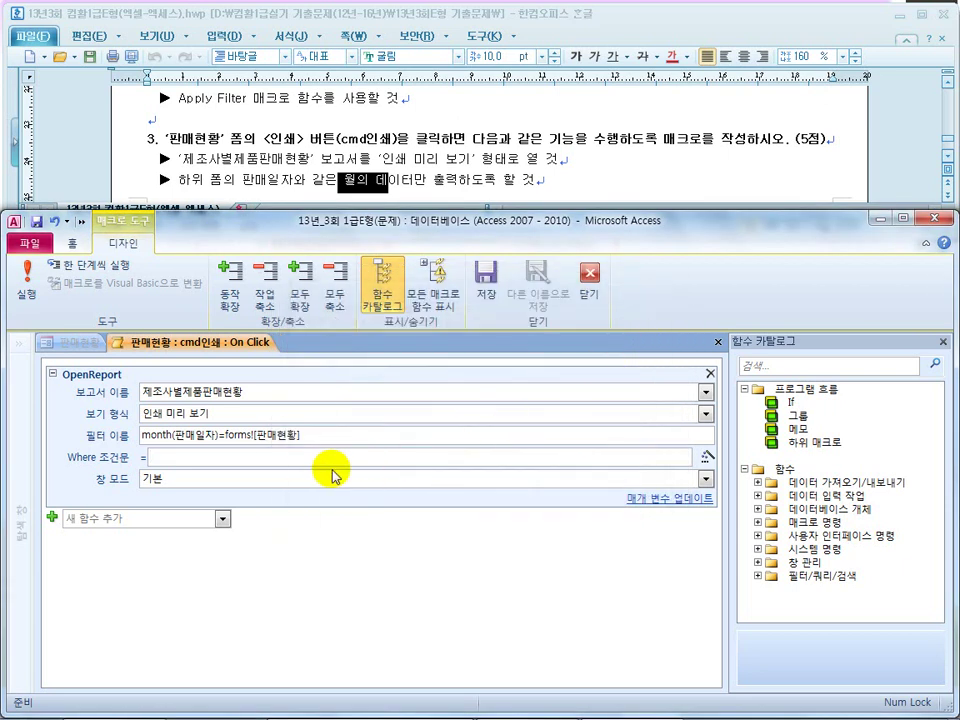
key(ctrl+v)
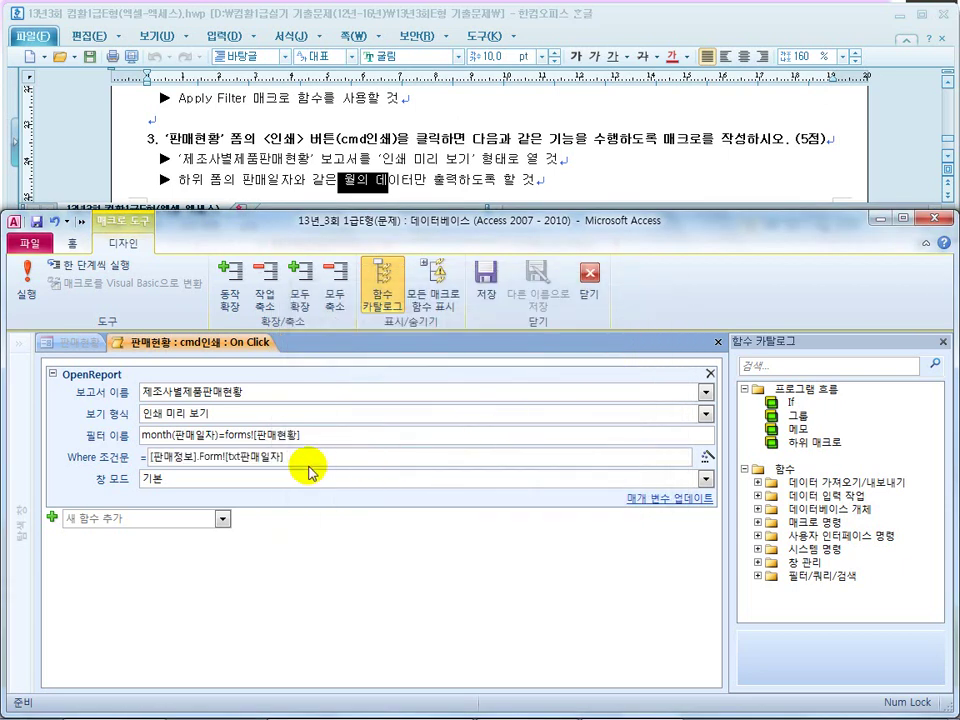
Move month(판매일자)=forms![판매현황] from the 필터 이름 argument to the start of the Where condition
drag(302, 434, 143, 435)
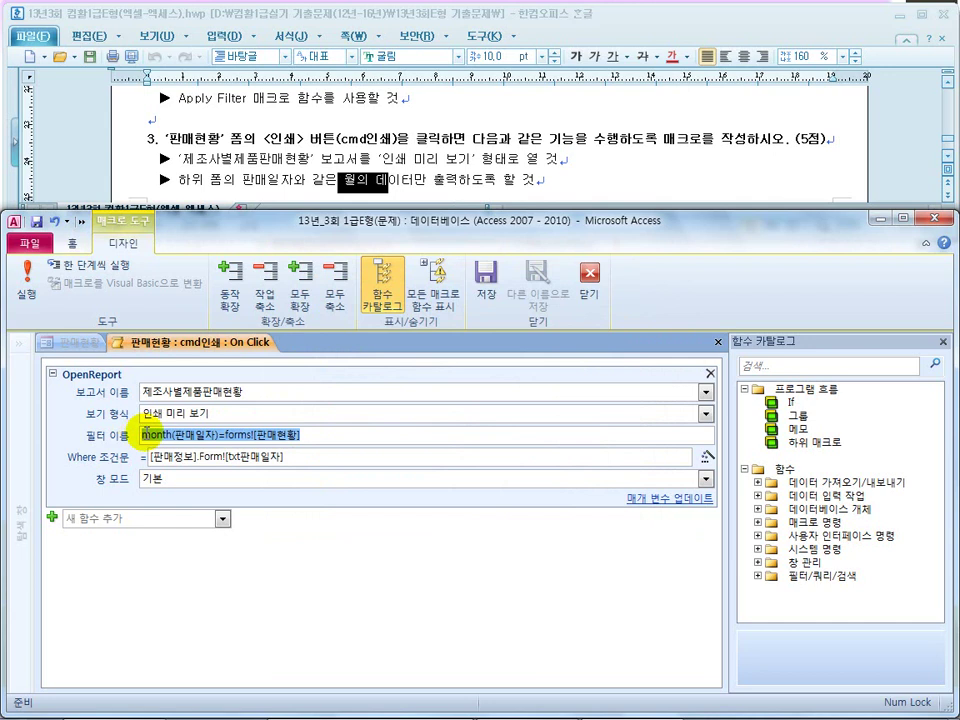
key(ctrl+x)
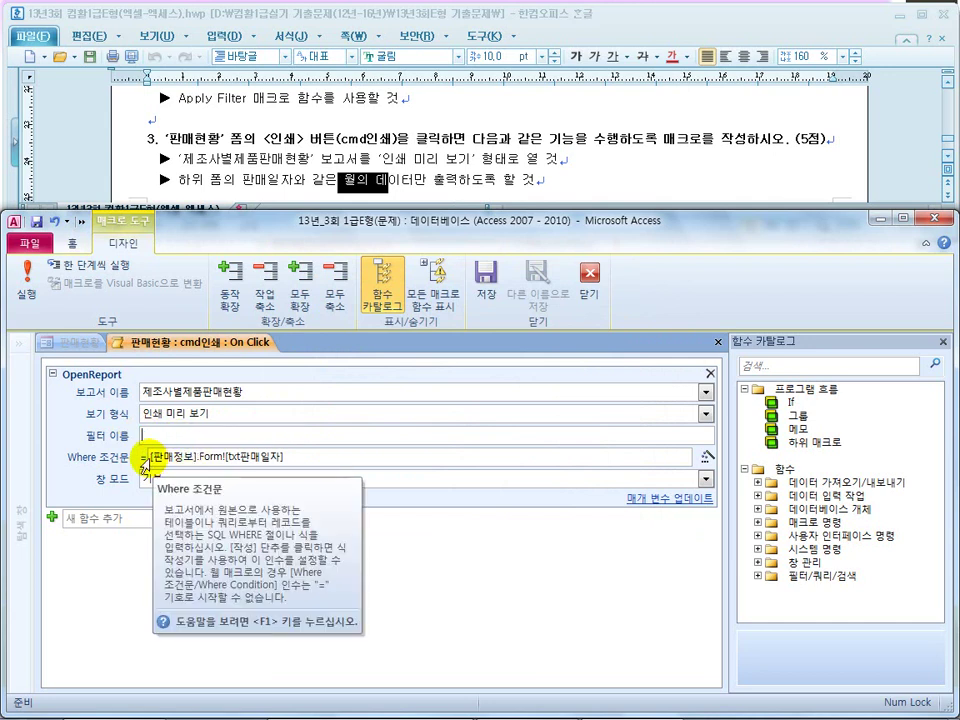
click(147, 456)
key(ctrl+v)
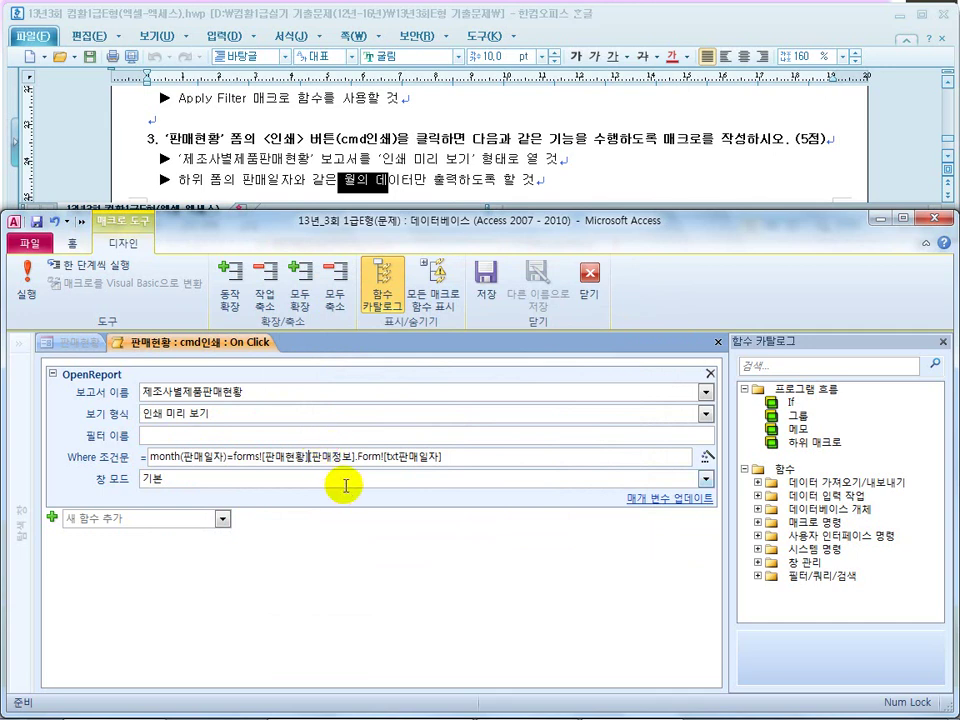
Insert an exclamation mark between [판매현황] and [판매정보] in the Where condition
click(270, 457)
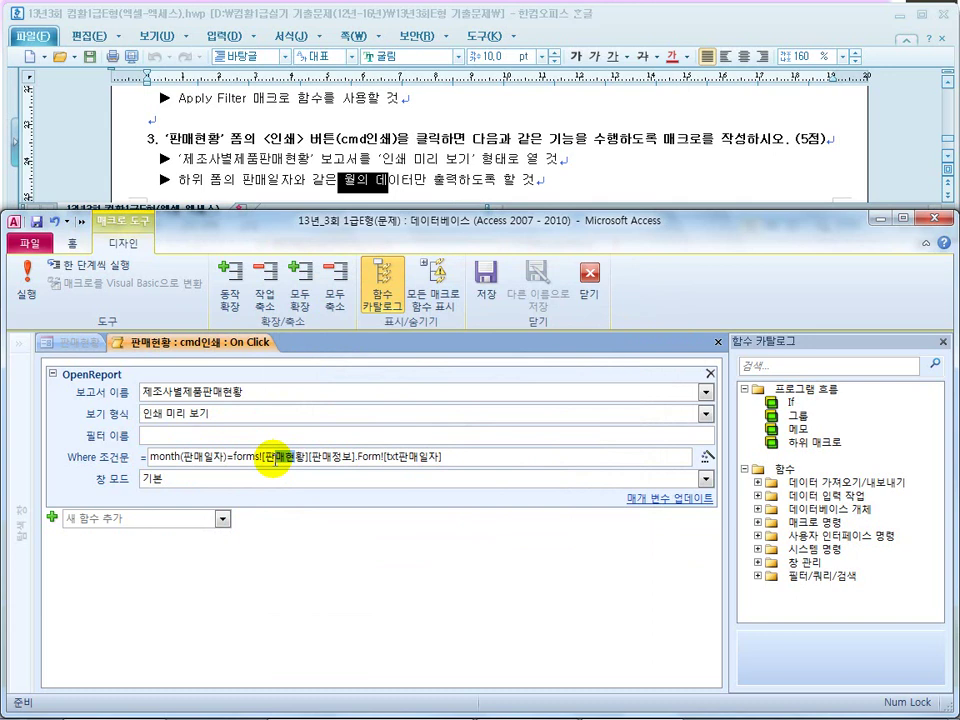
drag(271, 459, 290, 463)
click(346, 457)
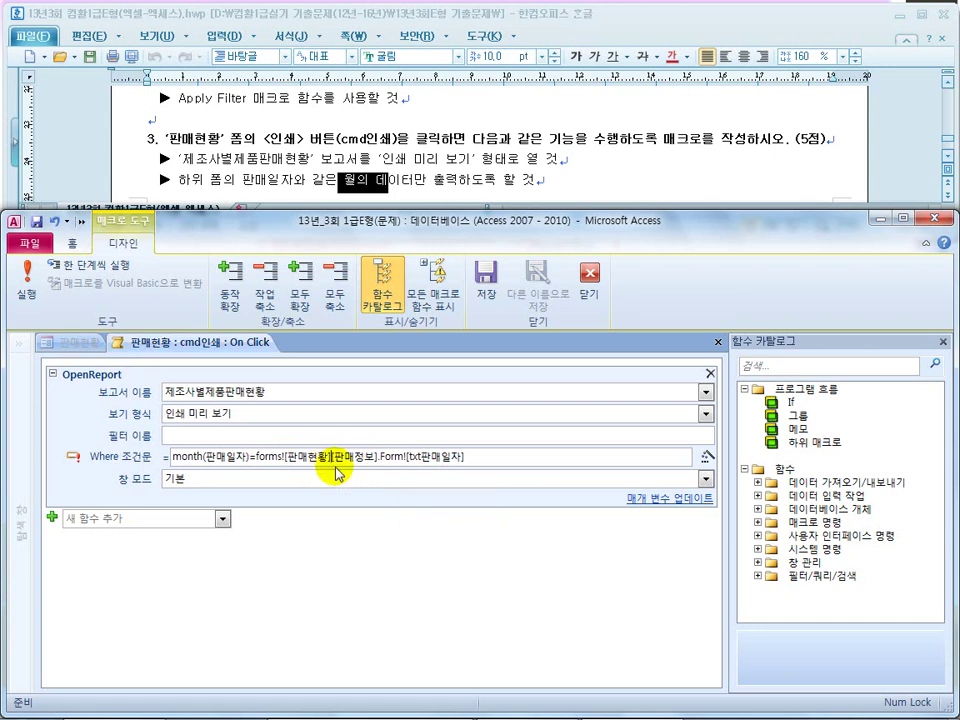
text(!)
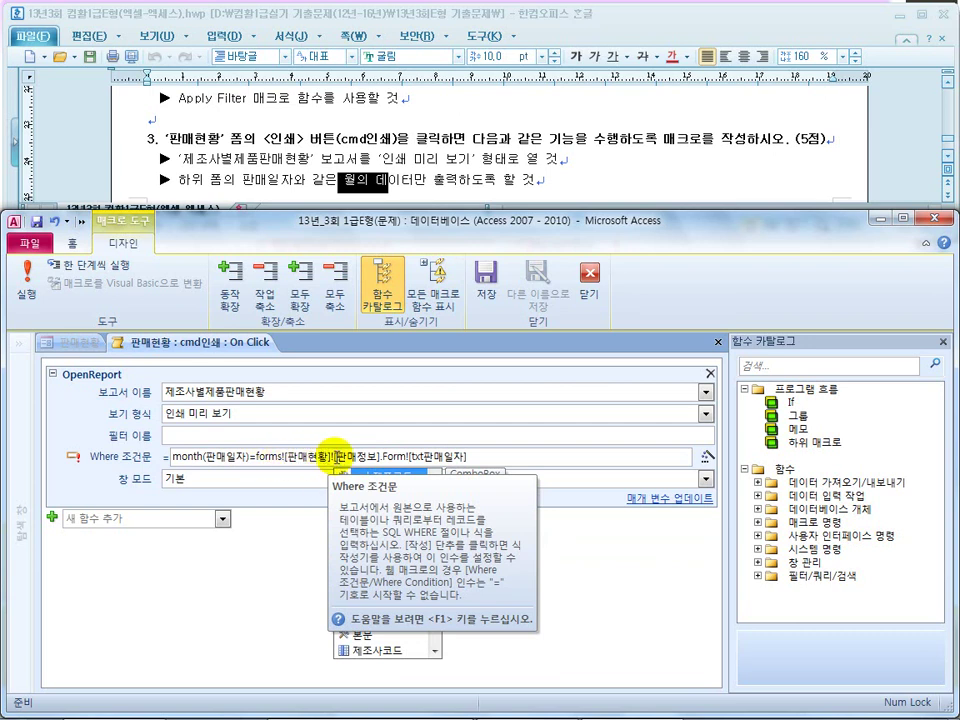
drag(333, 455, 256, 461)
click(379, 459)
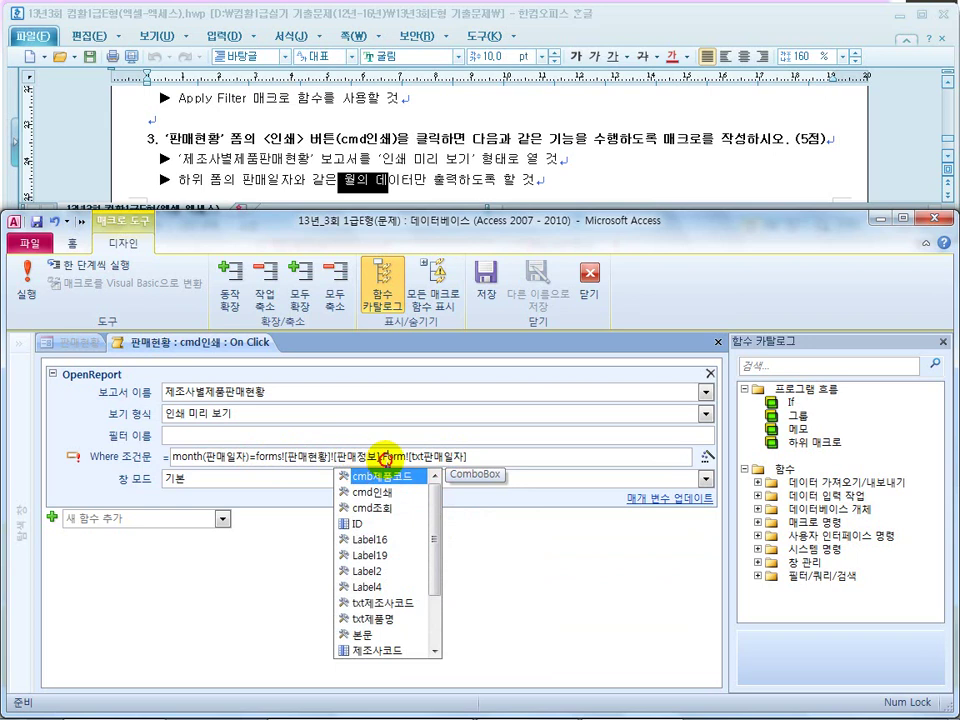
click(387, 458)
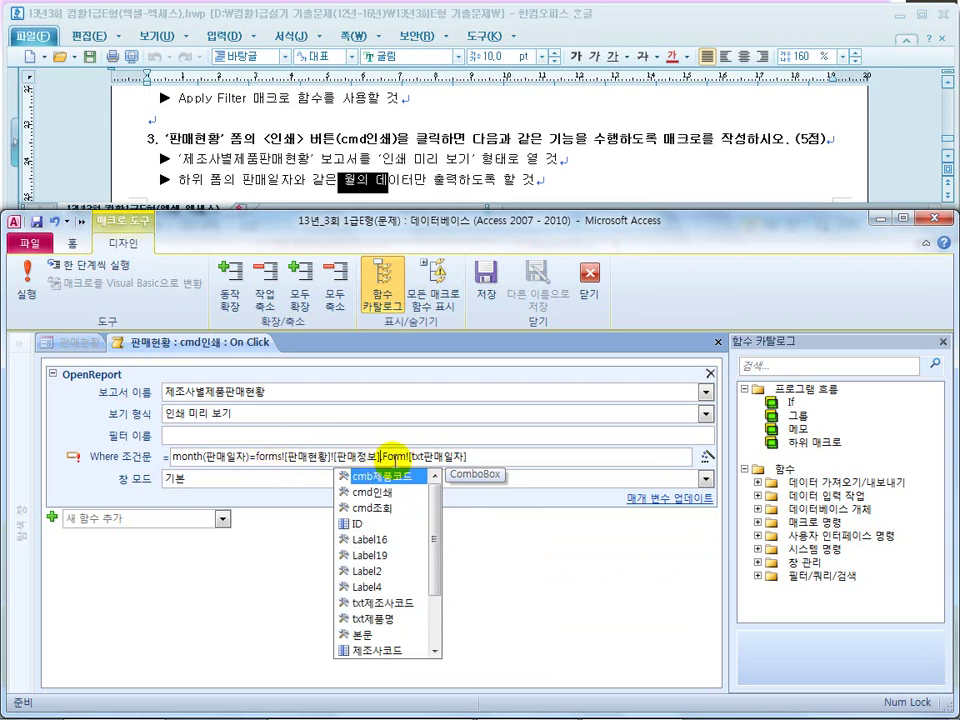
Check the main form and subform parts of the Where condition and try to close the macro
click(489, 459)
drag(333, 458, 257, 454)
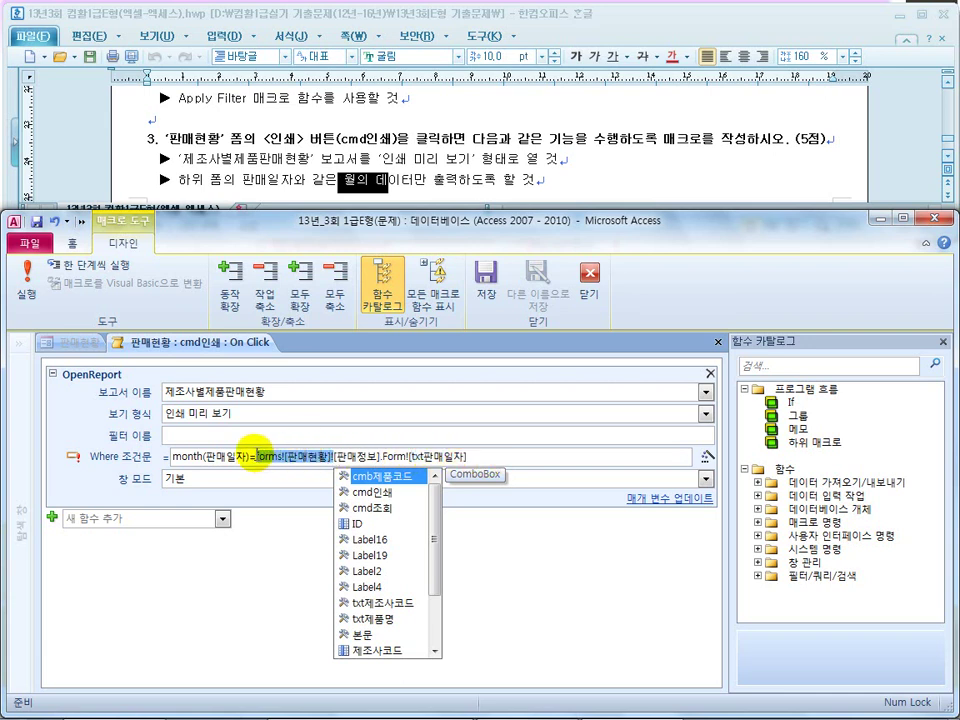
drag(482, 456, 384, 454)
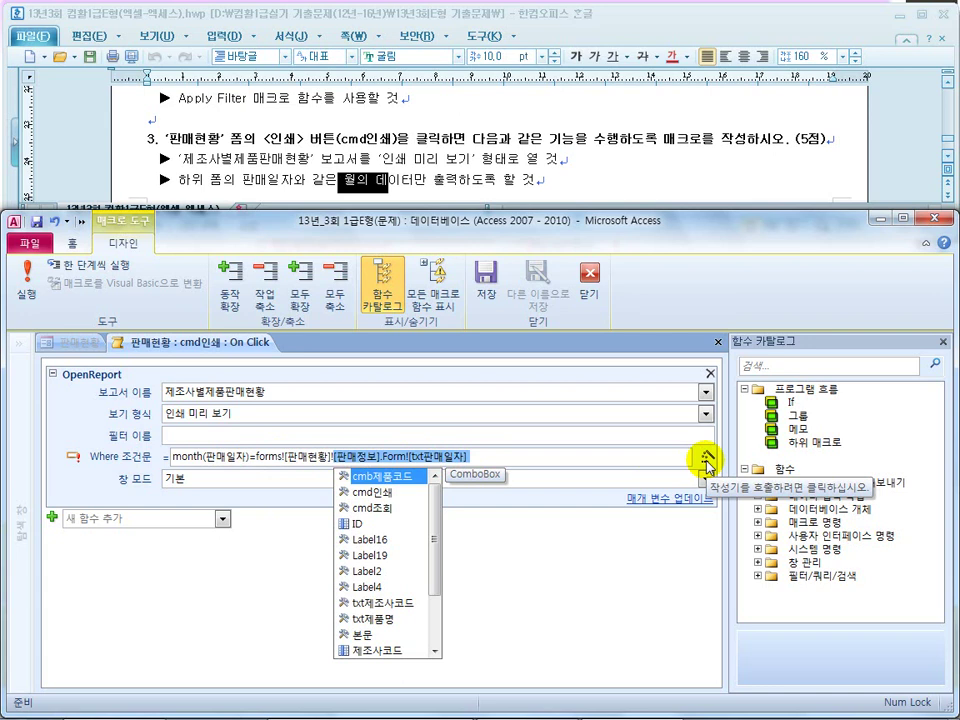
click(494, 461)
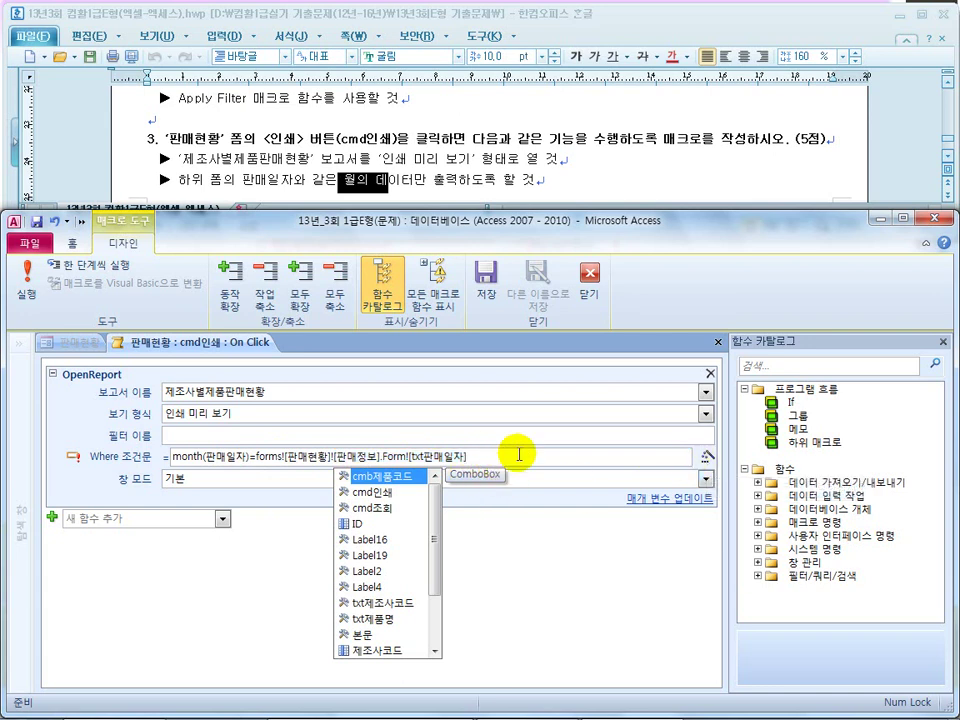
click(587, 285)
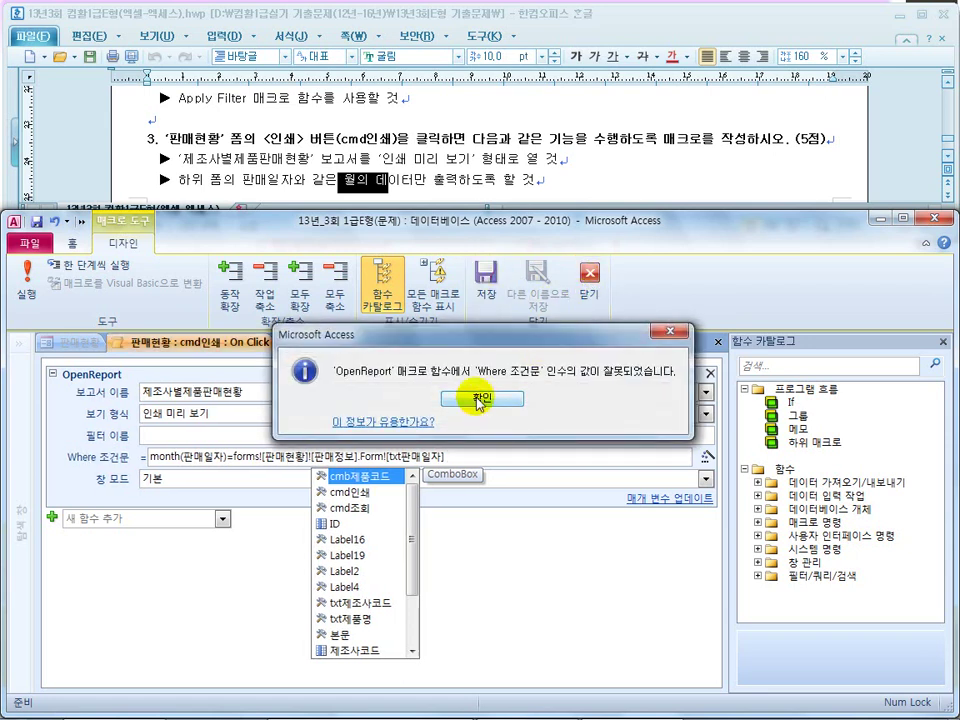
click(481, 398)
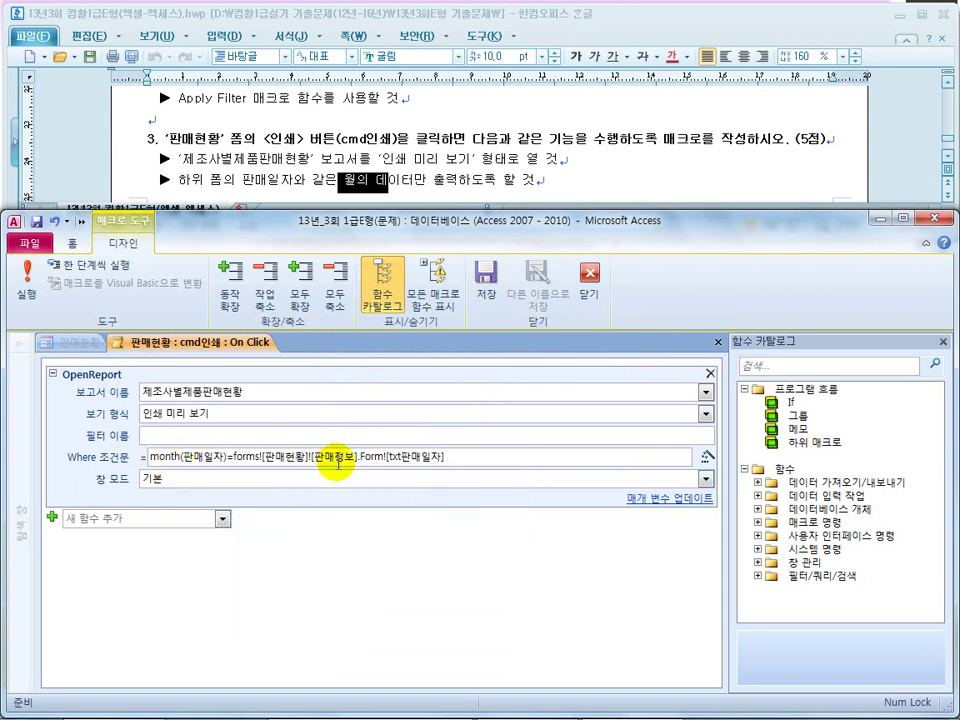
Wrap the forms![판매현황]![판매정보].Form![txt판매일자] reference in month() in the Where condition, and save and close the macro
click(232, 456)
text(ㅡㅐㅜㅅ)
key(BackSpace)
key(BackSpace)
key(BackSpace)
key(BackSpace)
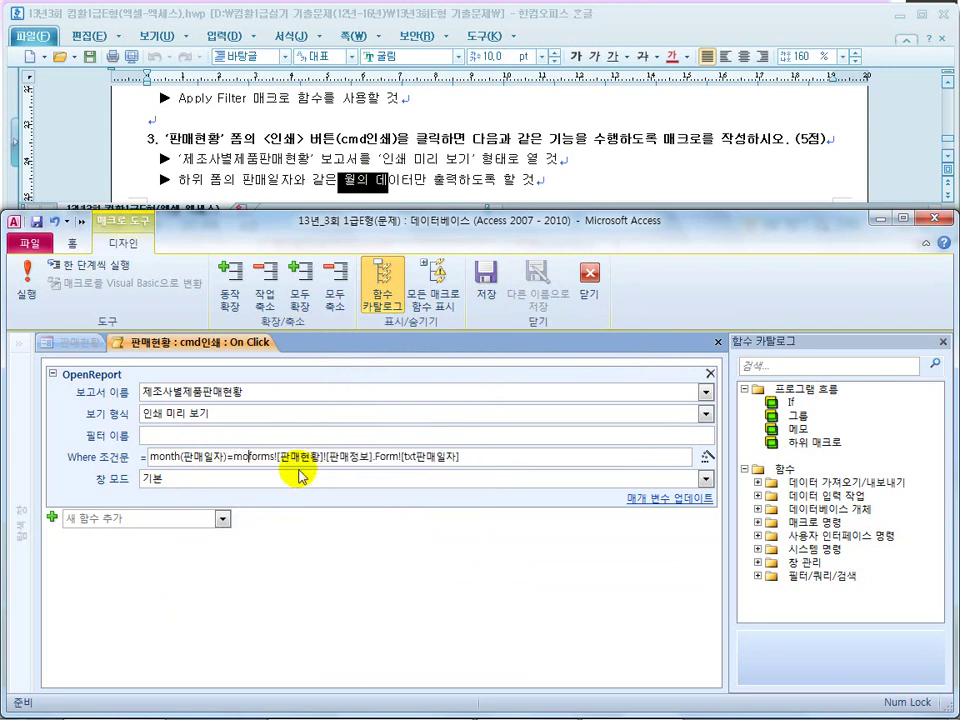
text(month()
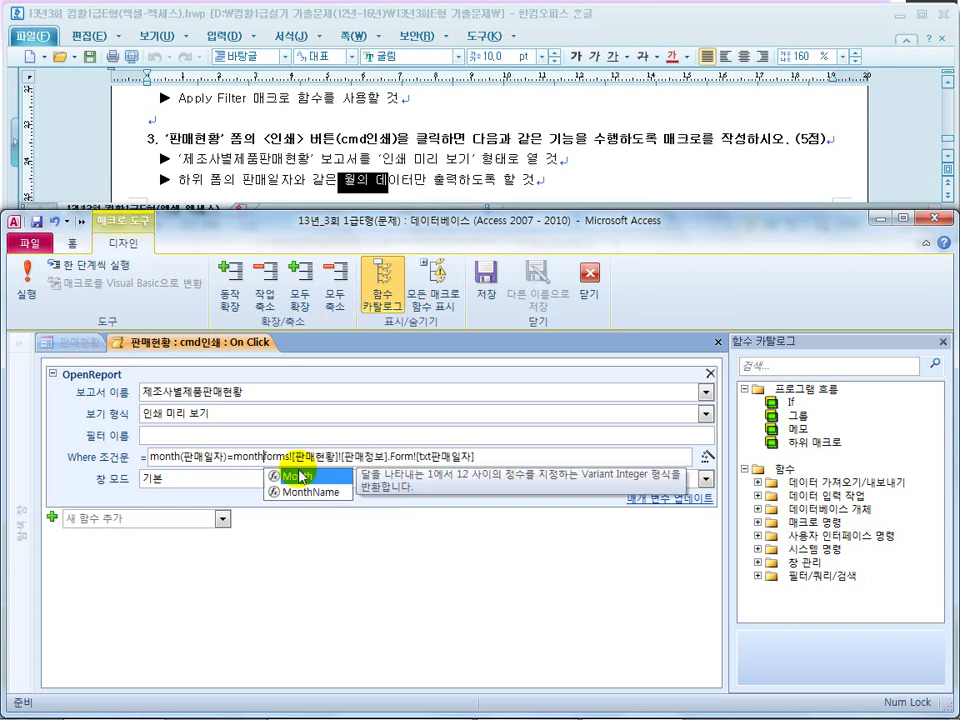
click(497, 456)
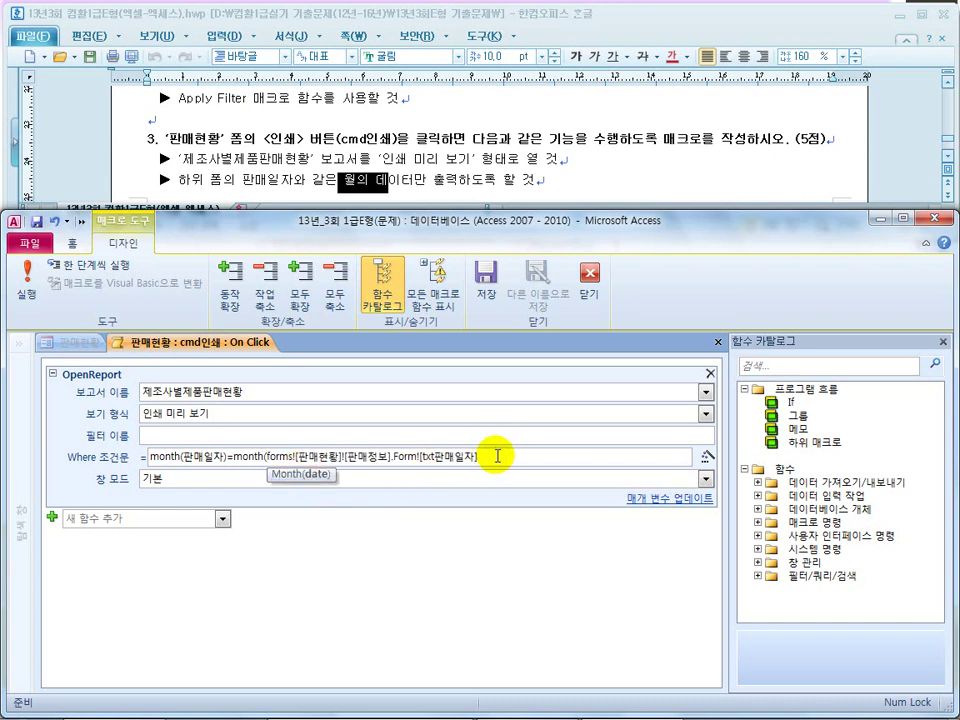
text())
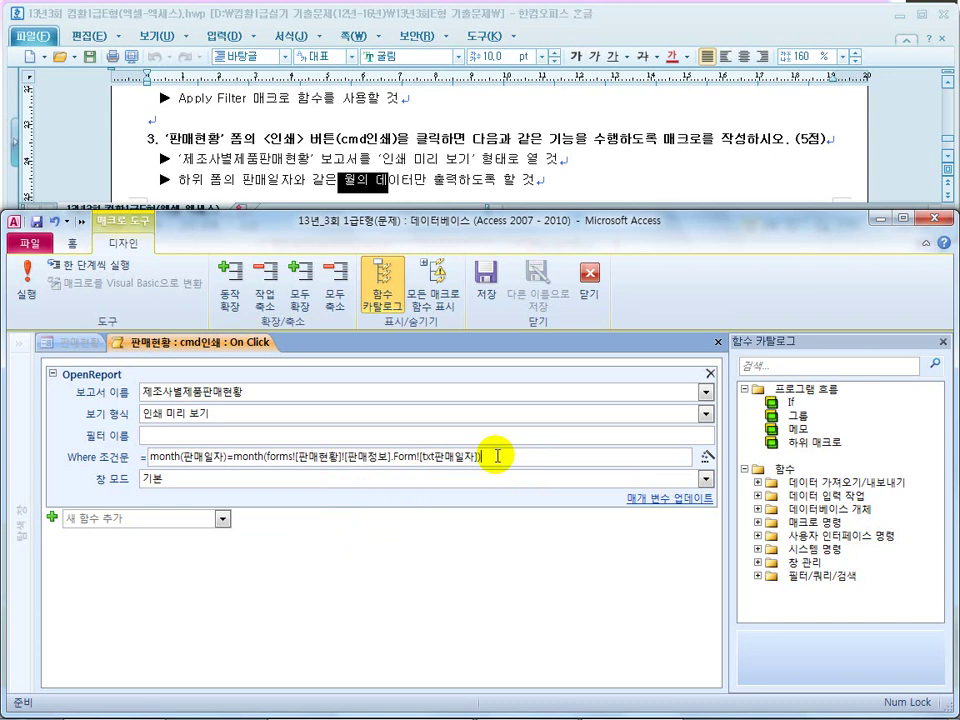
key(Return)
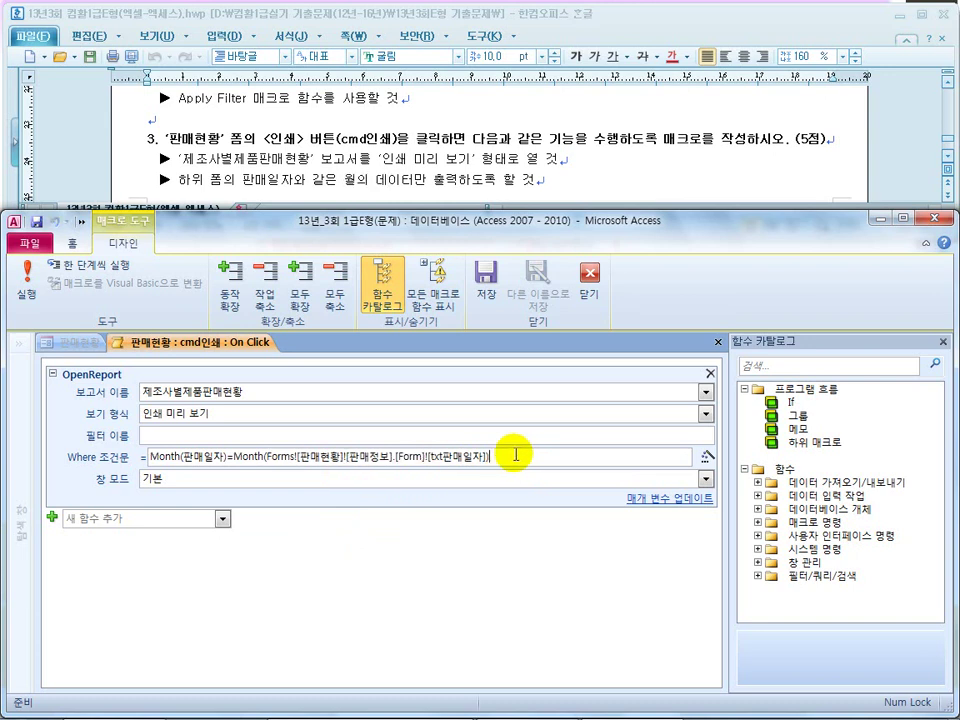
click(484, 283)
click(590, 278)
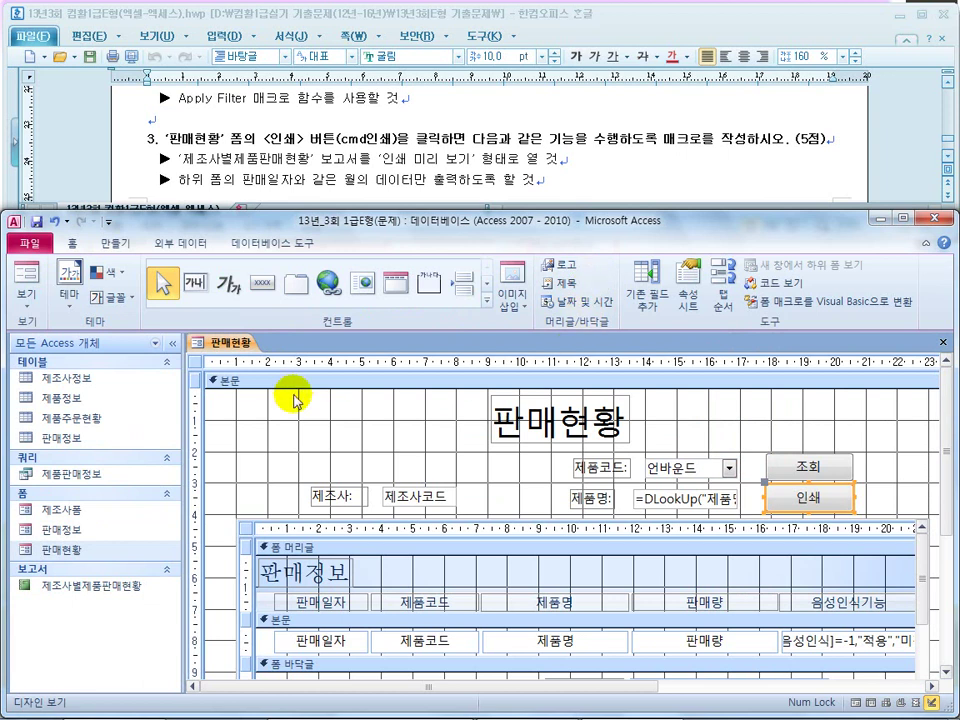
Test the 인쇄 button in the 판매현황 form's Form view, inspect the previewed report's month and dates, and close the preview
click(24, 285)
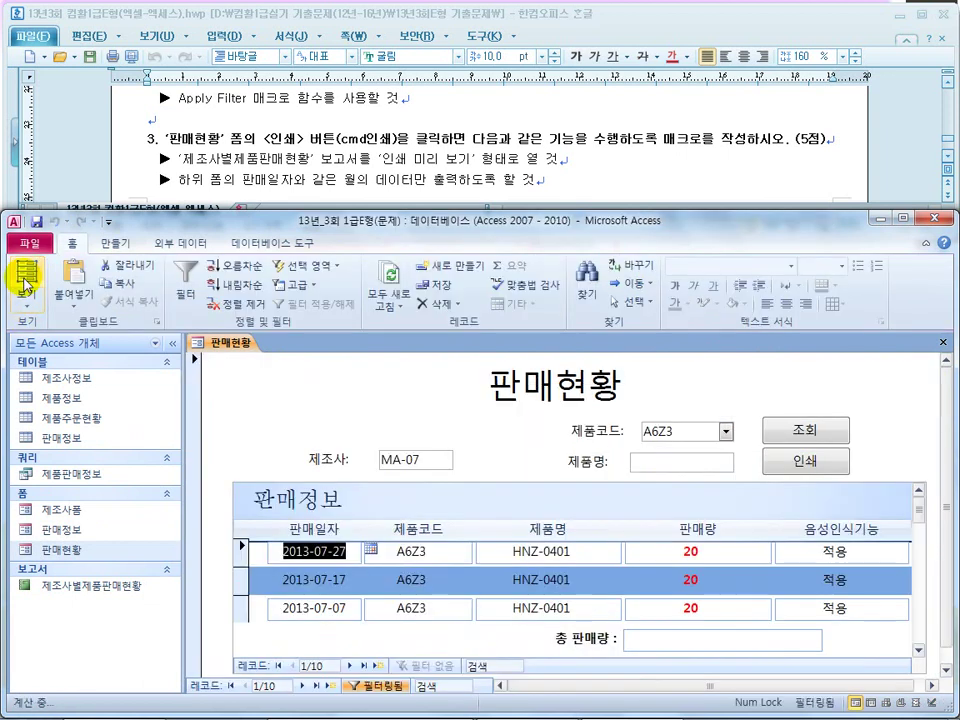
click(801, 463)
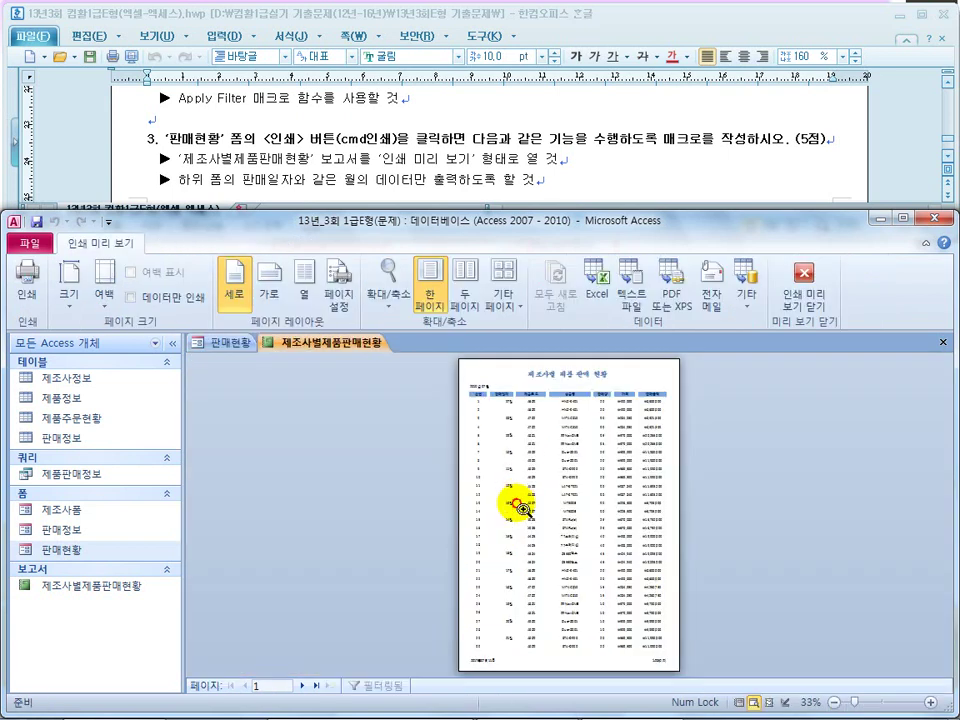
click(520, 515)
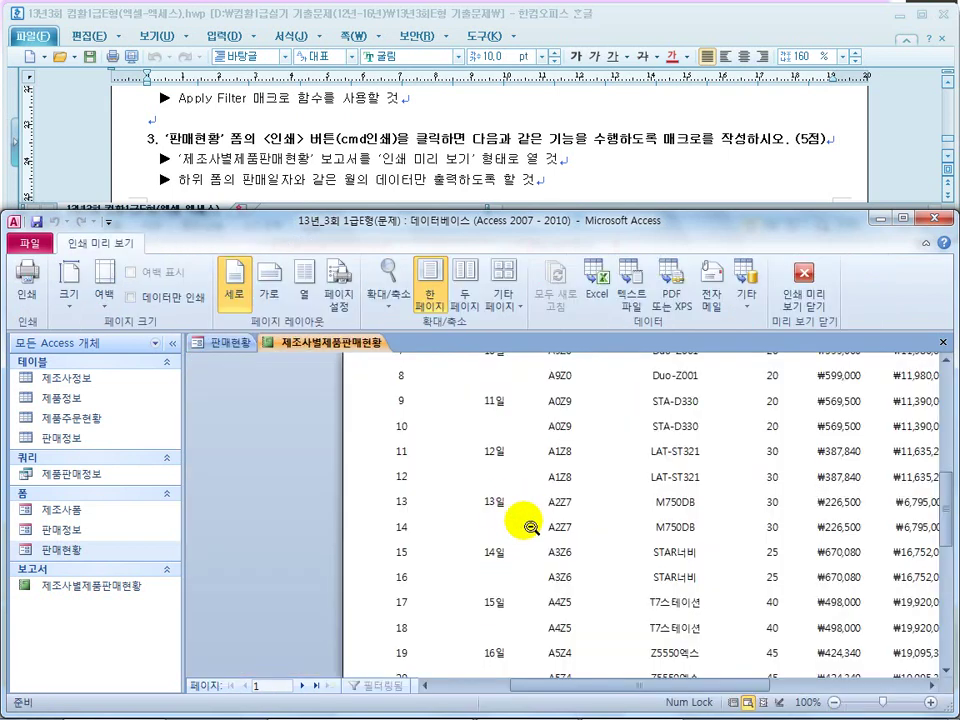
scroll(528, 526, up, 5)
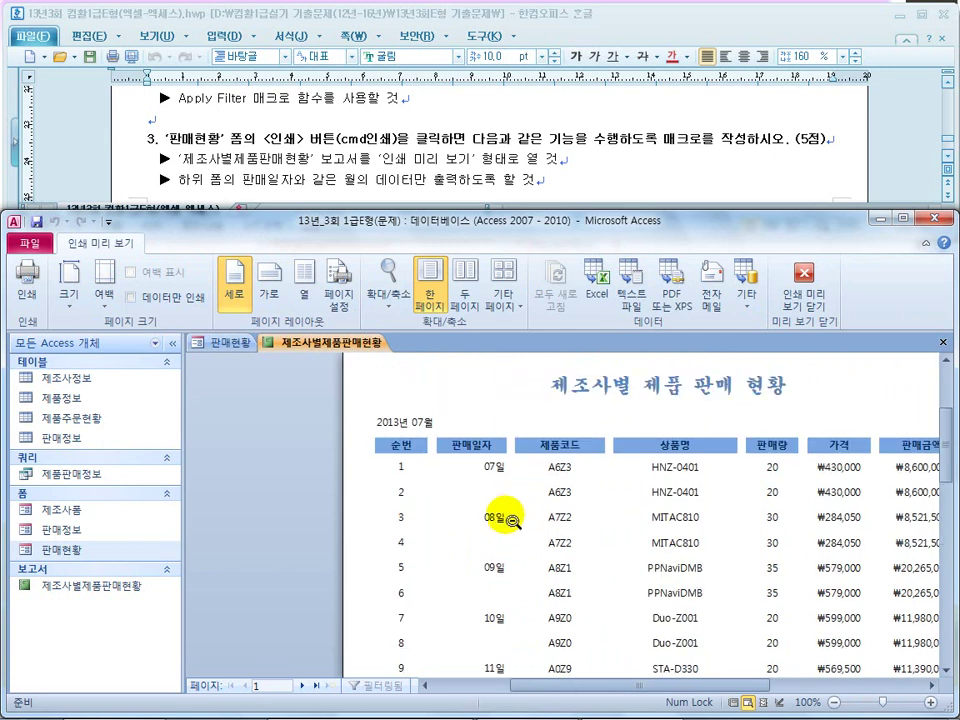
scroll(449, 492, down, 1)
scroll(449, 492, down, 8)
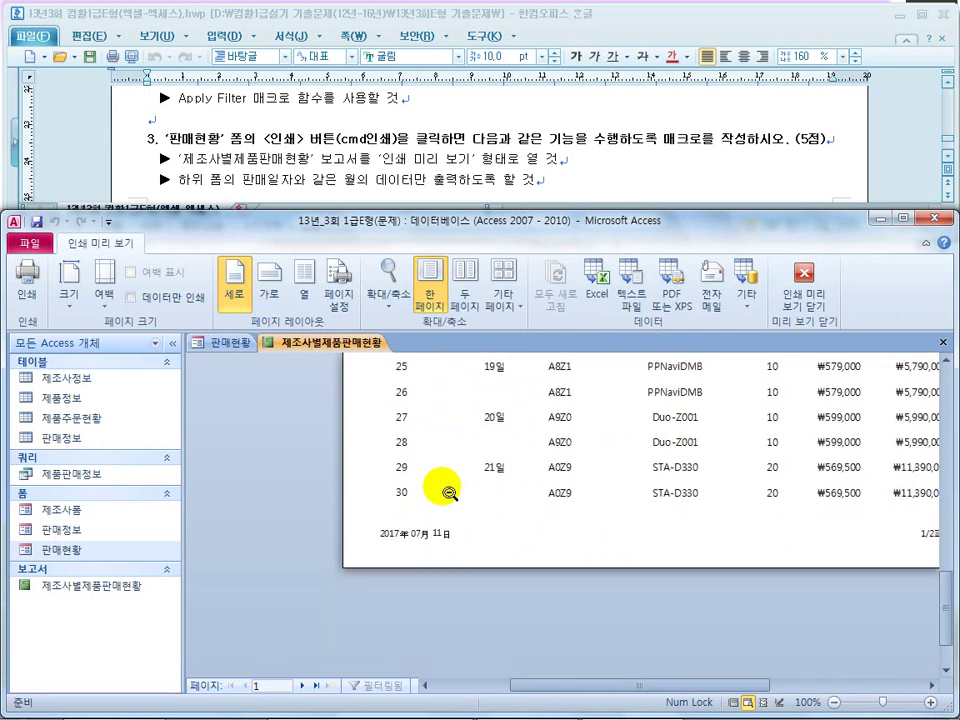
scroll(449, 492, up, 10)
click(804, 288)
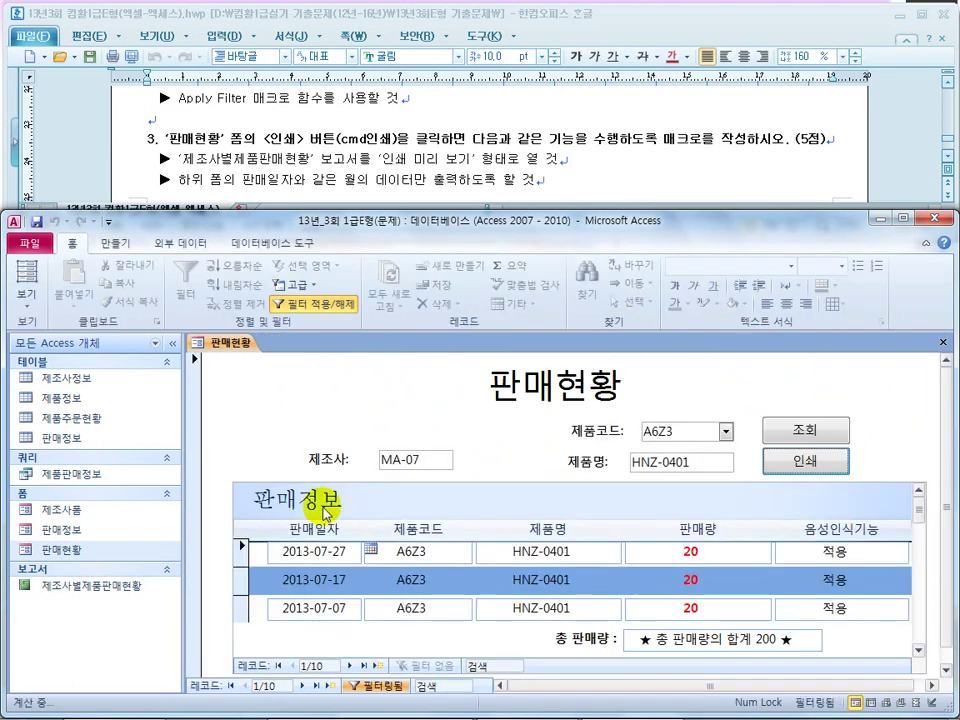
Select the 2013-04-16 record in the 판매정보 subform, preview its report with the 인쇄 button, and close the preview
click(318, 607)
scroll(325, 608, down, 2)
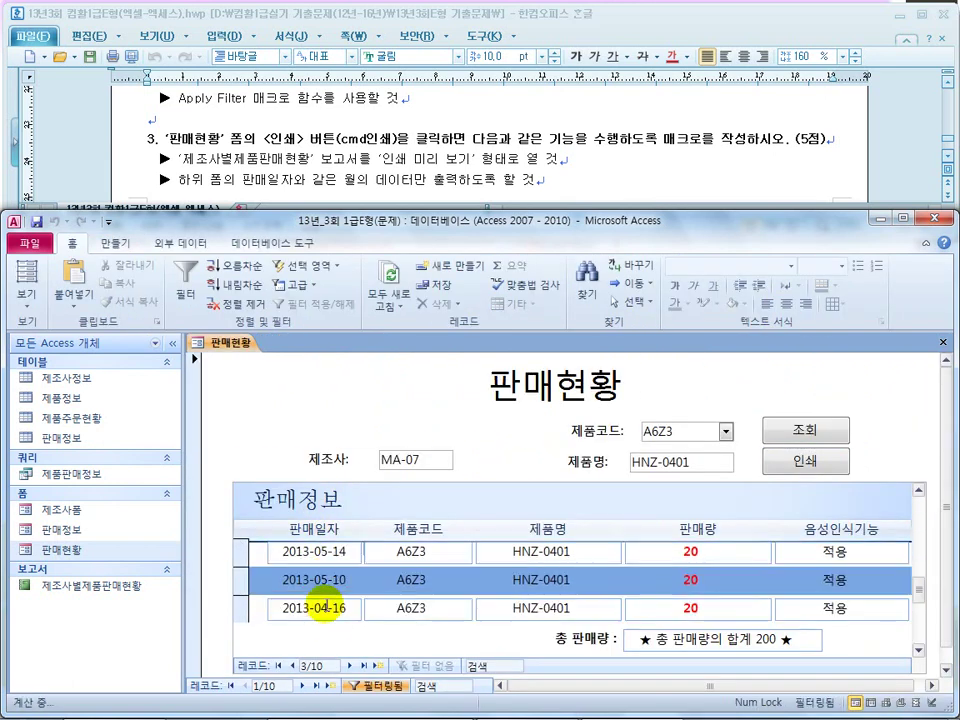
click(335, 608)
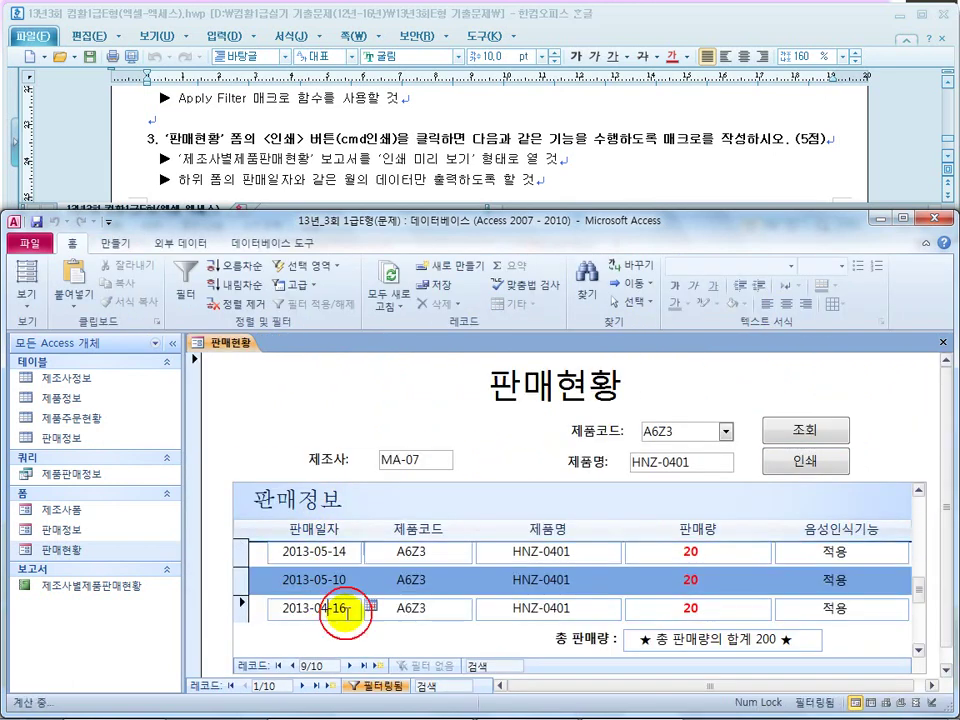
click(781, 458)
click(521, 457)
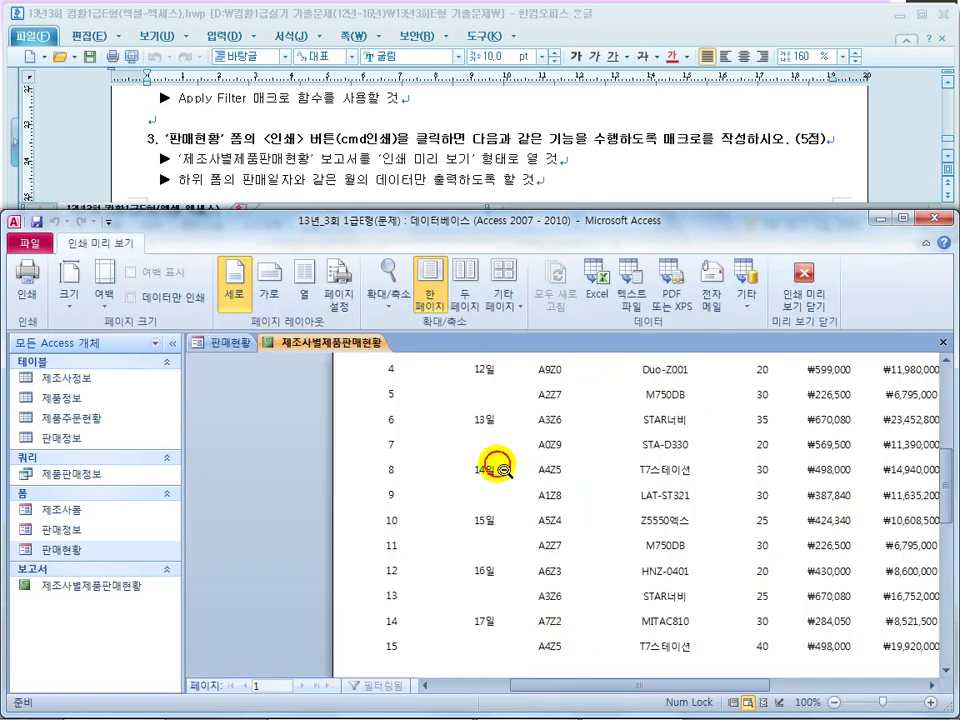
scroll(521, 457, up, 3)
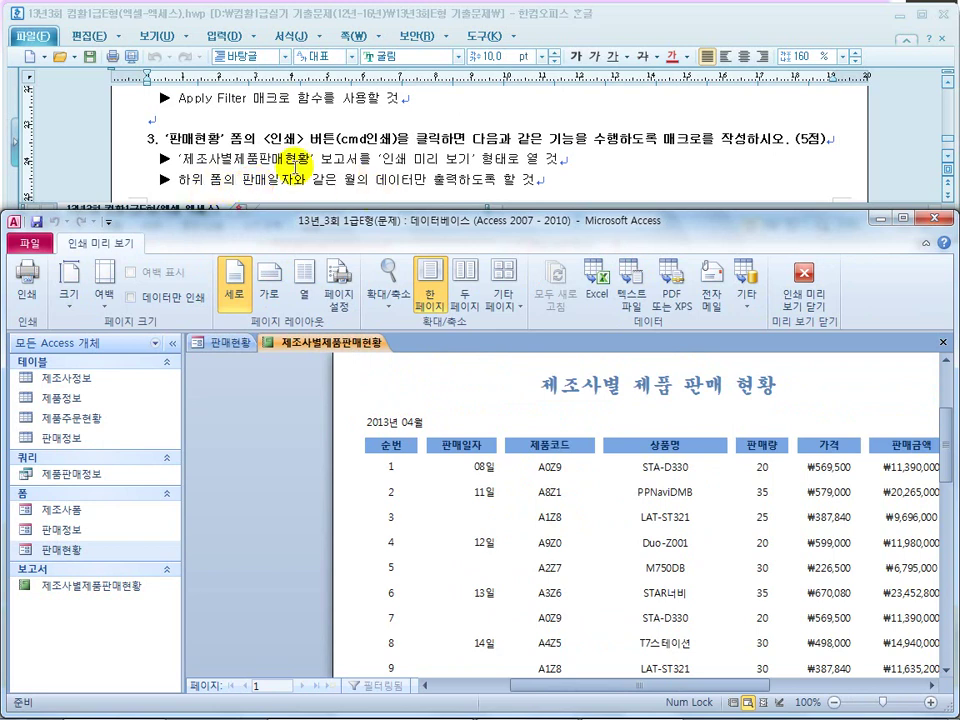
click(804, 305)
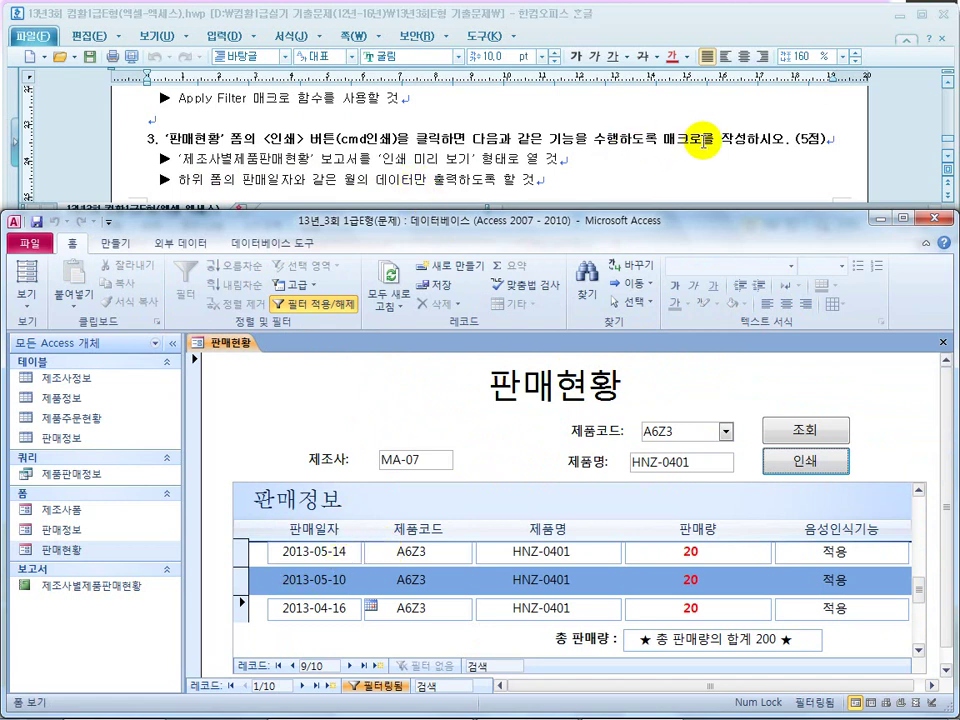
Find 문제4 처리 기능 구현 in the exam document and read the first task about creating and saving the 미판매상품 query
drag(701, 140, 646, 140)
scroll(575, 192, down, 6)
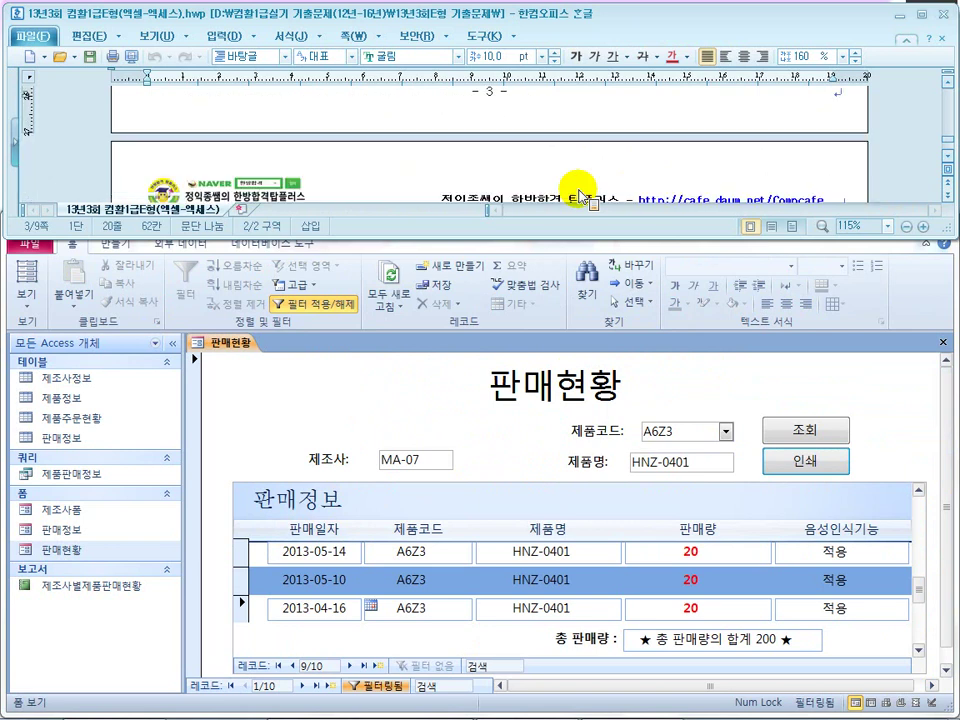
click(300, 172)
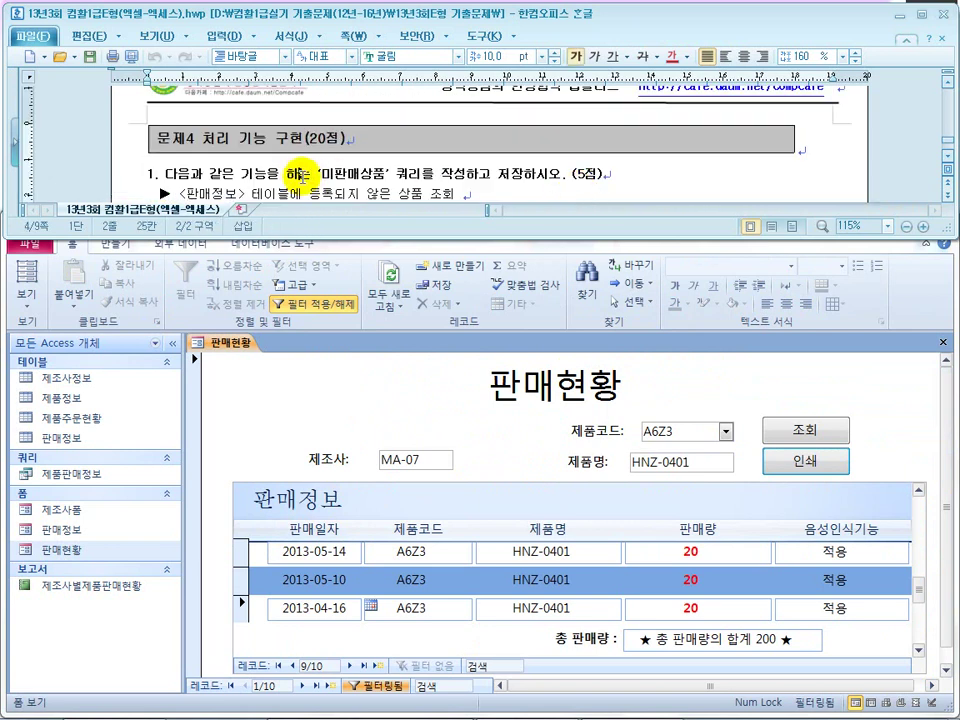
click(368, 388)
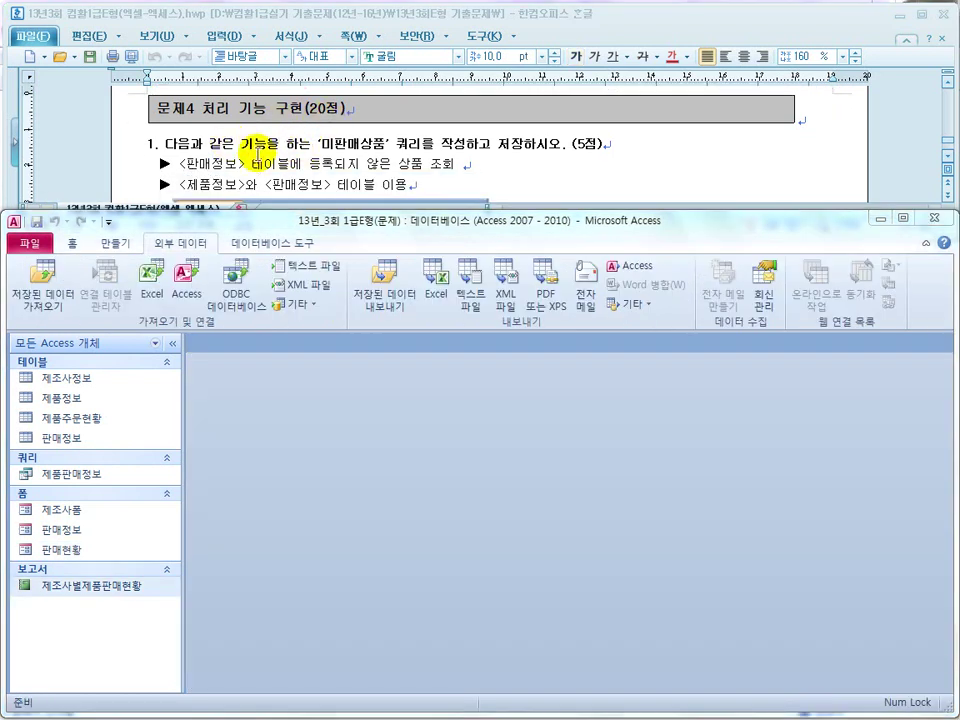
drag(203, 146, 300, 140)
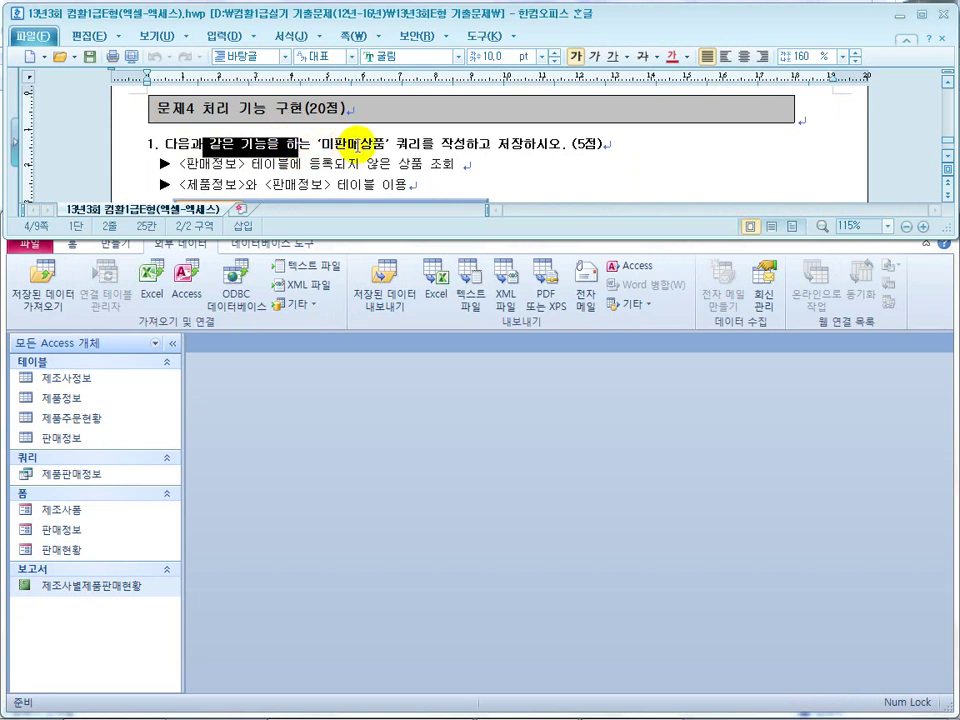
double_click(321, 143)
drag(453, 143, 413, 140)
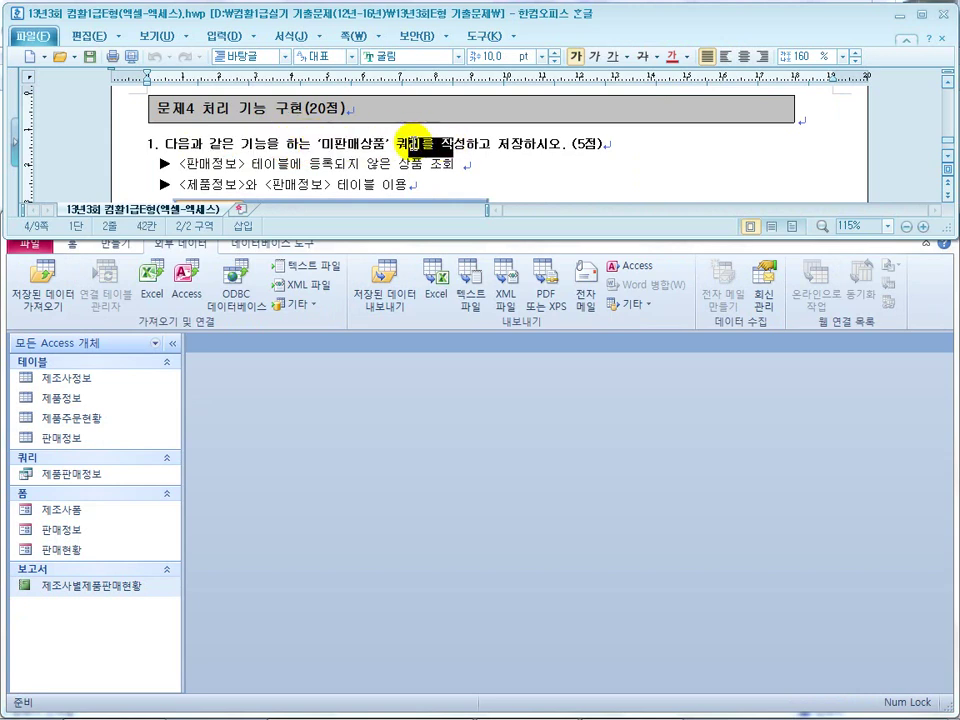
drag(531, 148, 523, 149)
drag(393, 149, 319, 145)
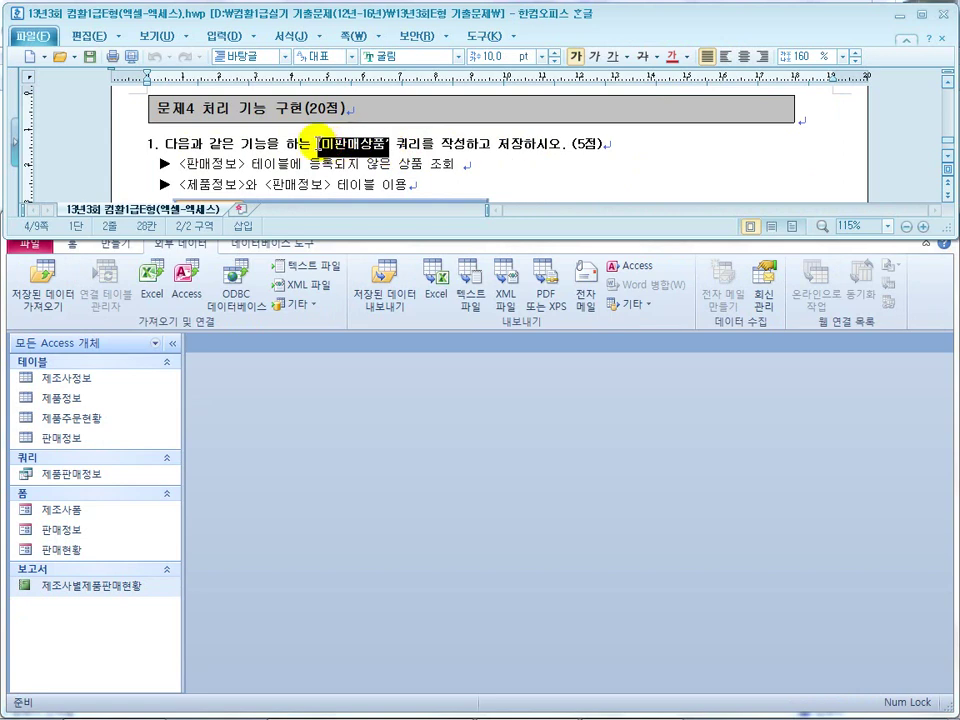
Examine the 미판매상품 query's conditions on unregistered products and its source tables in the exam document, and return to the Access database
drag(199, 163, 426, 165)
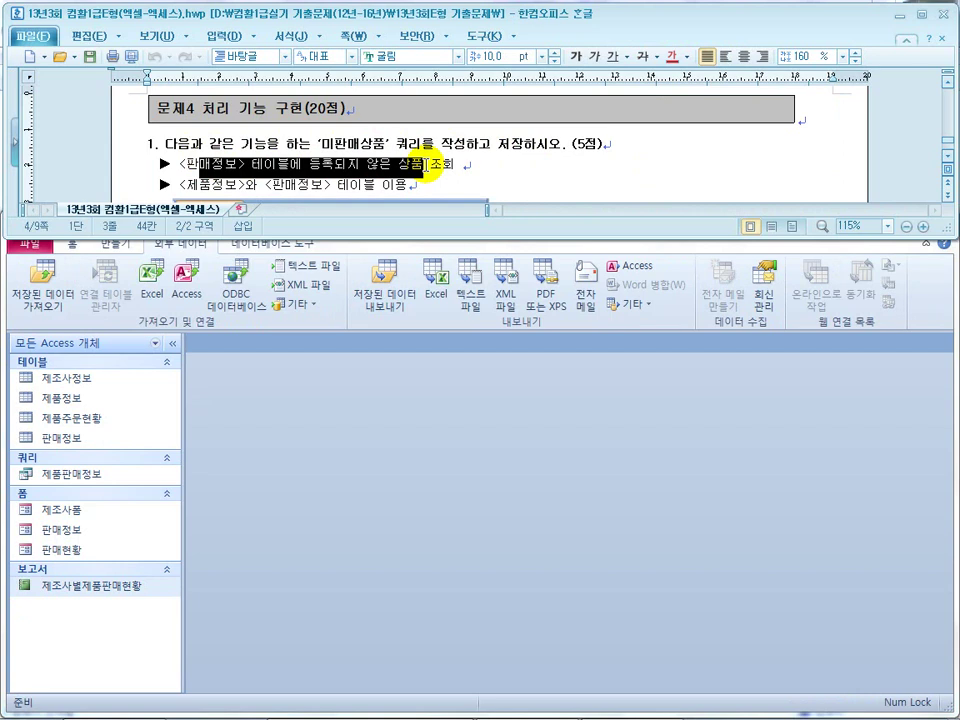
drag(212, 184, 361, 188)
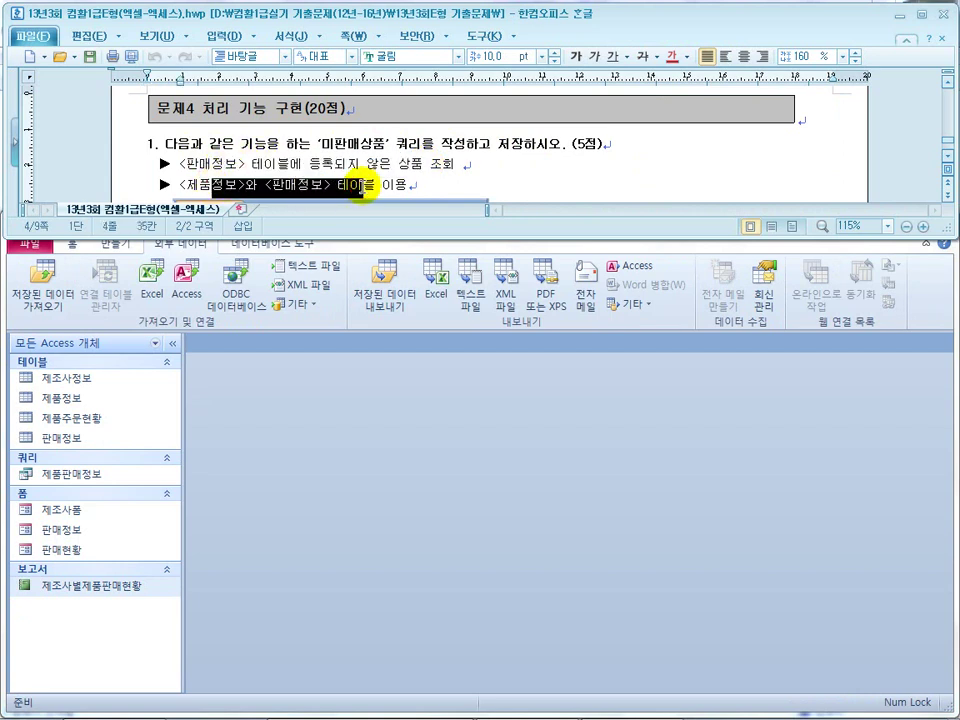
click(197, 185)
scroll(288, 197, down, 1)
click(297, 159)
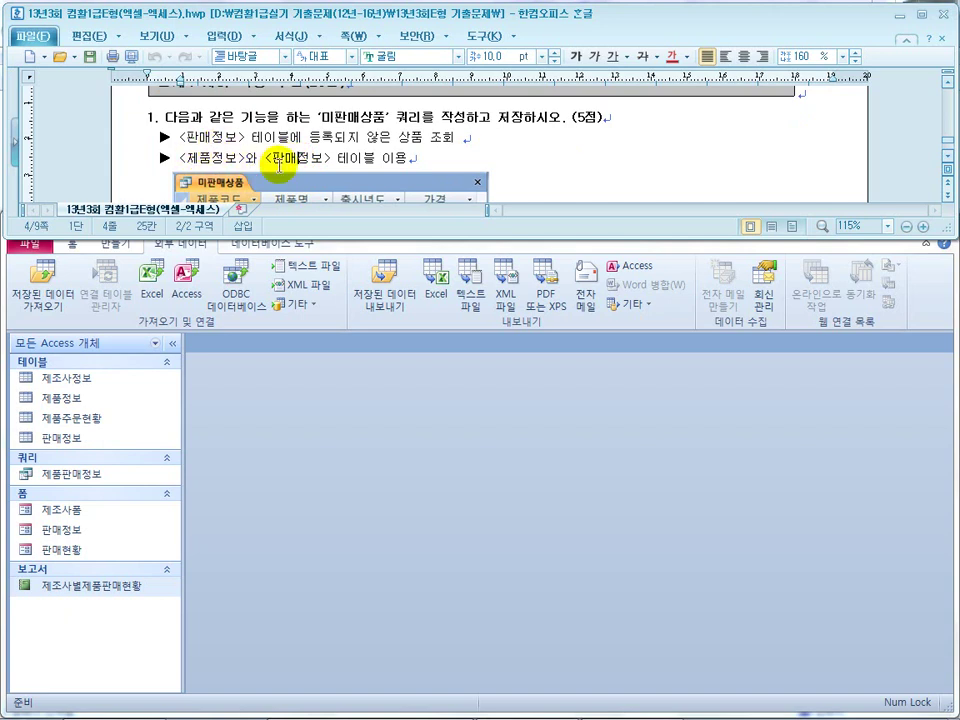
drag(278, 167, 414, 165)
drag(334, 138, 428, 140)
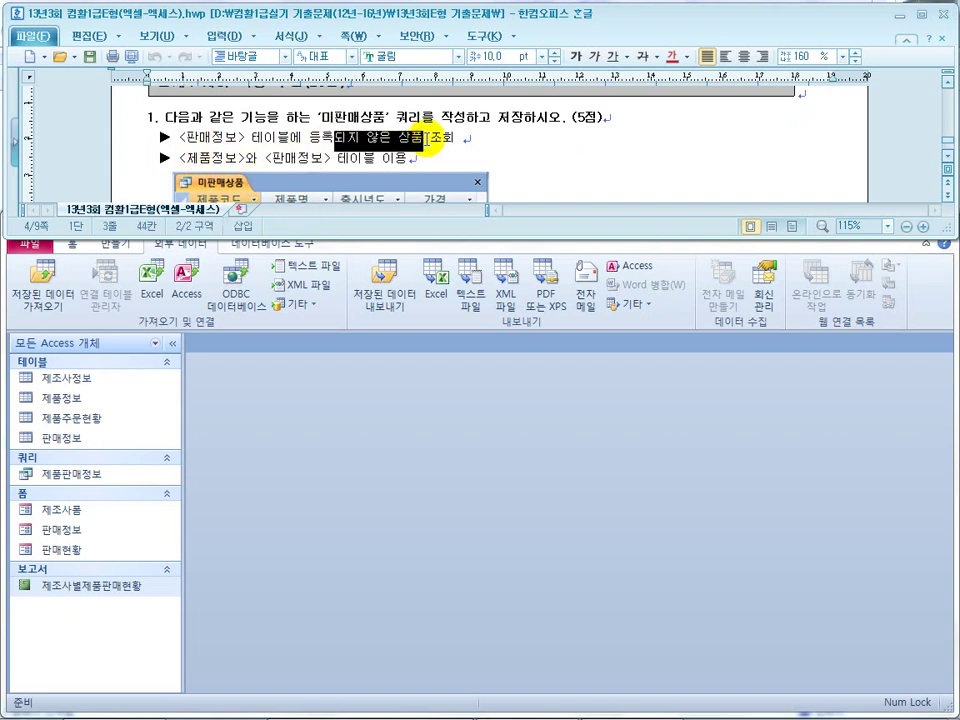
drag(237, 160, 186, 156)
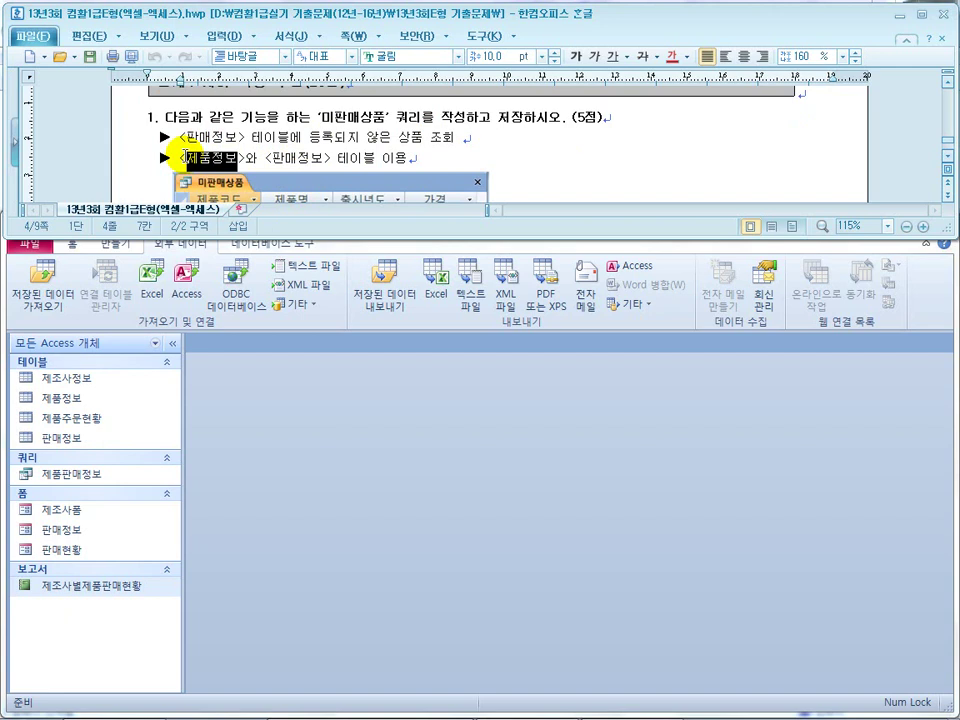
click(247, 164)
click(285, 158)
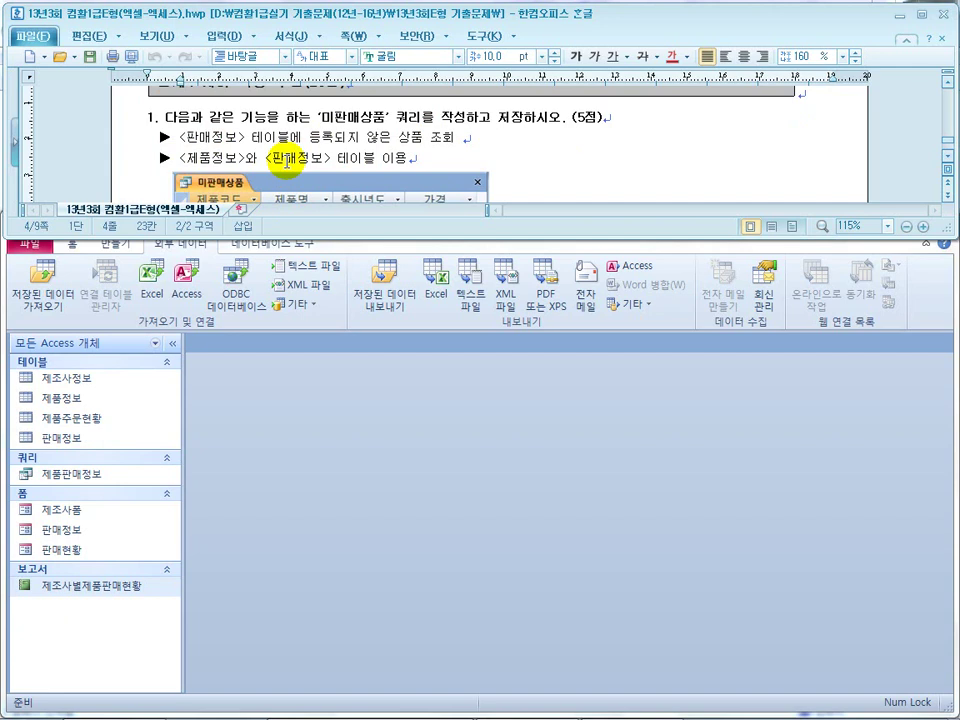
click(326, 384)
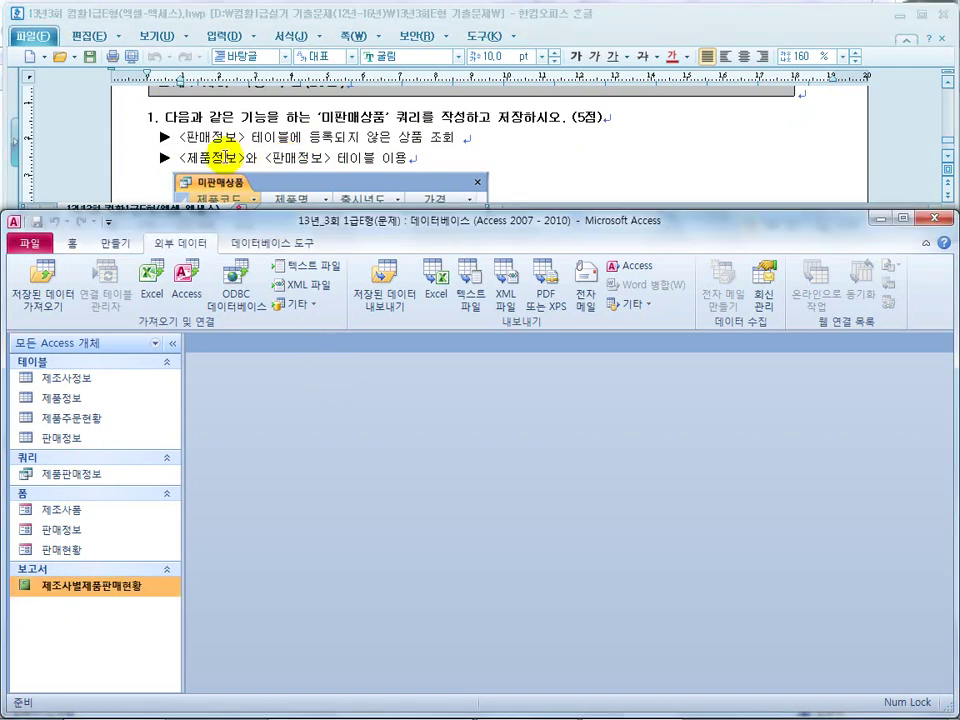
Reread in the exam document which products 미판매상품 should list and which tables it uses, and return to the Access database
drag(385, 137, 448, 136)
drag(209, 157, 236, 155)
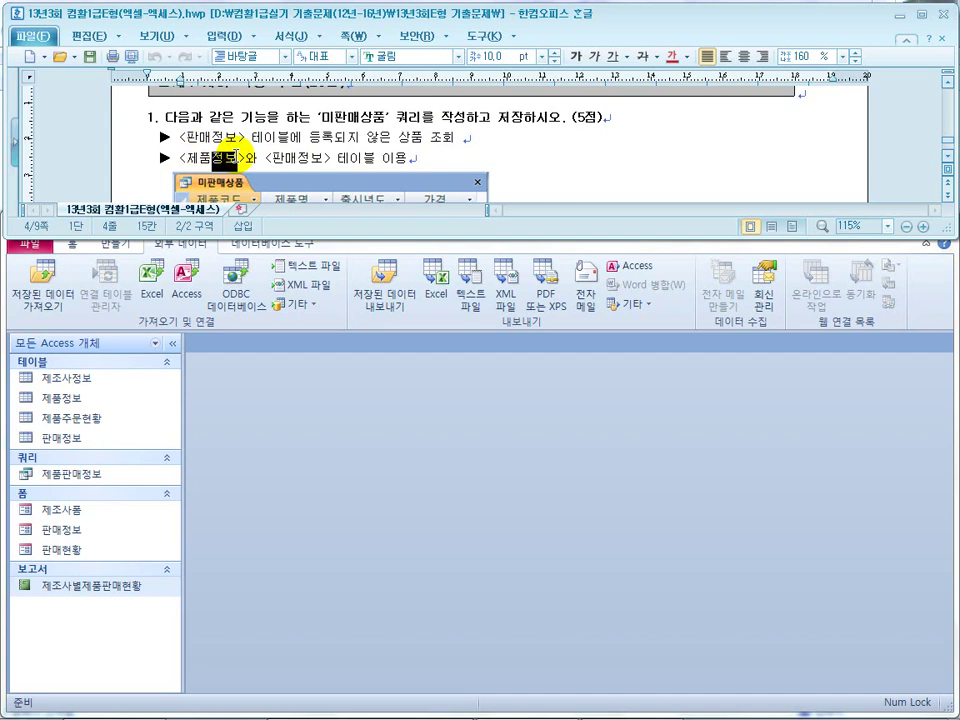
drag(303, 137, 414, 139)
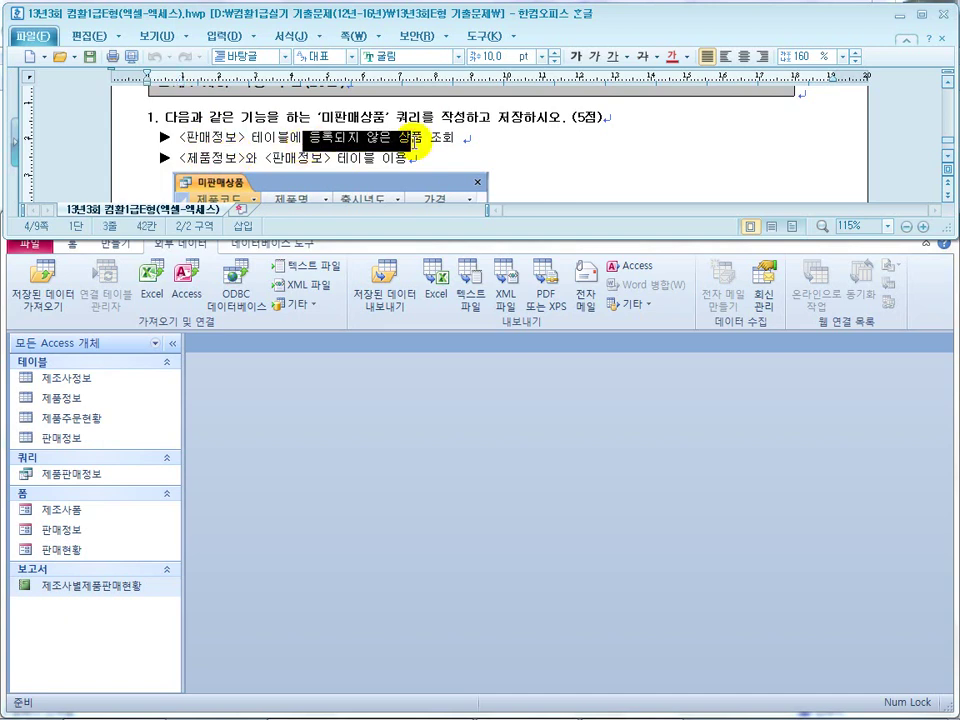
click(326, 413)
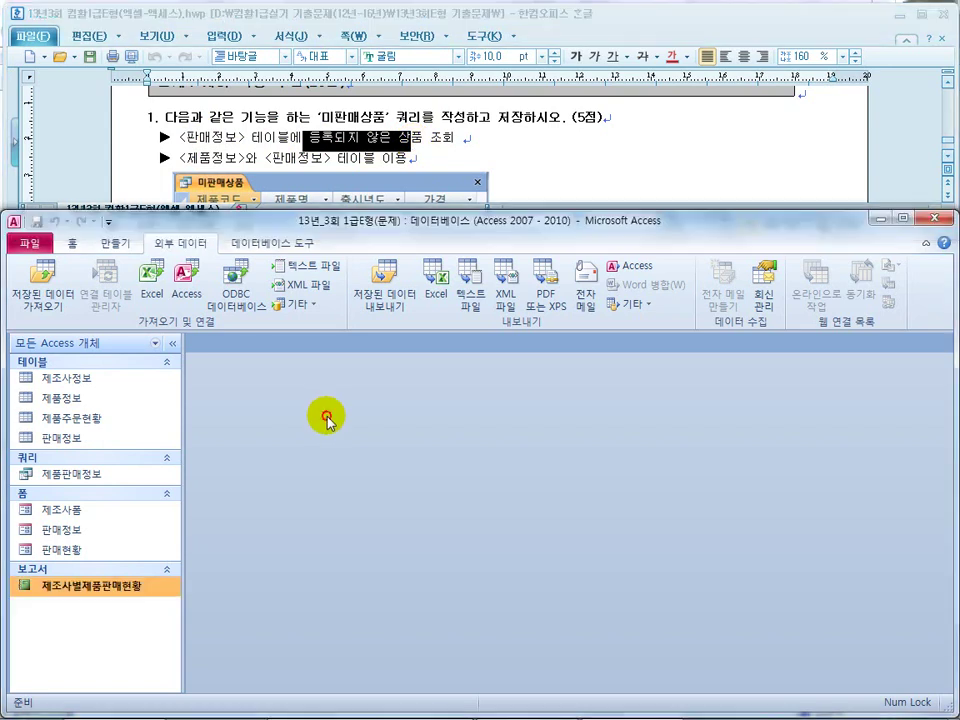
Open the database relationships, examine how 제품정보 and 판매정보 are linked against the exam task, and close the relationships view
click(276, 243)
click(175, 285)
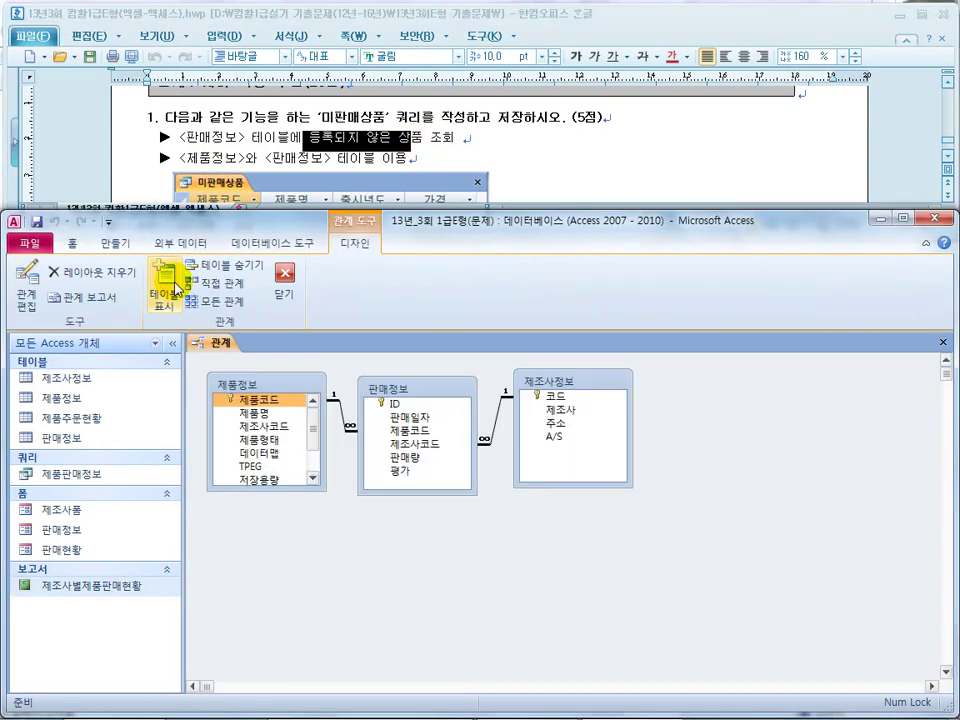
click(220, 158)
click(285, 385)
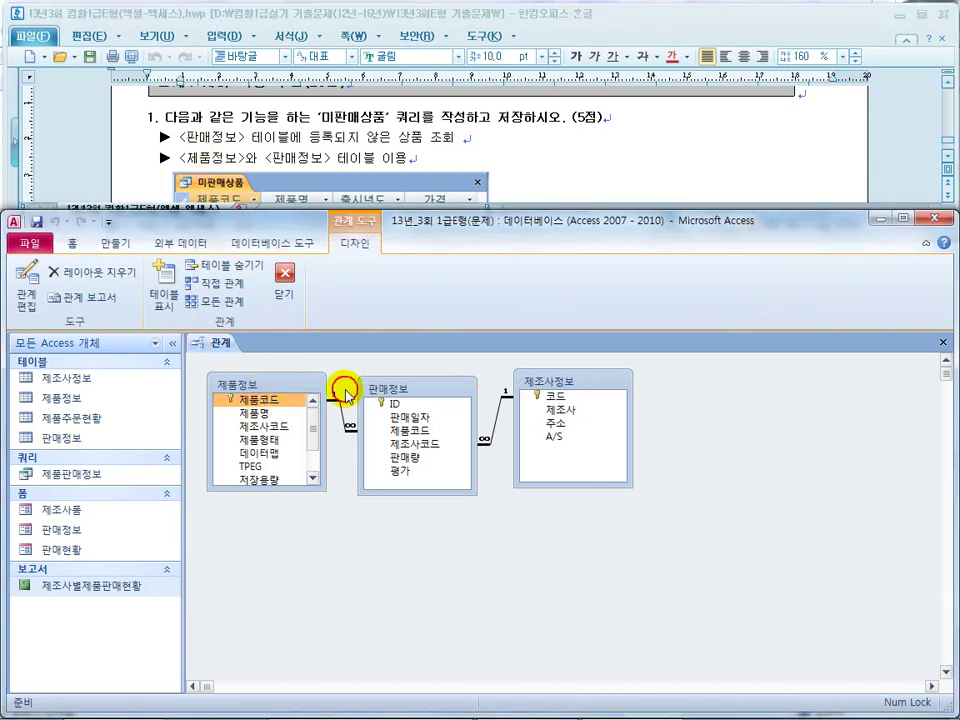
click(413, 384)
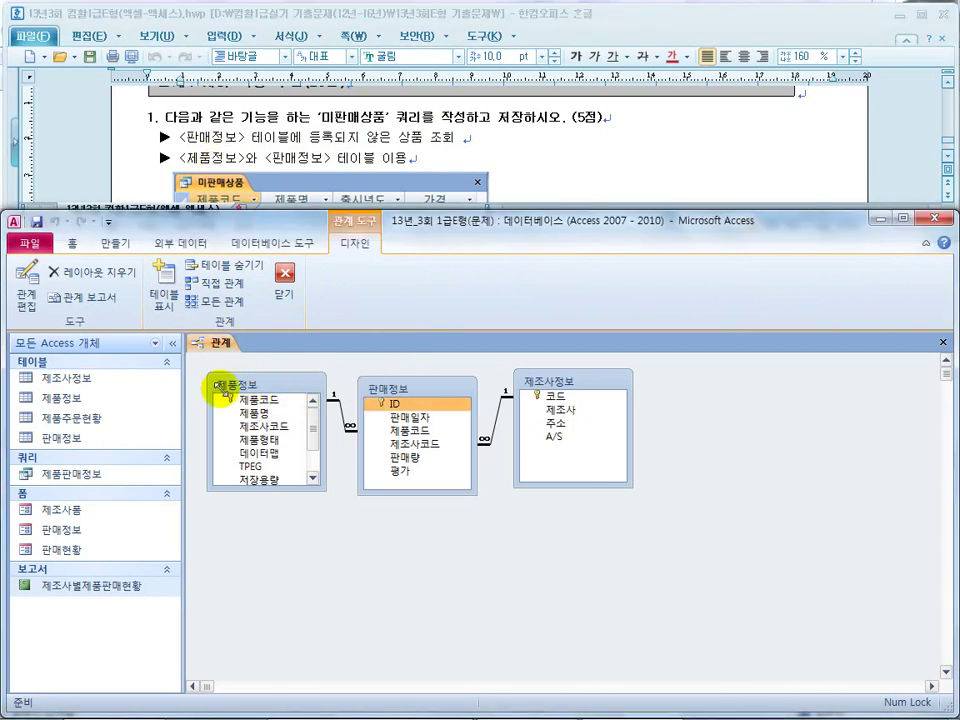
click(255, 403)
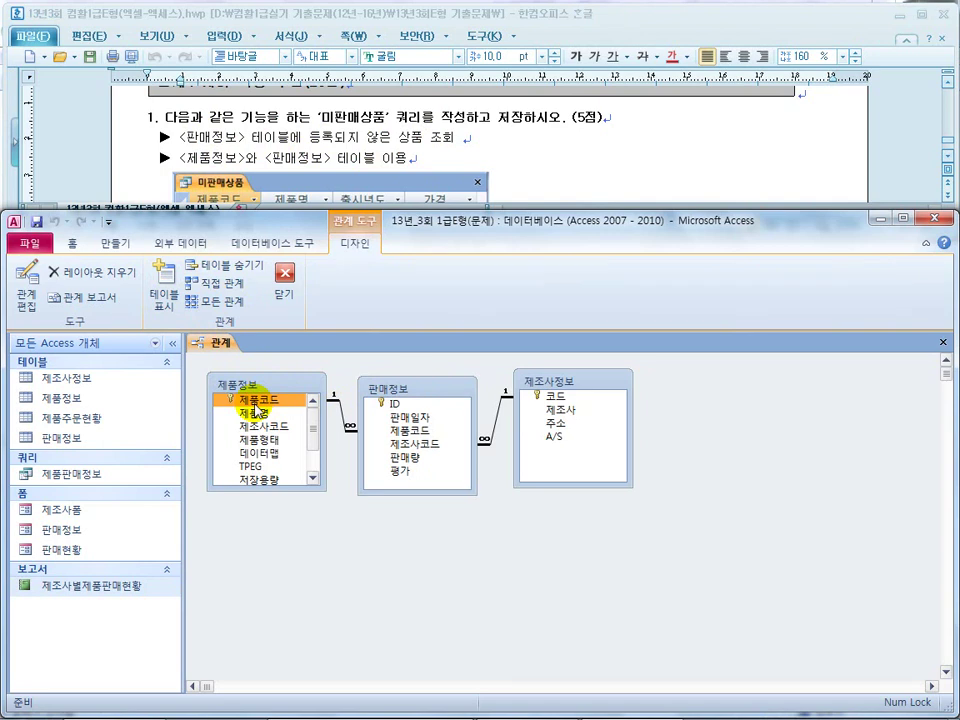
click(211, 160)
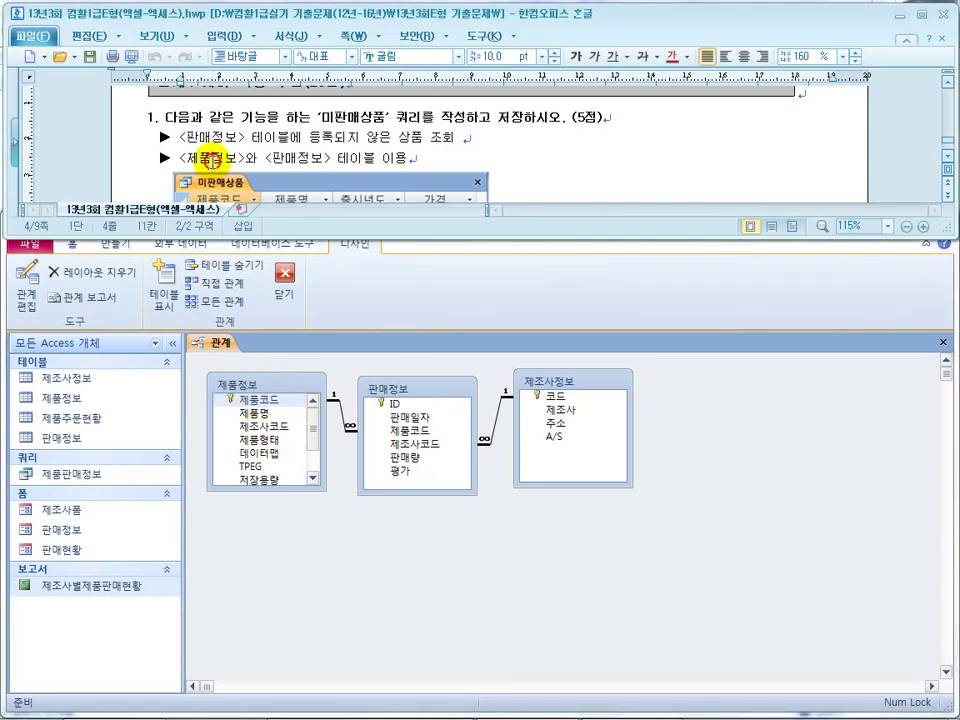
click(284, 283)
click(284, 283)
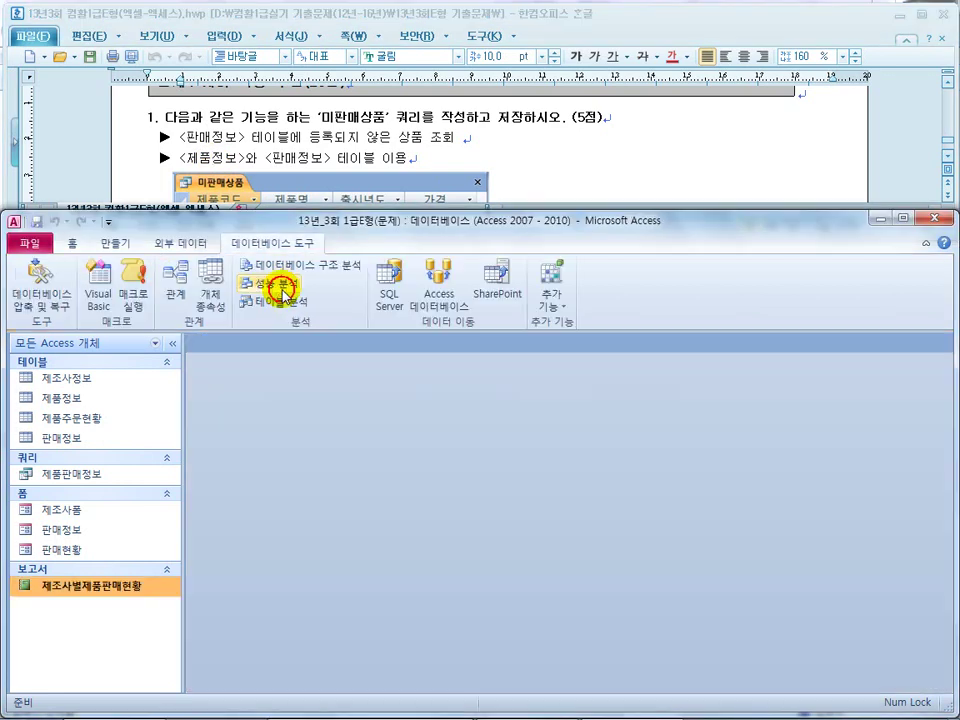
Start a 불일치 검색 쿼리 wizard with 제품정보 as the result table and 판매정보 as the related table
click(115, 243)
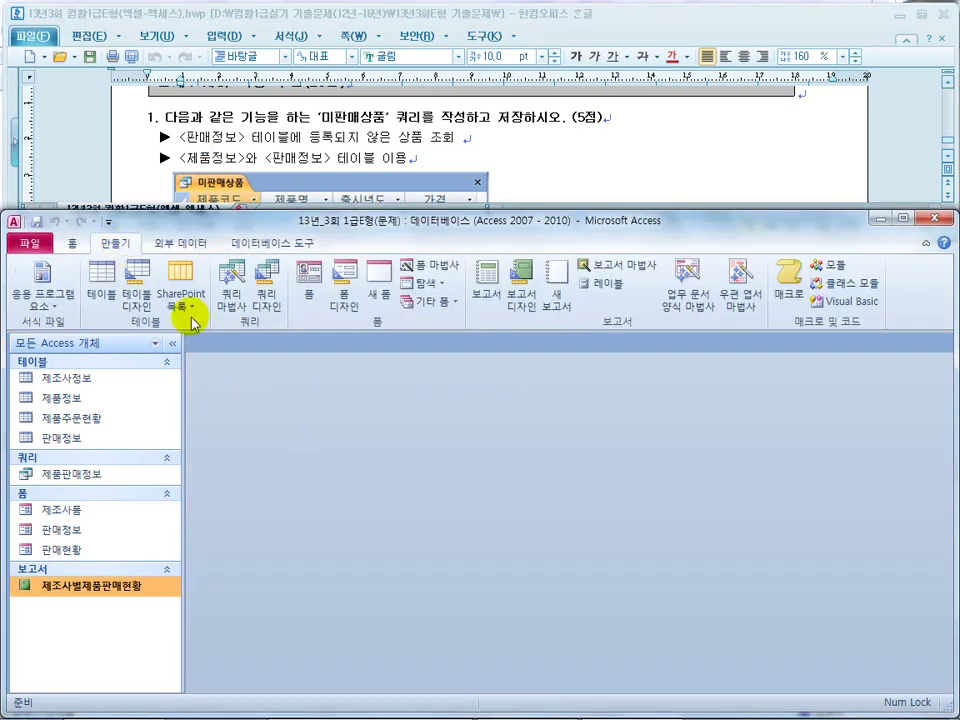
click(230, 303)
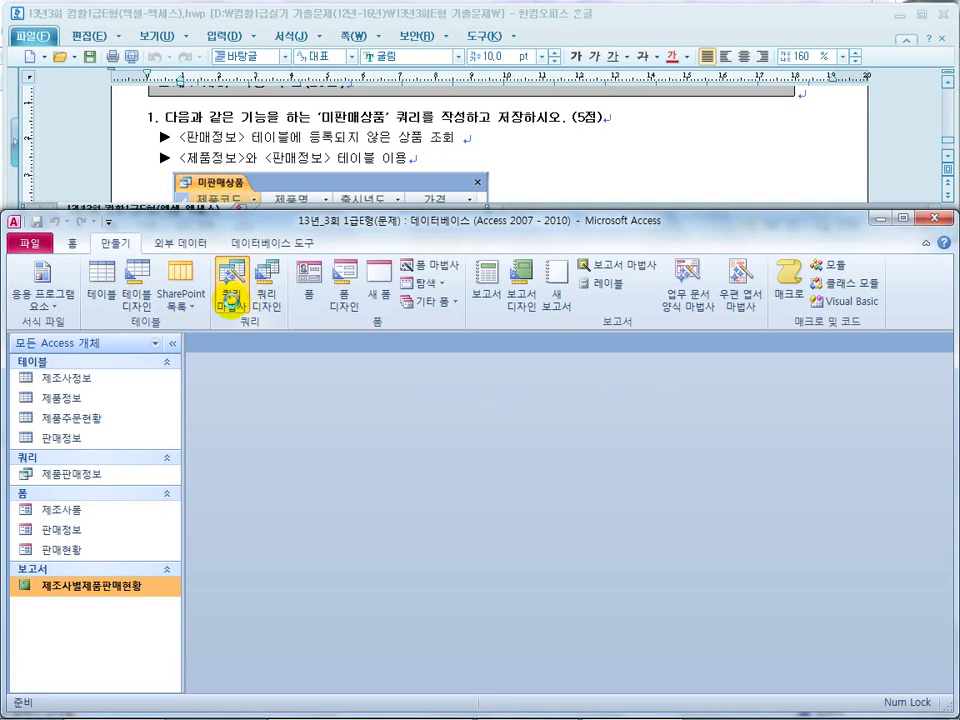
click(540, 392)
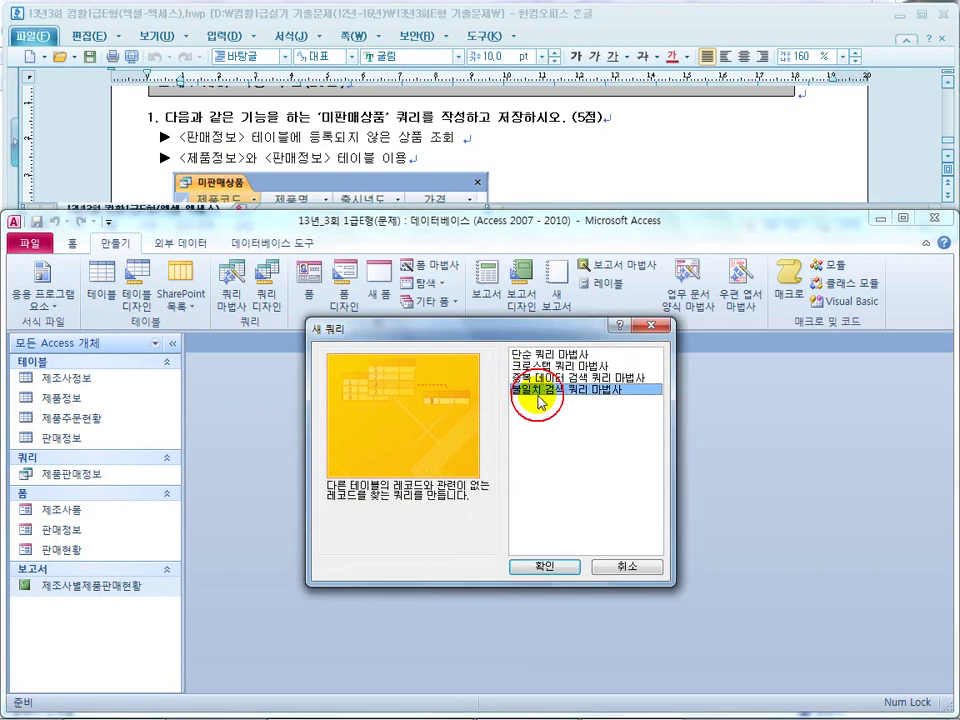
click(553, 564)
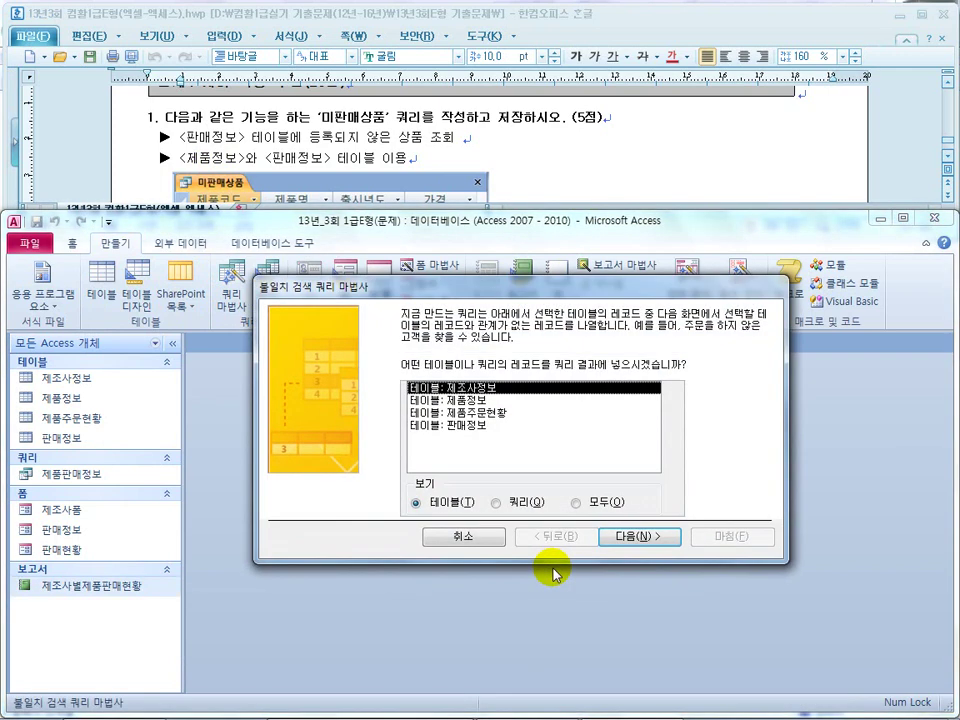
click(470, 400)
click(616, 536)
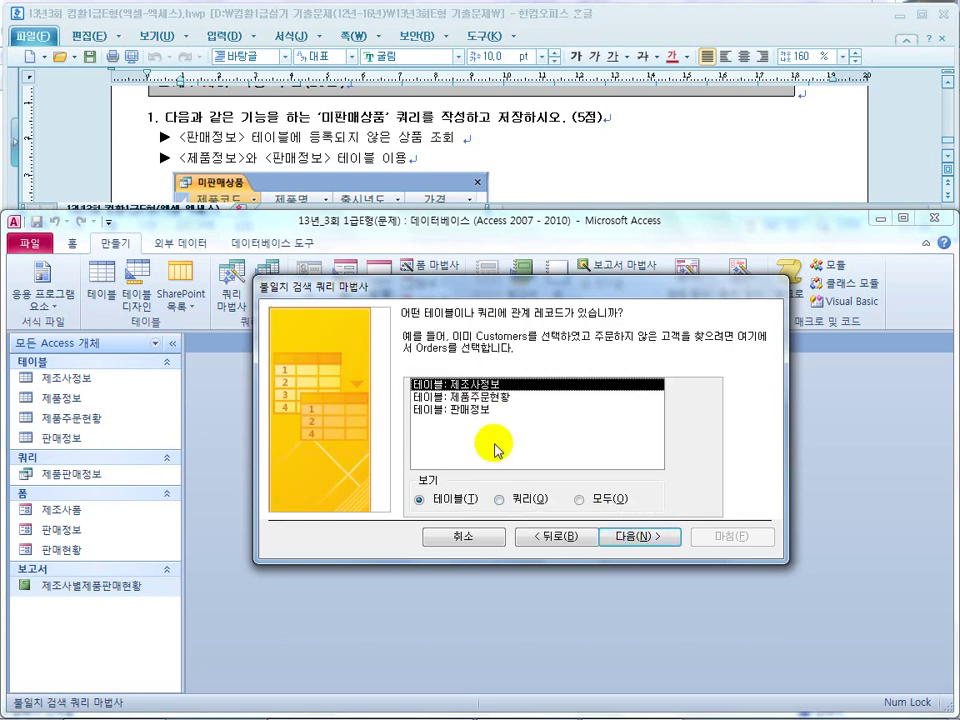
click(466, 409)
click(610, 535)
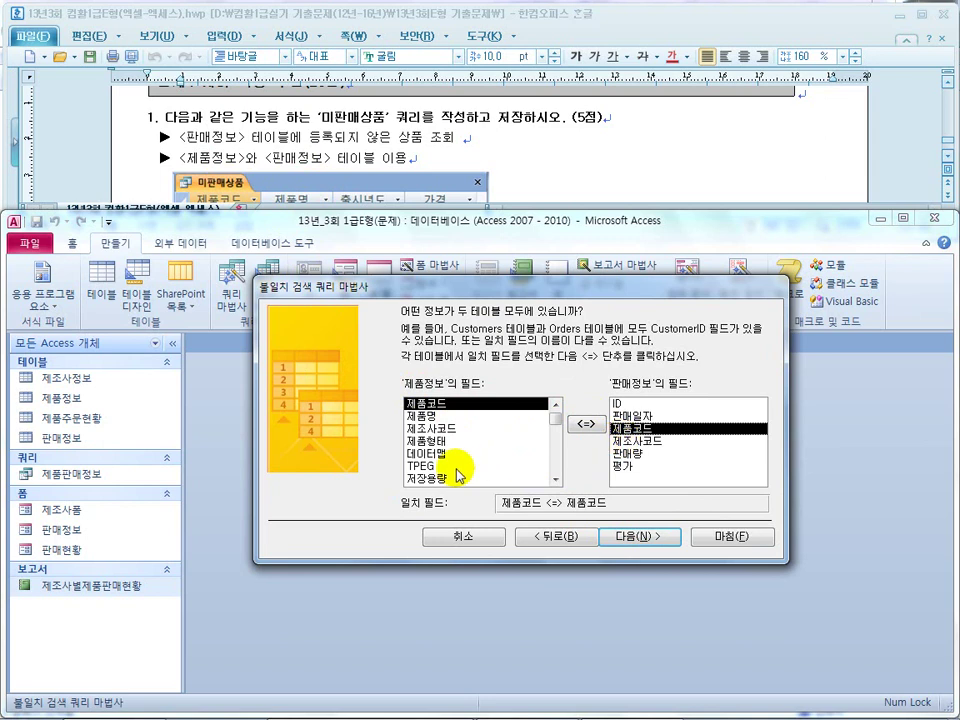
Match 제품코드 of 제품정보 with 제품코드 of 판매정보 and continue to the result fields
click(628, 416)
click(428, 441)
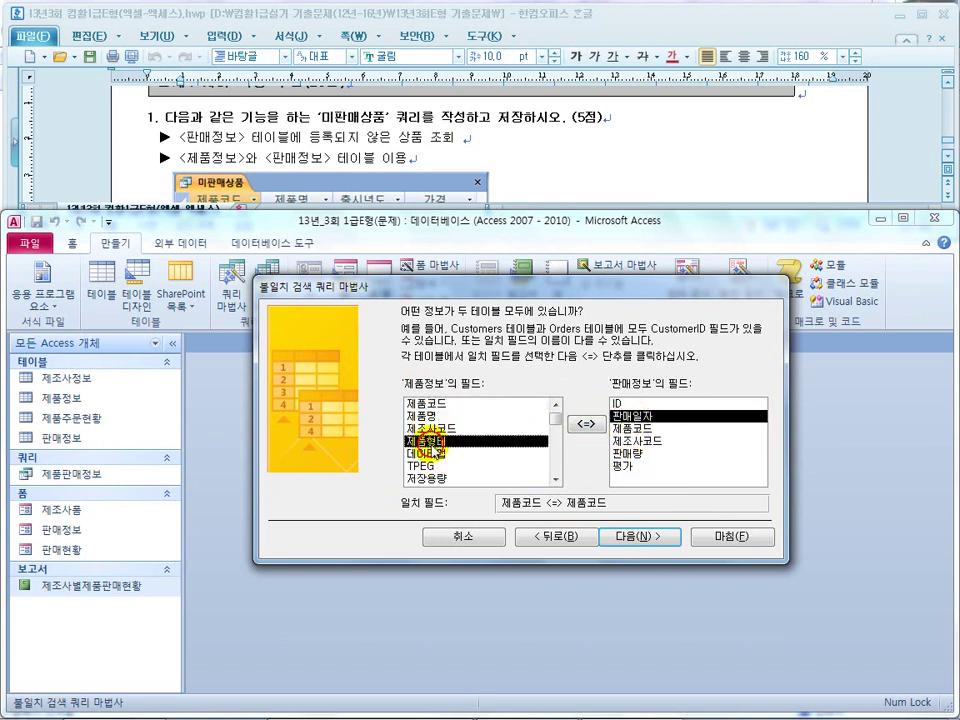
click(428, 428)
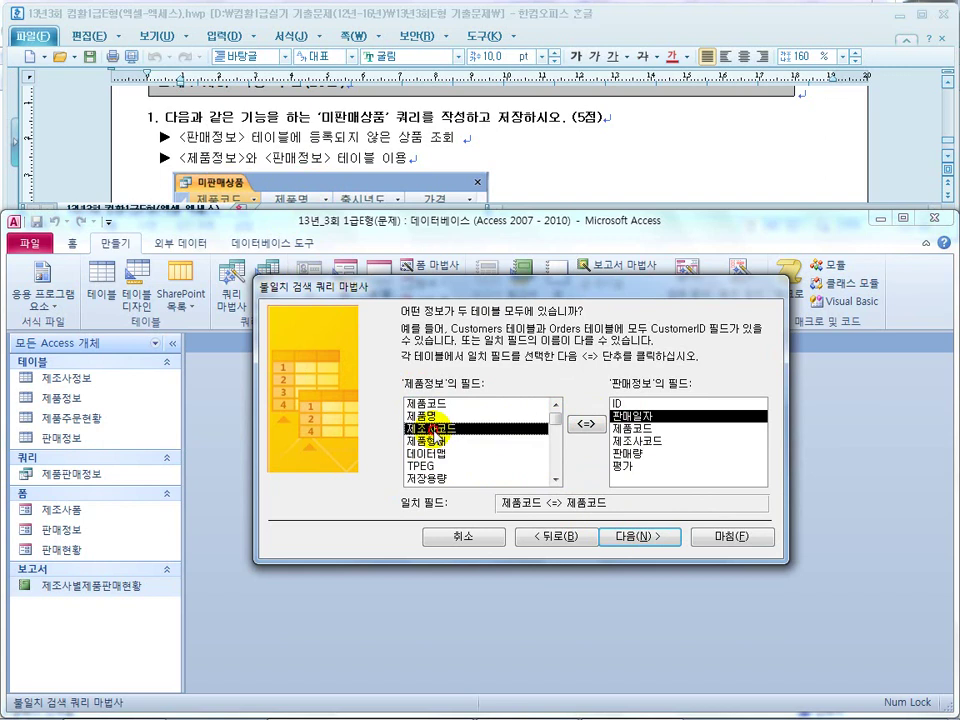
click(648, 440)
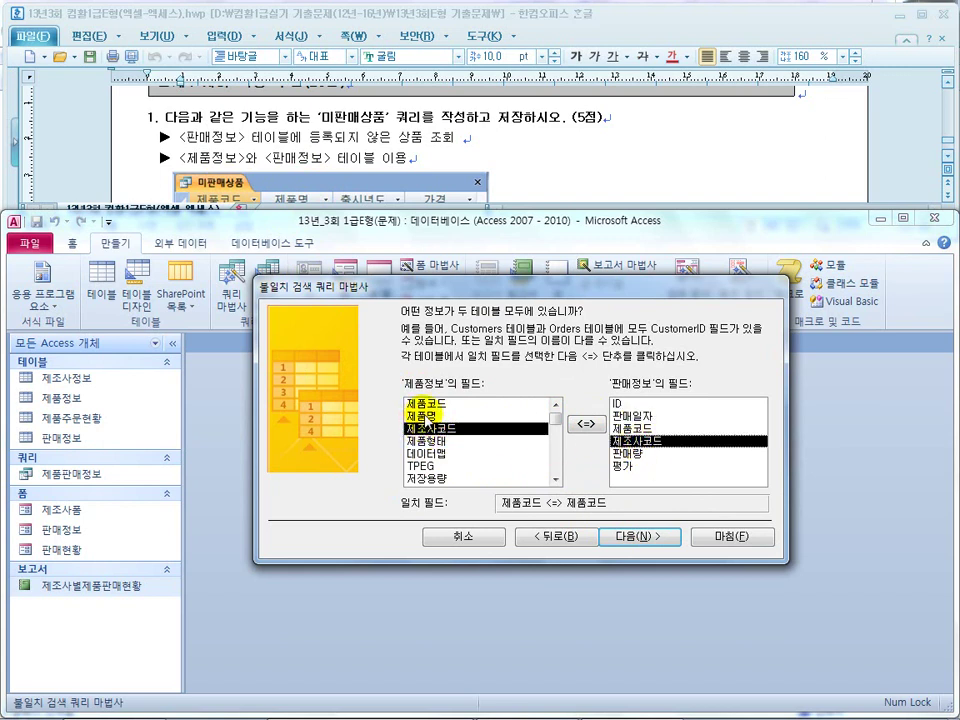
click(624, 428)
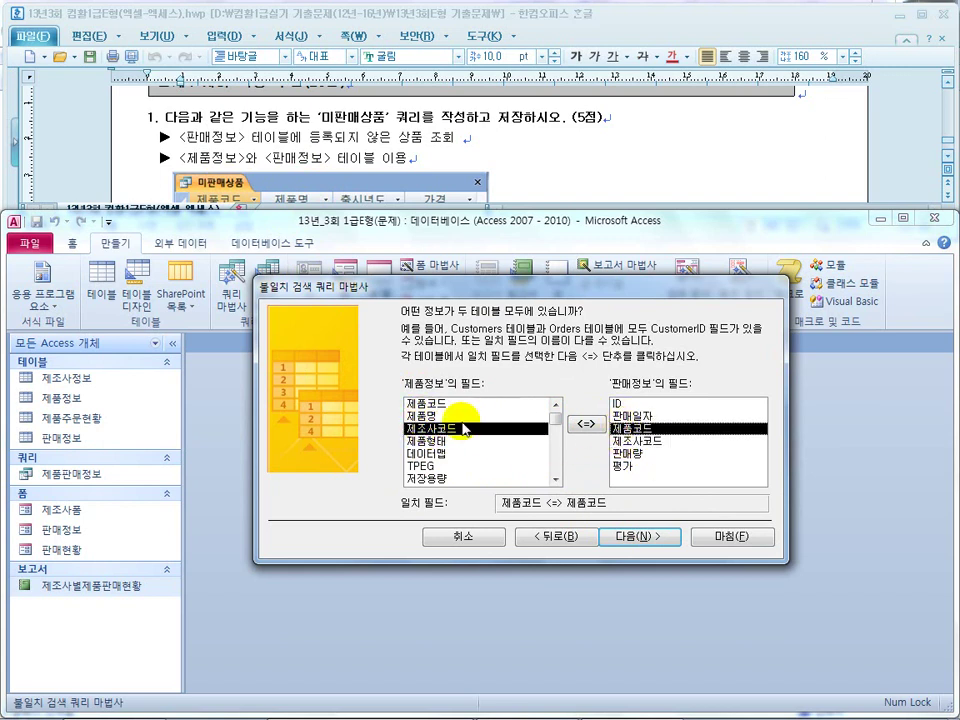
click(432, 404)
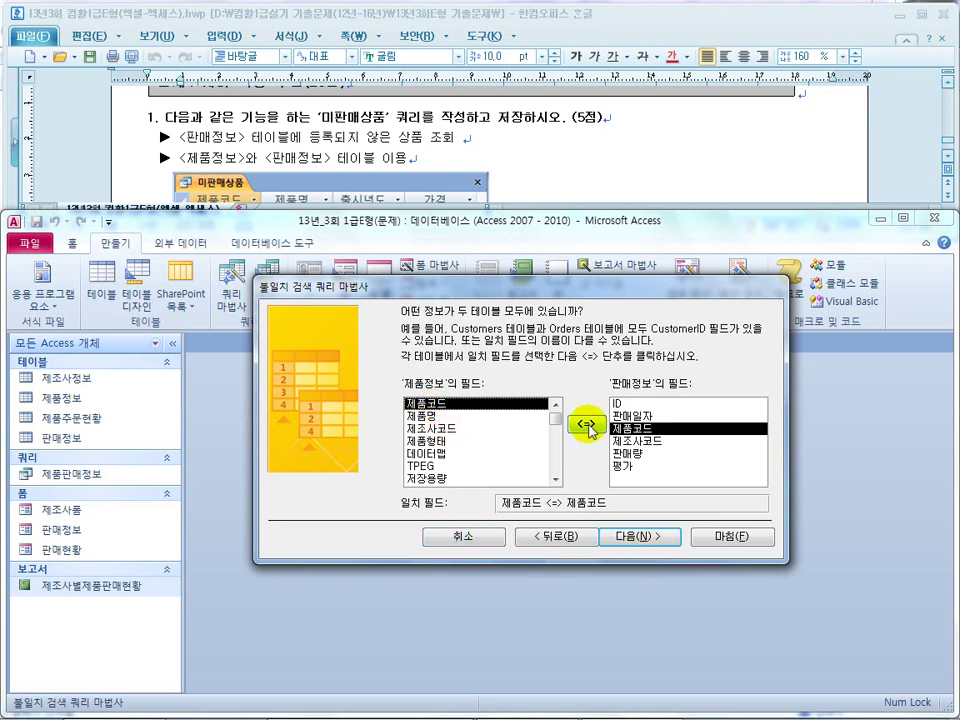
click(636, 538)
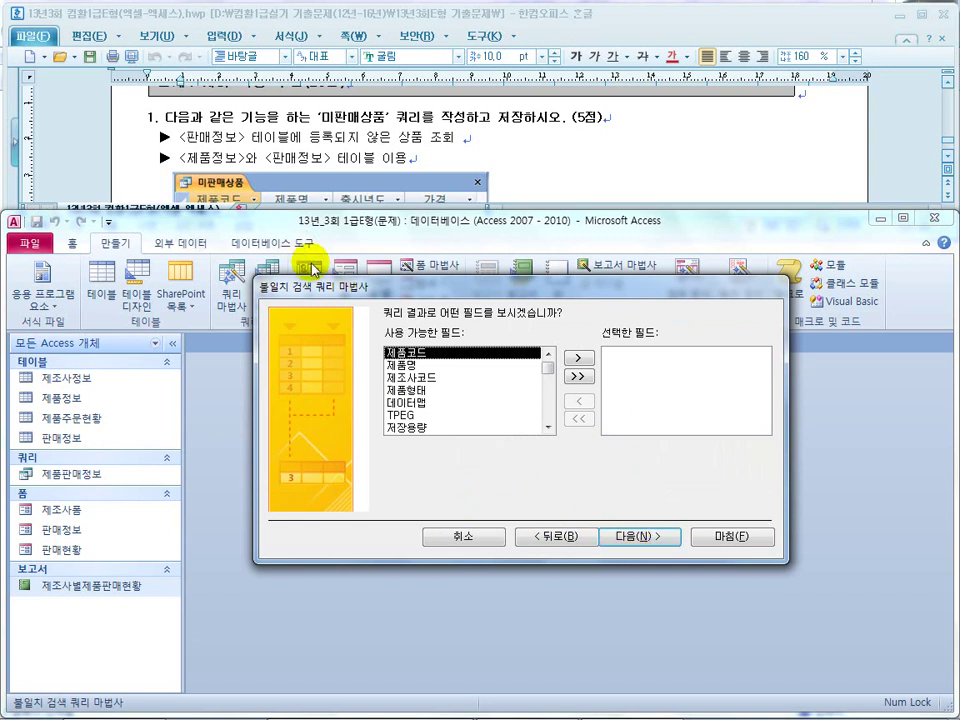
Check the required columns in the exam document and add 제품코드, 제품명, 출시년도 and 가격 as the query's result fields
click(232, 100)
scroll(317, 171, down, 1)
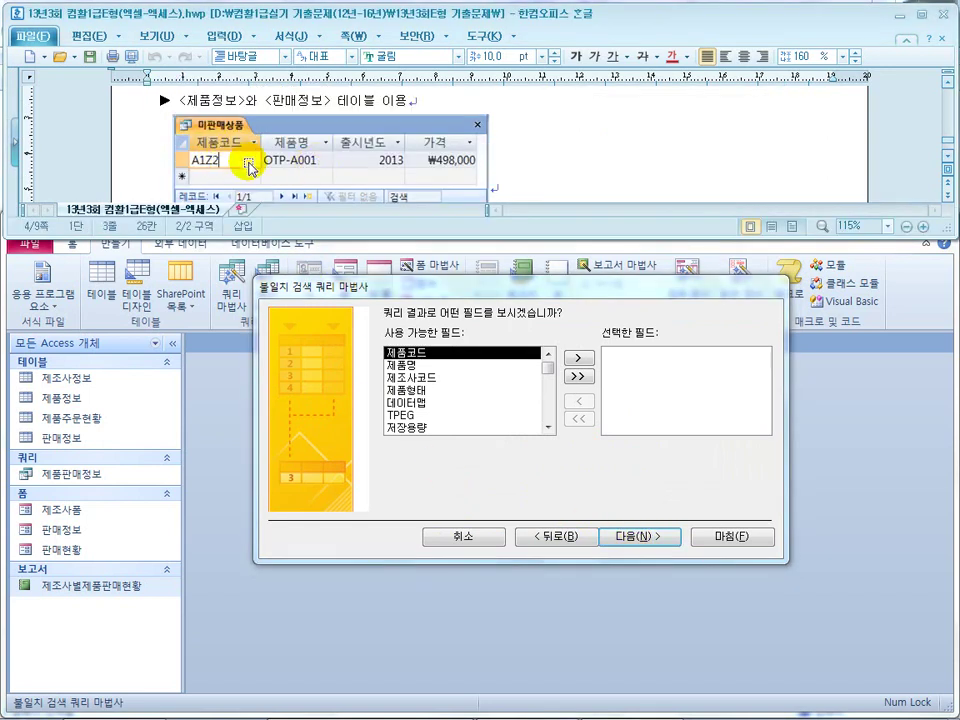
click(425, 353)
double_click(425, 353)
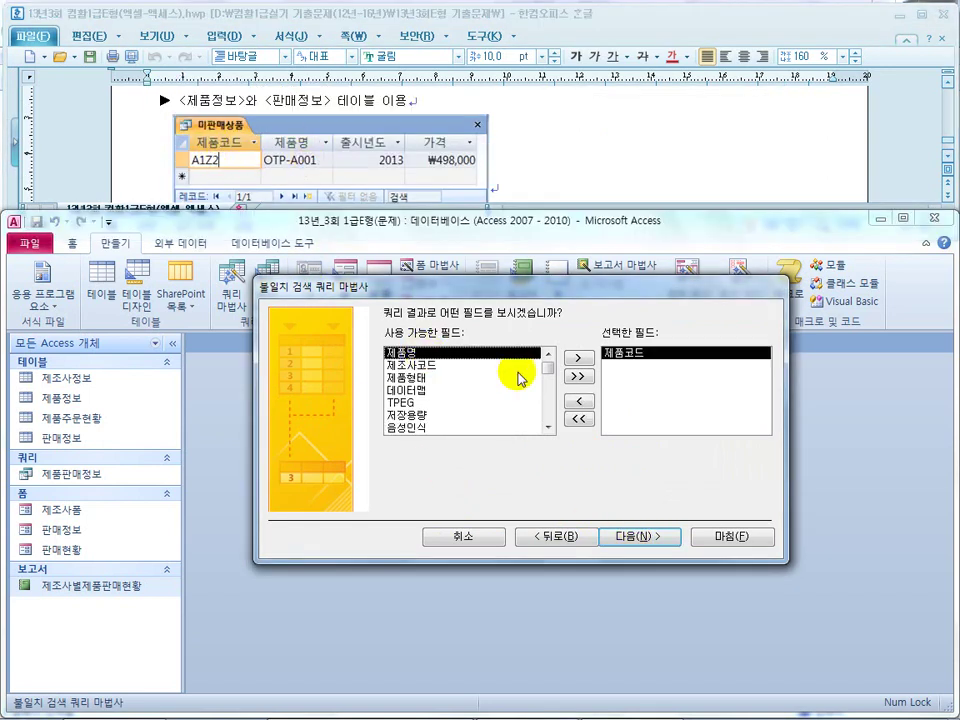
double_click(425, 353)
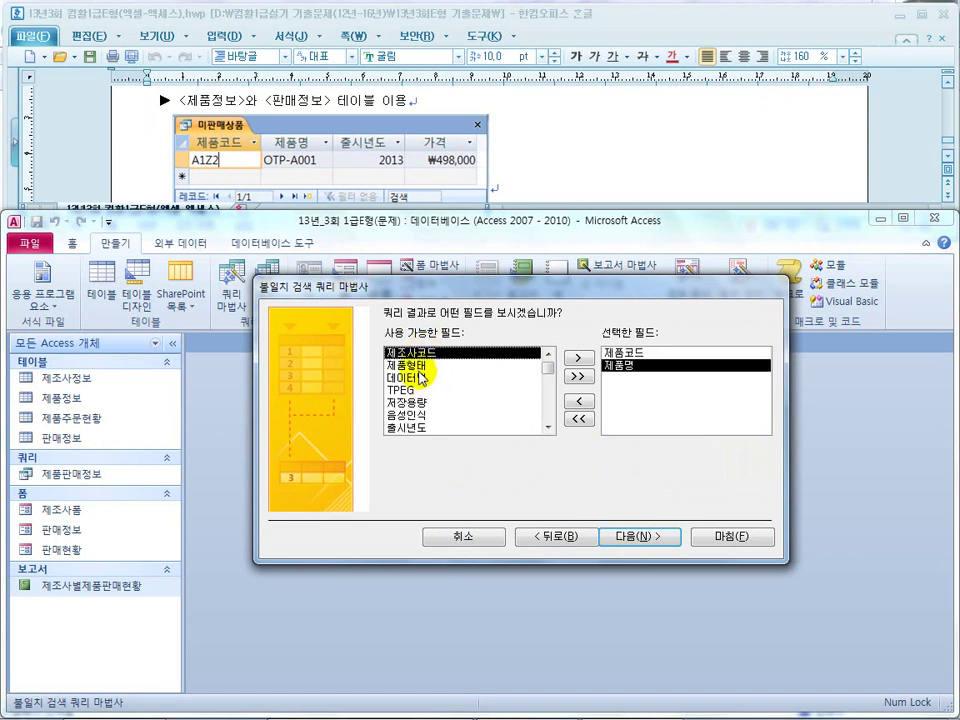
double_click(417, 429)
double_click(401, 426)
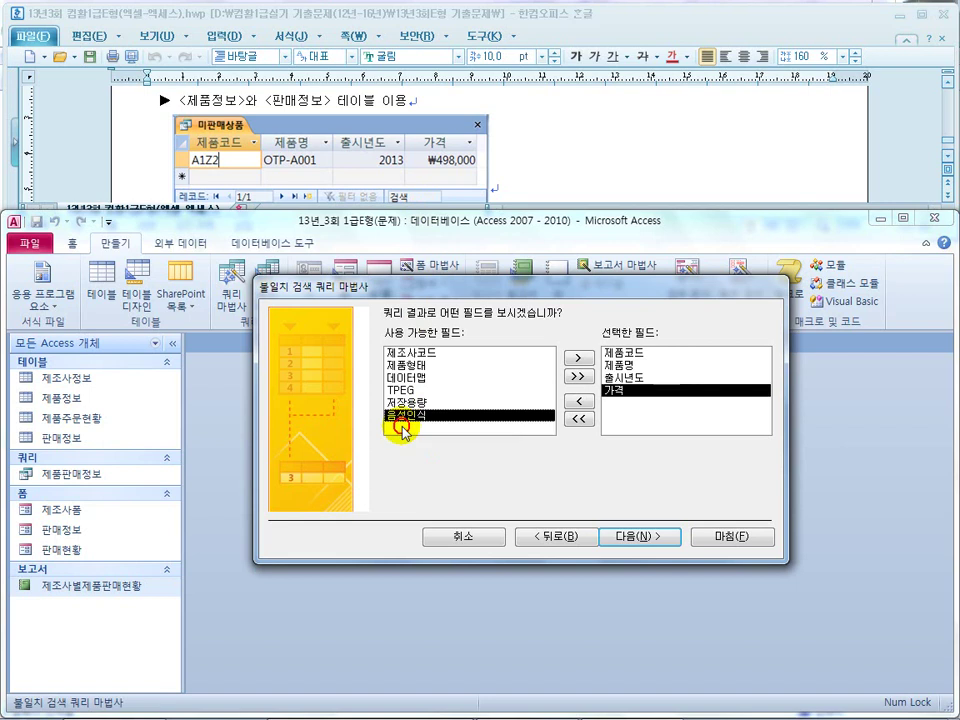
Recheck the task text in the exam document, name the query 미판매상품, and finish the wizard with its results displayed
click(533, 155)
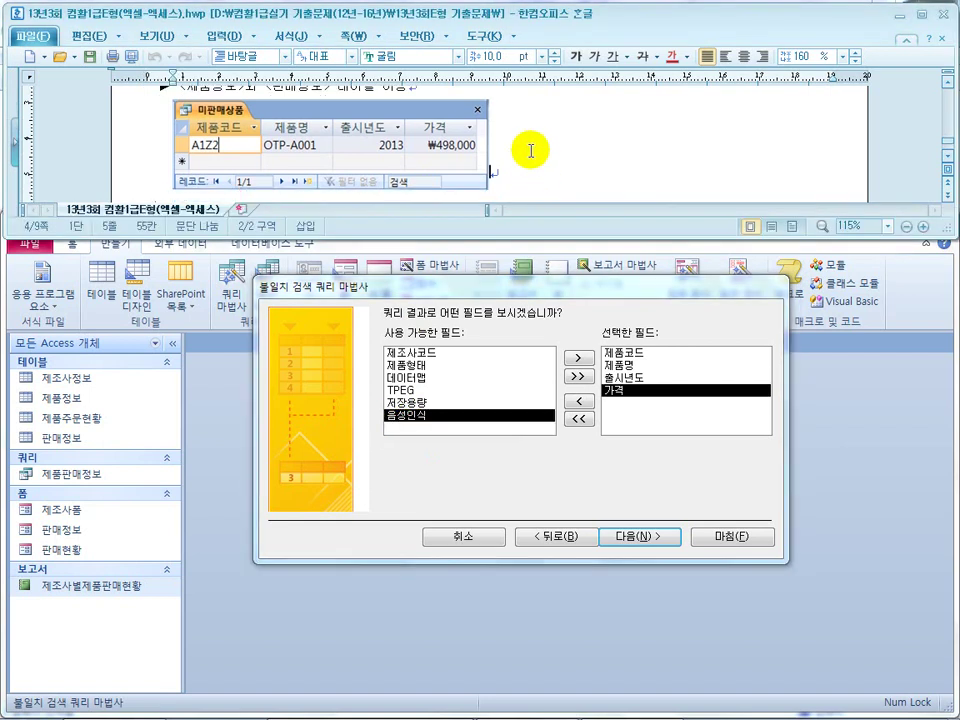
scroll(500, 152, up, 2)
click(258, 148)
click(297, 147)
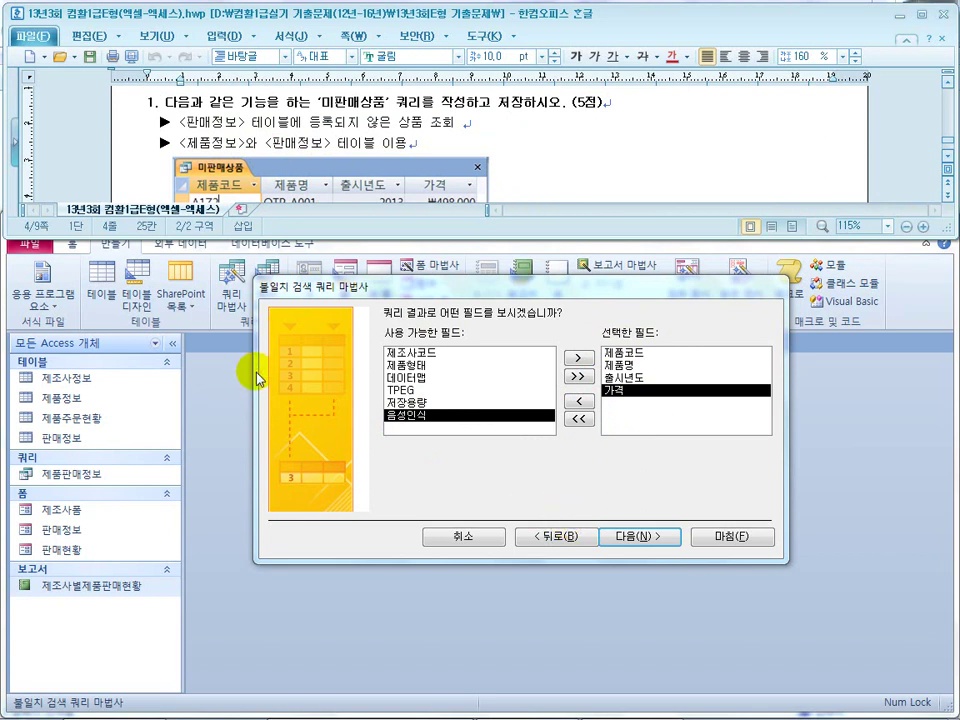
click(643, 540)
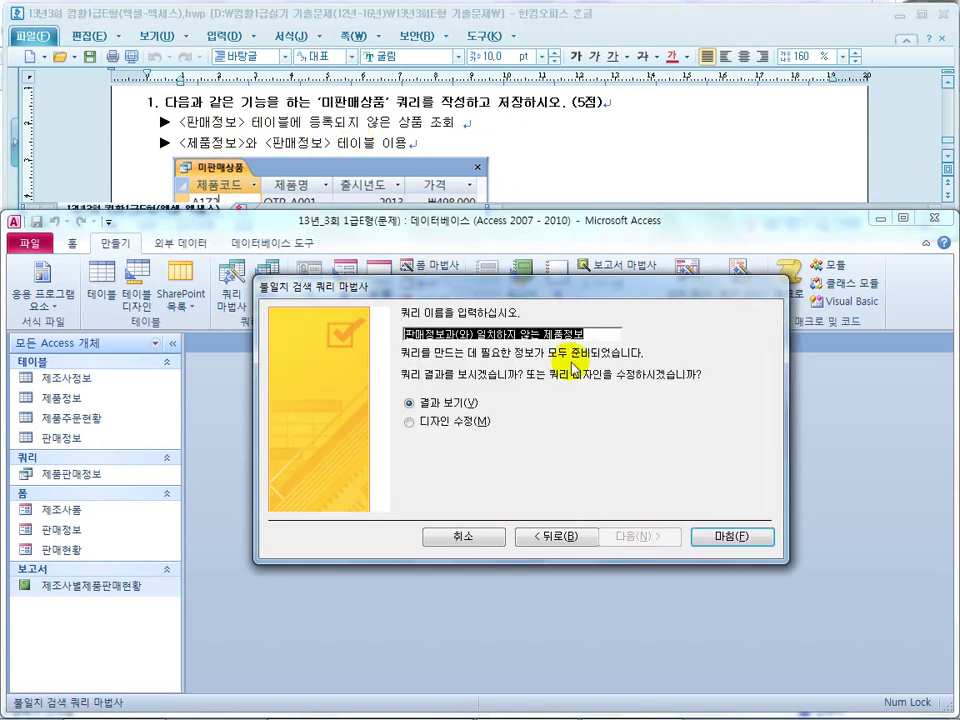
text(ㅁ)
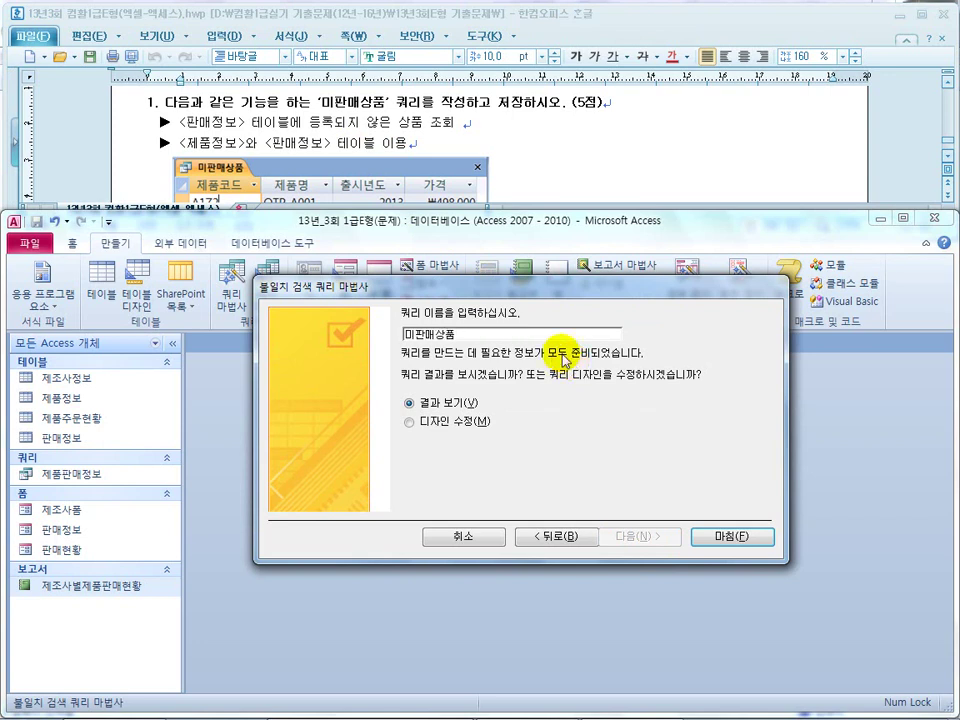
click(703, 540)
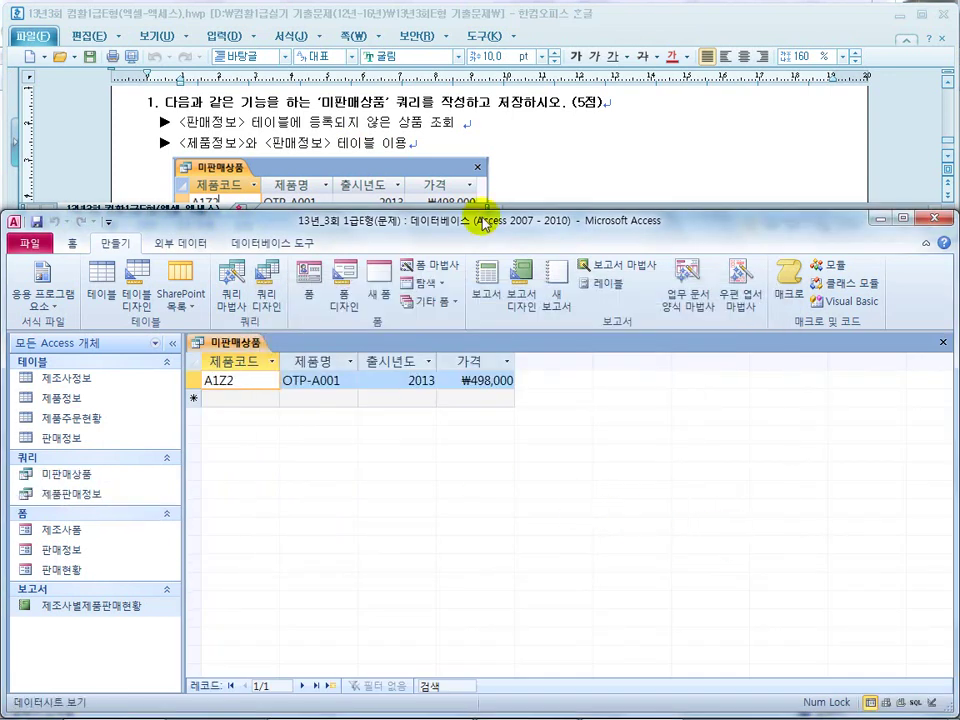
Compare the 미판매상품 results with the exam document's sample, and examine the query's Design view, including the 판매정보 제품코드 column and its criterion
click(555, 150)
scroll(552, 153, down, 2)
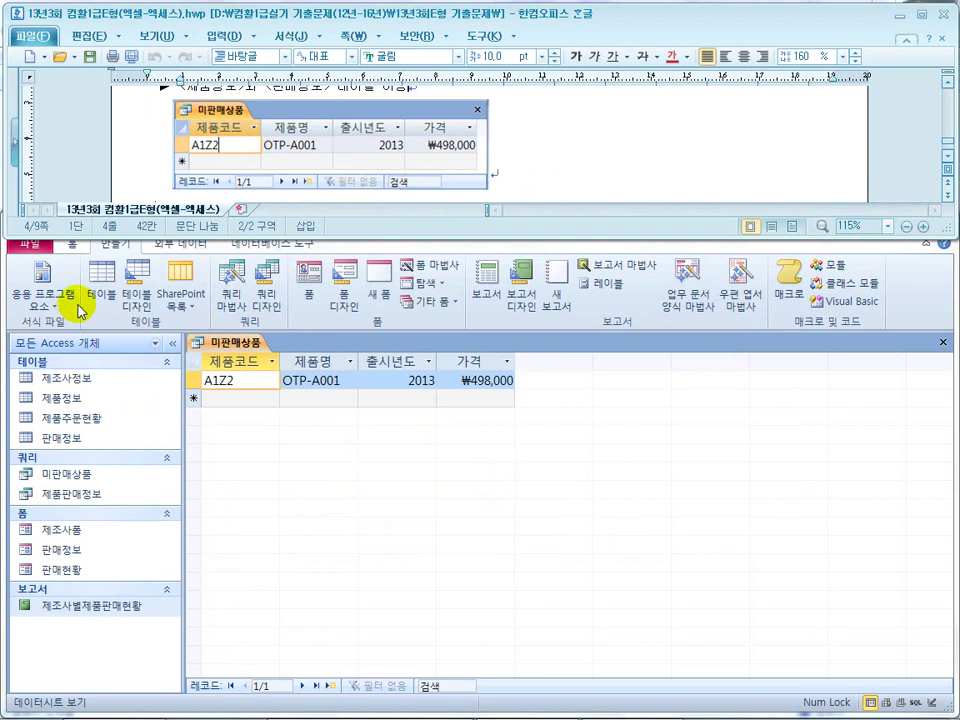
click(77, 247)
click(75, 244)
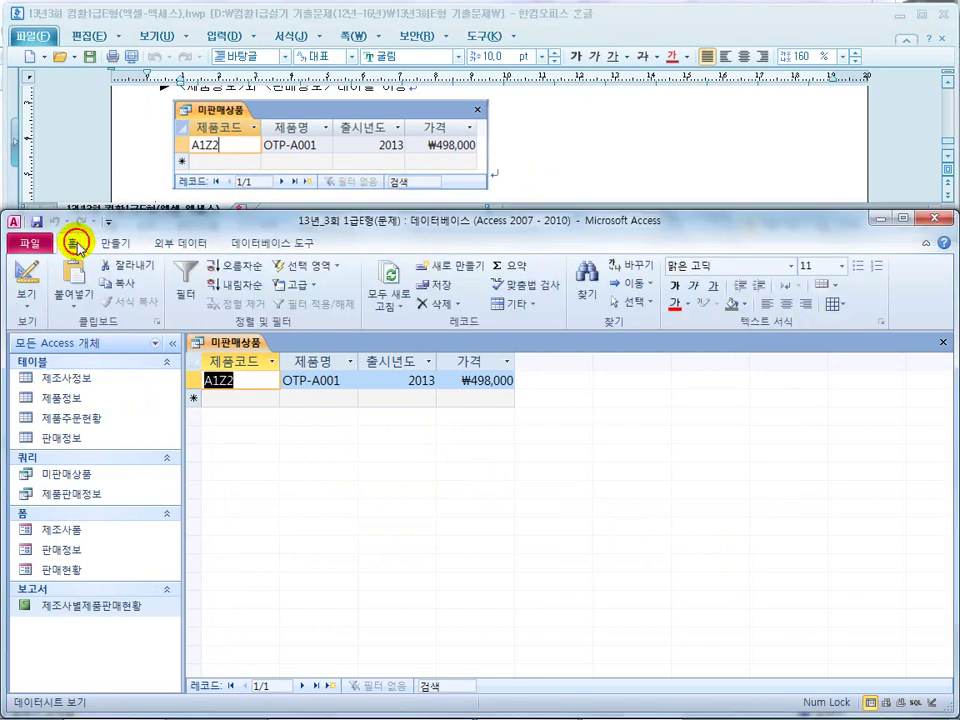
click(28, 276)
drag(435, 593, 440, 508)
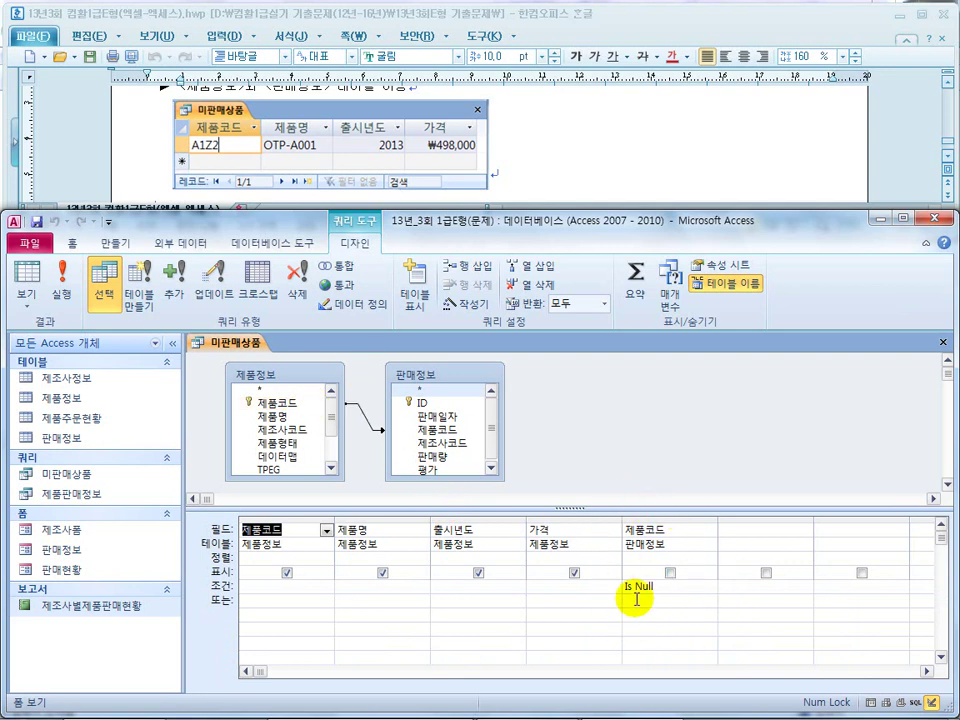
double_click(634, 542)
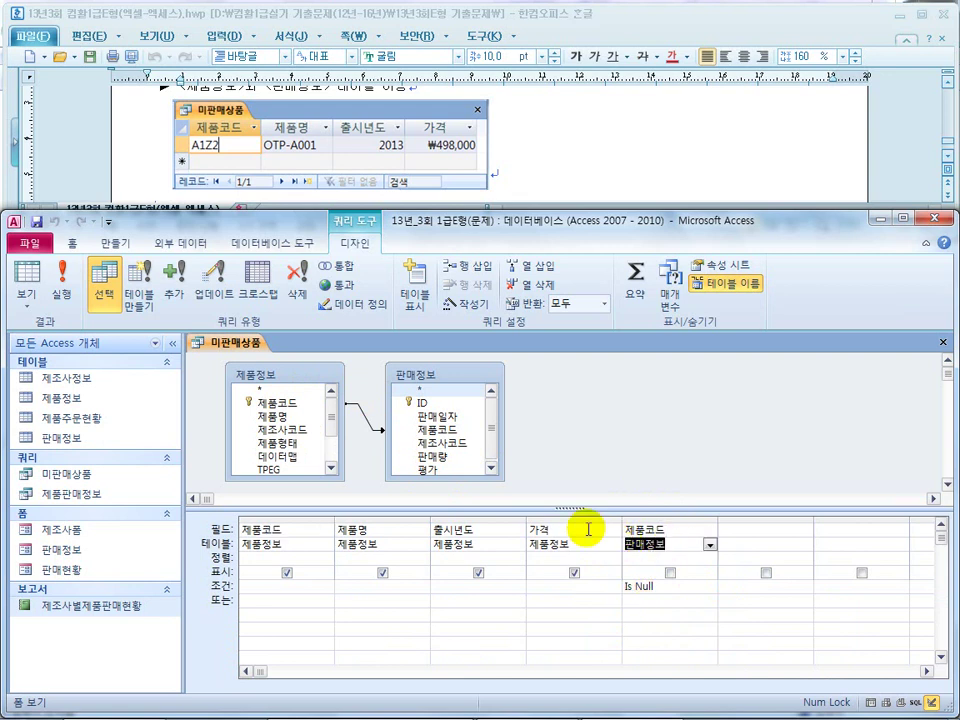
drag(675, 530, 596, 525)
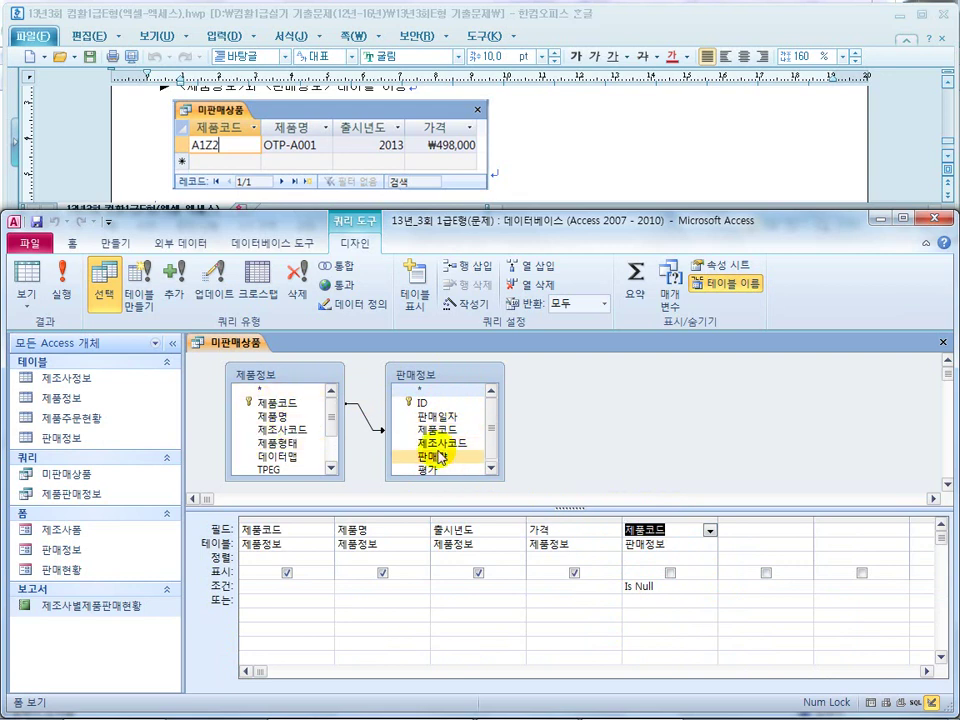
key(super)
click(429, 701)
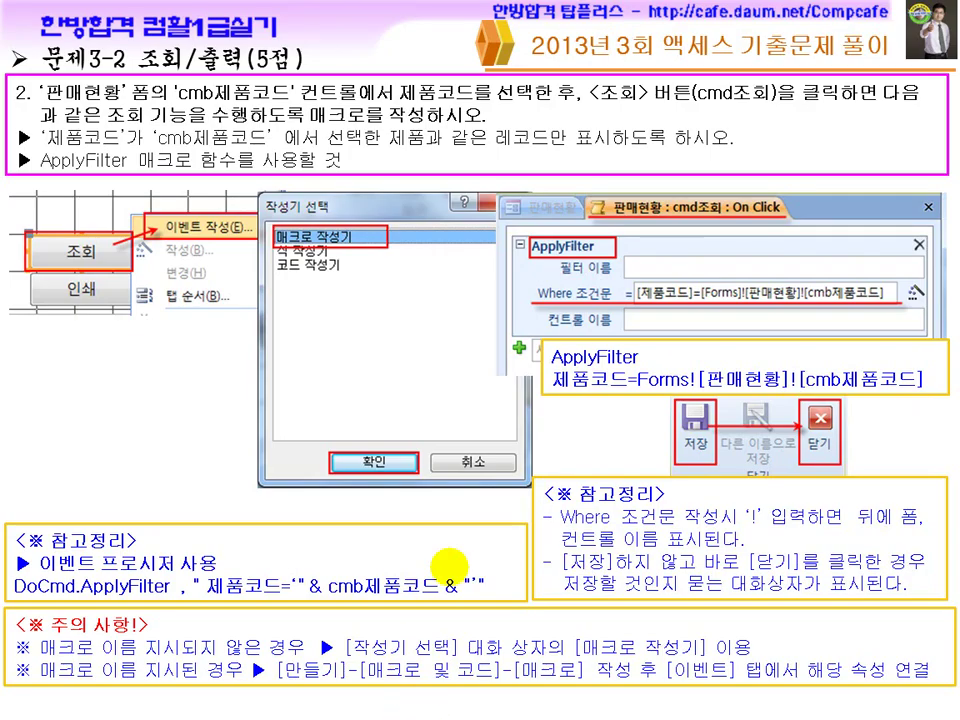
click(480, 550)
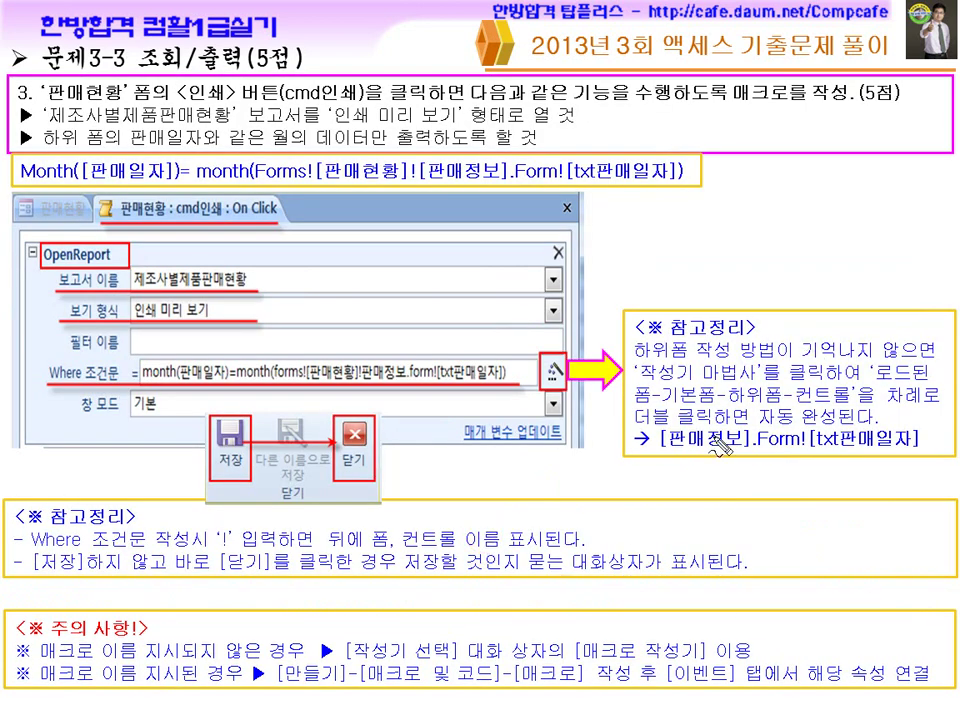
drag(668, 452, 731, 455)
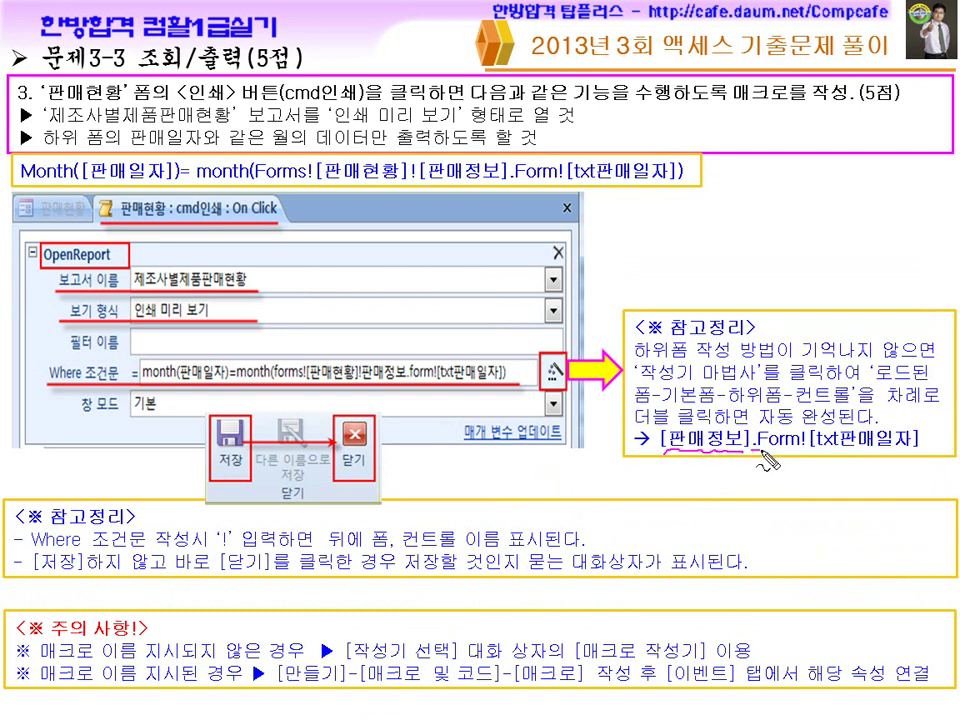
drag(750, 454, 800, 455)
drag(815, 457, 886, 458)
drag(646, 359, 764, 360)
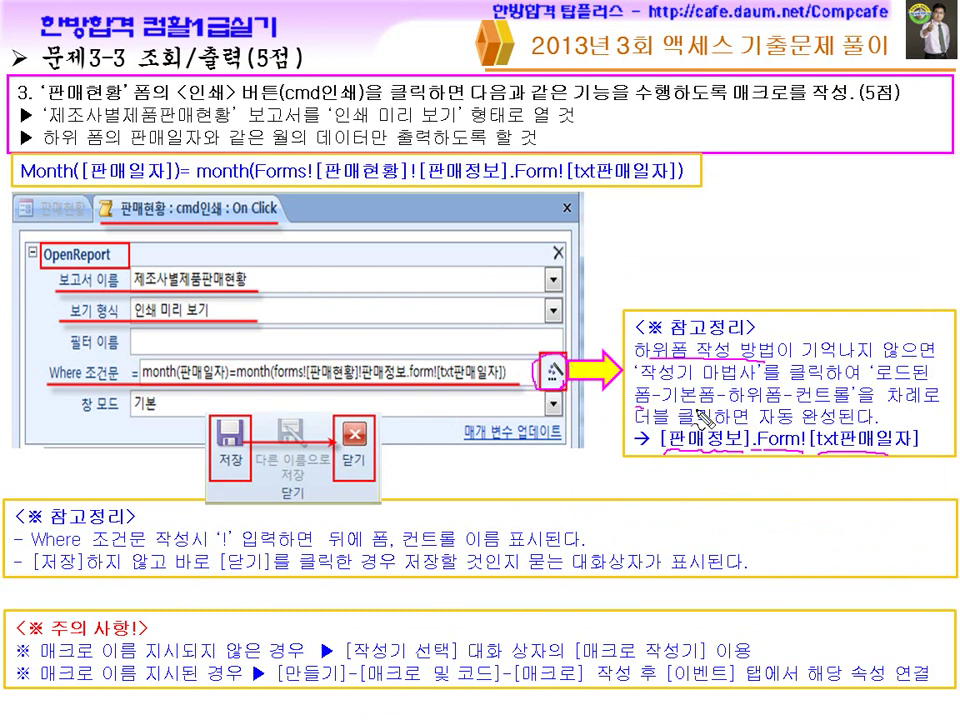
drag(735, 405, 897, 410)
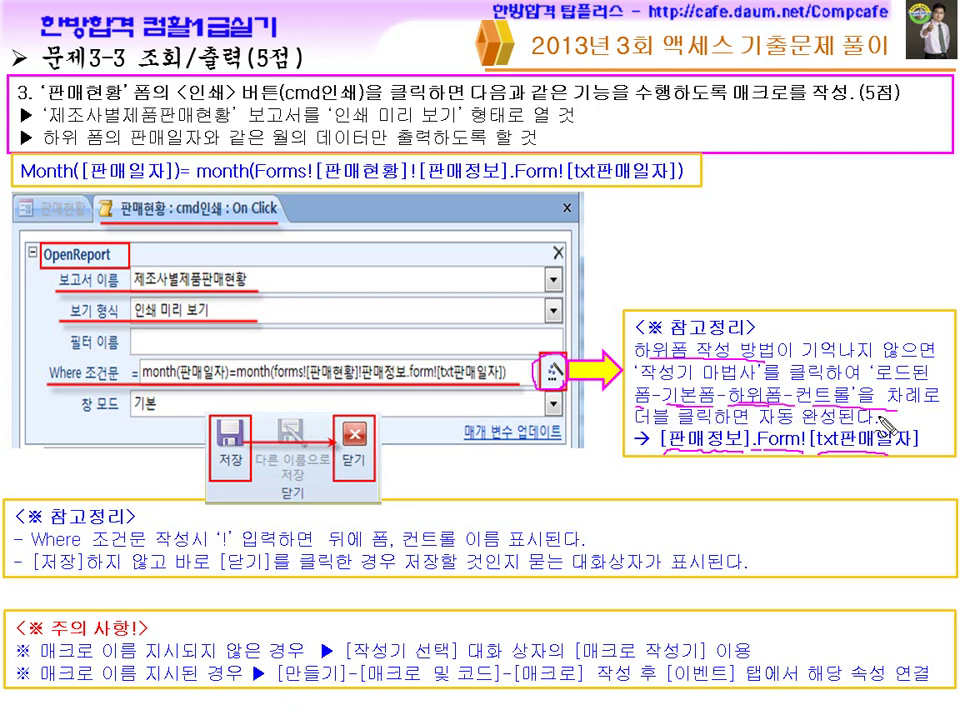
mouse_move(803, 461)
mouse_down()
mouse_move(670, 445)
mouse_move(715, 485)
mouse_up()
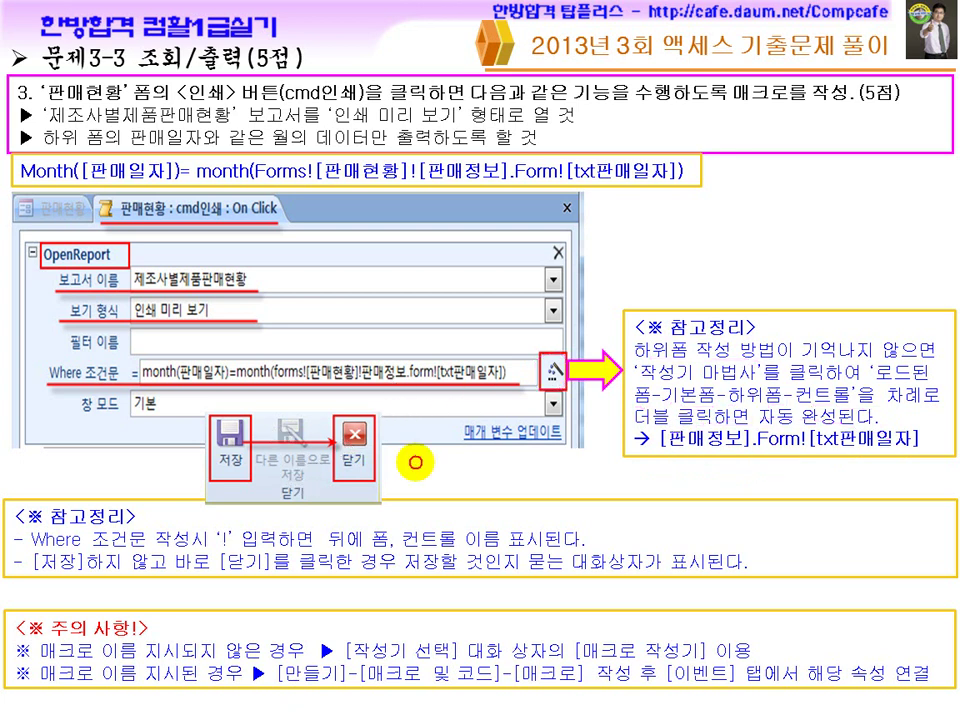
click(415, 462)
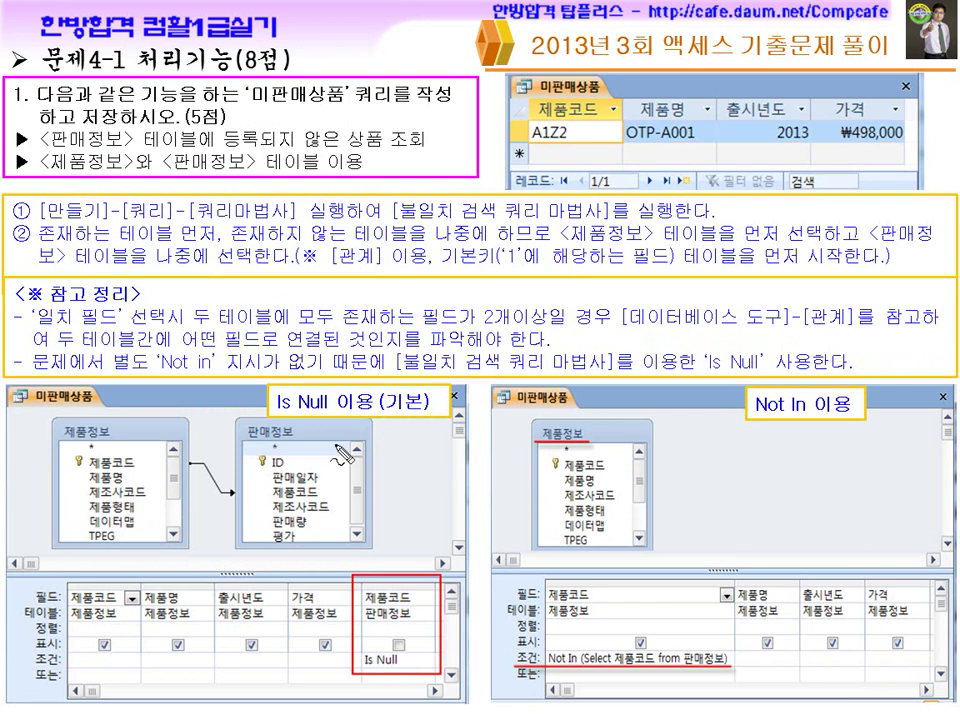
mouse_move(322, 388)
mouse_down()
mouse_move(300, 424)
mouse_move(318, 462)
mouse_up()
mouse_move(398, 638)
mouse_down()
mouse_move(365, 665)
mouse_move(400, 700)
mouse_up()
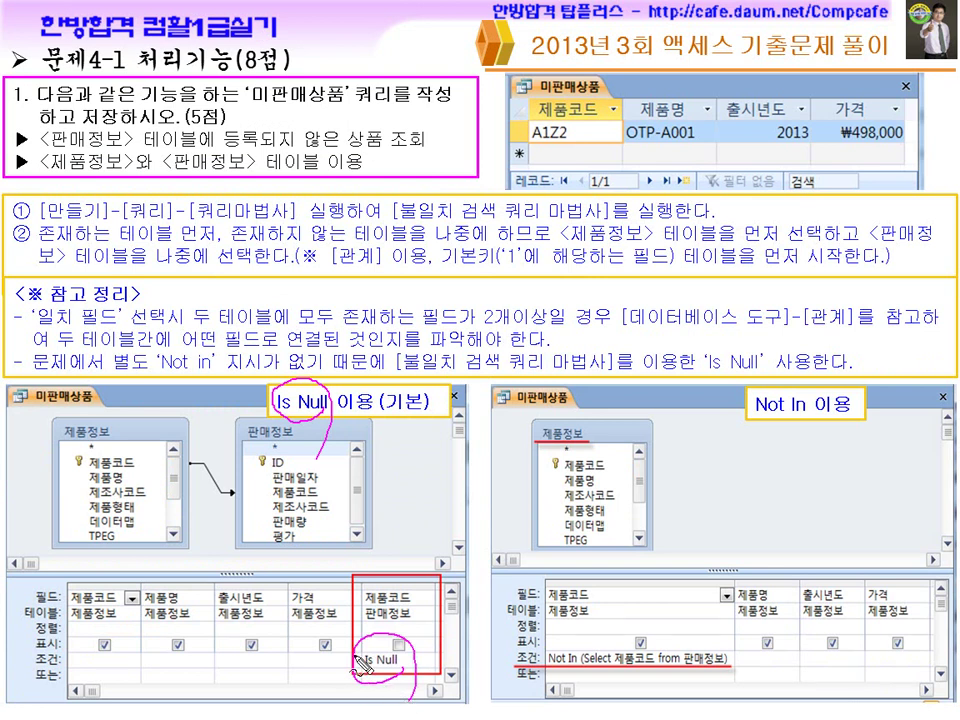
drag(163, 372, 213, 377)
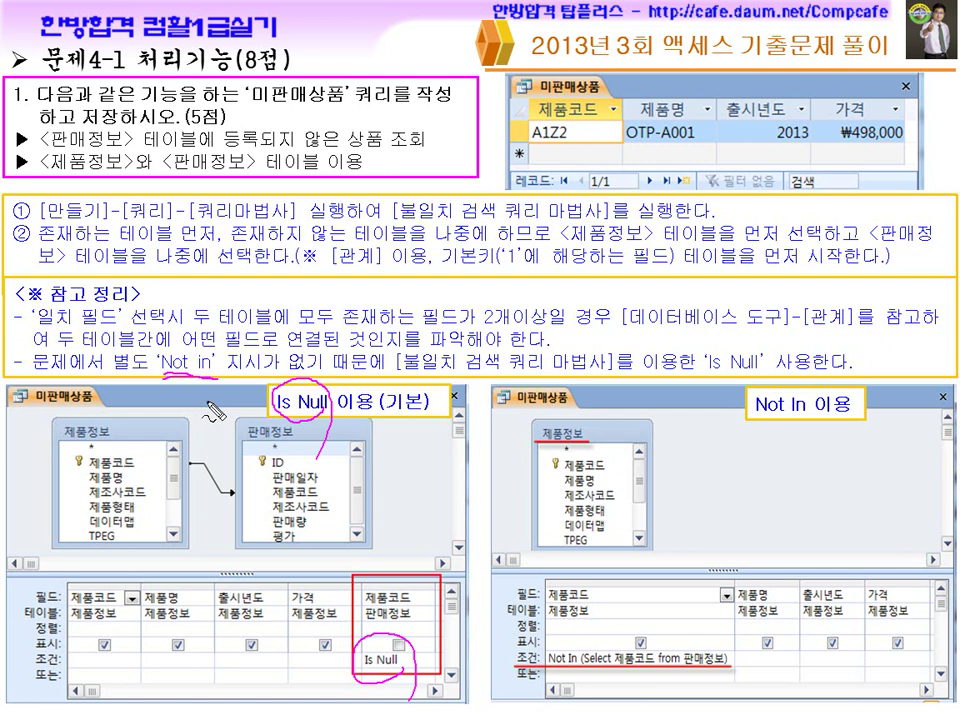
drag(421, 287, 414, 300)
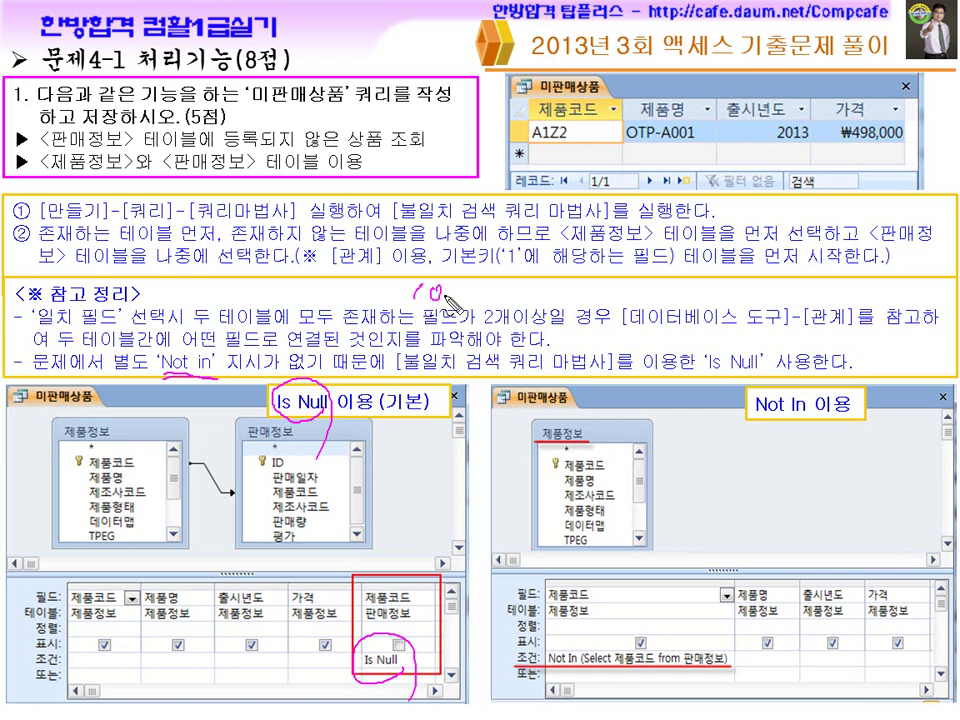
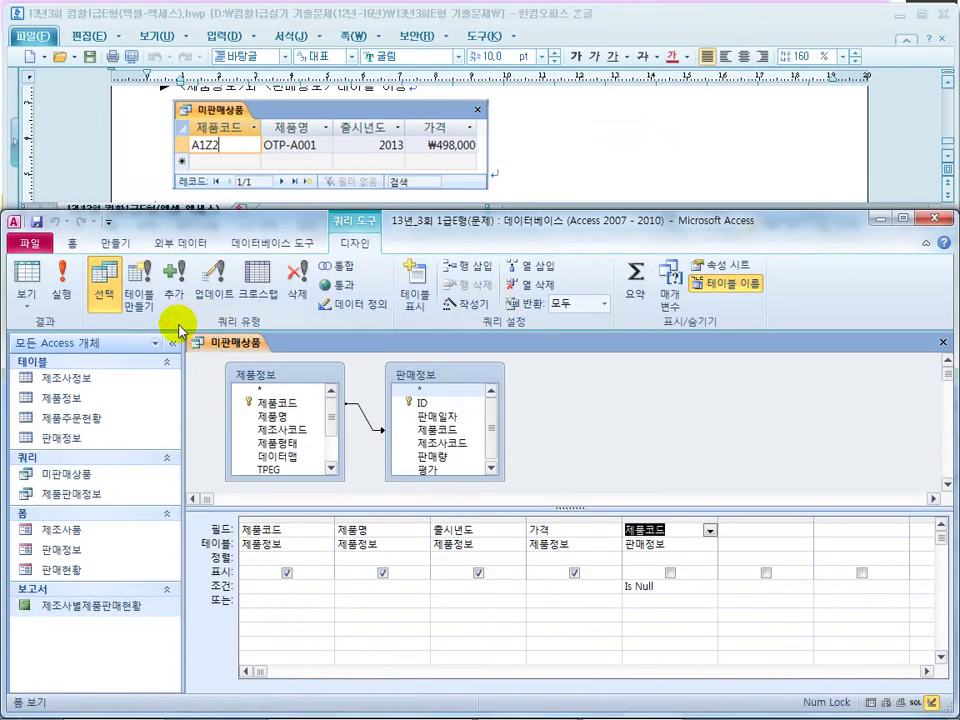
Close the 미판매상품 query and read task 2 in the exam document, covering the 제조사별상품판매량 query and its source query
click(942, 342)
click(411, 410)
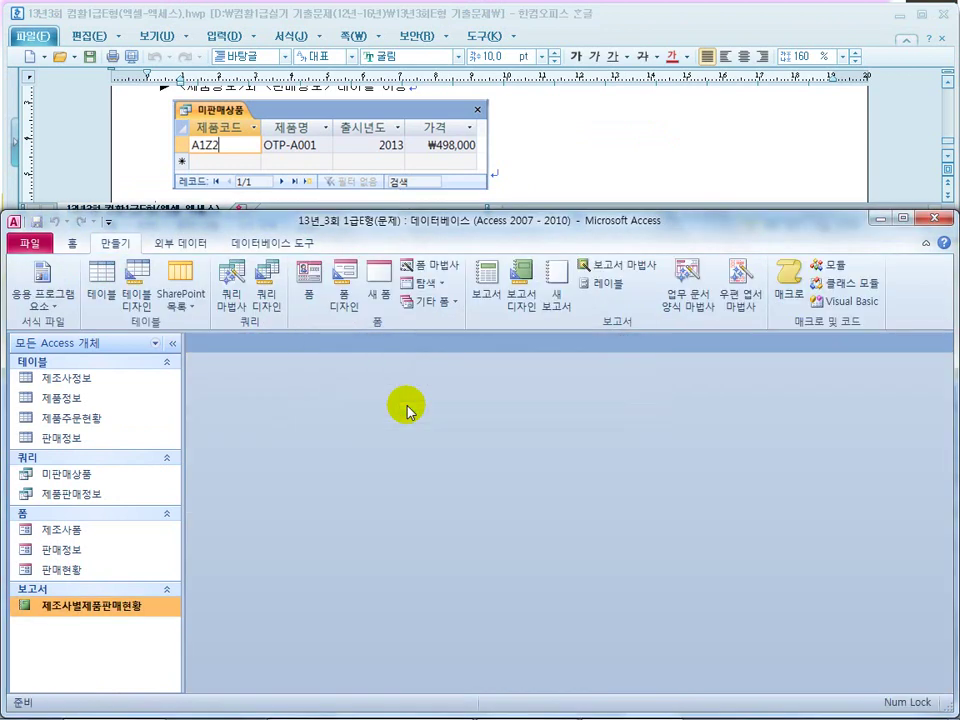
click(553, 154)
scroll(553, 154, down, 2)
scroll(553, 154, down, 2)
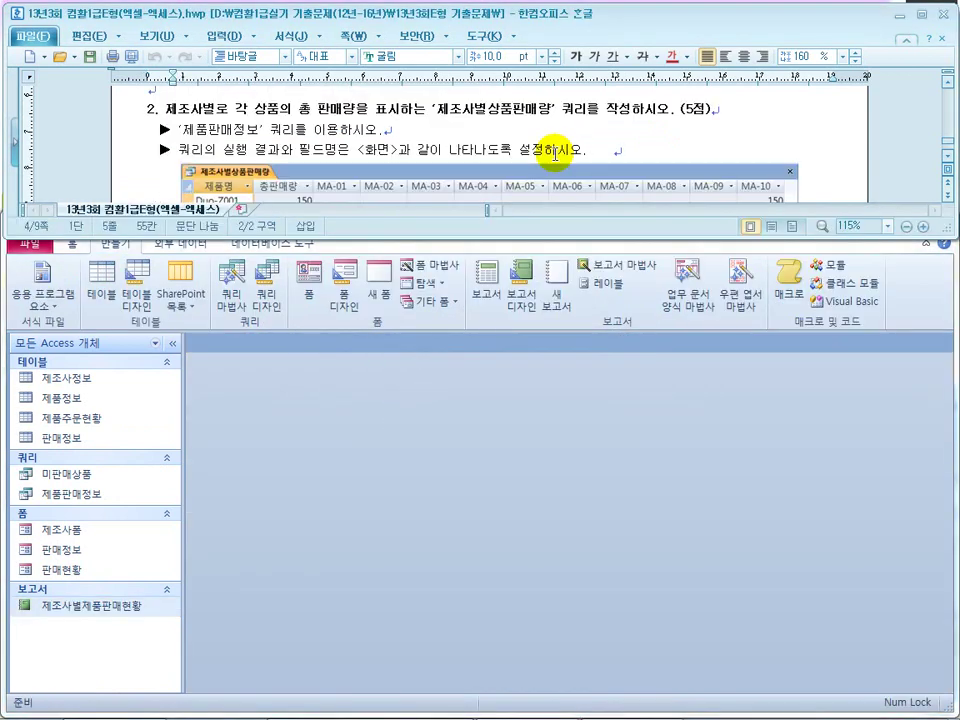
drag(437, 108, 583, 103)
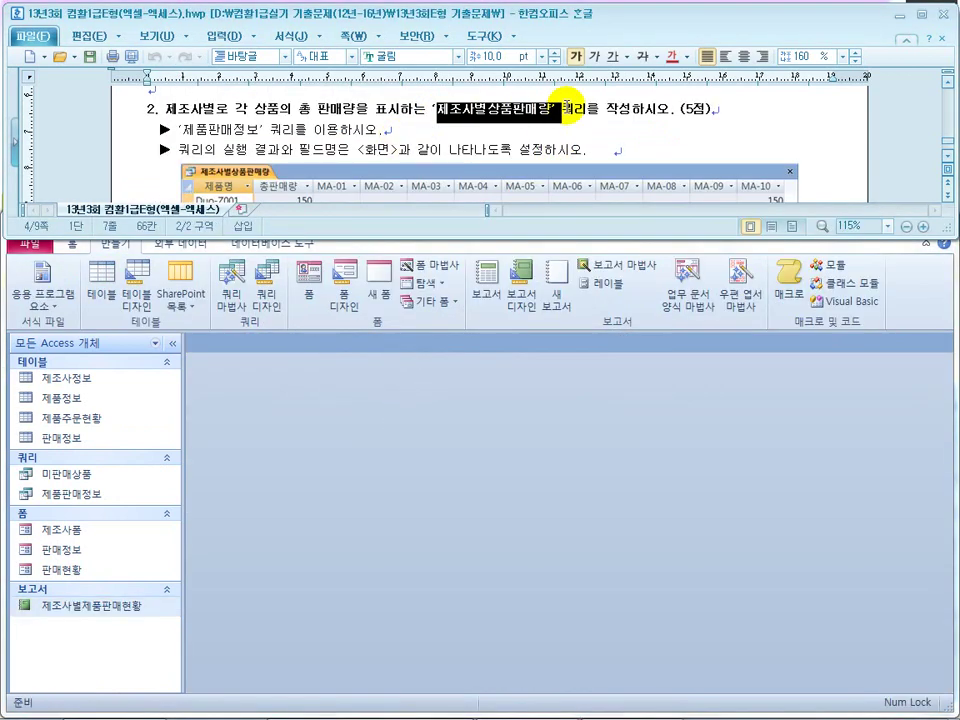
drag(218, 108, 294, 108)
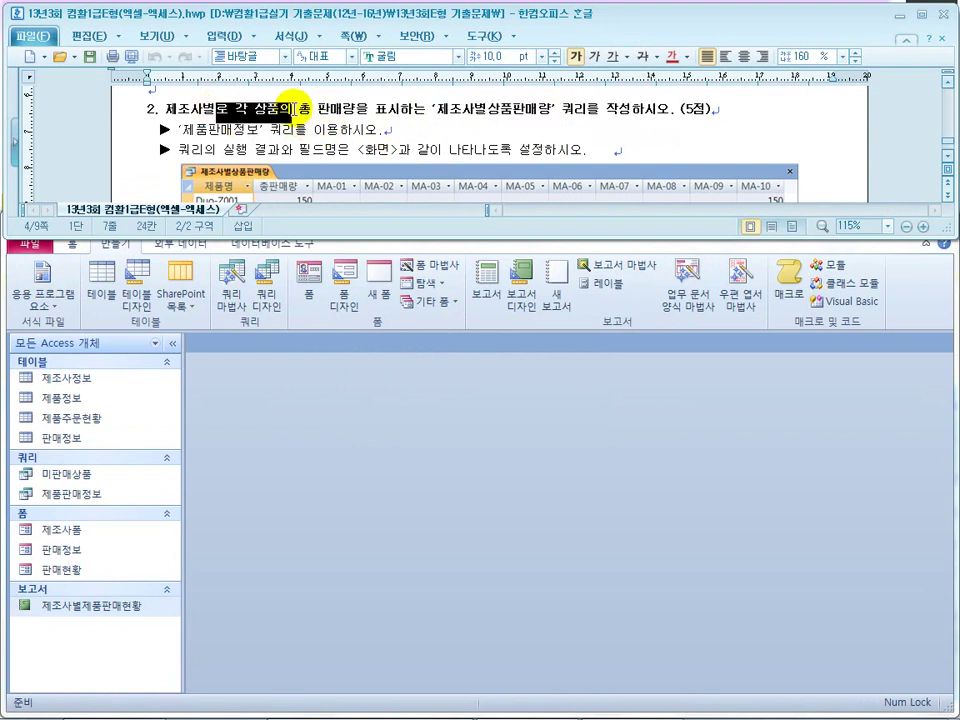
click(357, 108)
scroll(359, 111, up, 1)
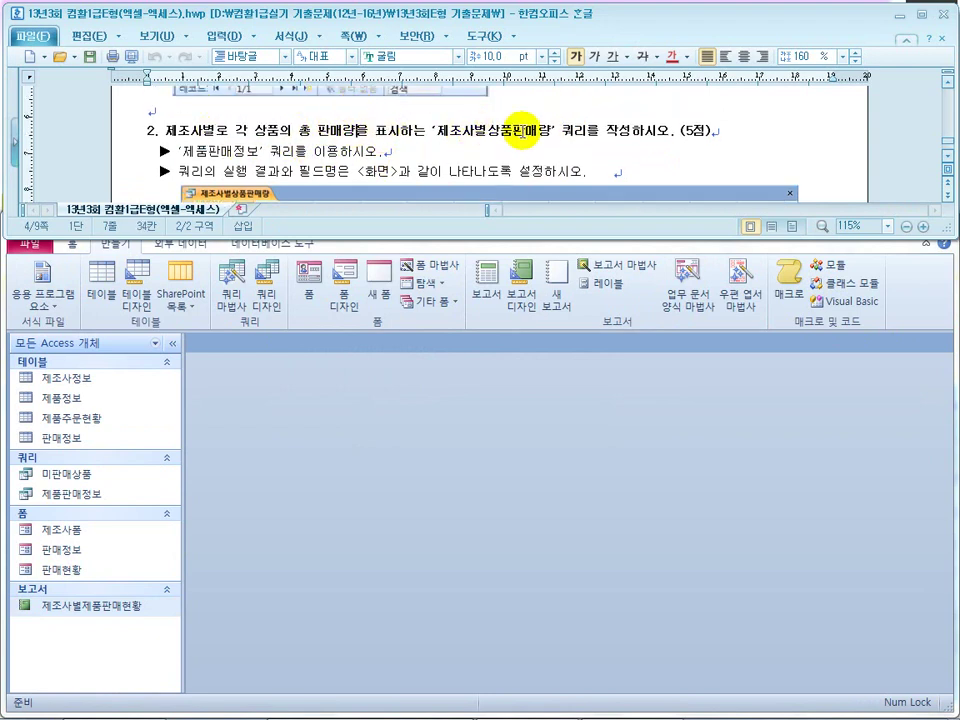
click(491, 130)
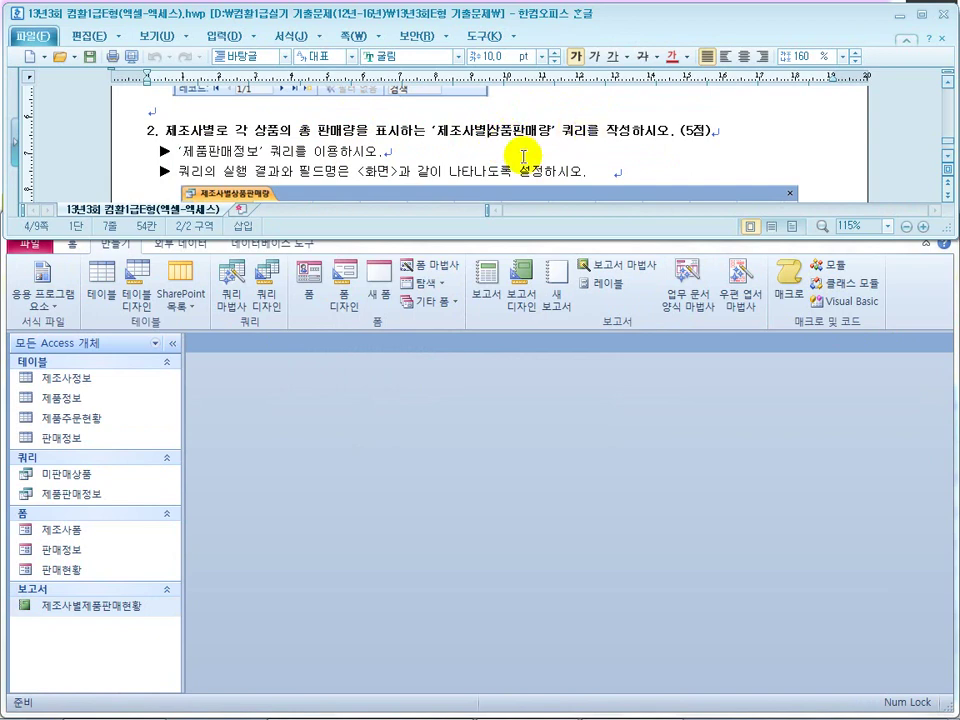
scroll(524, 150, down, 2)
scroll(527, 151, up, 1)
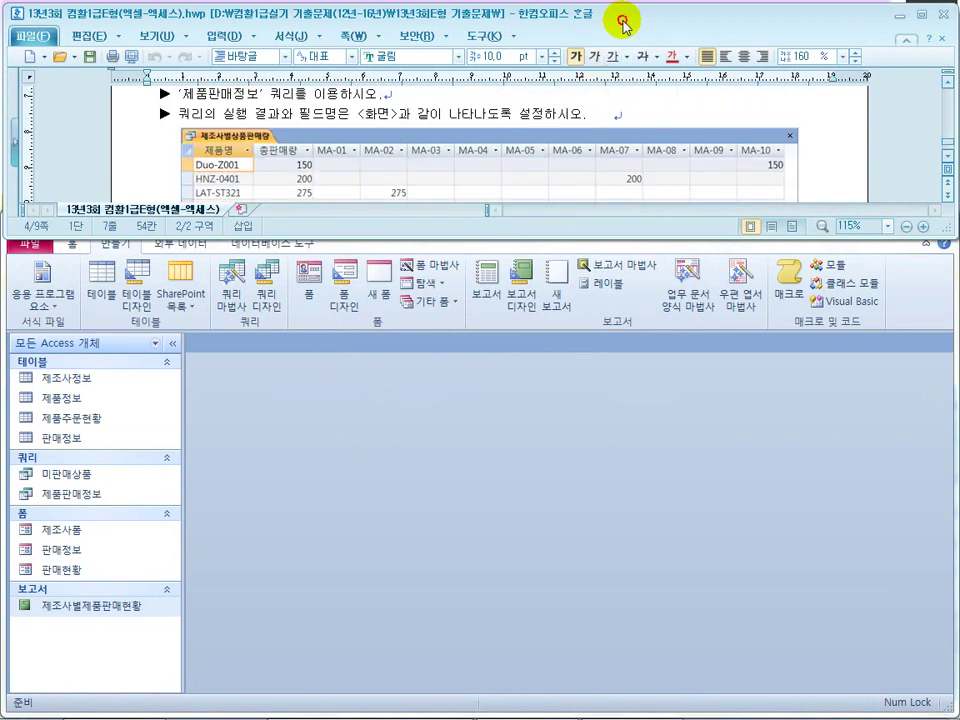
Enlarge the exam document and examine the row headings, column headings and values of the sample 제조사별상품판매량 result
double_click(624, 16)
scroll(485, 343, up, 1)
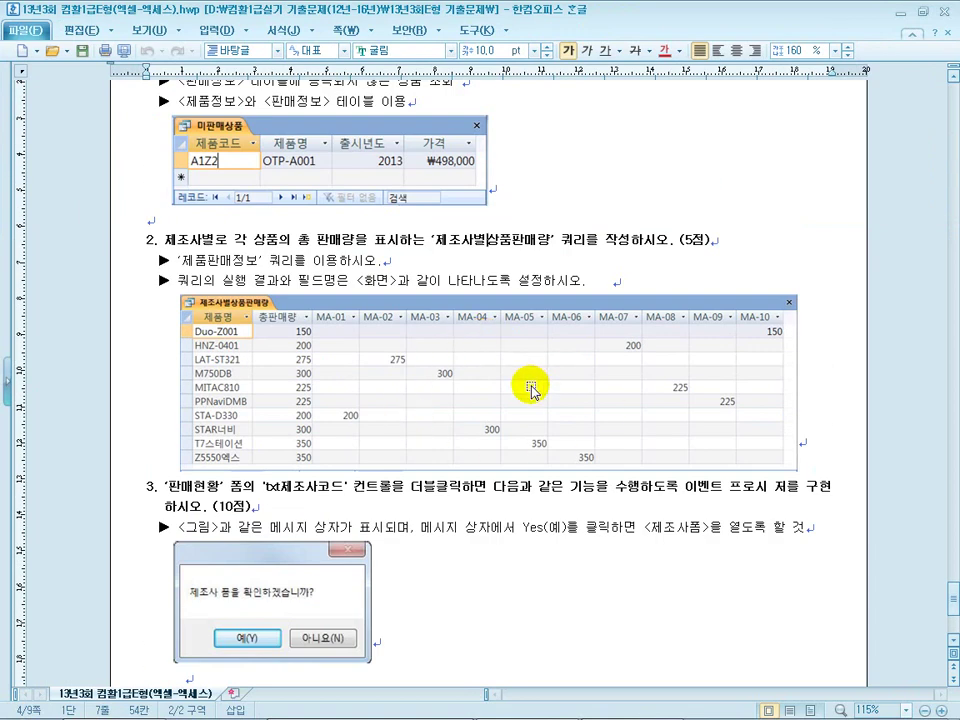
drag(740, 461, 651, 436)
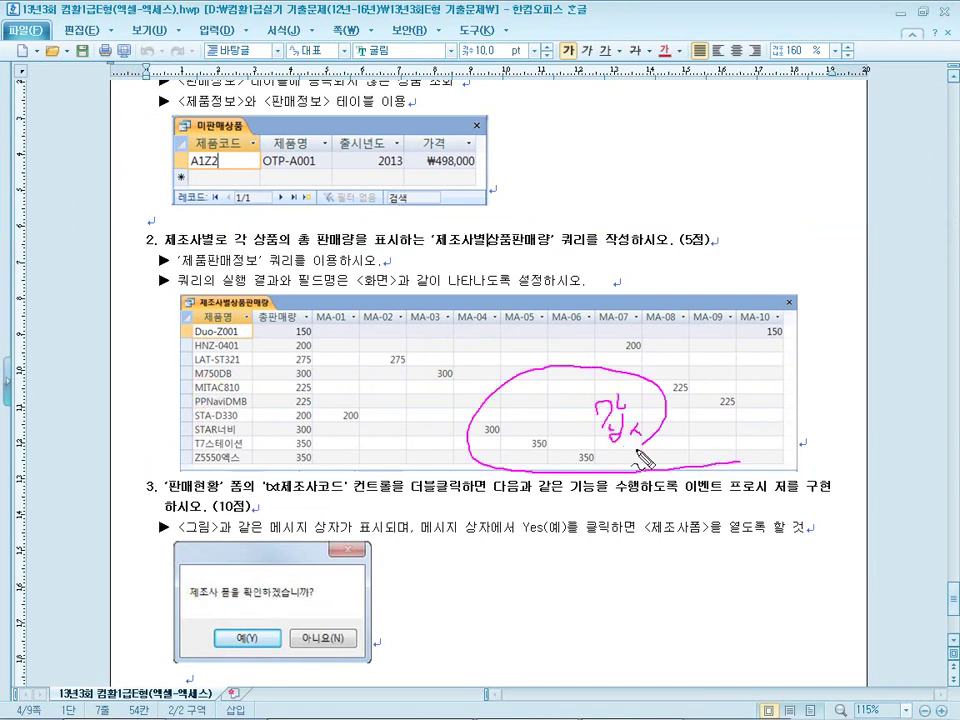
drag(622, 320, 612, 313)
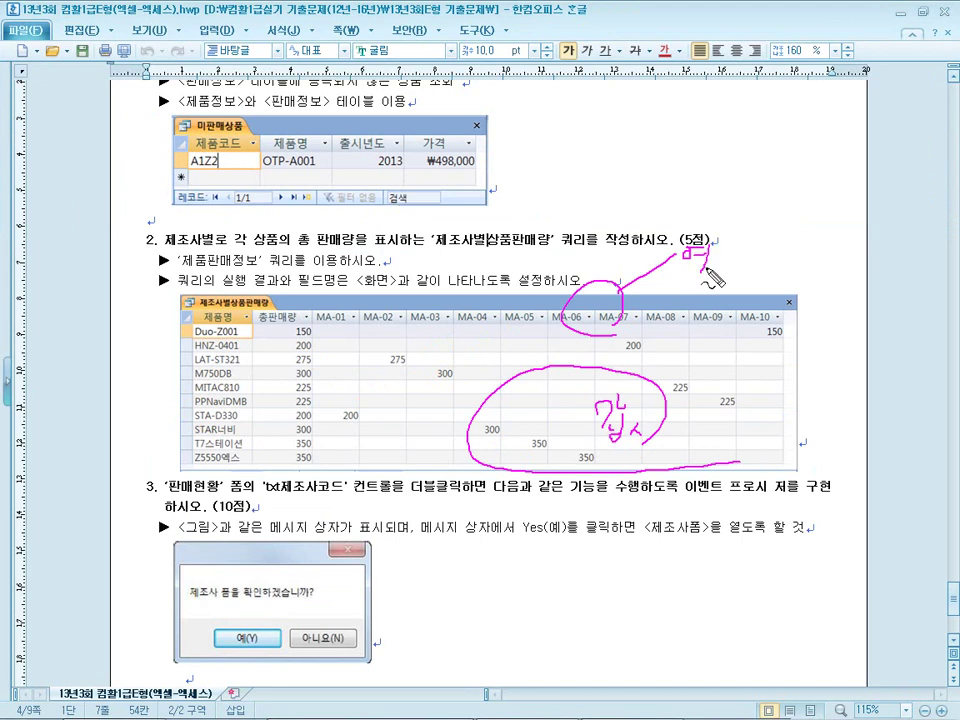
mouse_move(305, 368)
mouse_down()
mouse_move(268, 395)
mouse_move(286, 430)
mouse_up()
drag(238, 372, 230, 436)
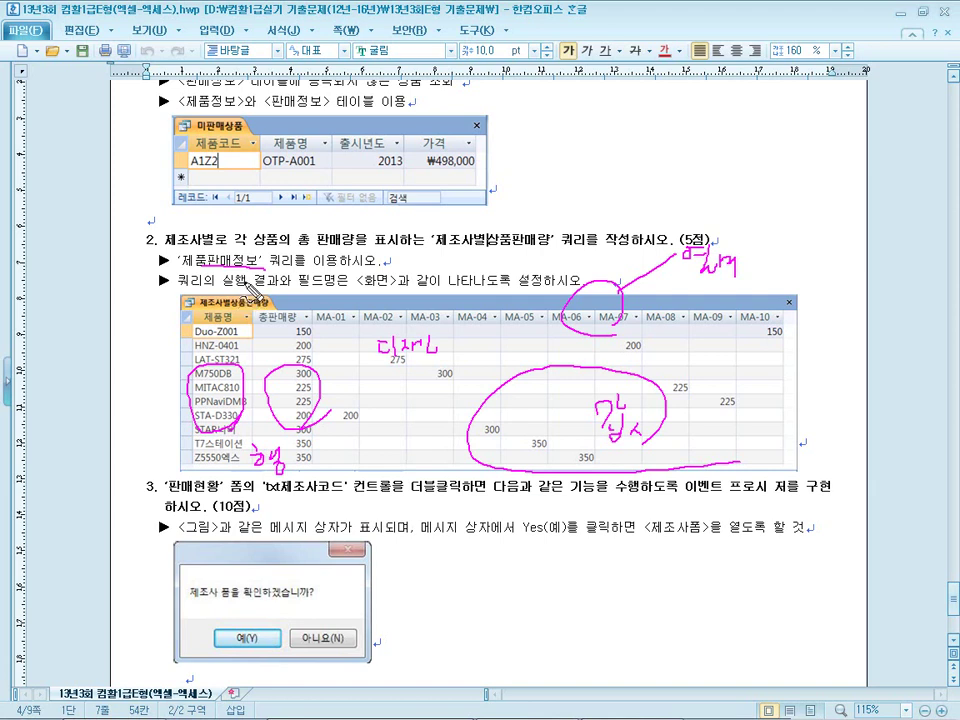
key(Escape)
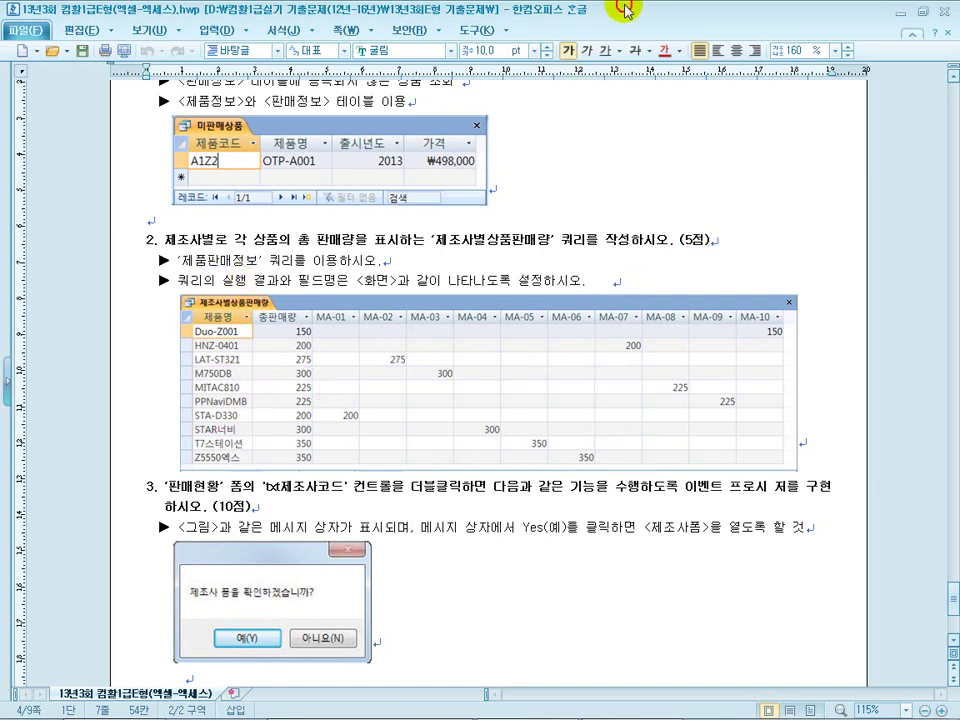
Return to Access, start the Crosstab Query Wizard and choose the 제품판매정보 query as its source, continuing to the row headings
double_click(625, 10)
click(386, 446)
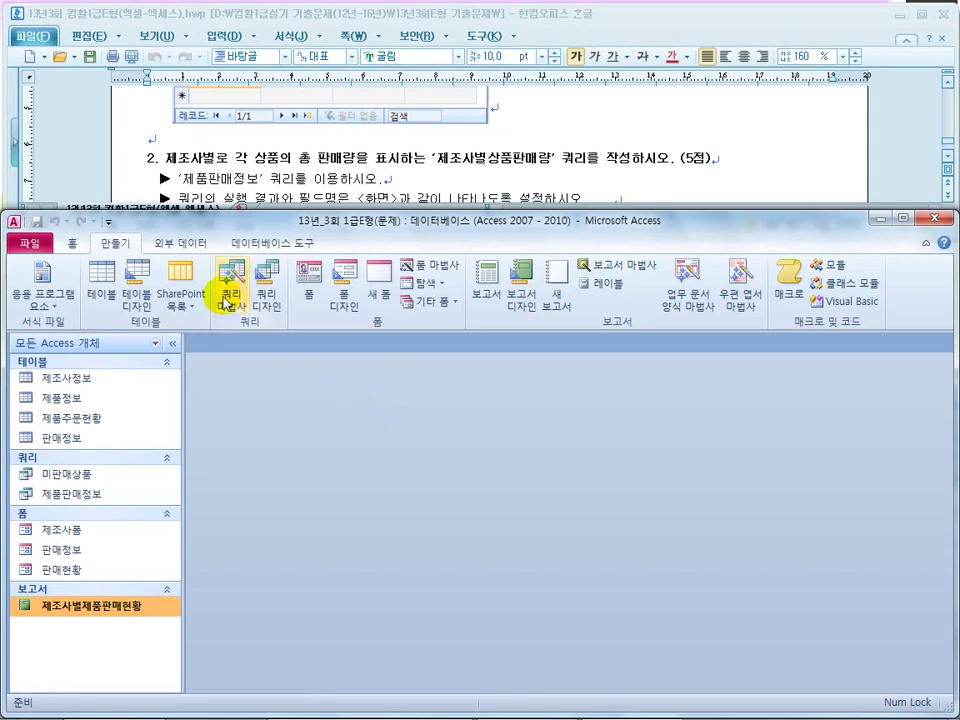
click(224, 299)
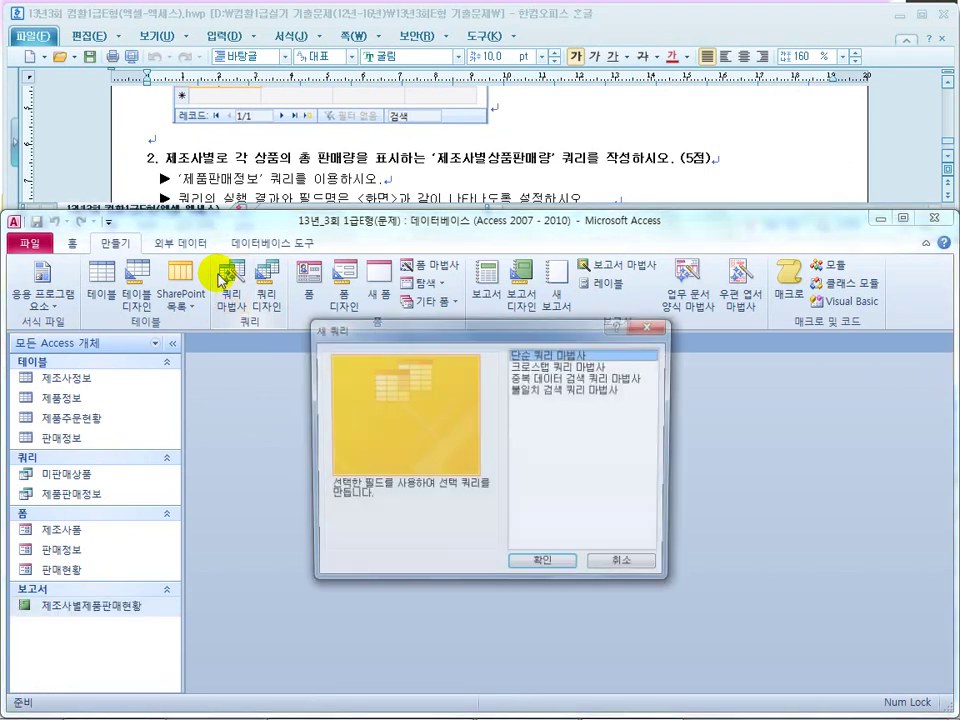
click(552, 368)
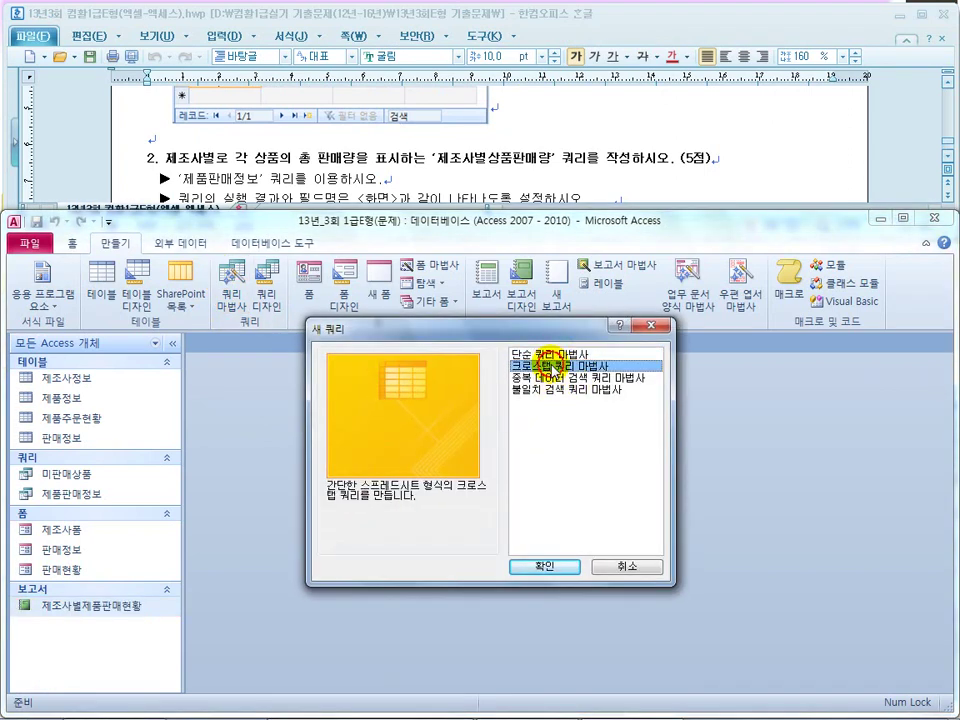
click(557, 574)
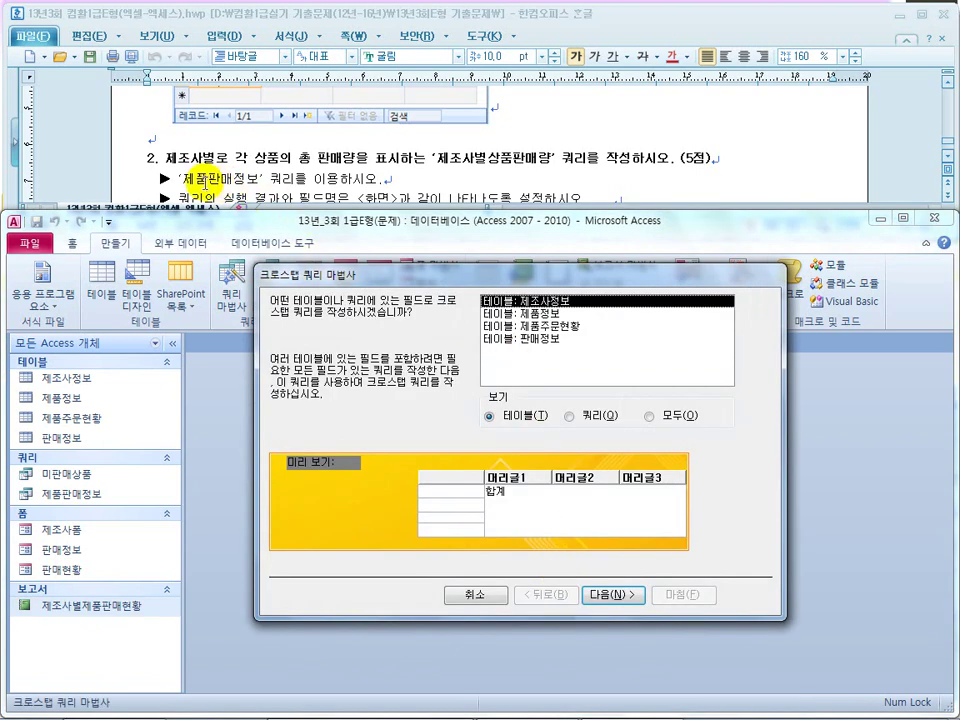
click(570, 416)
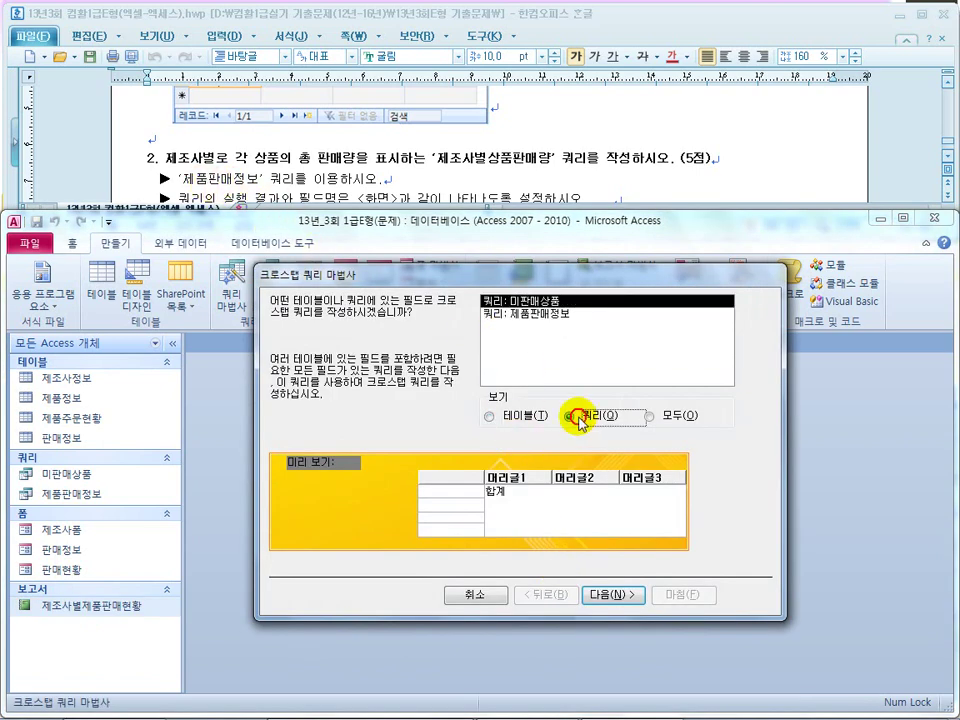
click(532, 316)
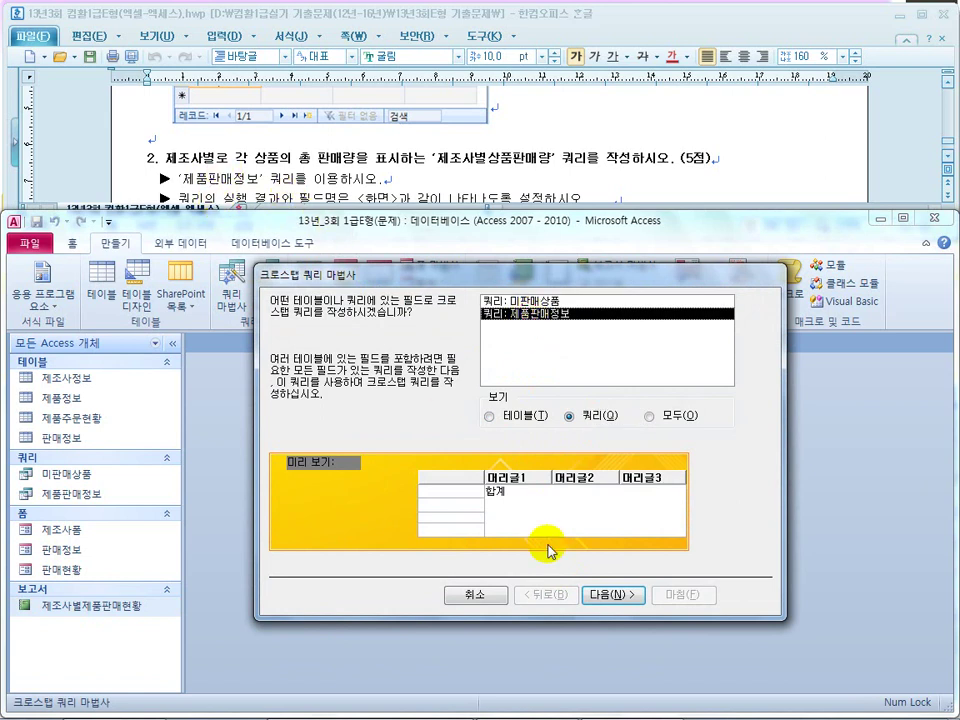
click(608, 596)
Read task 2 for 제조사별상품판매량 in the exam document, together with the wizard's row-heading limit and the sample's headings
click(339, 152)
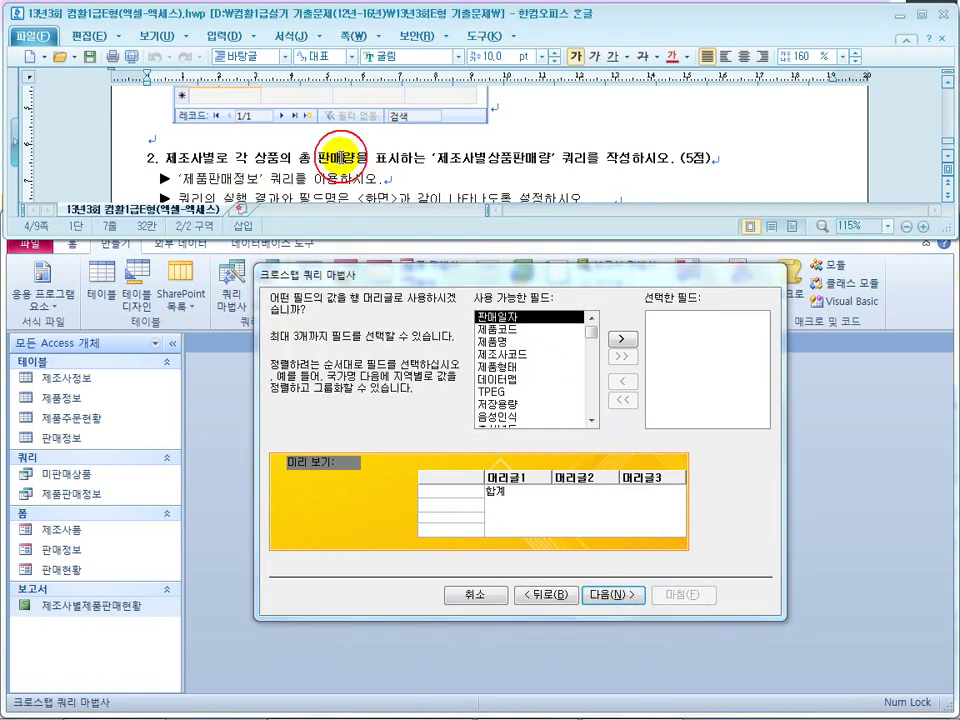
key(Down)
key(Down)
key(Down)
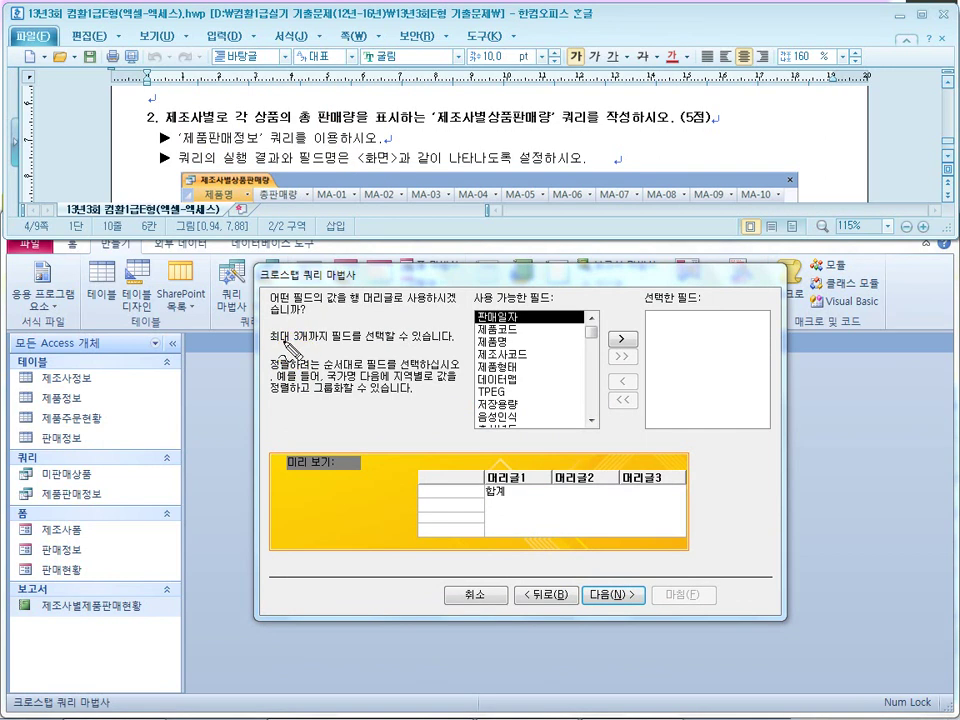
drag(310, 326, 312, 328)
key(Escape)
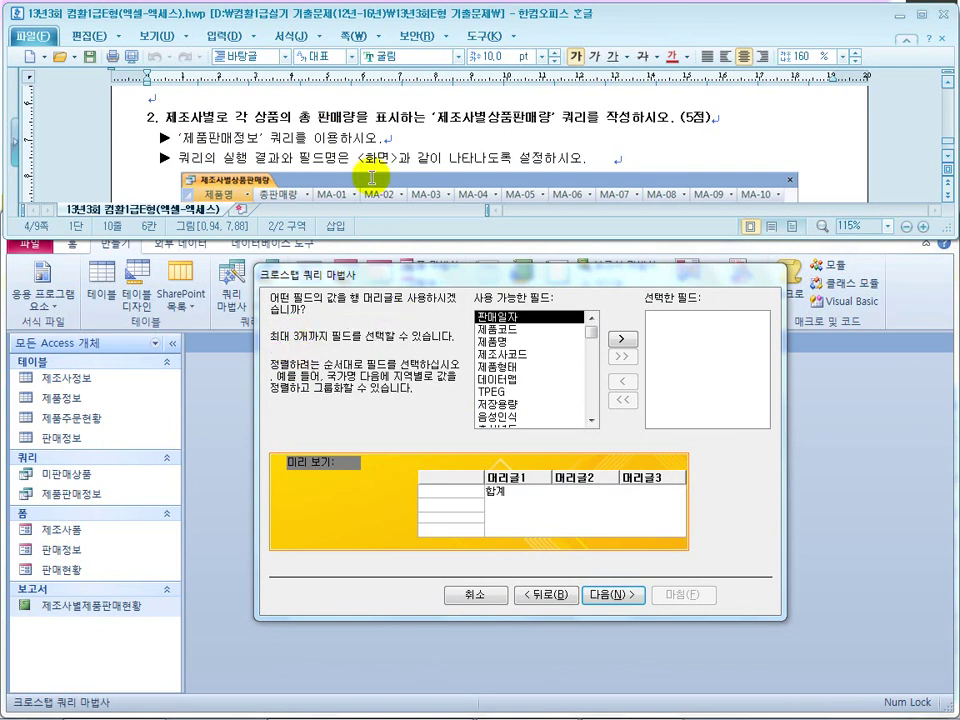
scroll(364, 171, down, 2)
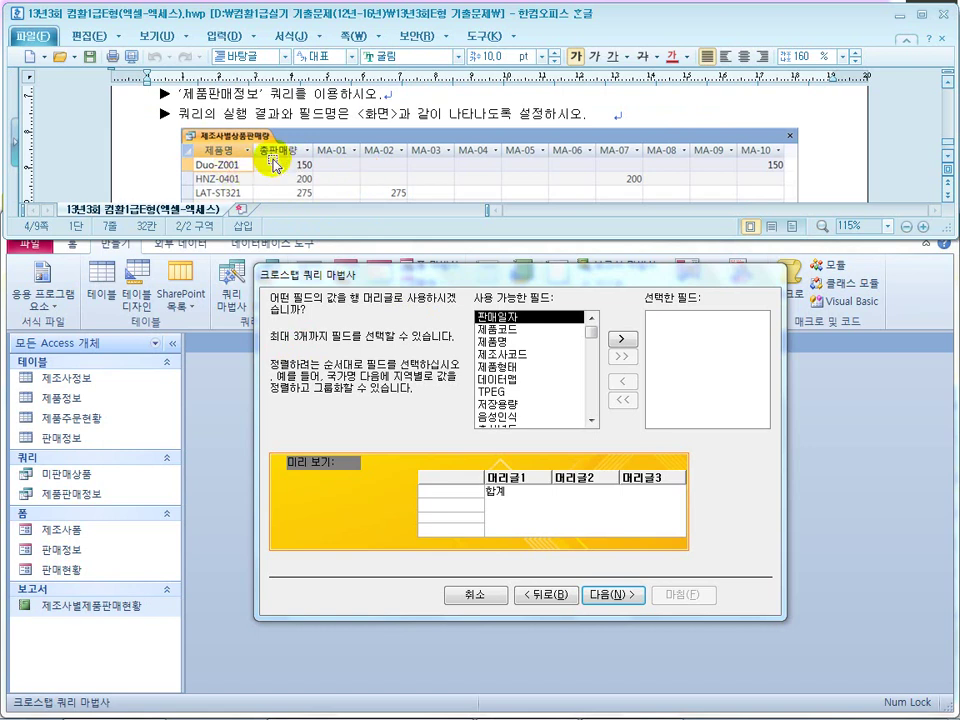
scroll(280, 166, down, 2)
Enlarge the exam document to examine the sample's 제품명, 총판매량 and MA code columns and values, and restore its size
double_click(468, 22)
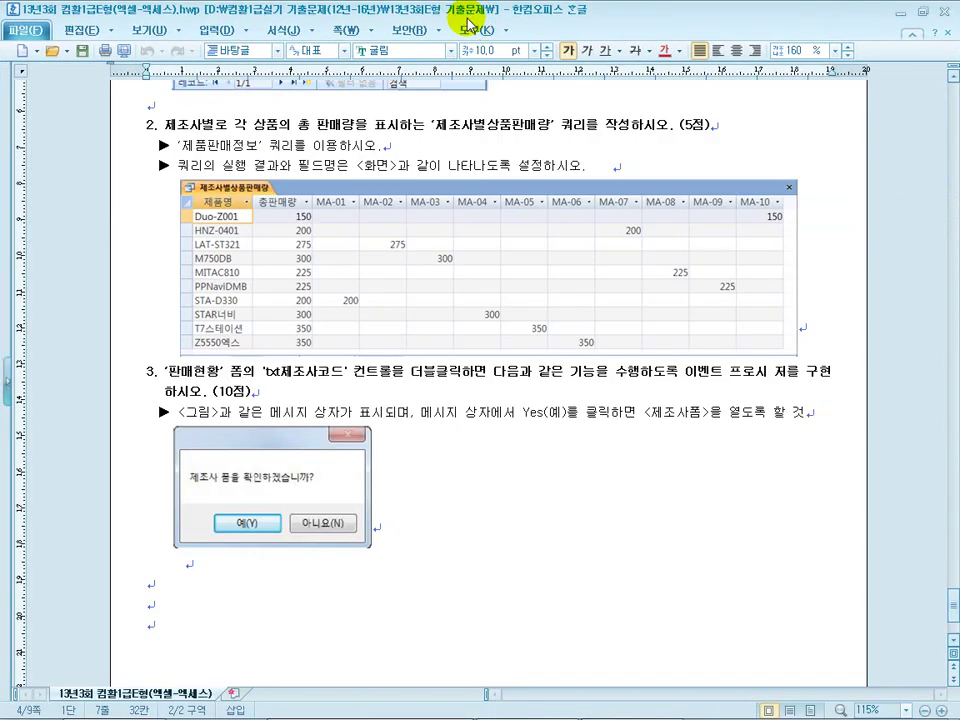
drag(270, 333, 293, 322)
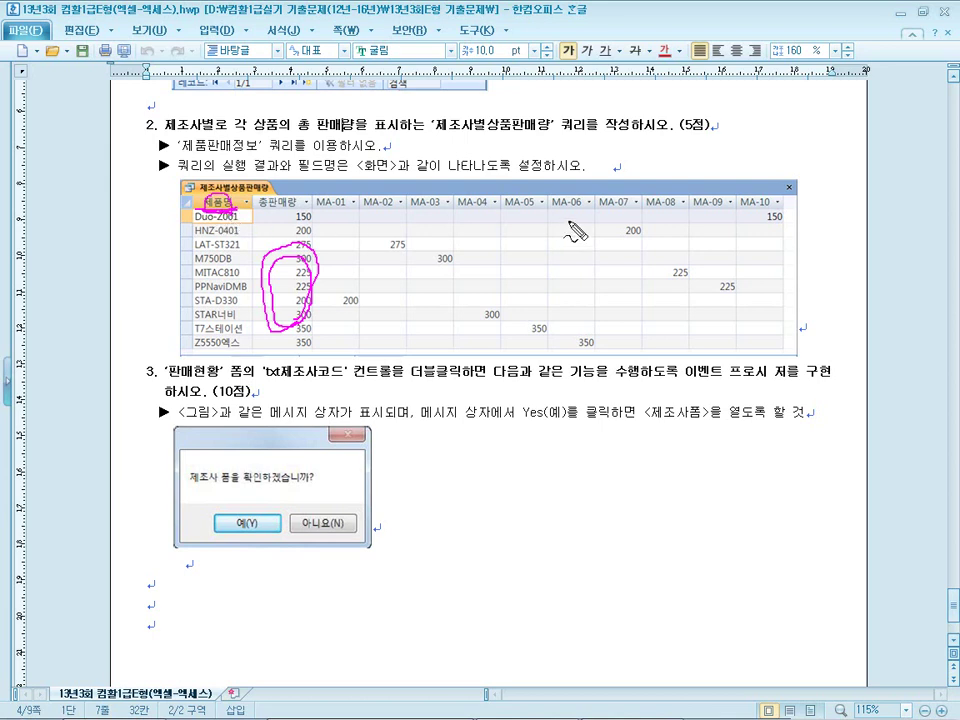
drag(562, 272, 598, 340)
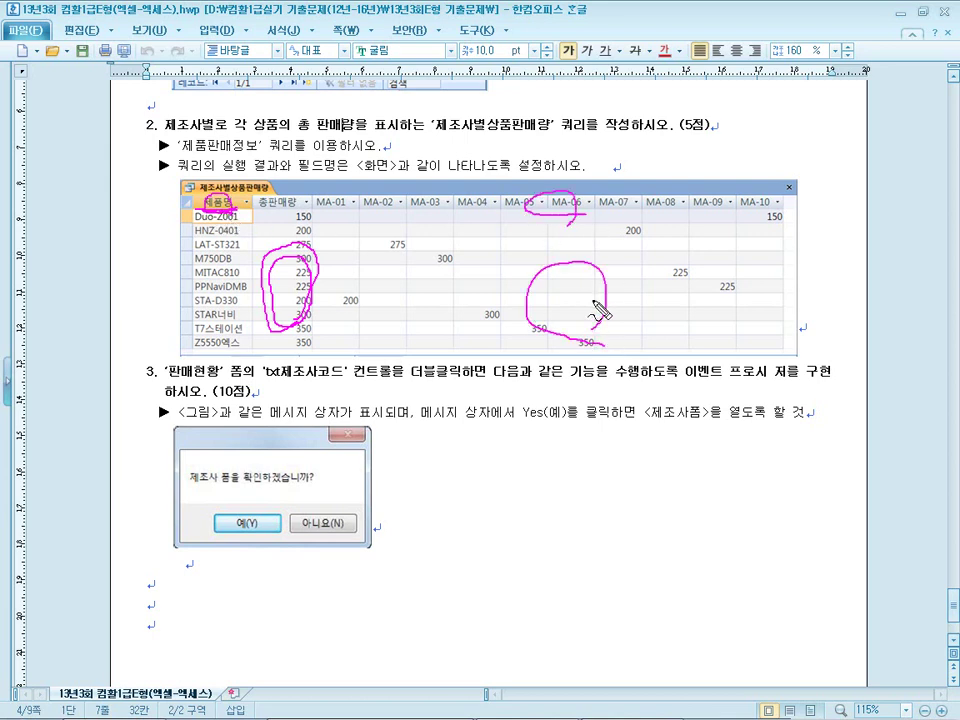
key(Escape)
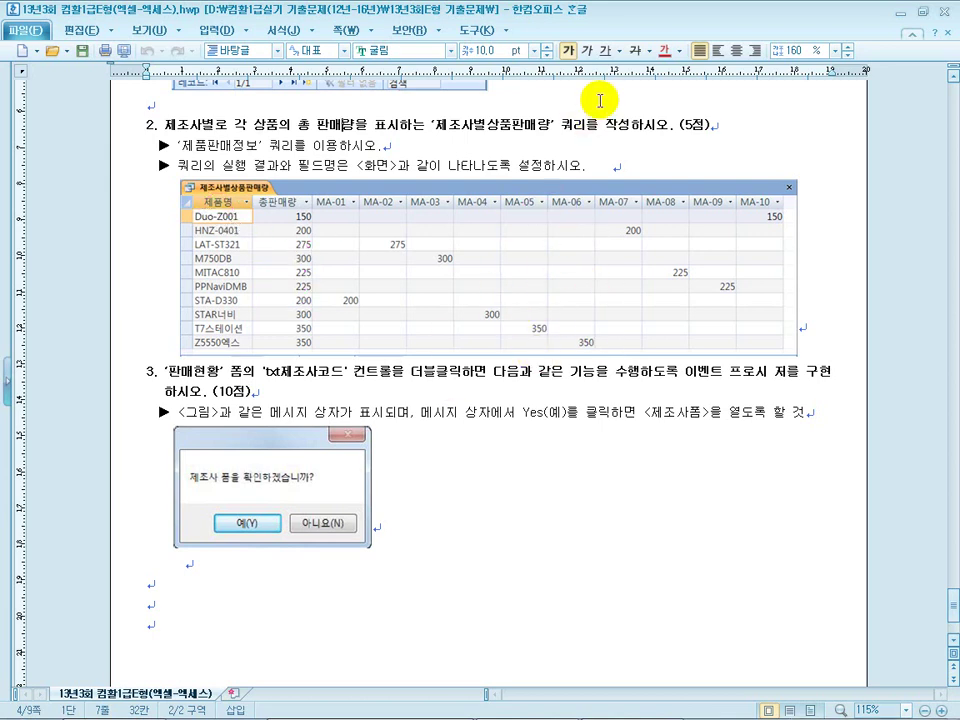
double_click(643, 15)
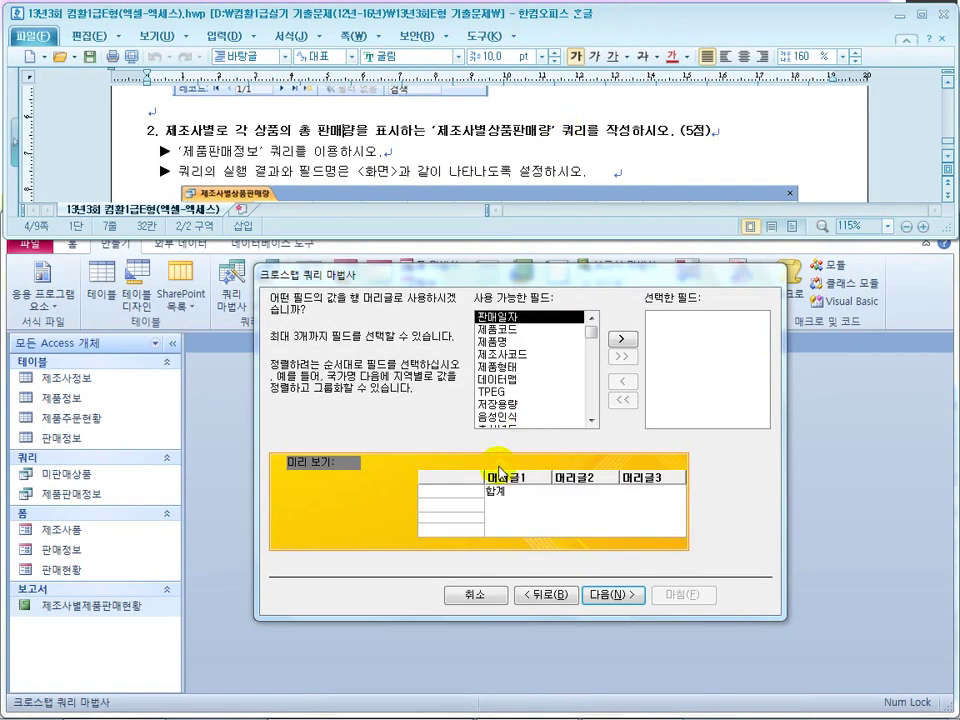
scroll(250, 156, down, 1)
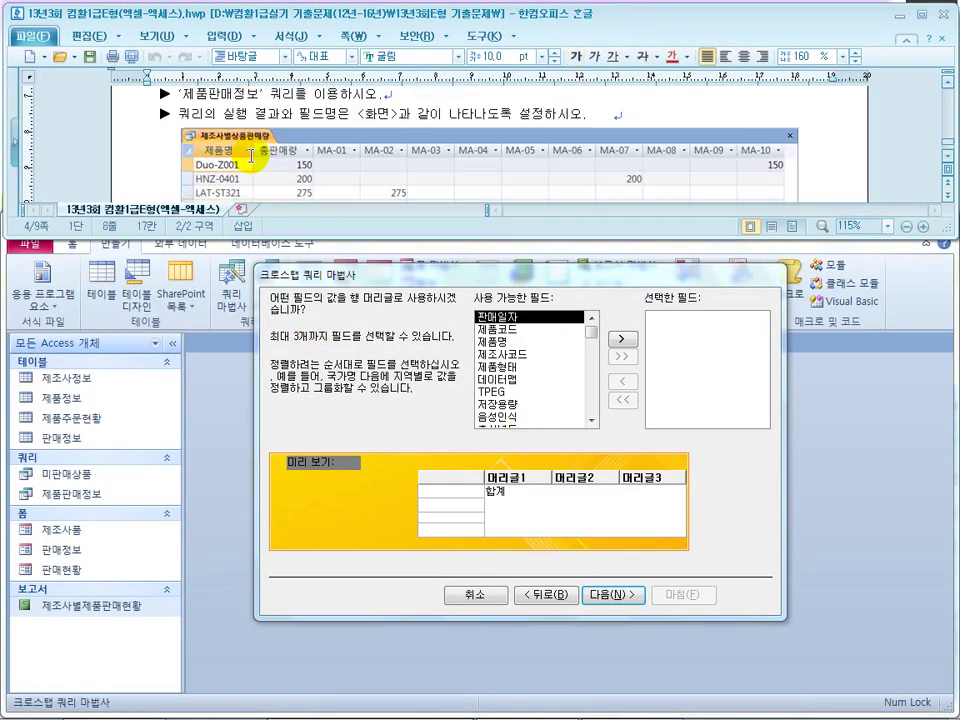
Use 제품명 as the crosstab query's only row heading and continue to the column heading choice
click(497, 342)
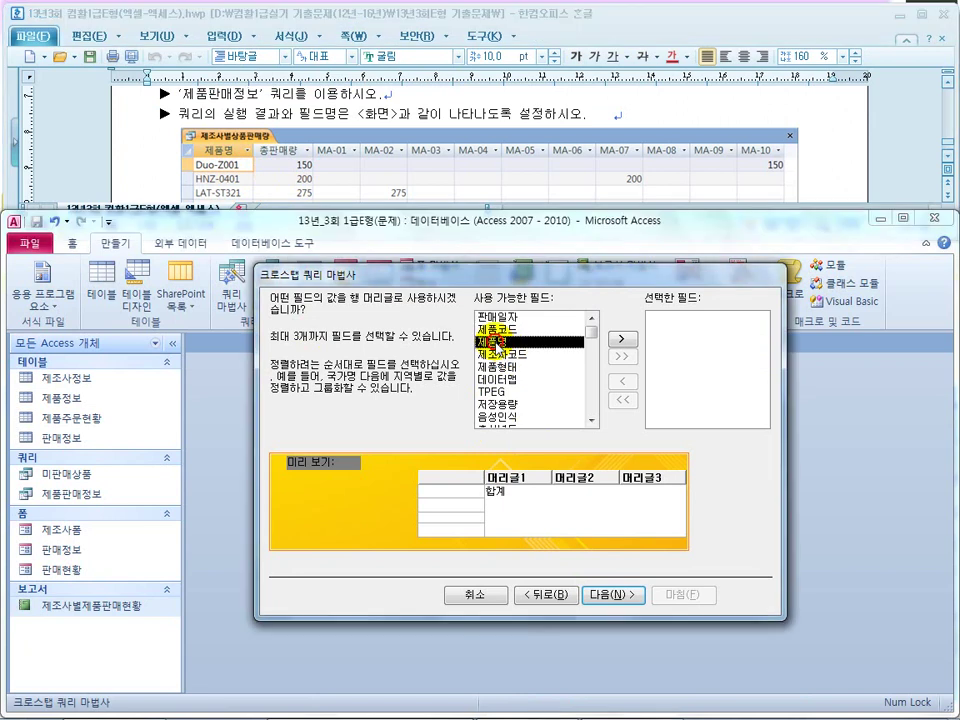
click(621, 340)
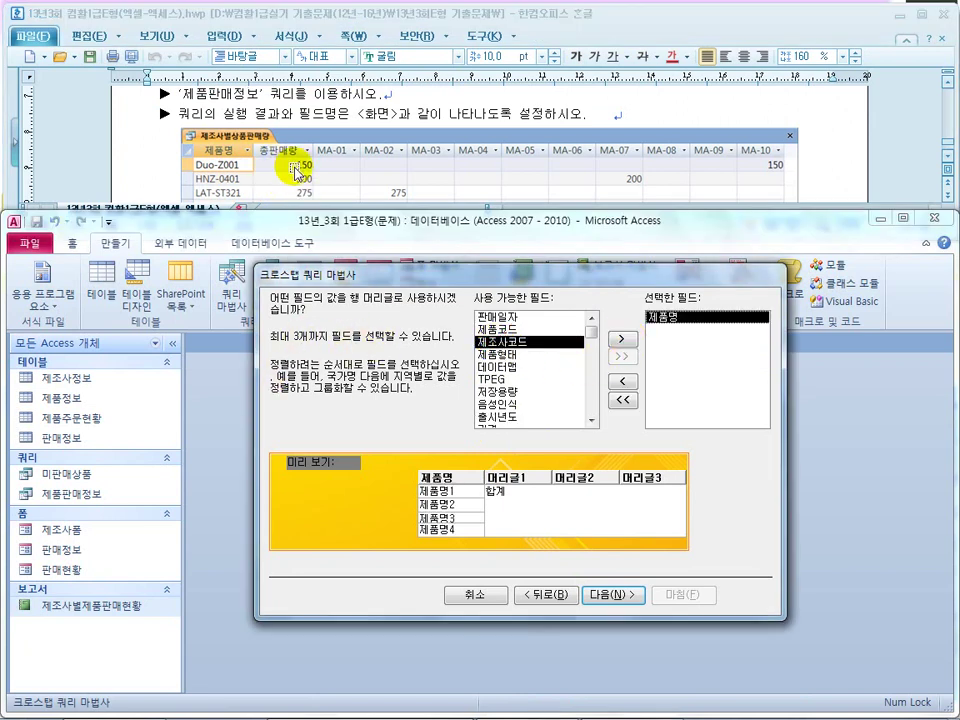
click(610, 596)
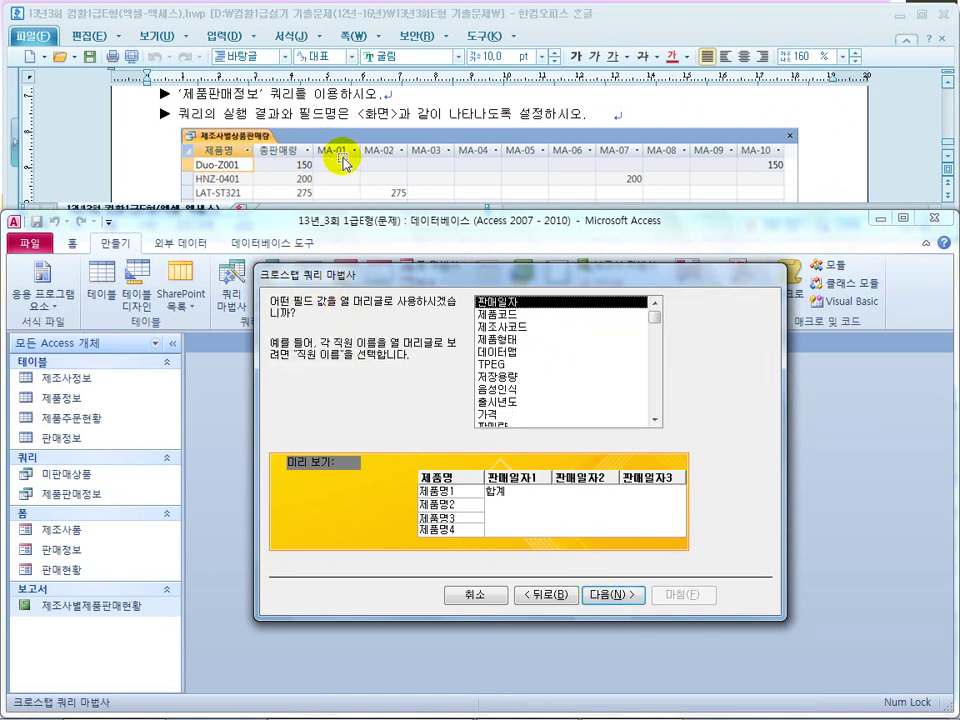
Use 제조사코드 as the column heading and calculate 개수 of 판매일자 as the value, keeping row sums included
click(511, 326)
double_click(511, 326)
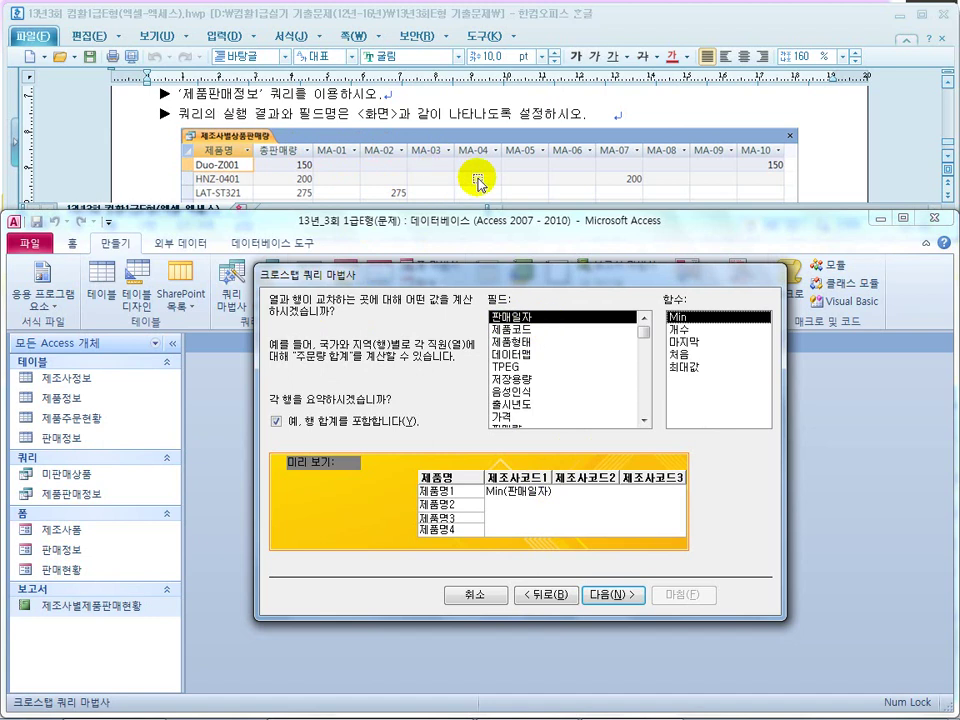
click(679, 330)
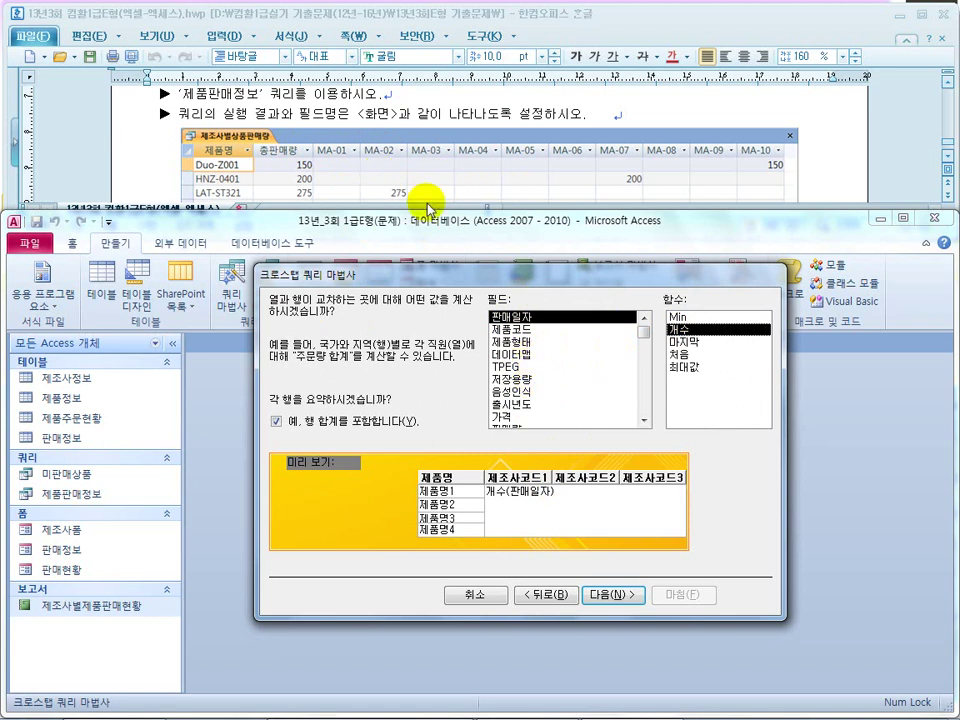
click(606, 596)
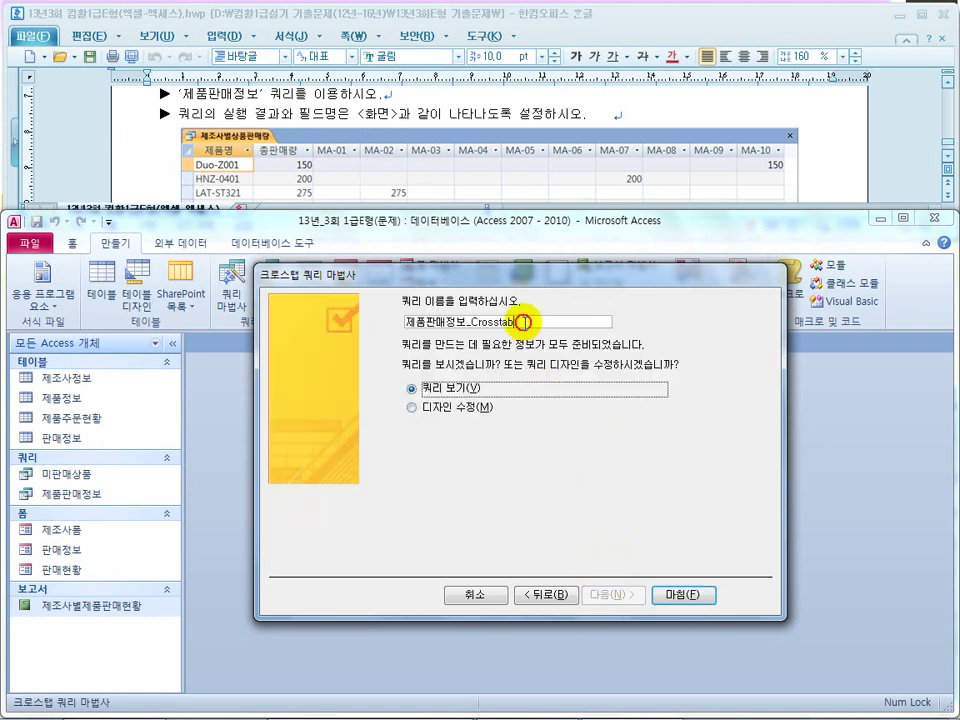
Check the required query name in the exam document, name the crosstab query 제조사별상품판매량 and finish the wizard
click(451, 100)
scroll(451, 100, up, 1)
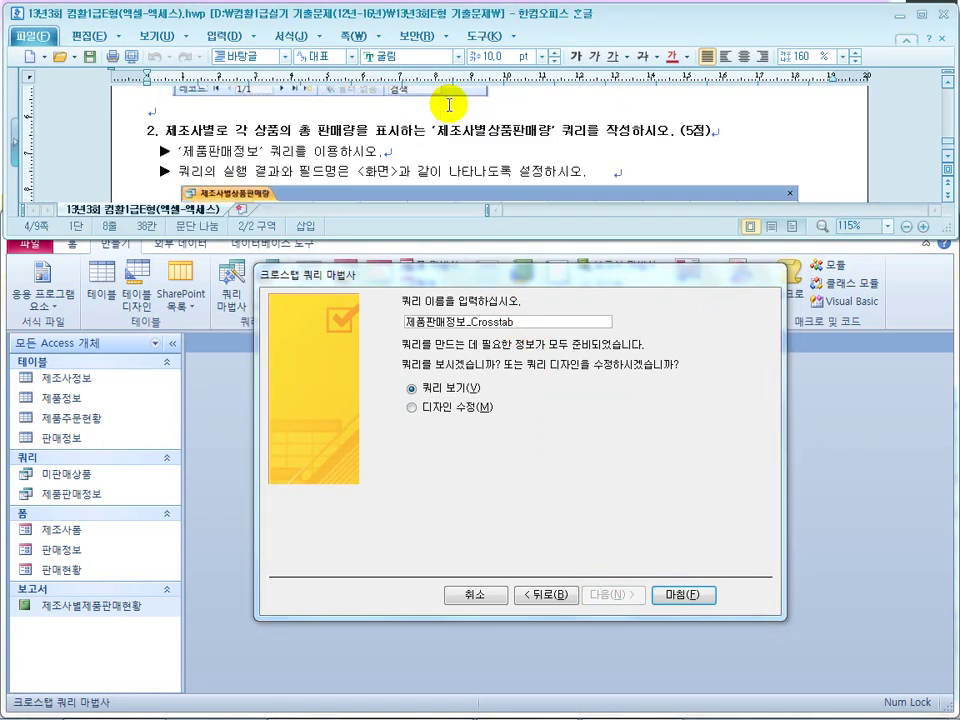
click(517, 321)
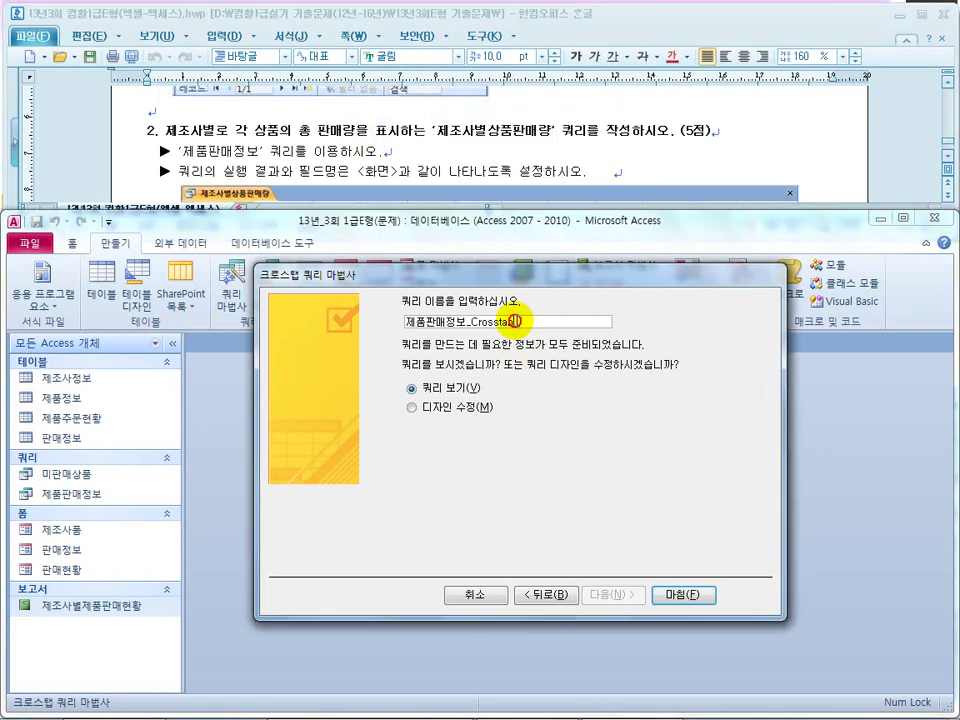
drag(517, 321, 386, 321)
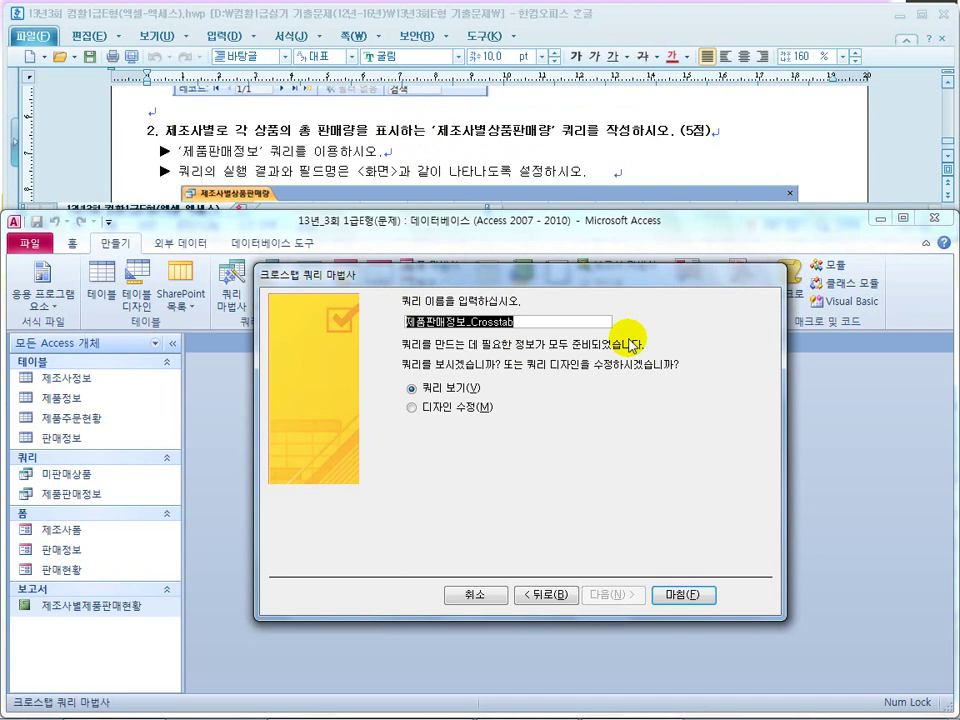
text(제조사별상품판매량)
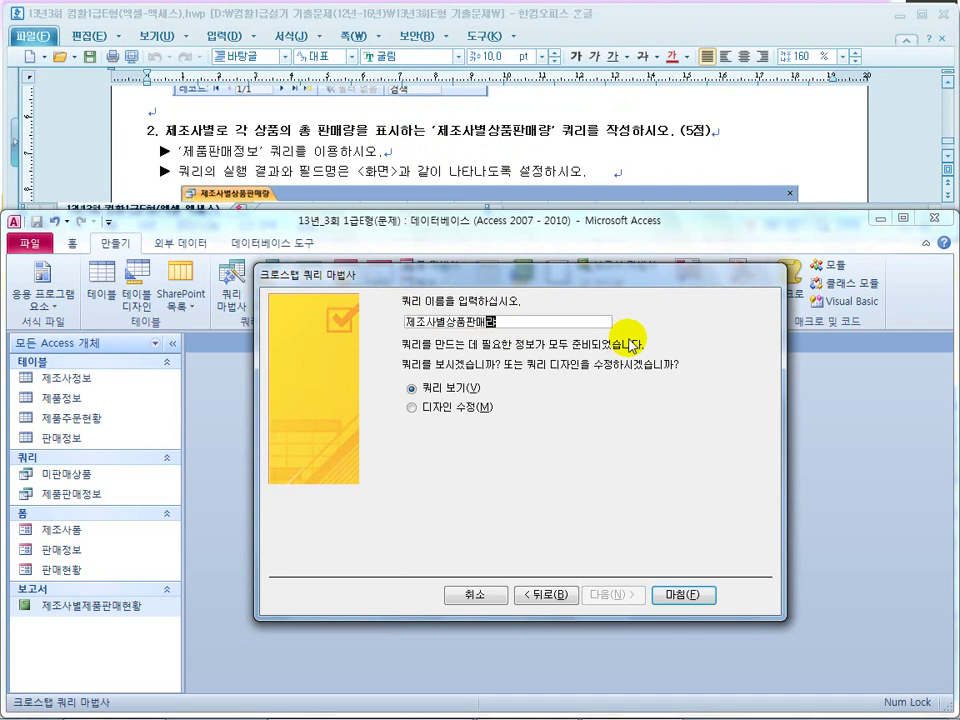
click(688, 596)
Compare the crosstab result with the exam sample, inspect the 제조사코드 field choices in Design view, and widen the 합계 판매일자 datasheet column
click(422, 130)
scroll(428, 155, down, 1)
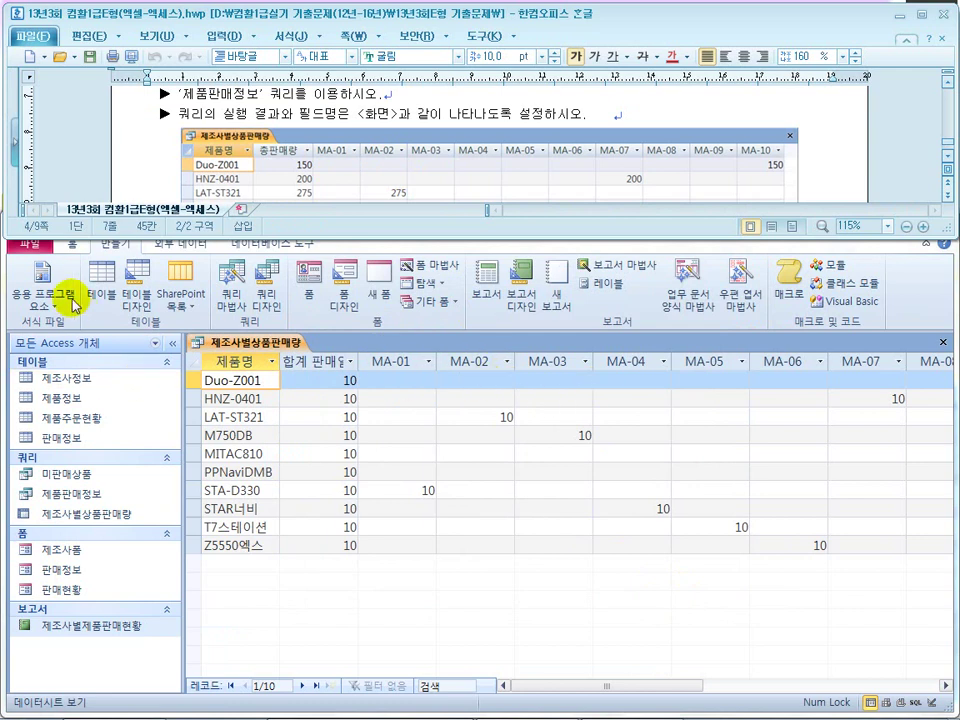
click(20, 258)
click(66, 244)
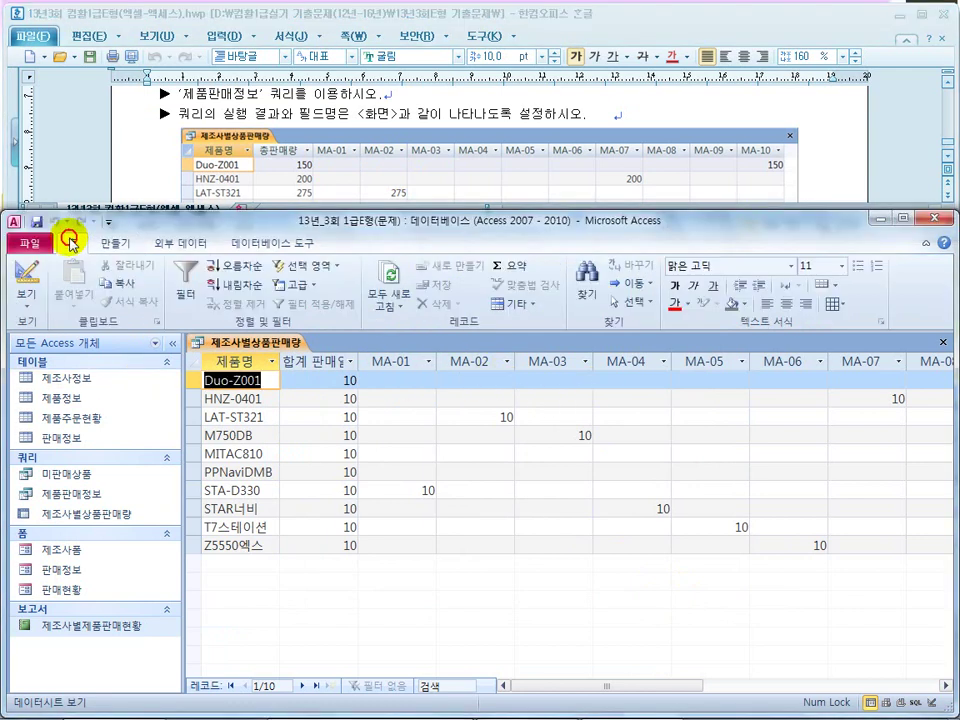
click(28, 270)
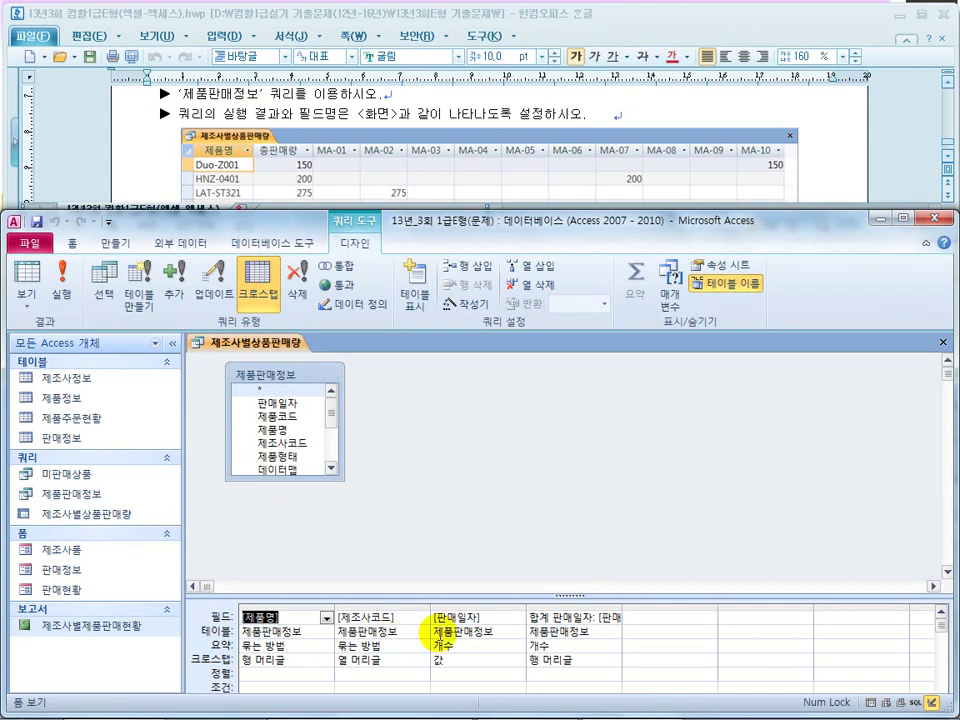
click(414, 619)
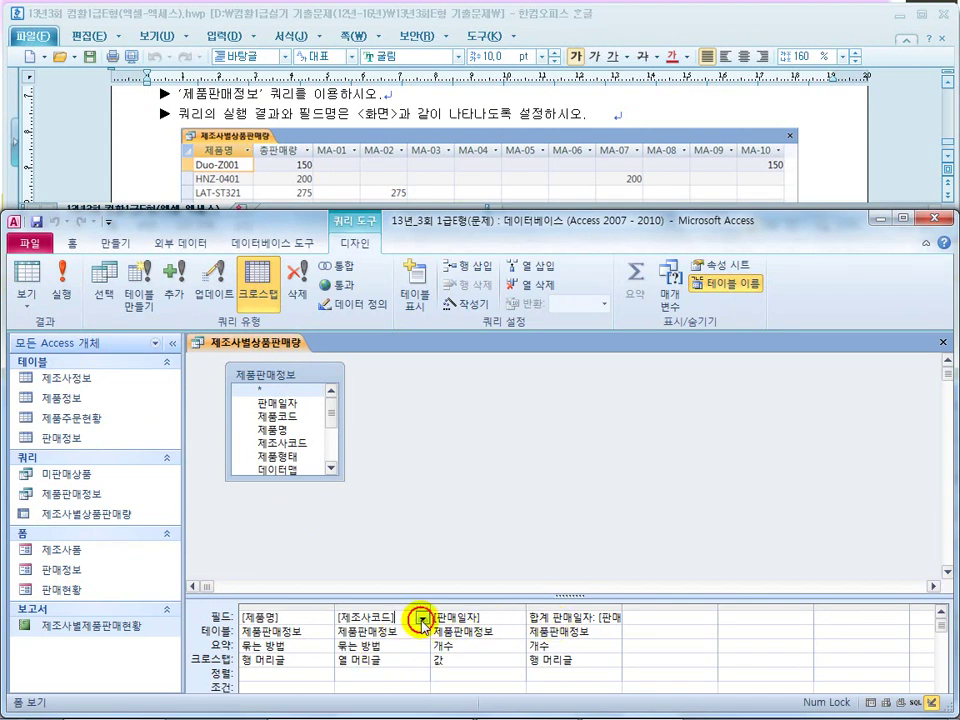
click(424, 620)
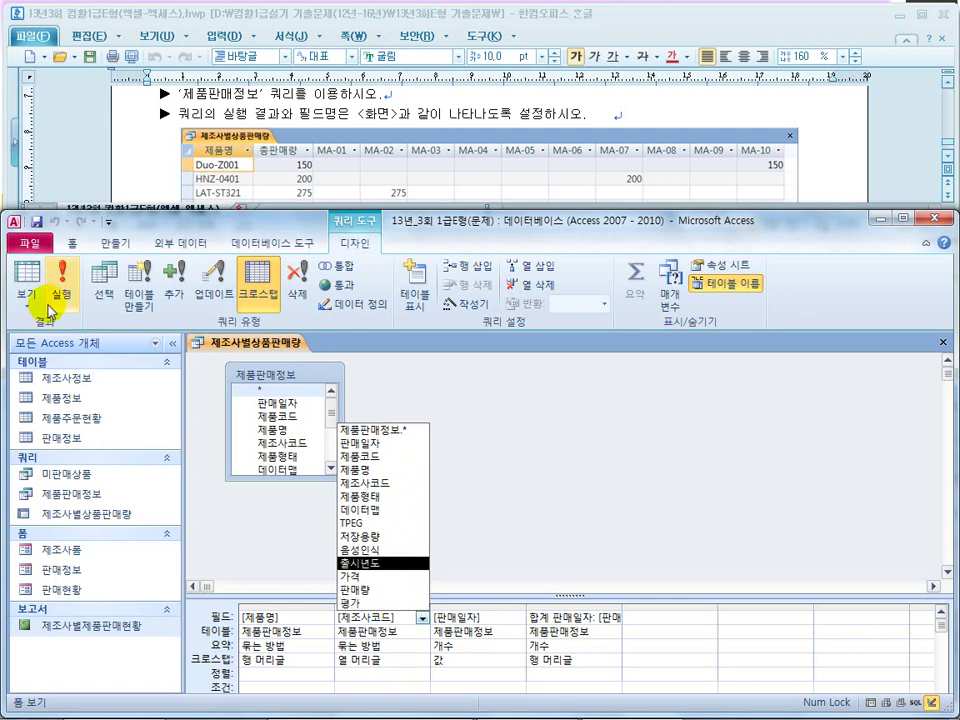
click(28, 272)
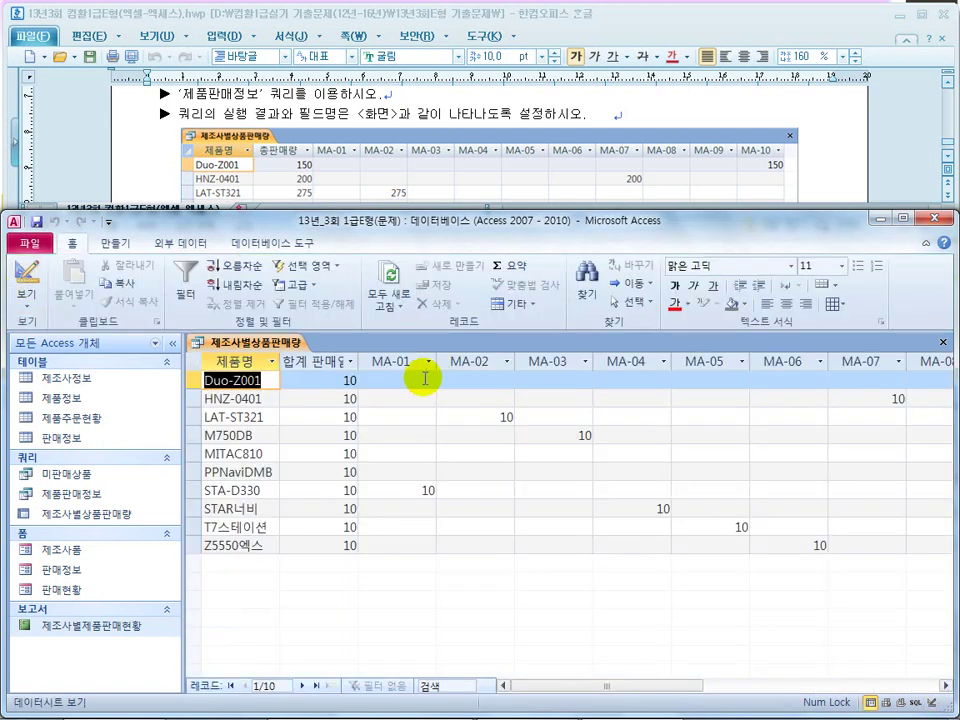
drag(358, 361, 392, 361)
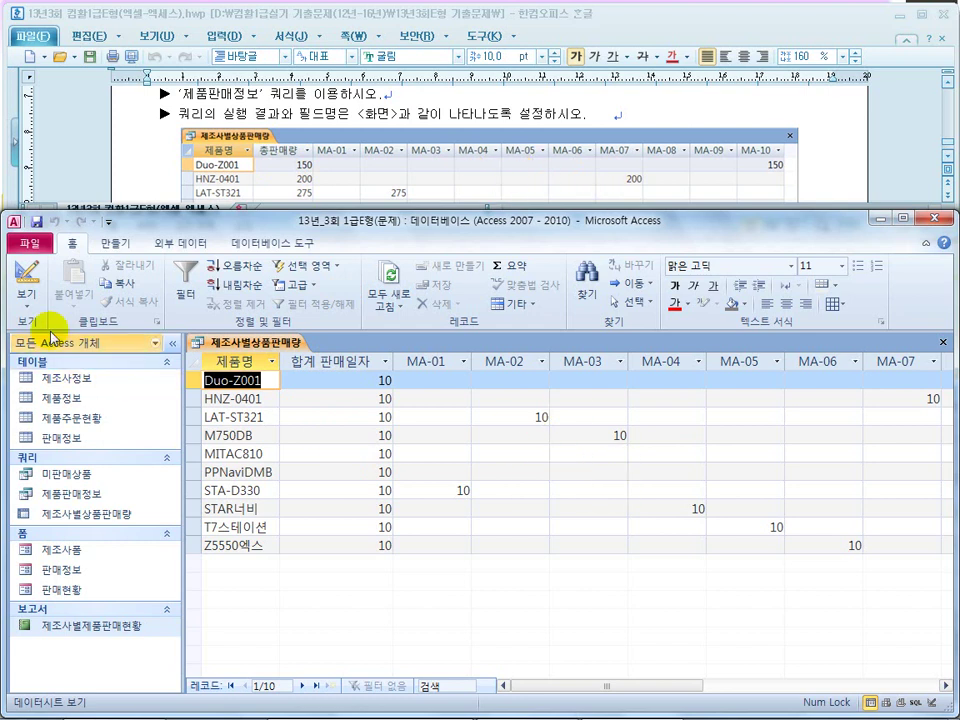
In Design view, widen the 합계 판매일자 column and set its summary function to 평균
click(27, 280)
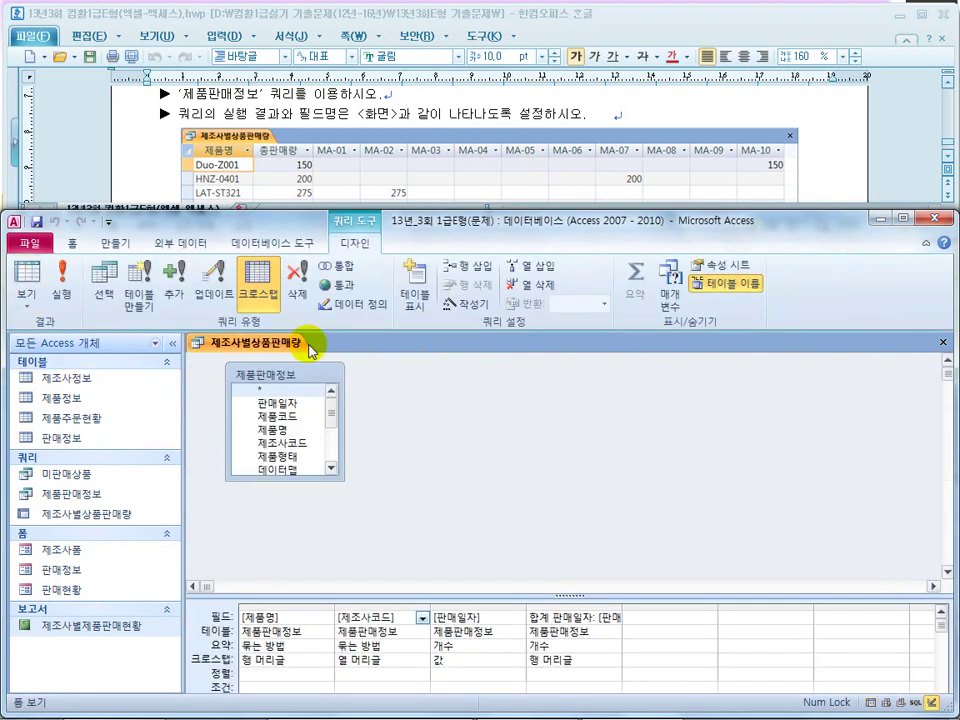
drag(621, 606, 676, 606)
click(565, 647)
click(665, 645)
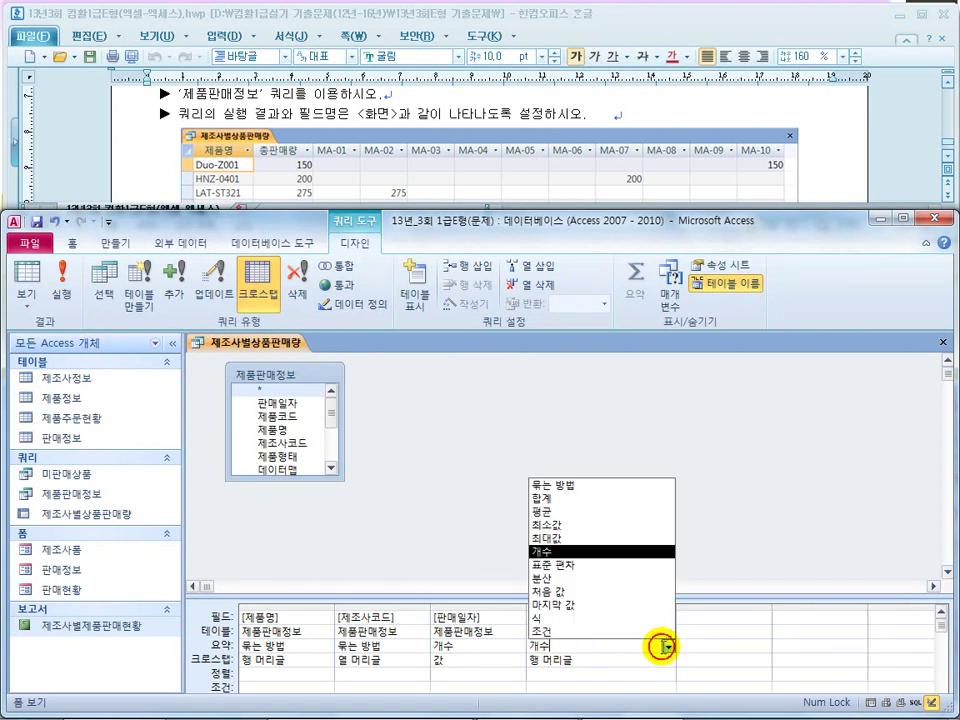
click(572, 509)
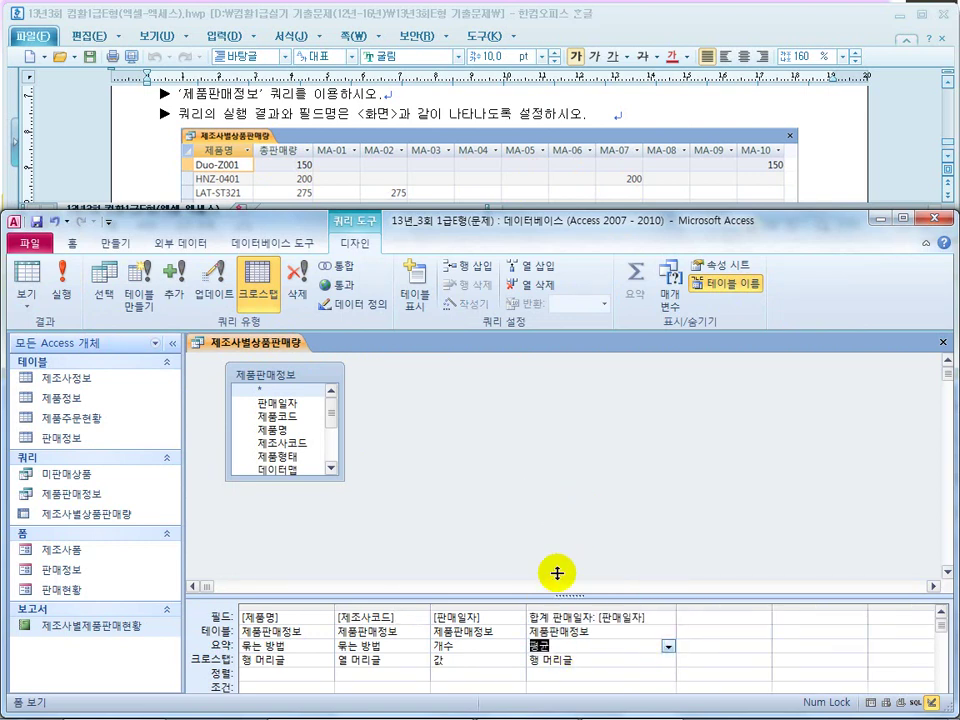
Set the summary function of the 판매일자 value column to 합계 and run the query
click(485, 647)
click(517, 647)
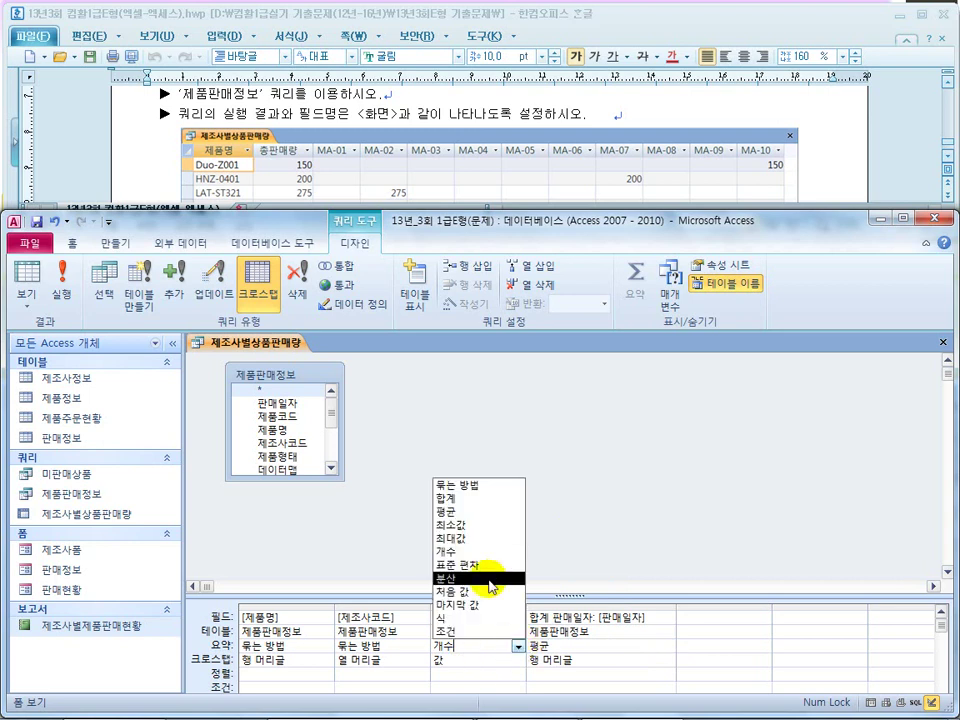
click(490, 497)
click(62, 282)
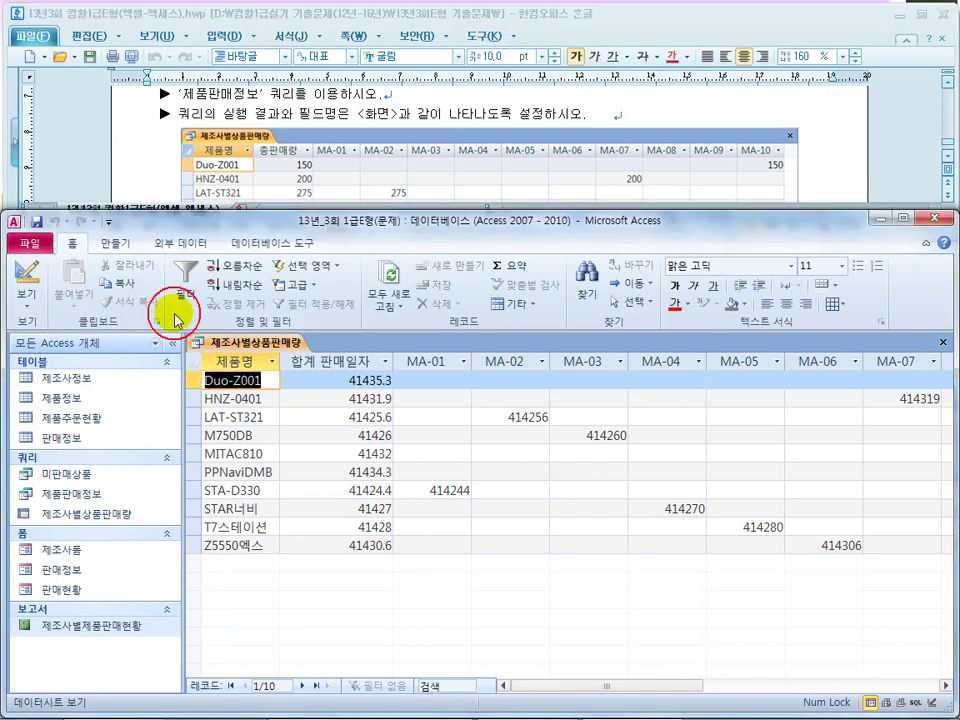
Return to Design view and set the summary function of the 합계 판매일자 row heading to 합계
click(31, 283)
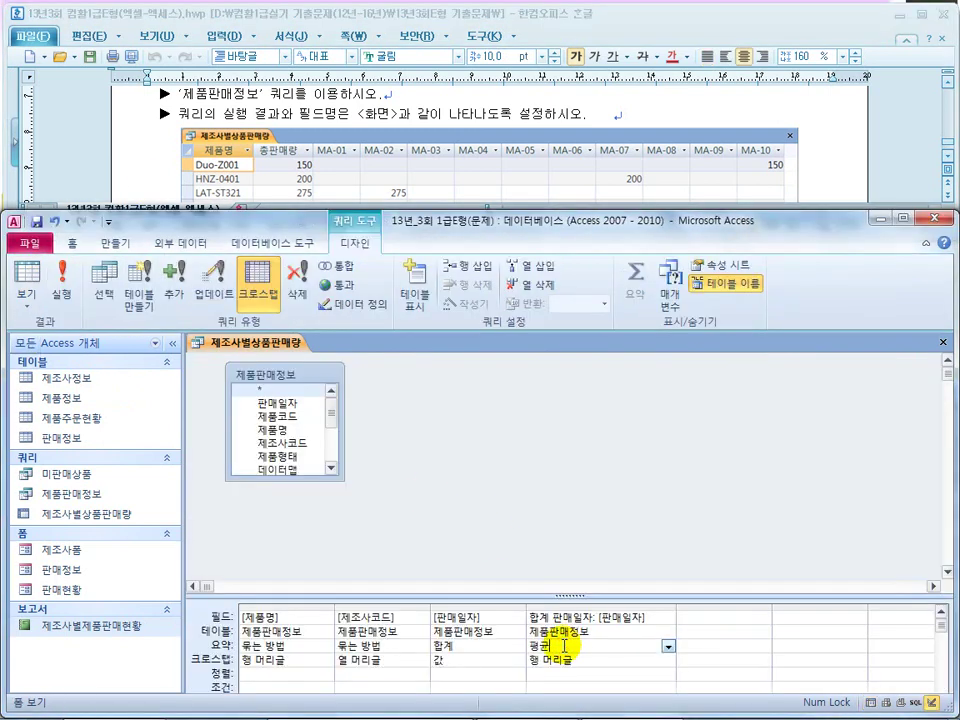
click(668, 647)
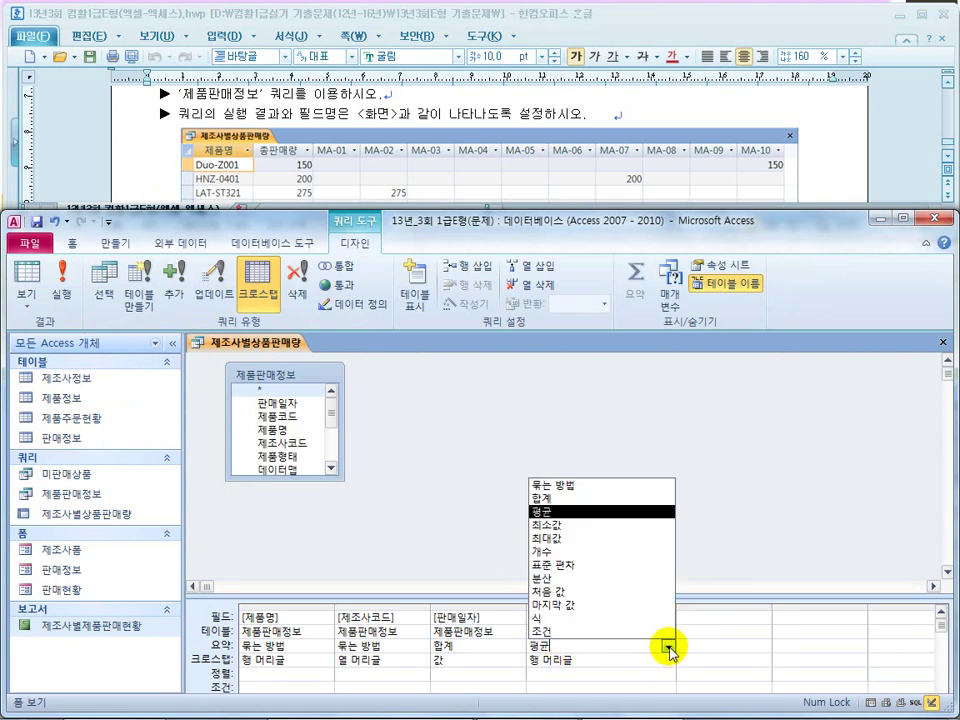
click(611, 507)
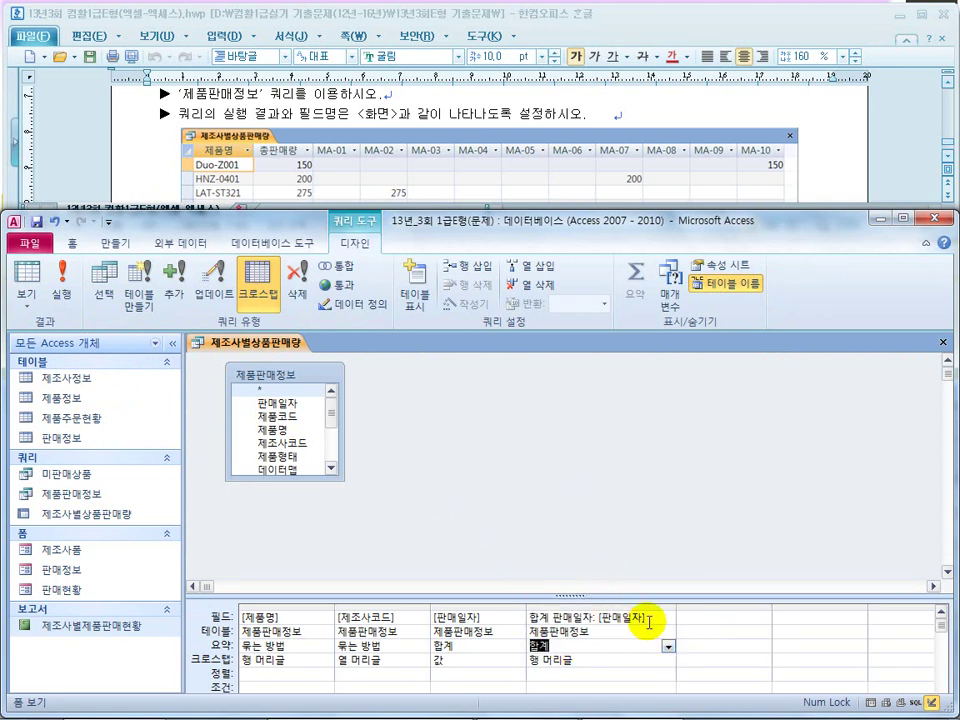
Use 판매량 instead of 판매일자 as the source field of both the total row heading and the value column, and run the query
double_click(608, 618)
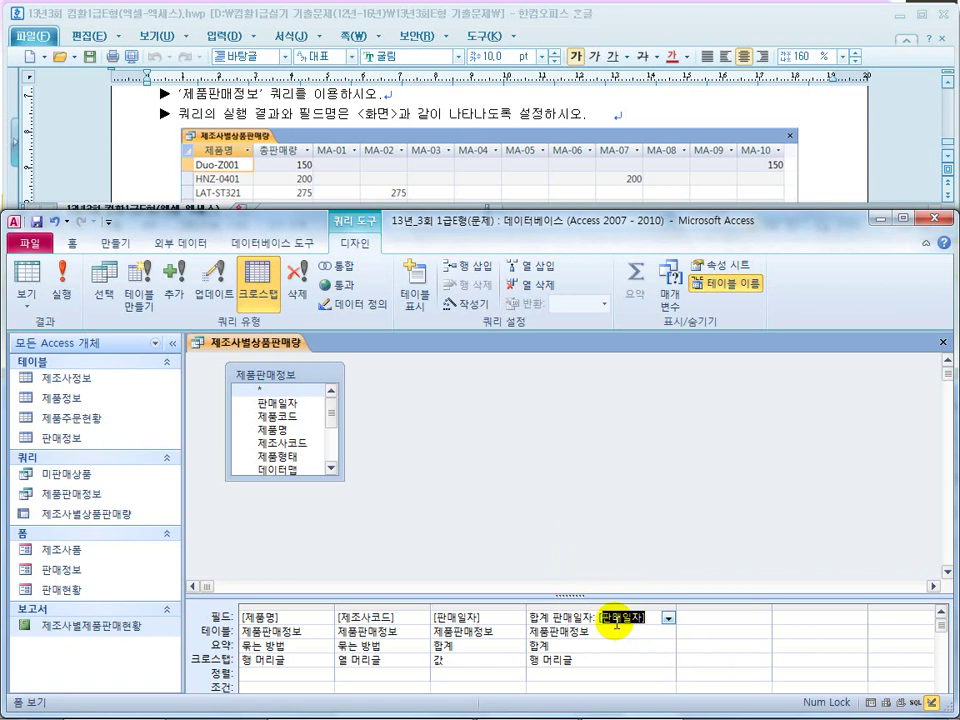
drag(330, 416, 332, 450)
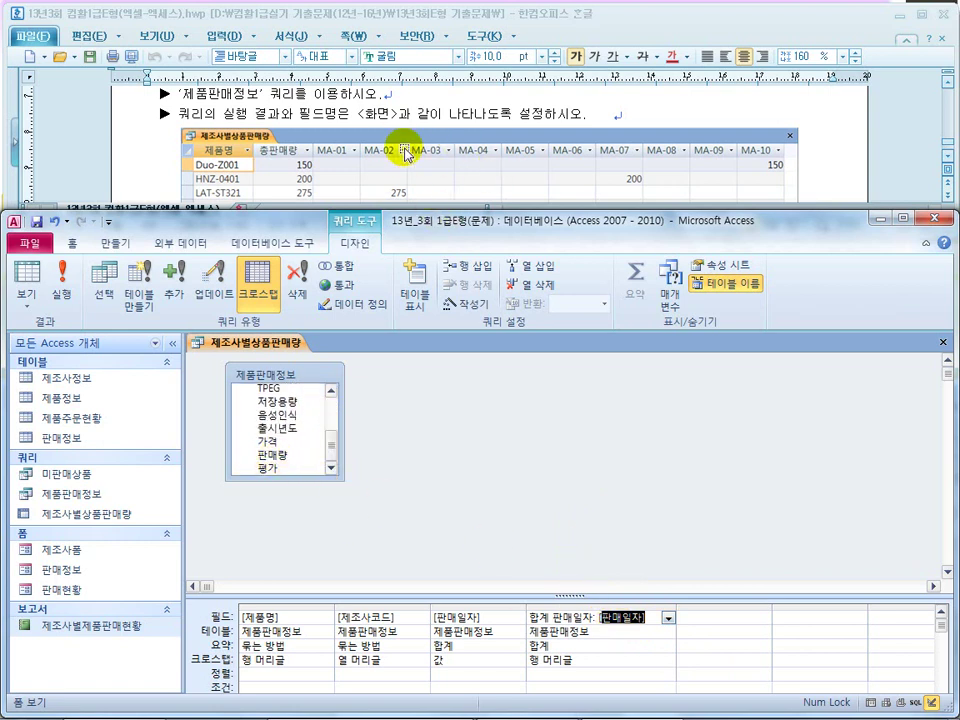
click(643, 619)
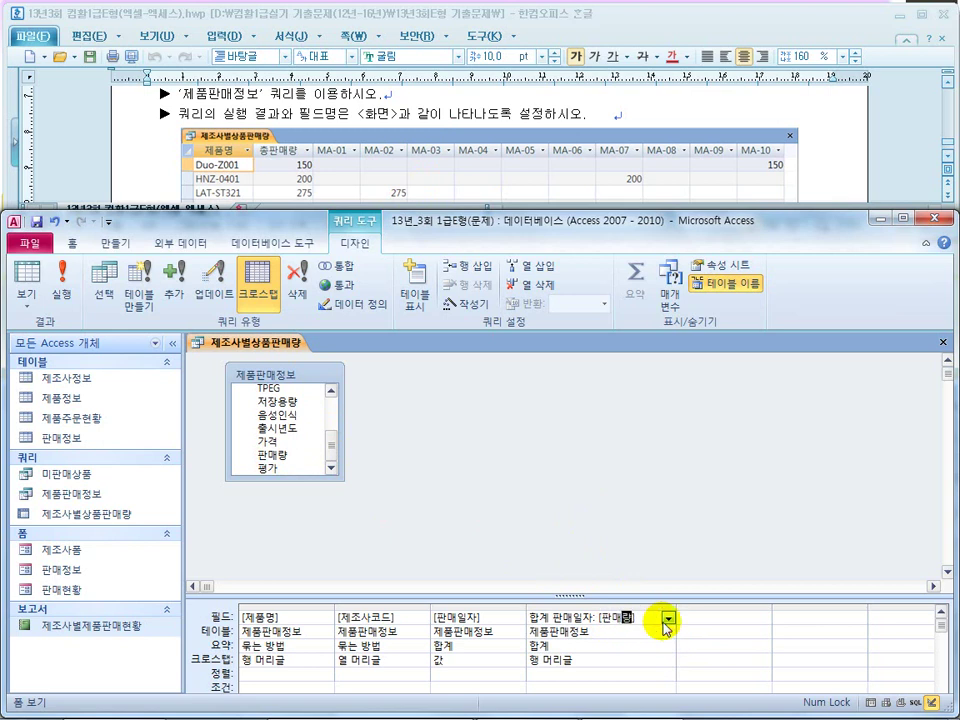
click(517, 621)
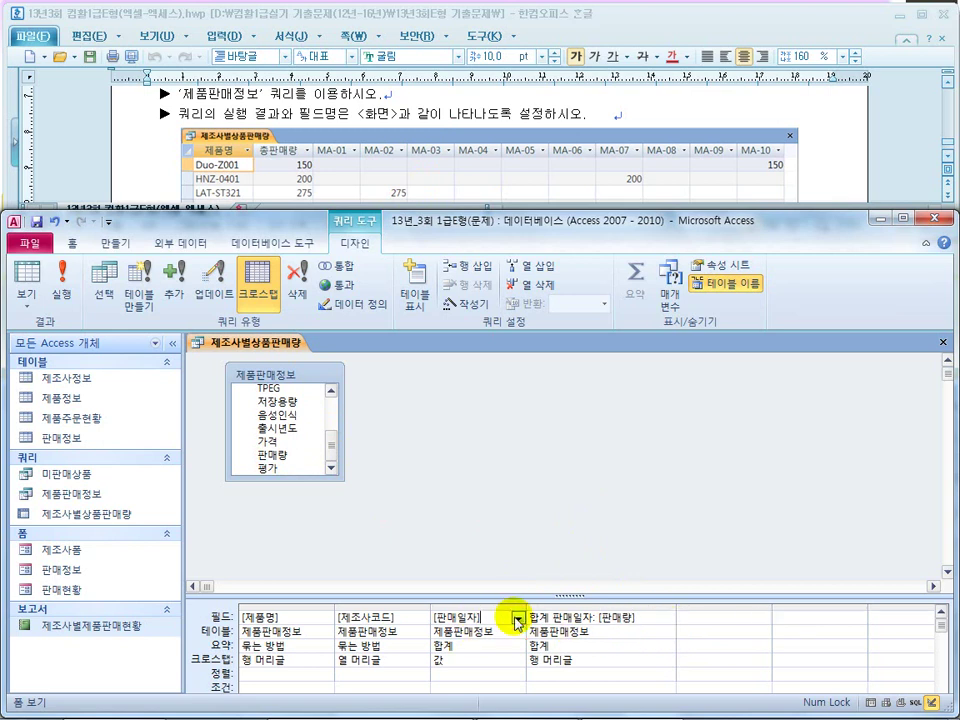
click(517, 621)
click(482, 591)
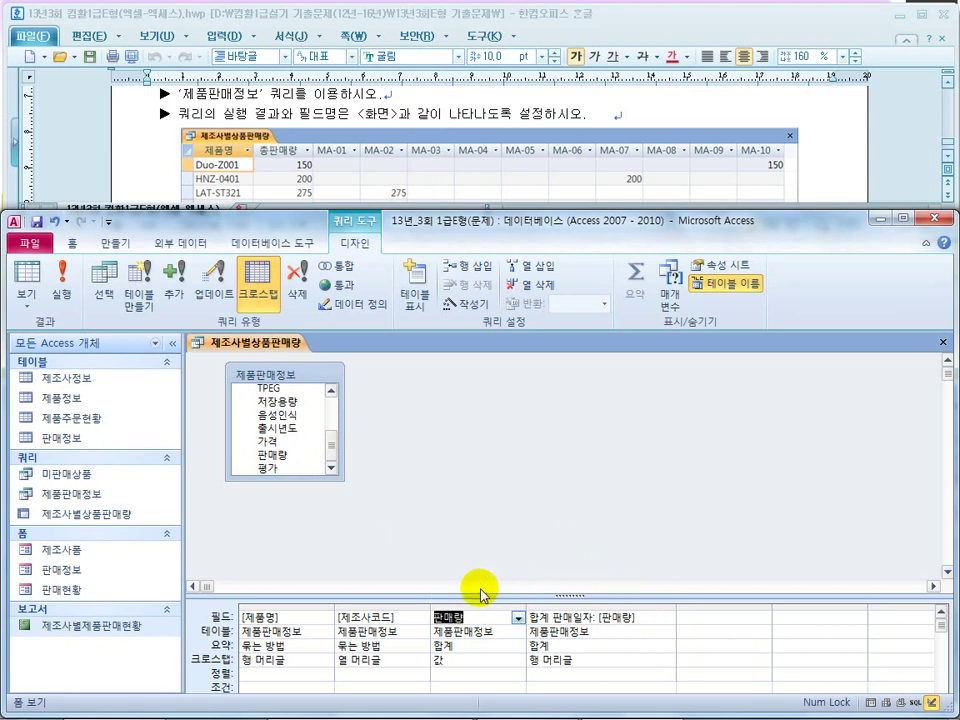
click(63, 278)
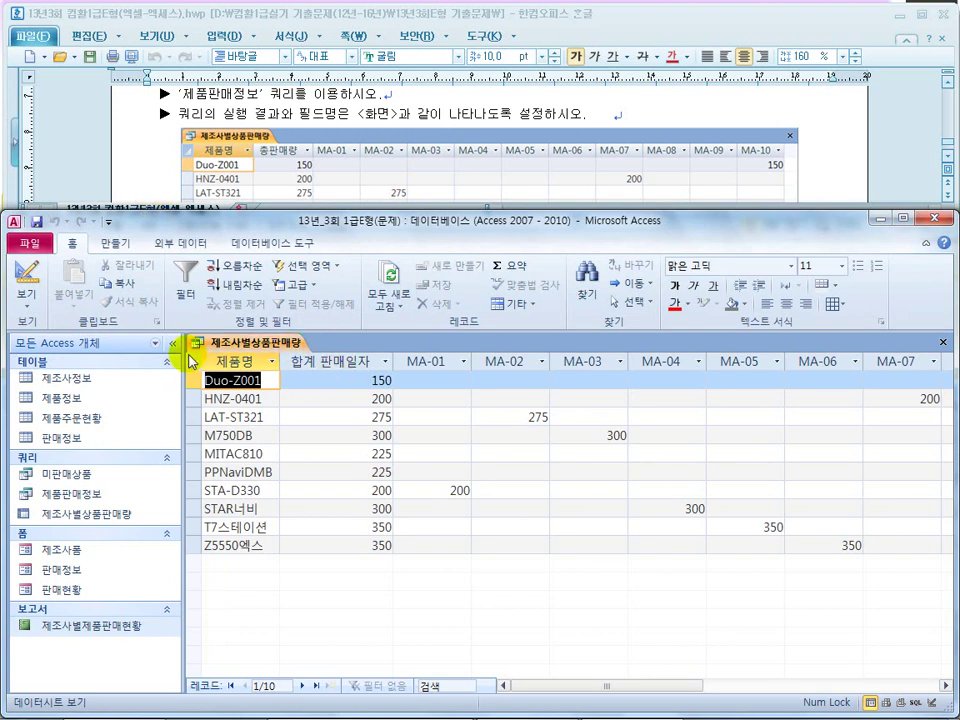
In Design view, rename the total row heading to 총판매량, run the query and fit that column's width
click(27, 272)
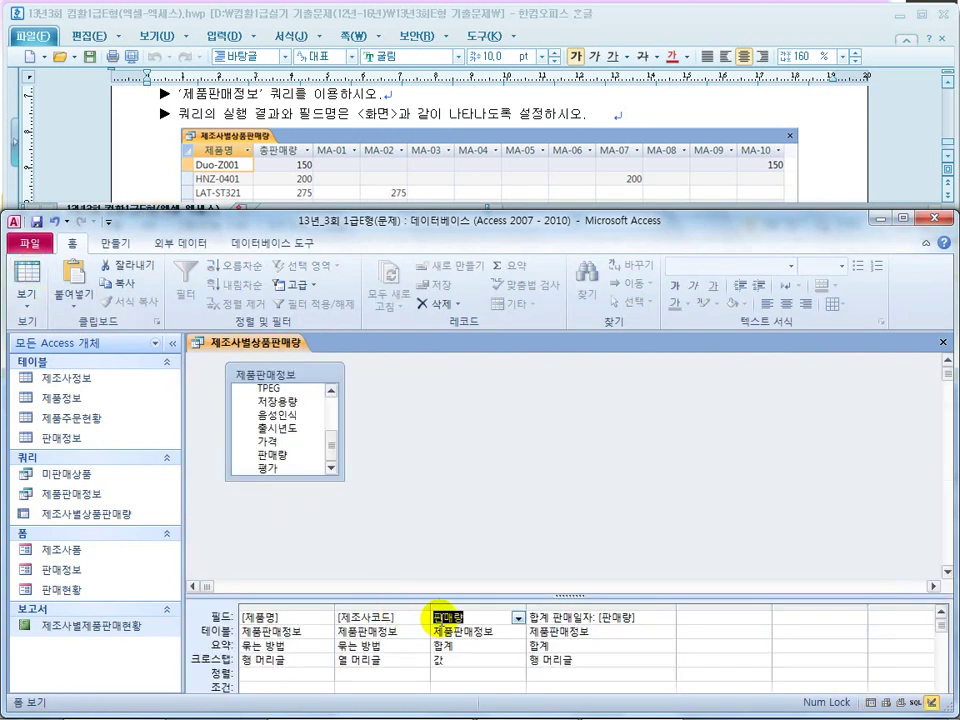
drag(589, 620, 527, 618)
text(ㅎ)
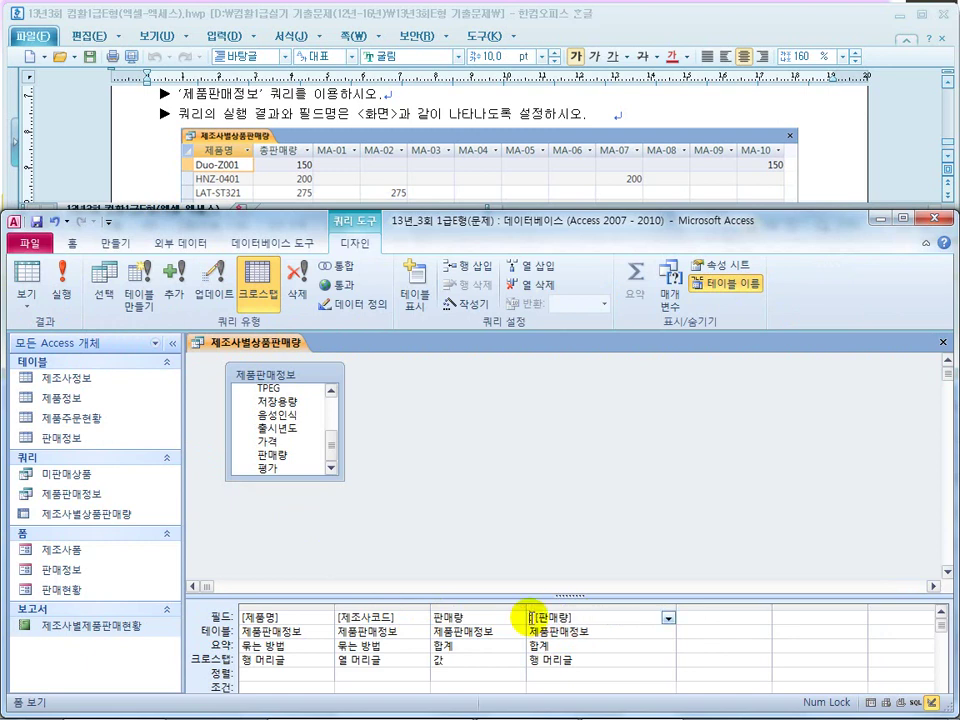
text(판매량:)
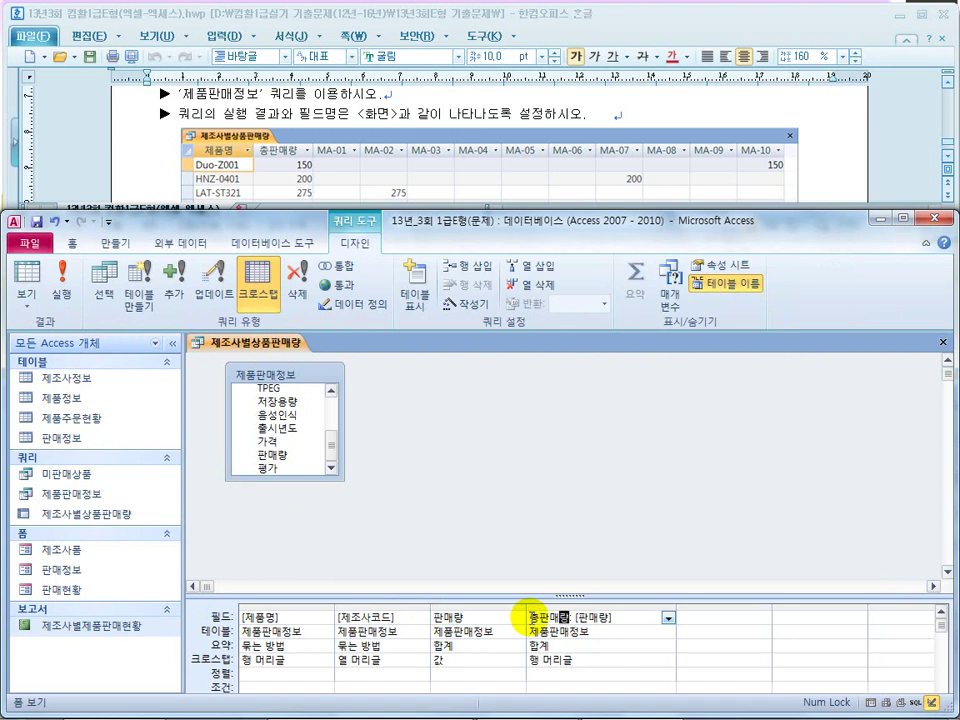
drag(525, 598, 403, 521)
click(74, 300)
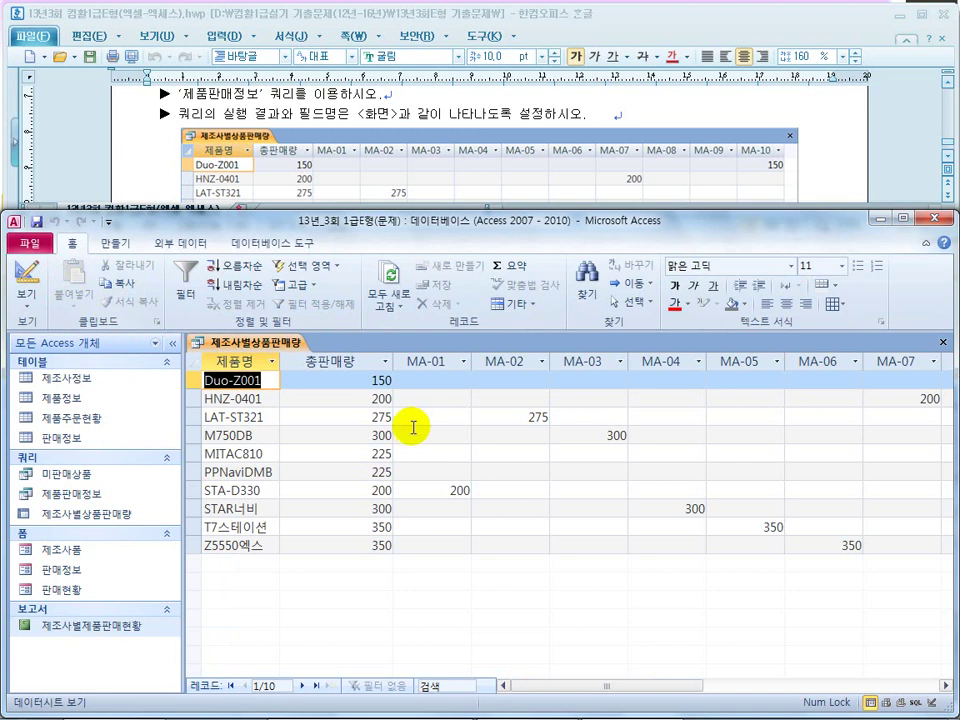
double_click(393, 361)
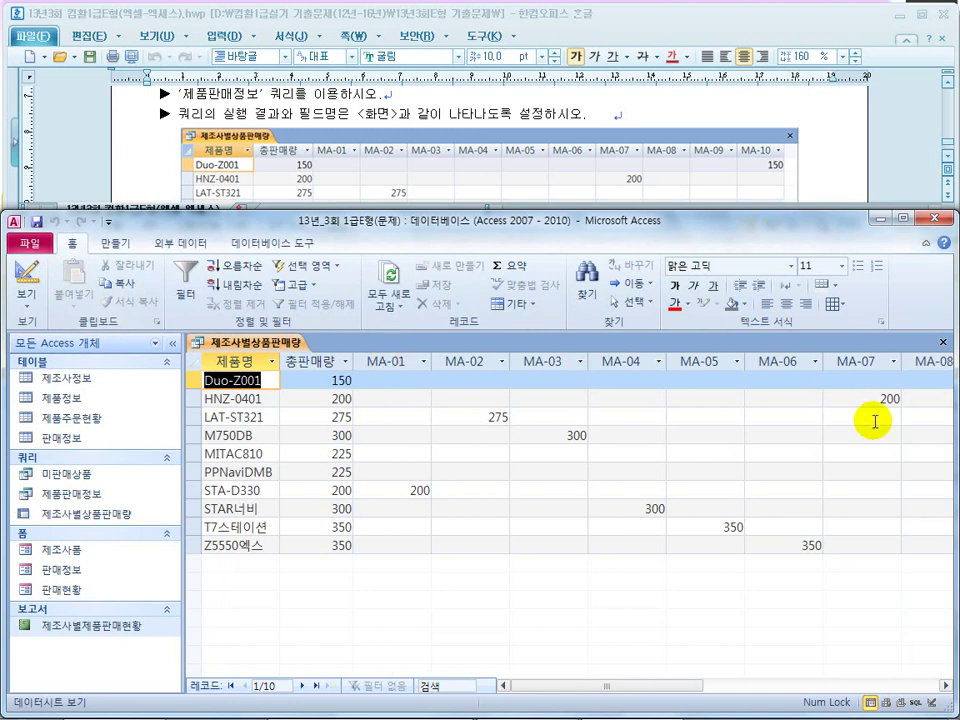
drag(675, 683, 579, 671)
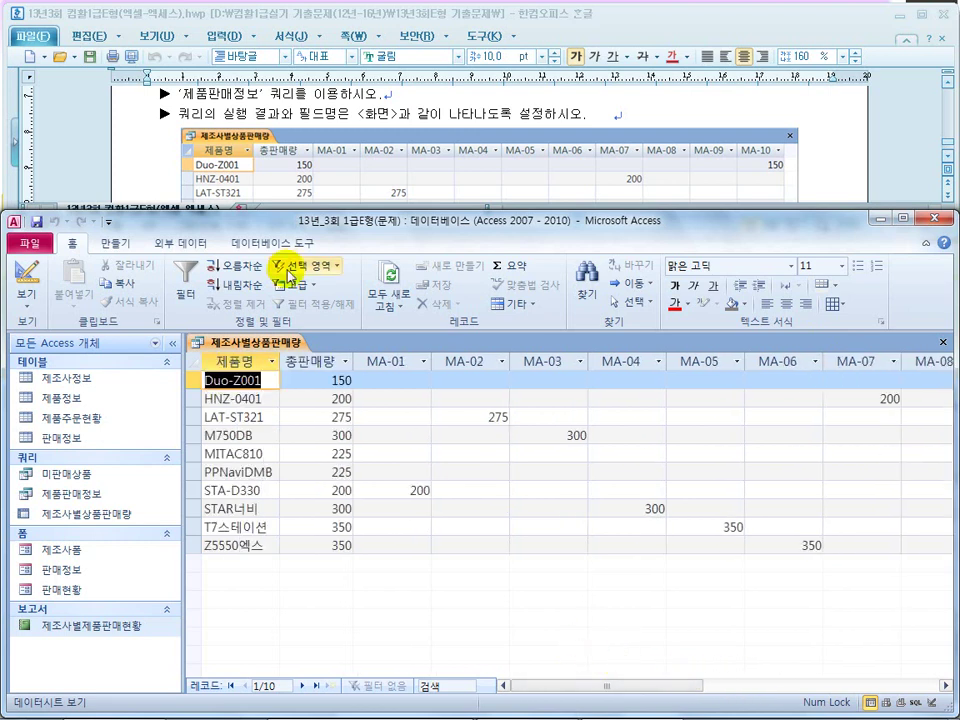
Return the query to Design view and review its fields against the wording of exam task 2
click(293, 95)
scroll(293, 95, up, 1)
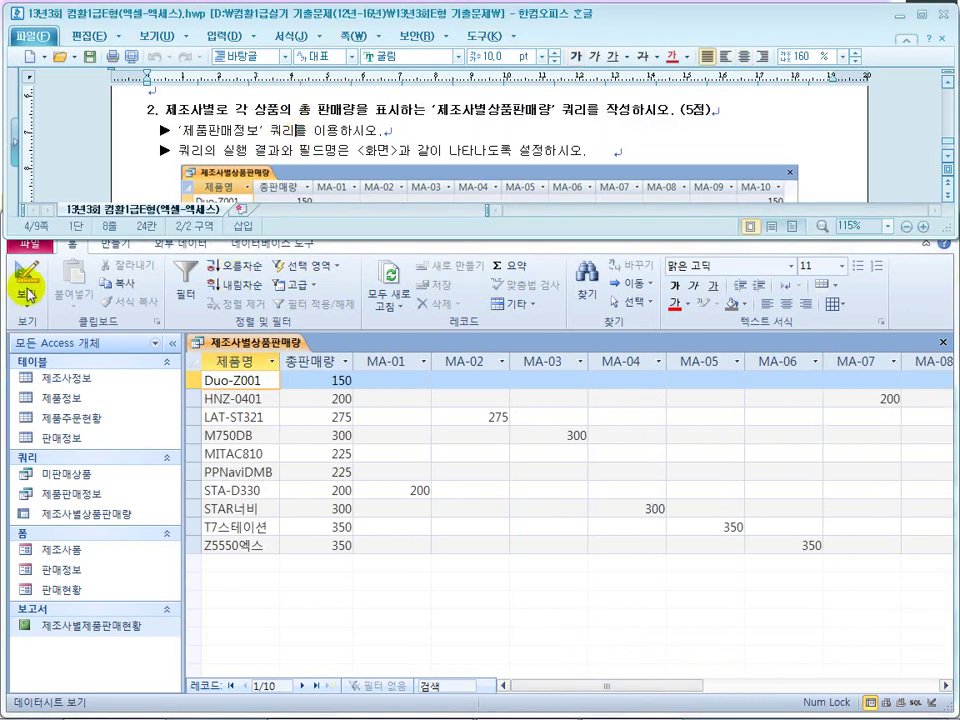
click(25, 272)
click(25, 272)
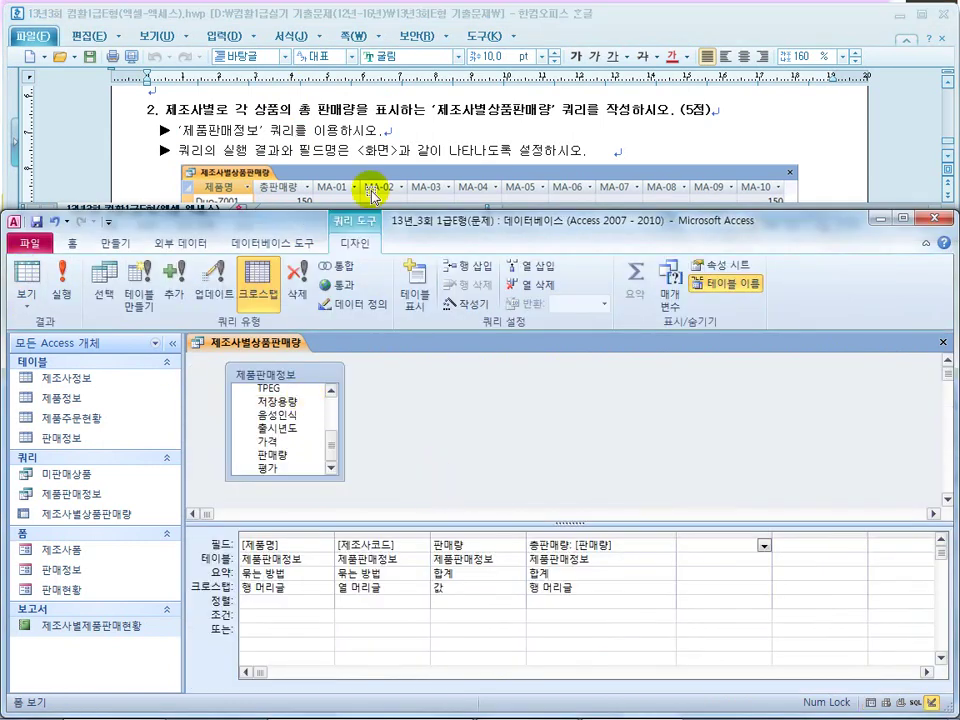
click(392, 107)
scroll(398, 125, up, 1)
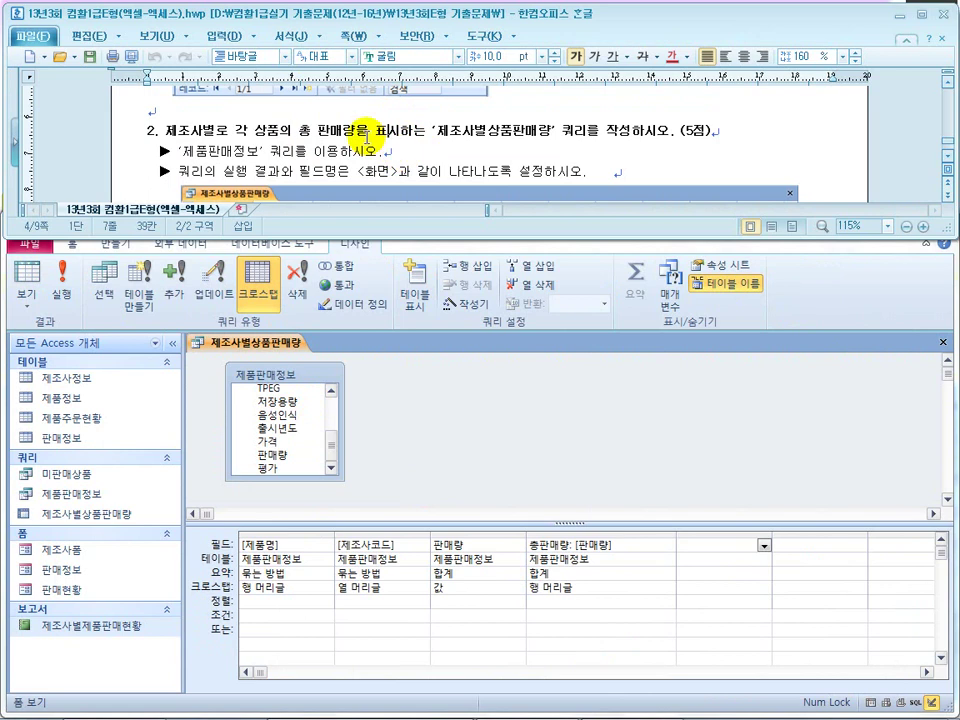
double_click(312, 130)
click(385, 168)
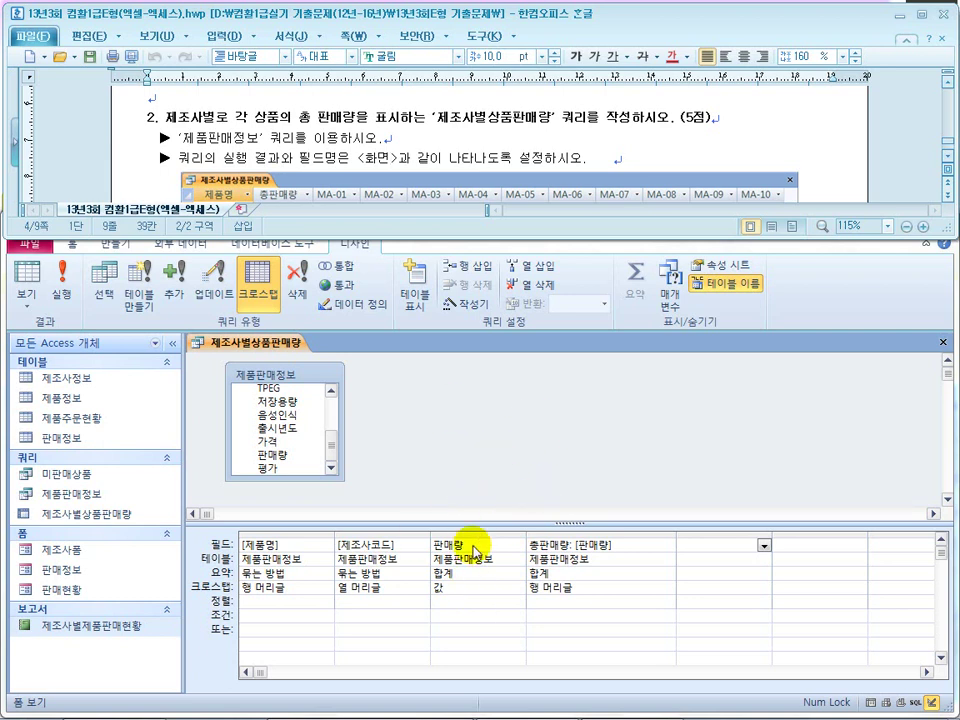
click(495, 470)
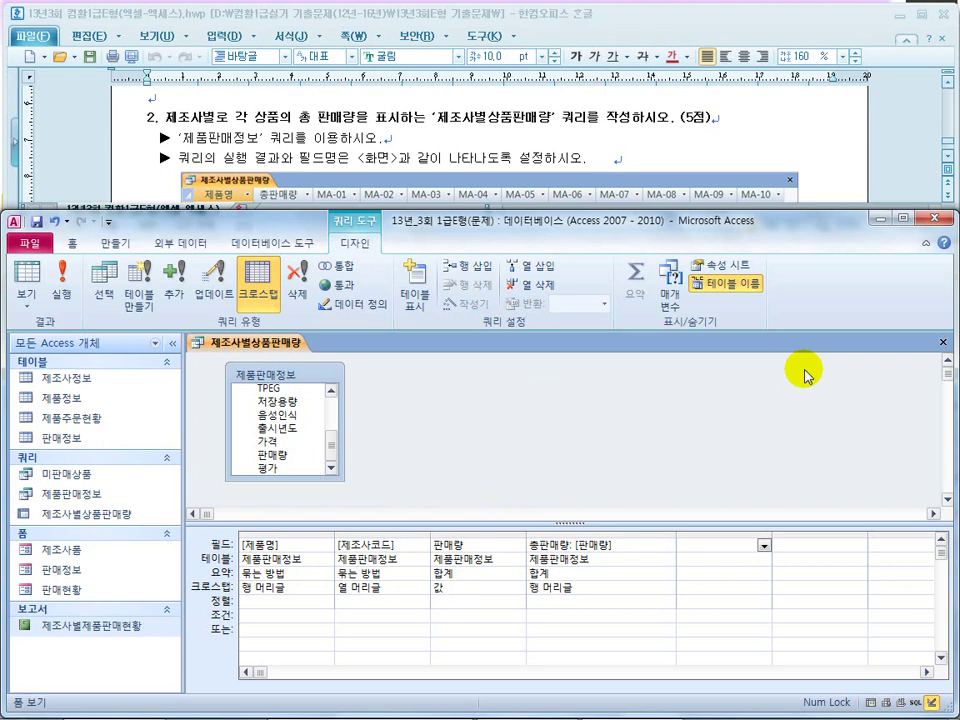
Close the 제조사별상품판매량 query with its changes saved, and go to task 3 in the exam document
click(943, 342)
click(390, 410)
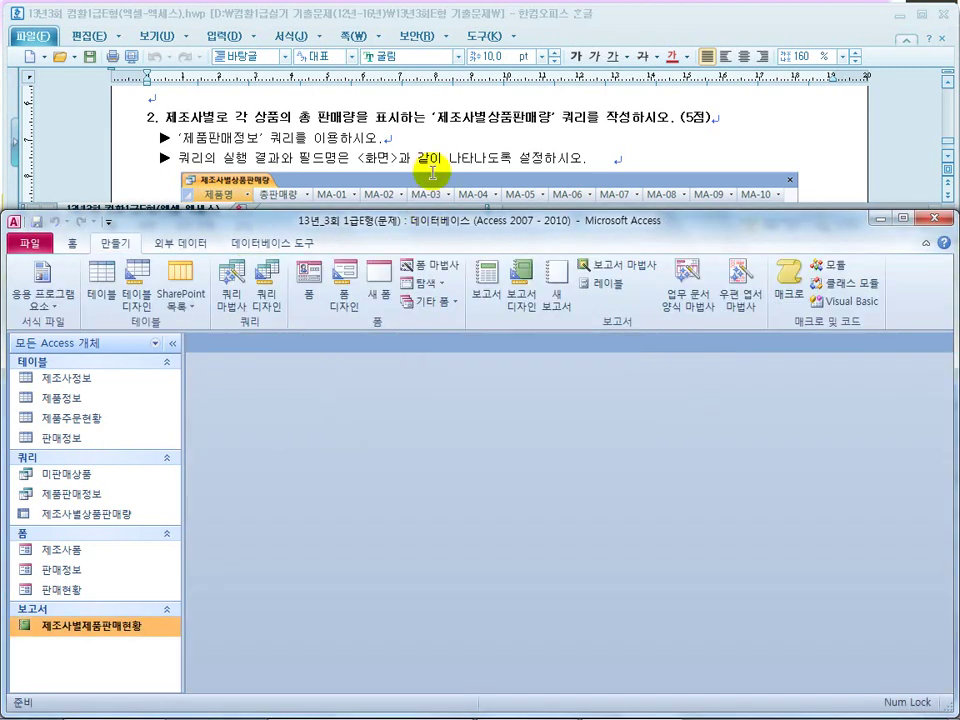
click(428, 205)
scroll(428, 162, down, 10)
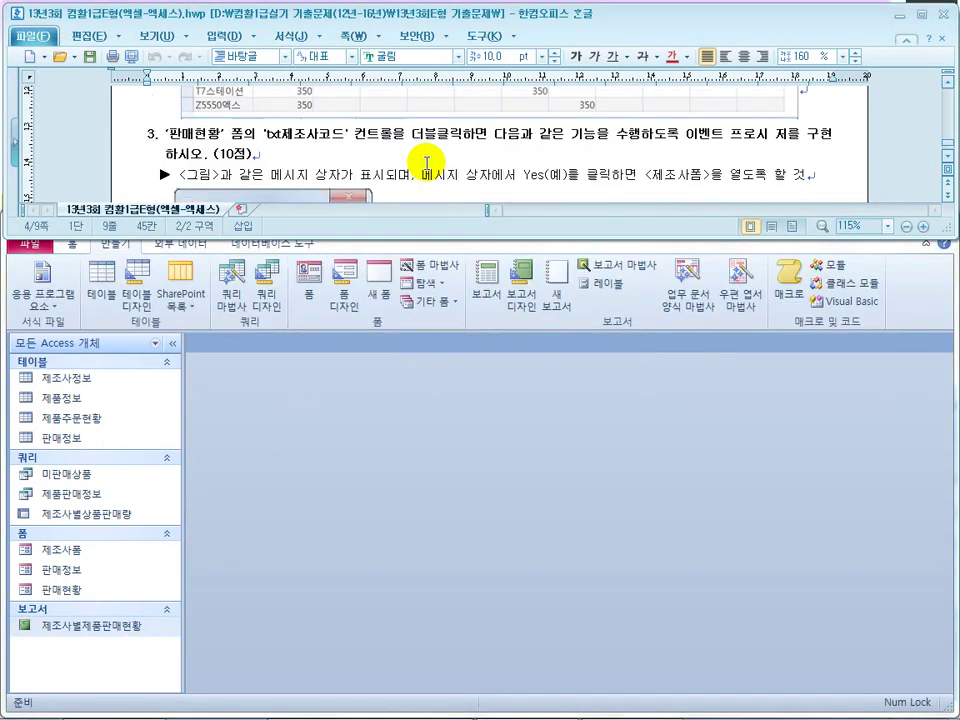
Open the 판매현황 form in Design view and show the properties of the txt제조사코드 text box
click(328, 407)
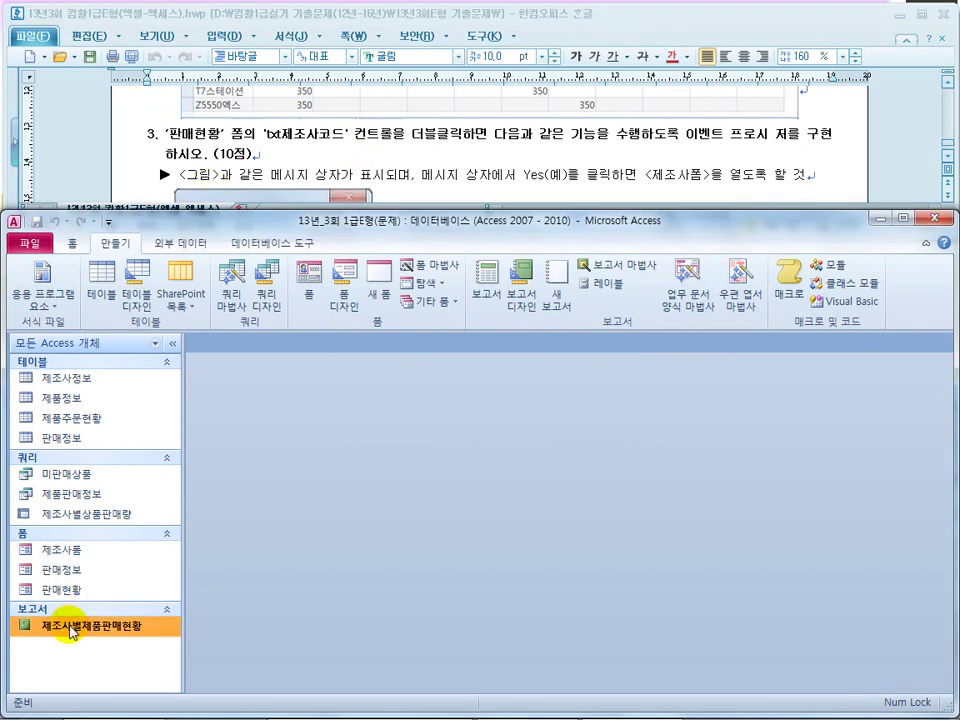
right_click(50, 590)
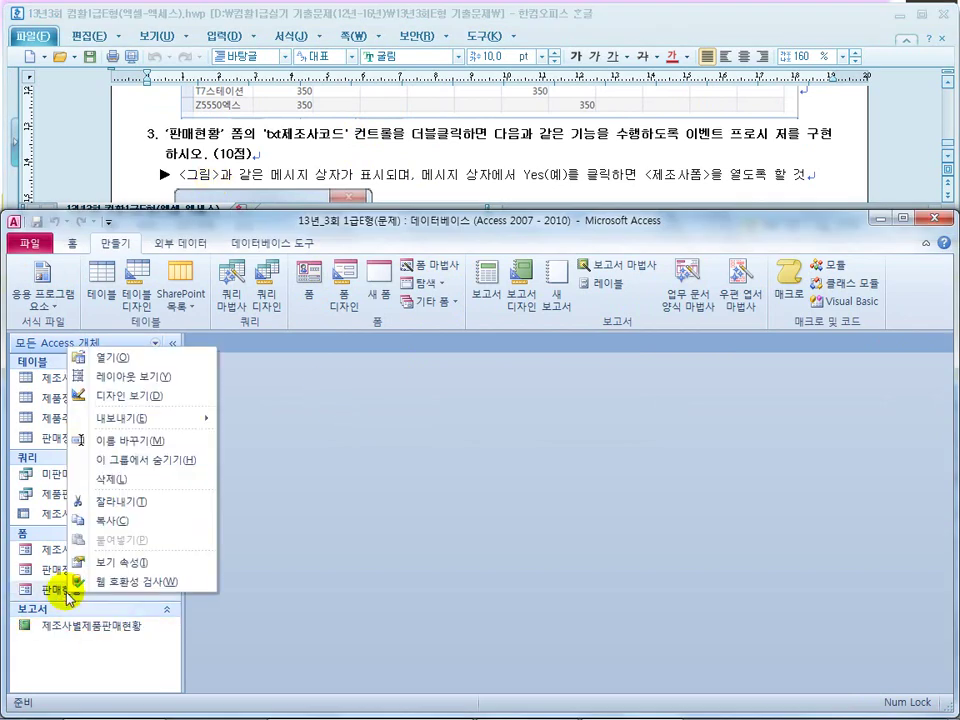
click(138, 398)
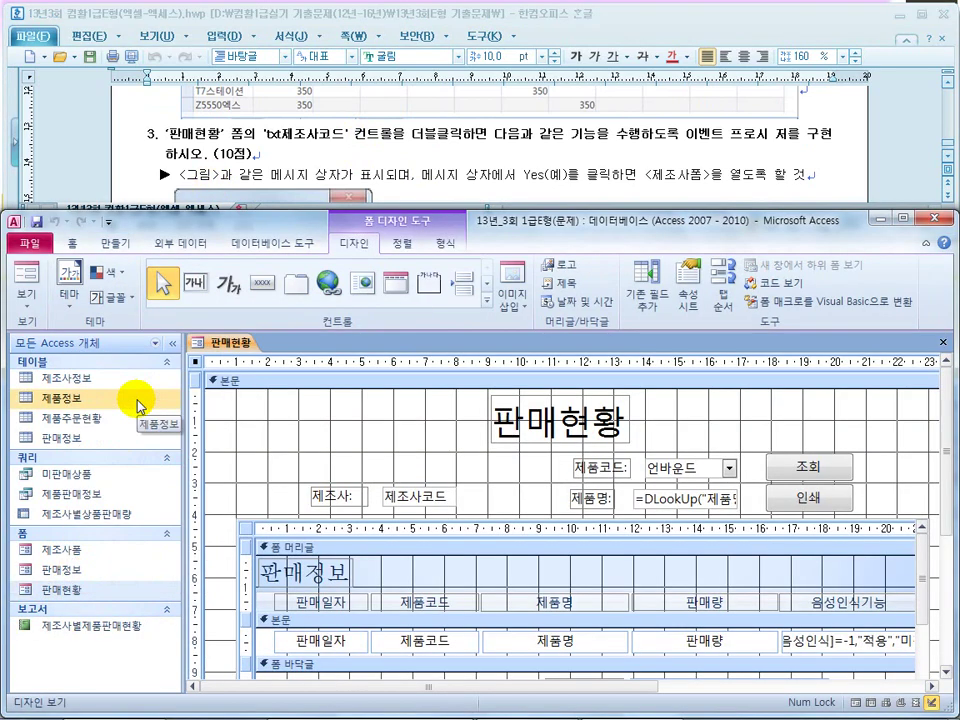
click(420, 496)
right_click(428, 500)
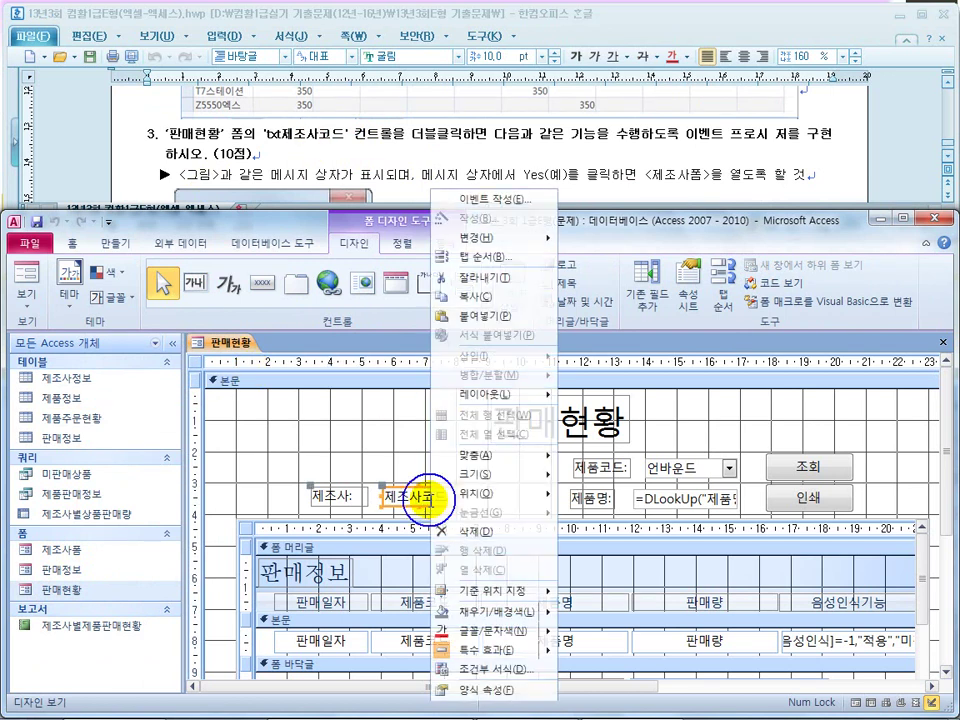
click(480, 690)
drag(353, 320, 266, 313)
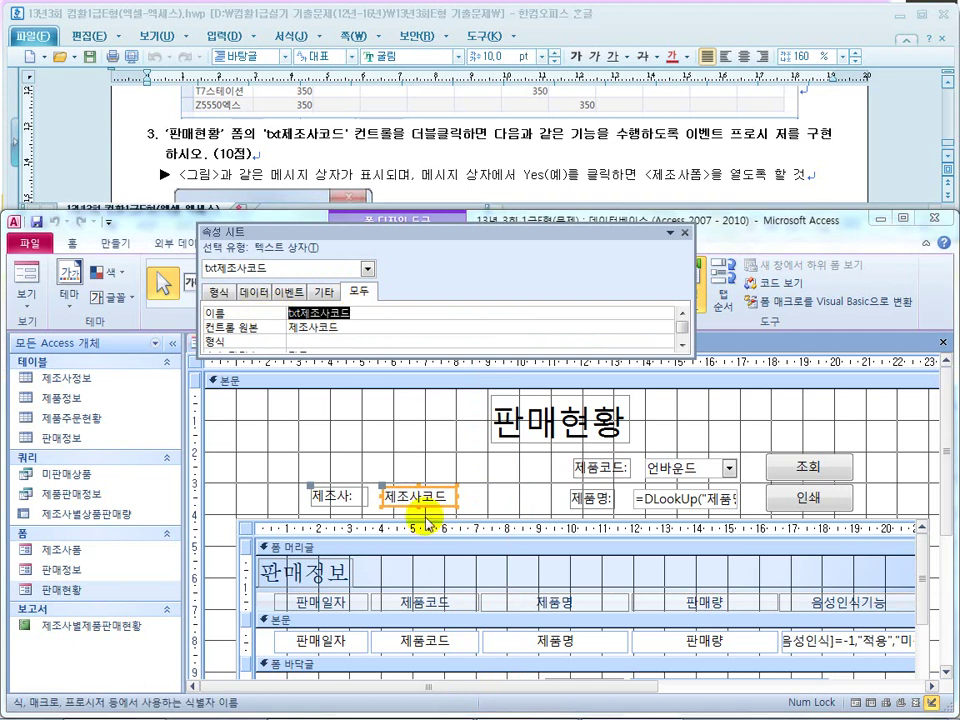
Create an On Dbl Click event procedure for txt제조사코드 with the code builder (코드 작성기)
click(294, 297)
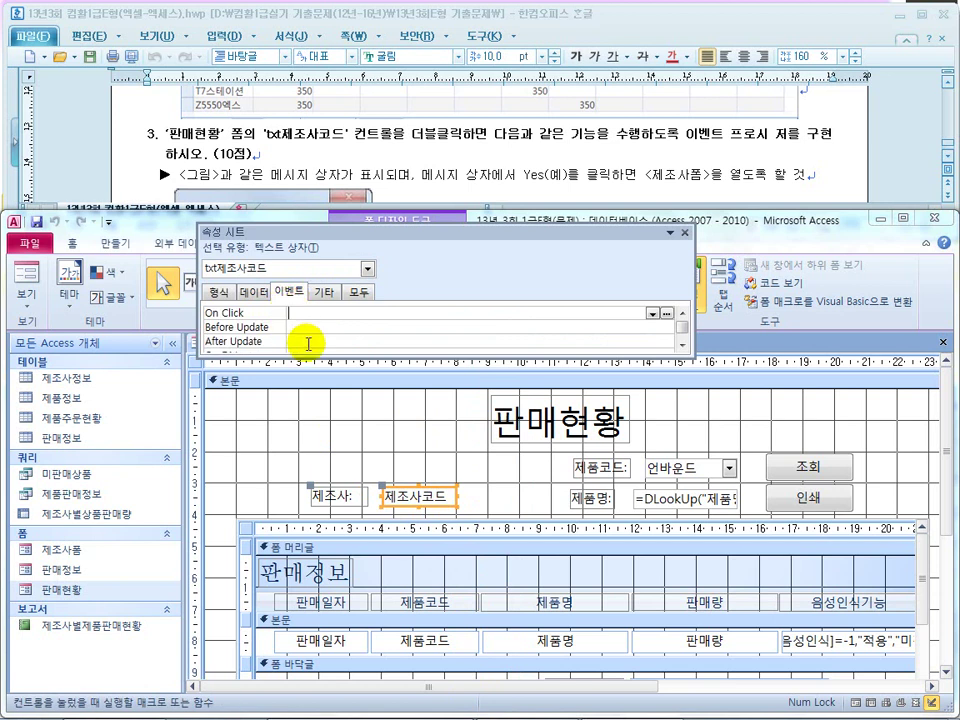
drag(388, 357, 386, 440)
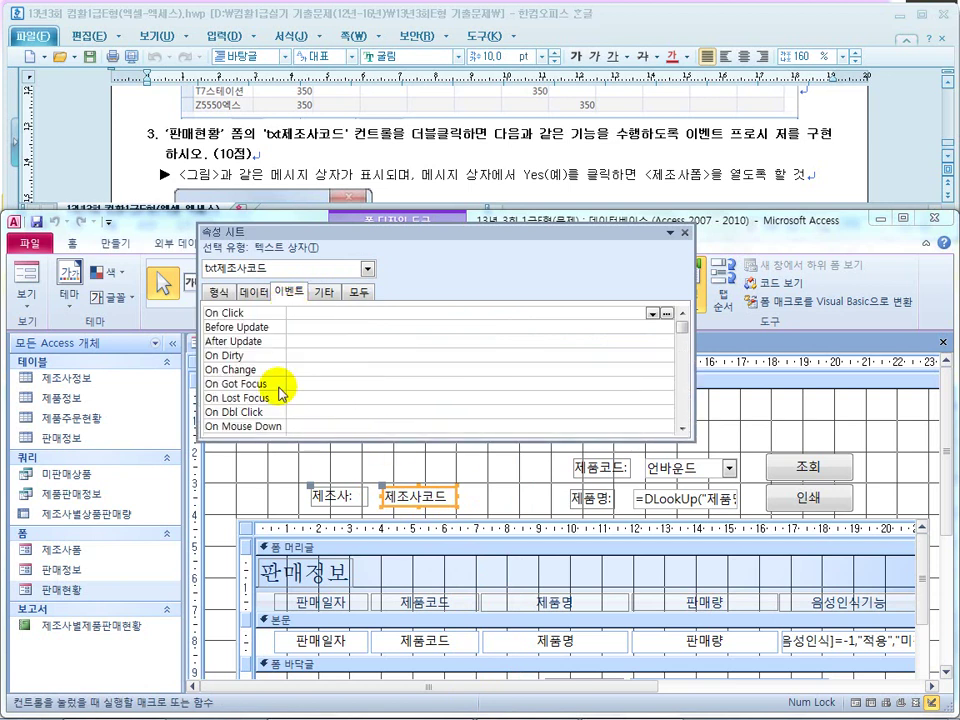
click(294, 412)
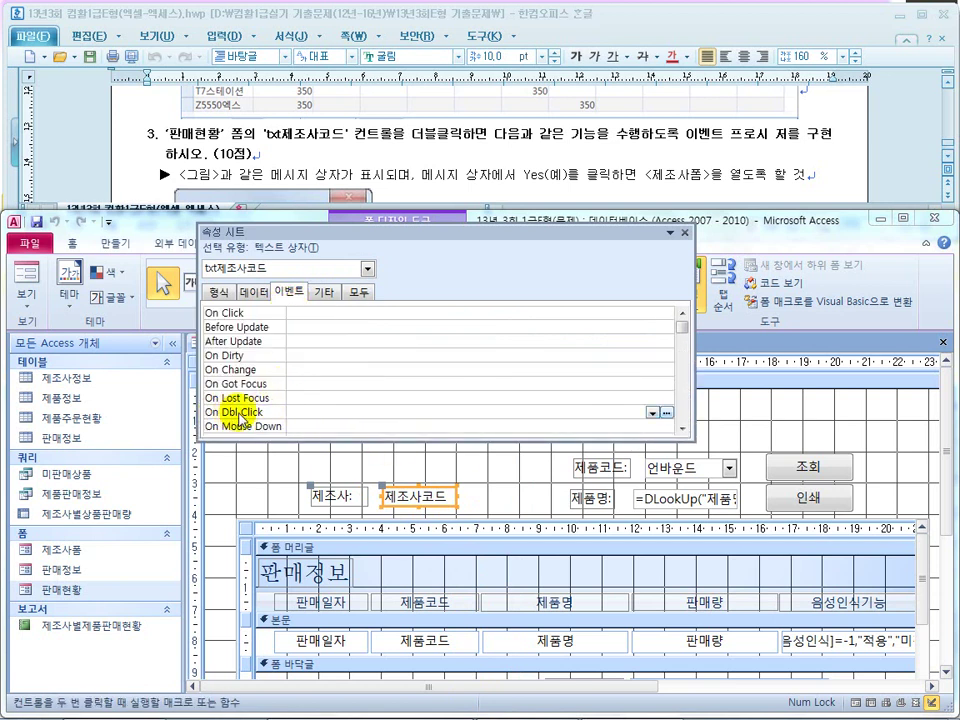
click(666, 412)
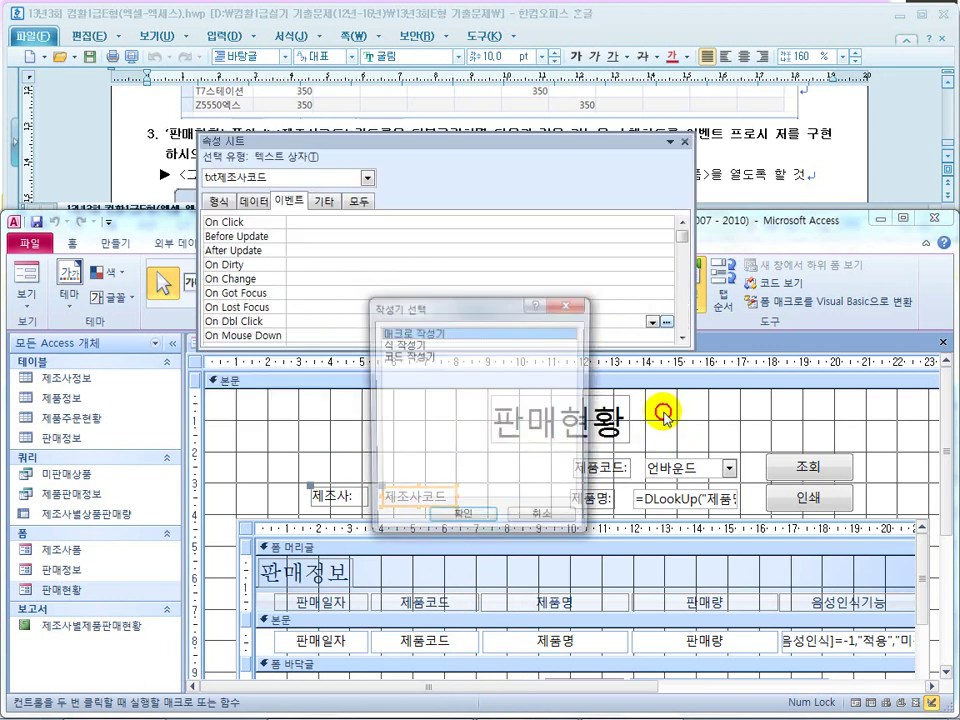
click(821, 150)
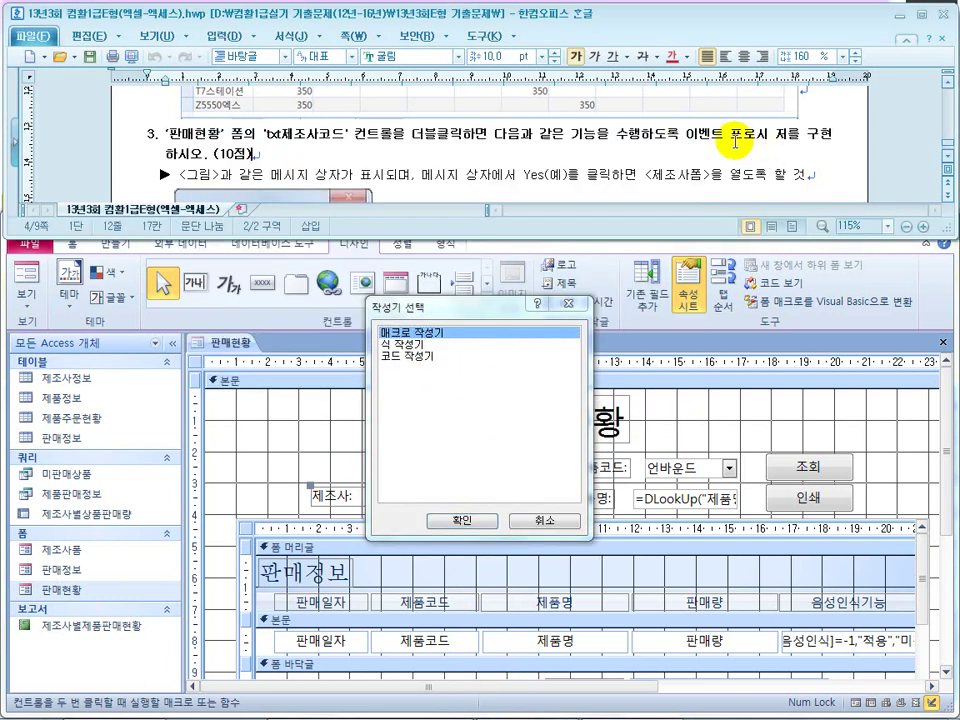
drag(731, 135, 622, 135)
click(400, 356)
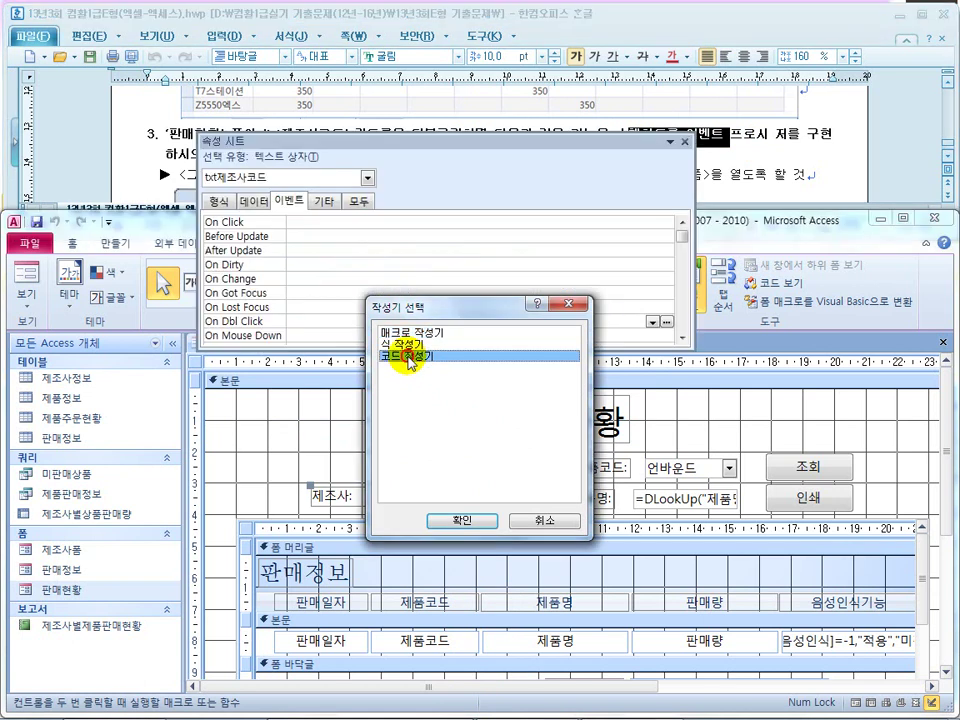
click(447, 521)
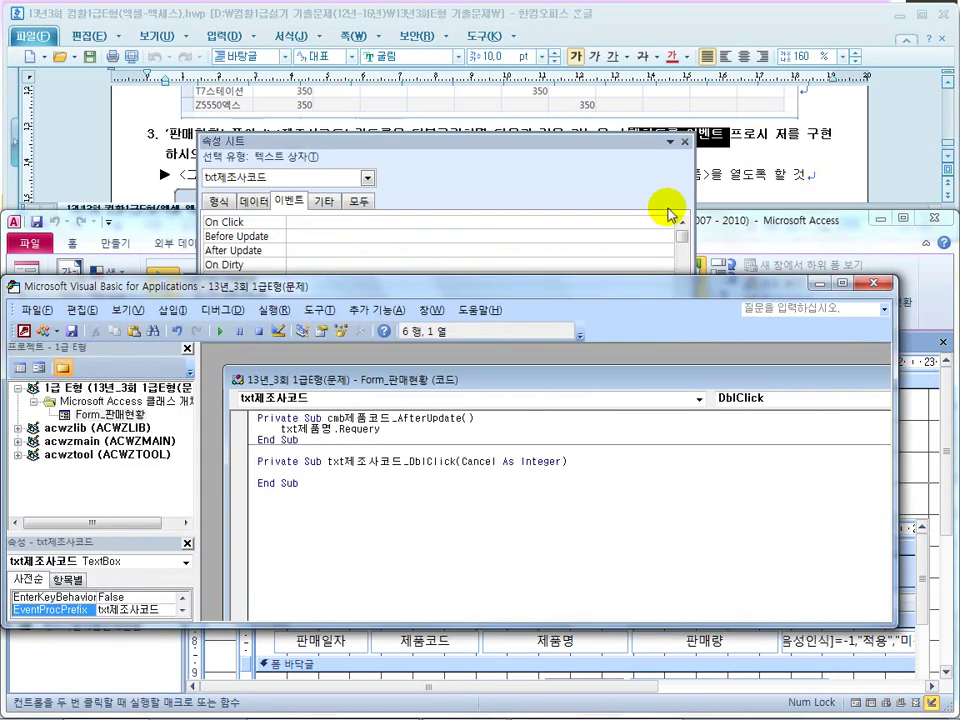
Move the property sheet off the exam text and indent the empty body line of the txt제조사코드_DblClick procedure
drag(594, 150, 614, 306)
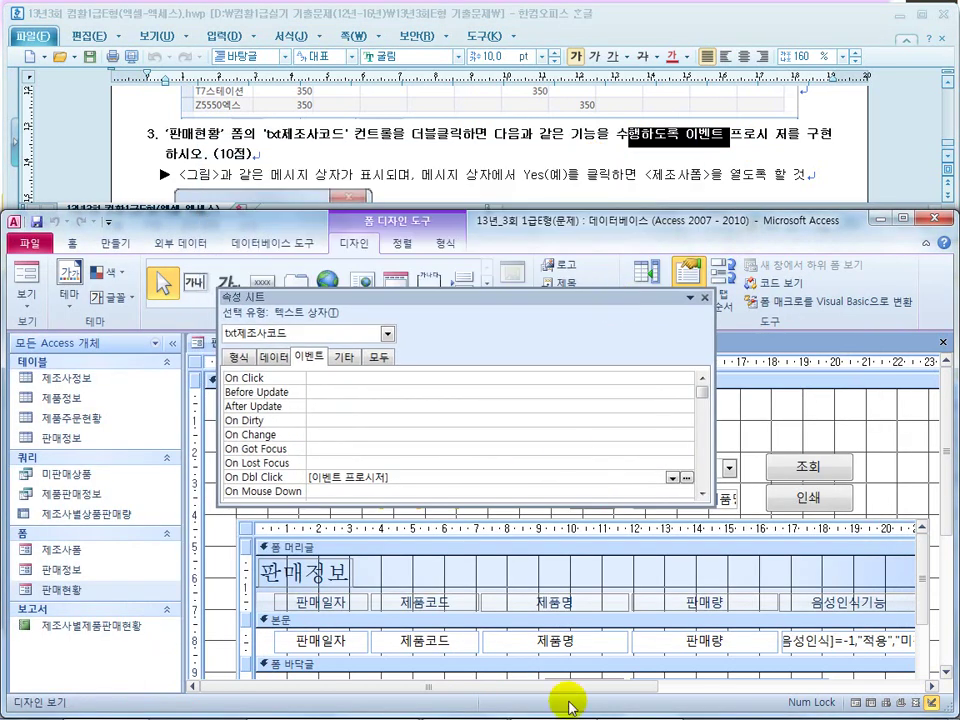
click(632, 702)
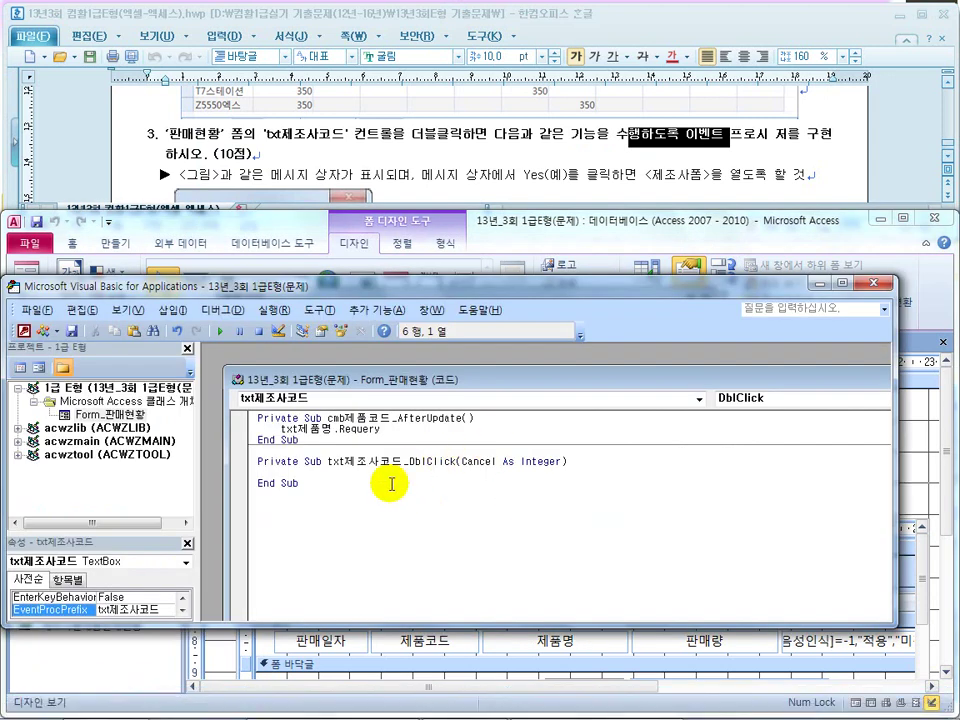
key(Tab)
Read task 3's requirements on the message box, the Yes answer and opening 제조사폼
drag(297, 175, 393, 170)
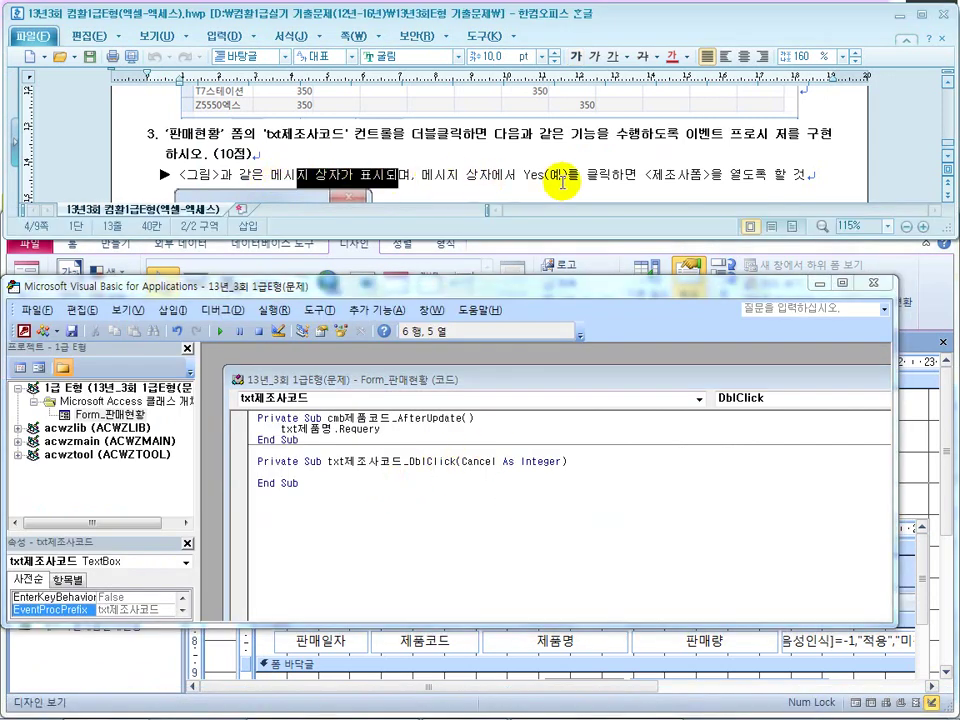
drag(560, 179, 493, 182)
drag(716, 172, 621, 171)
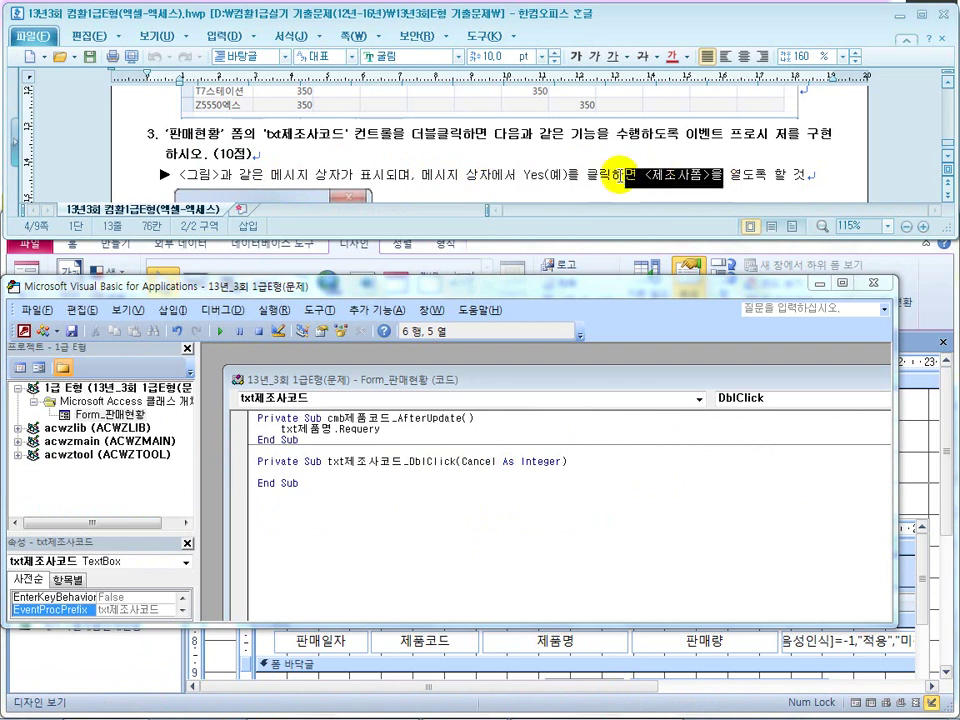
Examine the message box picture under task 3 for its title, message text and buttons
scroll(617, 168, down, 2)
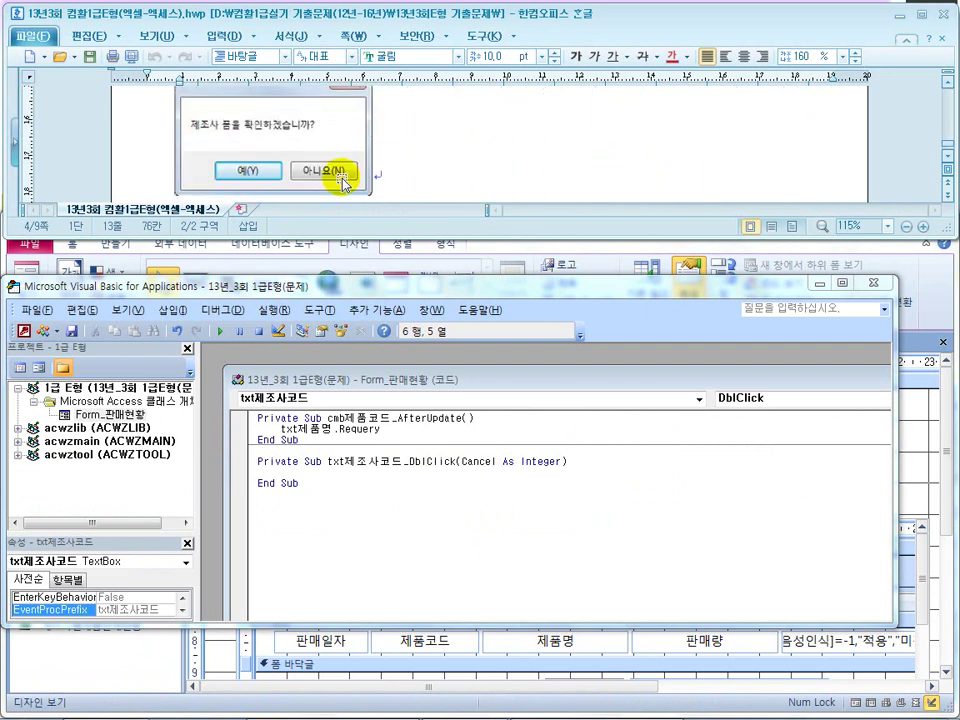
click(302, 479)
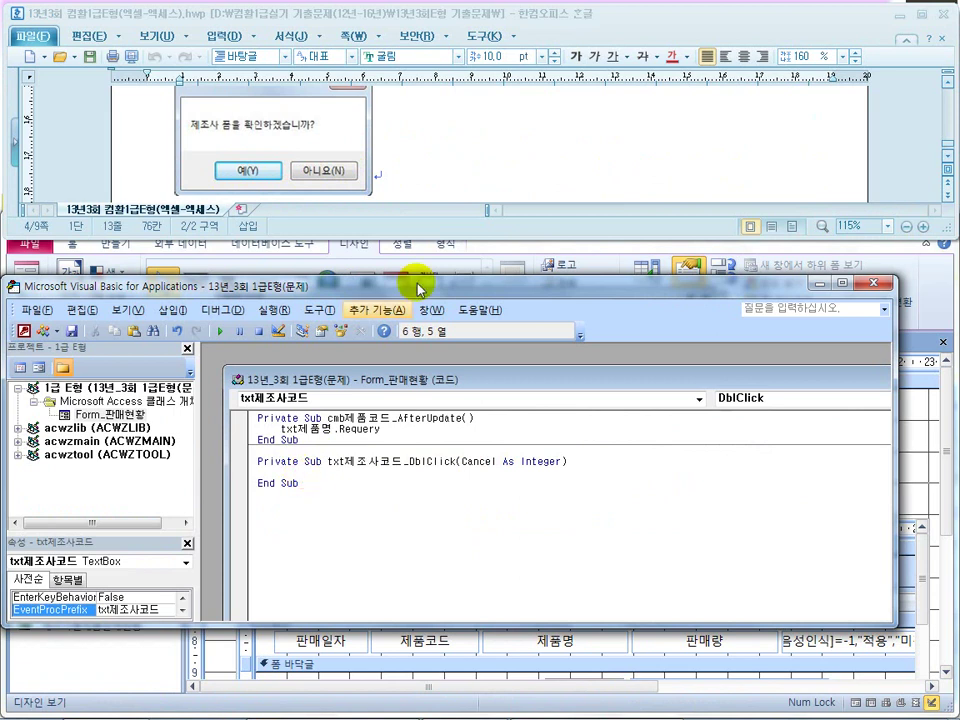
click(425, 163)
scroll(424, 161, up, 1)
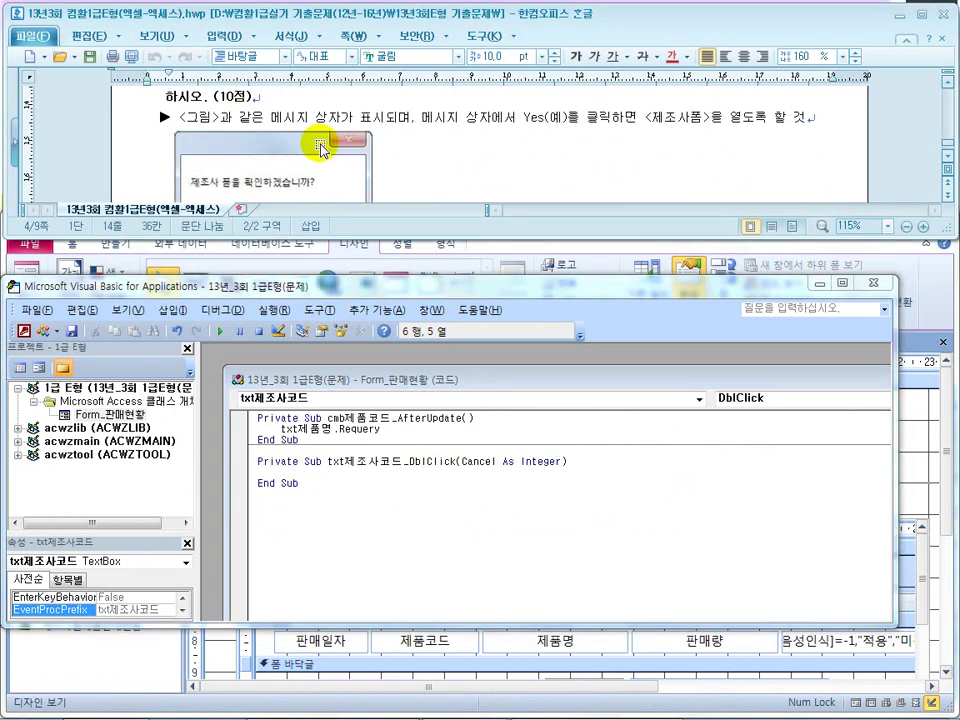
Switch to the PowerPoint slide show and advance past the task 4-3 solution to the MsgBox 사용법 slide
key(super)
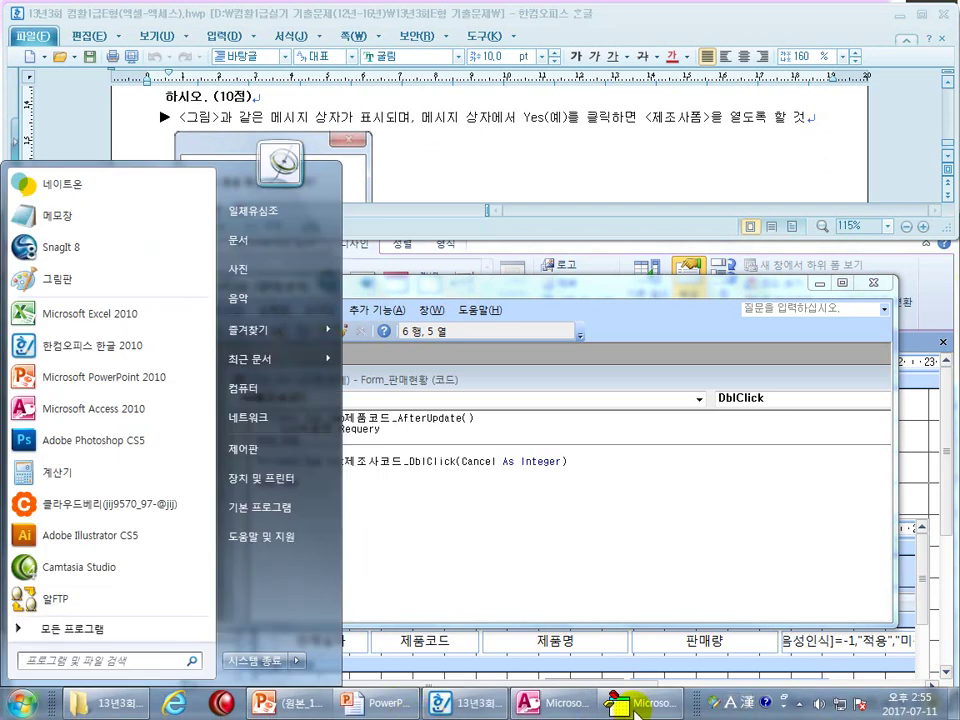
click(375, 703)
click(435, 585)
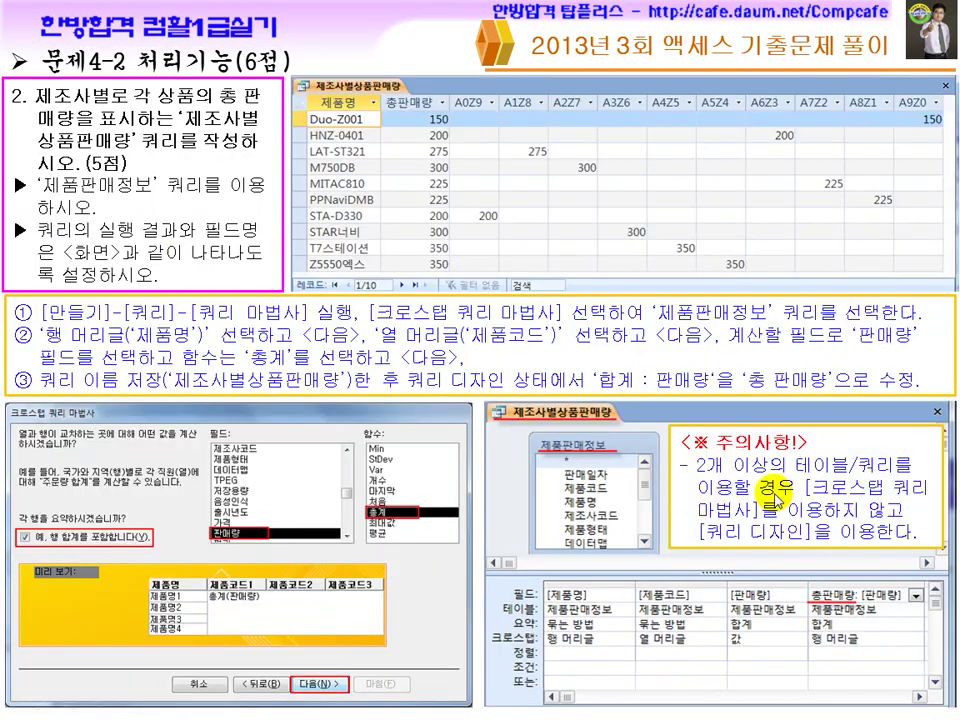
click(546, 383)
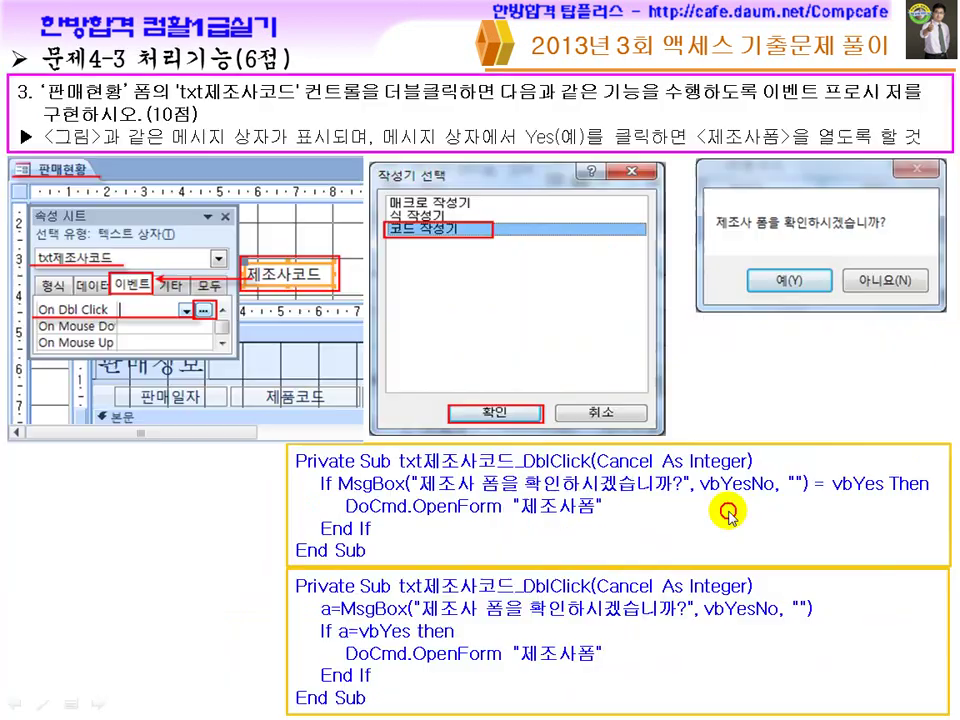
click(638, 505)
click(638, 505)
click(637, 441)
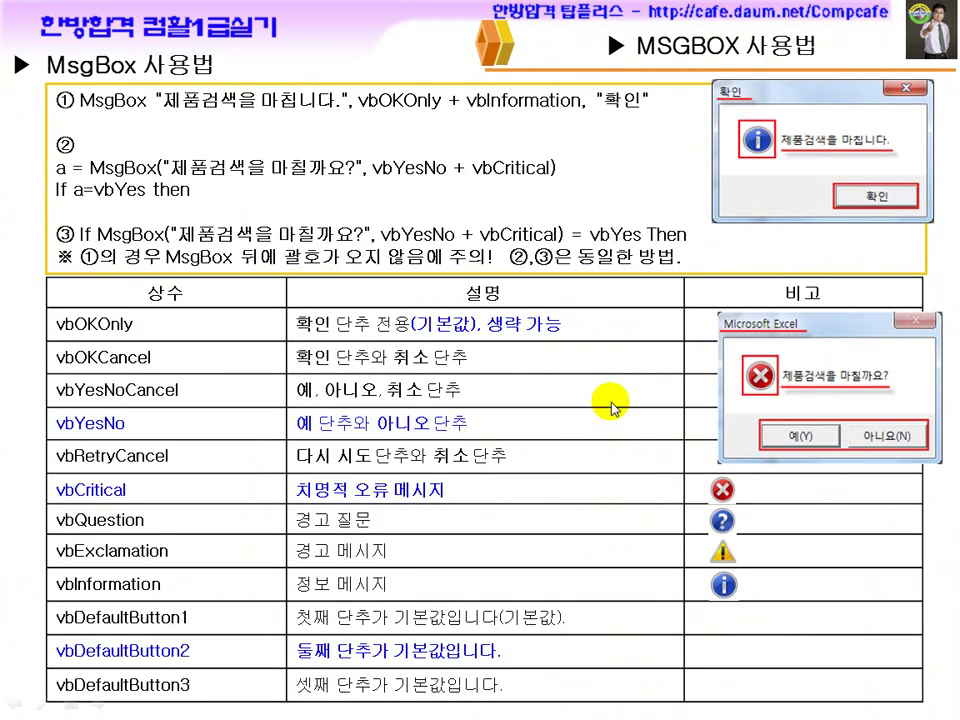
Mark MsgBox and the message texts in examples ① and ② and the sample dialogs with the pen, and erase the ink
key(ctrl+p)
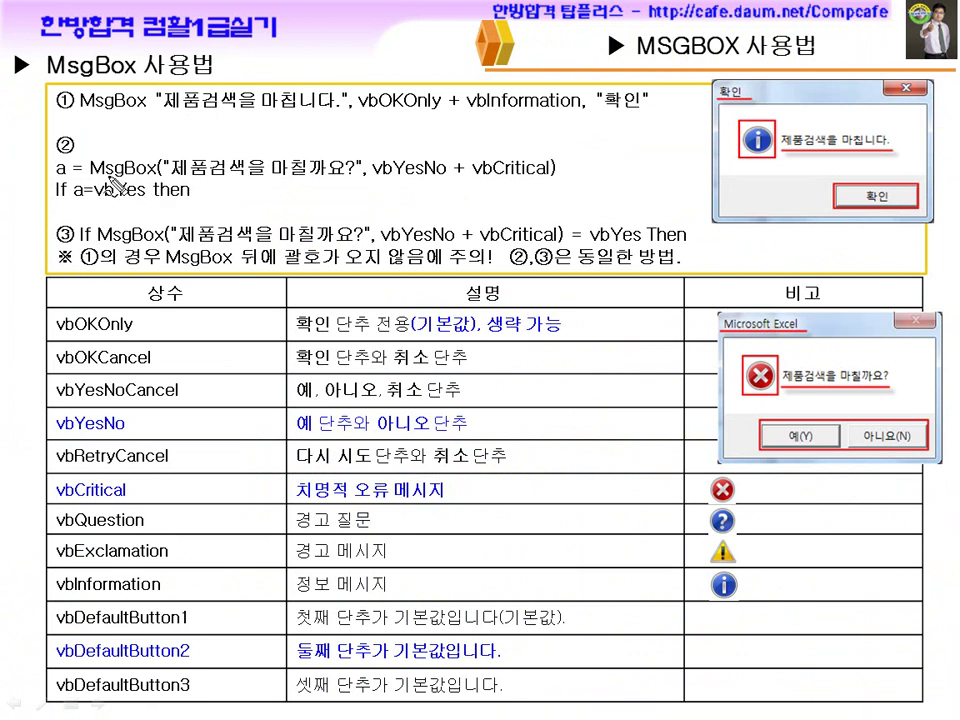
drag(82, 122, 292, 116)
mouse_move(790, 135)
mouse_down()
mouse_move(835, 119)
mouse_move(851, 177)
mouse_up()
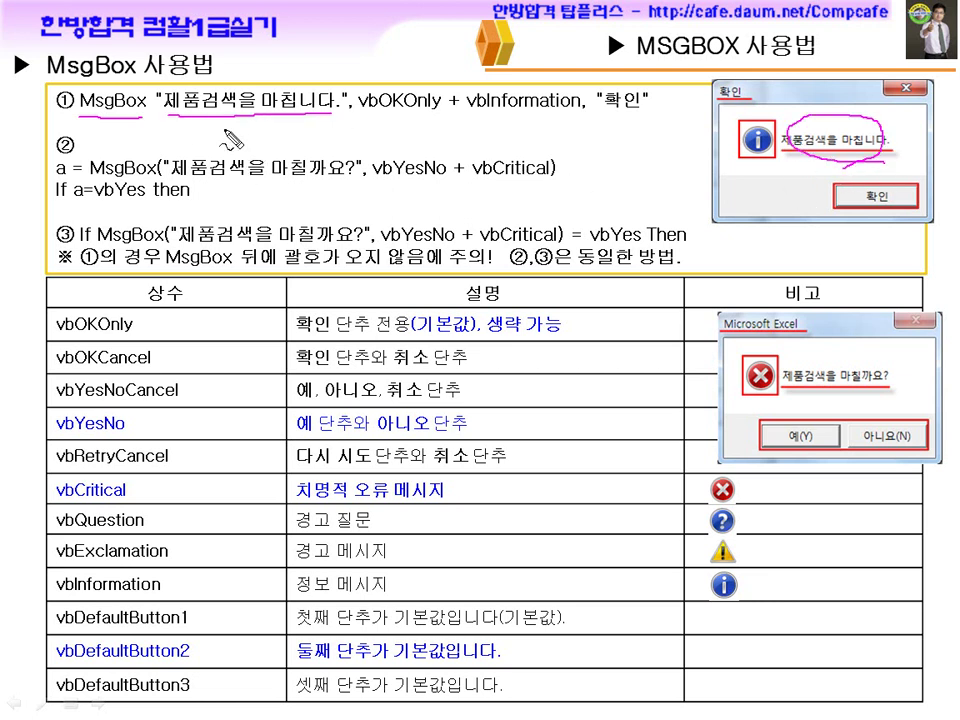
drag(97, 177, 155, 178)
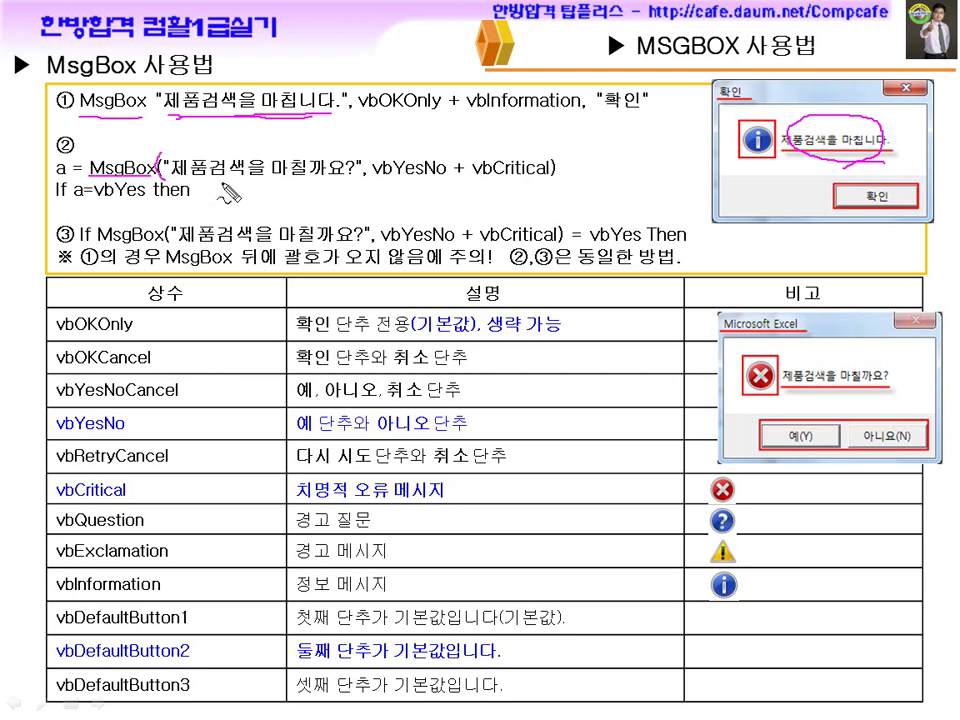
drag(806, 358, 799, 370)
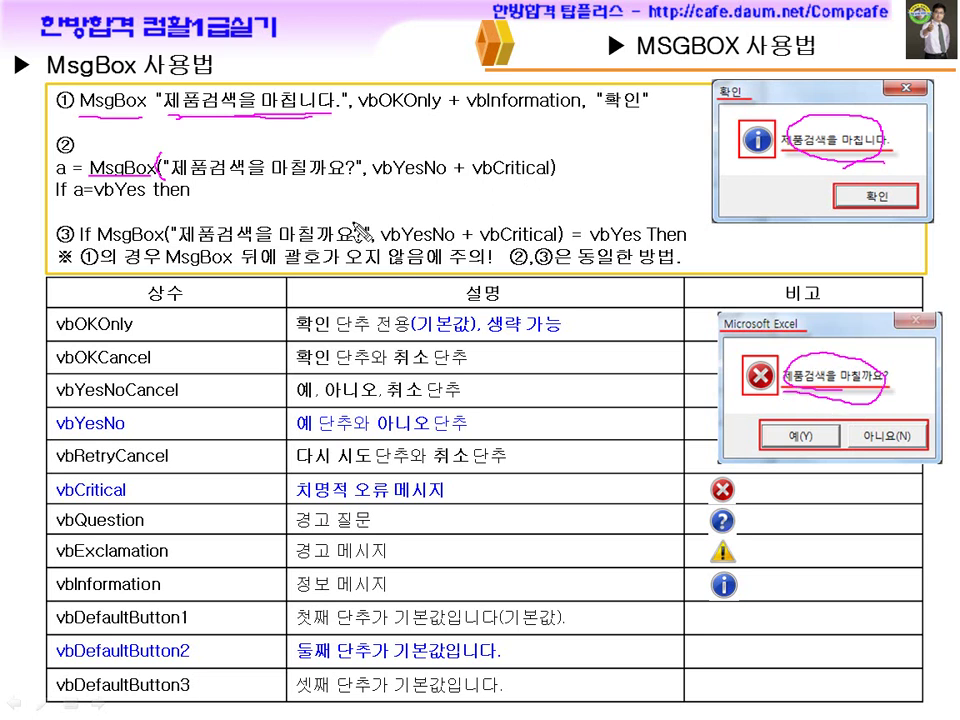
drag(177, 180, 345, 181)
drag(163, 58, 154, 108)
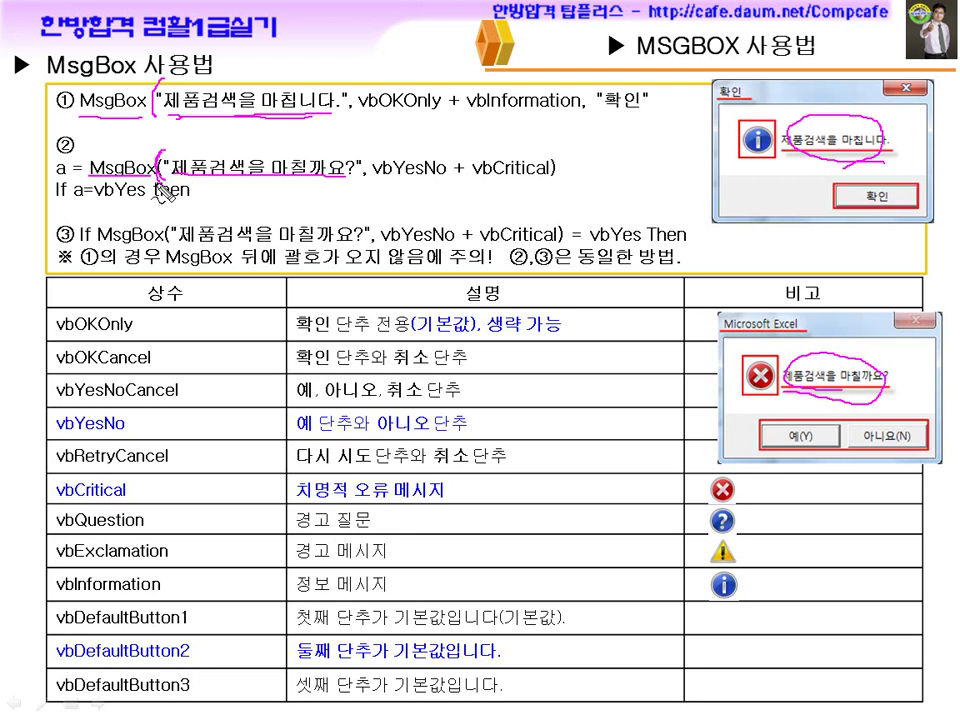
key(e)
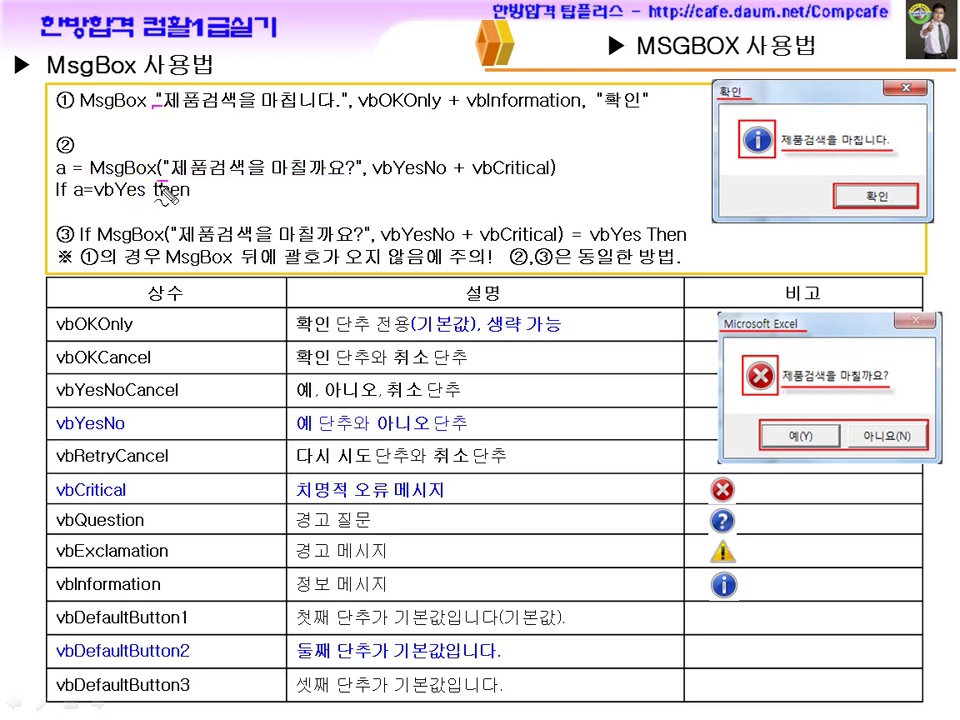
Mark the 확인, 예 and 아니요 buttons in the sample dialogs and underline example ②'s MsgBox expression
drag(897, 214, 899, 214)
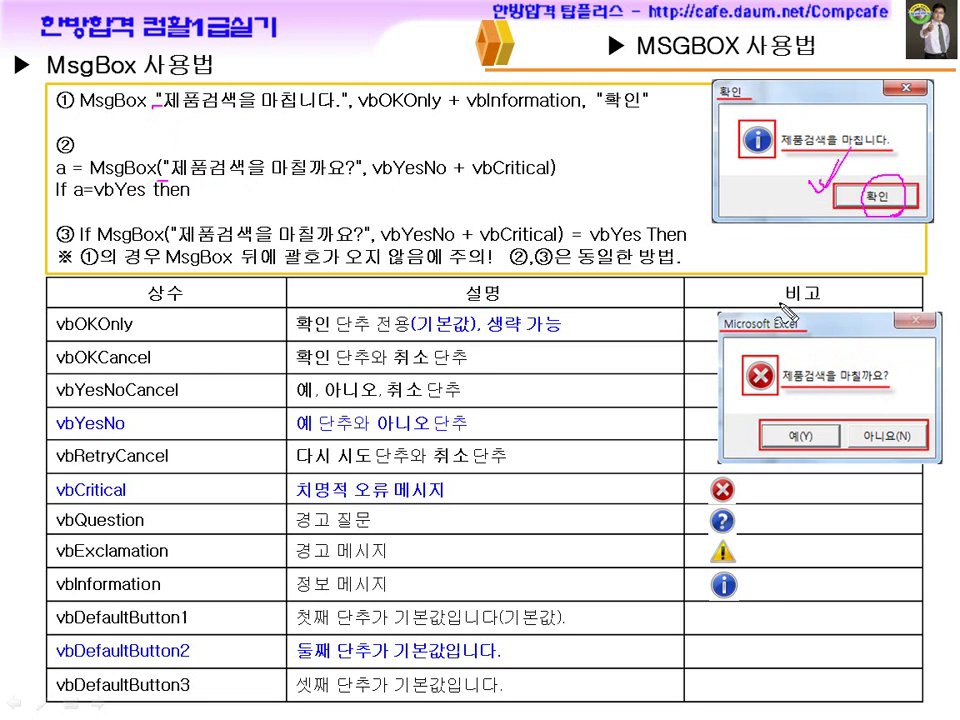
drag(808, 432, 848, 398)
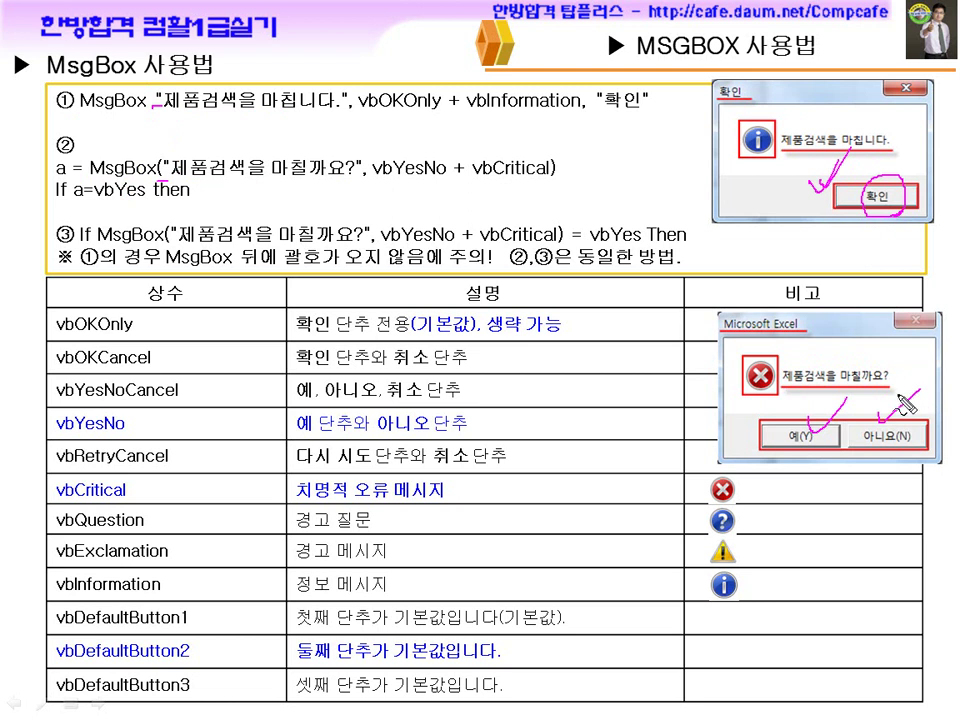
drag(886, 405, 920, 391)
mouse_move(92, 180)
mouse_down()
mouse_move(343, 198)
mouse_move(441, 193)
mouse_up()
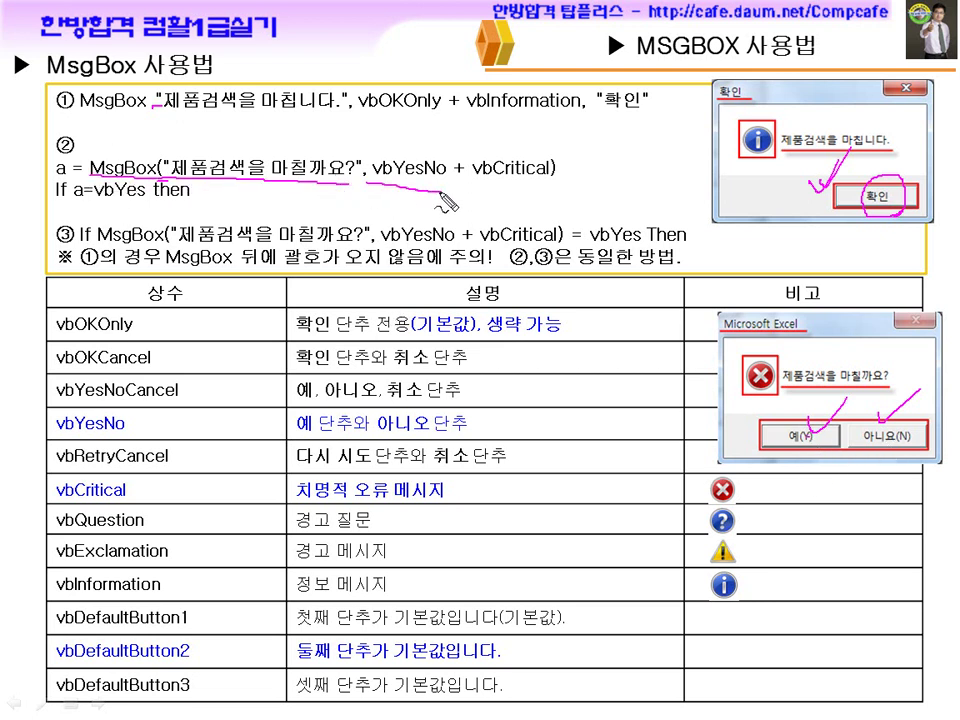
Underline vbOKOnly in example ①, circle the 확인 button and cross the constant out
drag(357, 125, 455, 131)
drag(850, 214, 872, 214)
drag(394, 70, 420, 108)
drag(414, 70, 380, 124)
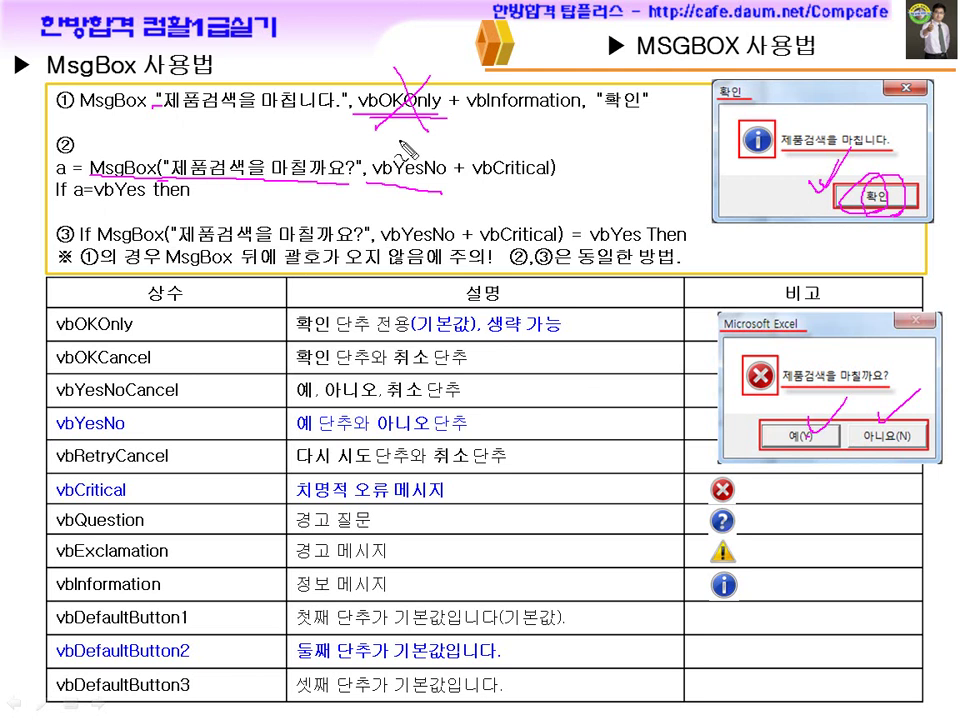
Underline vbYesNo in example ② and circle the 예 and 아니요 buttons in the lower sample dialog
drag(378, 183, 443, 184)
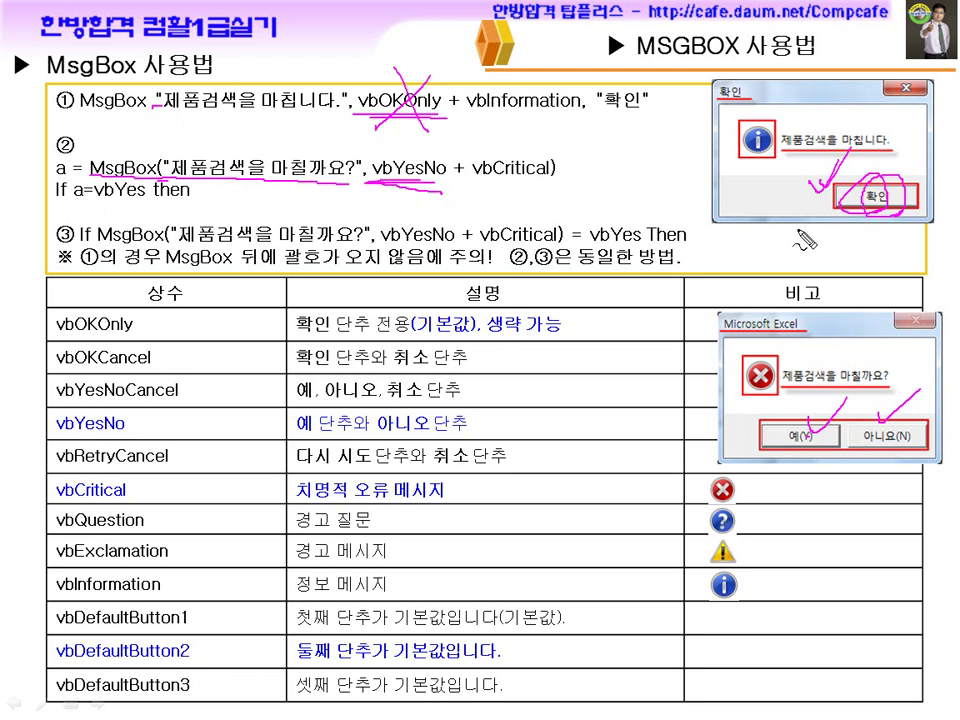
drag(825, 448, 812, 425)
drag(880, 420, 908, 408)
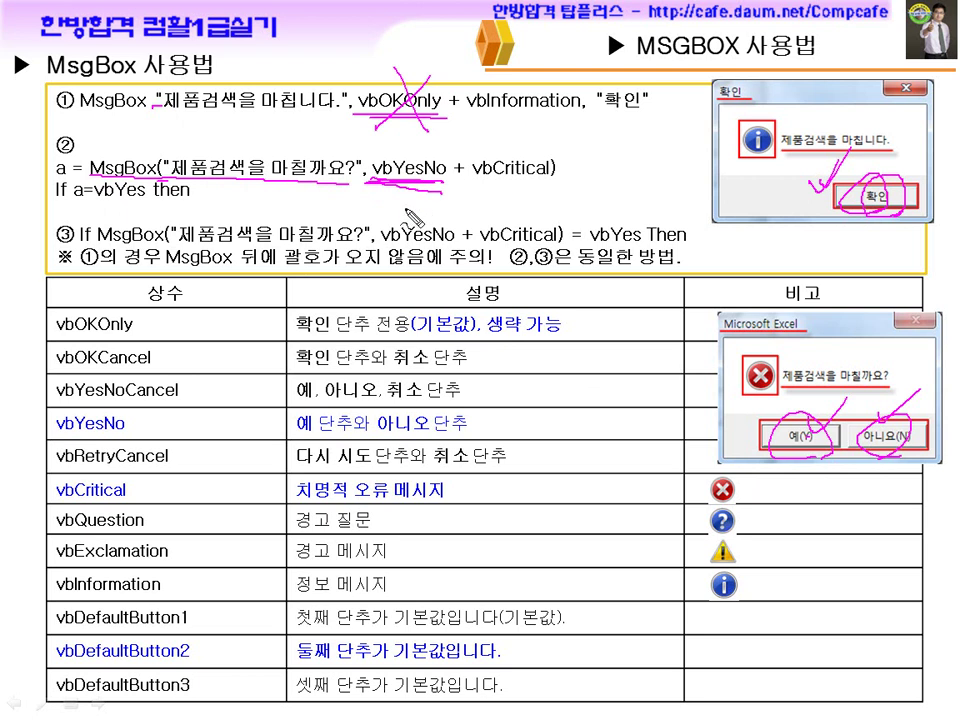
Mark the parentheses, vbYesNo's Y and N, and the variable a in example ②, and erase all ink
drag(165, 148, 158, 180)
drag(552, 147, 557, 187)
mouse_move(389, 147)
mouse_down()
mouse_move(409, 141)
mouse_move(402, 180)
mouse_up()
drag(437, 140, 457, 153)
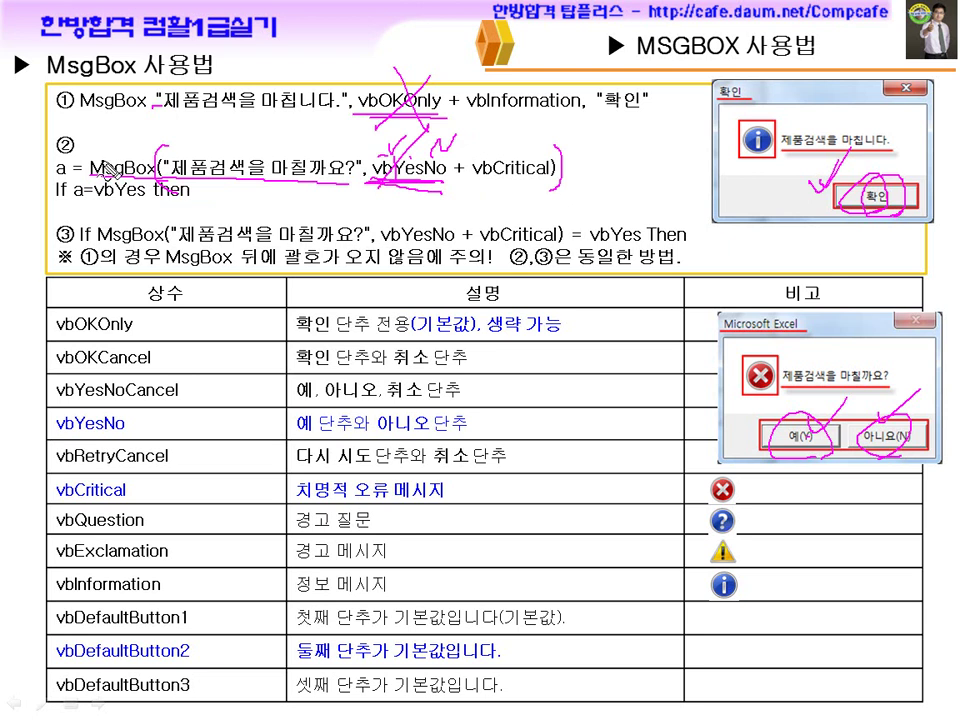
drag(60, 180, 75, 176)
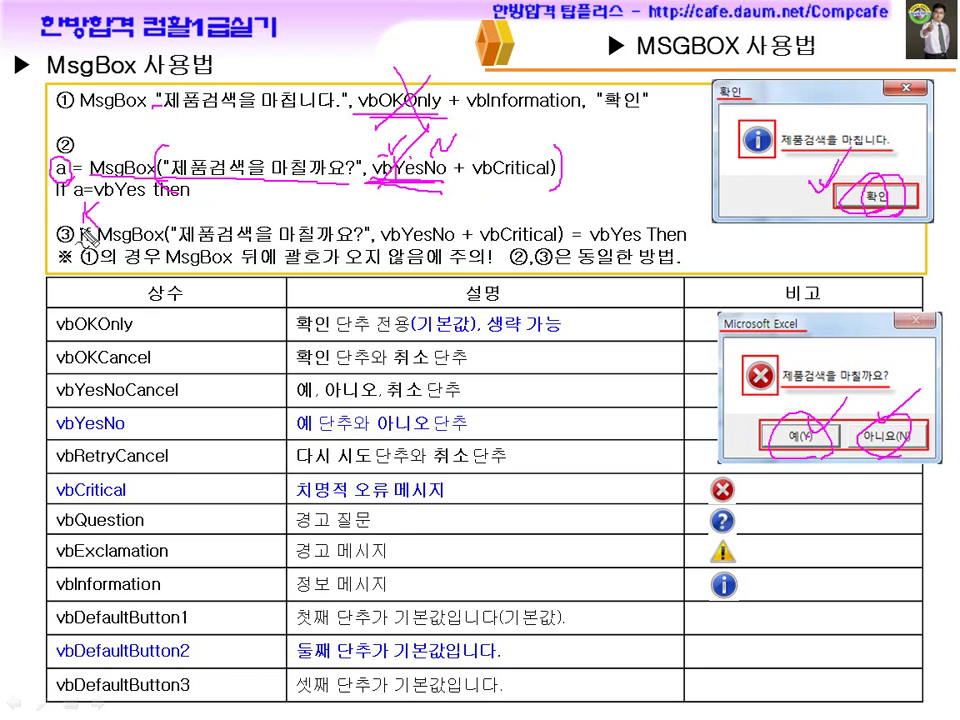
key(e)
Underline vbYesNo and the variable a in example ②, and tick the 예 and 아니요 buttons
drag(368, 183, 442, 184)
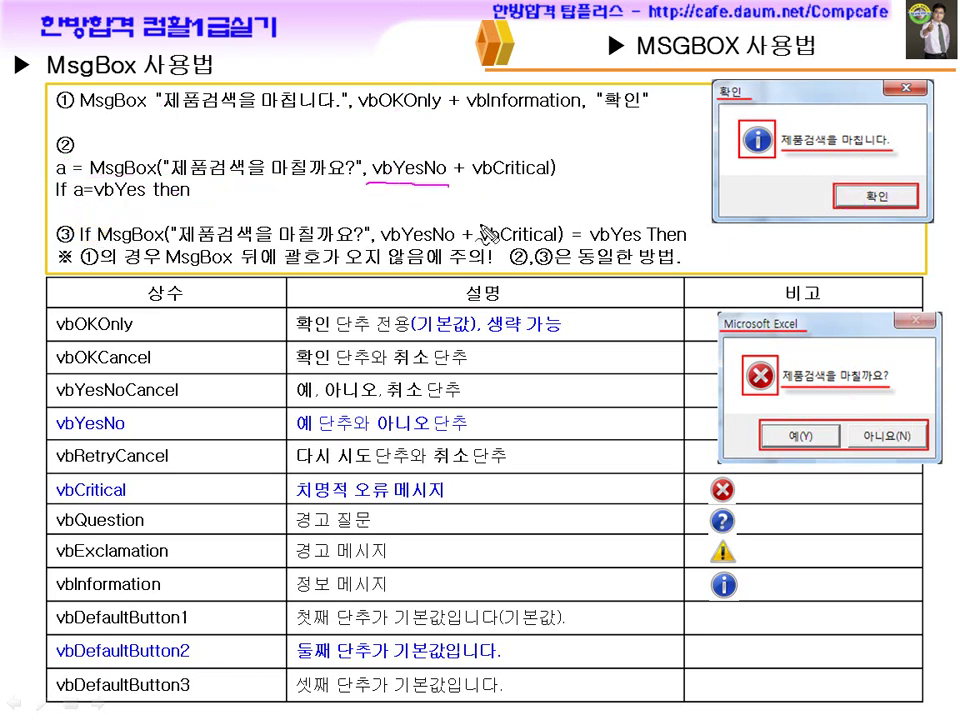
drag(812, 410, 838, 404)
drag(884, 408, 908, 399)
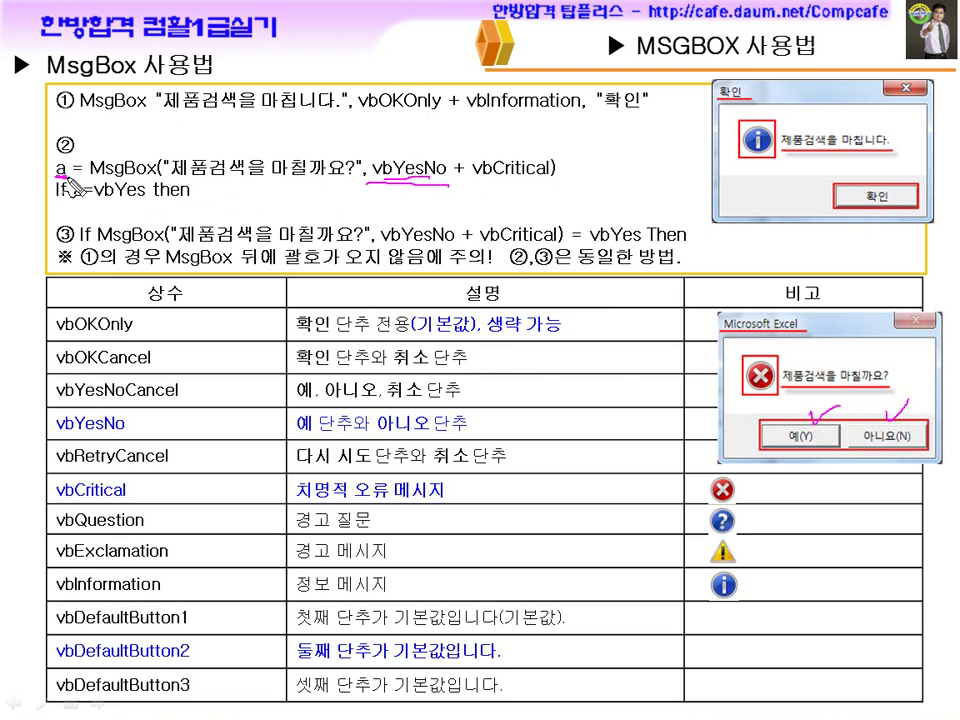
Draw parentheses around example ①'s arguments, tick the 확인 button and write a variable before its MsgBox
drag(163, 86, 160, 124)
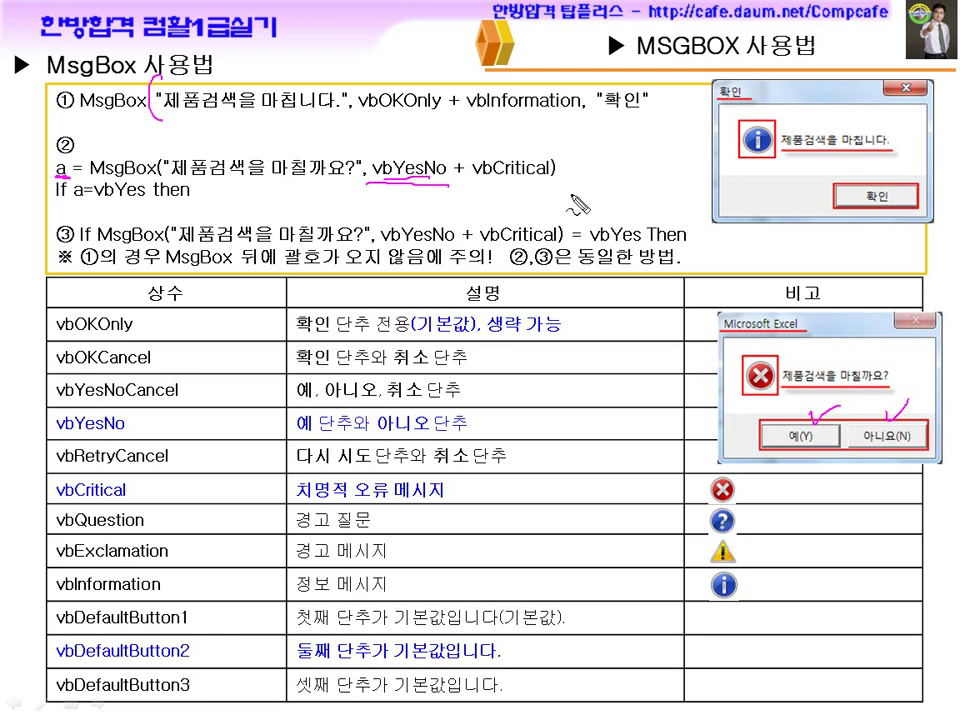
drag(868, 203, 897, 177)
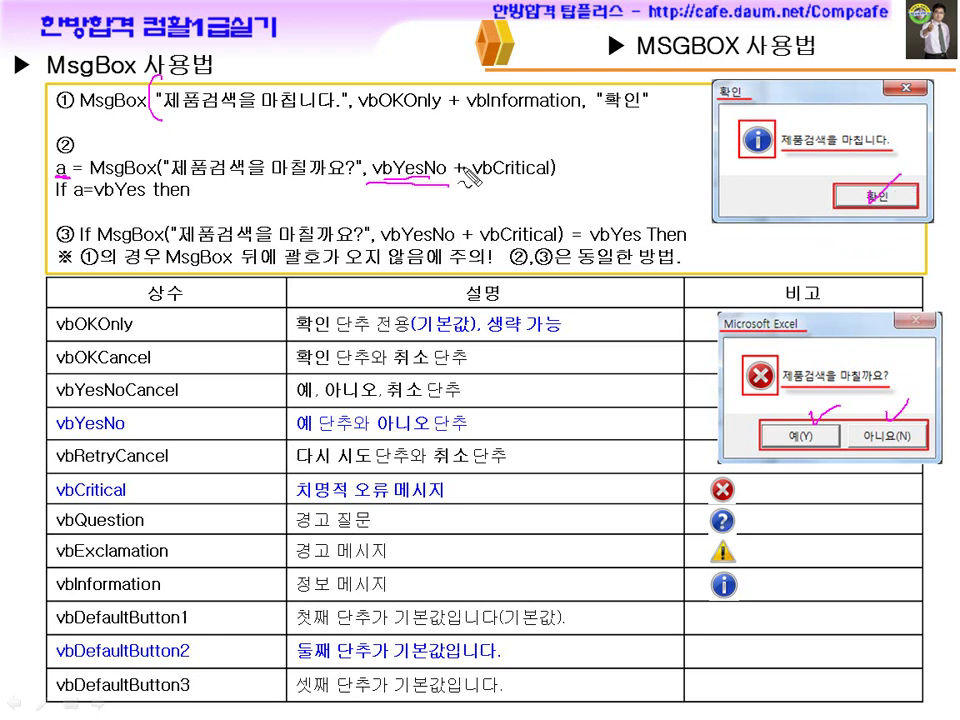
drag(649, 77, 627, 147)
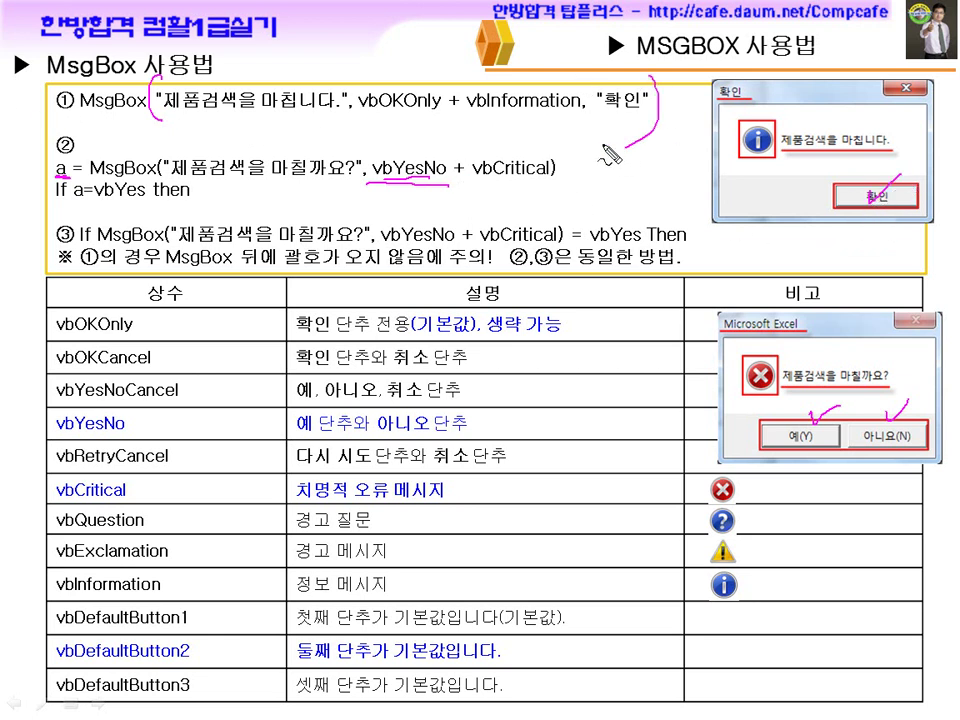
drag(46, 94, 38, 100)
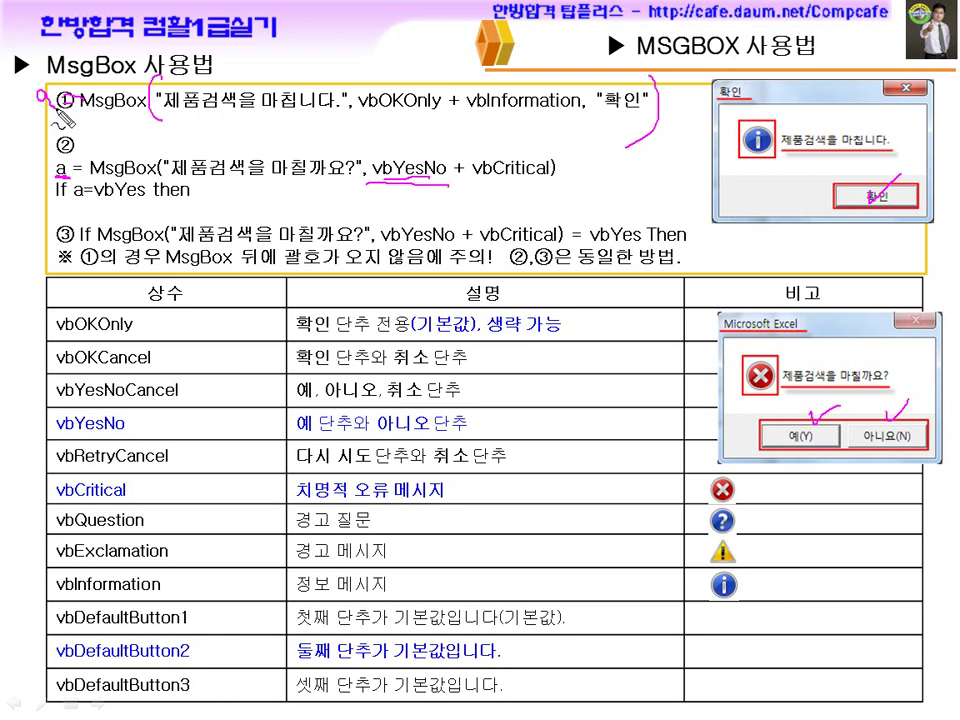
Underline MsgBox, a and vbYes in example ② and circle the 예 button
drag(86, 177, 148, 176)
drag(75, 202, 139, 204)
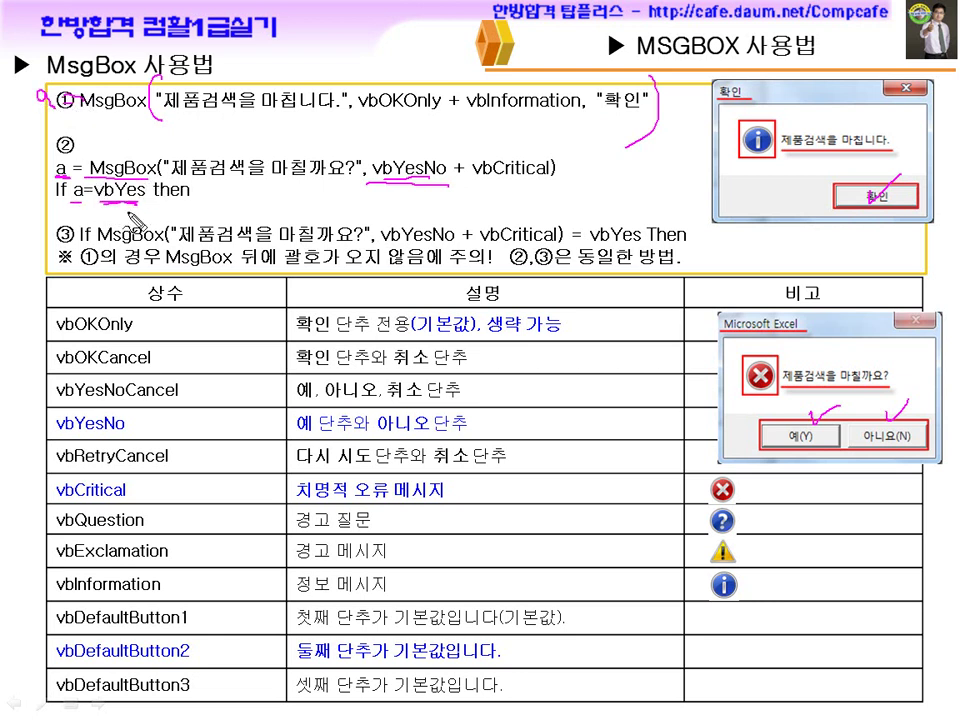
drag(763, 430, 812, 411)
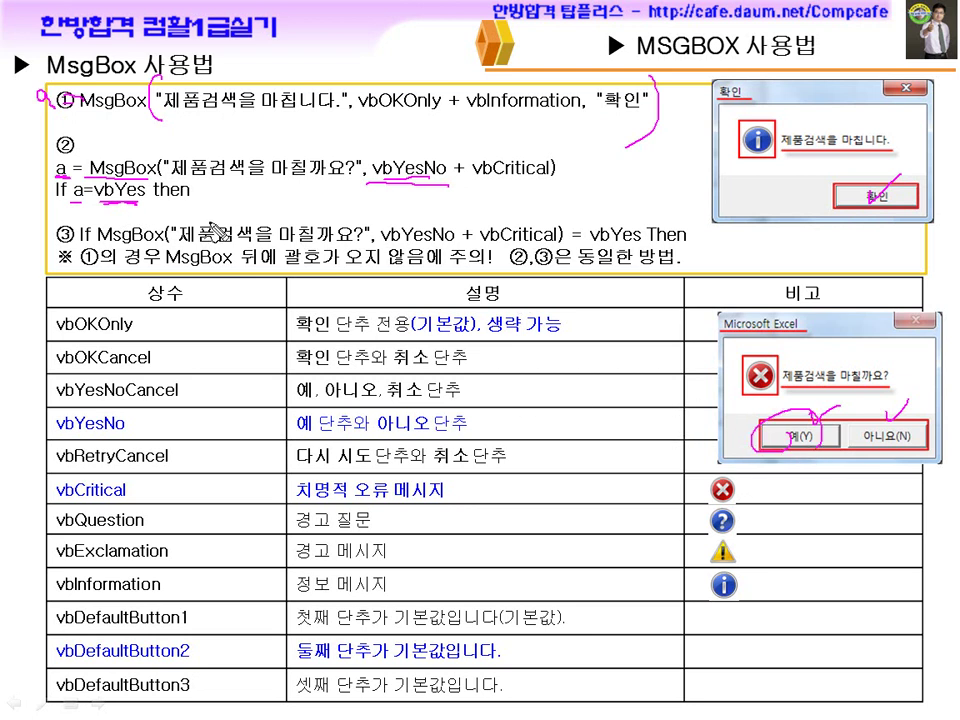
Mark example ③'s If MsgBox condition and vbYes, relate it to example ②'s variable a, and erase the ink
drag(60, 243, 160, 246)
mouse_move(62, 158)
mouse_down()
mouse_move(48, 170)
mouse_move(63, 160)
mouse_move(56, 198)
mouse_move(84, 182)
mouse_move(91, 243)
mouse_move(163, 243)
mouse_move(174, 257)
mouse_up()
key(e)
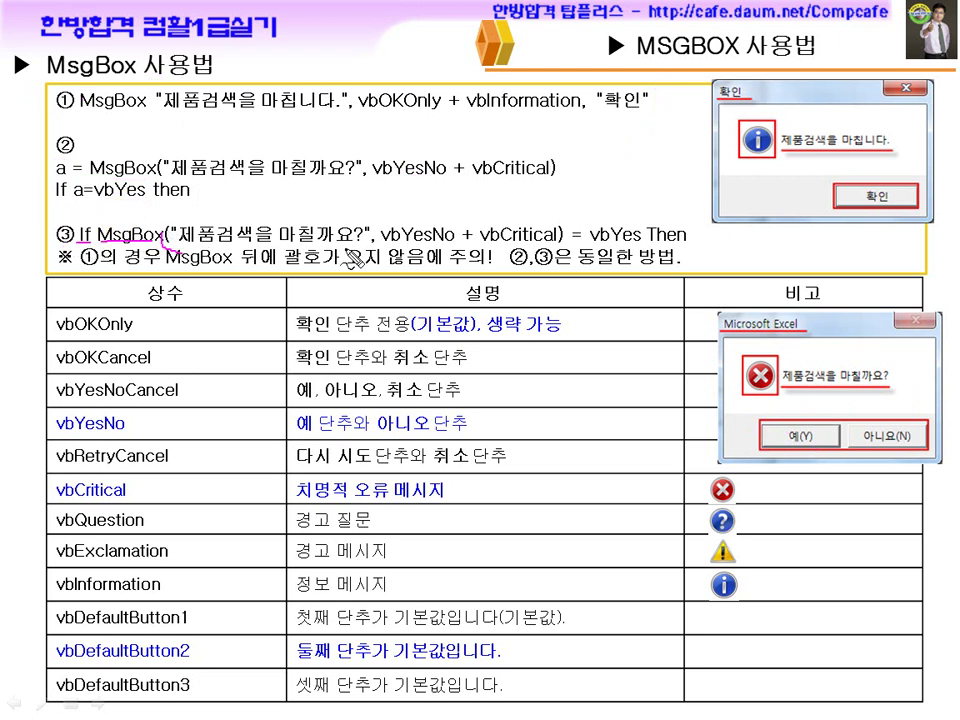
mouse_move(557, 219)
mouse_down()
mouse_move(557, 245)
mouse_move(360, 231)
mouse_move(219, 240)
mouse_up()
mouse_move(206, 167)
mouse_down()
mouse_move(267, 173)
mouse_move(214, 166)
mouse_up()
drag(90, 177, 162, 176)
drag(80, 192, 79, 213)
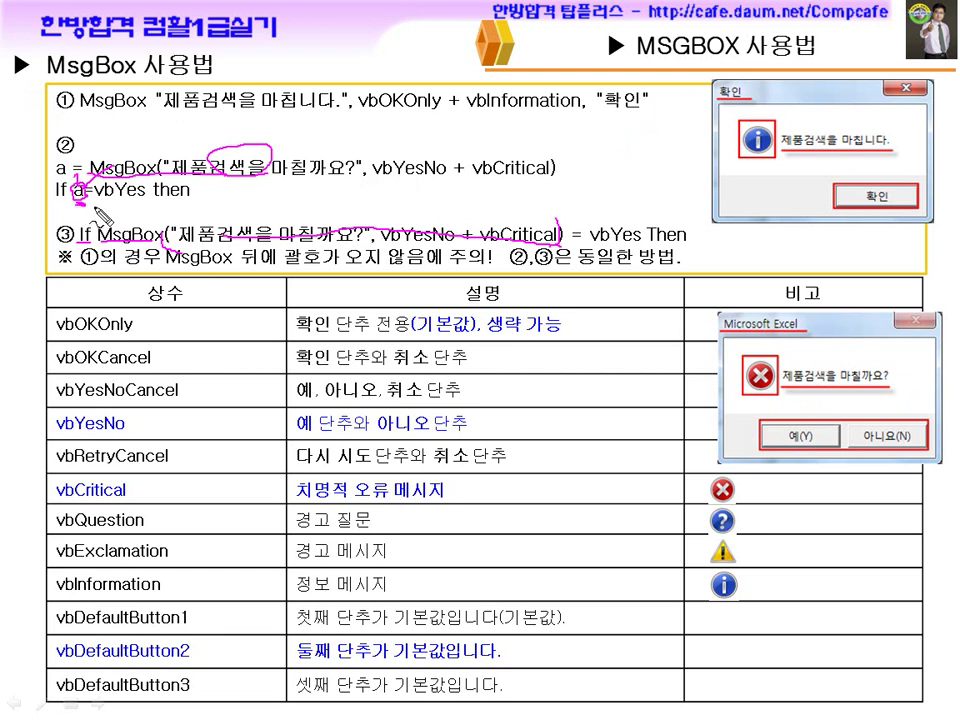
drag(357, 242, 516, 242)
mouse_move(622, 220)
mouse_down()
mouse_move(586, 238)
mouse_move(632, 242)
mouse_up()
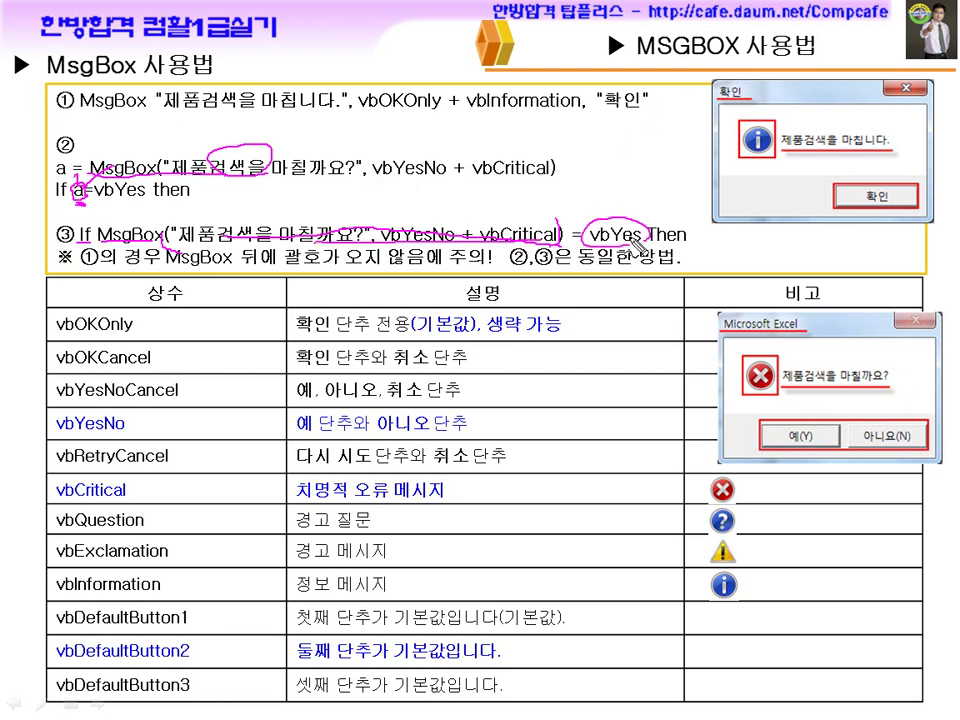
key(e)
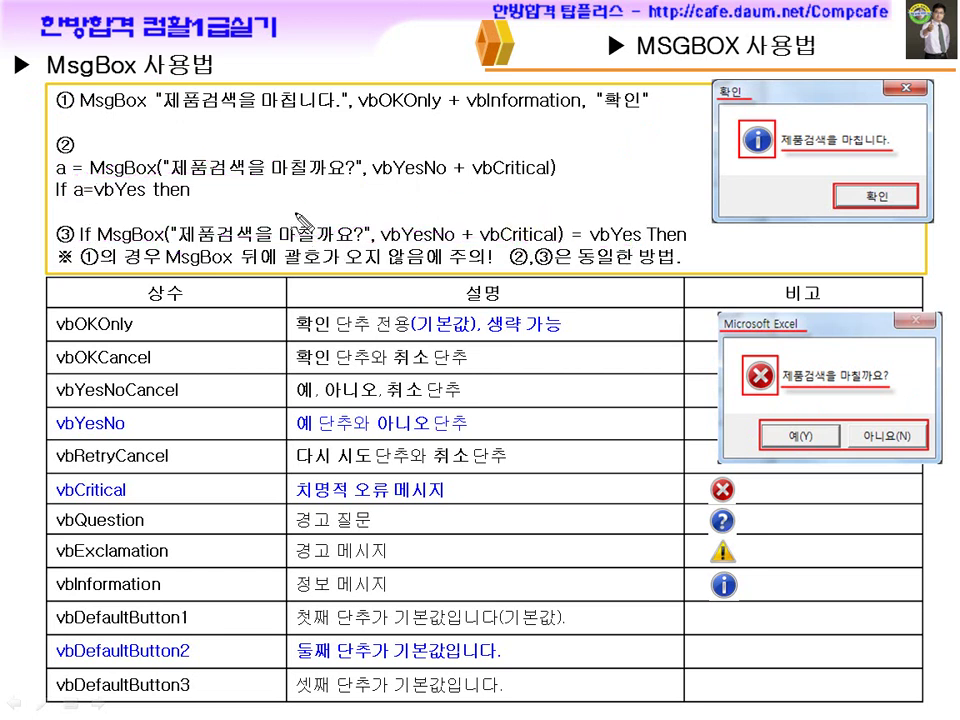
Link examples ② and ③ with a curve and mark the opening parenthesis position after MsgBox in all three examples
drag(53, 138, 50, 252)
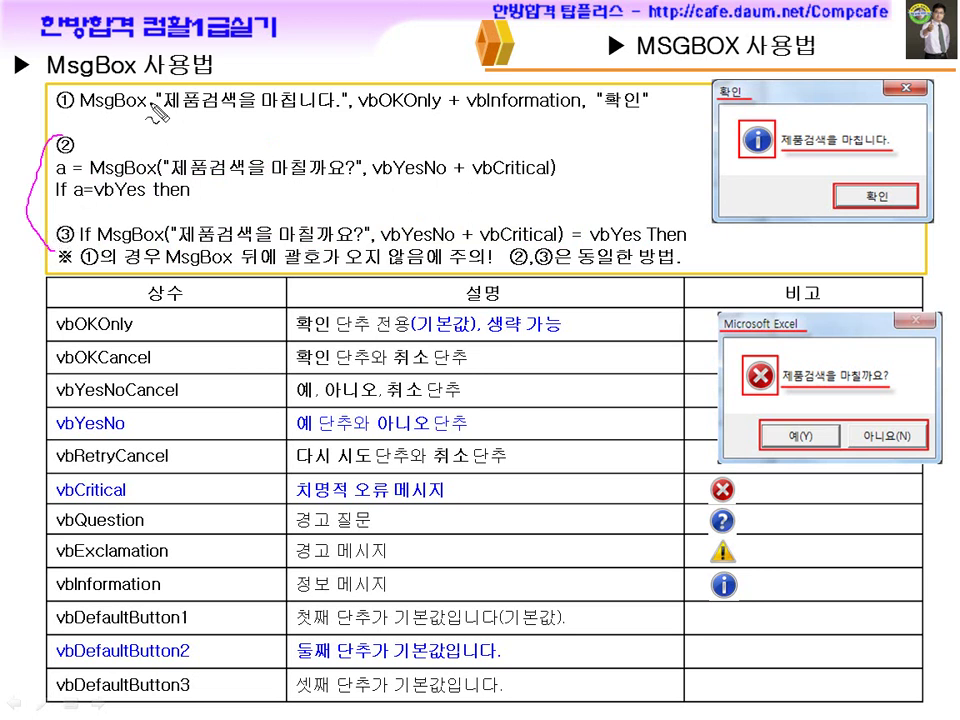
mouse_move(165, 83)
mouse_down()
mouse_move(153, 127)
mouse_move(178, 250)
mouse_up()
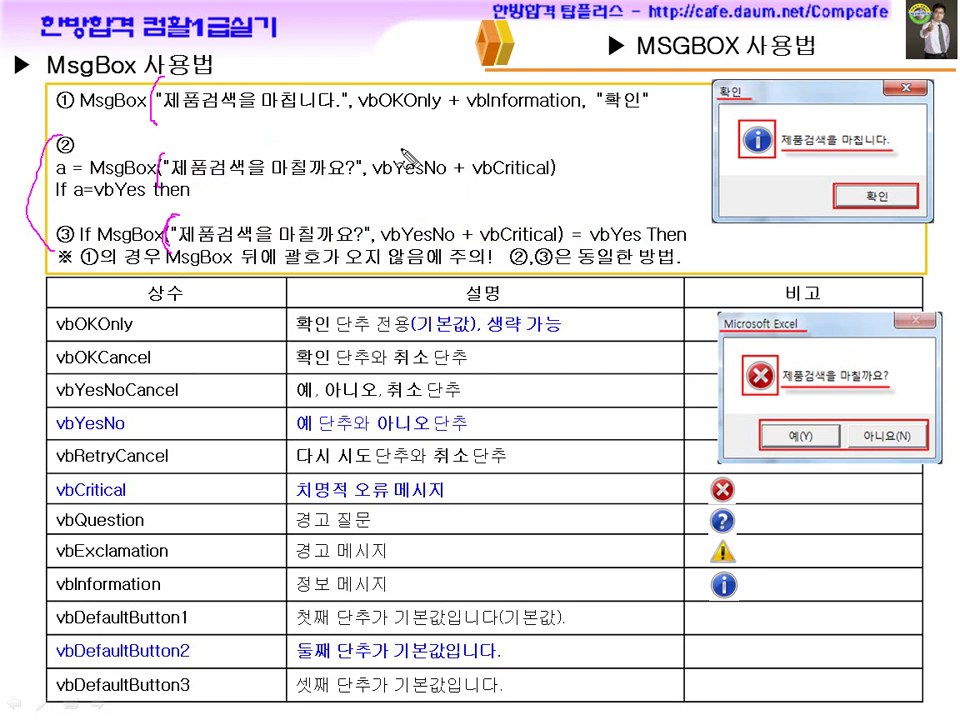
Underline and cross out vbOKOnly in example ①, circle the 확인 button, and underline vbYesNo in example ②
drag(330, 116, 472, 127)
mouse_move(852, 207)
mouse_down()
mouse_move(874, 195)
mouse_move(884, 230)
mouse_up()
drag(402, 80, 392, 124)
drag(378, 80, 420, 126)
drag(370, 187, 436, 186)
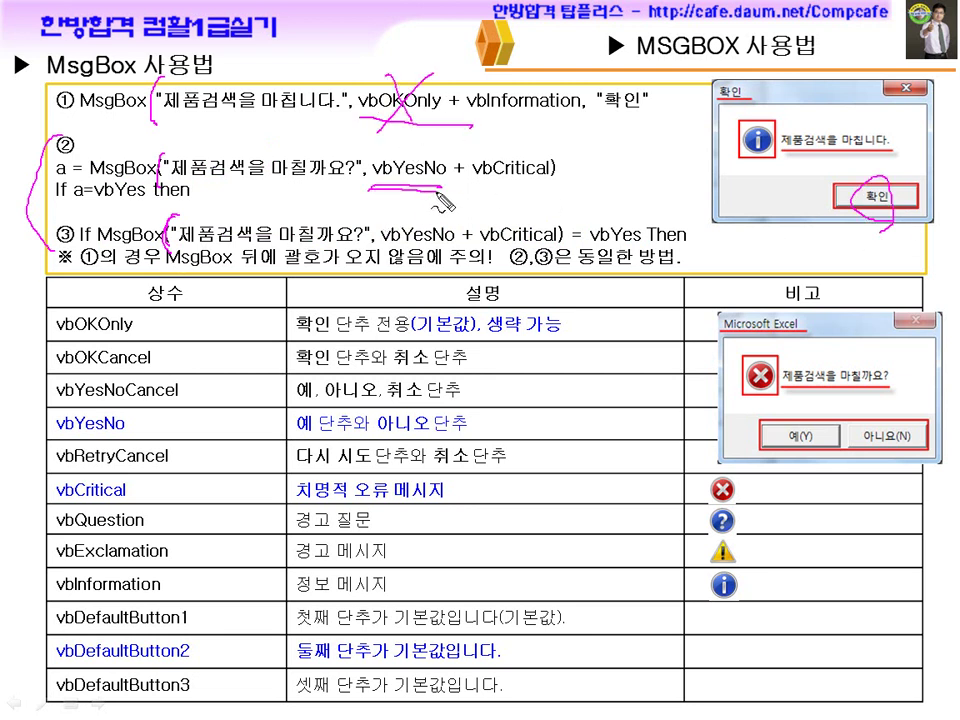
Underline and circle vbInformation in example ①, box the plus sign before it, and circle the message box's information icon
mouse_move(458, 97)
mouse_down()
mouse_move(452, 118)
mouse_move(585, 110)
mouse_up()
drag(770, 158, 748, 160)
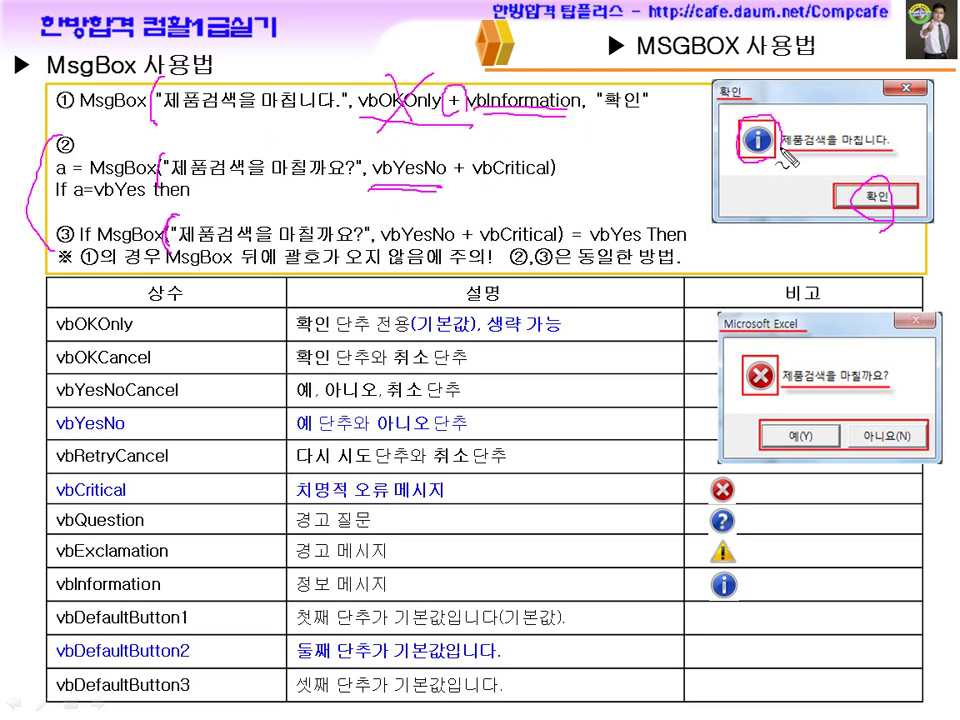
drag(443, 98, 467, 99)
drag(456, 88, 456, 113)
drag(524, 118, 538, 108)
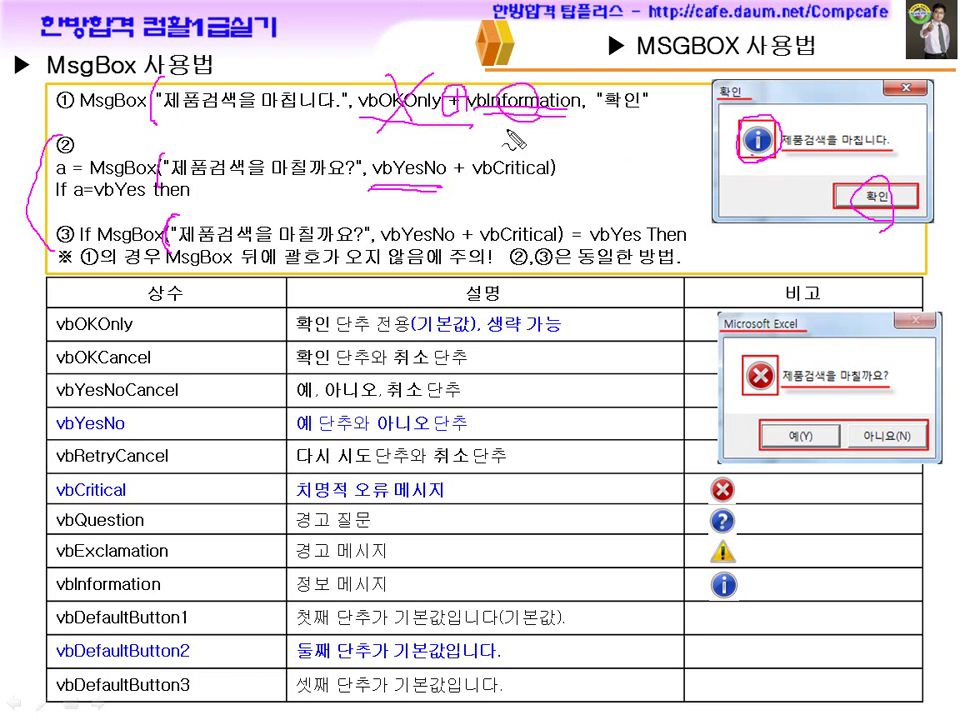
Underline vbCritical in example ② and mark the table's constants from vbCritical to vbInformation together with their icons
drag(472, 180, 551, 178)
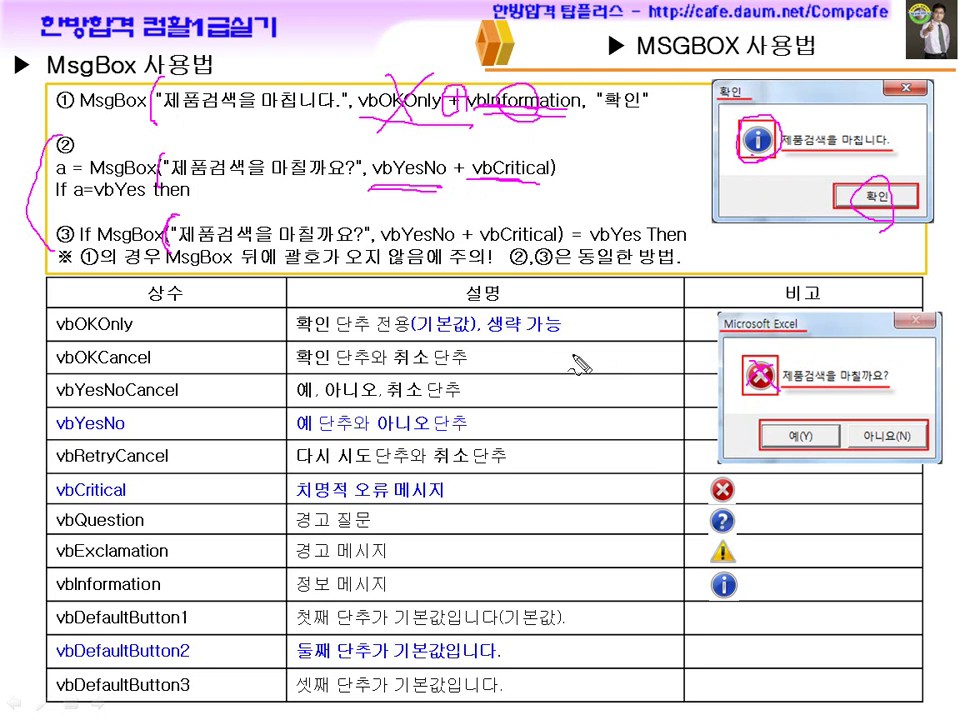
drag(158, 483, 177, 480)
drag(720, 488, 724, 486)
drag(58, 527, 146, 526)
drag(708, 573, 752, 565)
drag(58, 561, 168, 560)
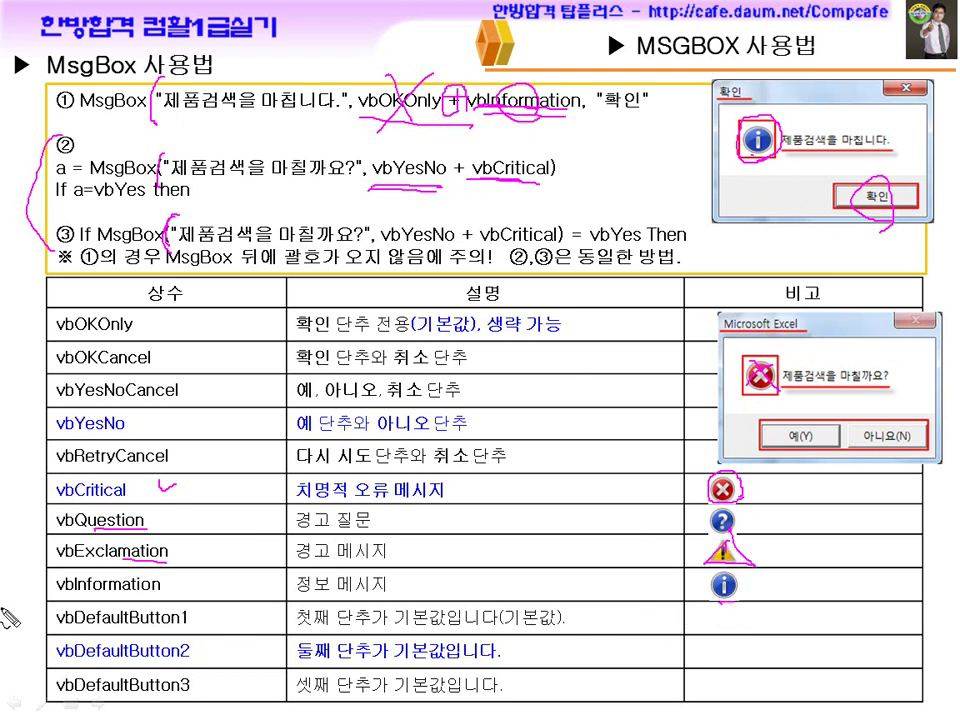
mouse_move(42, 490)
mouse_down()
mouse_move(48, 596)
mouse_move(125, 603)
mouse_up()
mouse_move(756, 484)
mouse_down()
mouse_move(768, 502)
mouse_move(752, 570)
mouse_up()
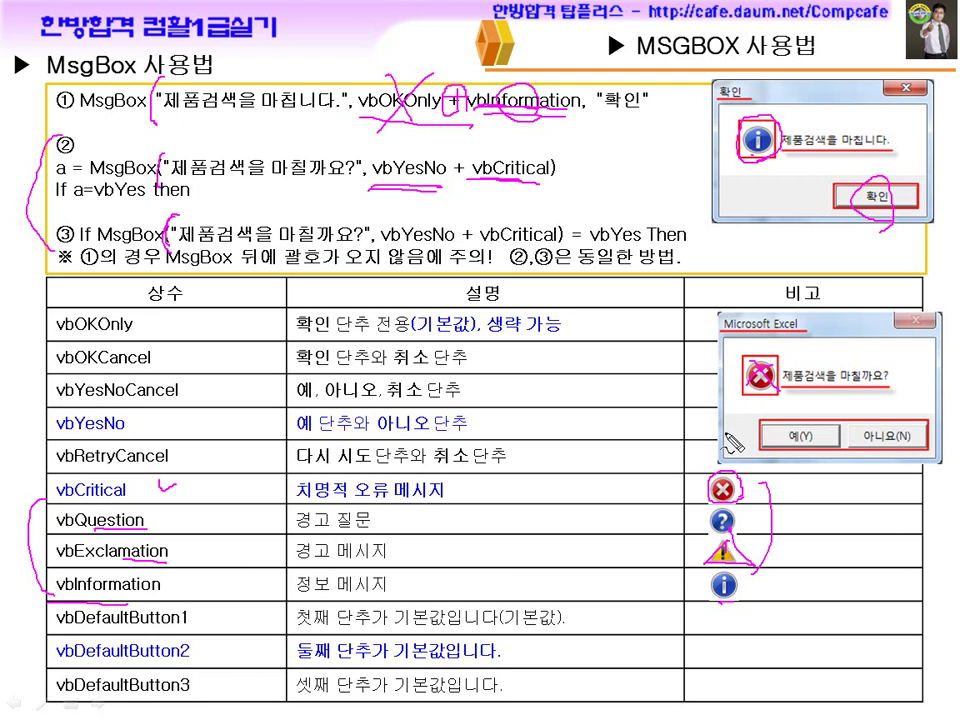
Underline example ①'s title argument, circle the titles of both message boxes, and handwrite a "Microsoft" title beside example ②
drag(603, 117, 633, 118)
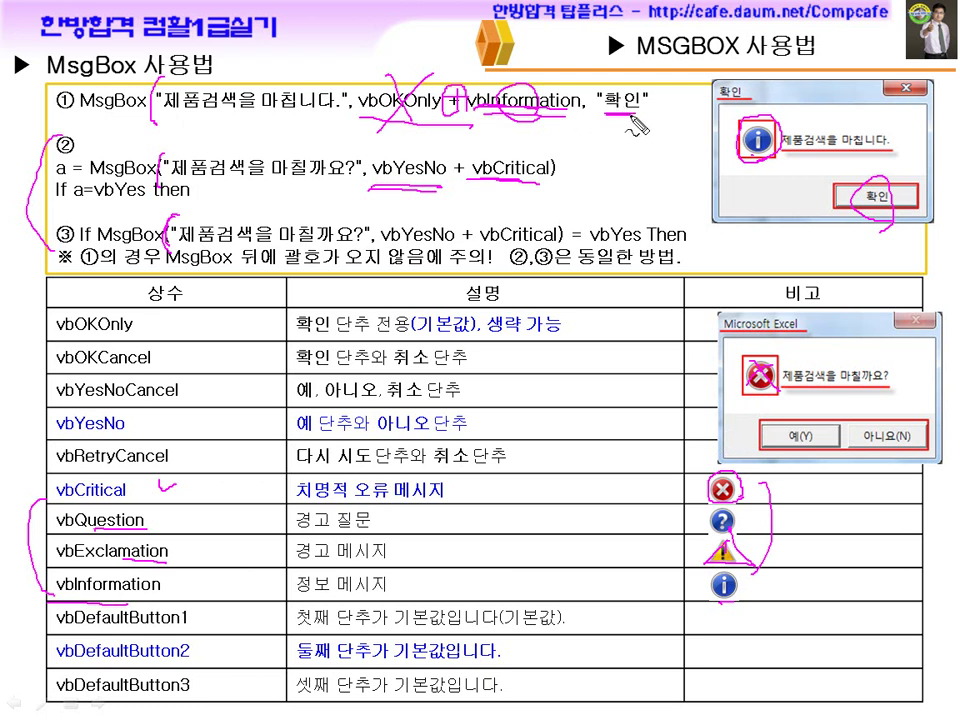
drag(748, 114, 742, 88)
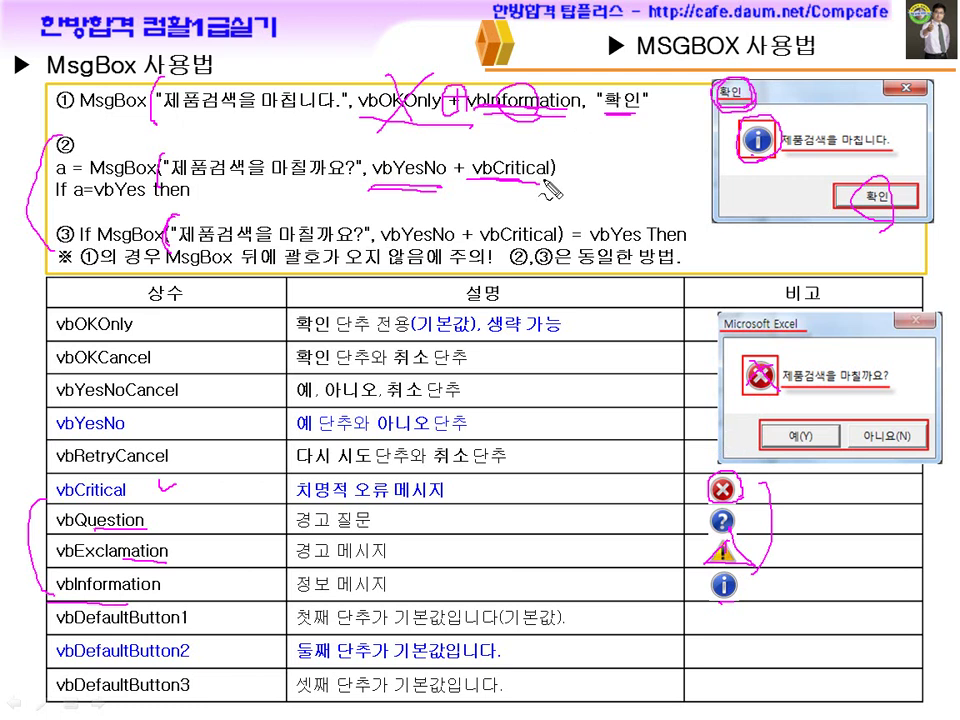
drag(806, 322, 726, 330)
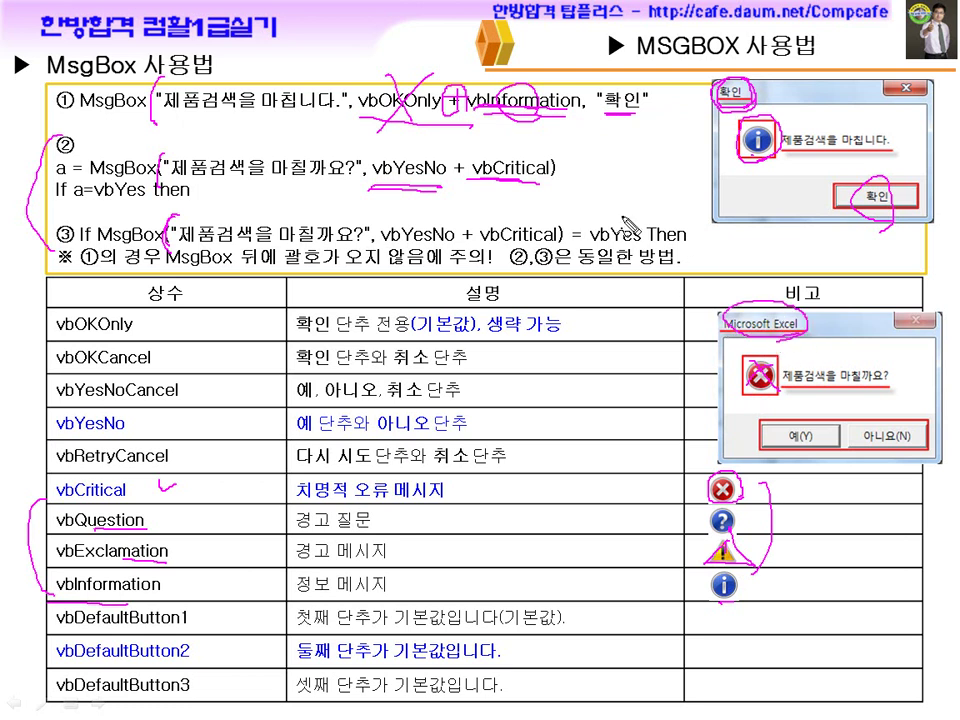
mouse_move(580, 178)
mouse_down()
mouse_move(667, 165)
mouse_move(679, 178)
mouse_up()
drag(690, 167, 729, 169)
drag(791, 349, 804, 345)
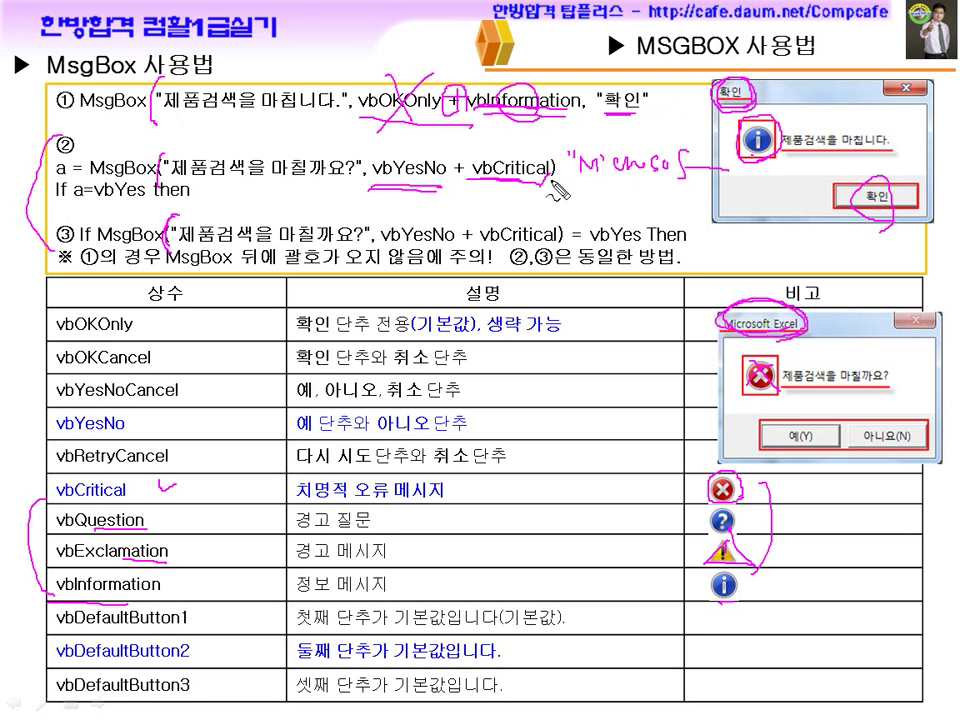
Erase the ink, circle the Microsoft Excel title once more, and go to the 문제4-3 solution slide
key(Escape)
key(ctrl+p)
drag(780, 302, 784, 337)
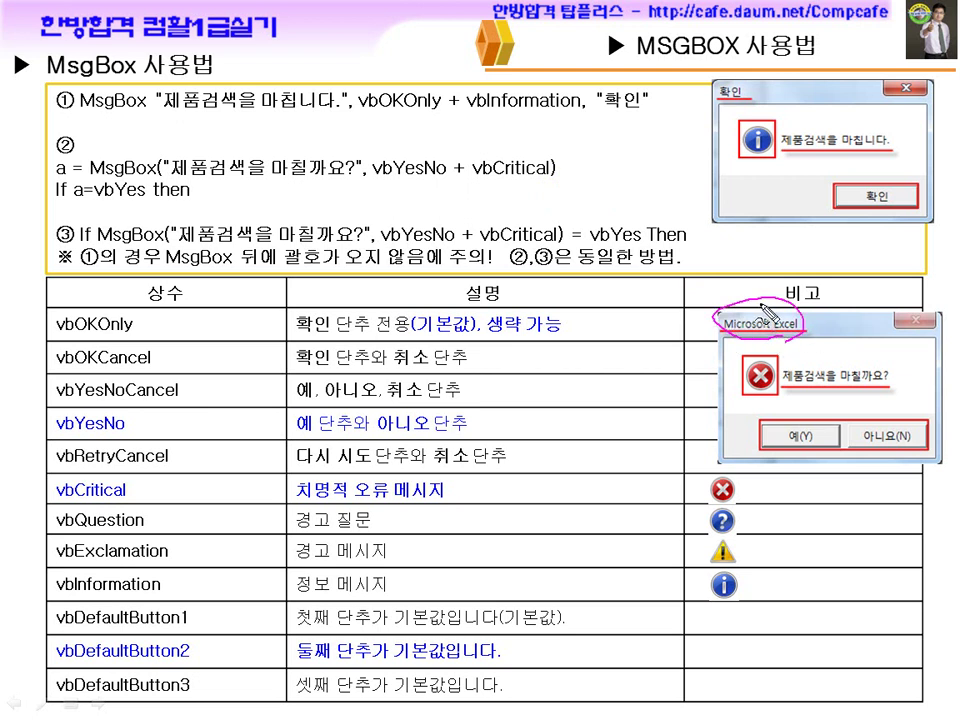
key(Escape)
click(761, 304)
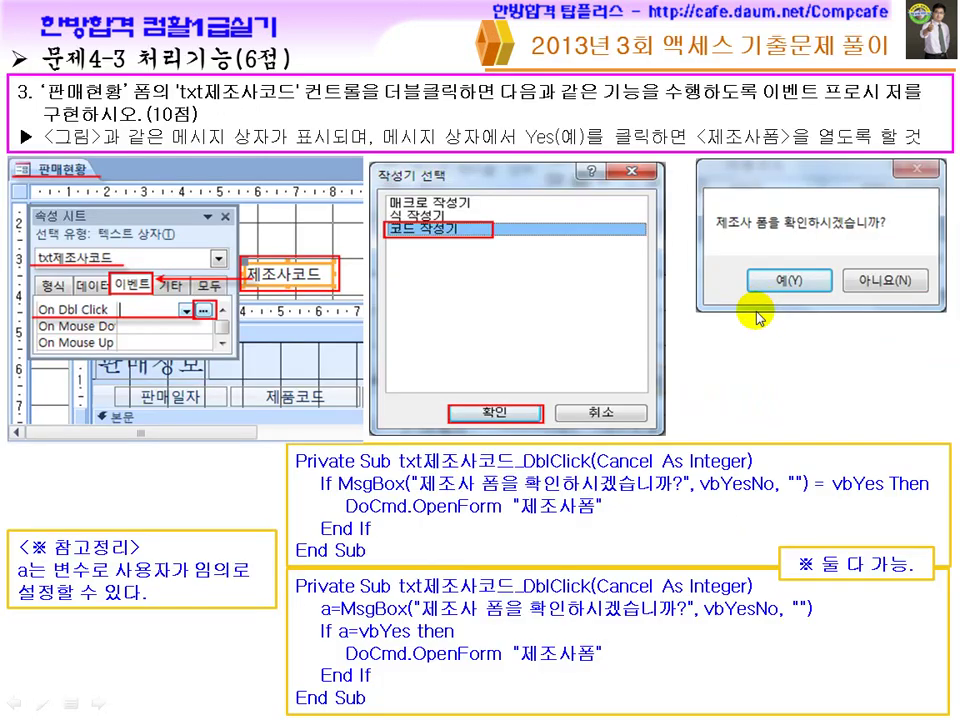
Circle the blank title and icon areas of the 제조사 폼 message box and tick its 예 and 아니요 buttons
key(ctrl+p)
mouse_move(767, 182)
mouse_down()
mouse_move(713, 159)
mouse_move(757, 188)
mouse_move(712, 246)
mouse_up()
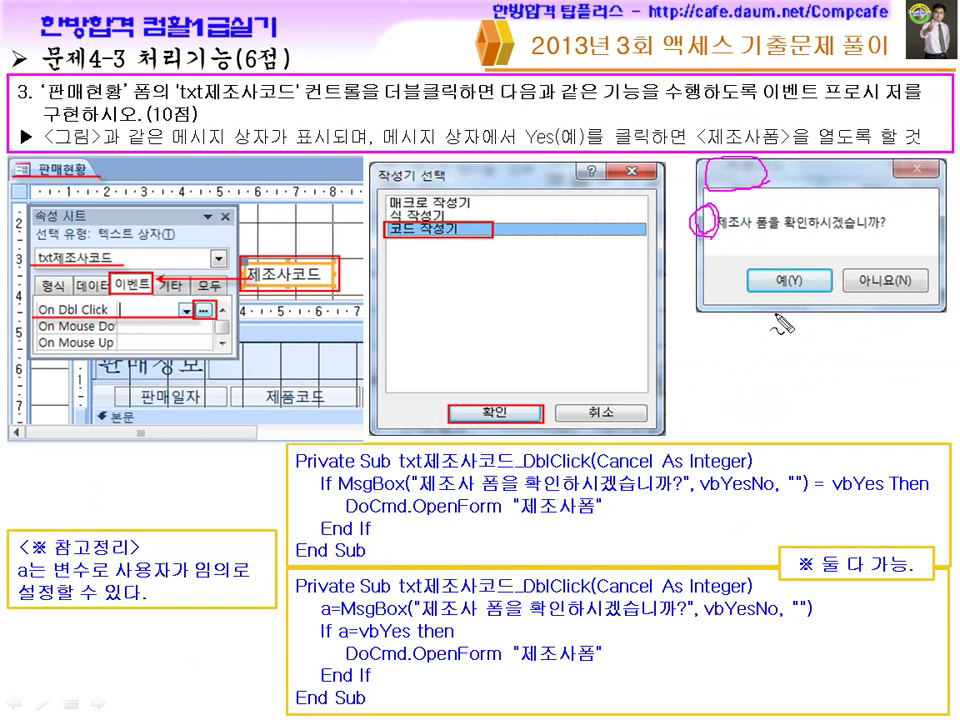
drag(812, 264, 846, 256)
drag(882, 262, 916, 254)
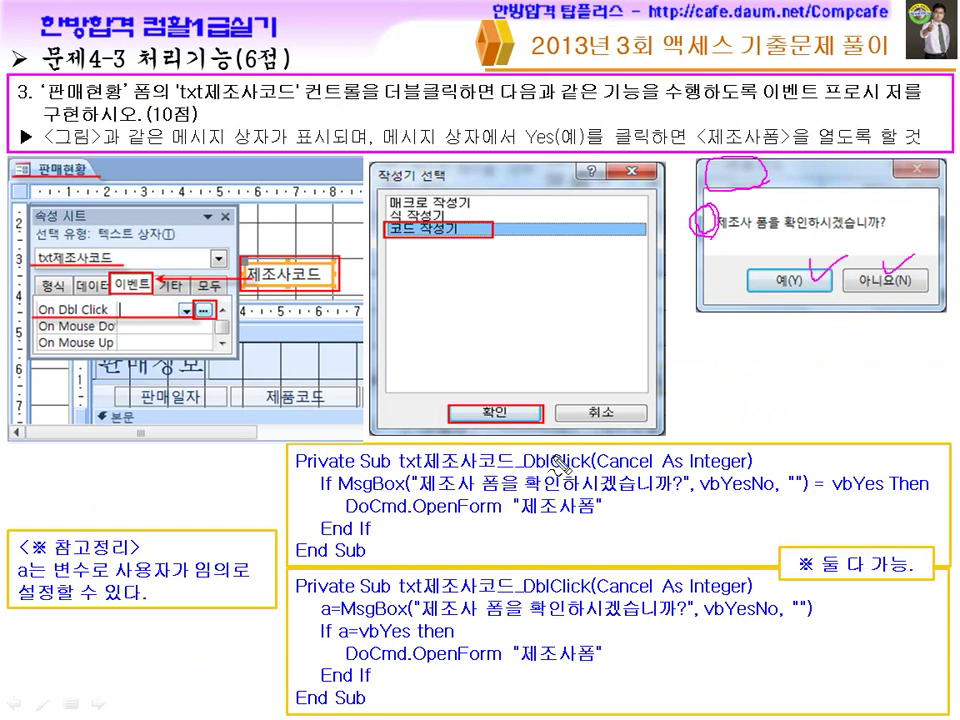
Underline MsgBox in the first solution, a= in the second, and the note that a is a user-defined variable
drag(340, 494, 418, 493)
drag(305, 609, 332, 606)
drag(22, 577, 235, 578)
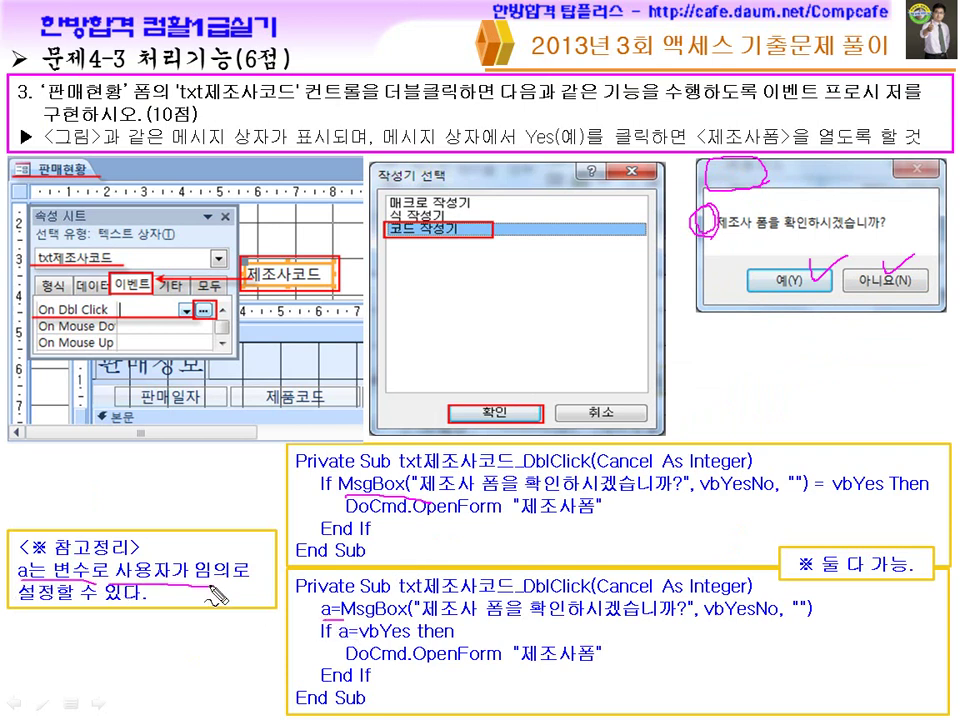